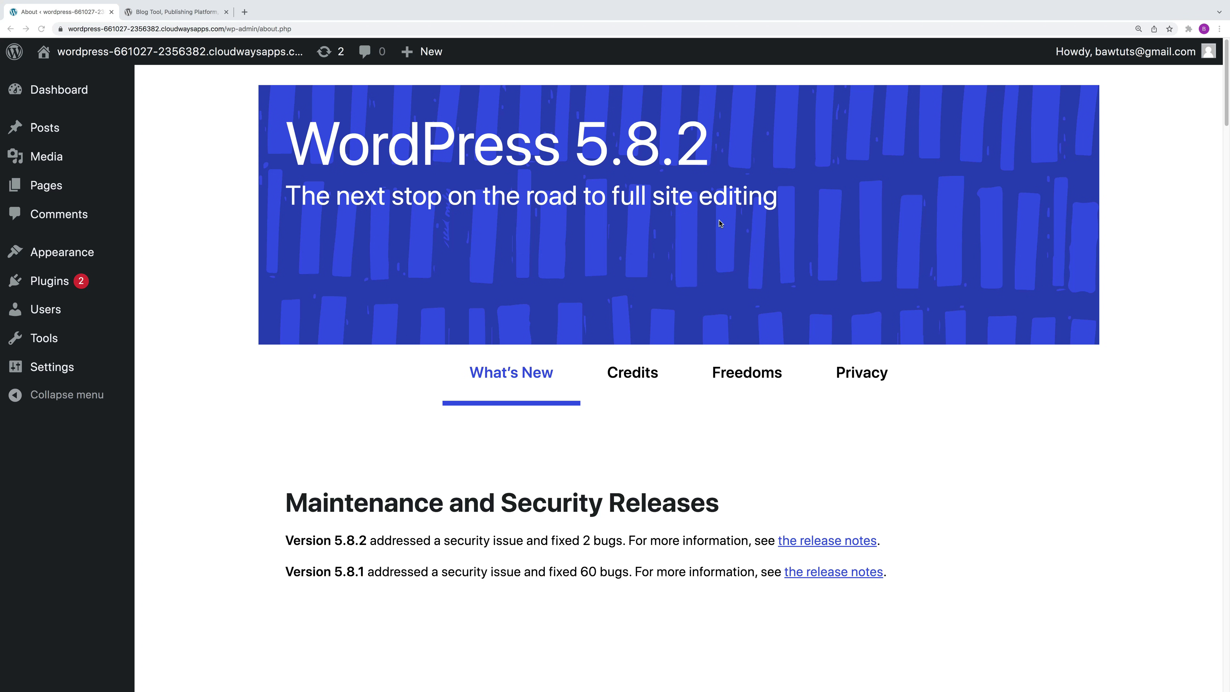
Step: Bring the browser forward and show the Howdy account menu in the admin bar
left_click(1154, 115)
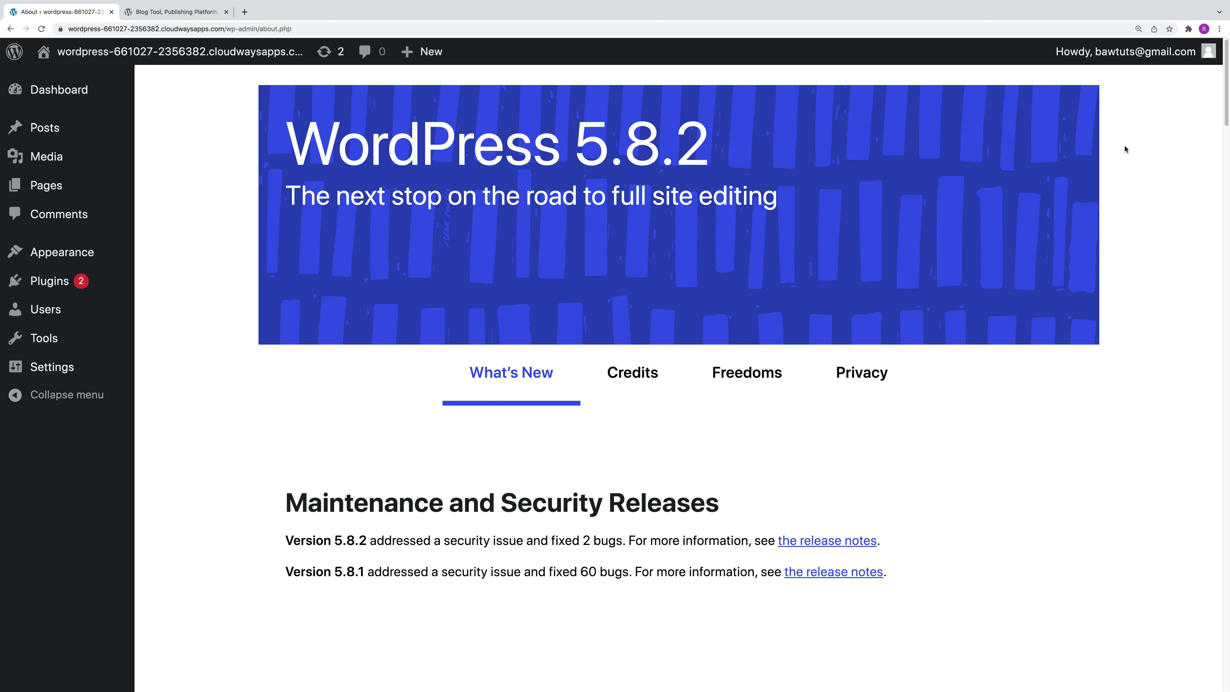
mouse_move(1208, 54)
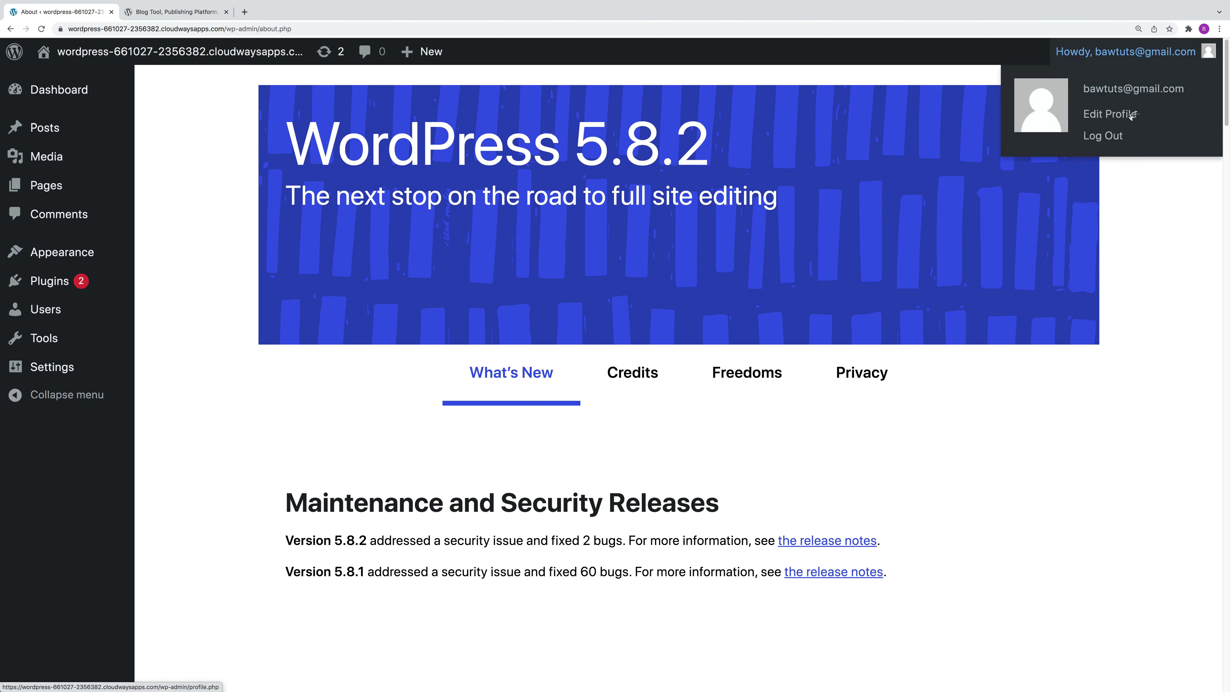
Step: Log out, then load the site's /login address instead of wp-login
left_click(1109, 137)
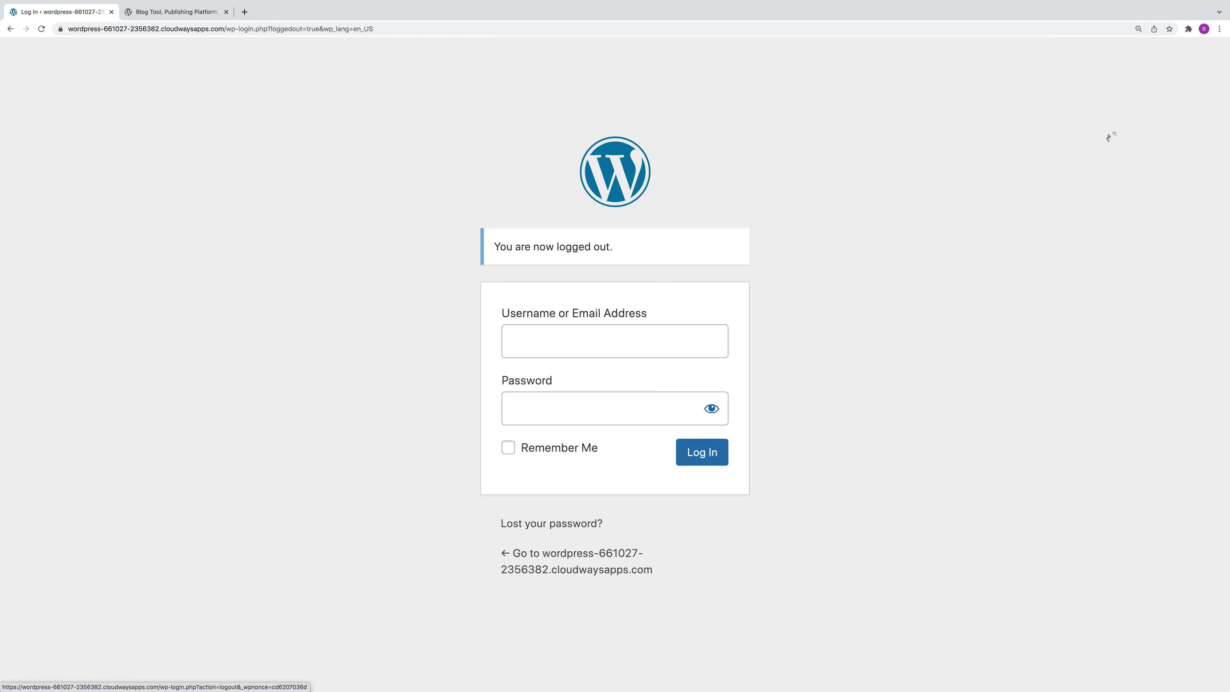
double_click(390, 28)
left_click_drag(405, 29, 280, 30)
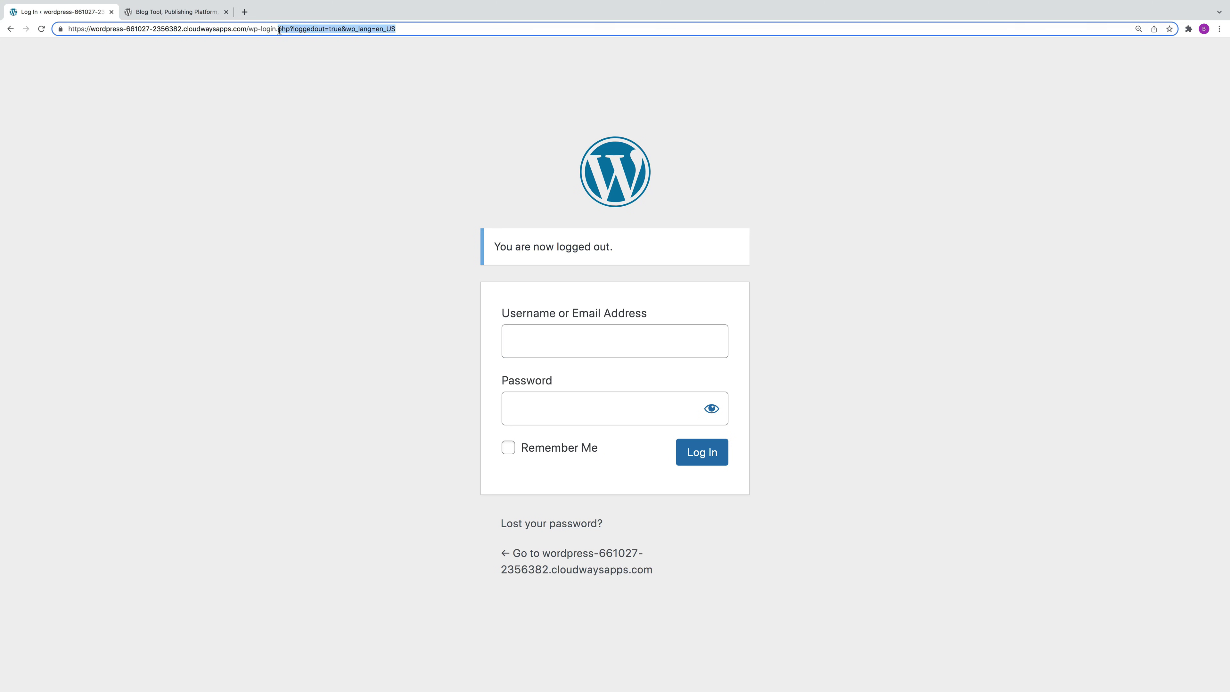
key("BackSpace")
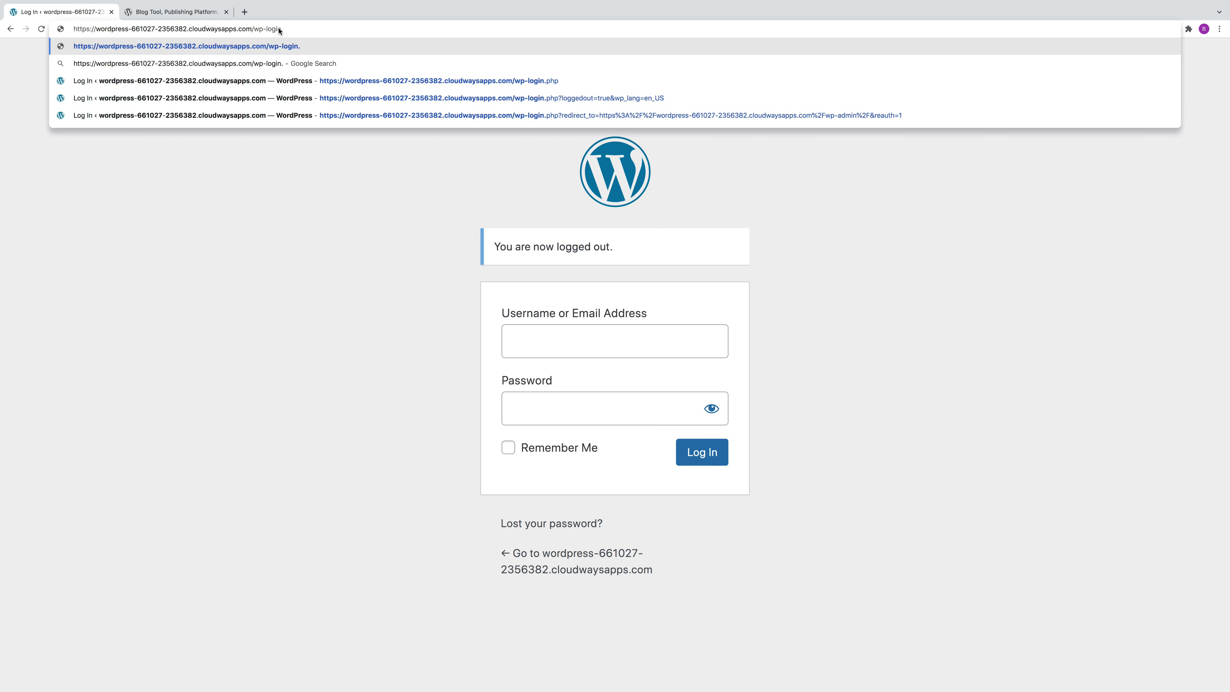
key("BackSpace")
key("BackSpace")
key("BackSpace")
key("BackSpace")
key("BackSpace")
key("BackSpace")
key("BackSpace")
key("BackSpace")
key("BackSpace")
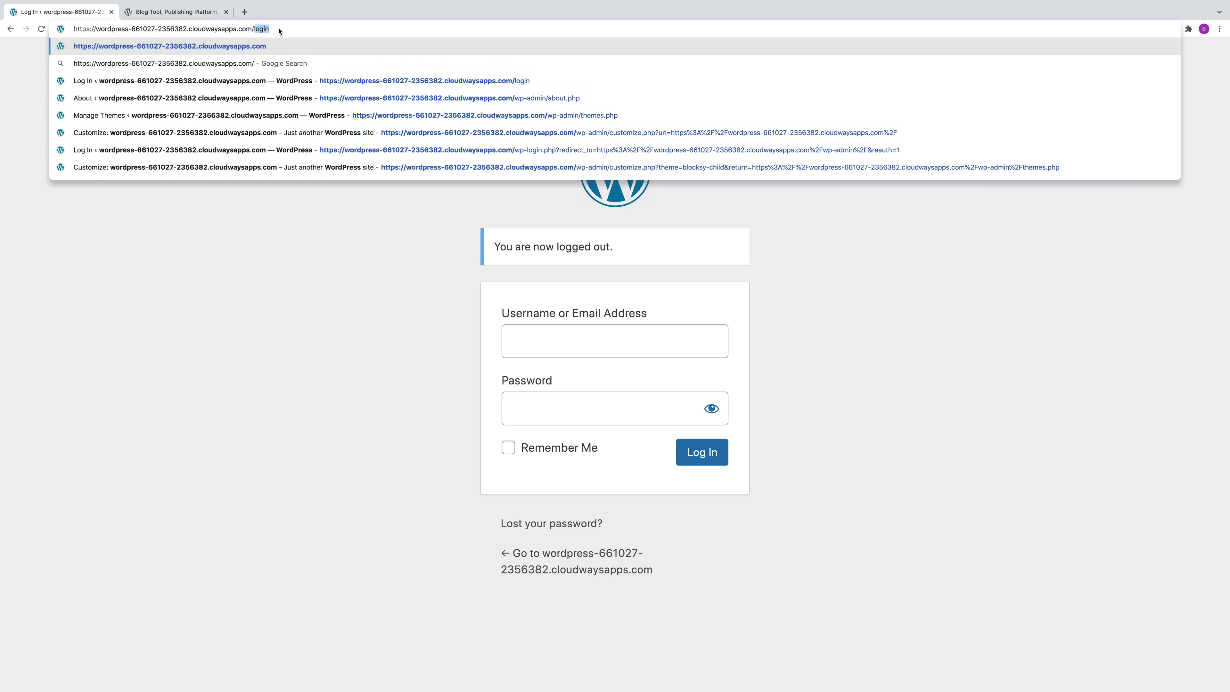
type("login")
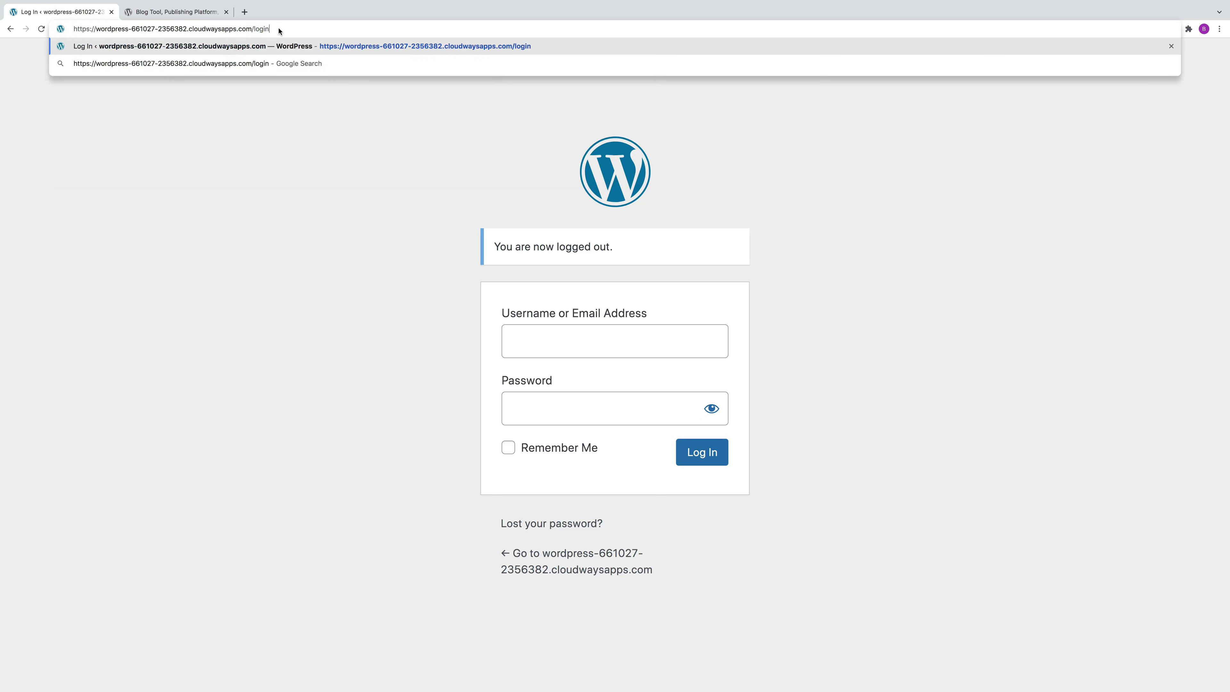
key("Return")
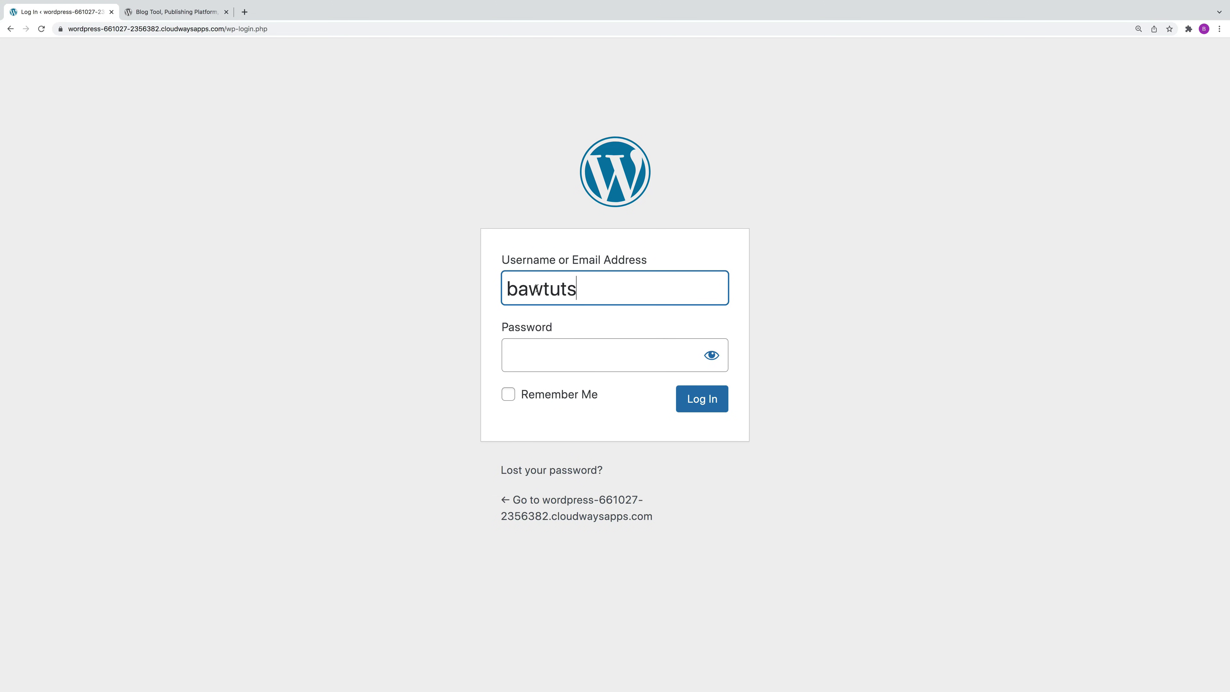
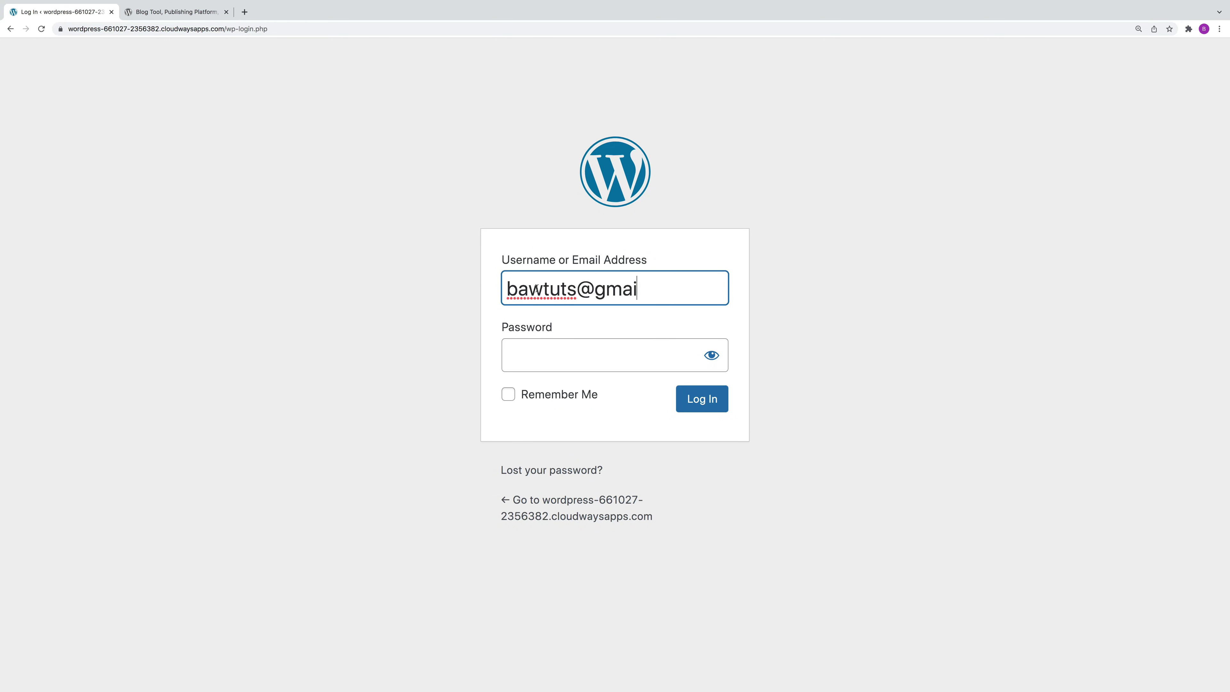
Step: Enter the account e-mail and password and log in
key("Tab")
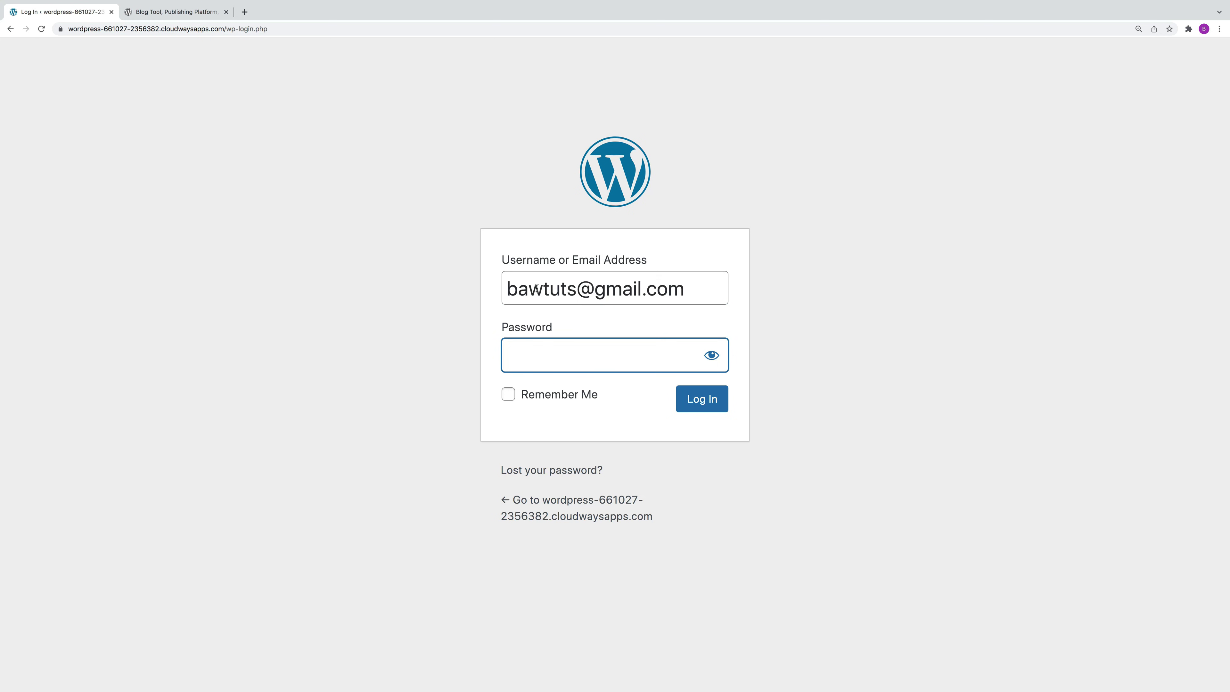
key("ctrl+v")
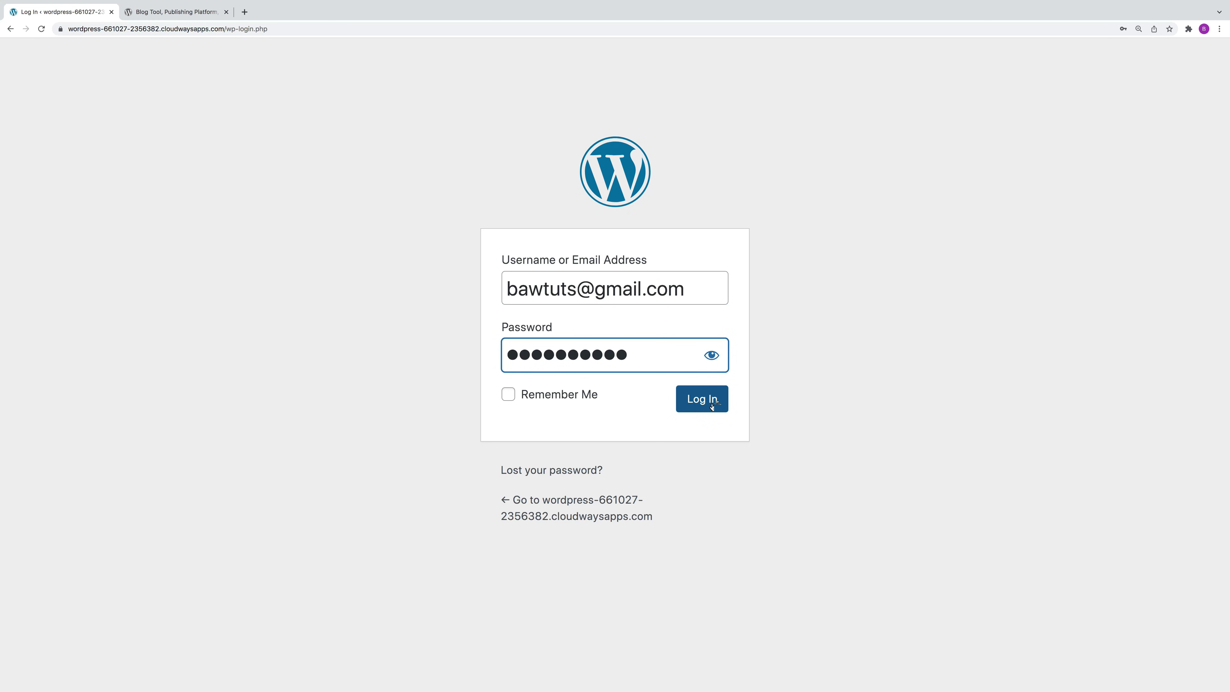
left_click(708, 403)
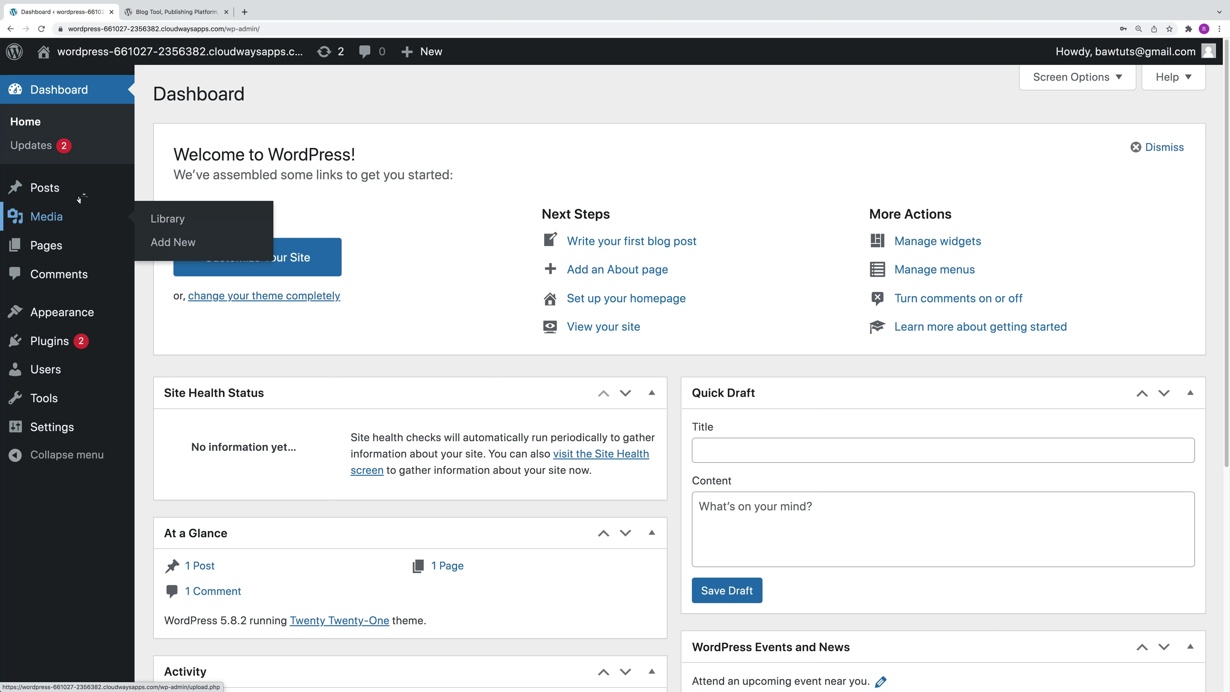
Step: Browse All Posts, Pages and the About WordPress page, then go back to the Dashboard
mouse_move(76, 189)
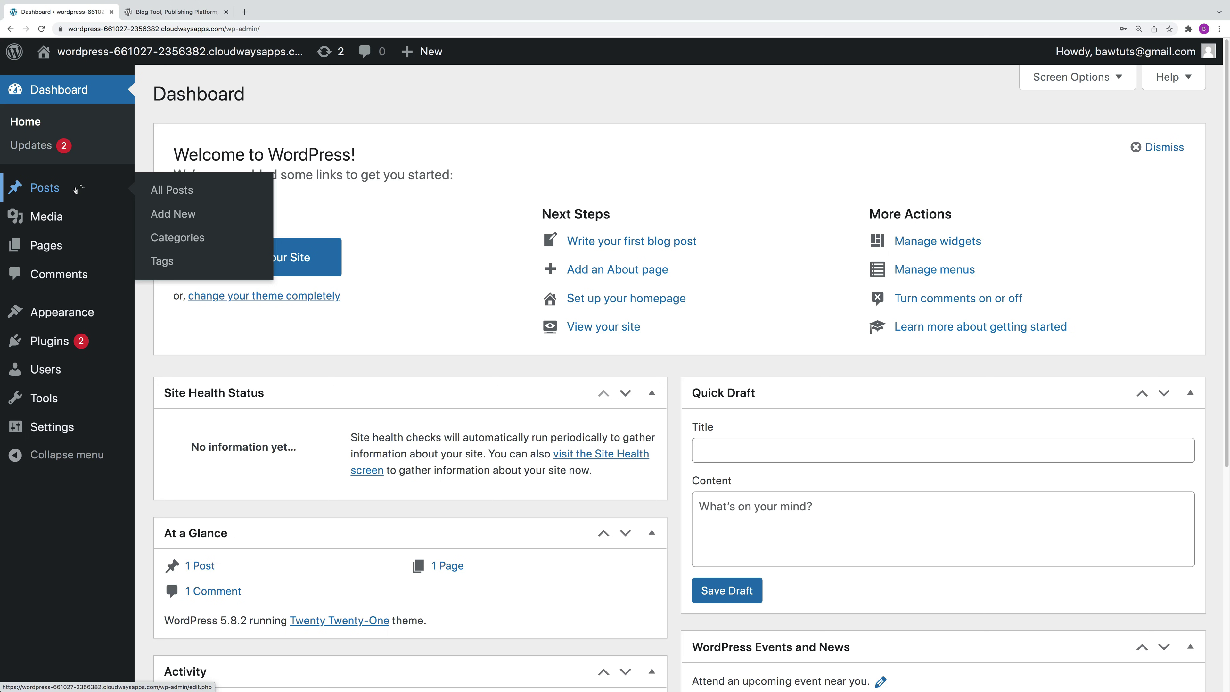
left_click(74, 194)
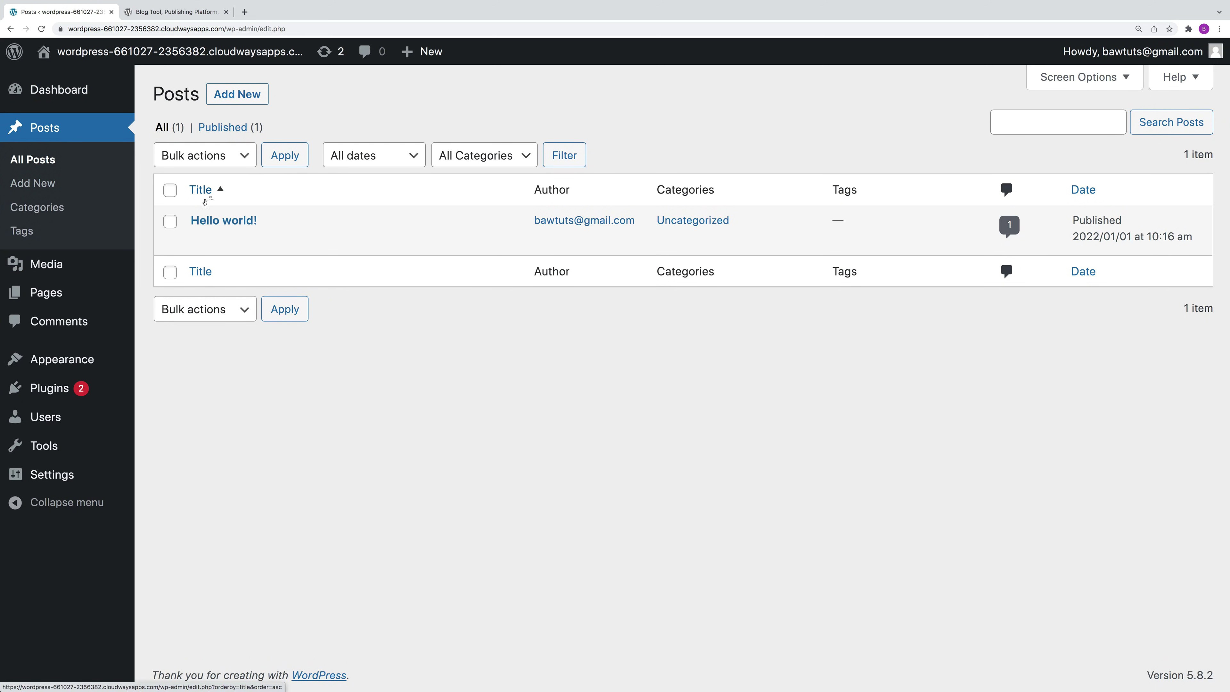
left_click(64, 293)
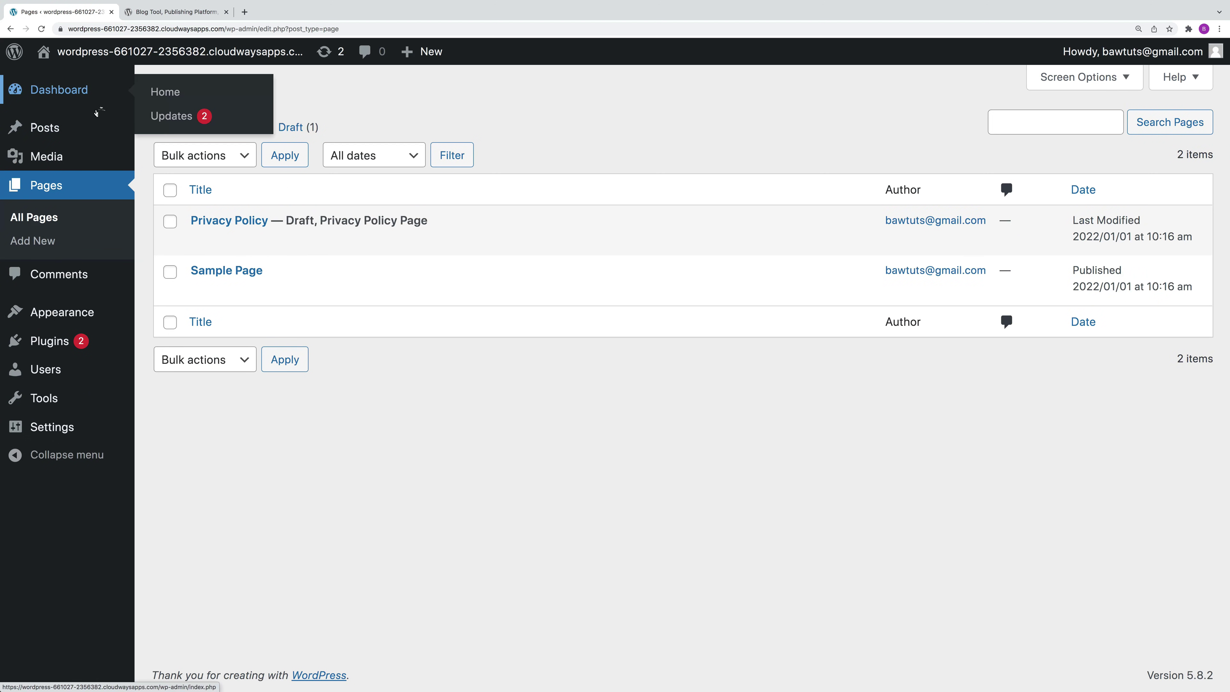
mouse_move(60, 408)
mouse_move(84, 162)
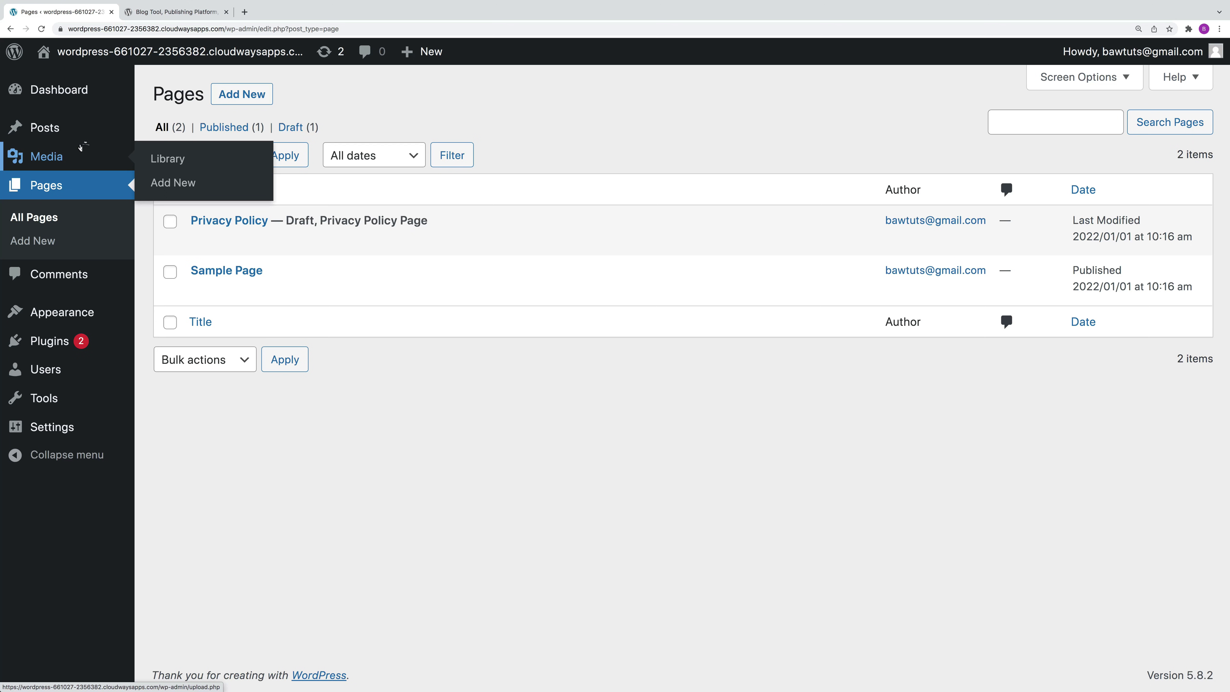
left_click(15, 53)
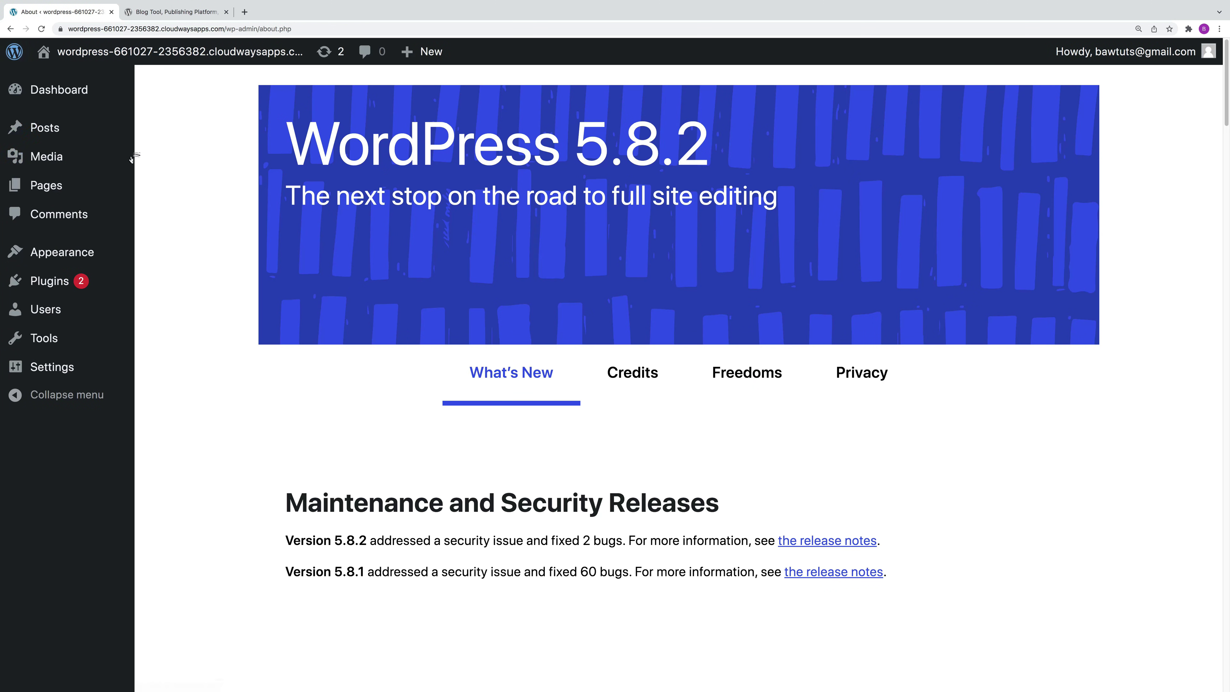
left_click(73, 90)
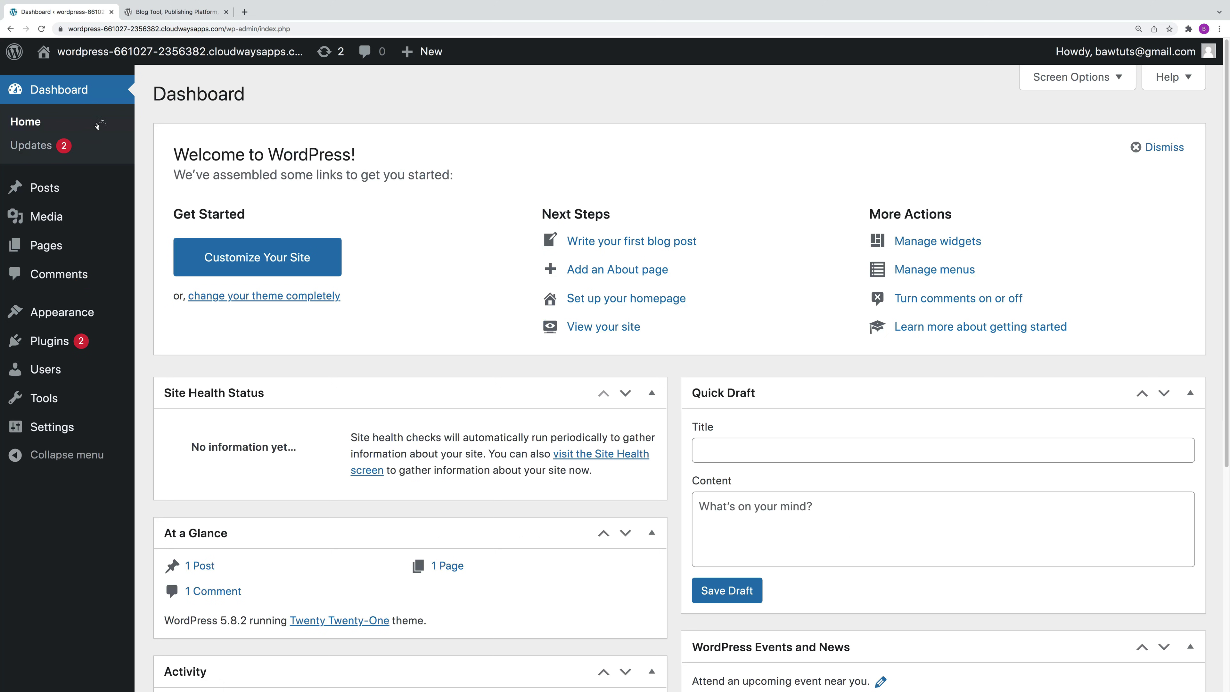
Step: Go to Appearance > Themes and choose Add New
mouse_move(92, 316)
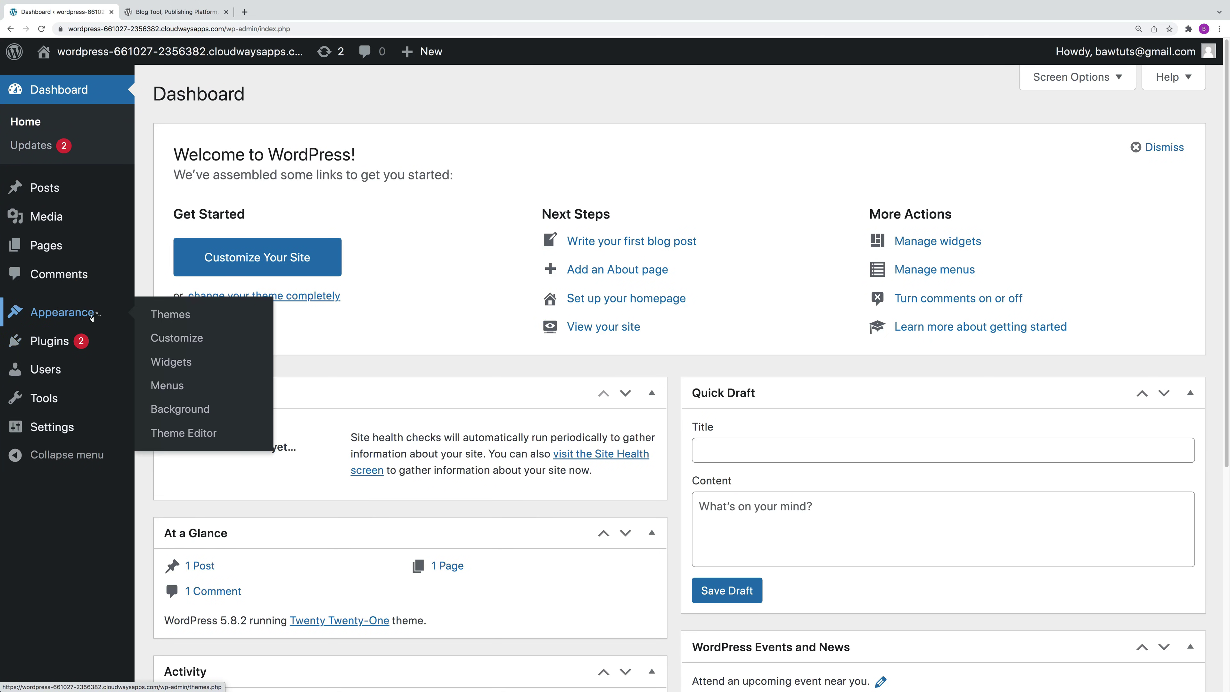
left_click(169, 315)
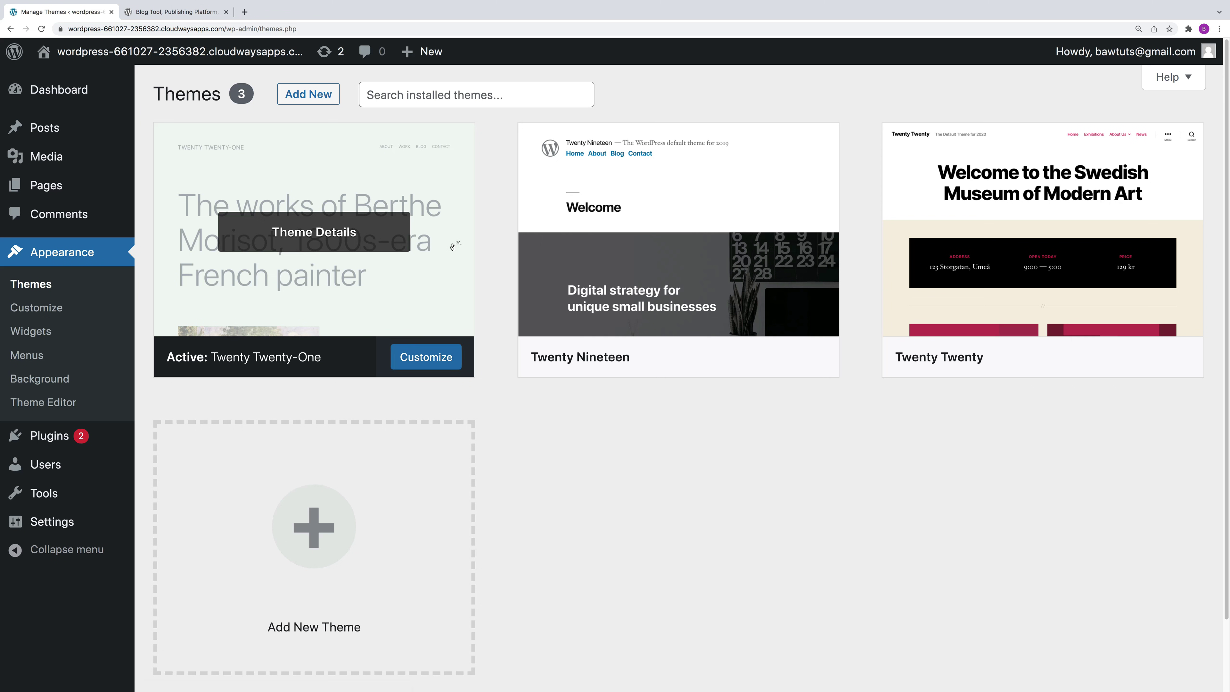
left_click(318, 95)
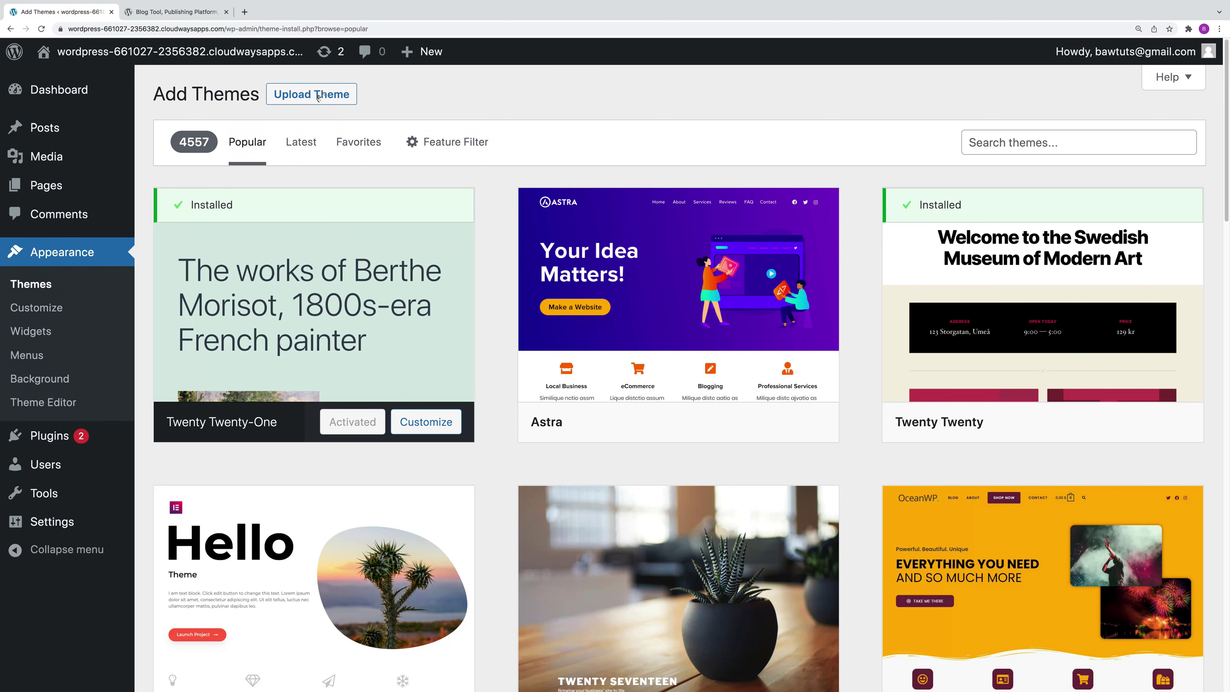
Step: Browse Latest and Favorites, filter by the Blog subject, then show Popular themes unfiltered
left_click(302, 143)
left_click(356, 143)
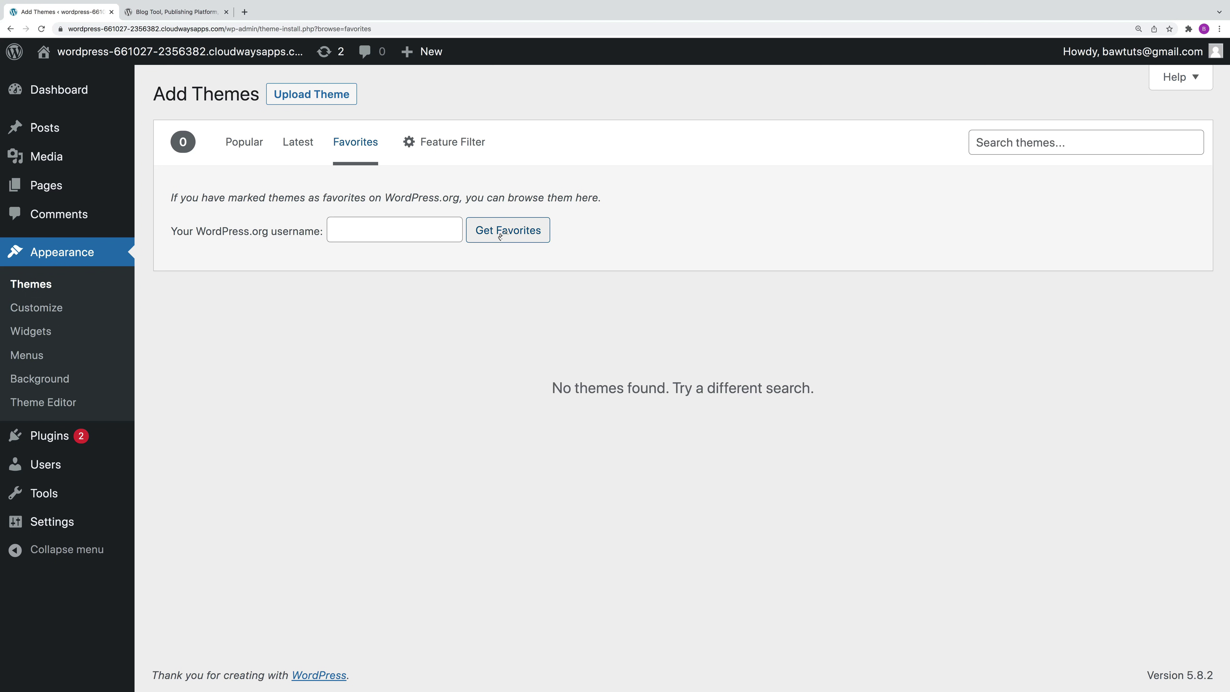
left_click(433, 143)
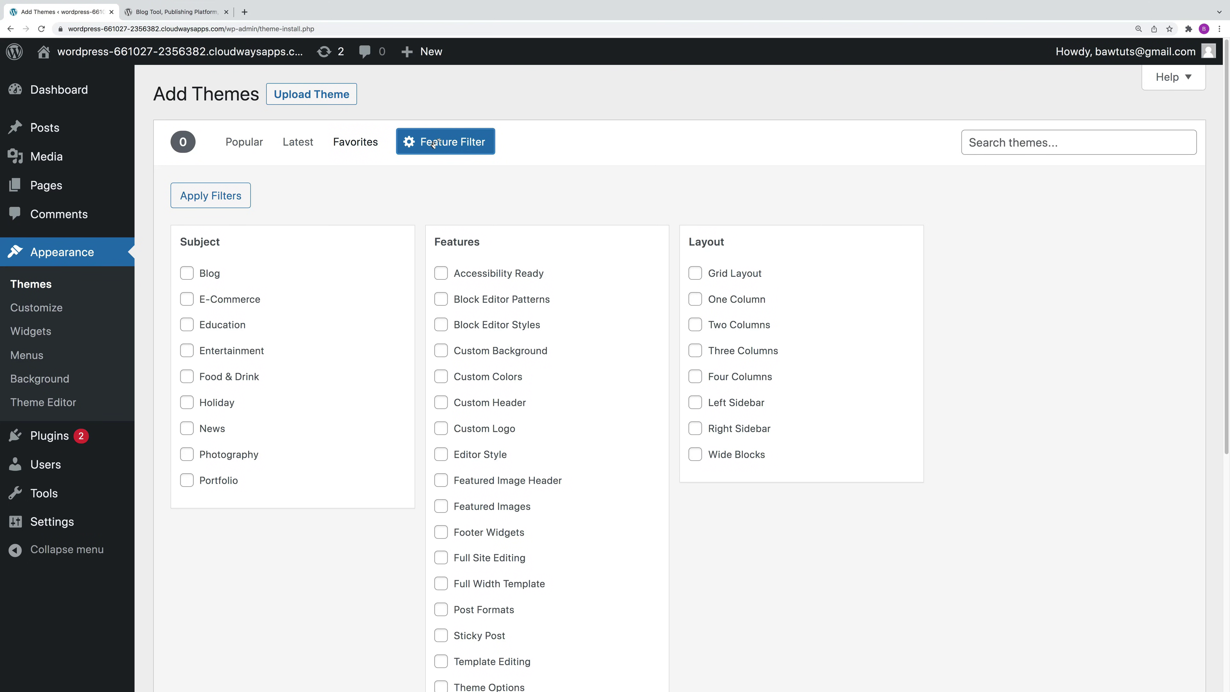
left_click(188, 274)
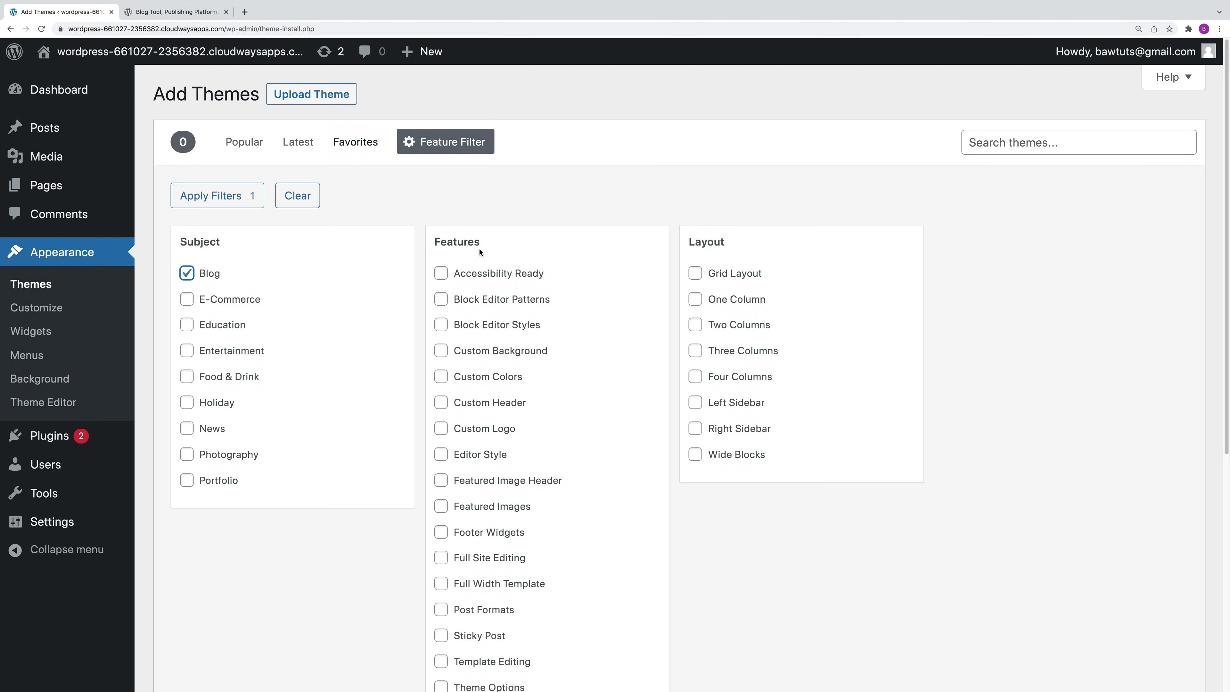
left_click(236, 206)
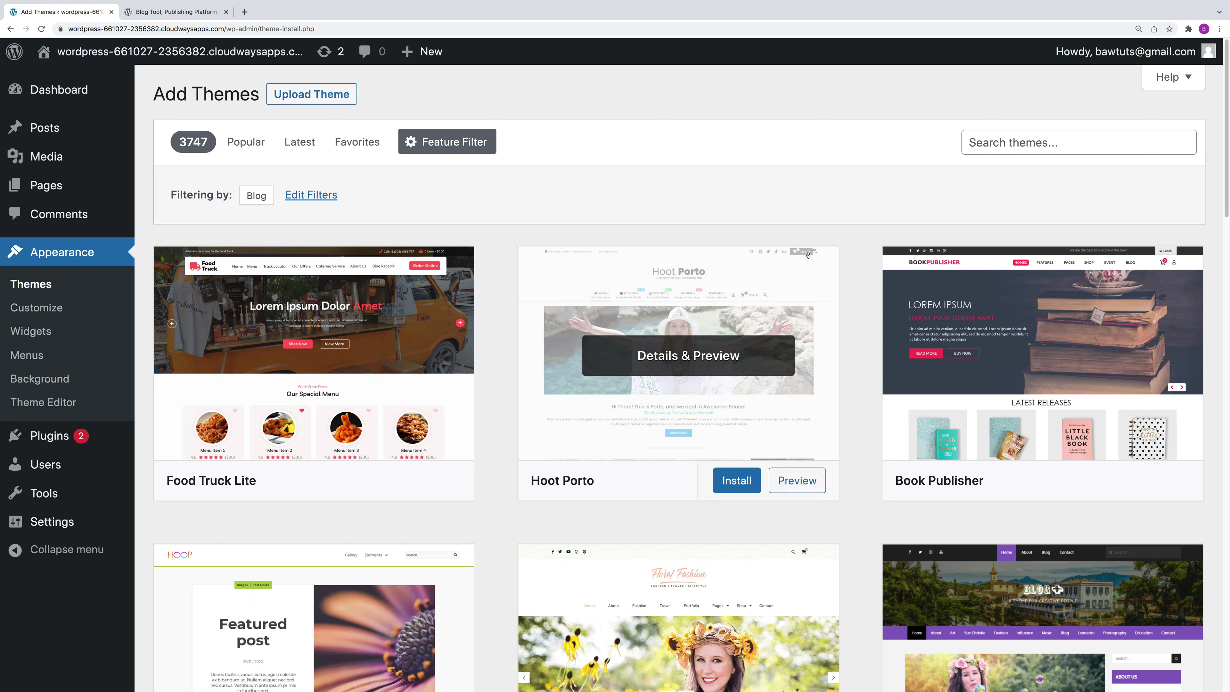
left_click(246, 142)
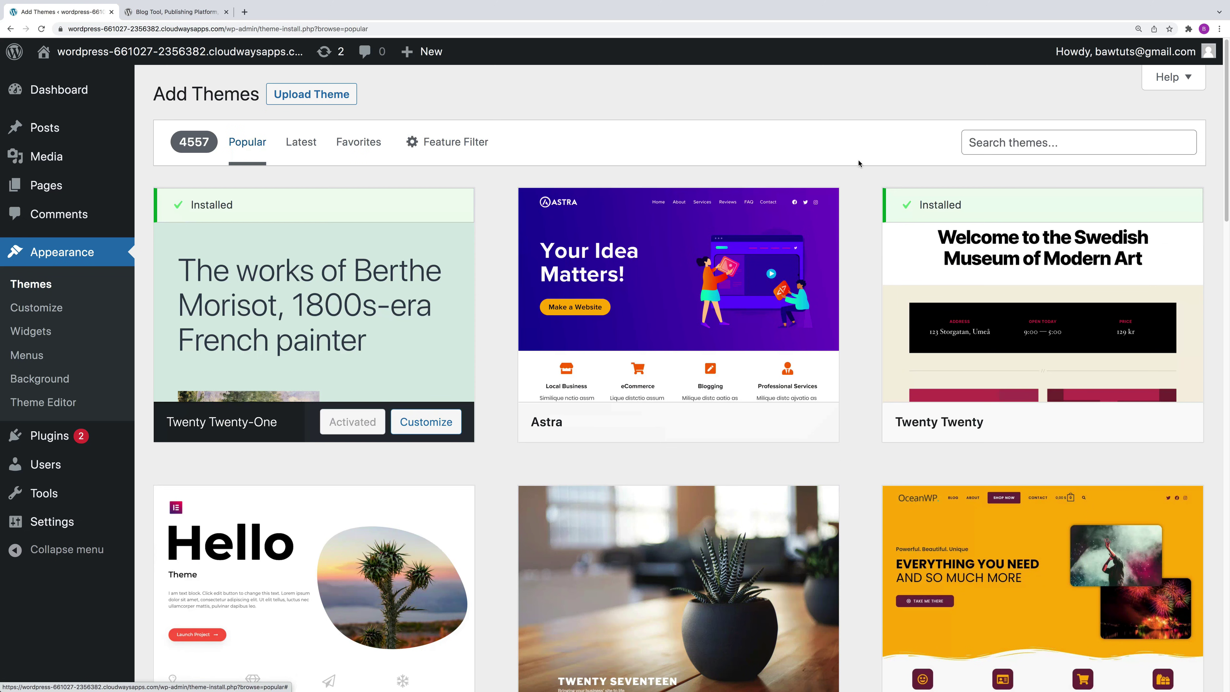
left_click(1006, 144)
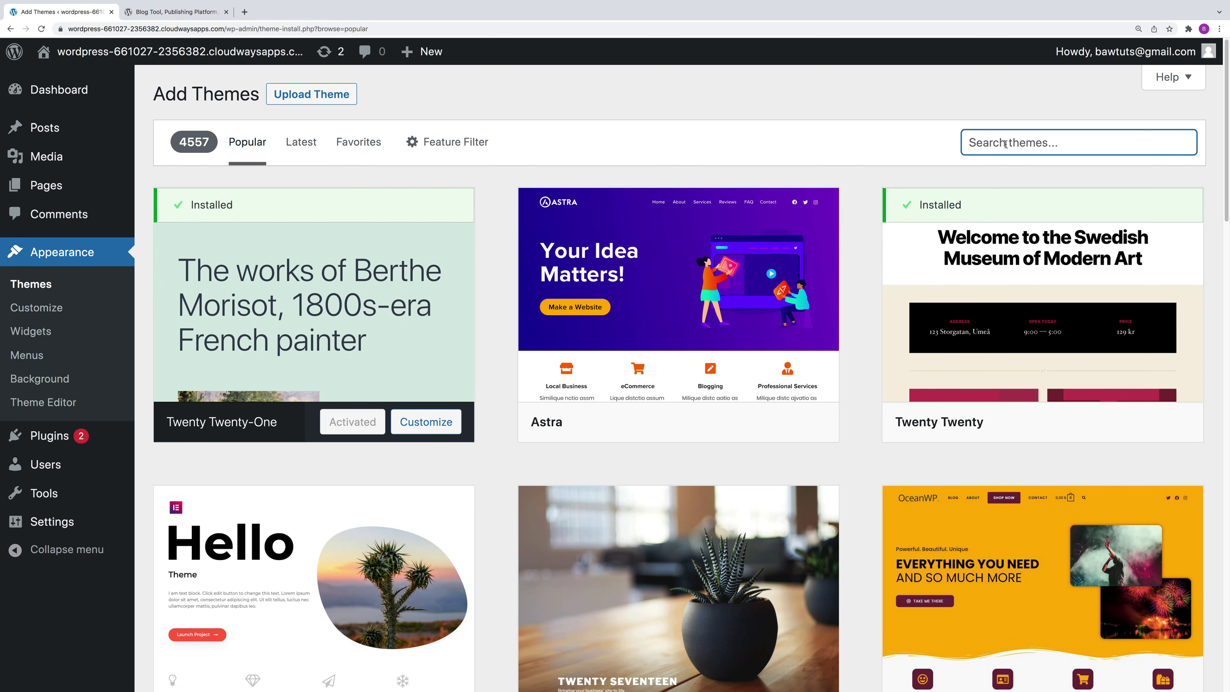
Step: Search for 'blocksy', then install and activate the Blocksy theme
type("blocksy")
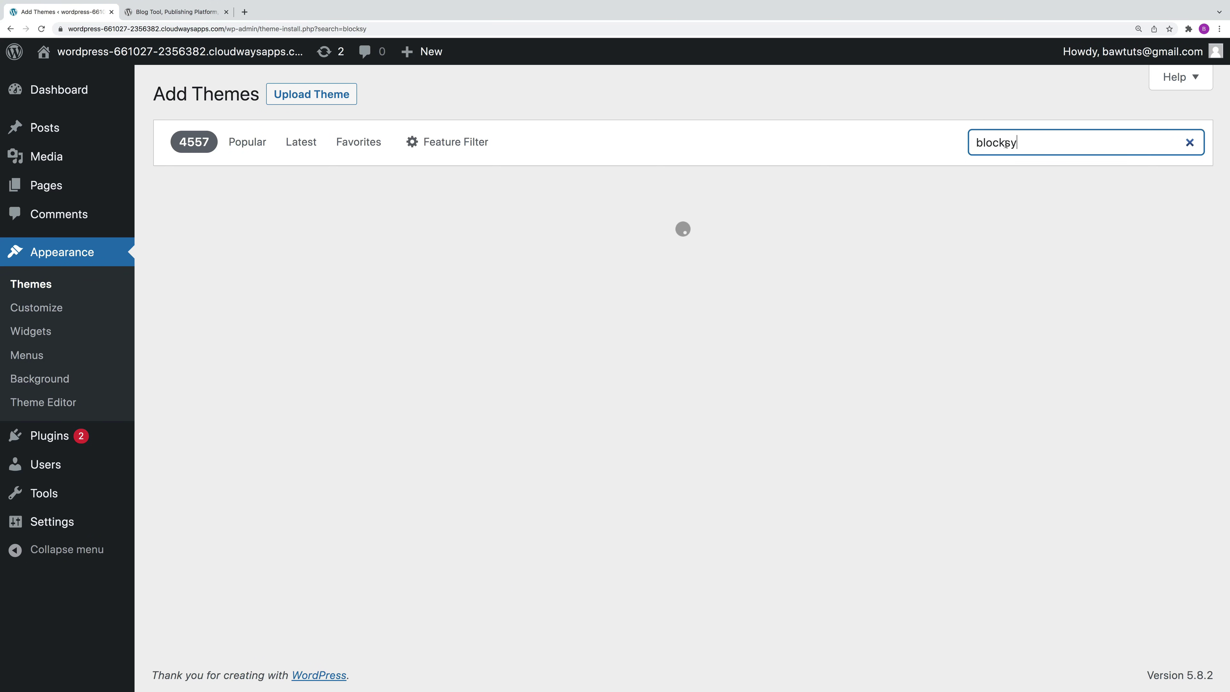
mouse_move(371, 266)
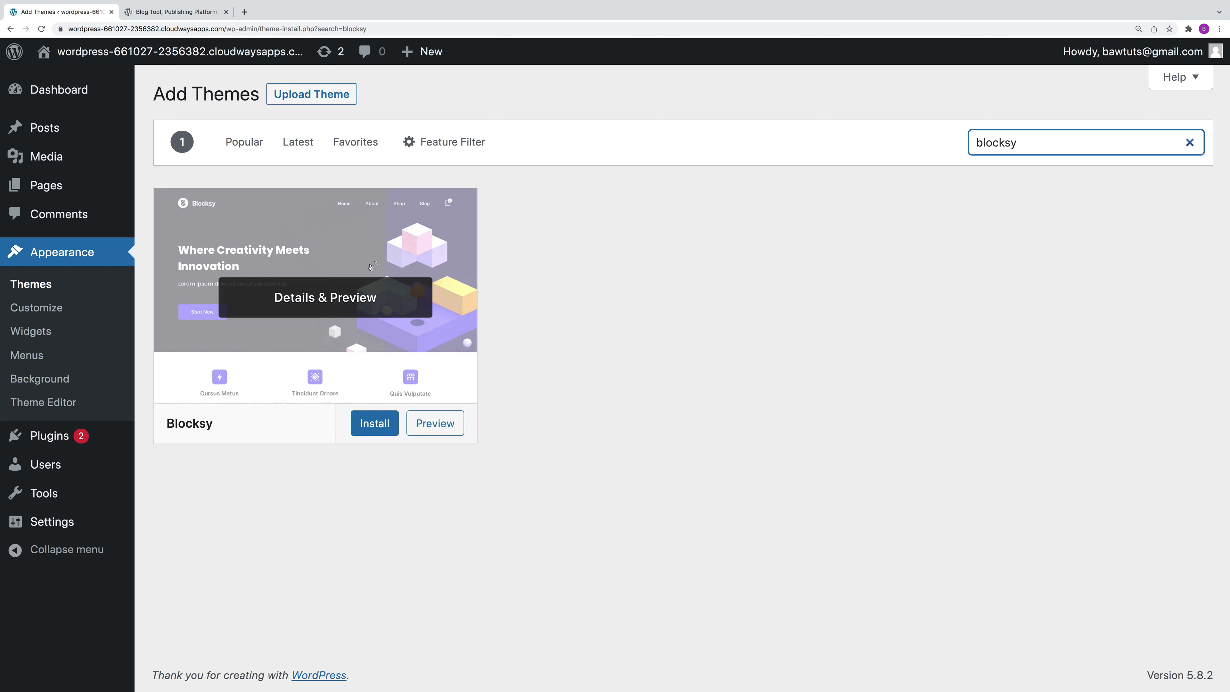
left_click(377, 424)
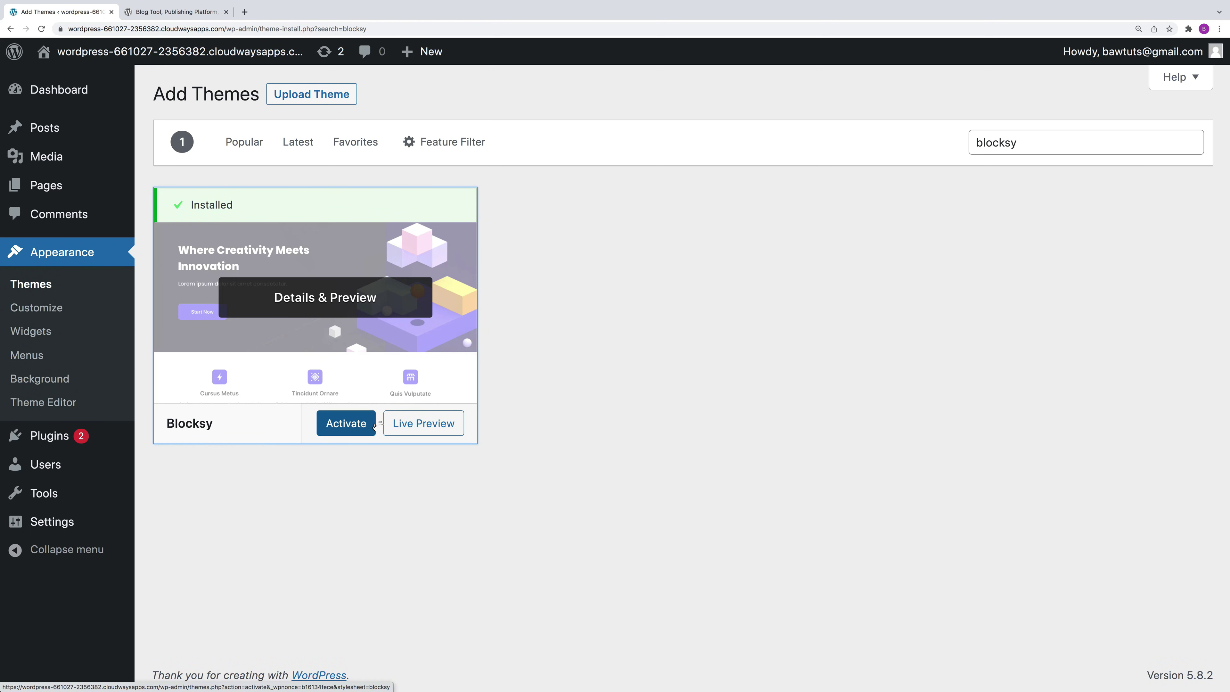
left_click(354, 425)
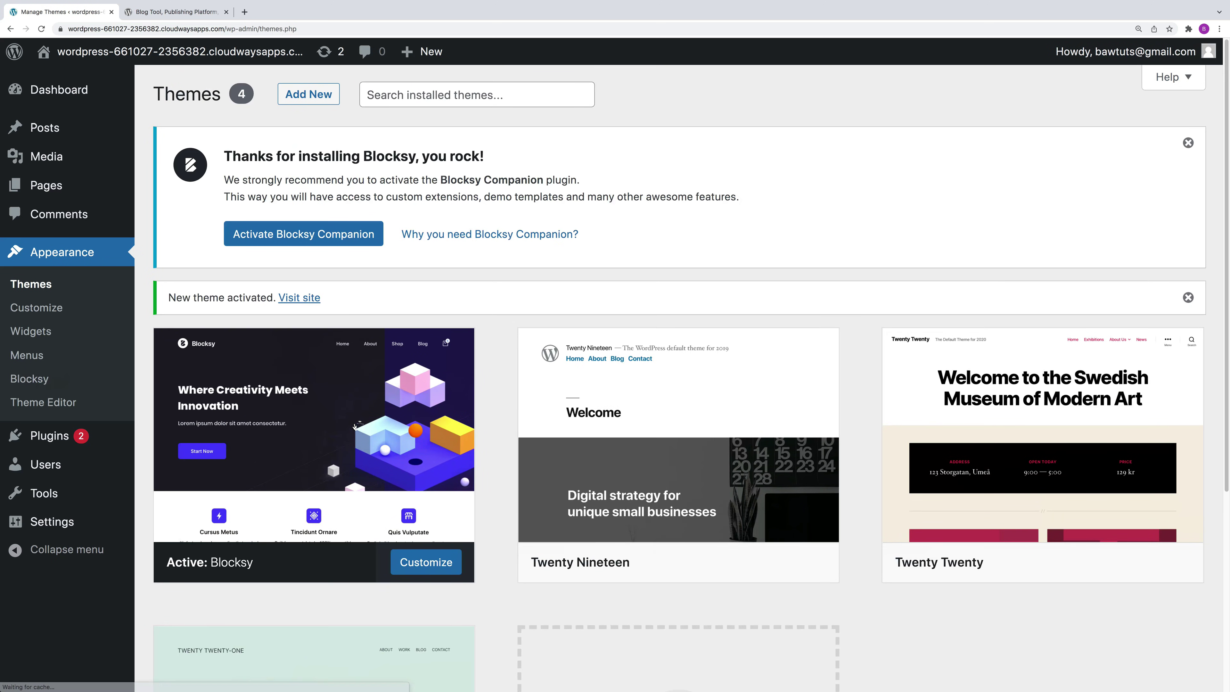
Step: Open the live site in a new browser tab, then return to the Themes page
right_click(191, 53)
left_click(208, 54)
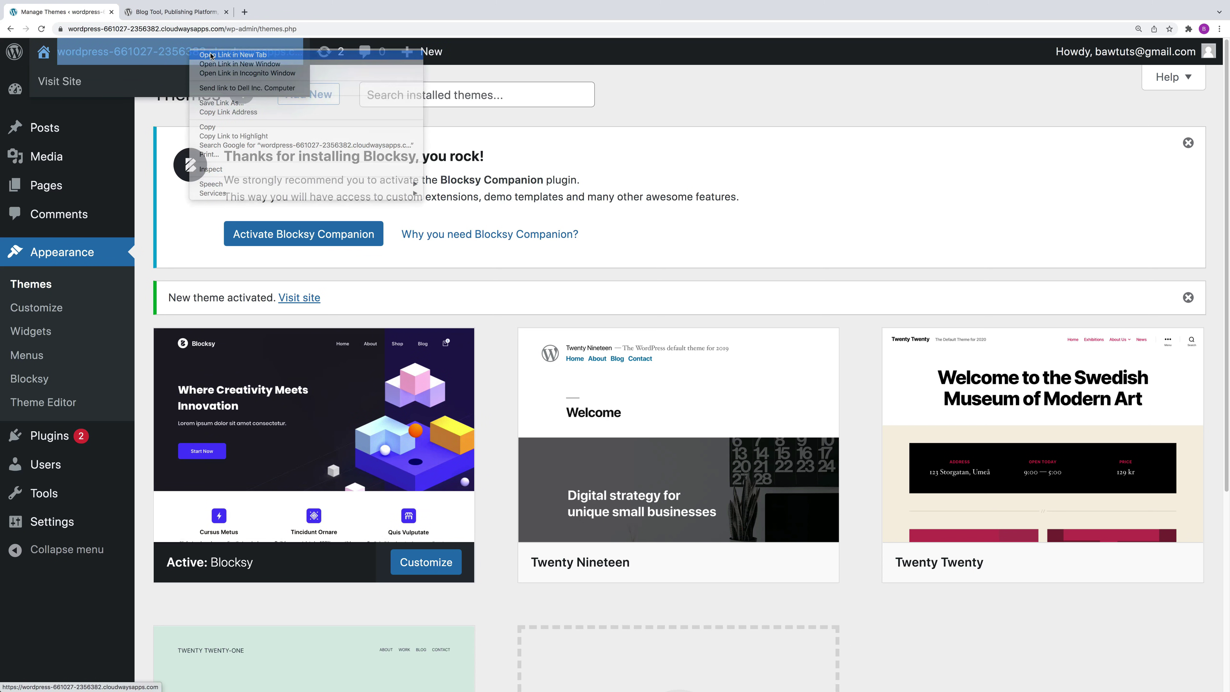
left_click(187, 17)
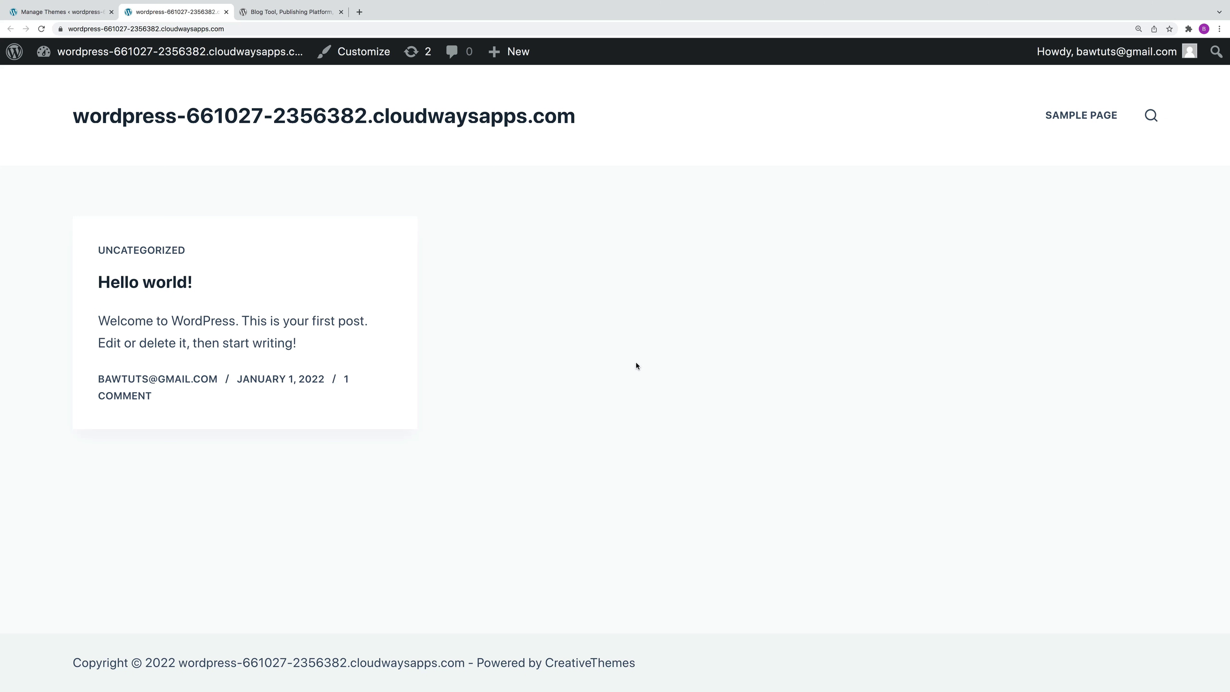
left_click(85, 11)
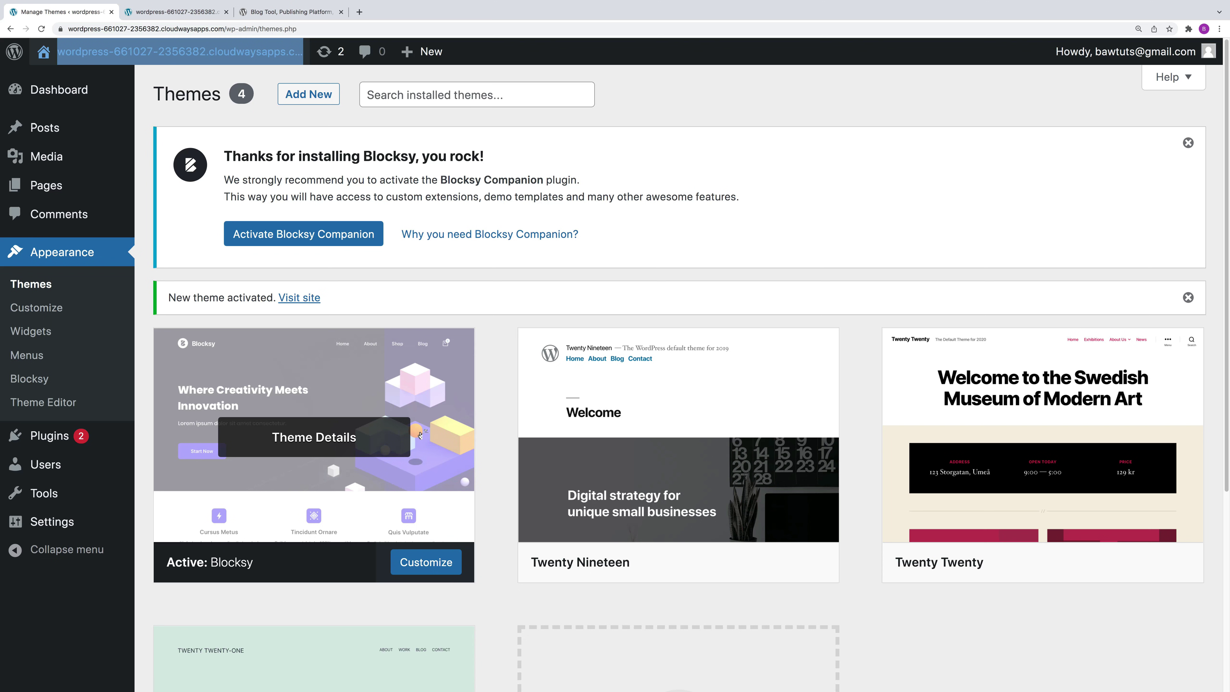
Step: Activate Twenty Twenty-One and reload the live site tab to see its design
scroll(455, 388, "down", 3)
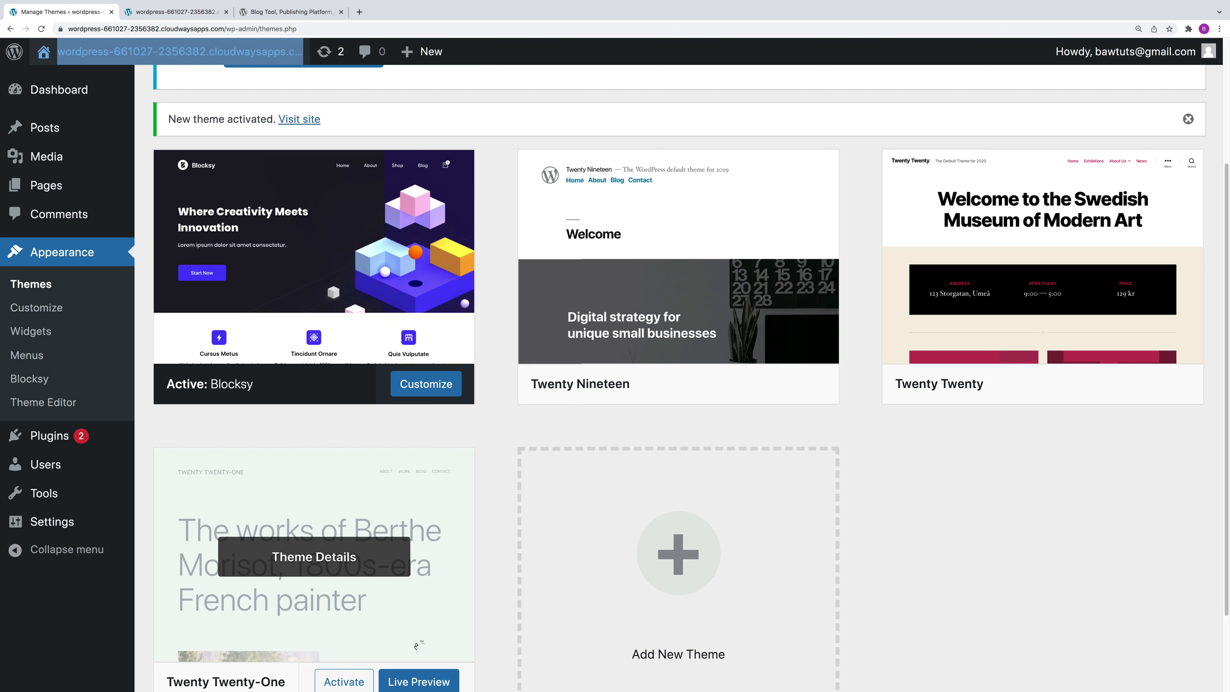
left_click(344, 682)
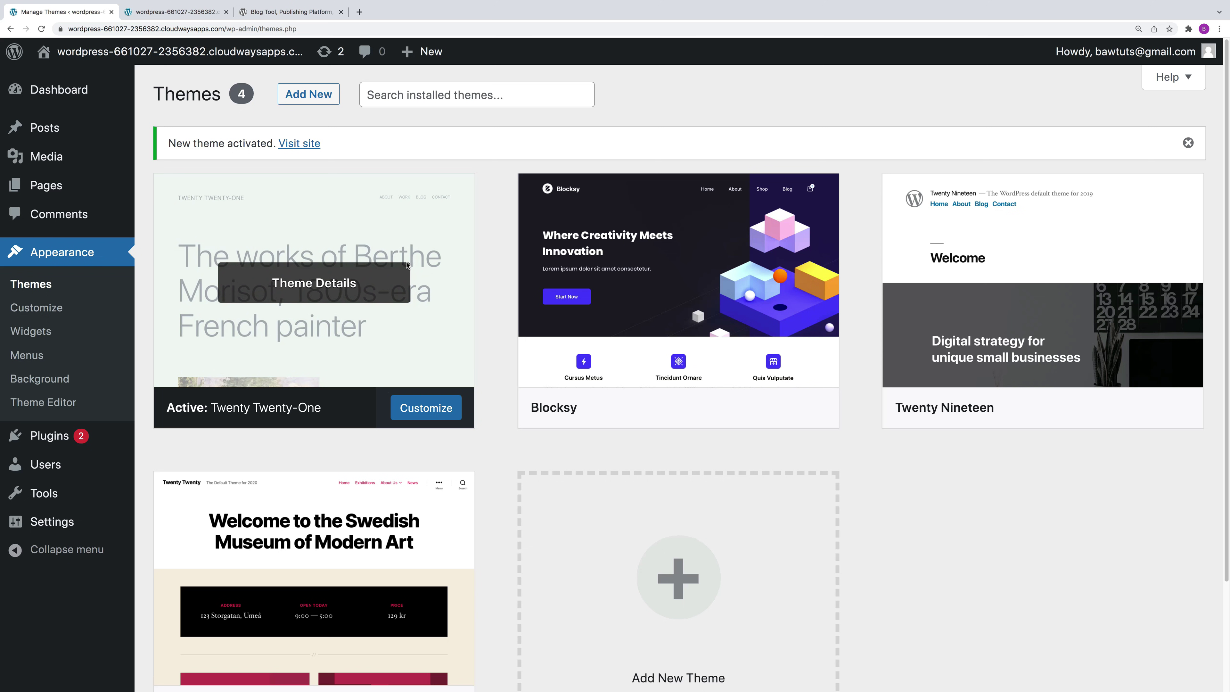
left_click(174, 12)
left_click(45, 31)
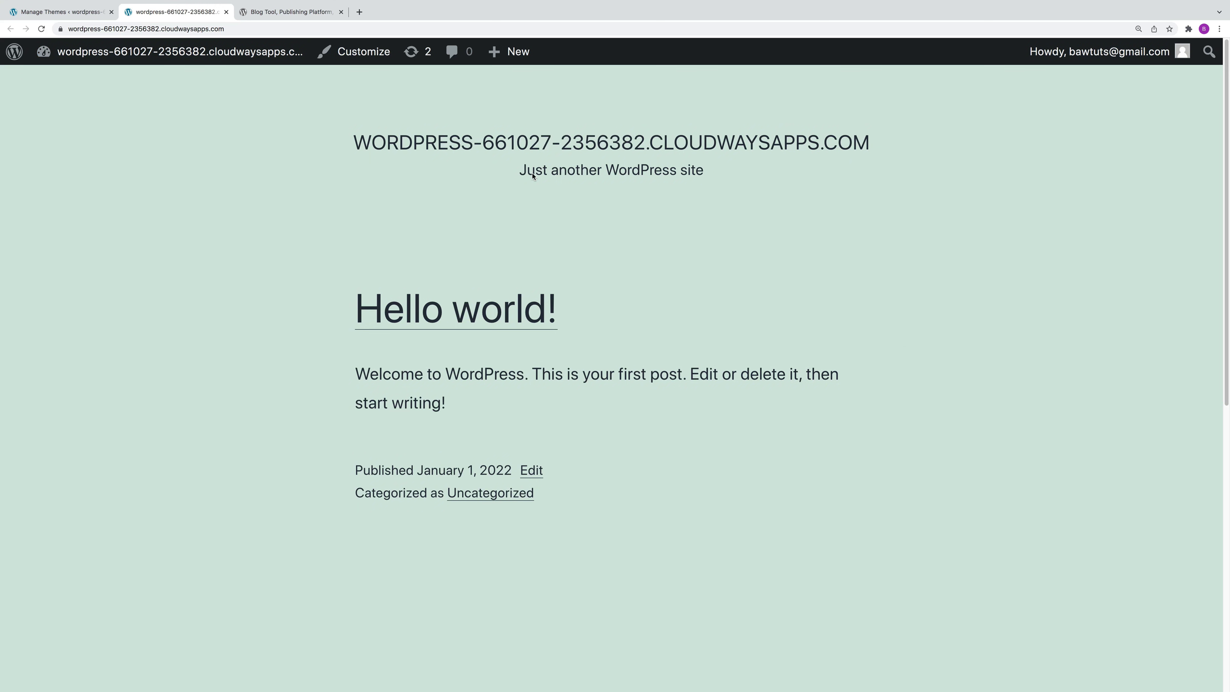
left_click(77, 15)
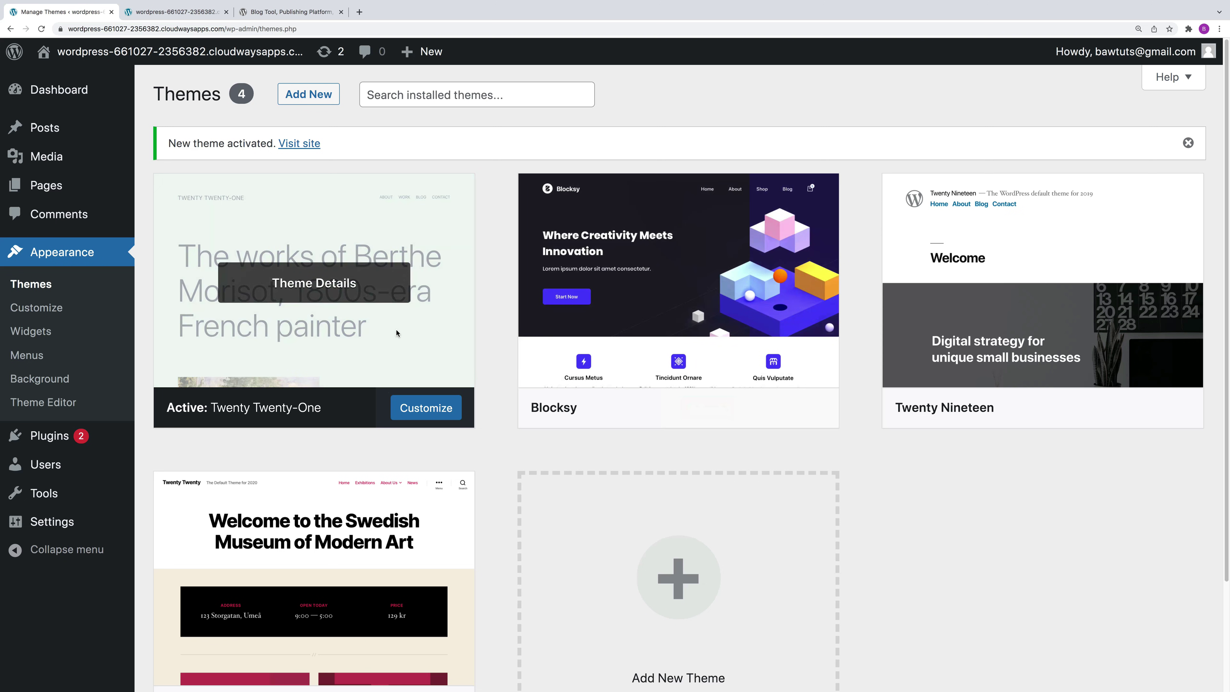
Step: View the Twenty Twenty-One theme details, then open Blocksy's details
left_click(397, 333)
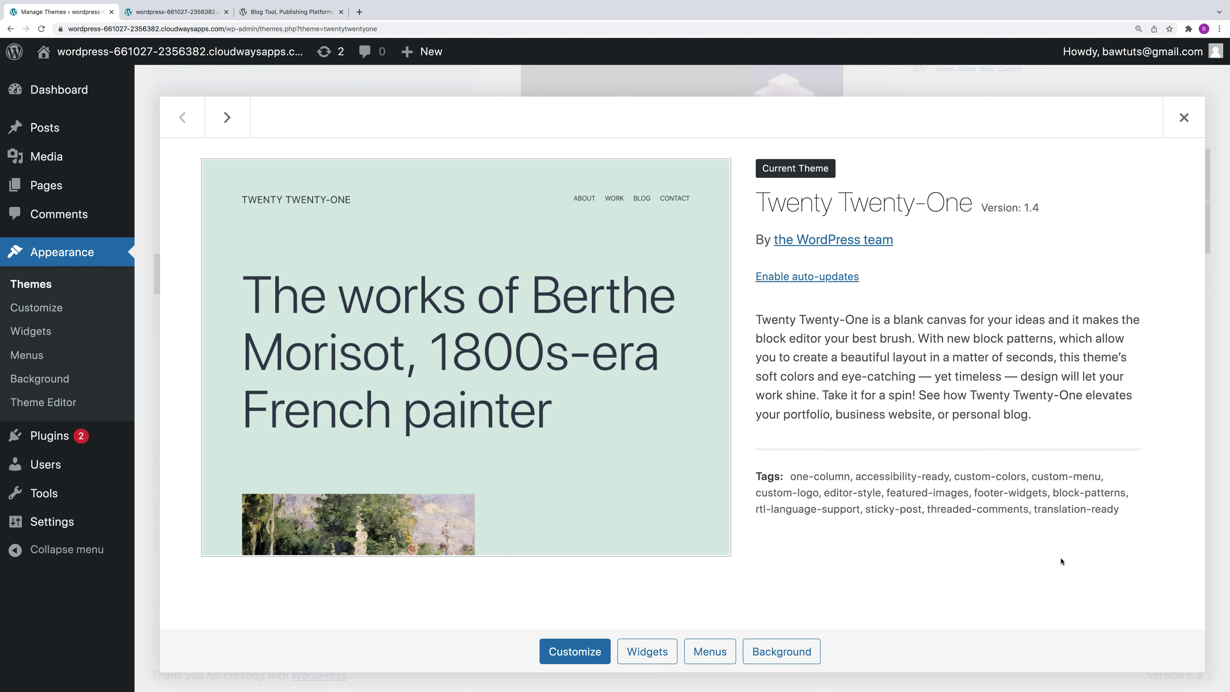
left_click(1184, 117)
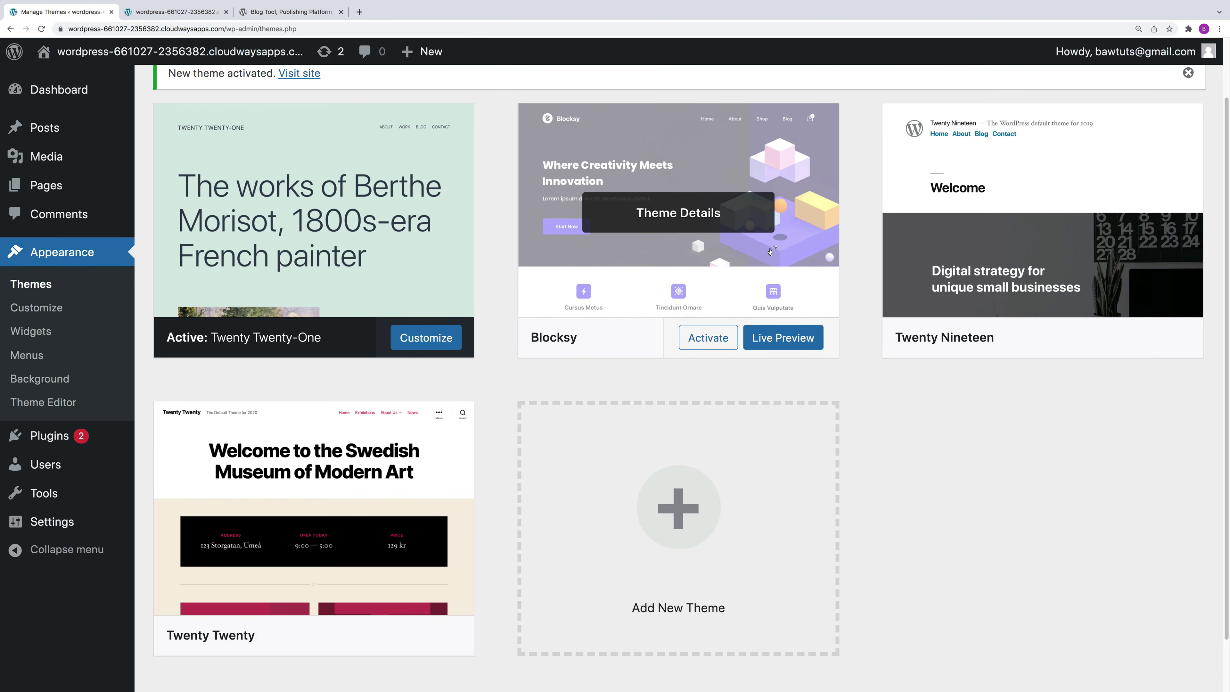
left_click(770, 252)
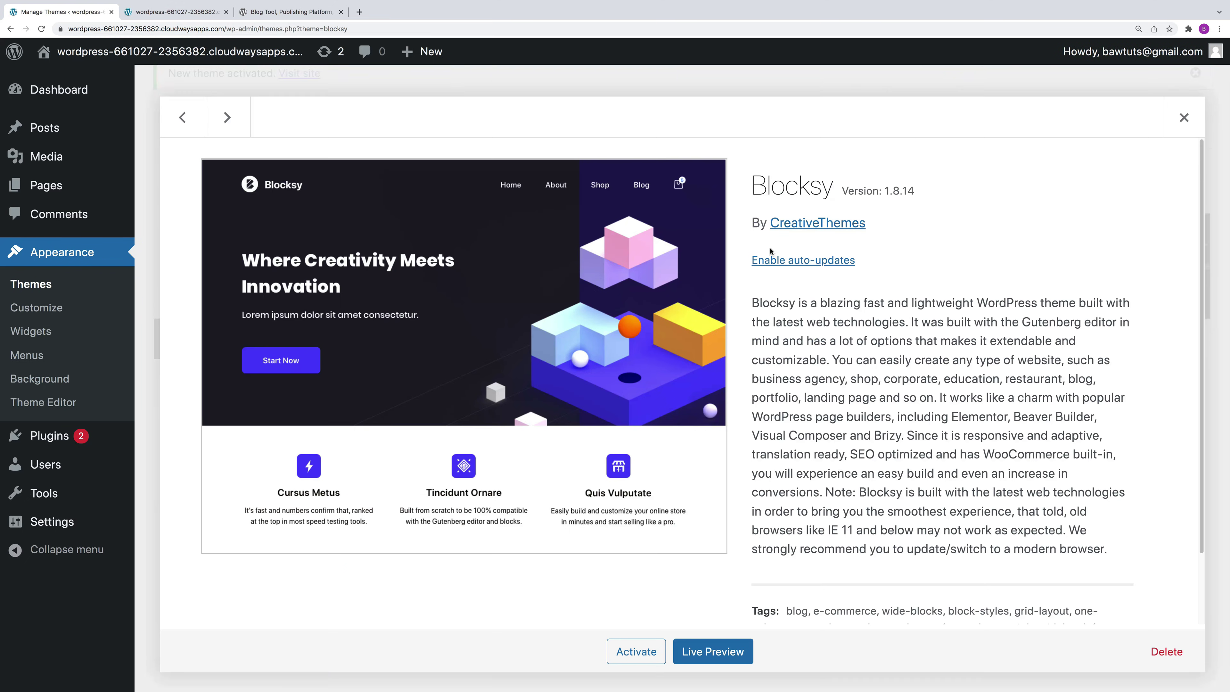
Step: Delete the Blocksy theme and confirm the deletion
left_click(1167, 652)
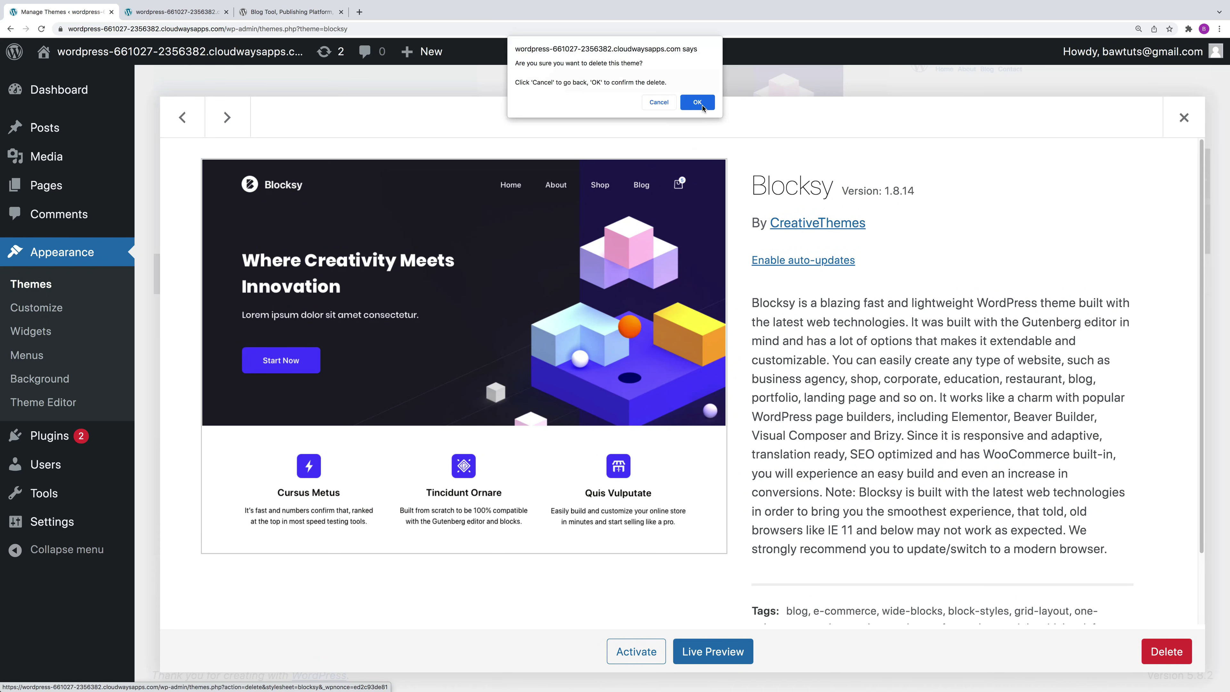
left_click(702, 102)
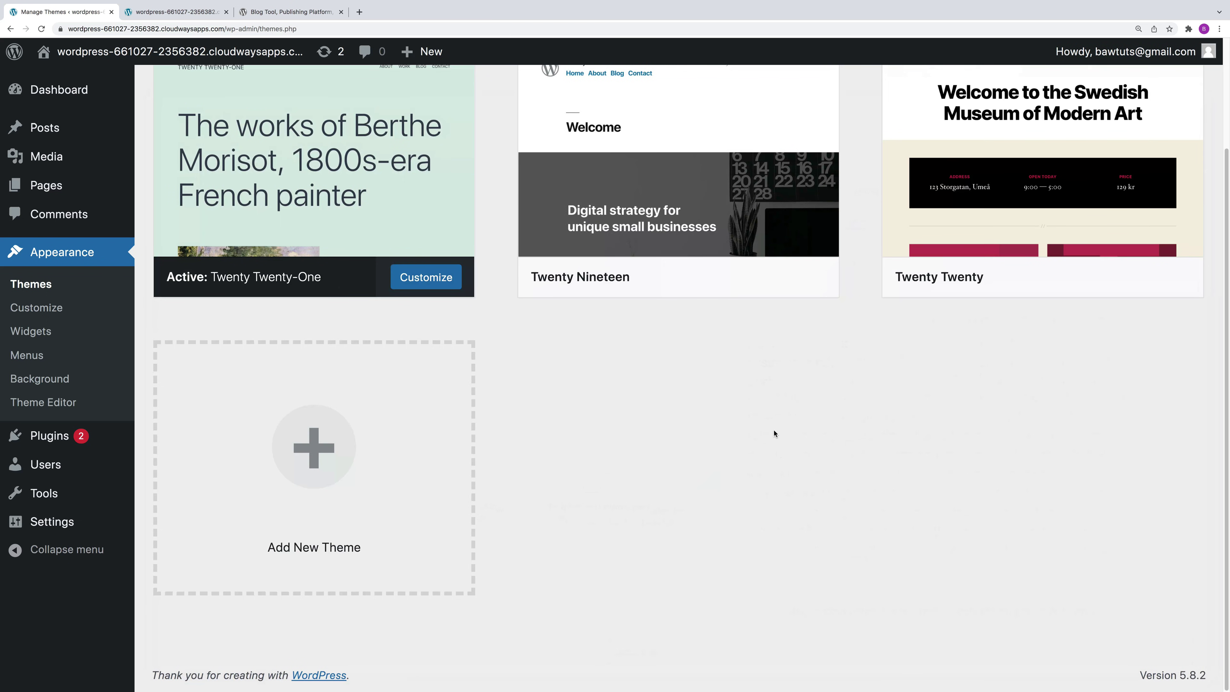
scroll(774, 433, "up", 3)
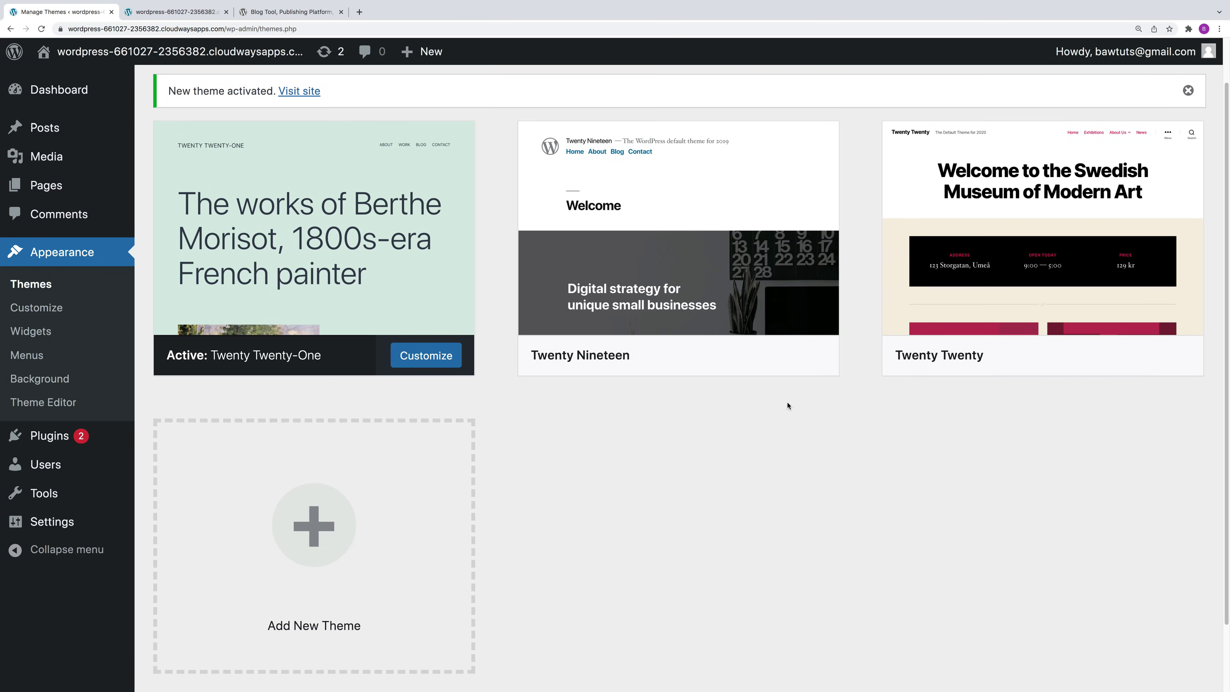
scroll(787, 407, "up", 2)
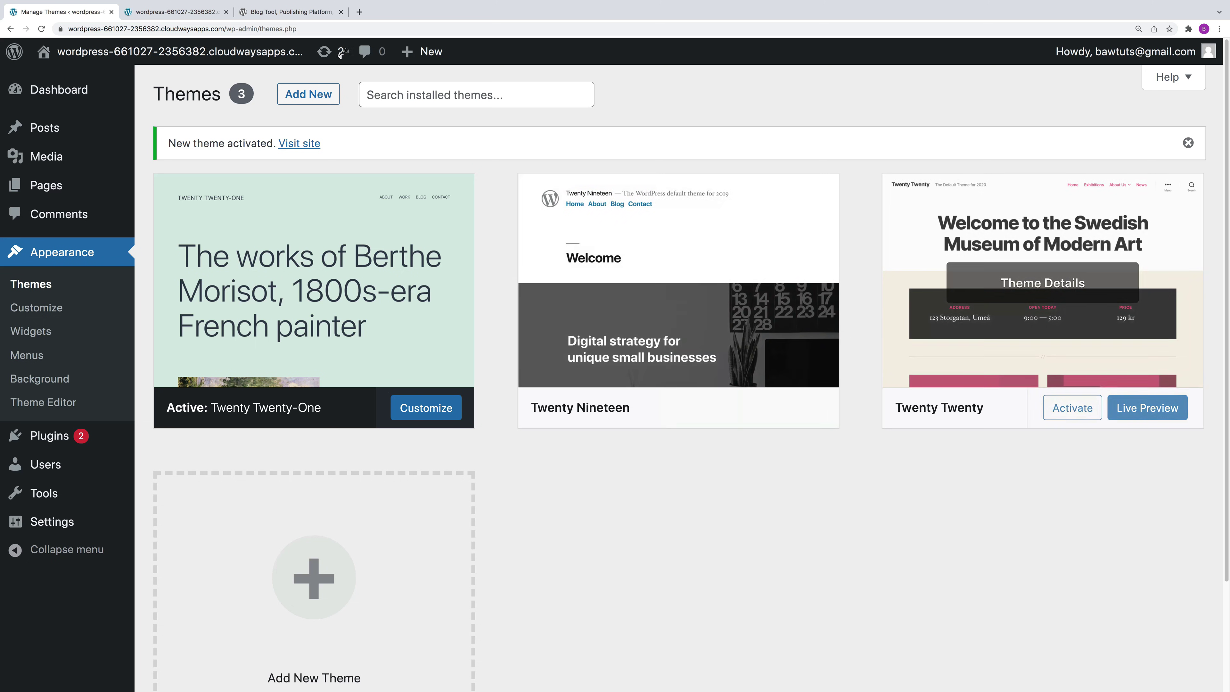
Step: Search the WordPress.org theme directory for 'blocksy' and download the Blocksy zip
left_click(315, 12)
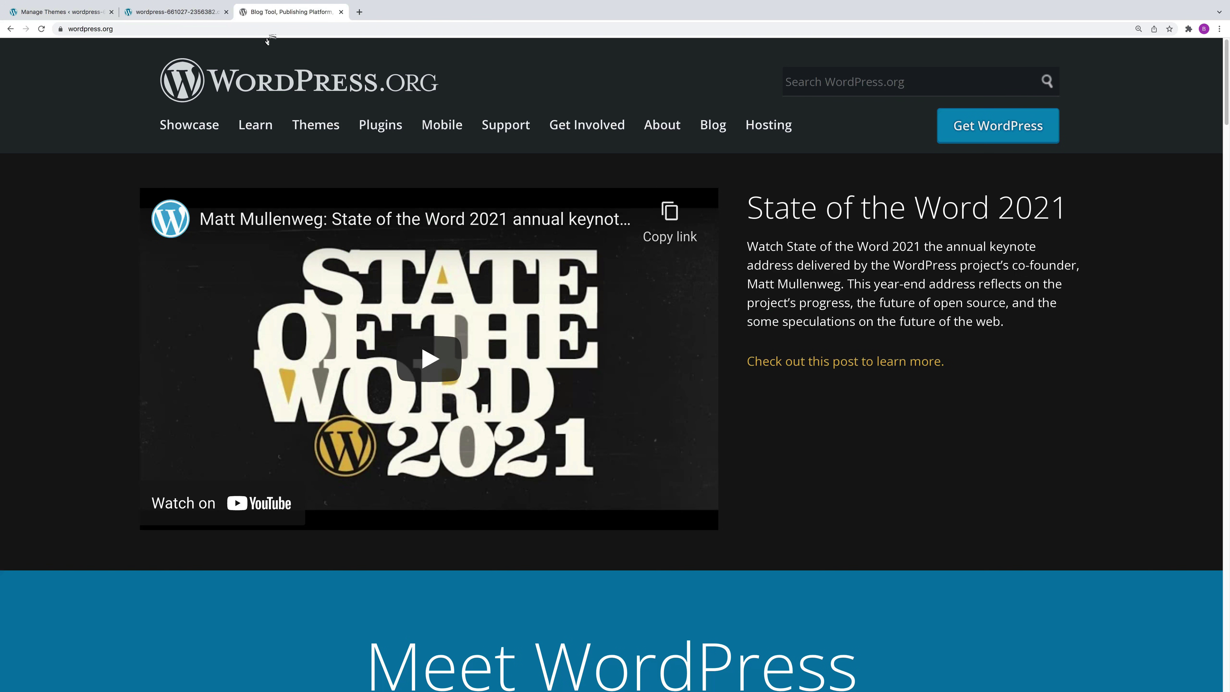
left_click(322, 126)
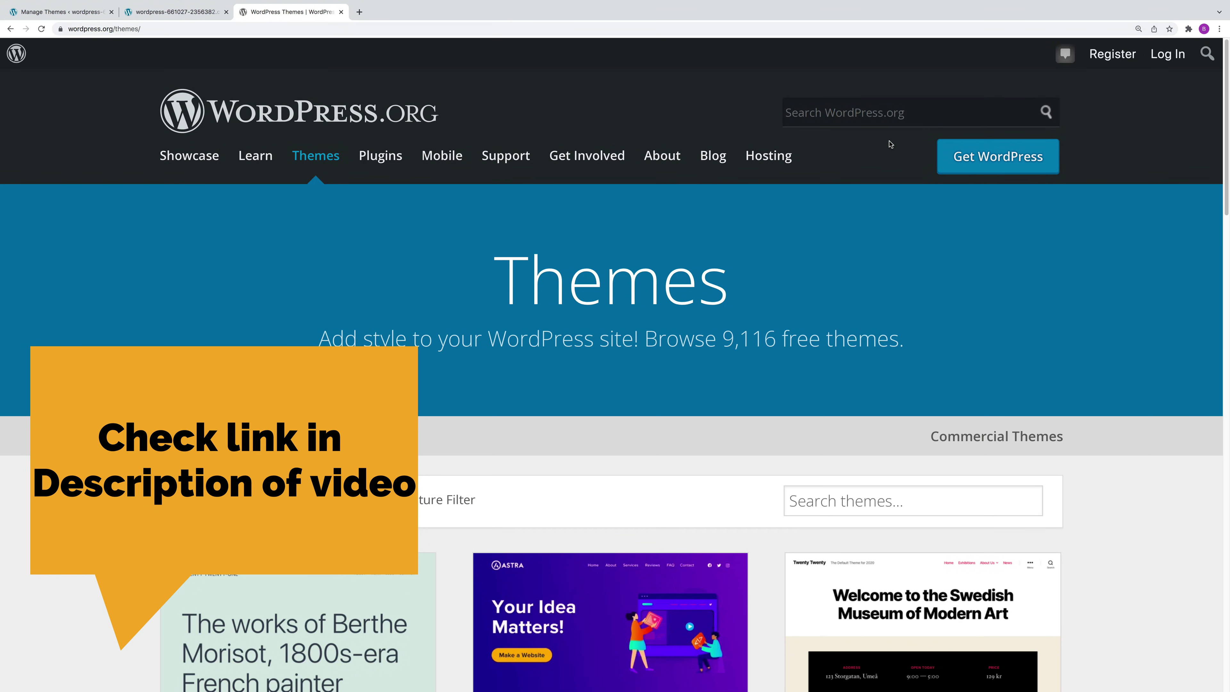
left_click(851, 497)
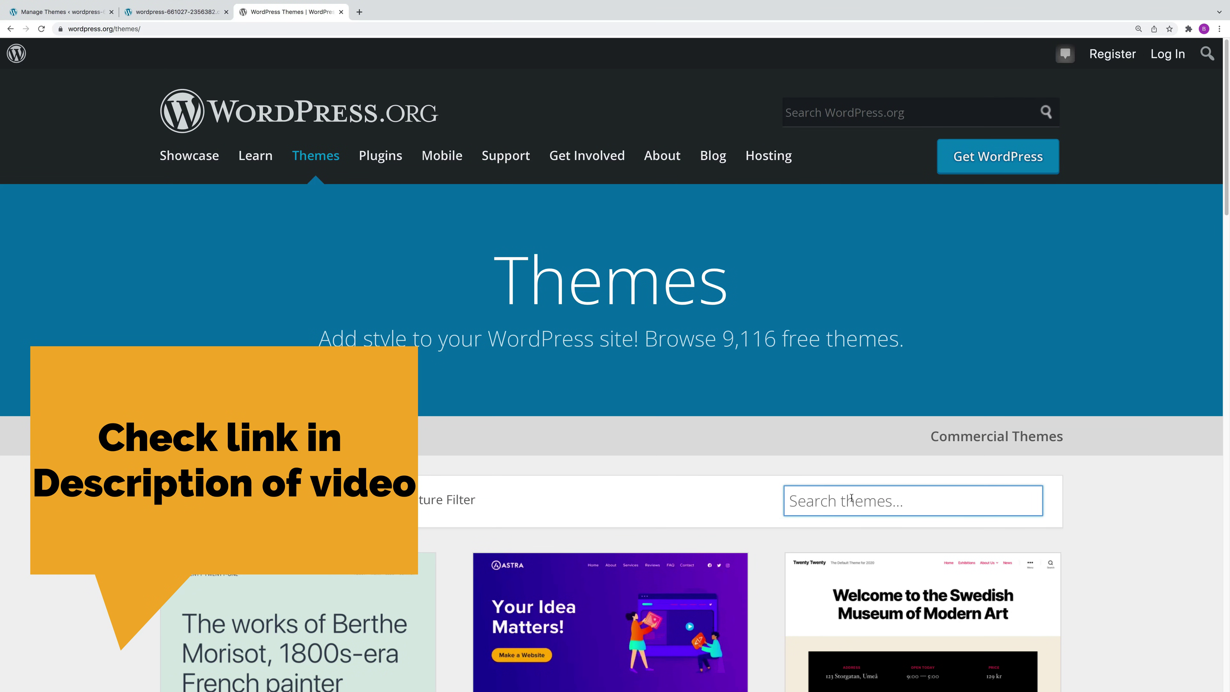
type("blocksy")
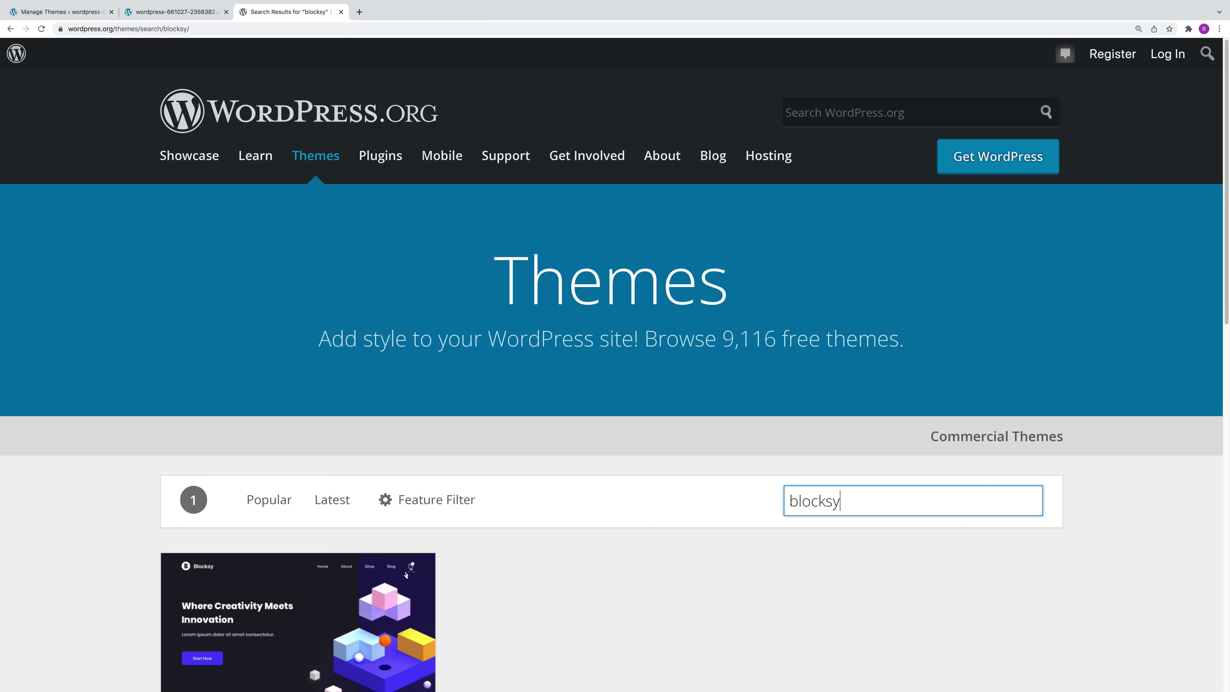
scroll(406, 575, "down", 3)
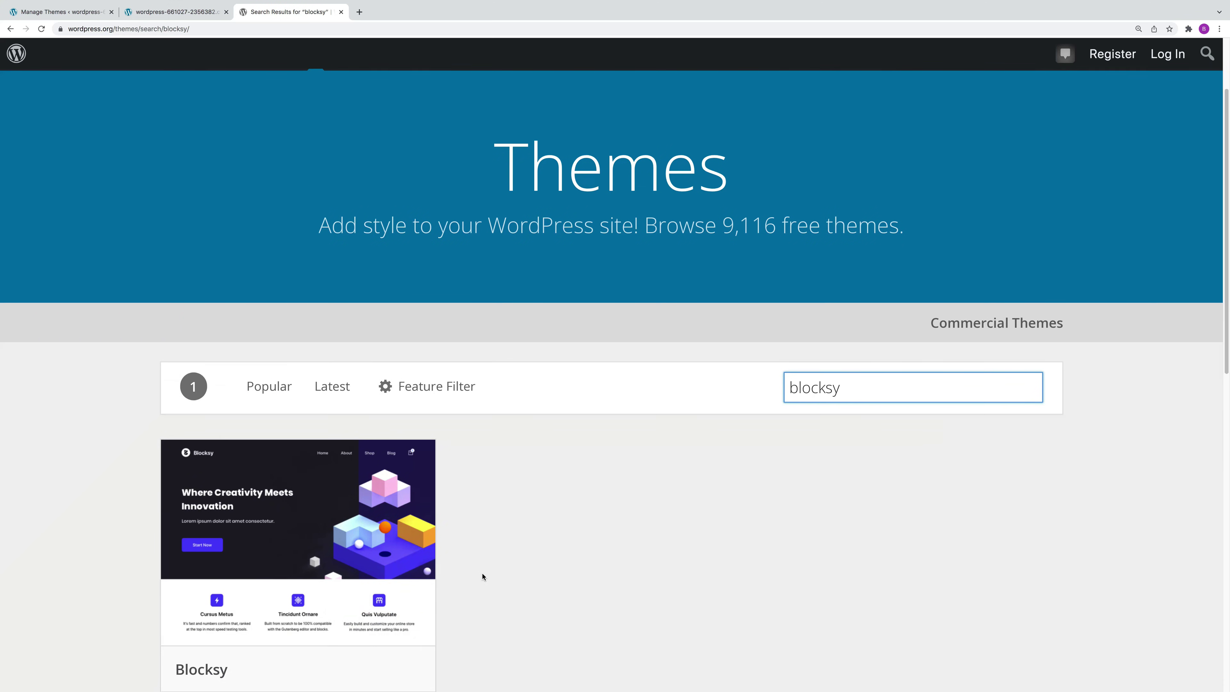
left_click(380, 613)
left_click(380, 612)
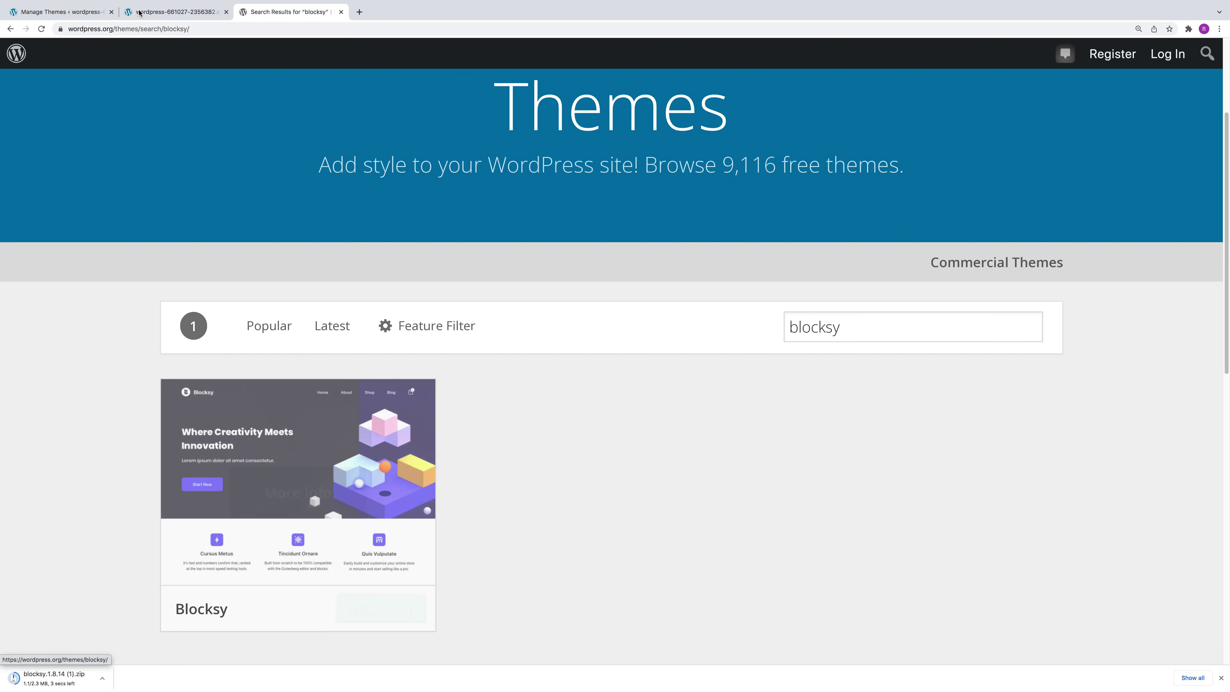
left_click(69, 13)
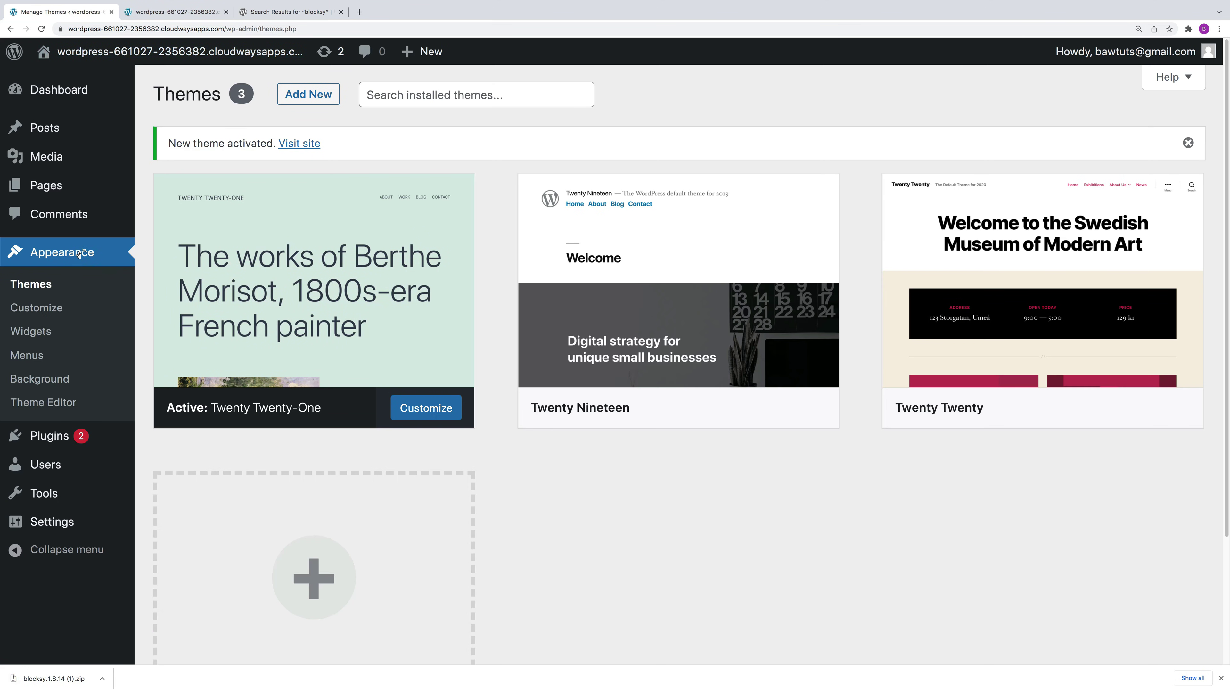
Step: Upload blocksy.1.8.14 (1).zip through Themes > Add New > Upload Theme and install it
left_click(57, 93)
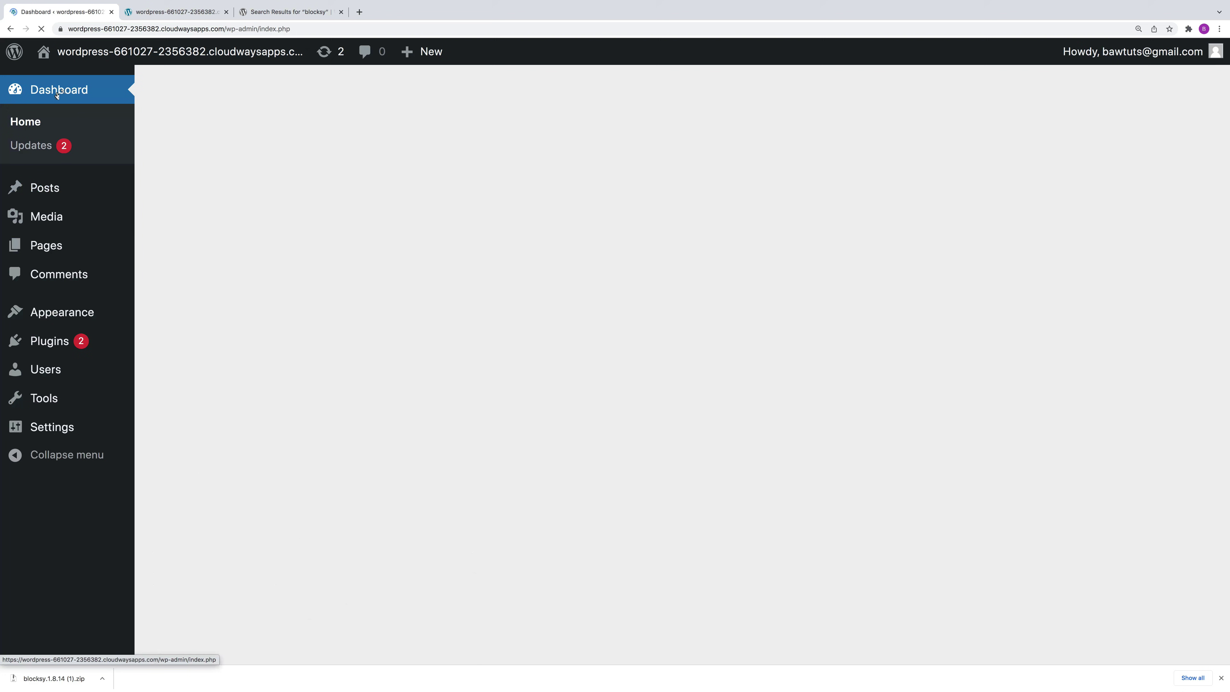
mouse_move(62, 316)
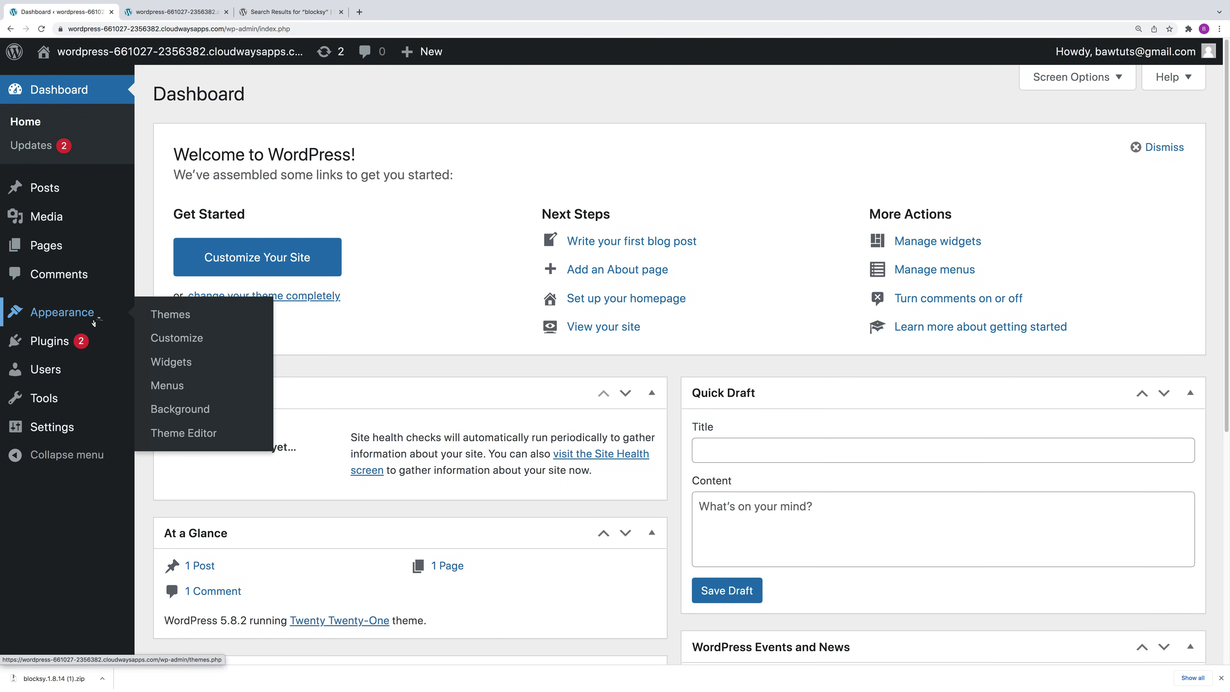
left_click(176, 315)
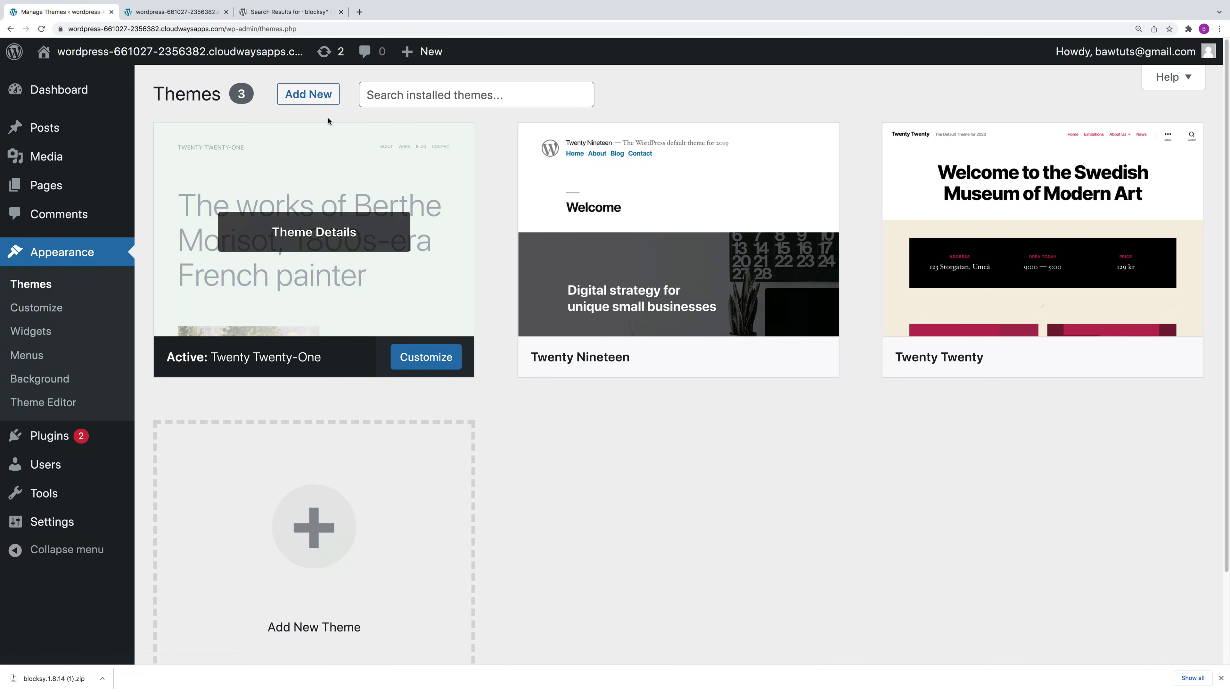
left_click(328, 93)
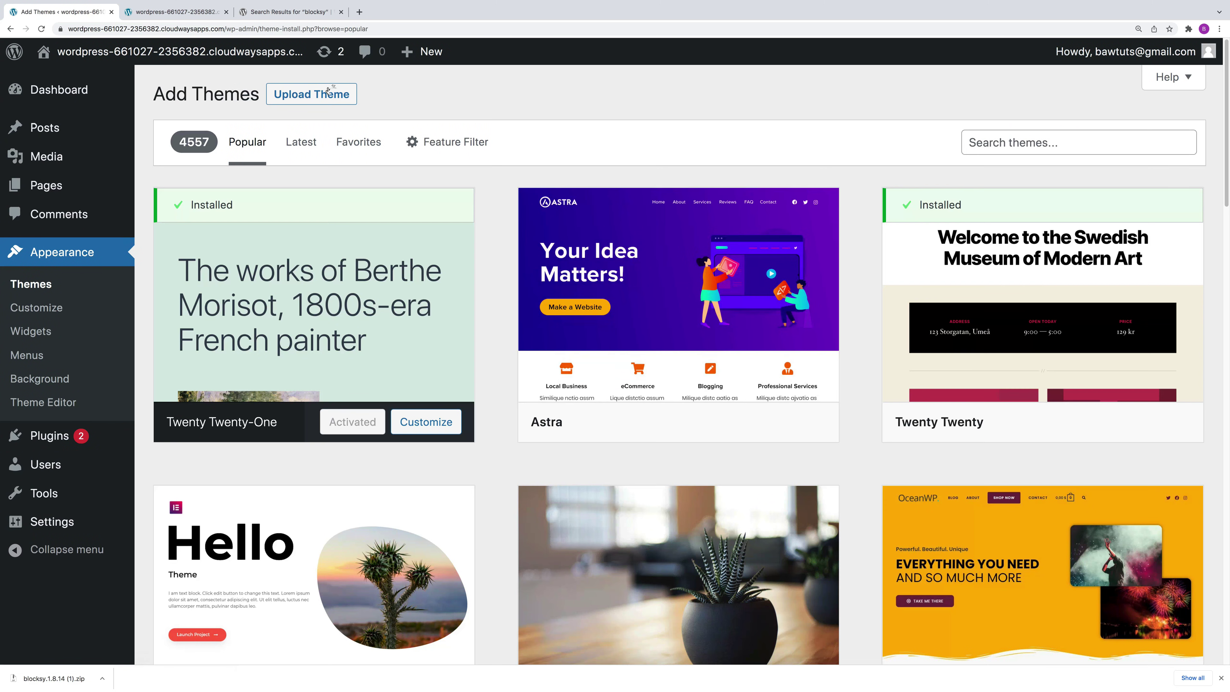
left_click(313, 95)
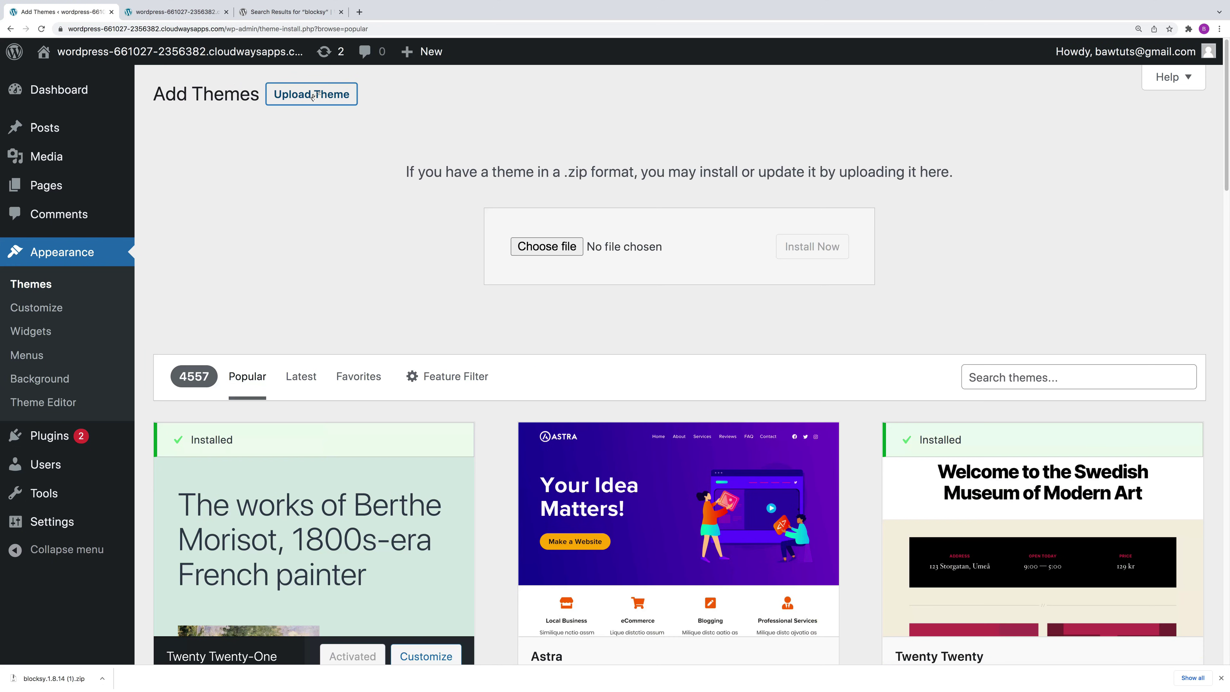
left_click(559, 249)
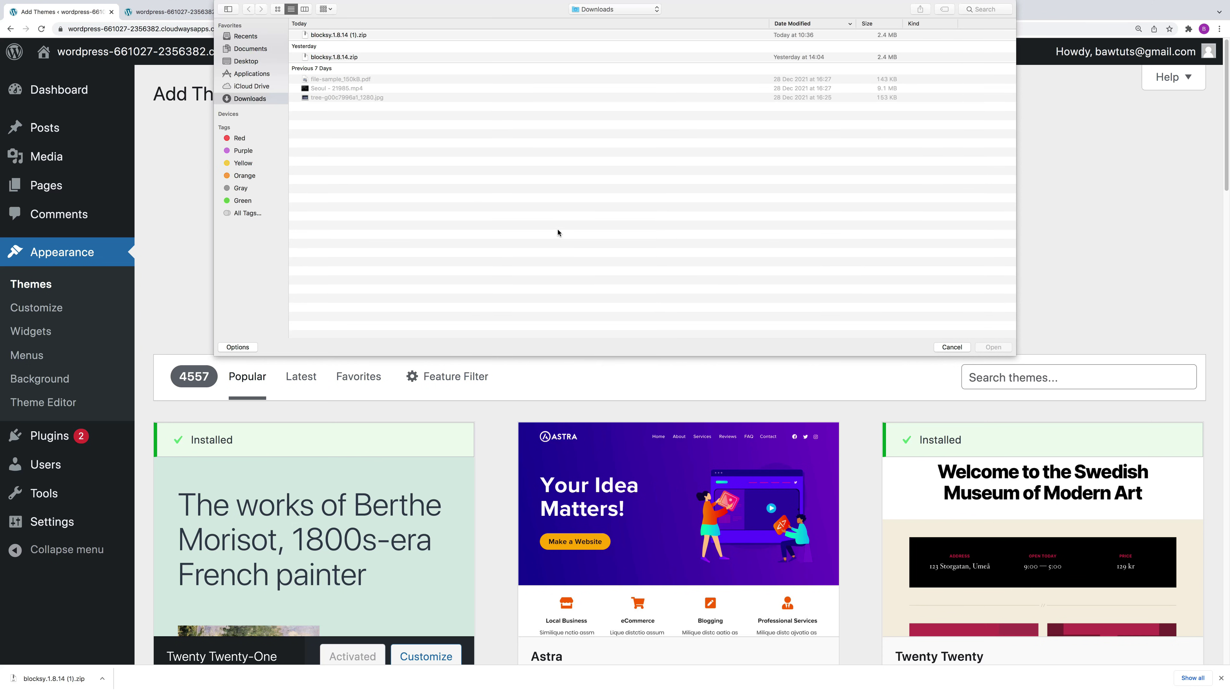
left_click(364, 35)
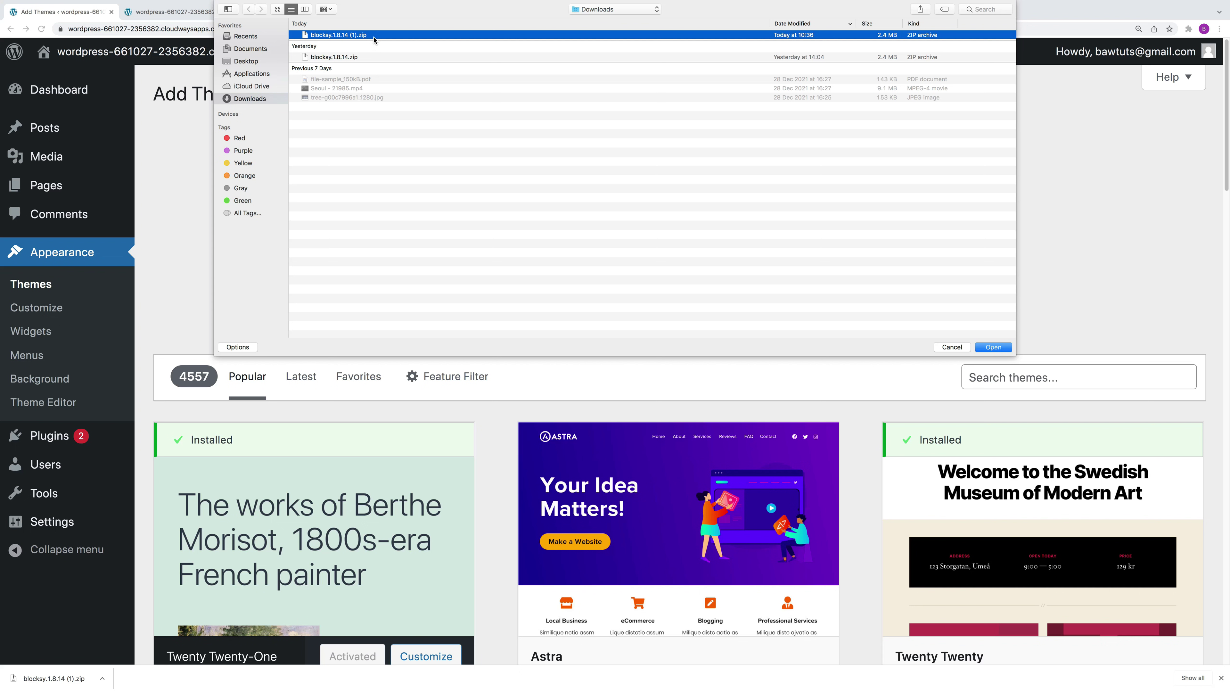
left_click(993, 347)
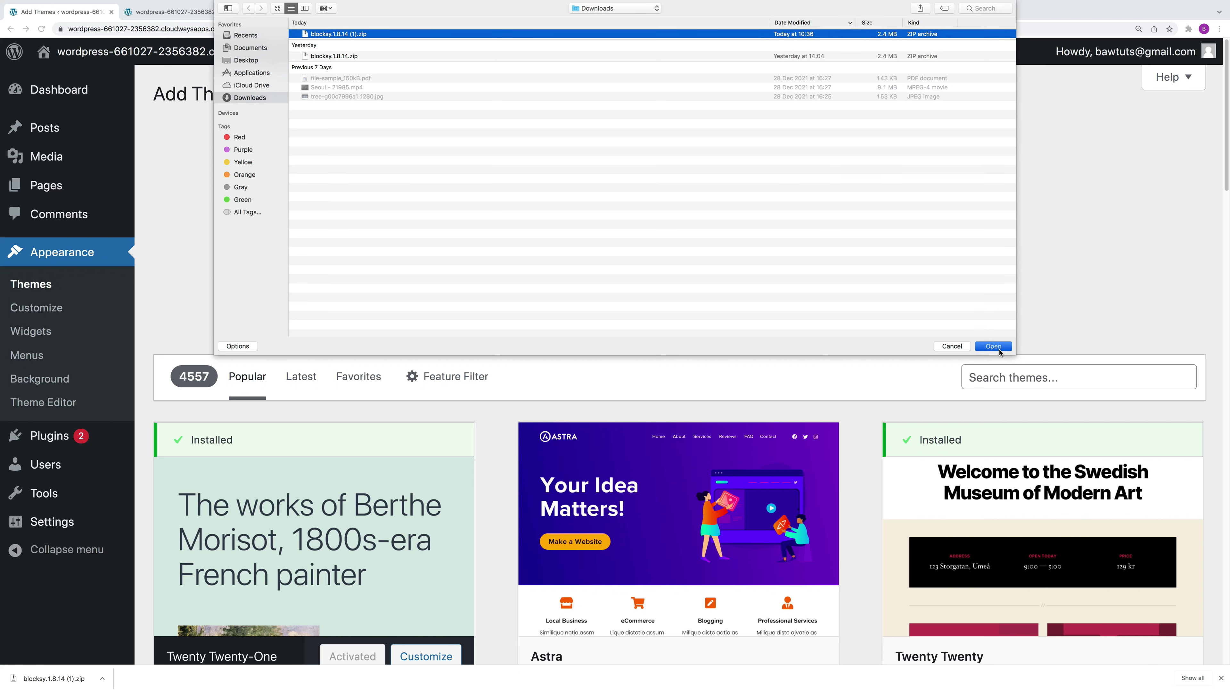
left_click(815, 248)
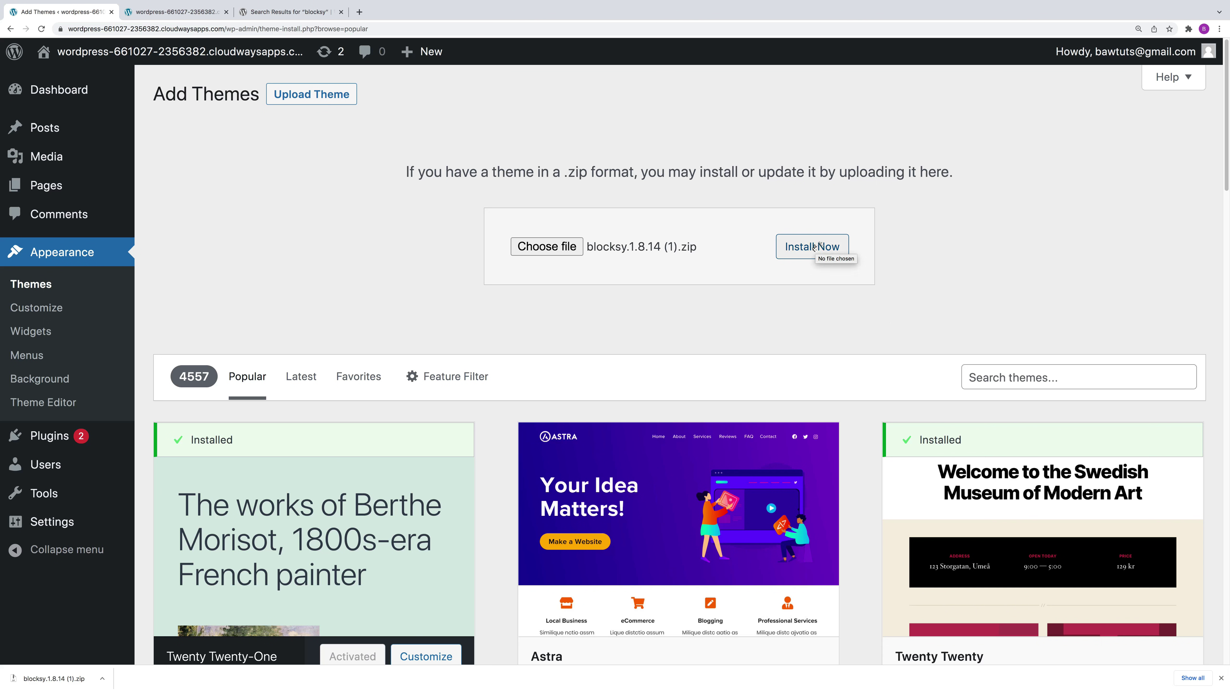
left_click(815, 247)
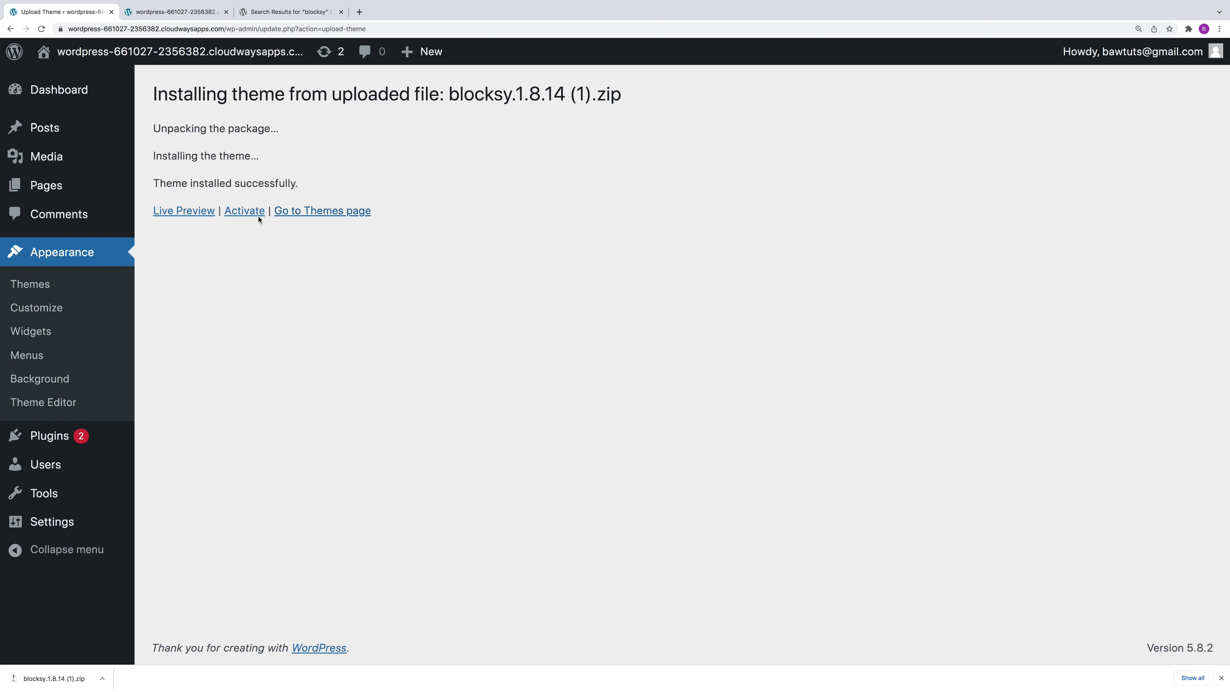
Step: Activate Blocksy and install the recommended Blocksy Companion plugin
left_click(246, 213)
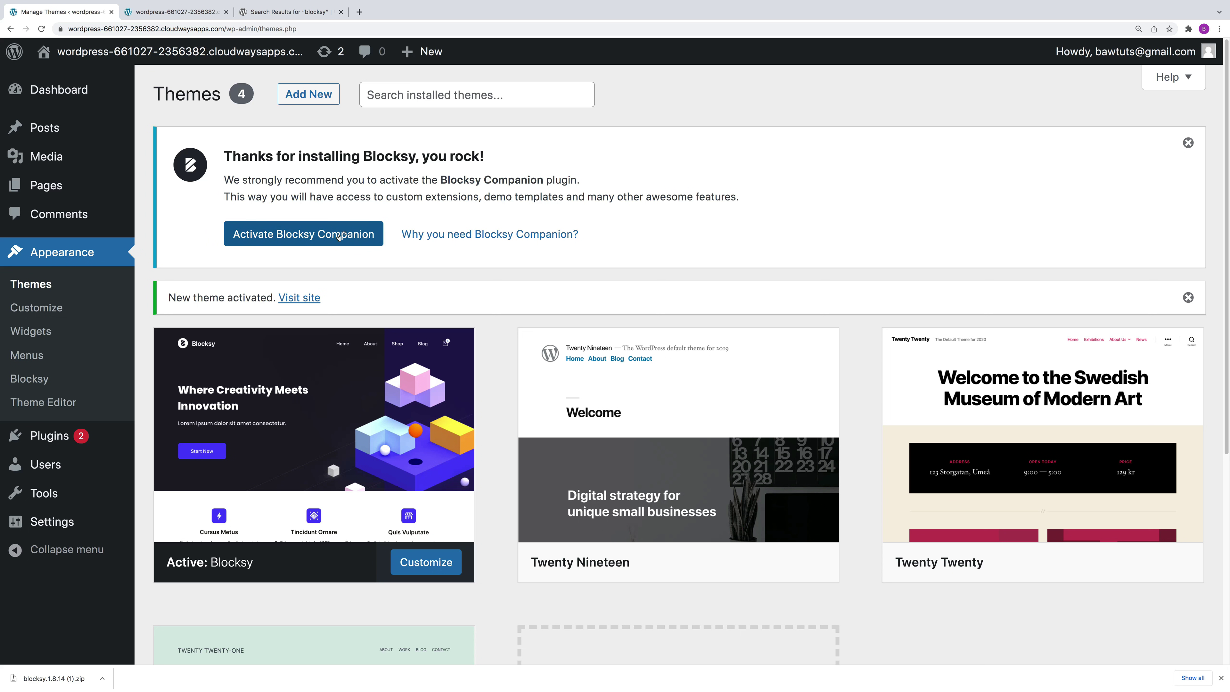
left_click(342, 237)
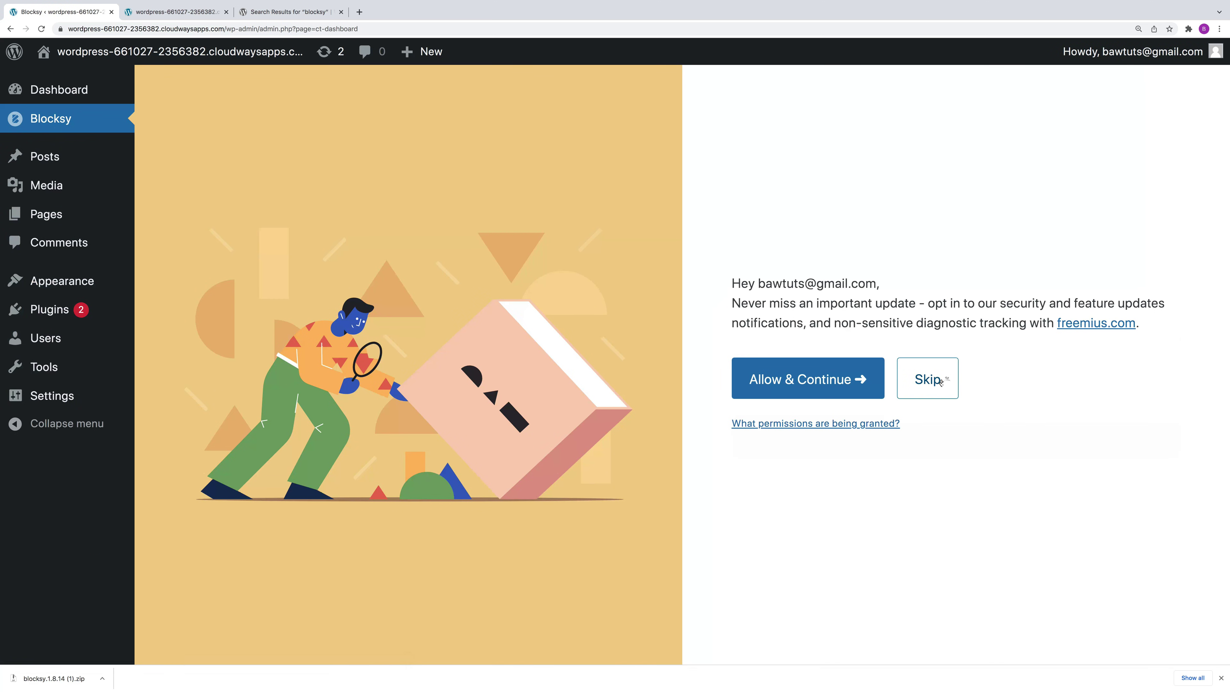
Step: Skip the Blocksy opt-in and browse the available starter sites
left_click(940, 381)
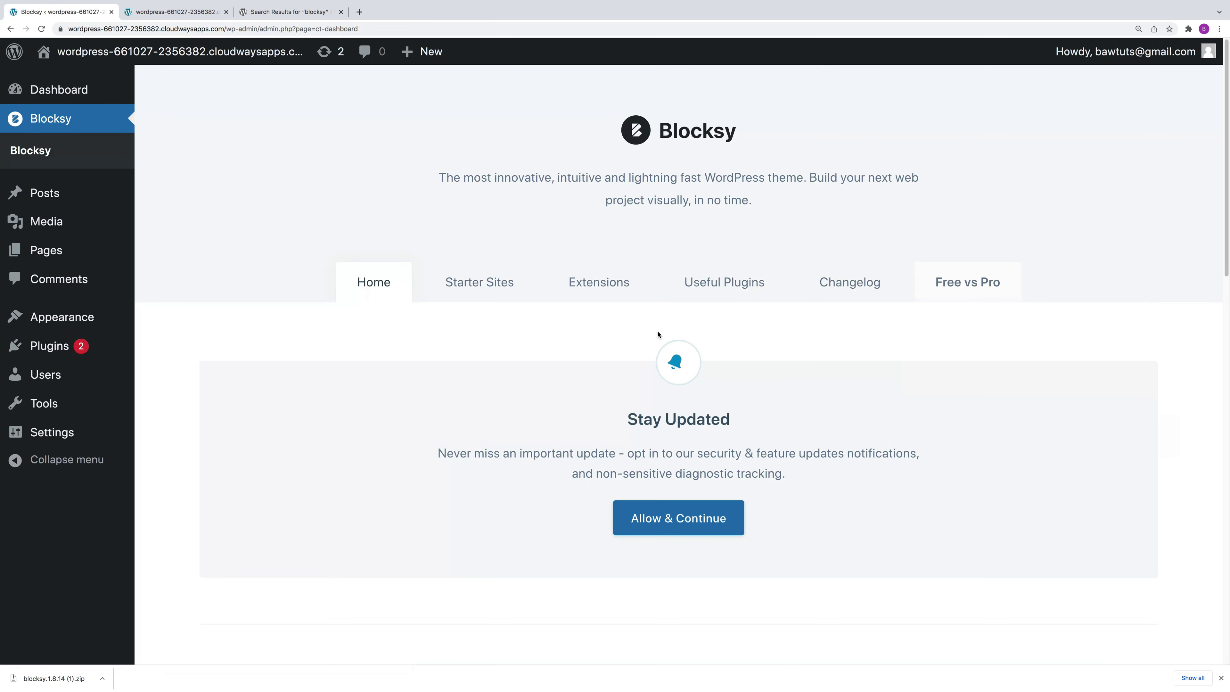
left_click(475, 285)
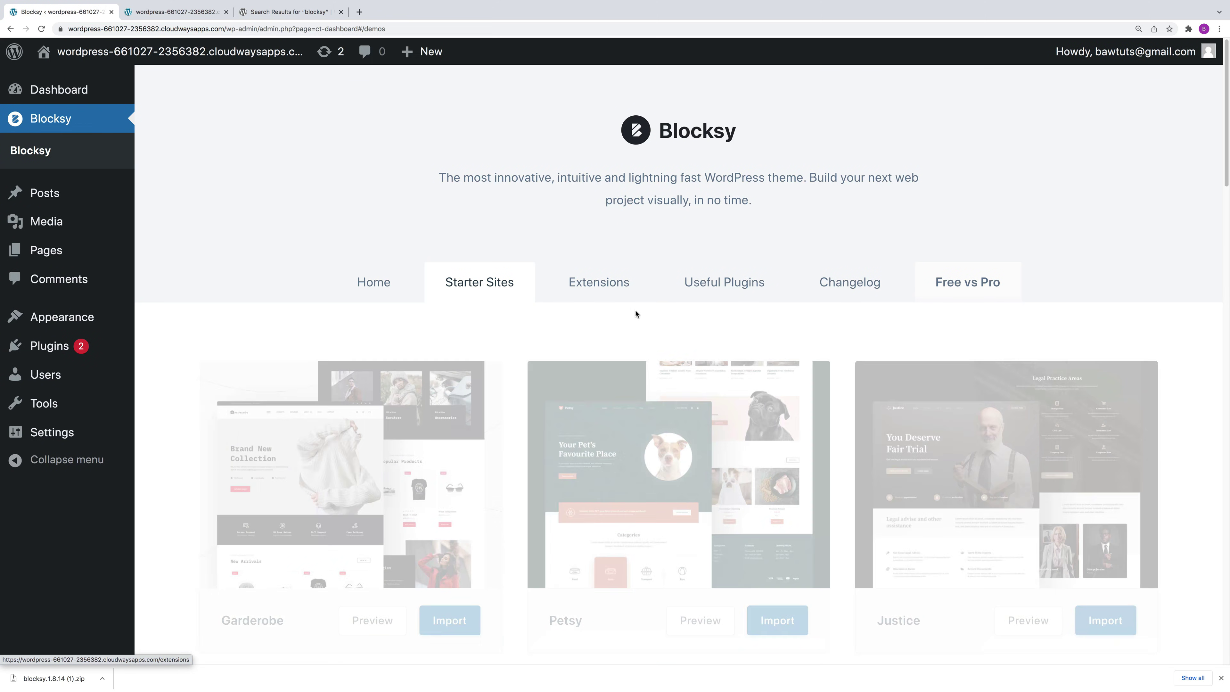
scroll(725, 572, "down", 1)
scroll(725, 572, "down", 6)
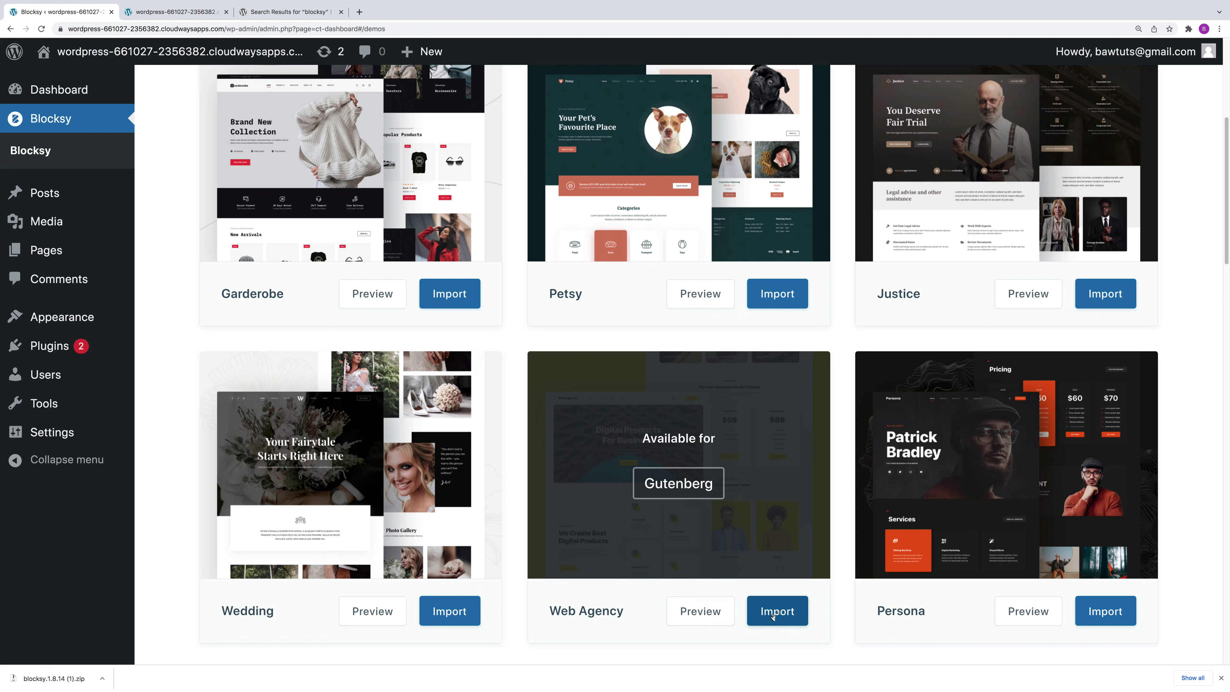
Step: Import the Web Agency starter site with its child theme, required plugins and content
left_click(774, 615)
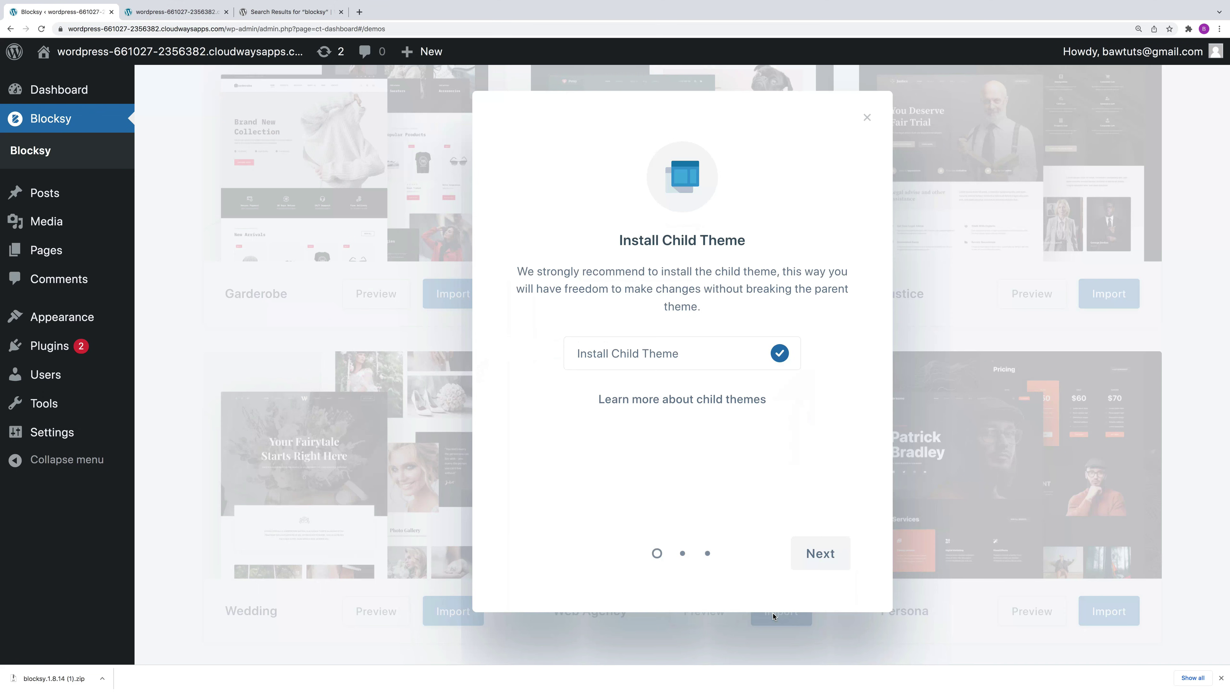
left_click(820, 555)
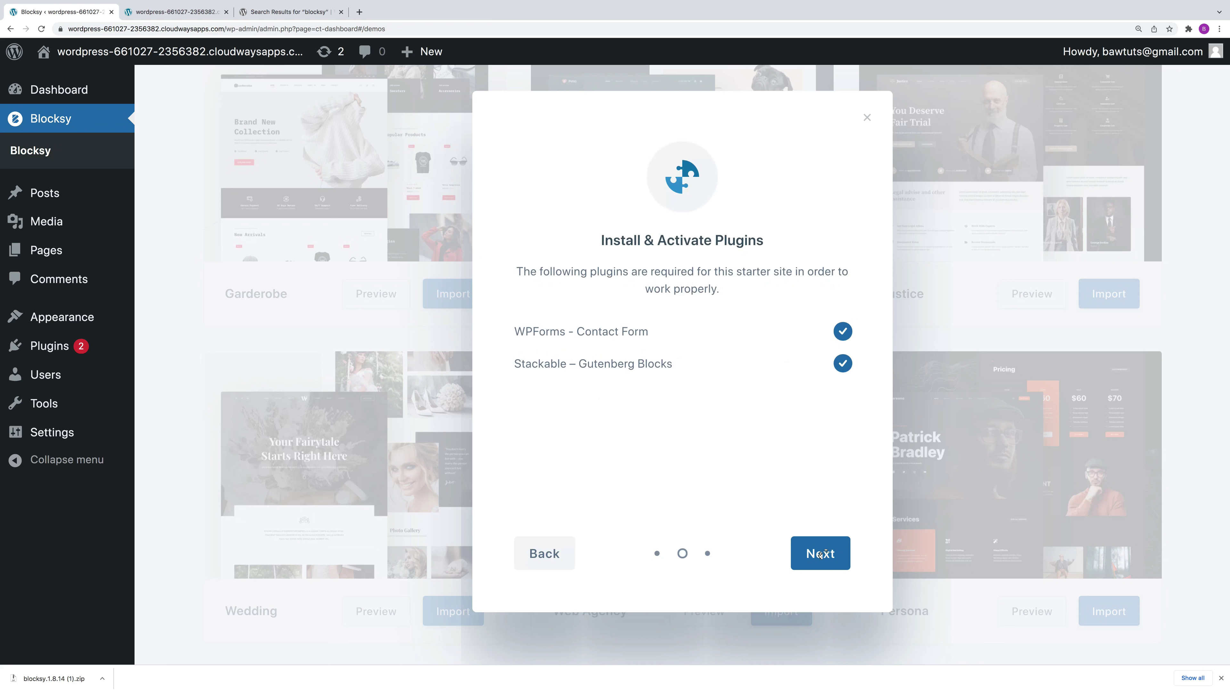
left_click(819, 555)
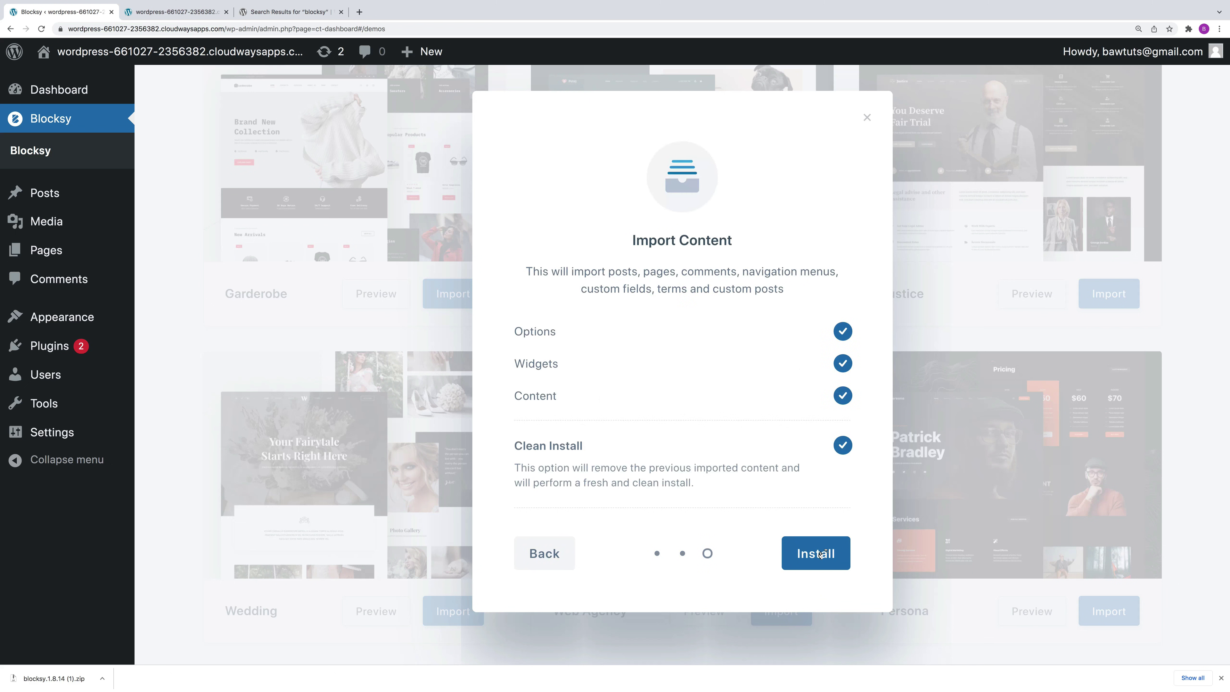
left_click(817, 554)
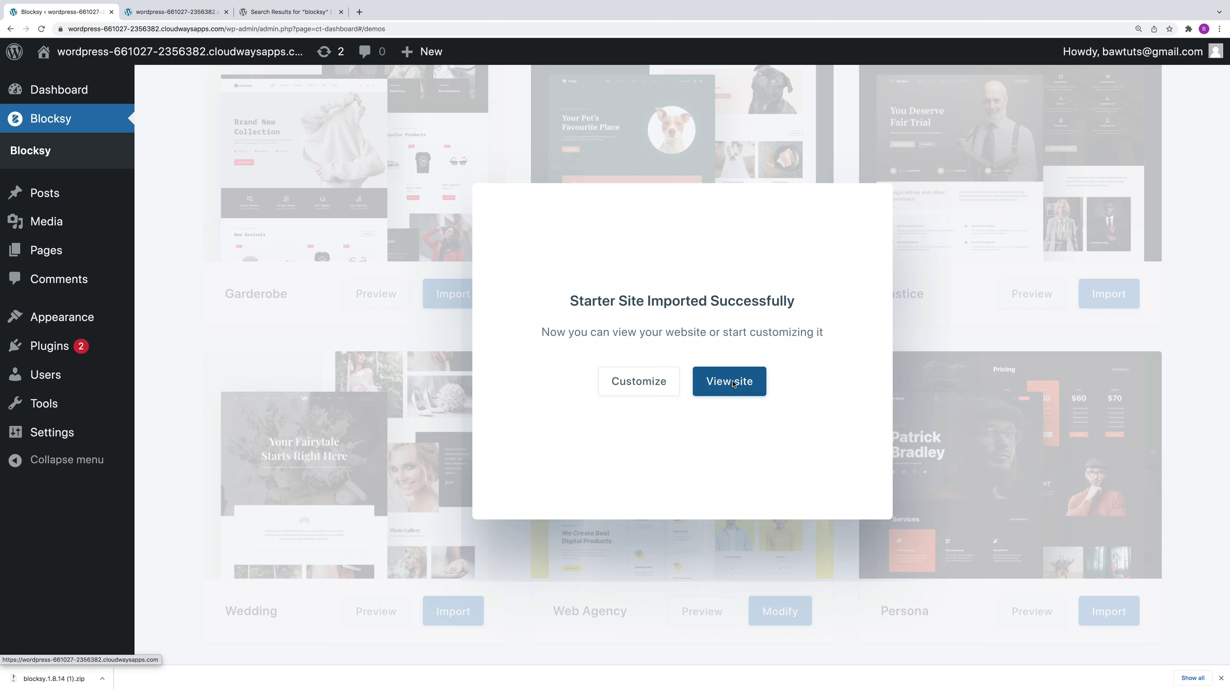
Step: View the imported site, dismiss the import success message, and check the Updates page
left_click(733, 383)
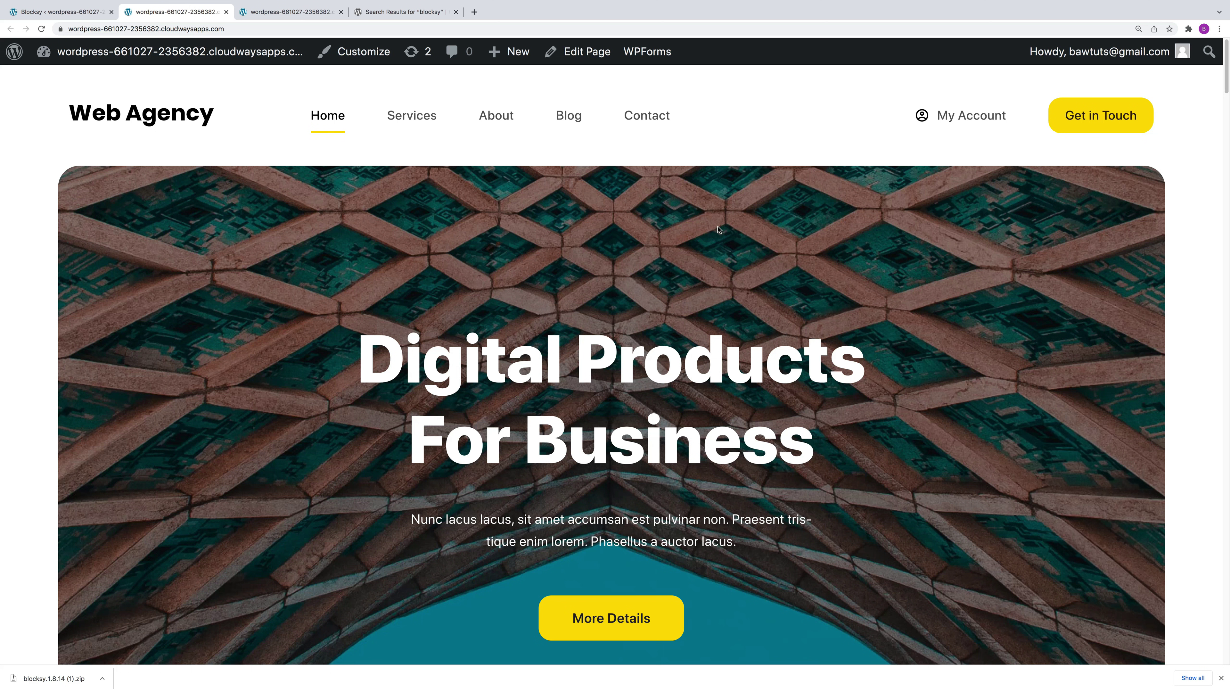
left_click(51, 13)
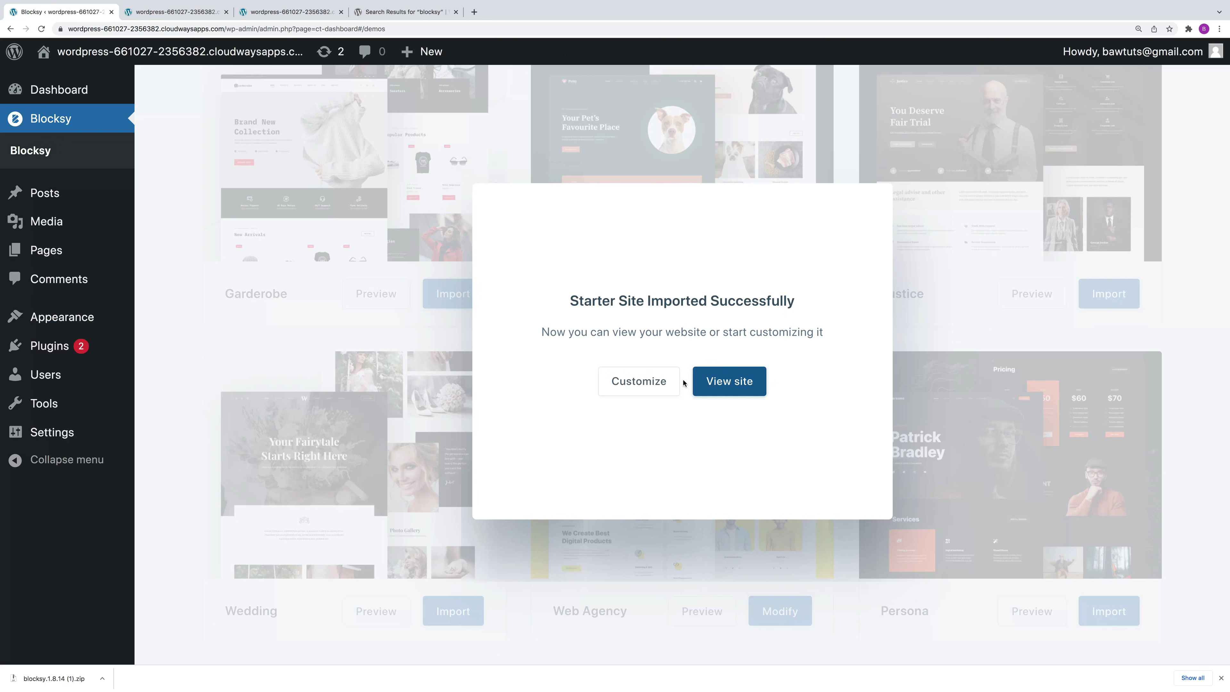
left_click(319, 331)
mouse_move(30, 97)
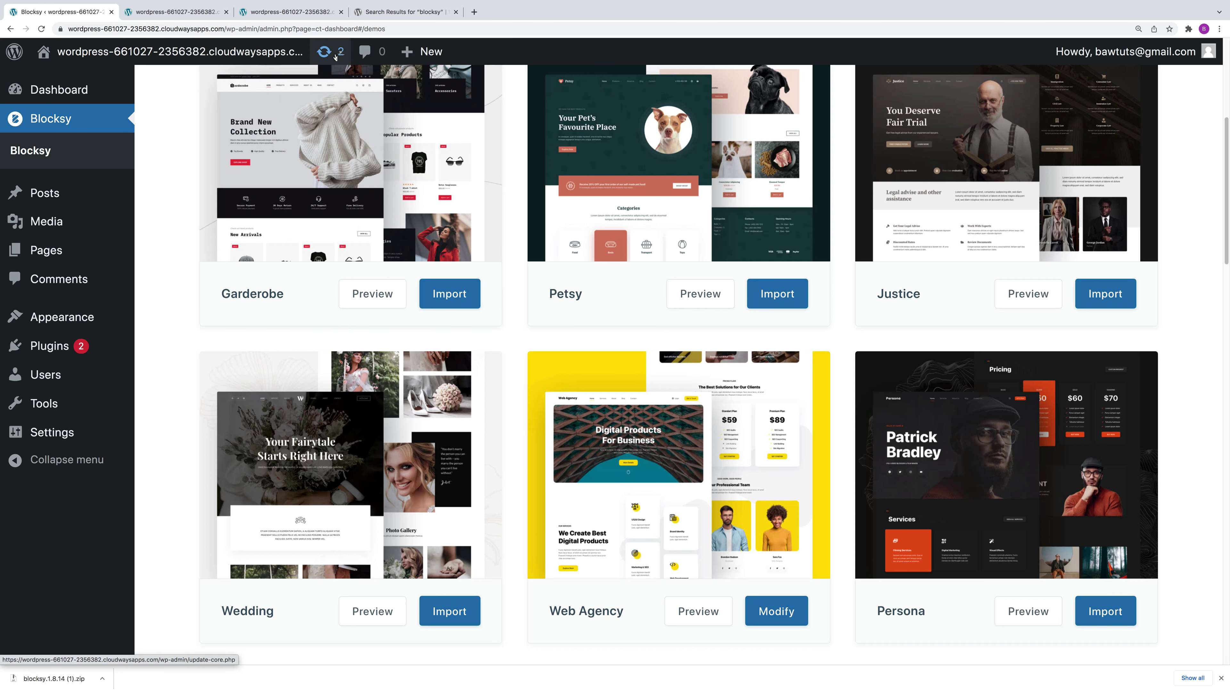
left_click(335, 57)
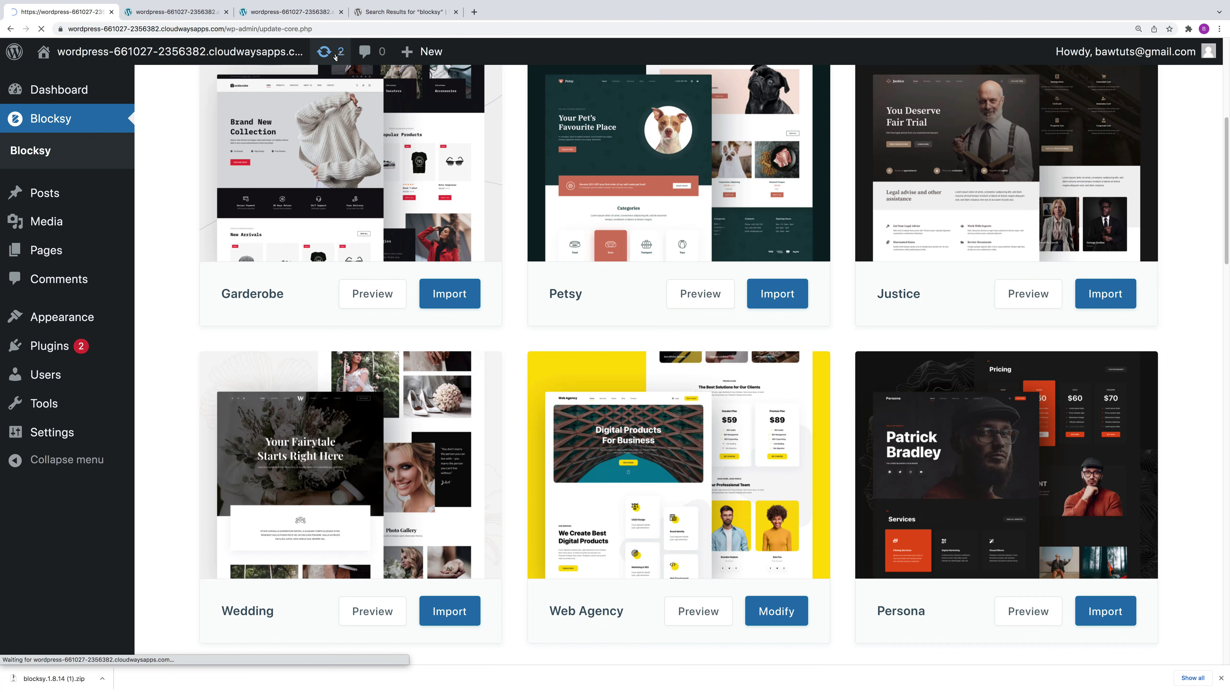
scroll(463, 484, "down", 5)
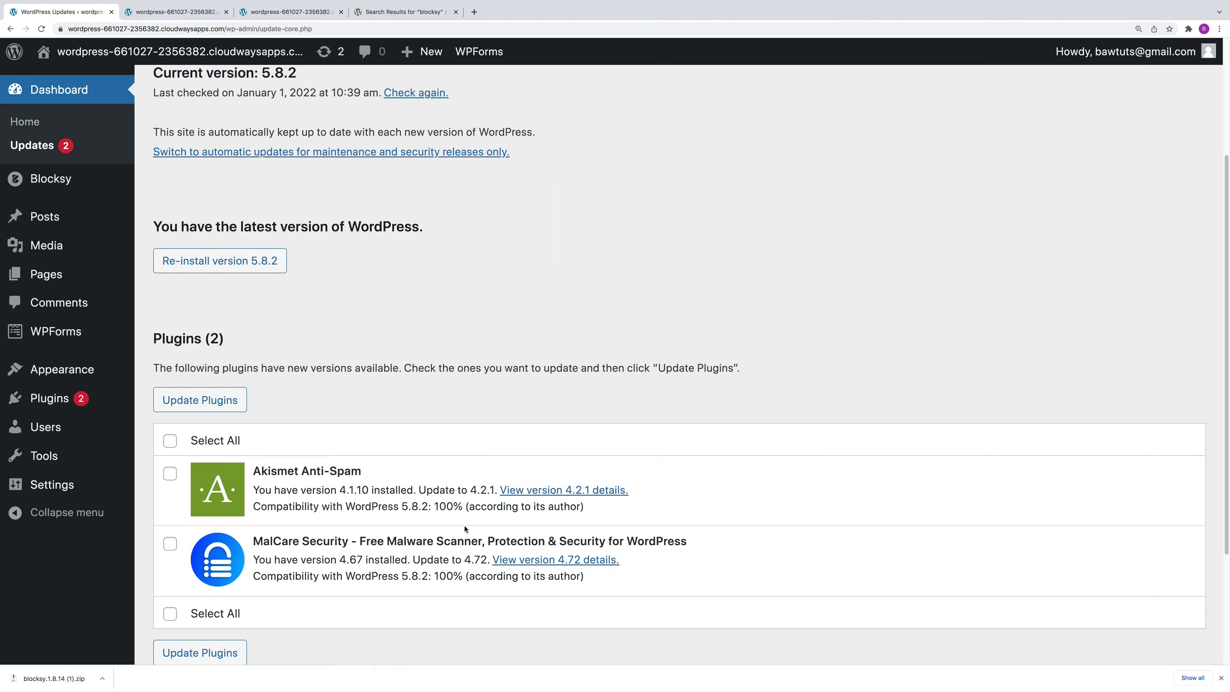
scroll(332, 572, "up", 4)
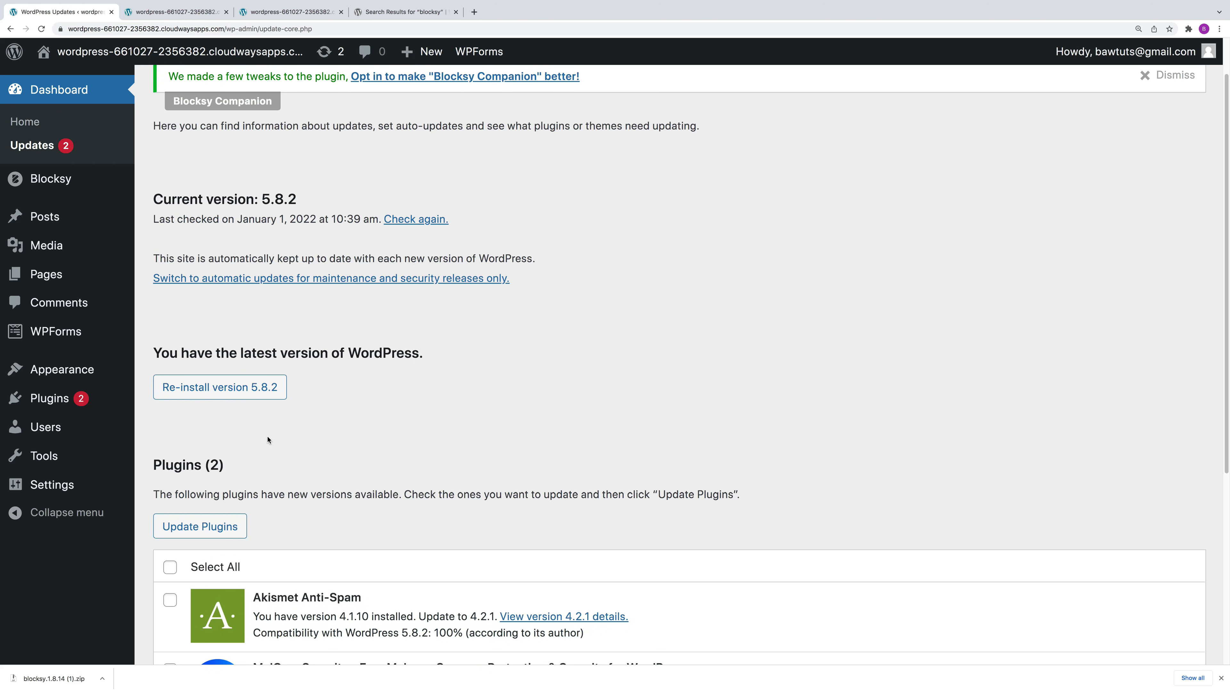
Step: Close the duplicate site tabs and load the Web Agency front page
left_click(178, 15)
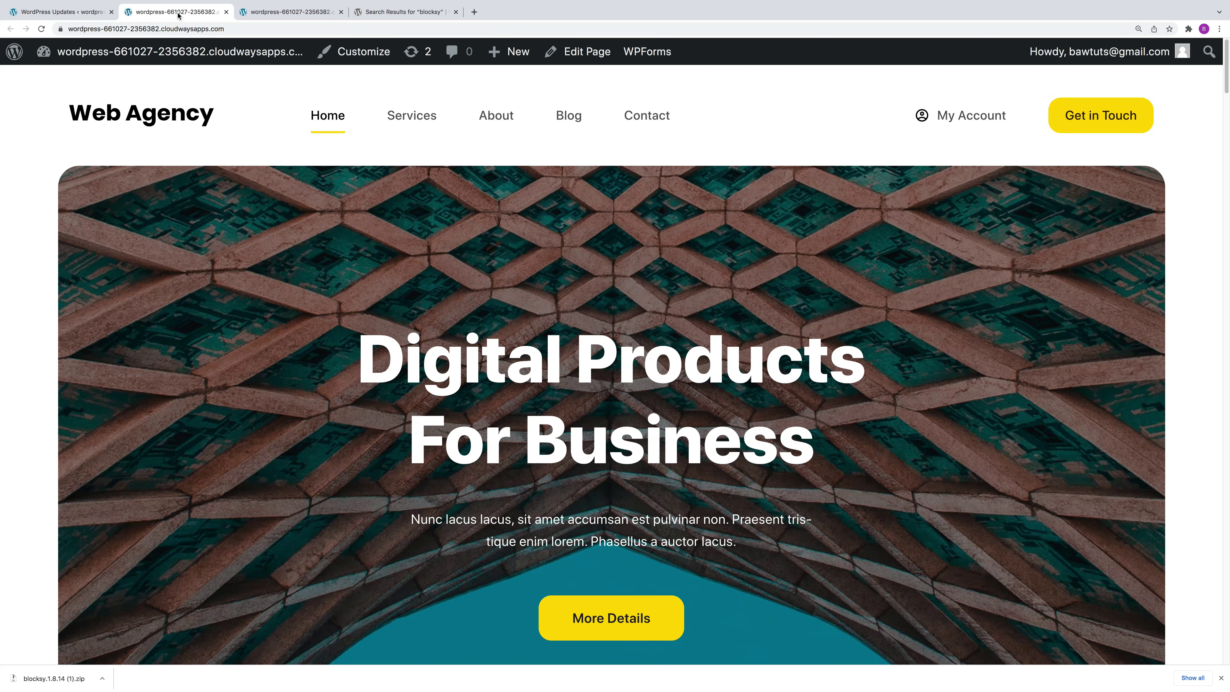
left_click(226, 11)
left_click(226, 12)
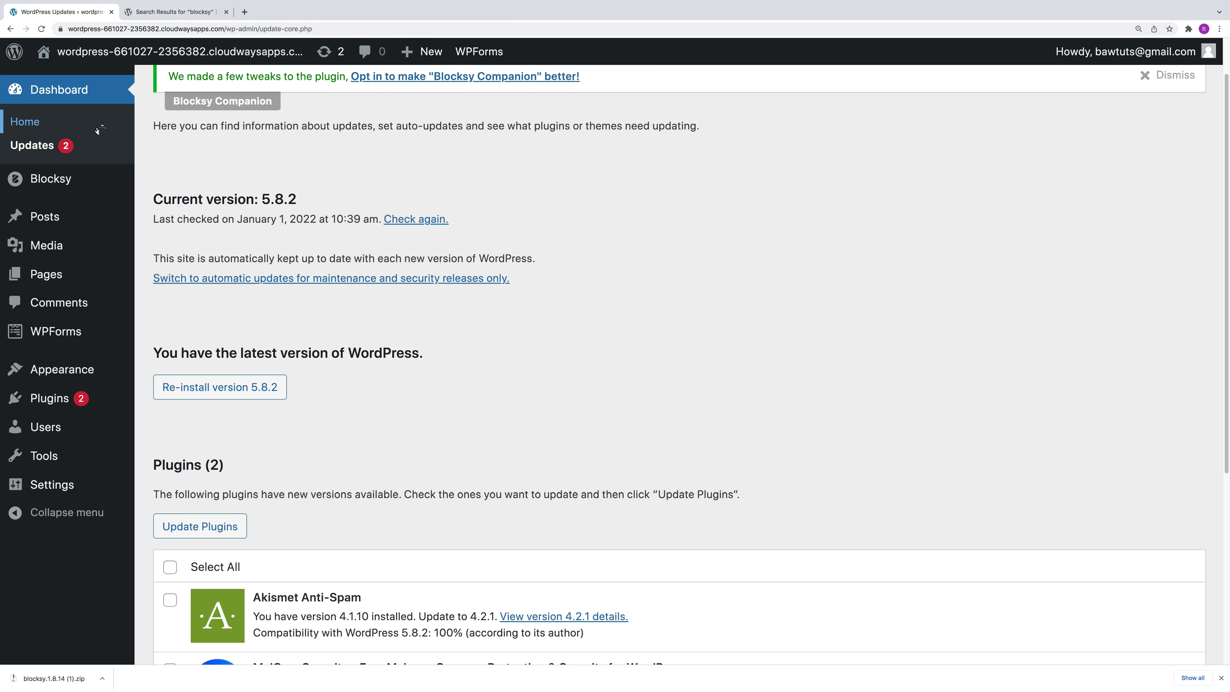
mouse_move(153, 57)
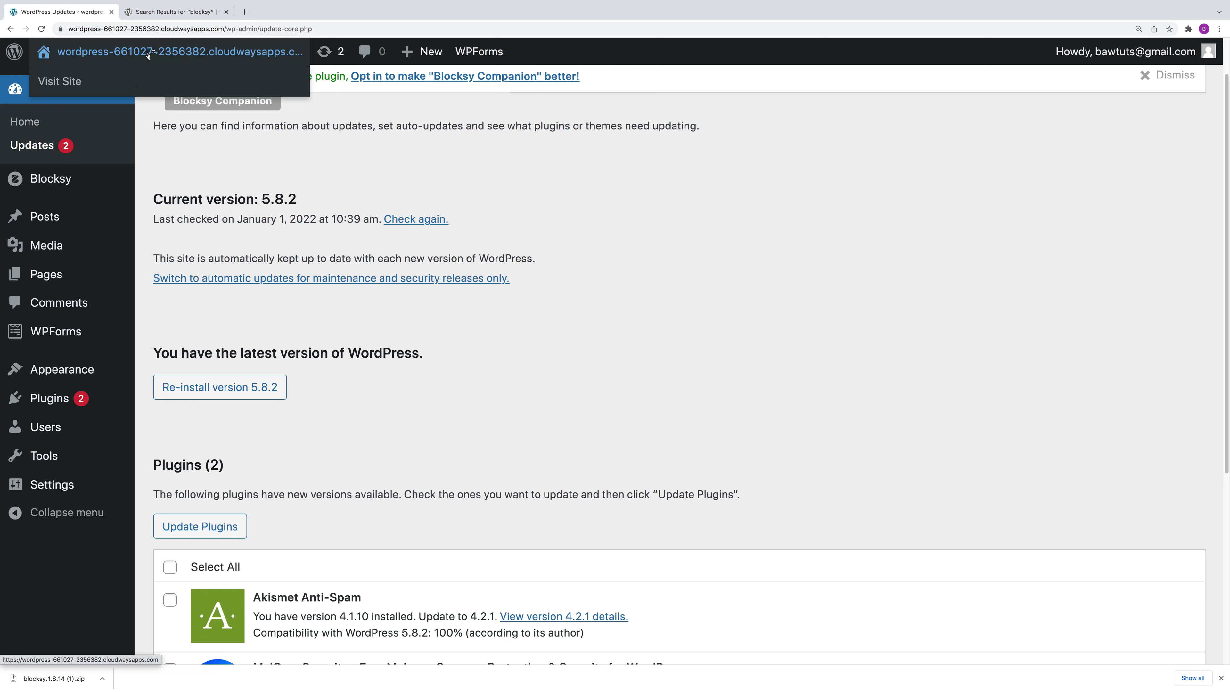
left_click(148, 54)
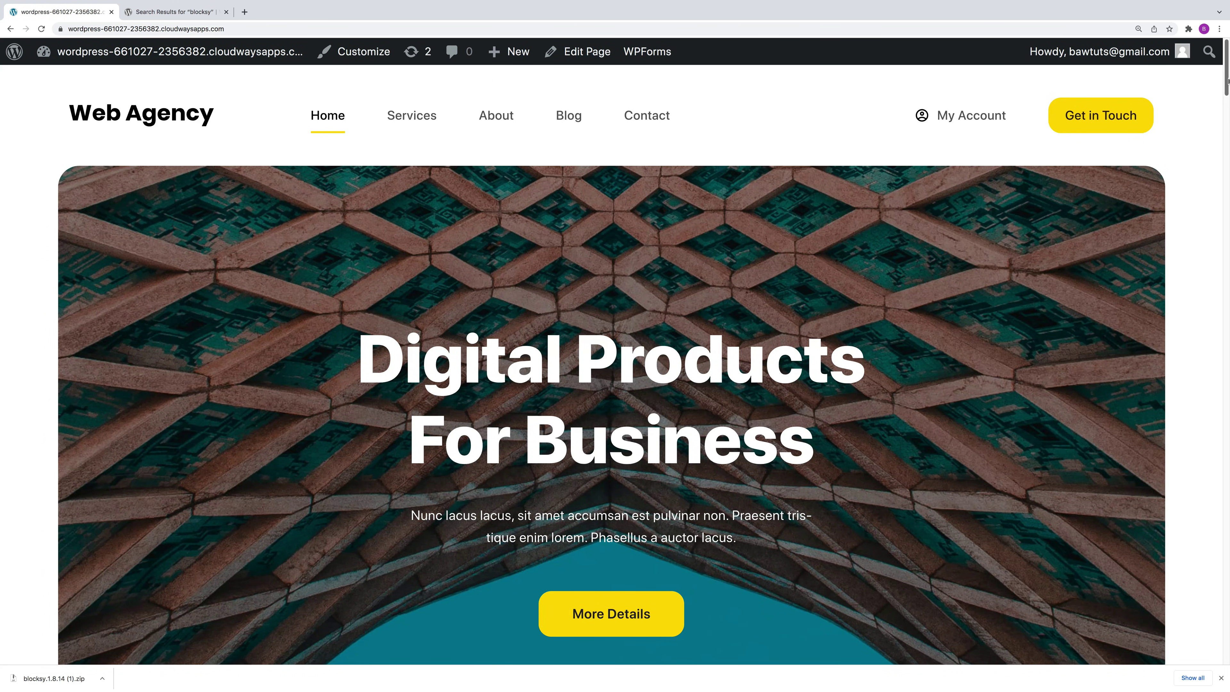
scroll(1227, 80, "down", 15)
scroll(757, 186, "up", 15)
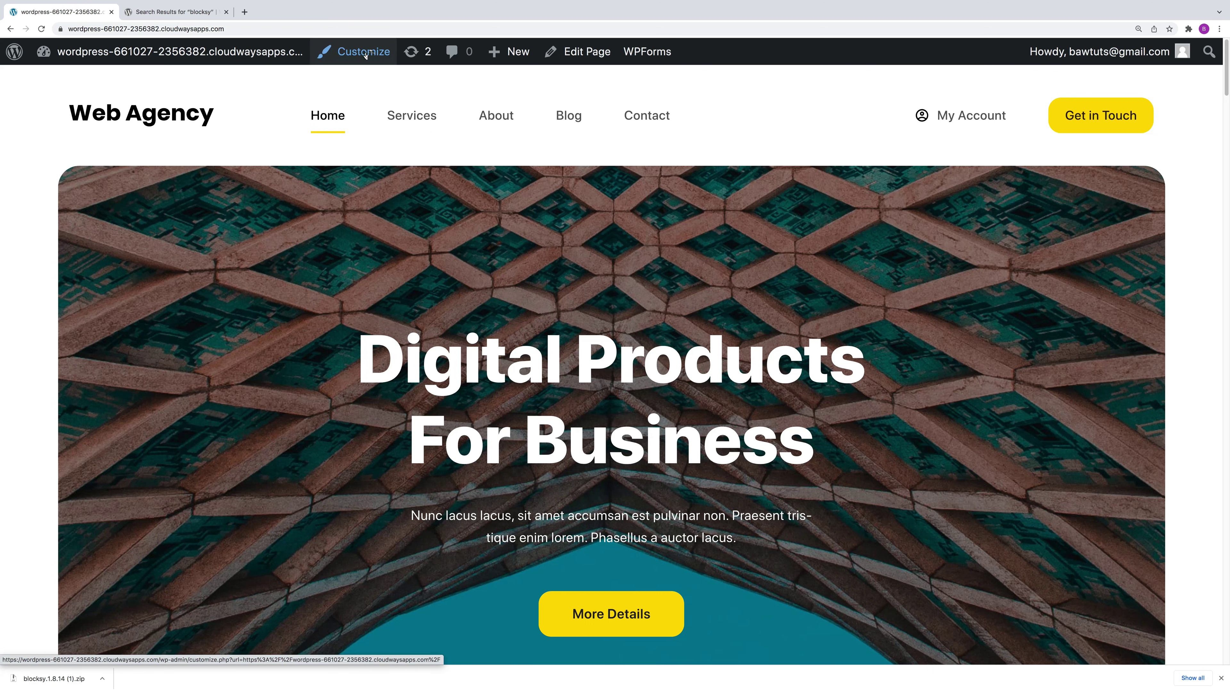
Step: Go to Appearance > Themes and customize the active Blocksy Child theme
left_click(9, 52)
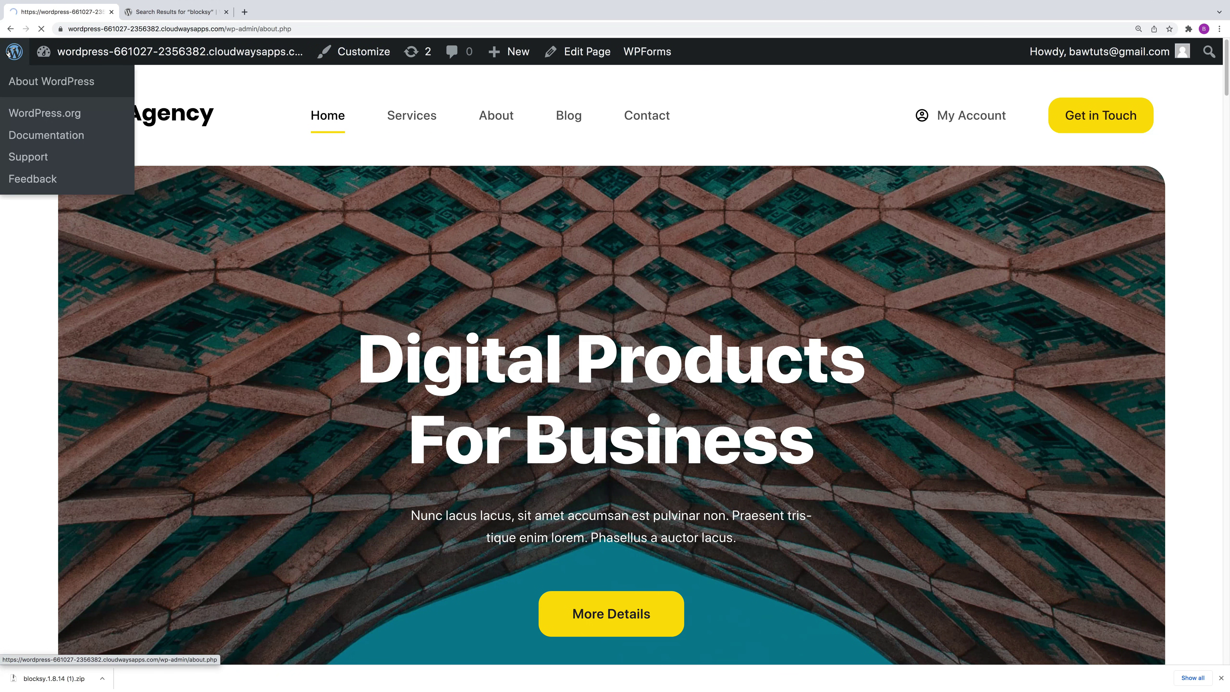
mouse_move(92, 310)
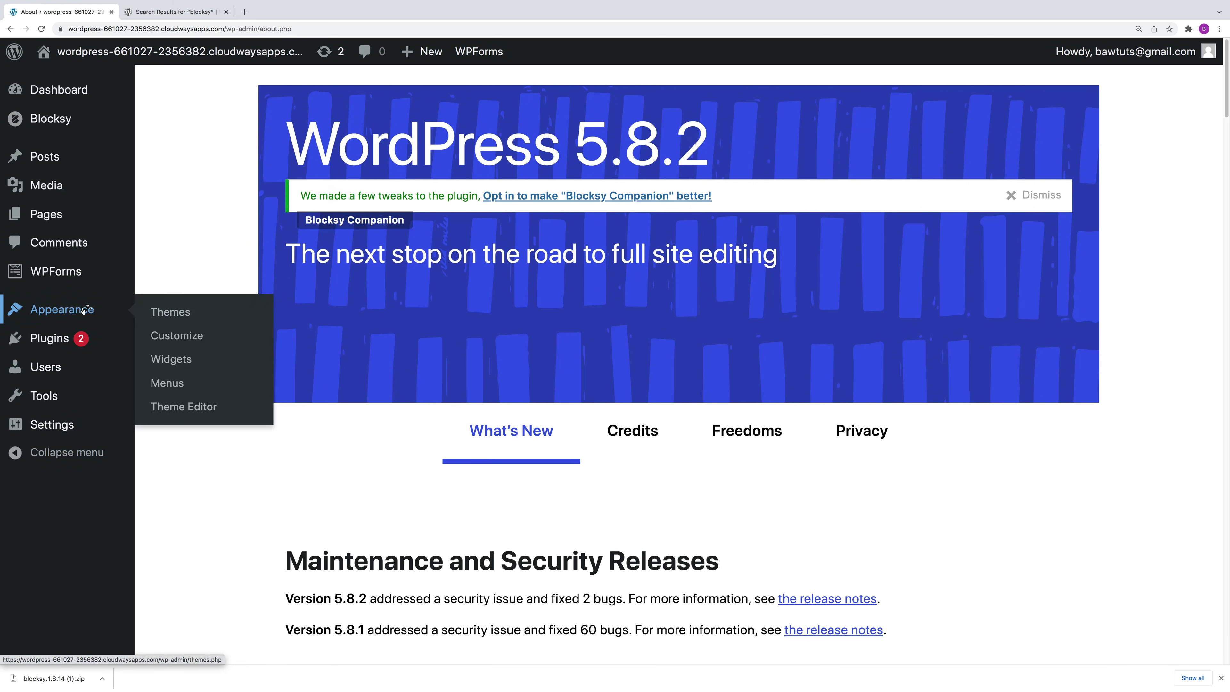
left_click(188, 314)
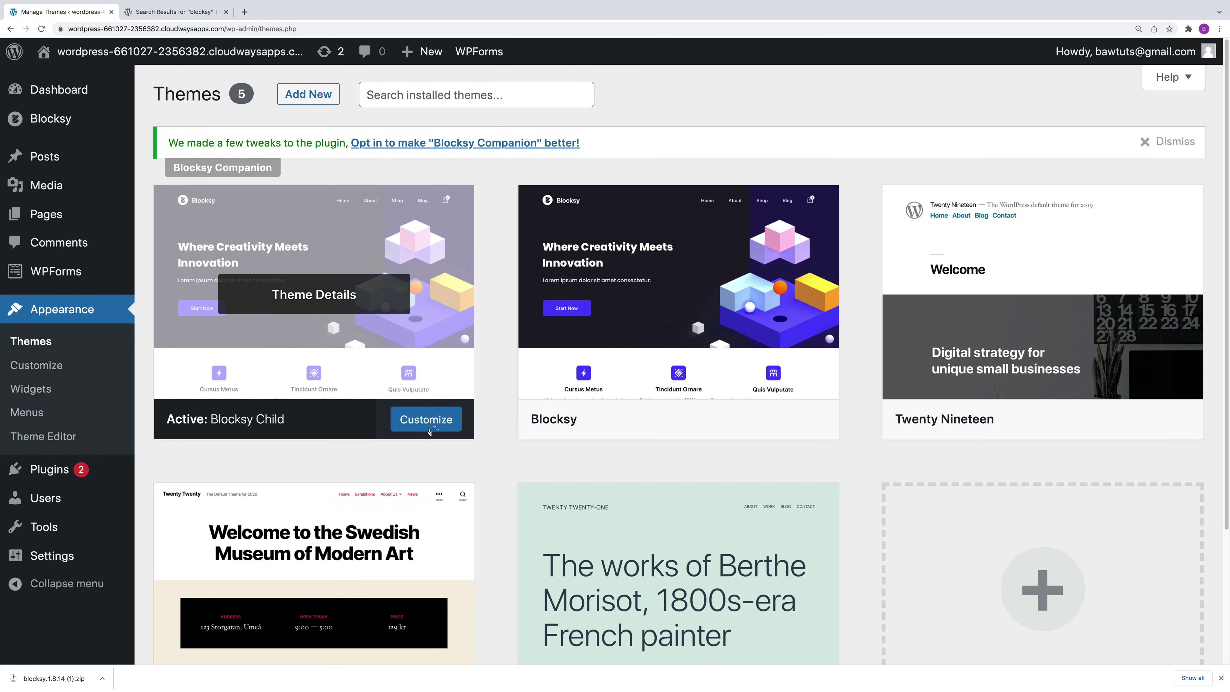
left_click(435, 422)
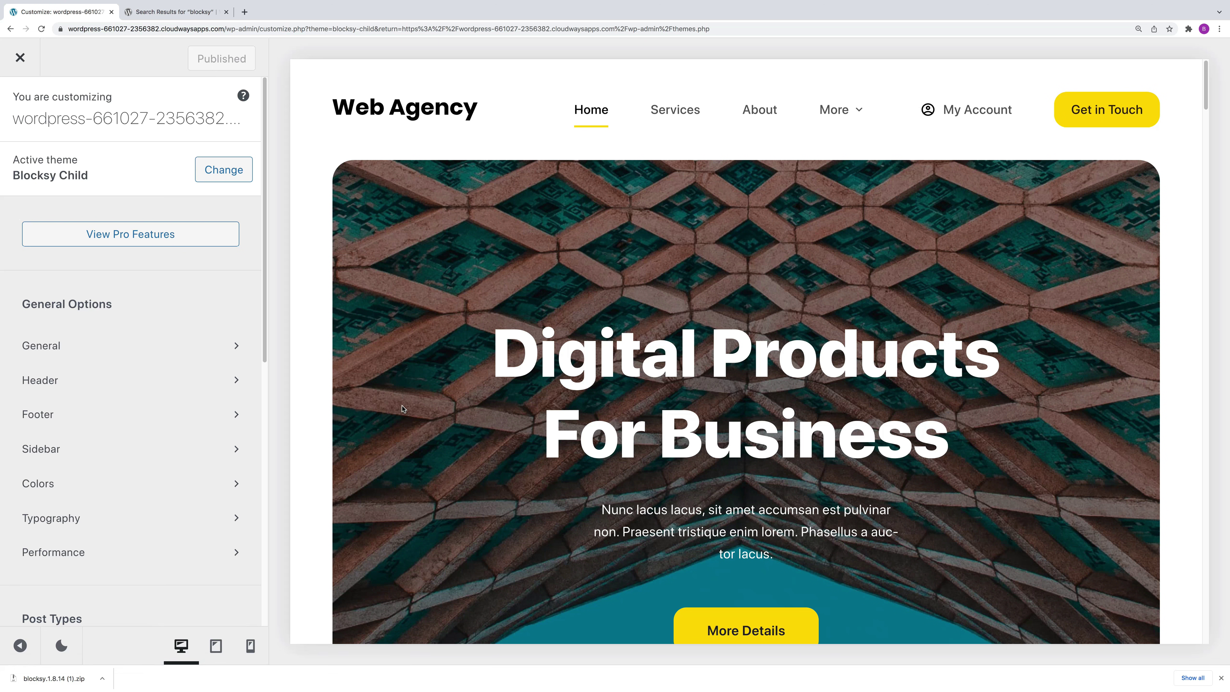
left_click(215, 646)
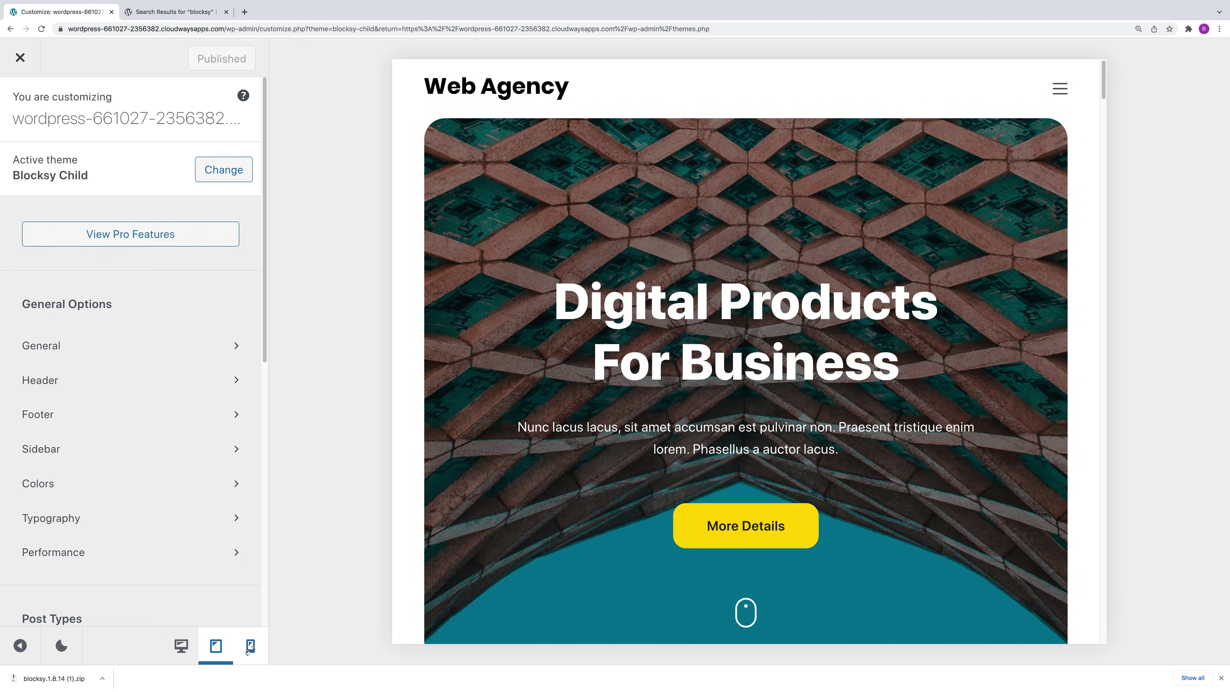
left_click(249, 647)
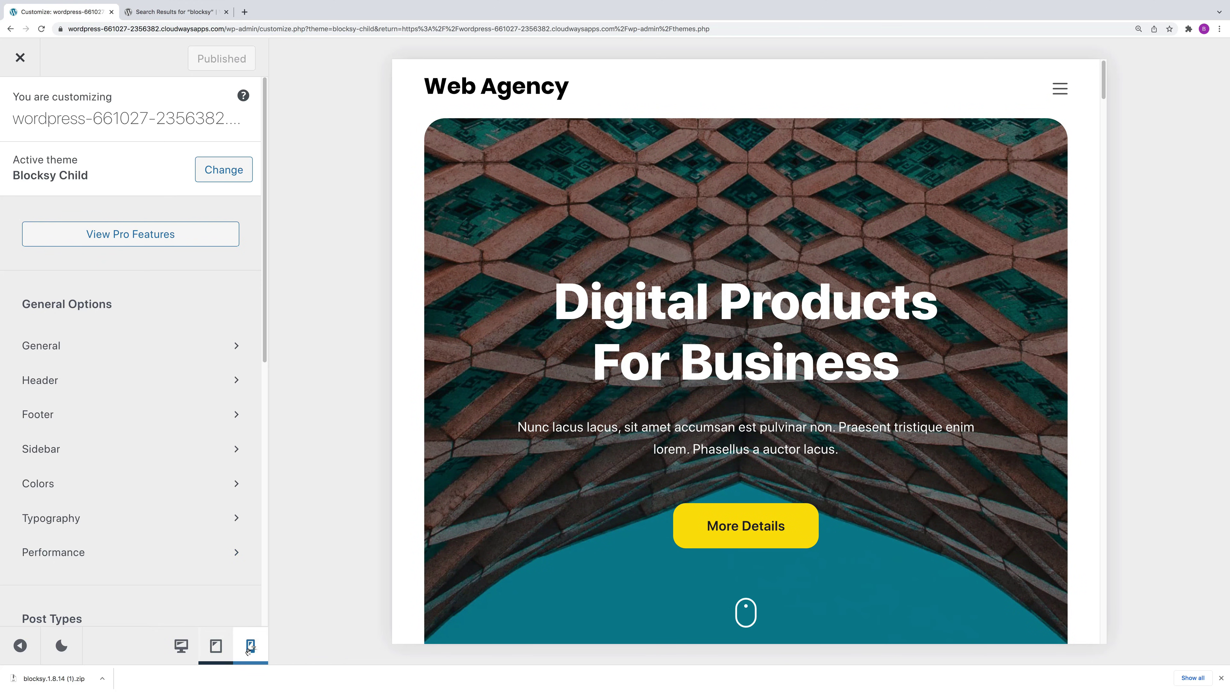
left_click(187, 647)
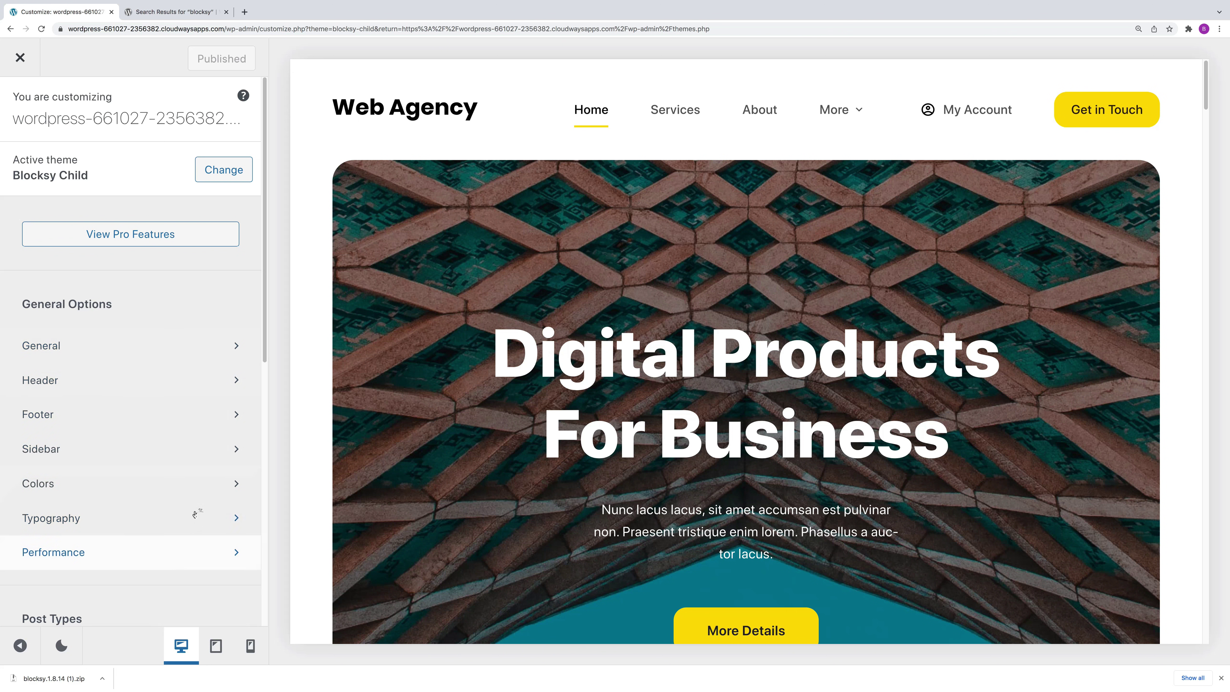
left_click(173, 345)
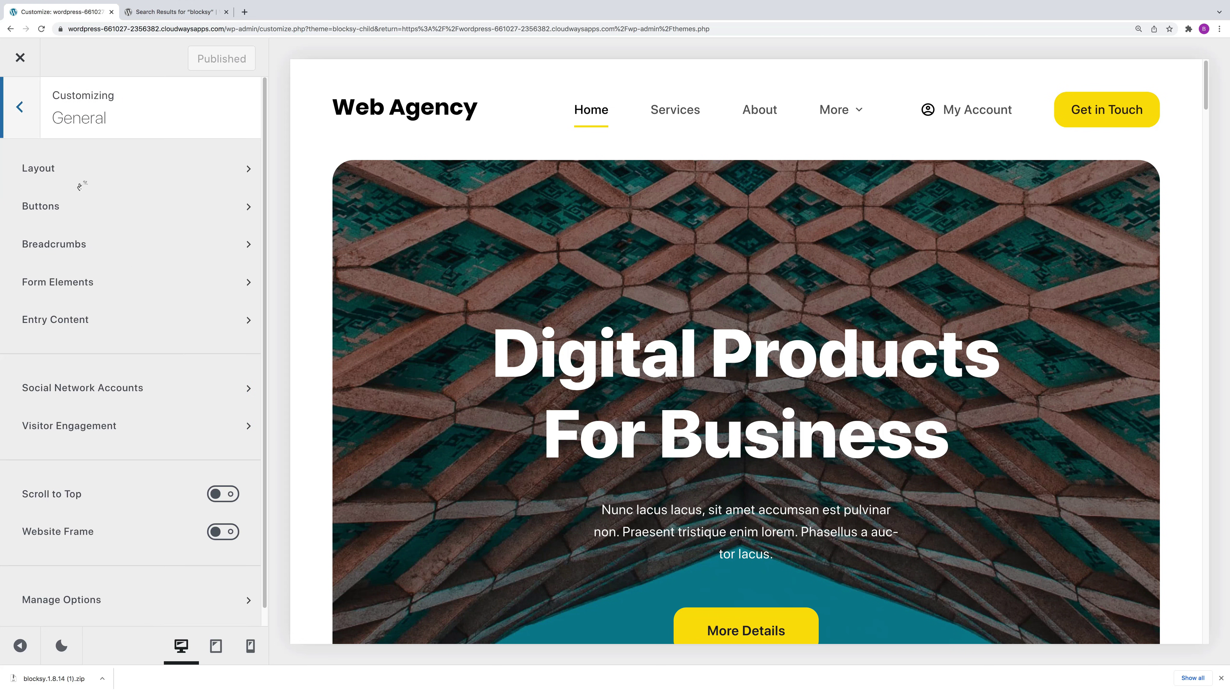
left_click(109, 174)
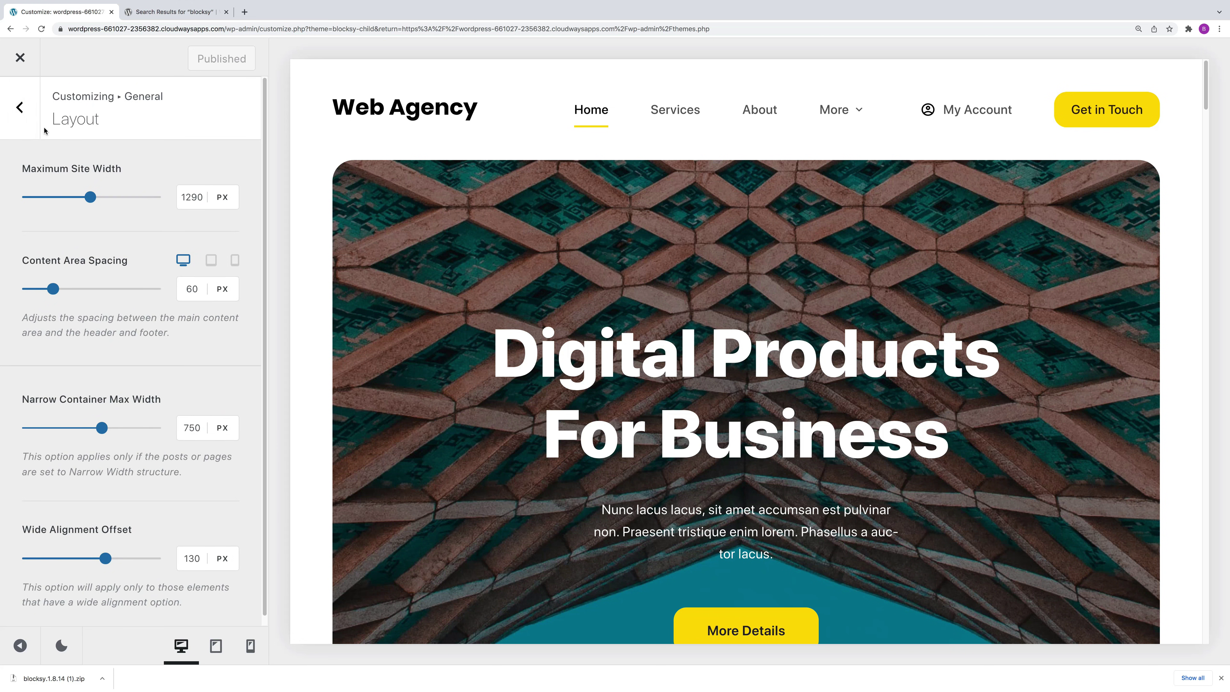
left_click(19, 107)
left_click(20, 107)
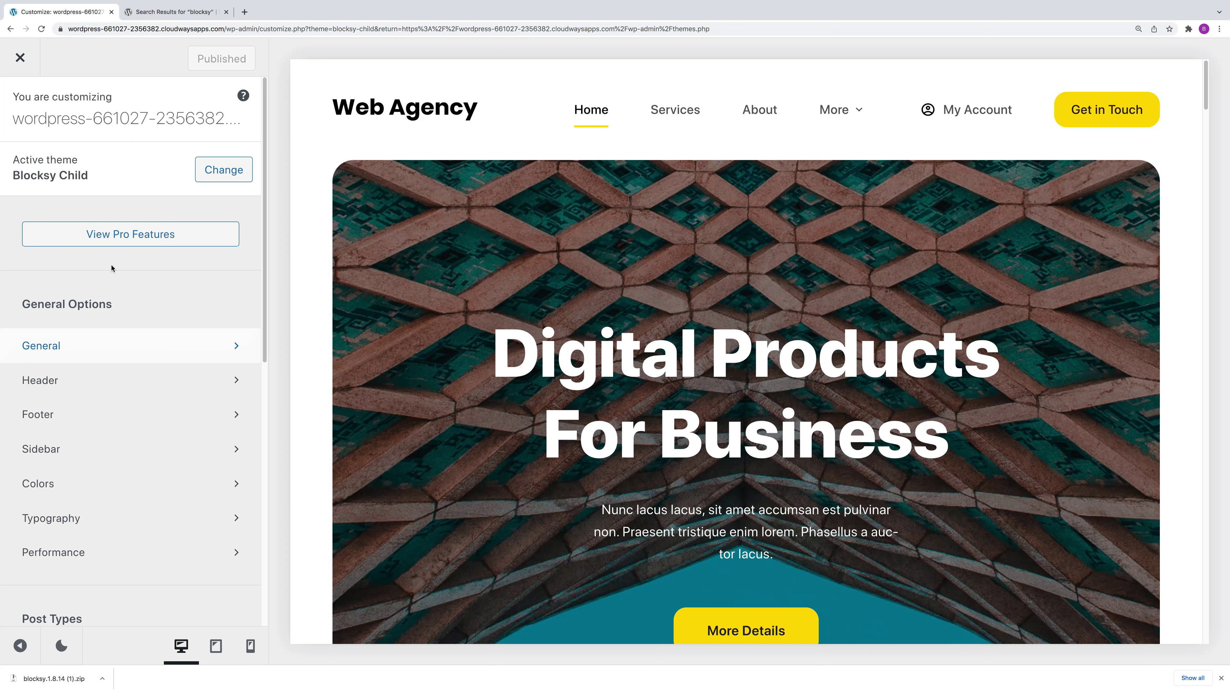
Step: In the header builder, rearrange Logo and Account, then restore the Logo, Menu 1, Account, Button order
left_click(92, 381)
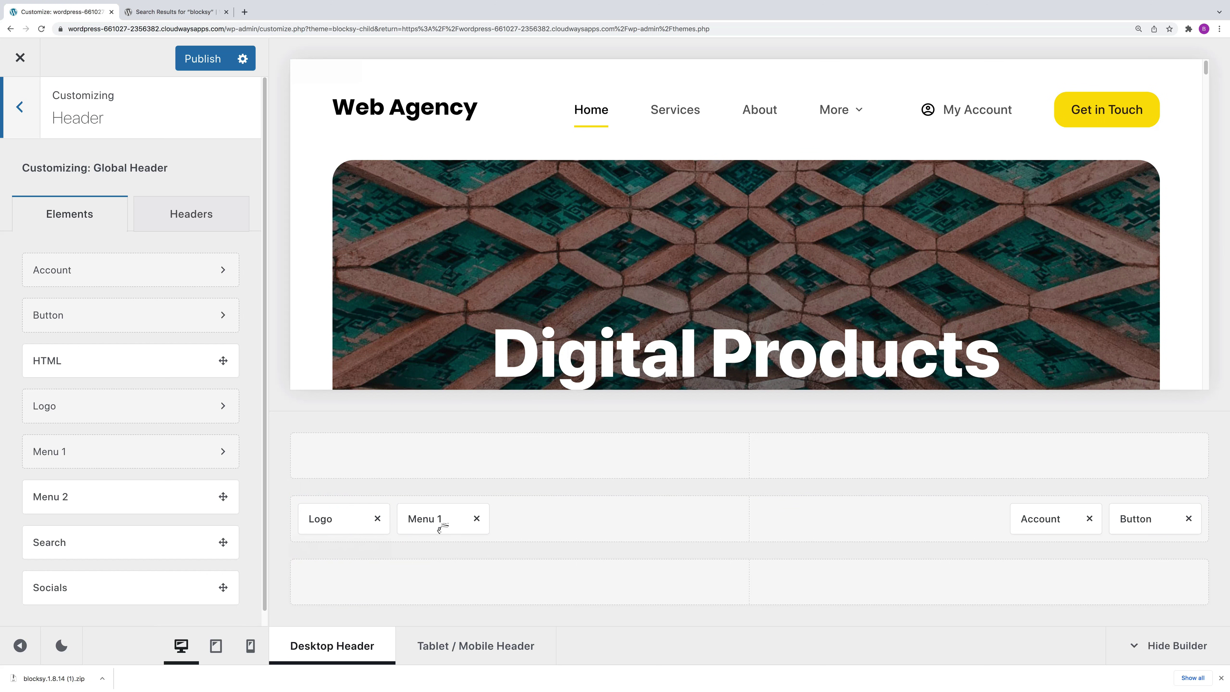
mouse_move(466, 523)
left_mouse_down()
mouse_move(546, 517)
mouse_move(478, 514)
left_mouse_up()
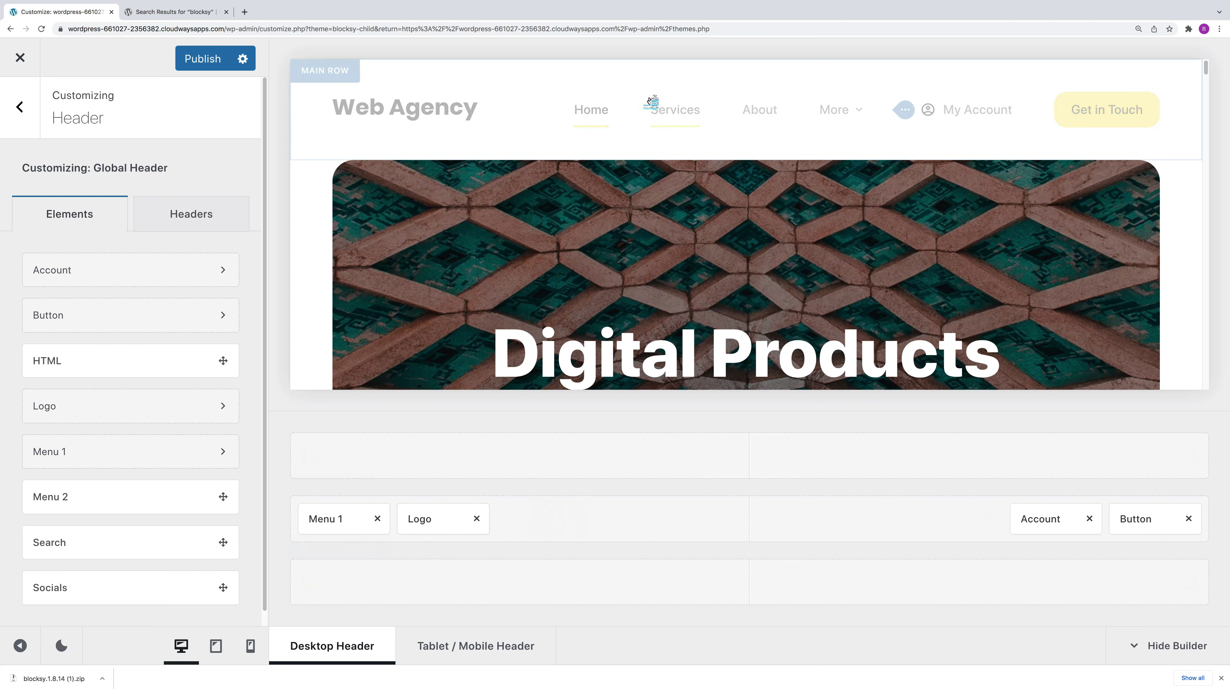
left_click_drag(374, 517, 527, 523)
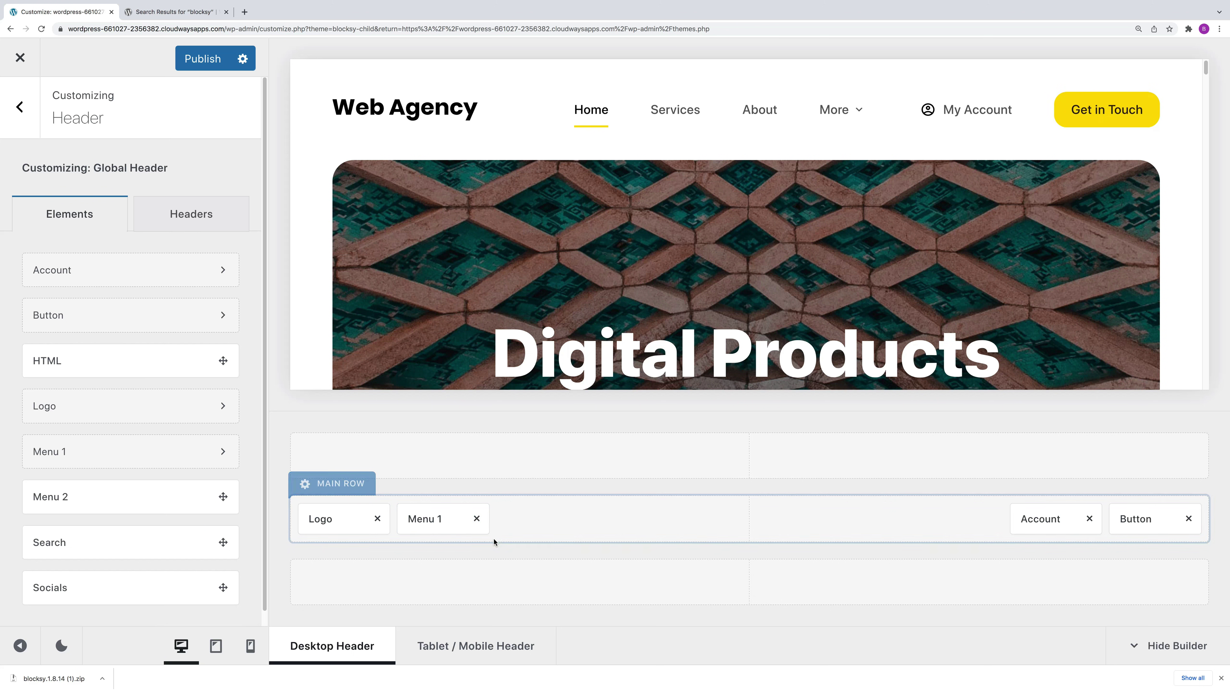
left_click_drag(1053, 520, 1154, 519)
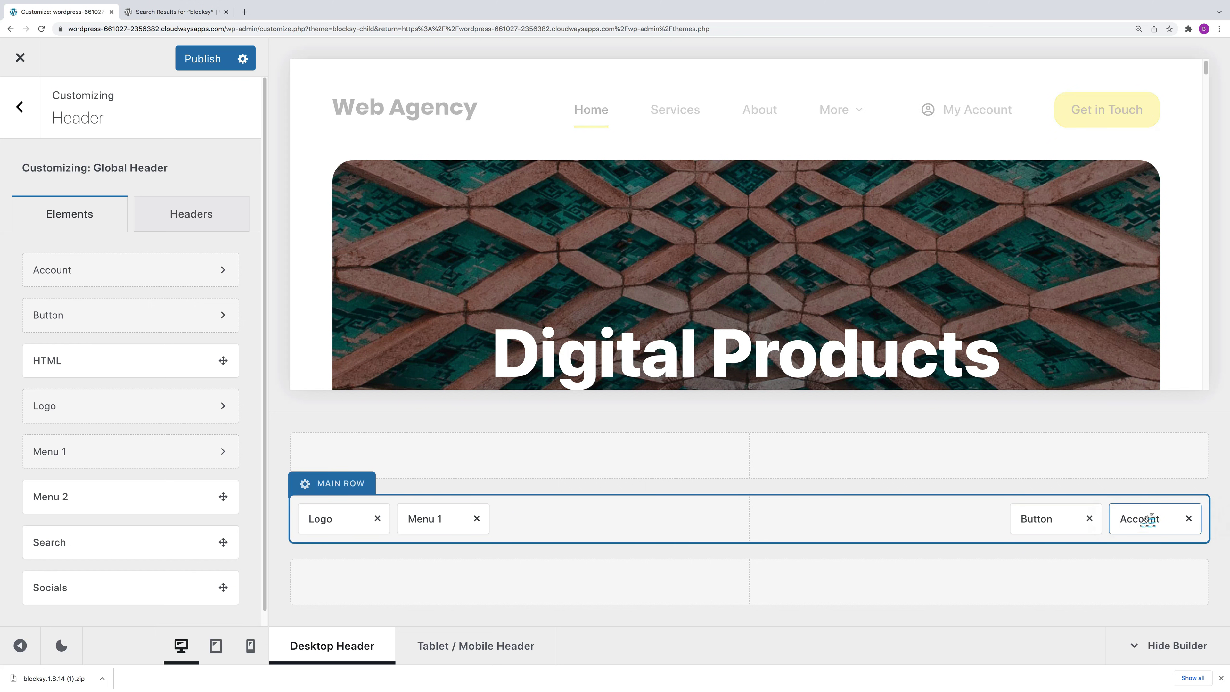
left_click_drag(1145, 521, 1043, 521)
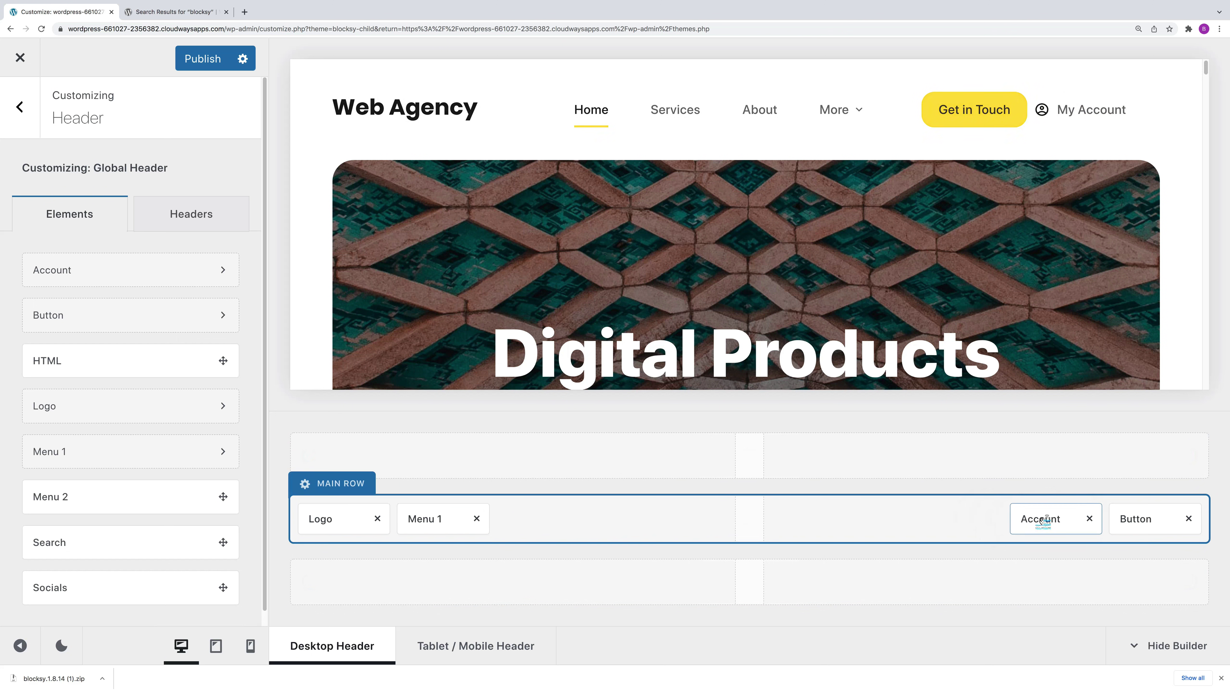
Step: Inspect the header Main Row's Design options, then return to the main Customizer list
left_click(326, 491)
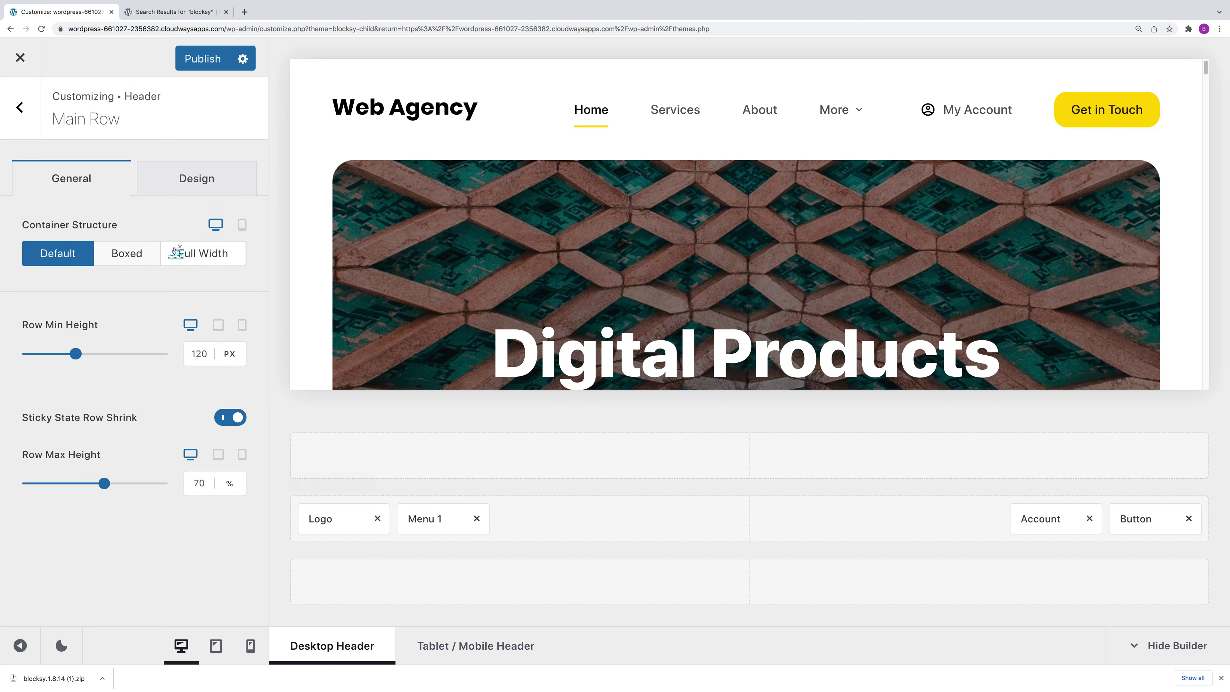
left_click(178, 180)
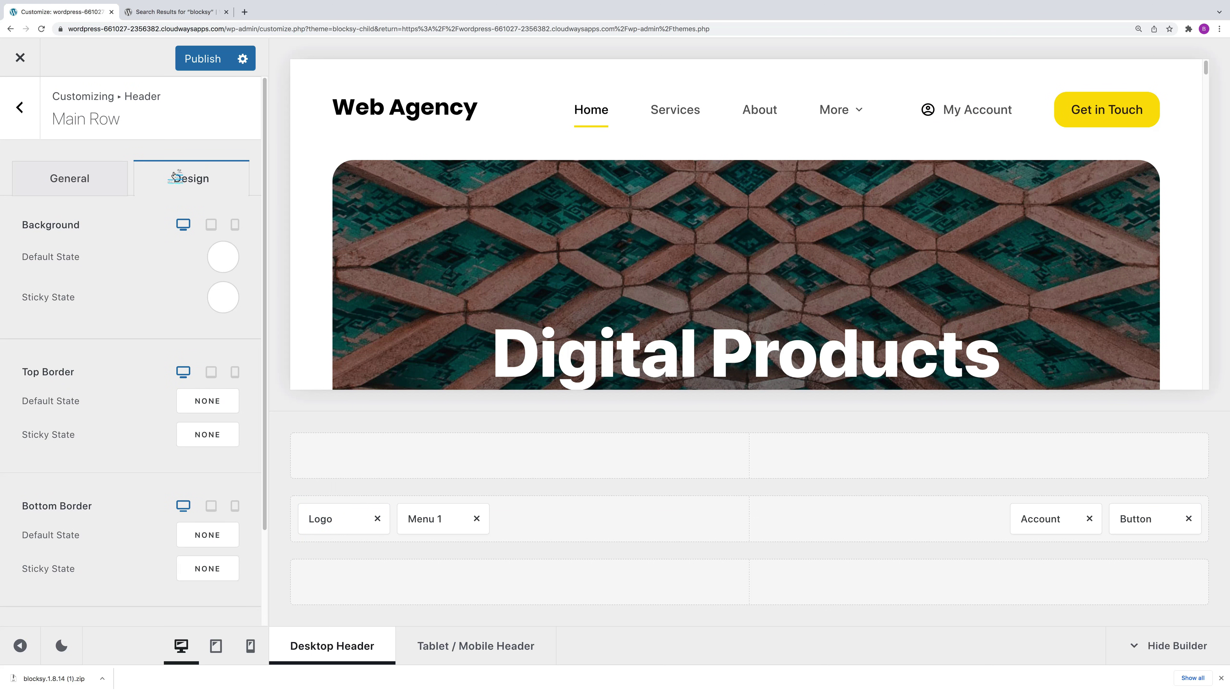
left_click(19, 107)
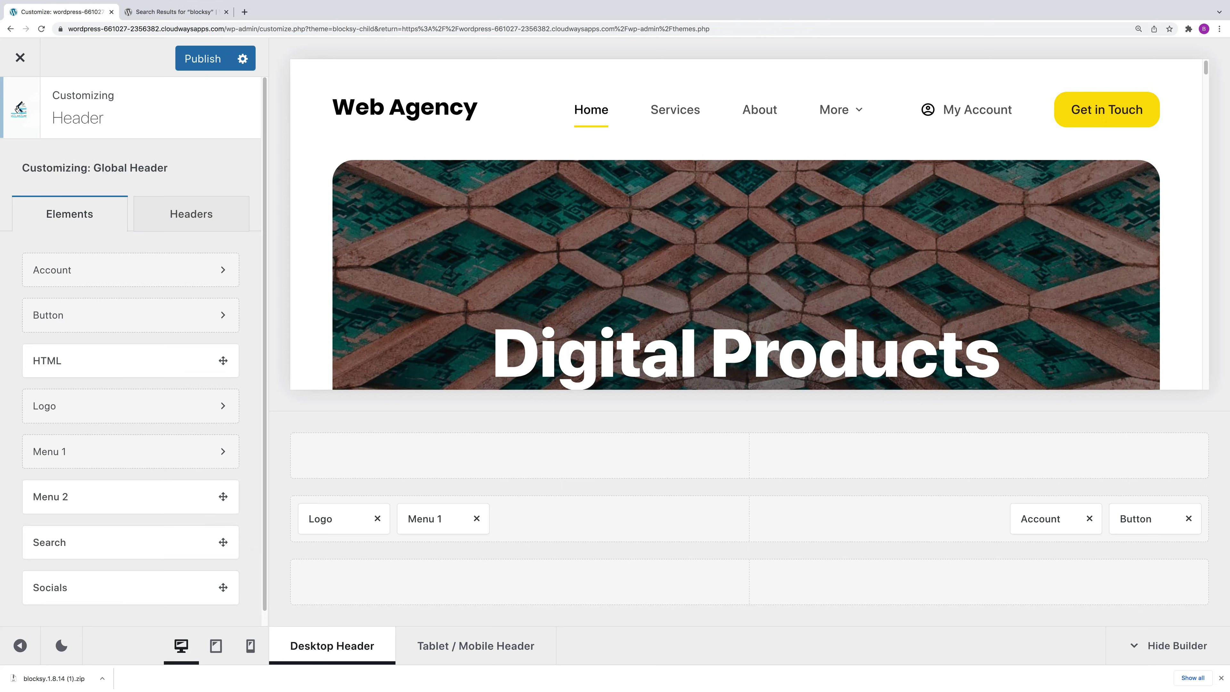
left_click(19, 107)
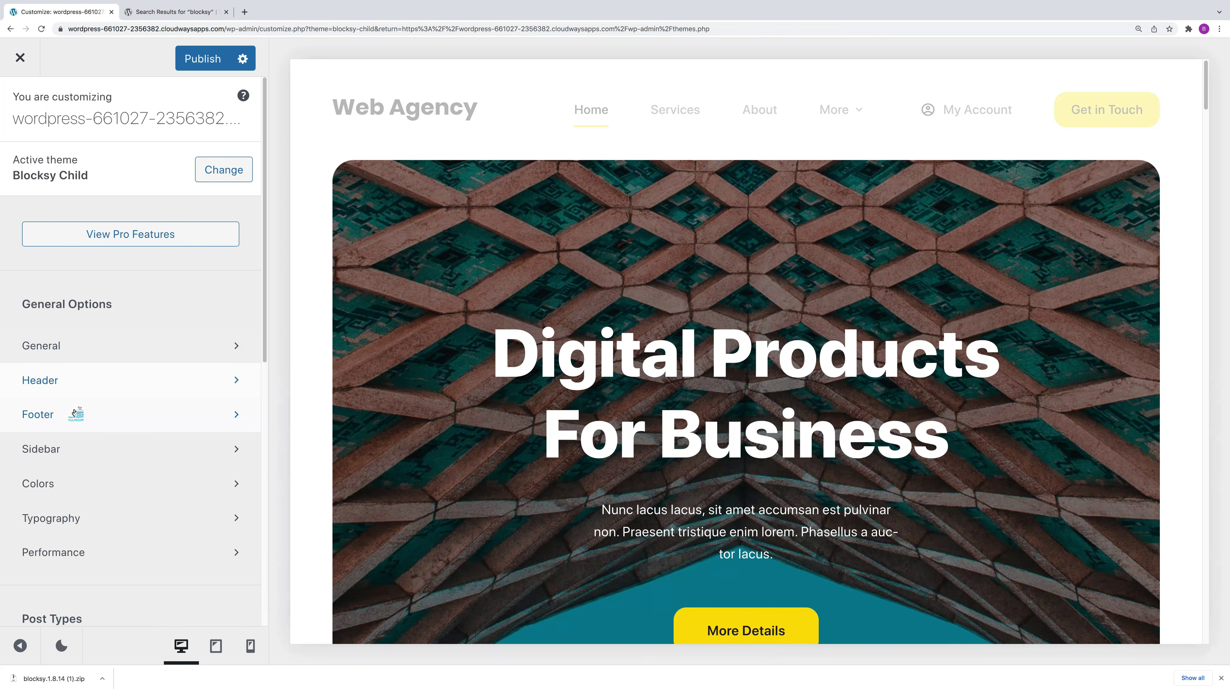
left_click(75, 413)
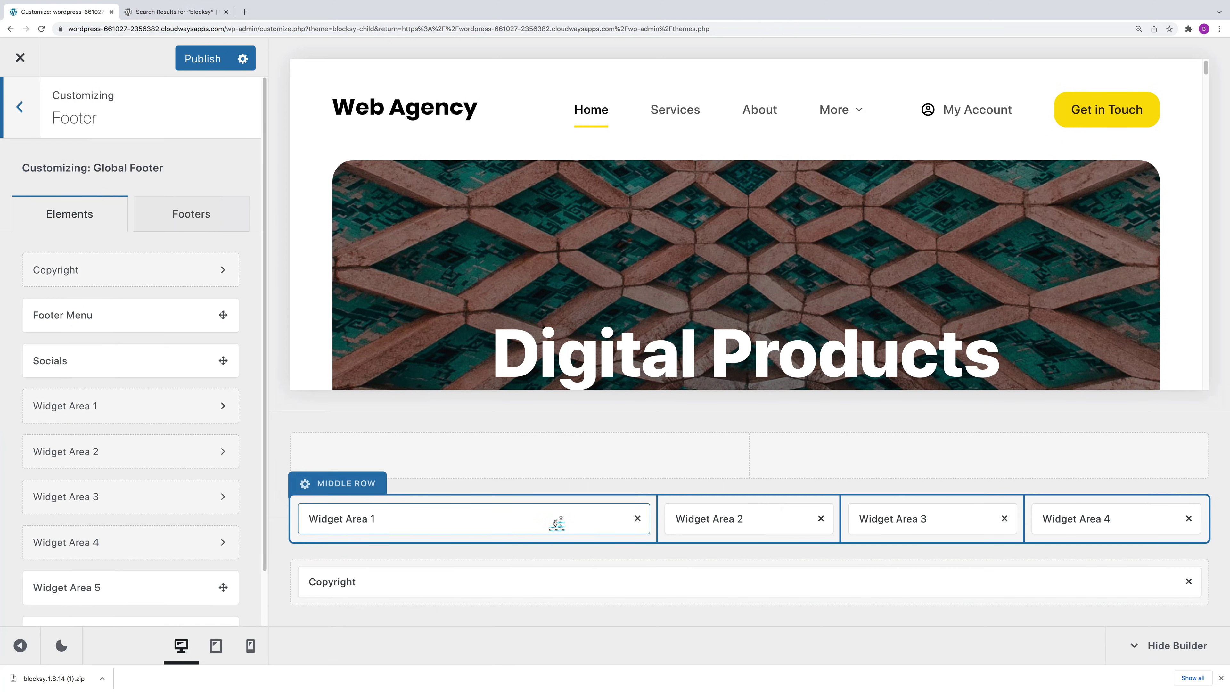
left_click_drag(775, 518, 846, 457)
left_click_drag(899, 521, 770, 517)
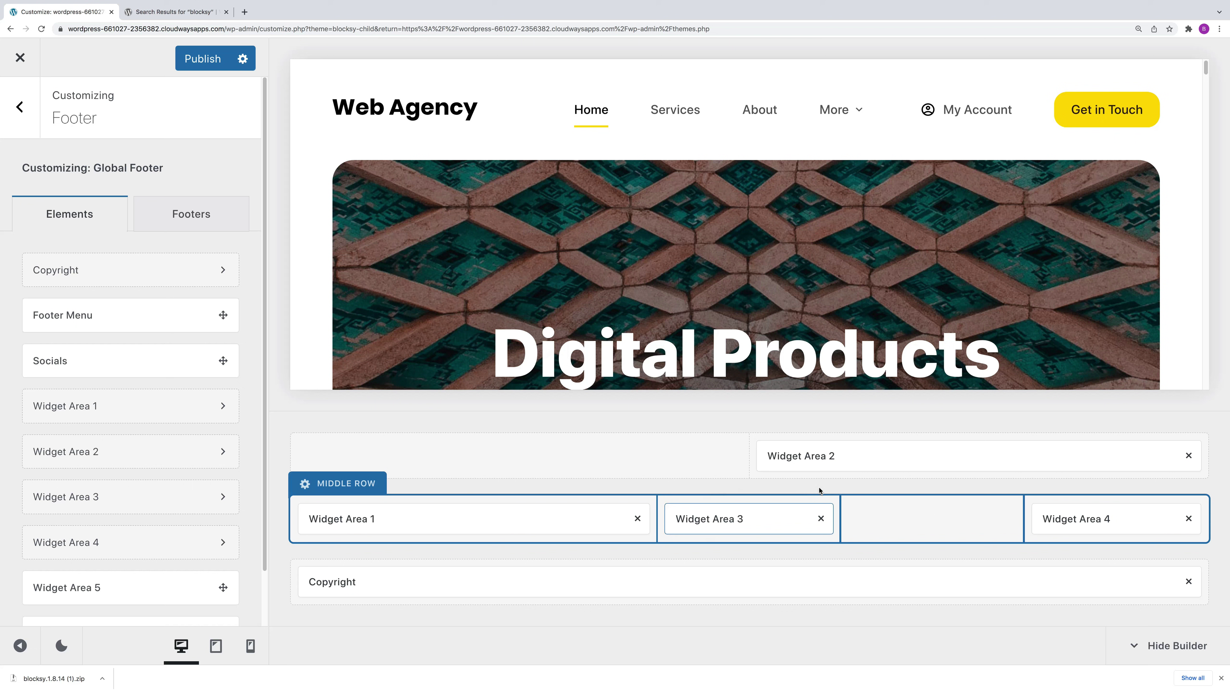
left_click_drag(818, 454, 918, 517)
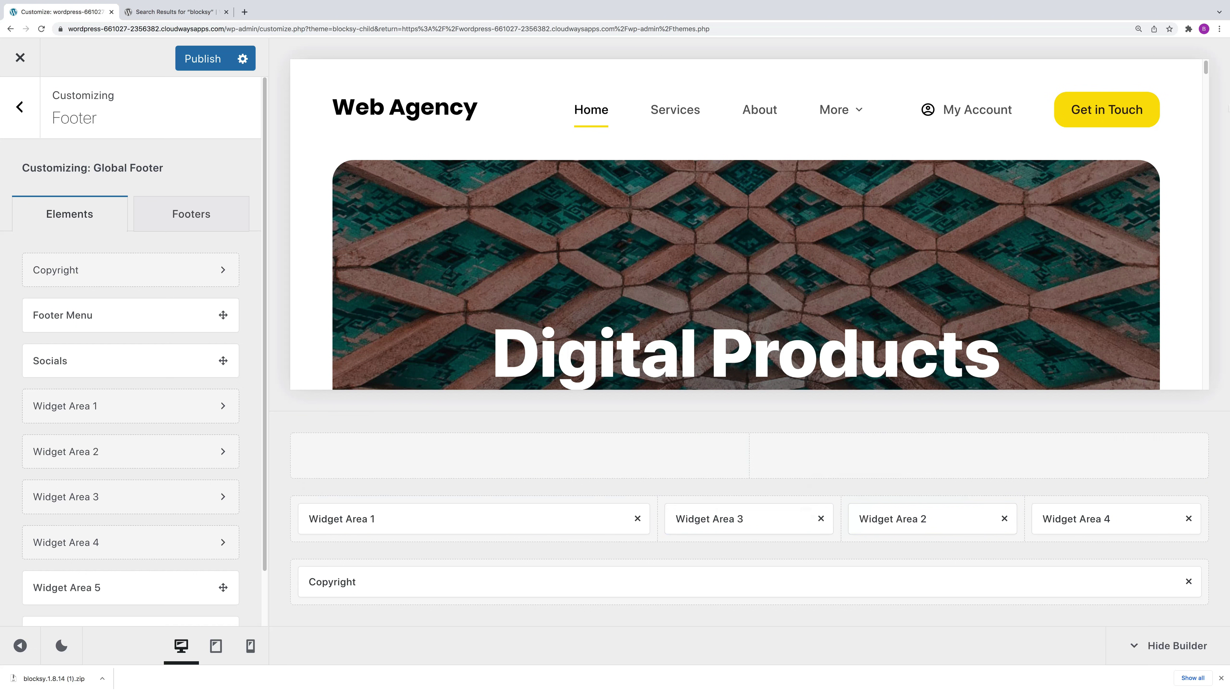
left_click_drag(1207, 97, 1213, 378)
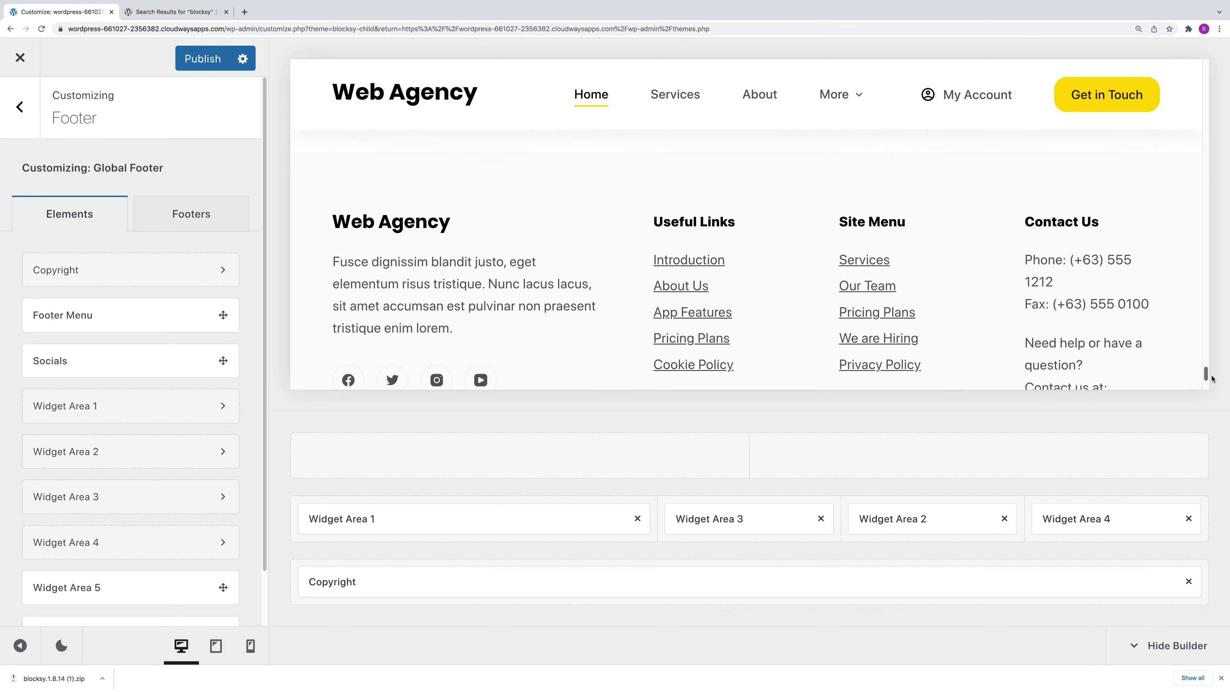
left_click_drag(902, 526, 794, 458)
left_click_drag(774, 520, 896, 516)
left_click_drag(846, 456, 780, 515)
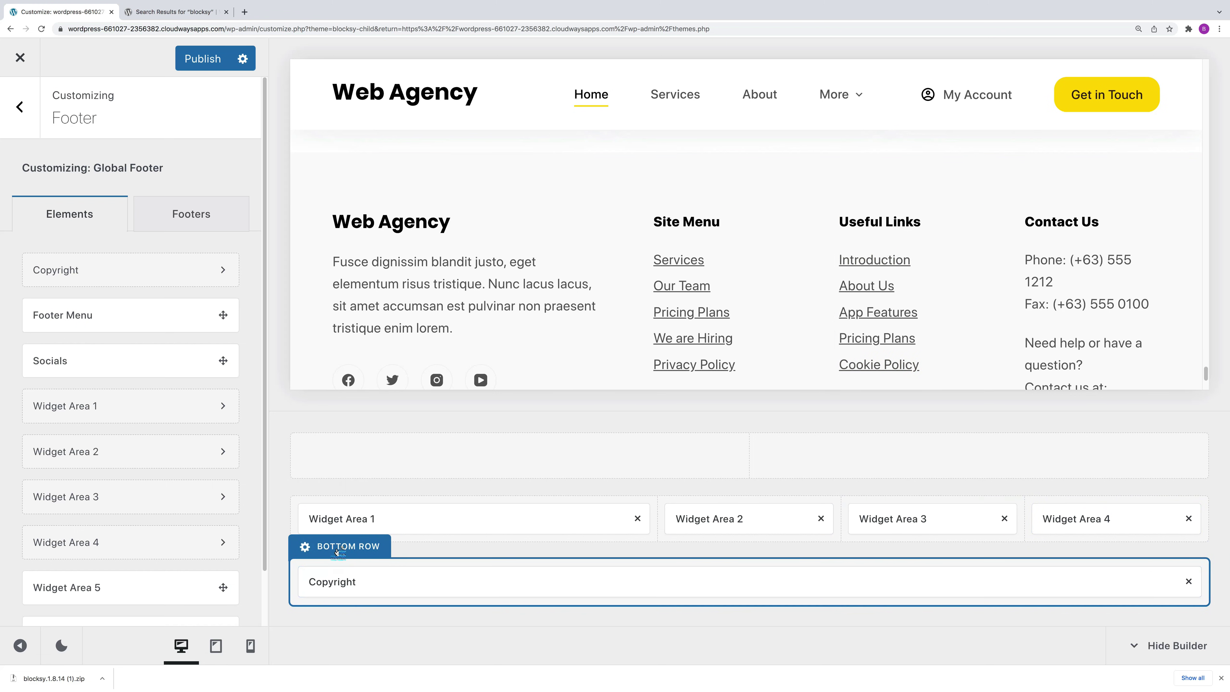
left_click(338, 548)
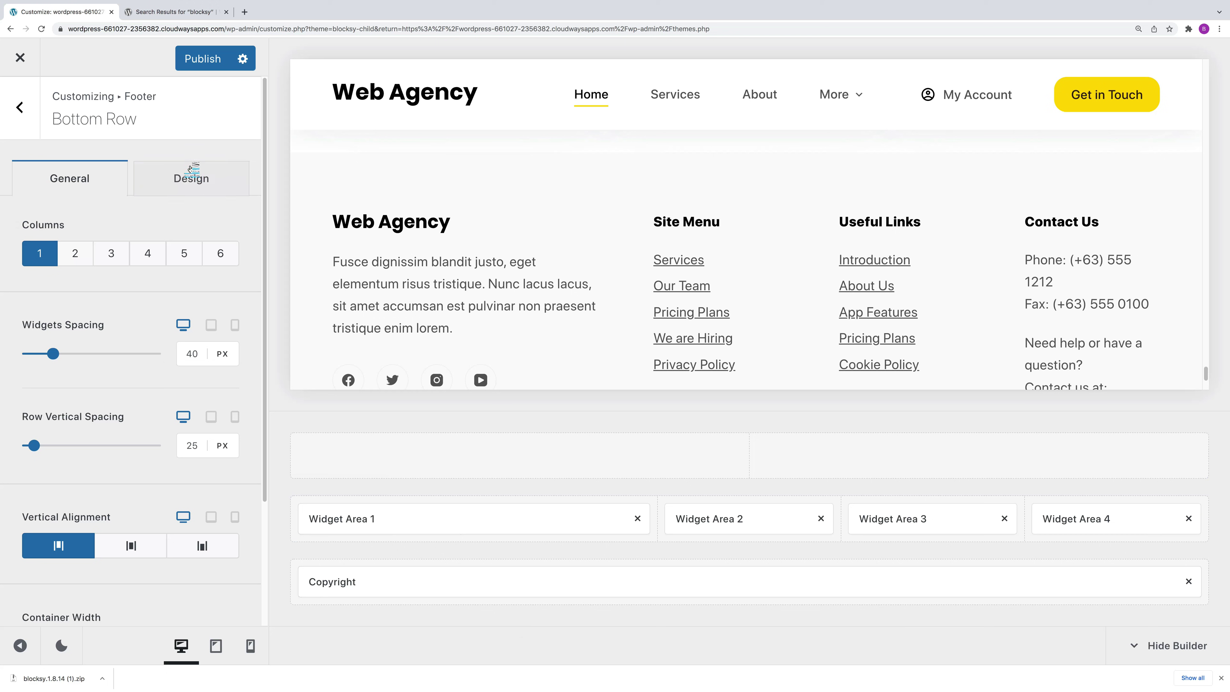
left_click(191, 175)
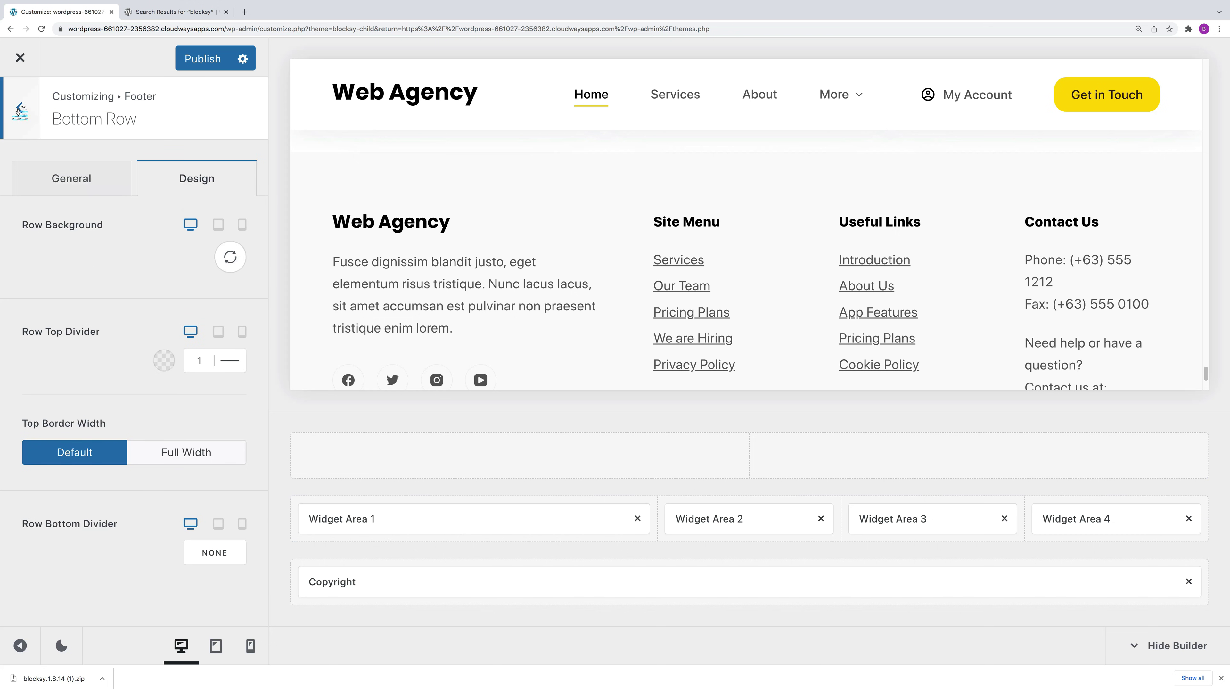
left_click(19, 107)
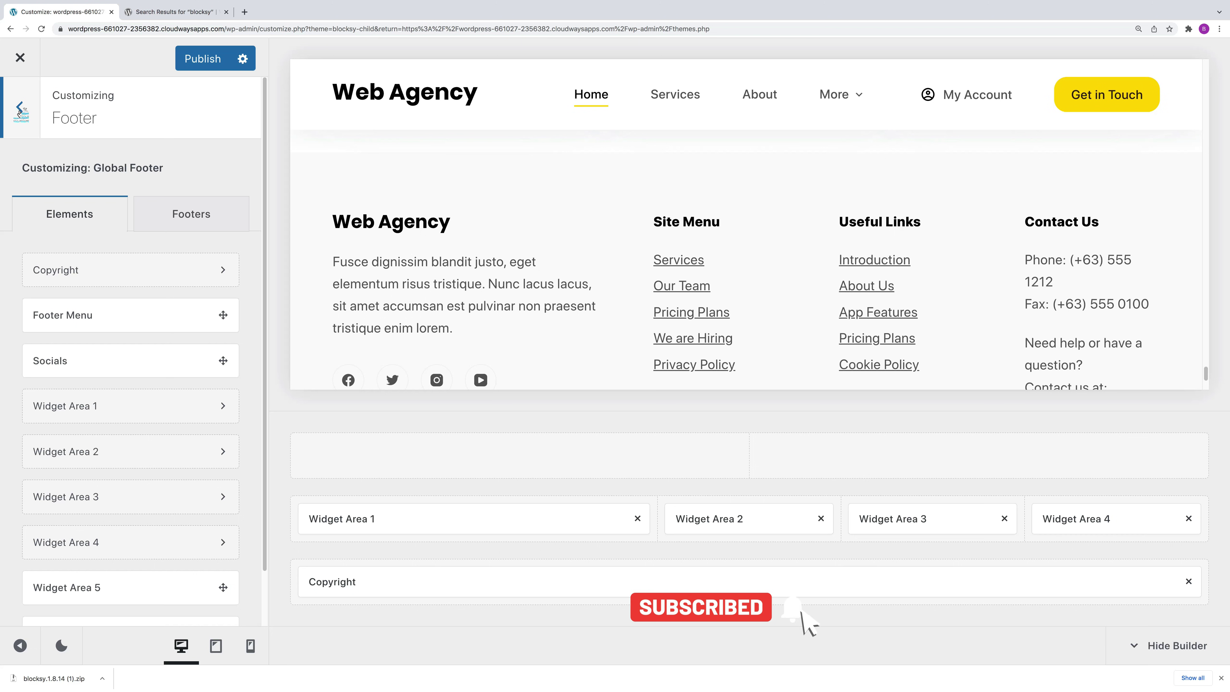
left_click(19, 109)
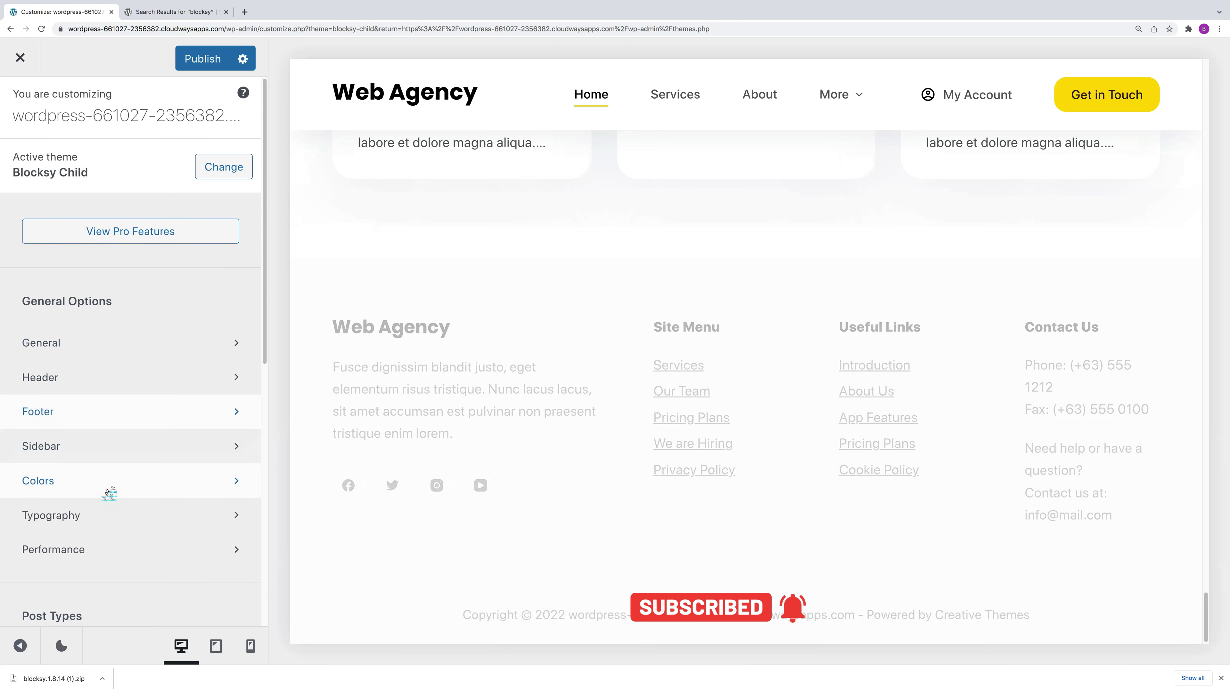
left_click(105, 485)
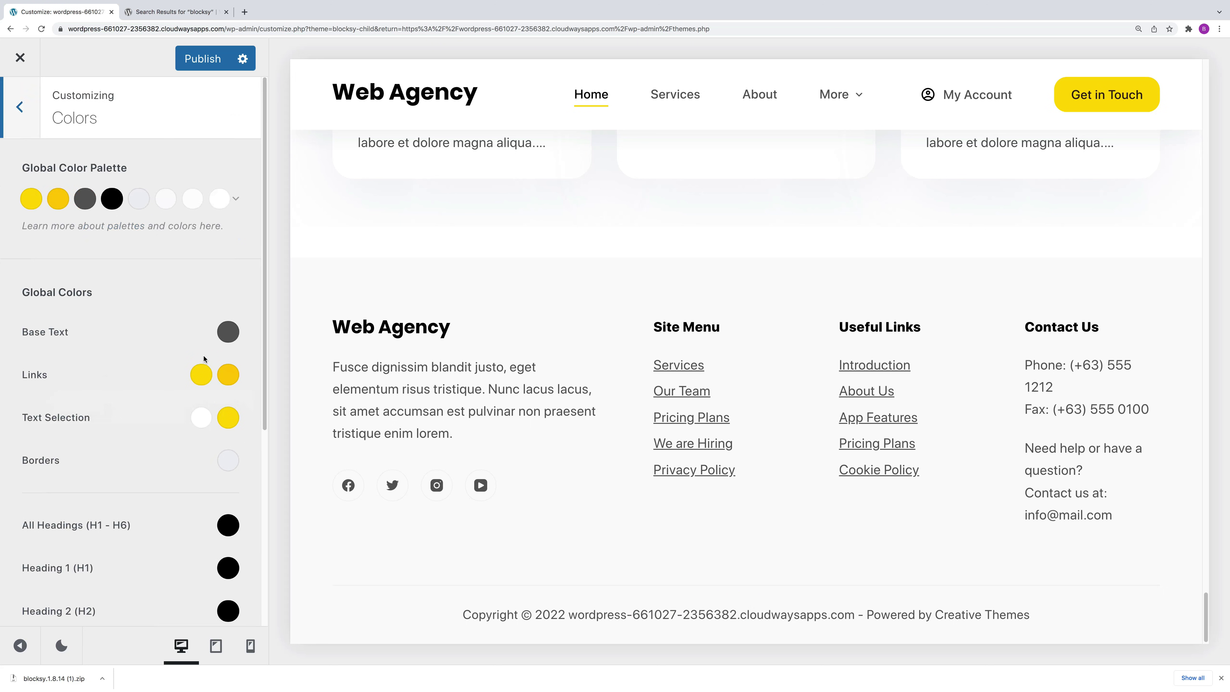
left_click(228, 332)
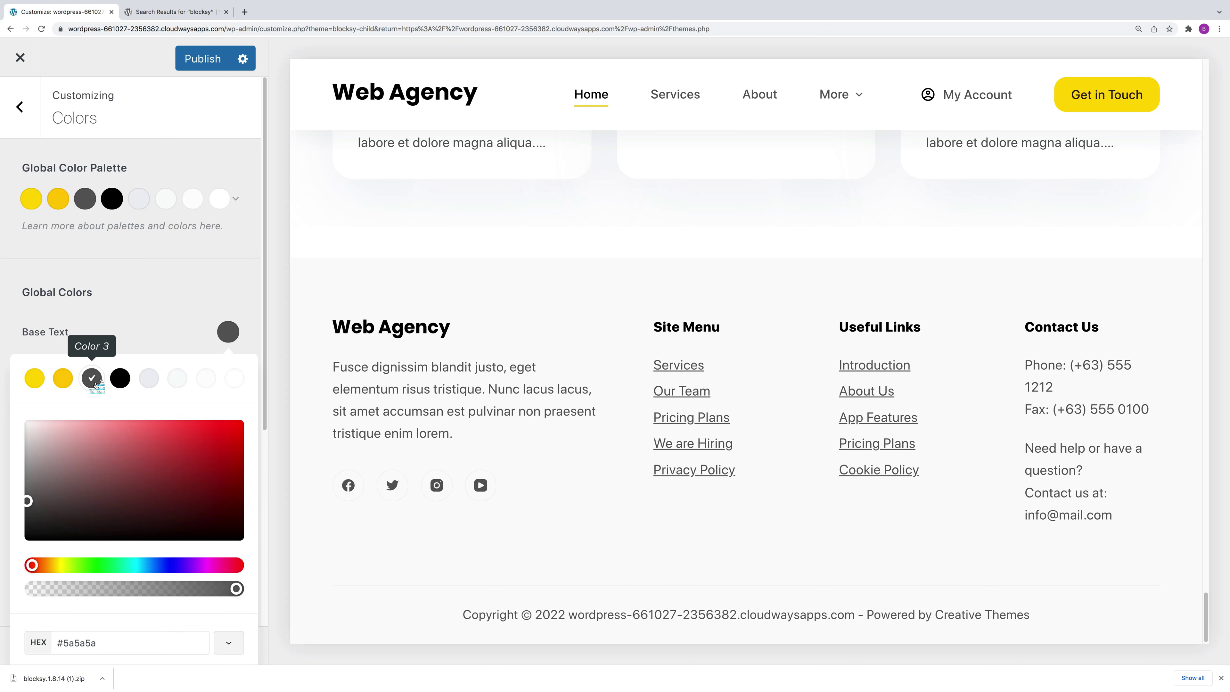
left_click(64, 379)
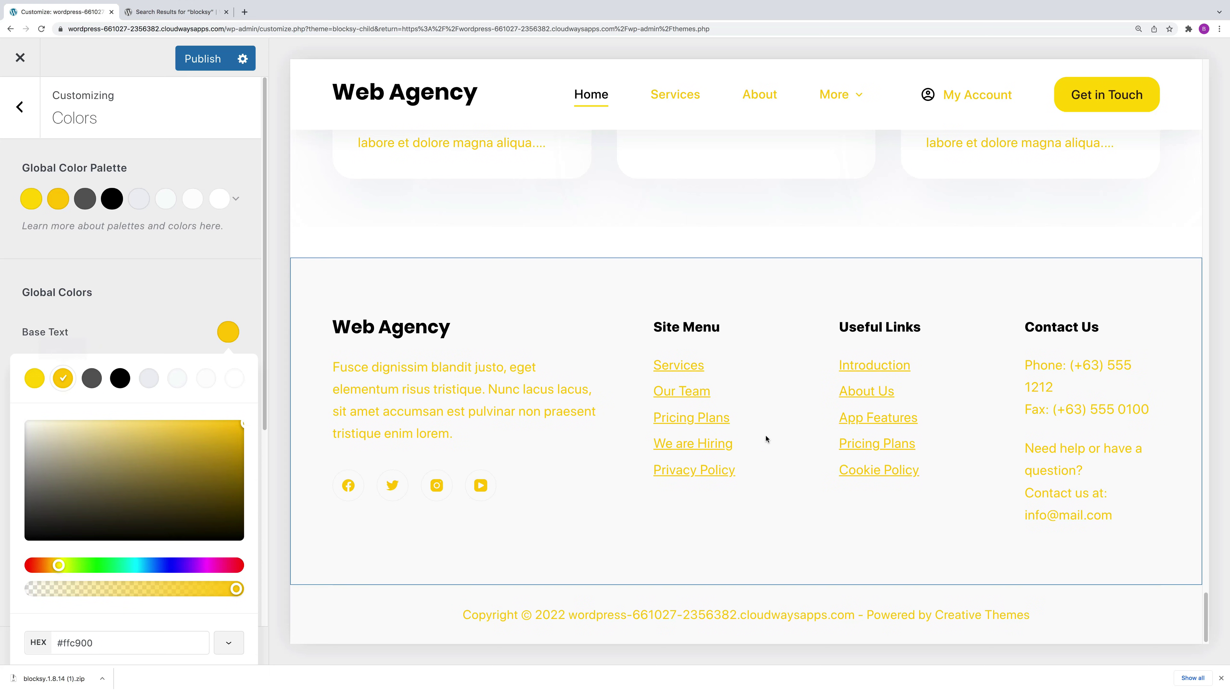
left_click(120, 380)
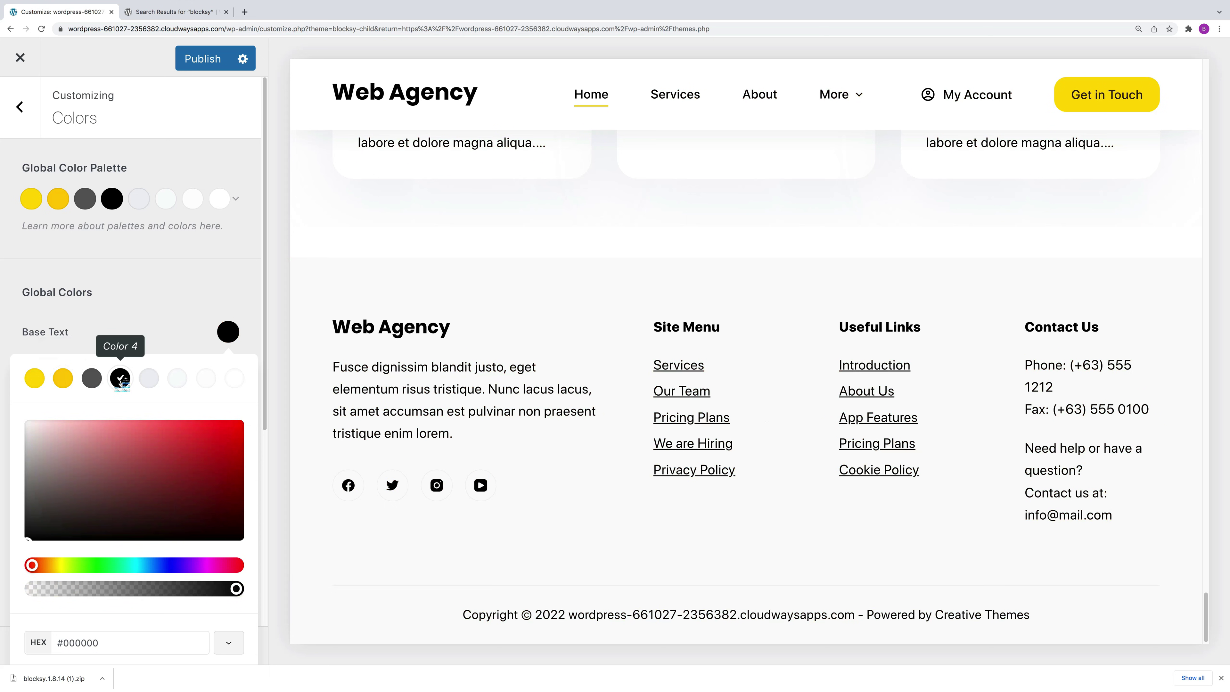
left_click(91, 379)
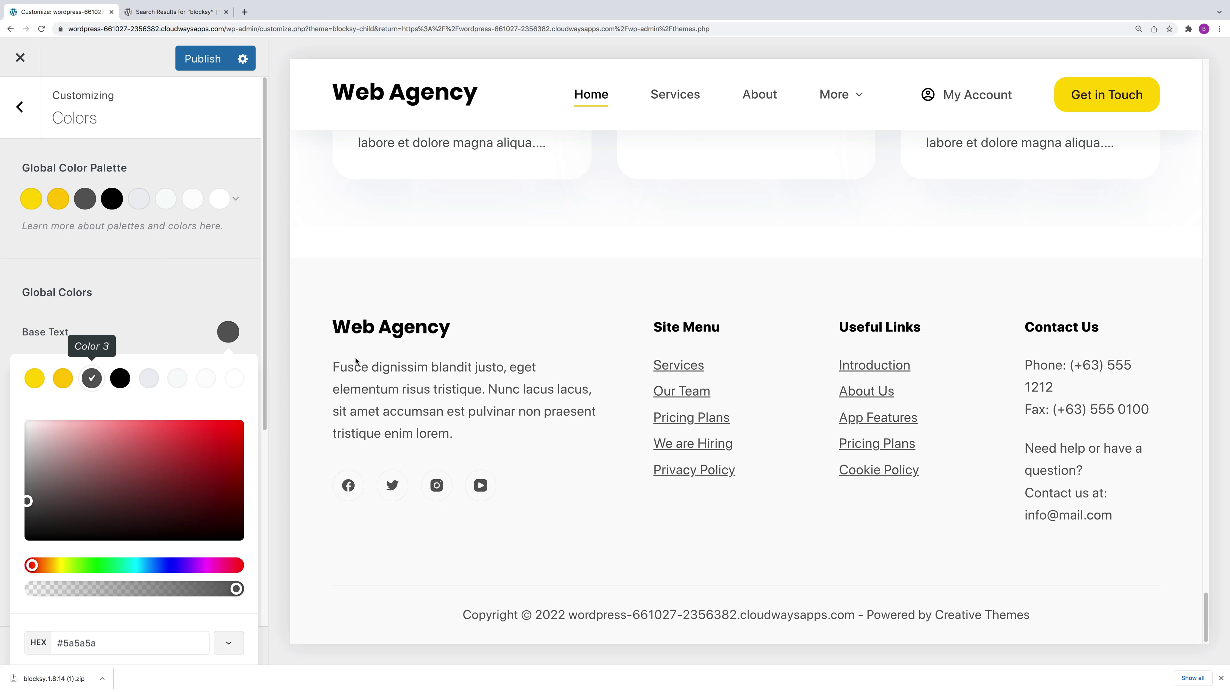
left_click(190, 339)
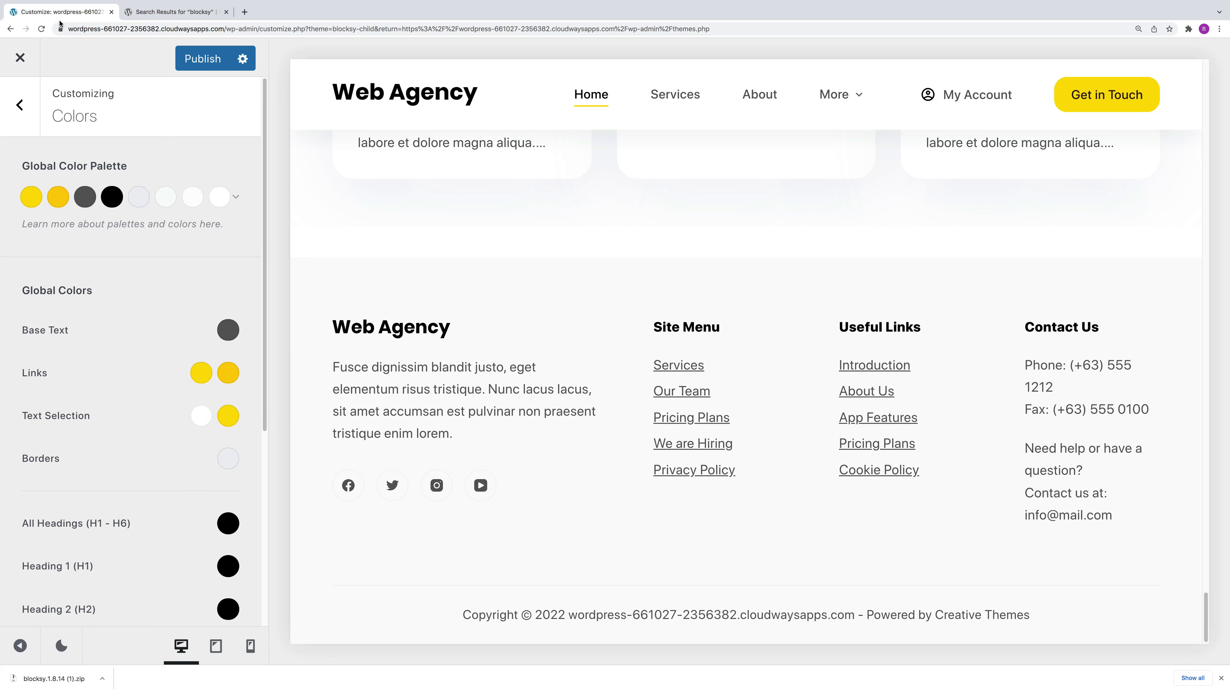
left_click(19, 105)
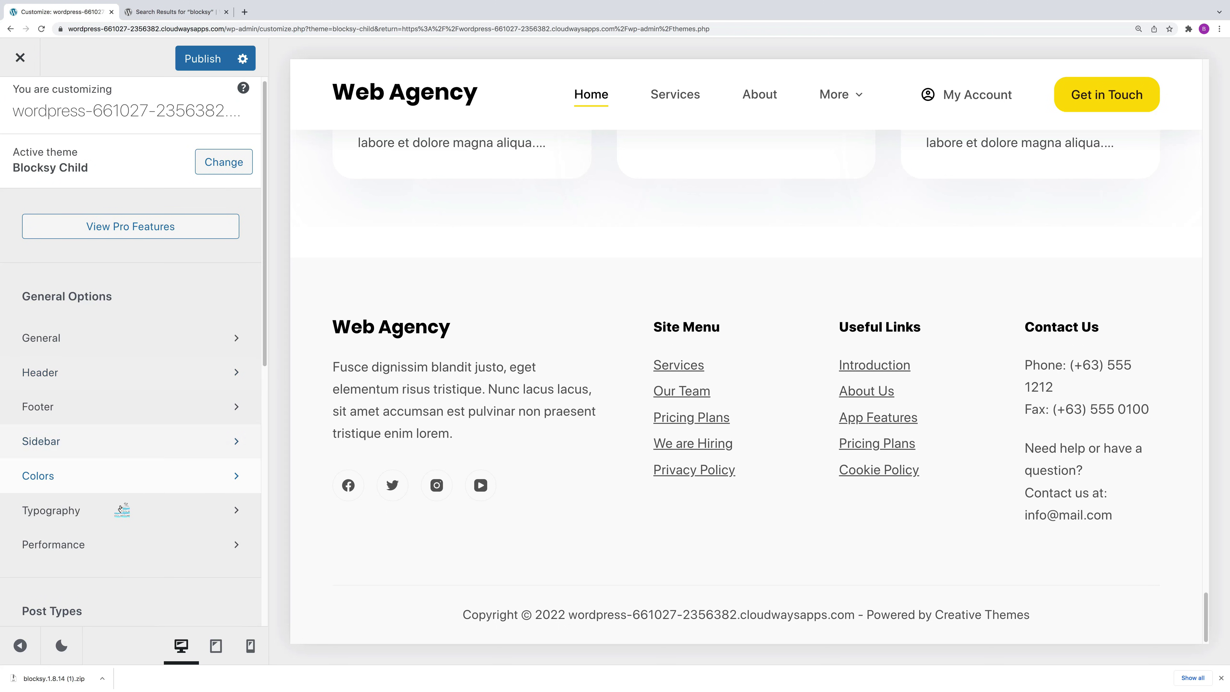
Step: Load the Blog page in the preview and open the Blog Posts settings
left_click(117, 512)
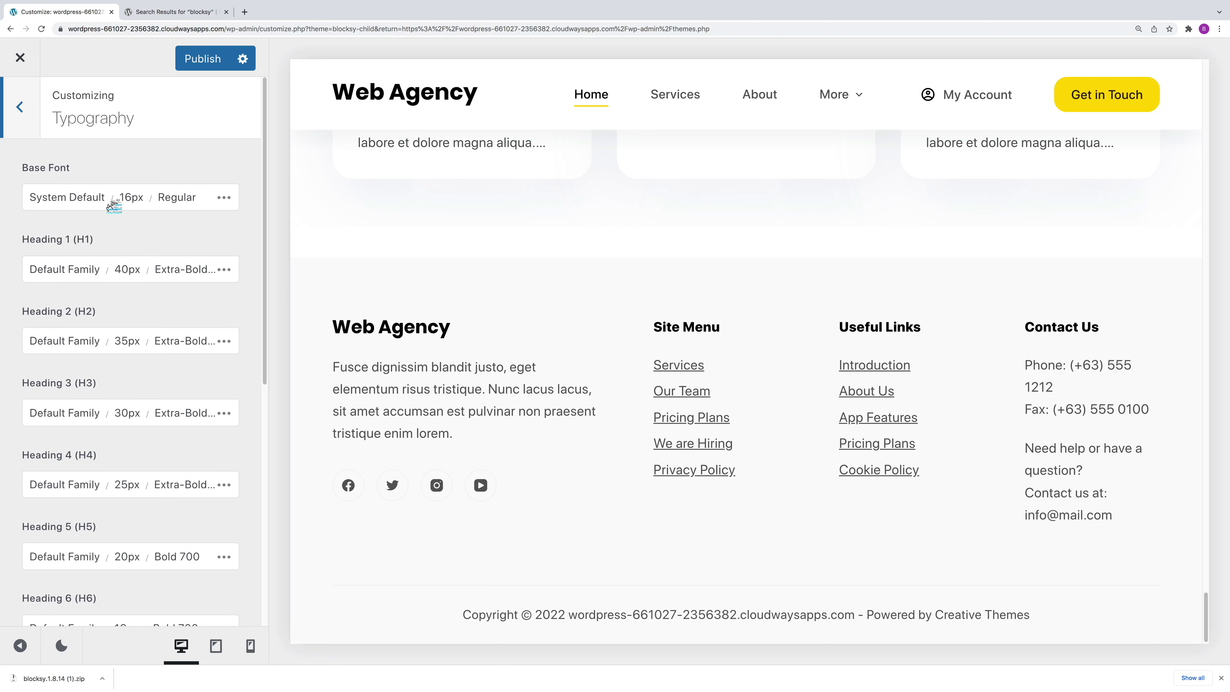
left_click(17, 111)
scroll(163, 459, "down", 5)
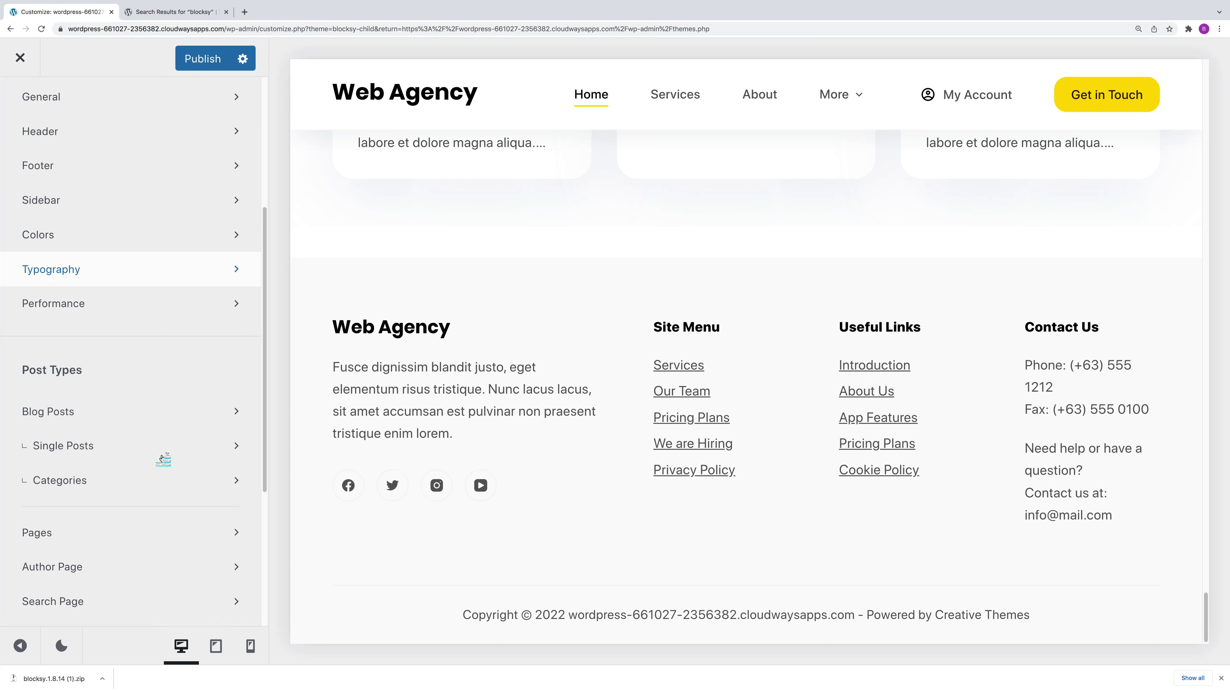
mouse_move(845, 103)
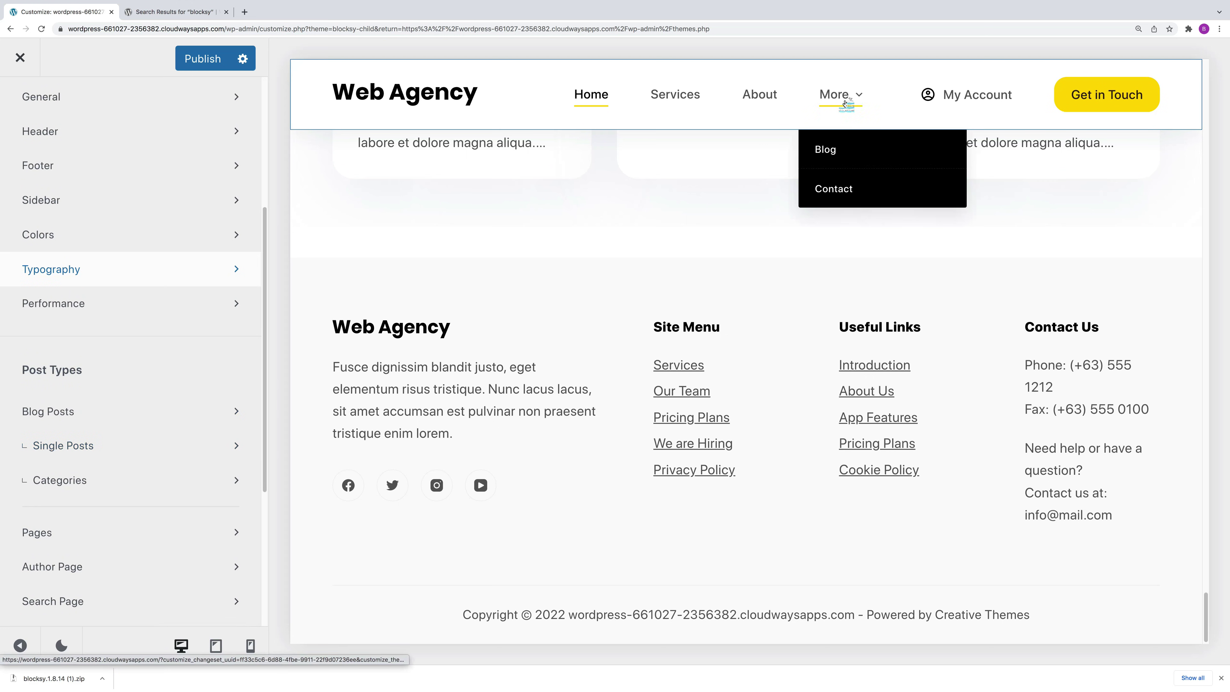
left_click(833, 150)
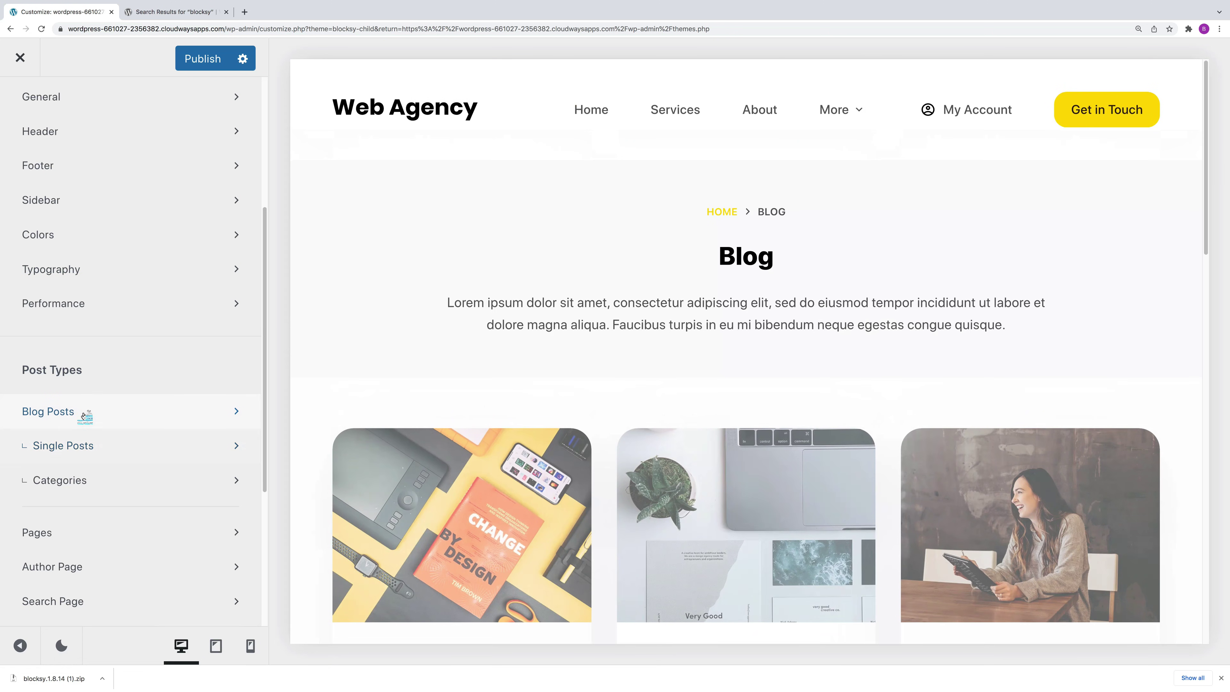
left_click(85, 413)
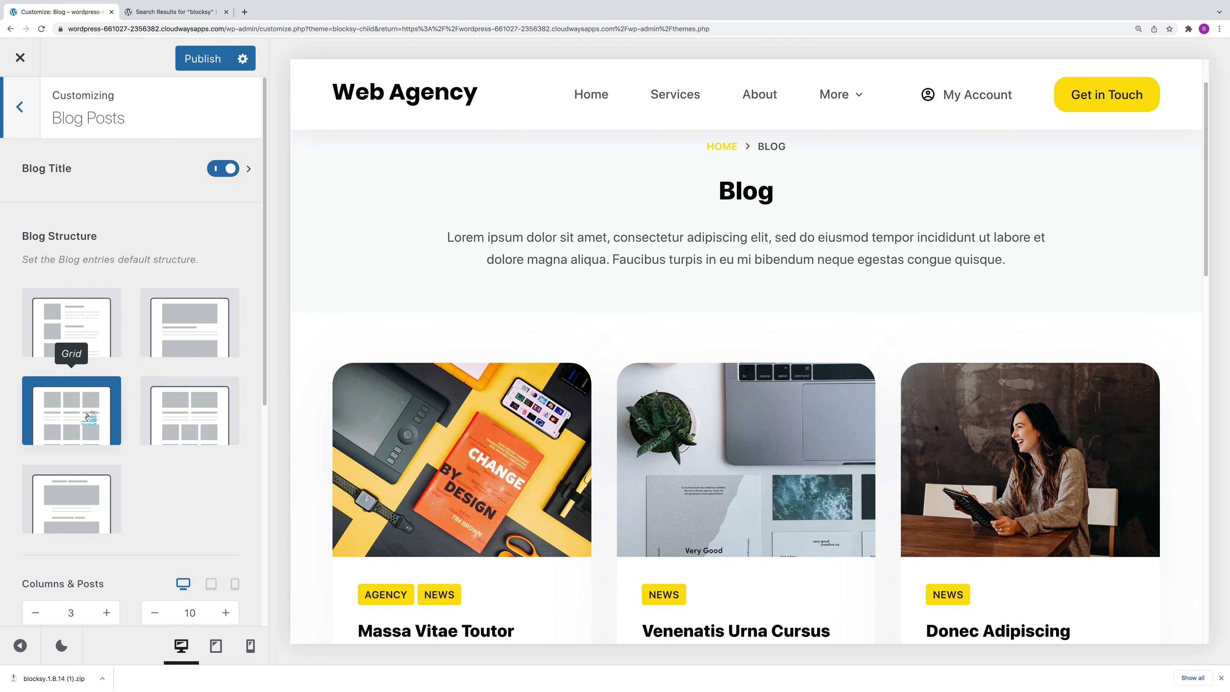
Step: Try the Simple, Classic and Enhanced Grid layouts, then choose Grid for the blog list
left_click(82, 330)
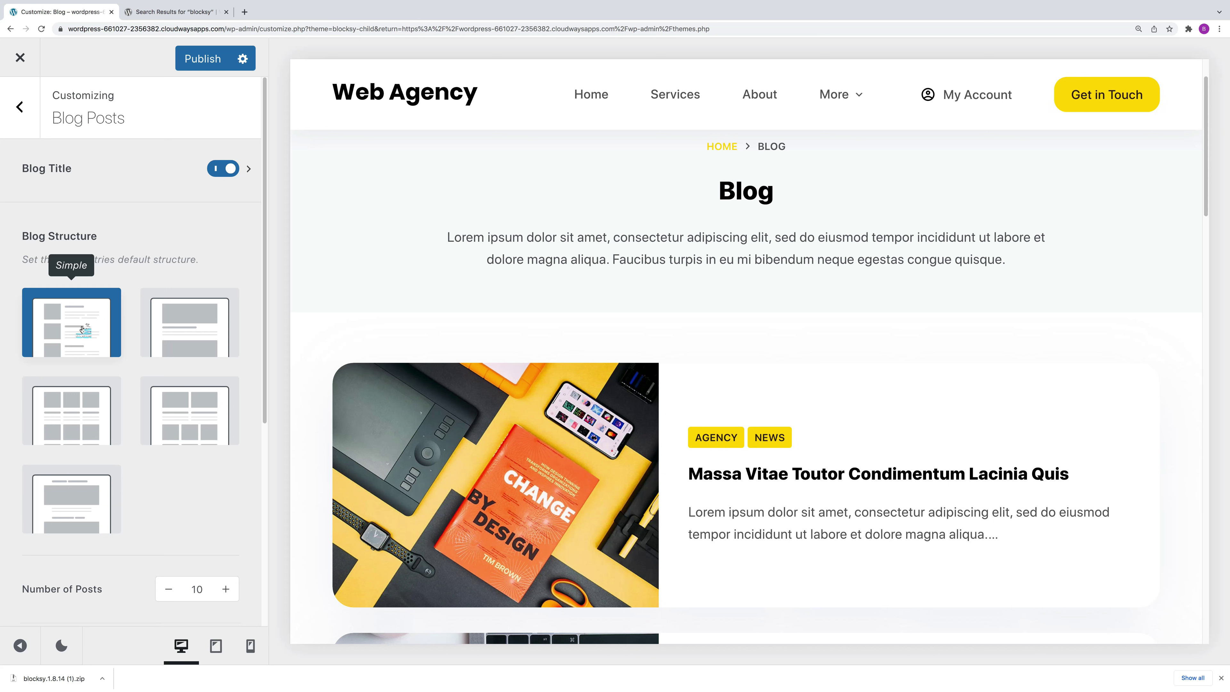
left_click(187, 335)
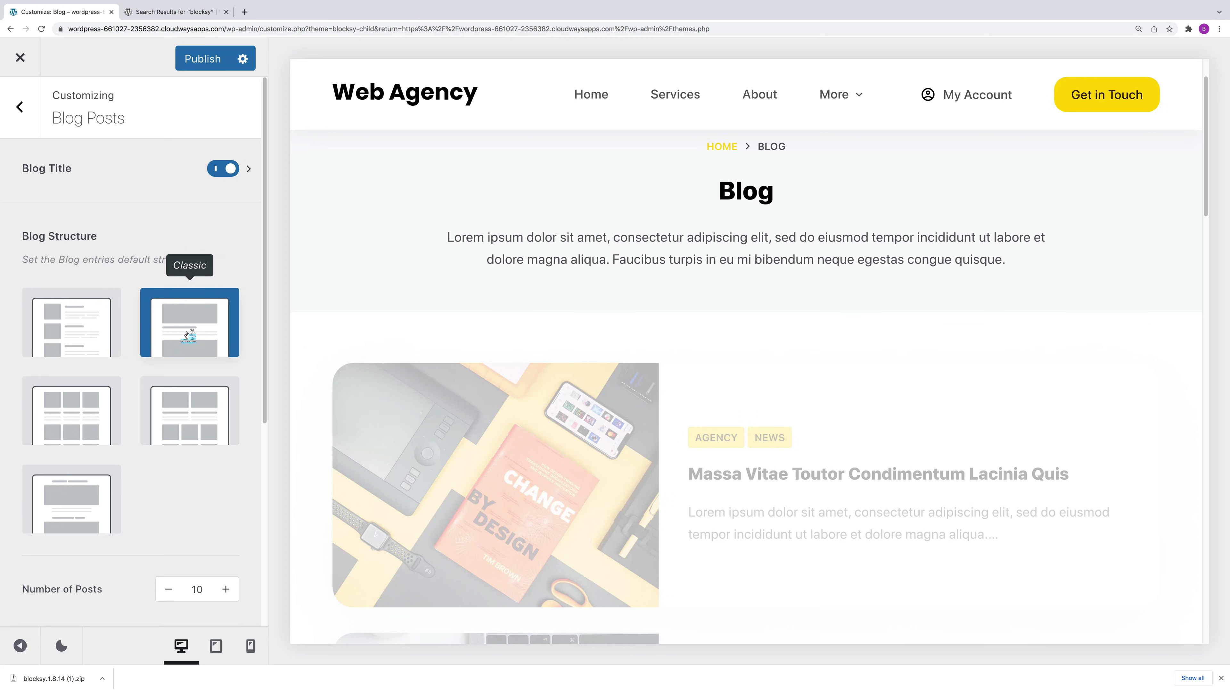
left_click(183, 431)
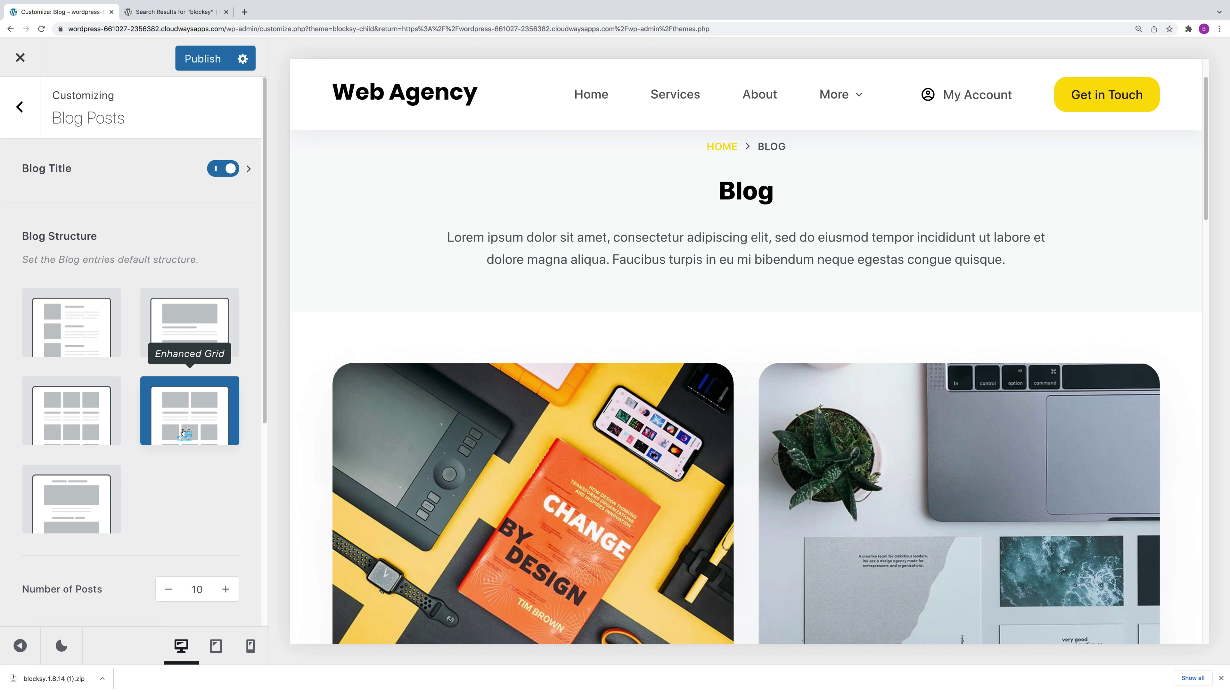
scroll(164, 497, "down", 3)
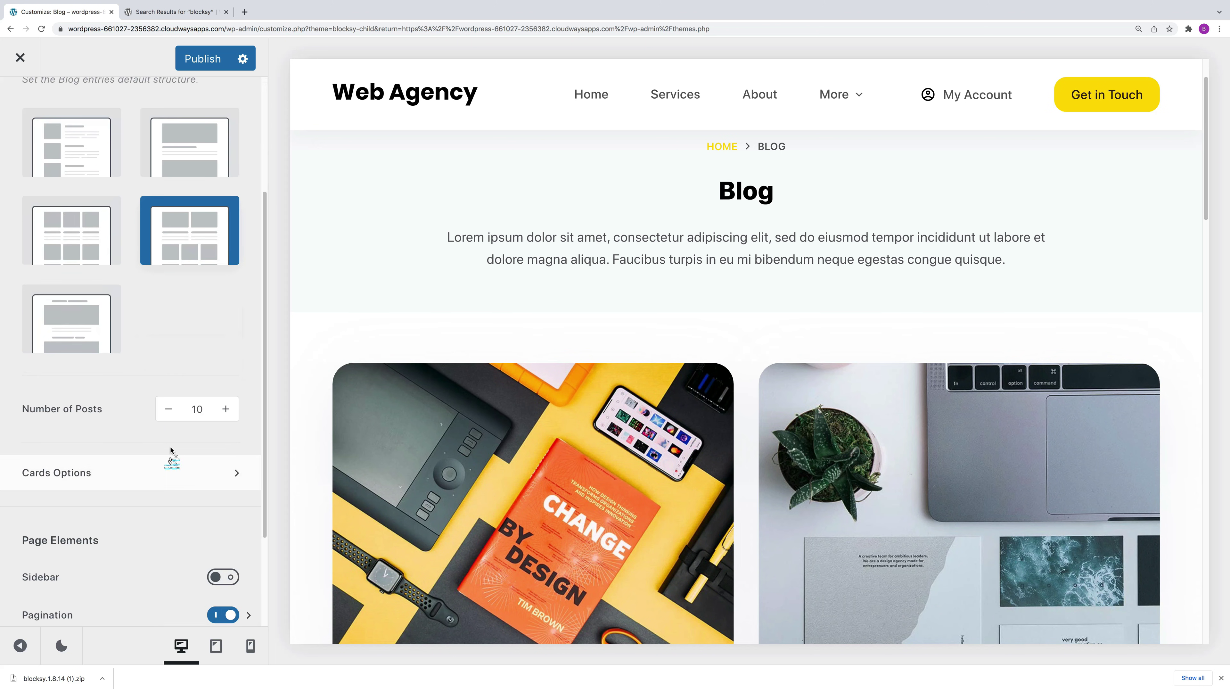
left_click(168, 411)
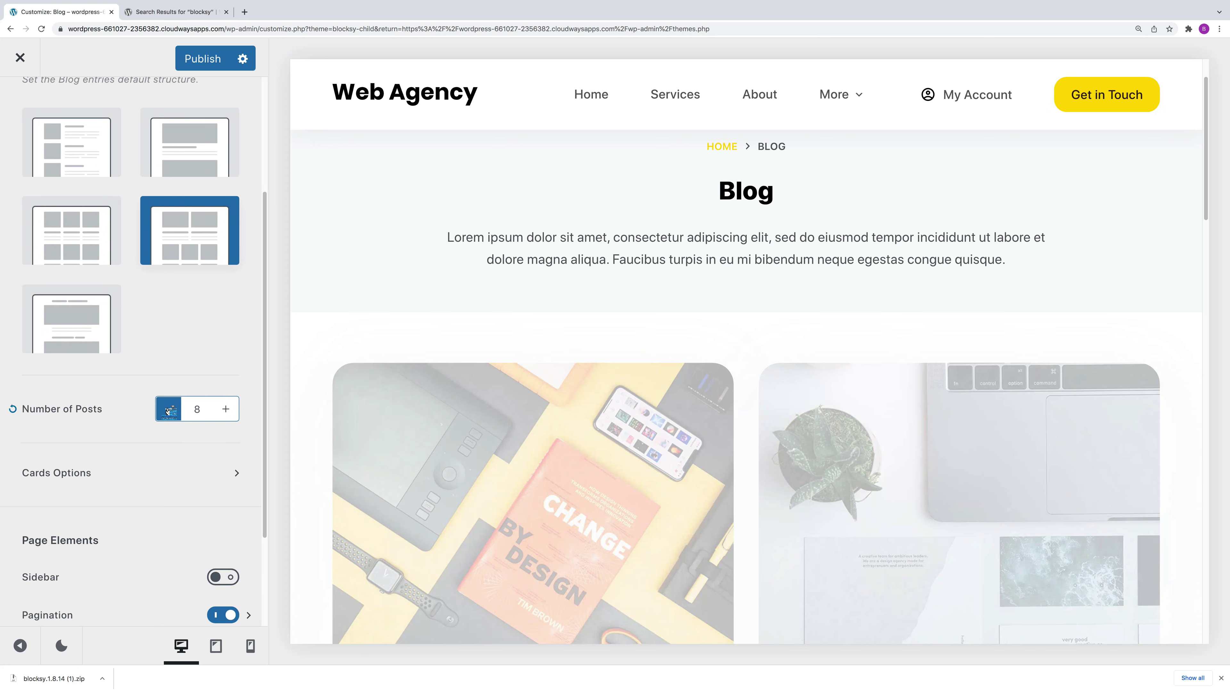
left_click(78, 241)
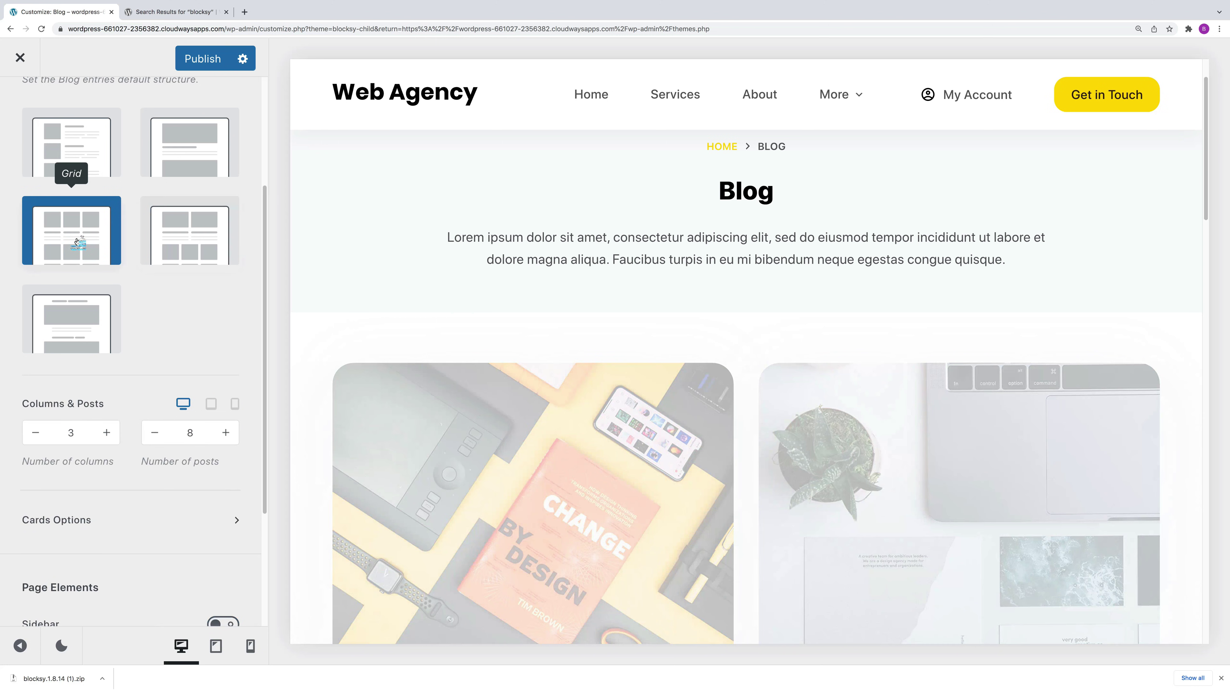
Step: Set the blog's number of posts per page to 9
left_click(155, 432)
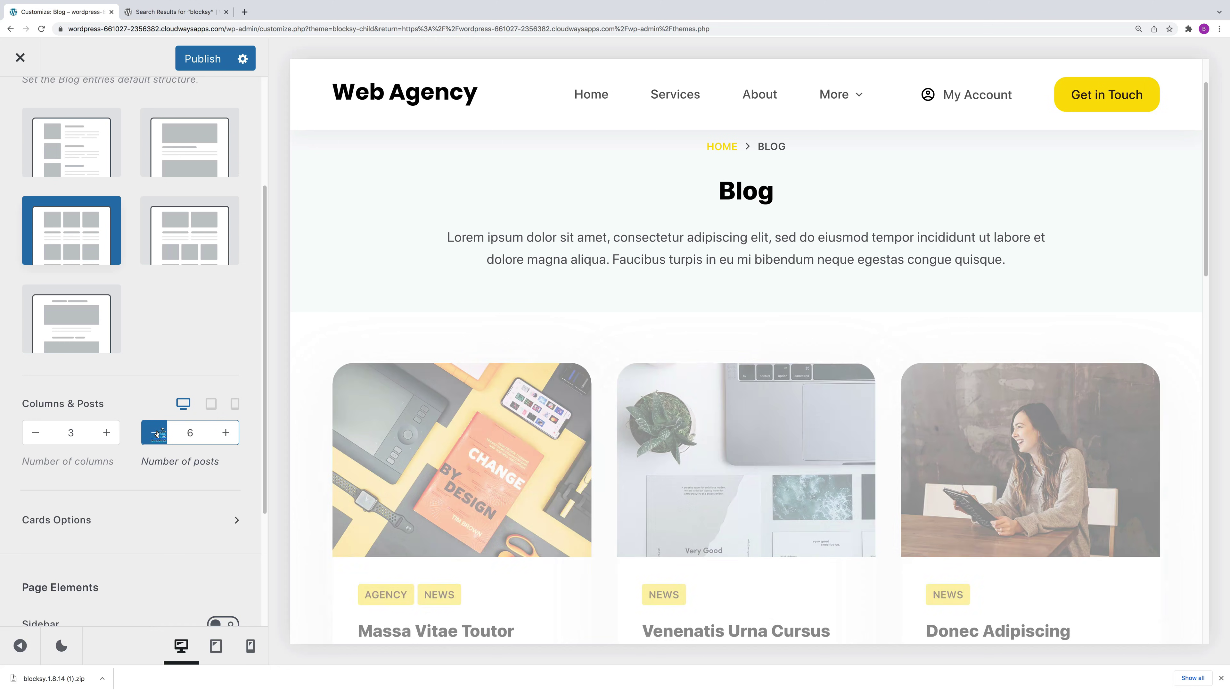
left_click(156, 433)
scroll(1037, 422, "down", 10)
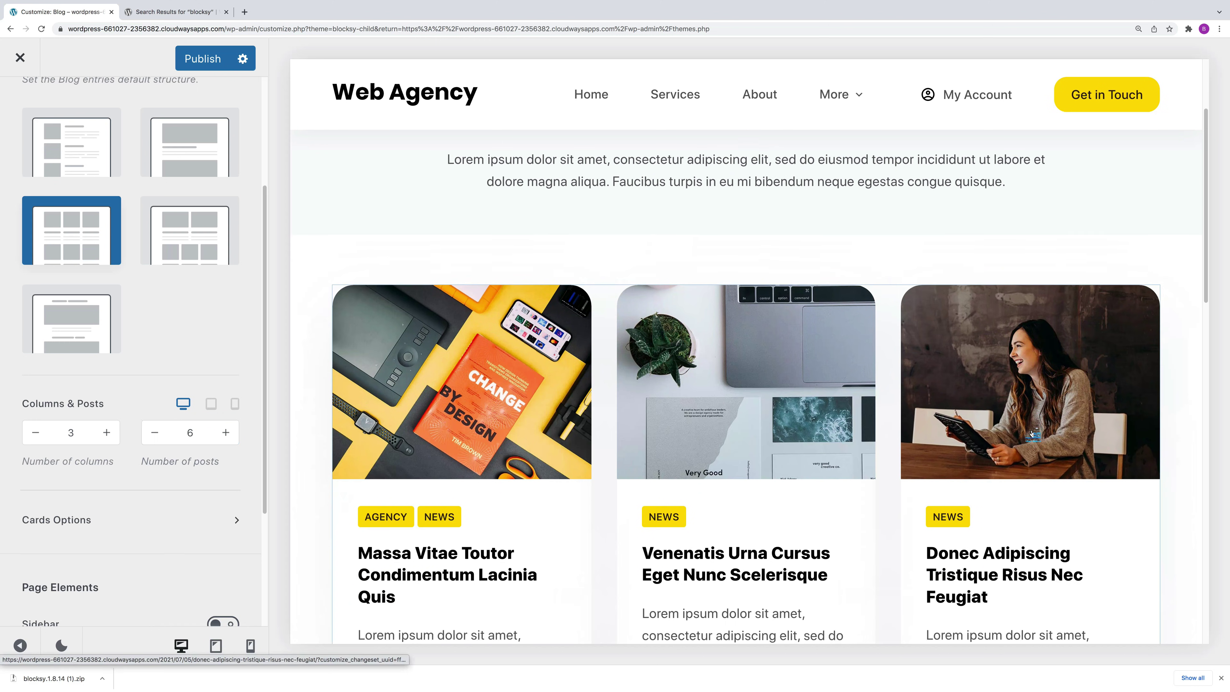
scroll(1029, 432, "down", 6)
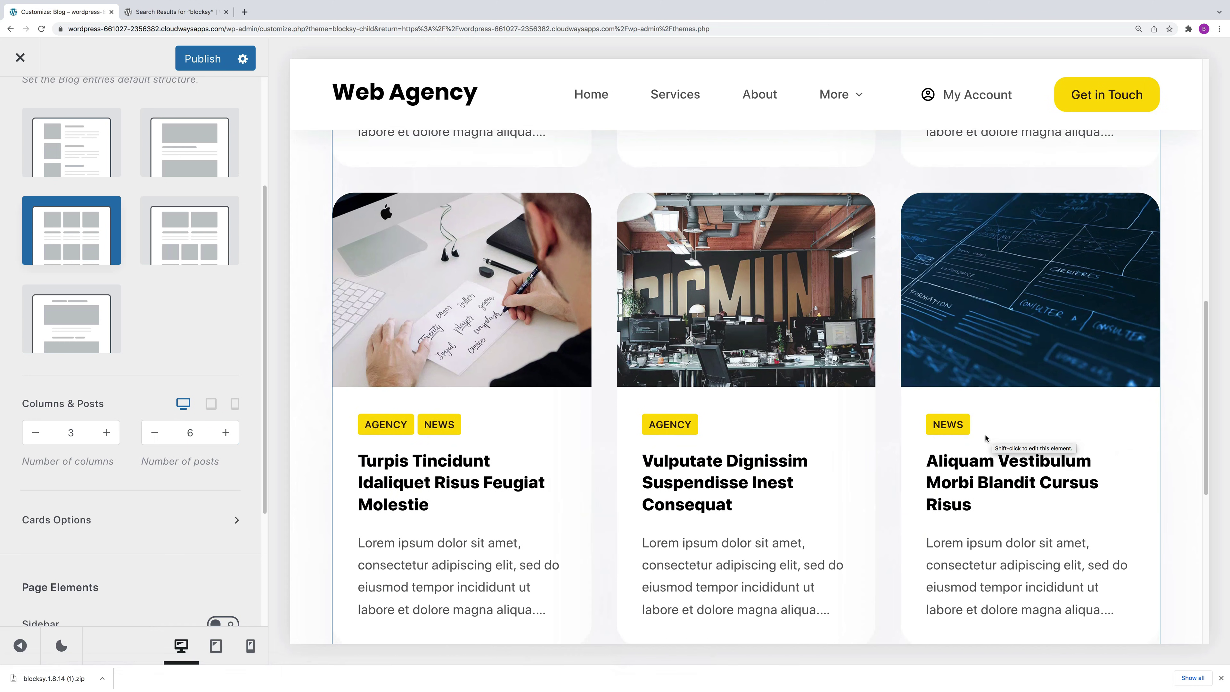
left_click(225, 432)
left_click(225, 432)
left_click(225, 432)
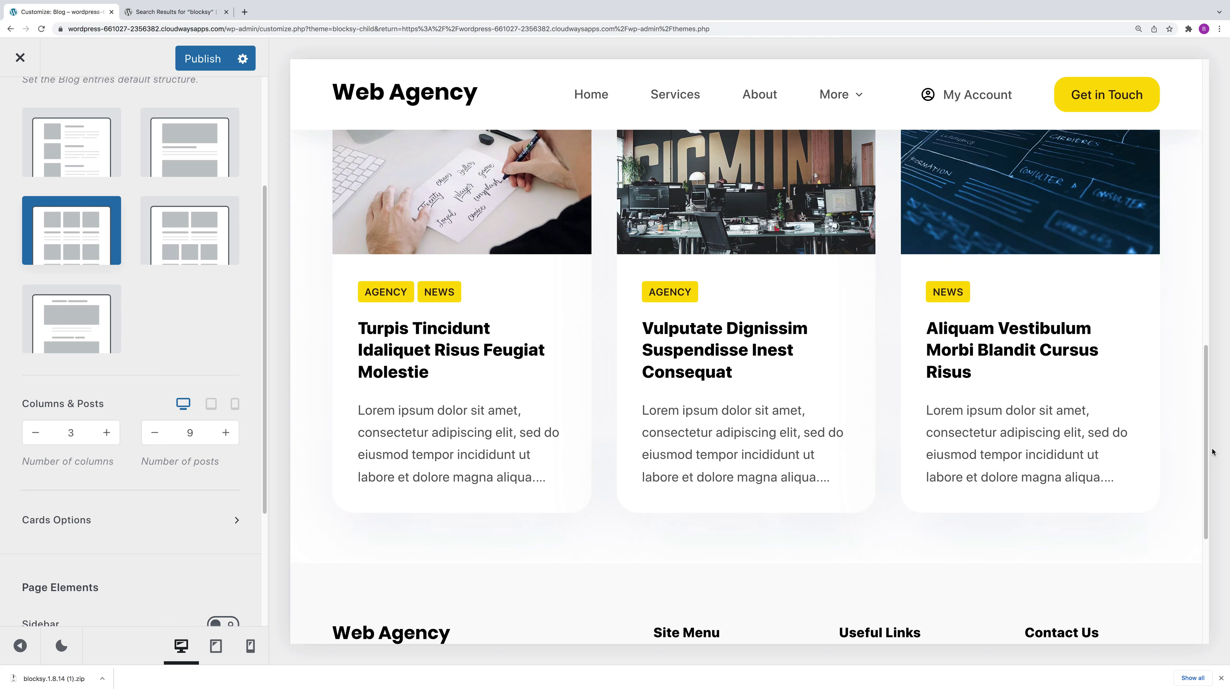
left_click_drag(1206, 410, 1192, 225)
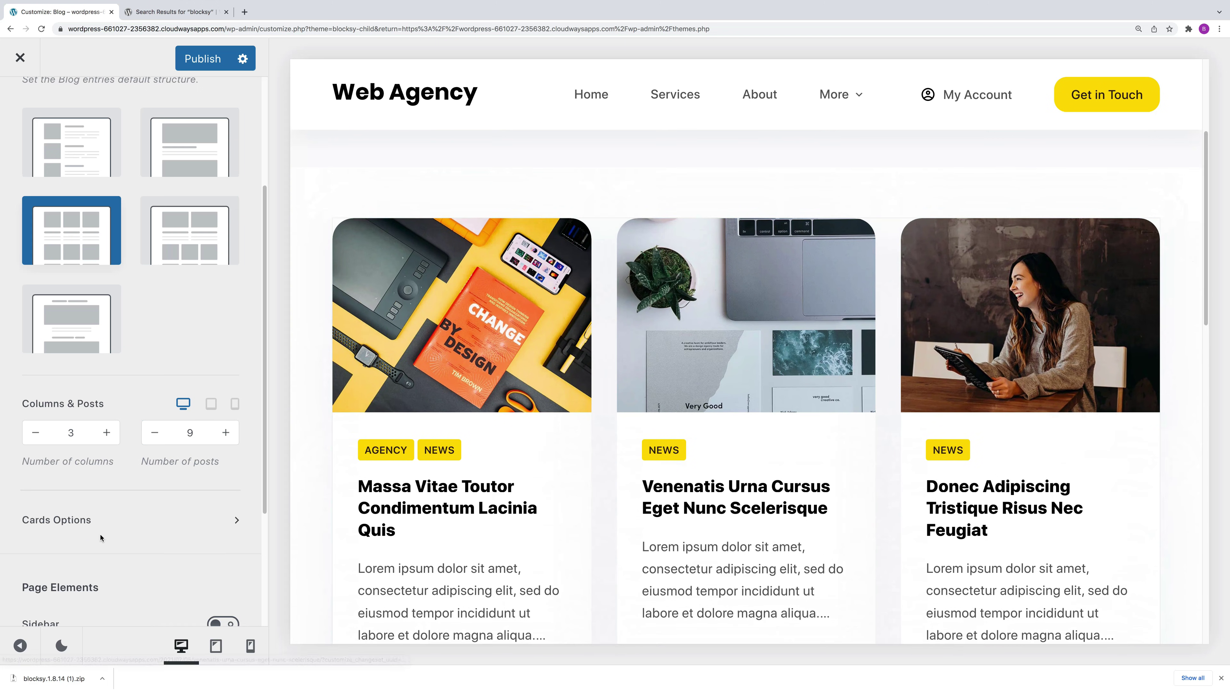
scroll(168, 528, "down", 1)
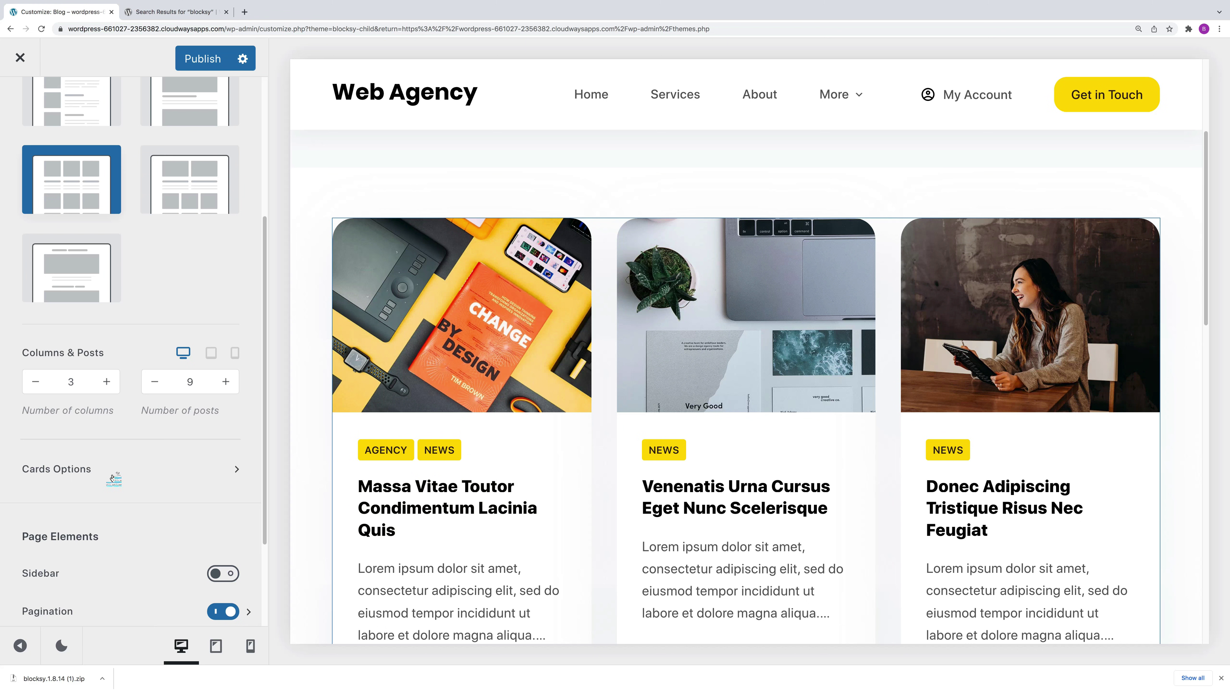
Step: Open blog Cards Options, move the Title to the top and back, and check its heading tag
left_click(98, 469)
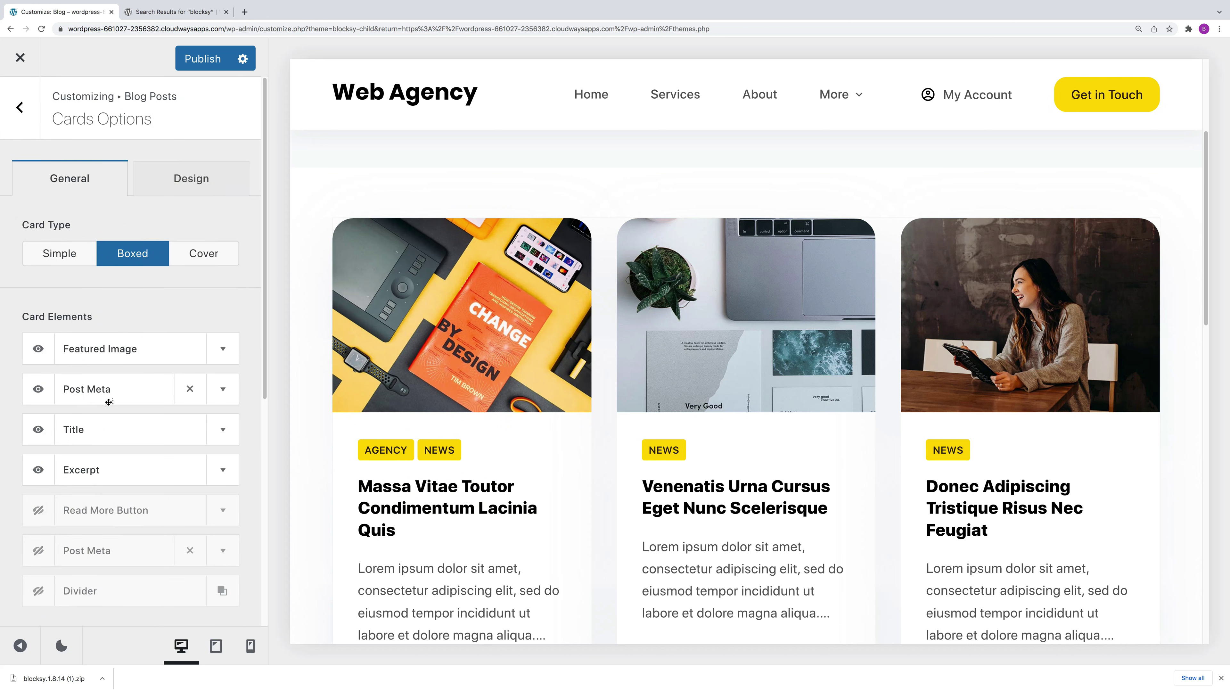
left_click_drag(99, 429, 106, 335)
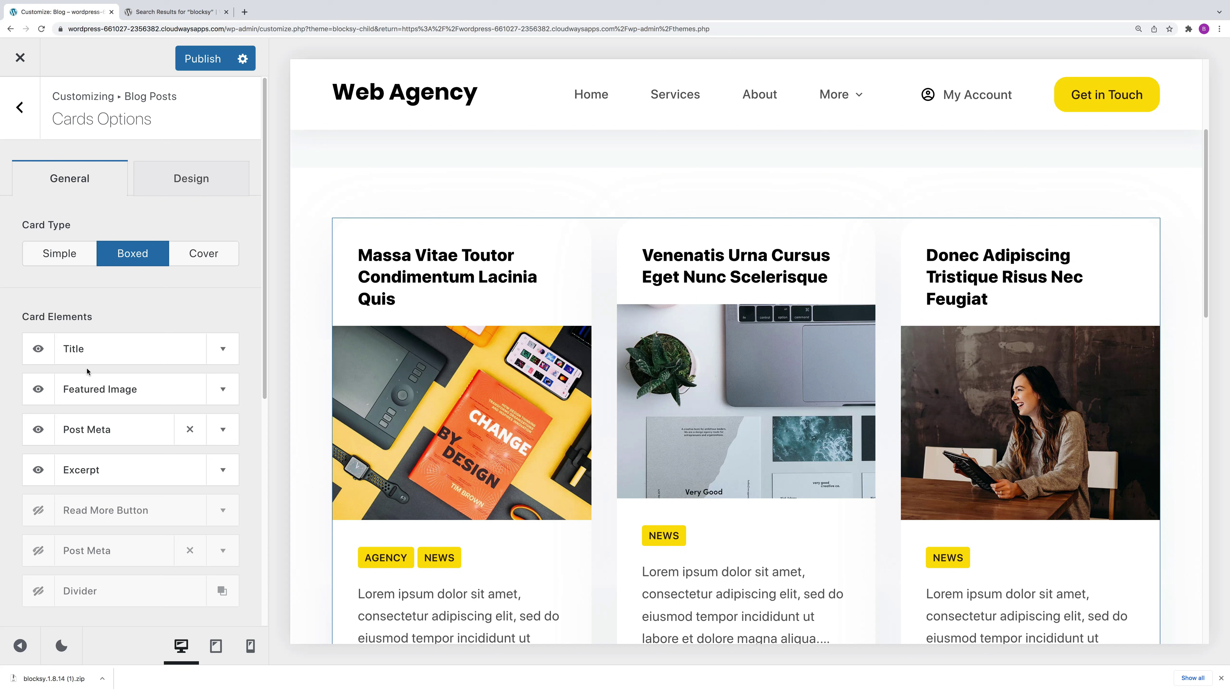
left_click_drag(92, 345, 106, 415)
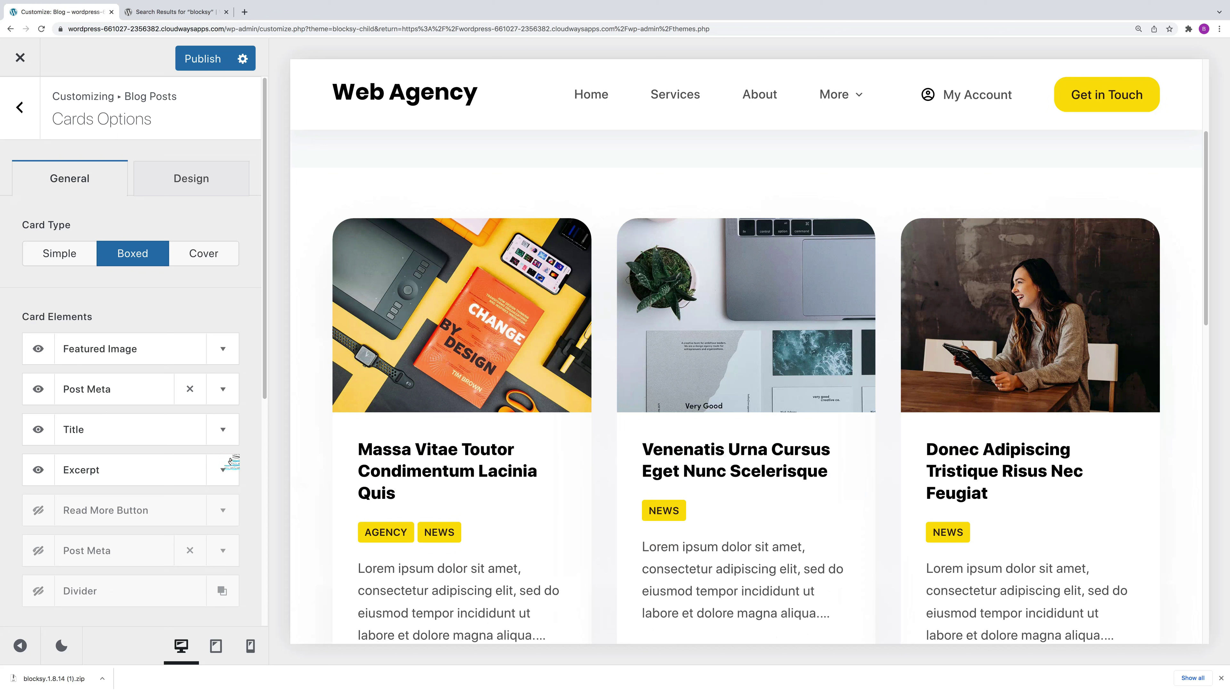
left_click(224, 430)
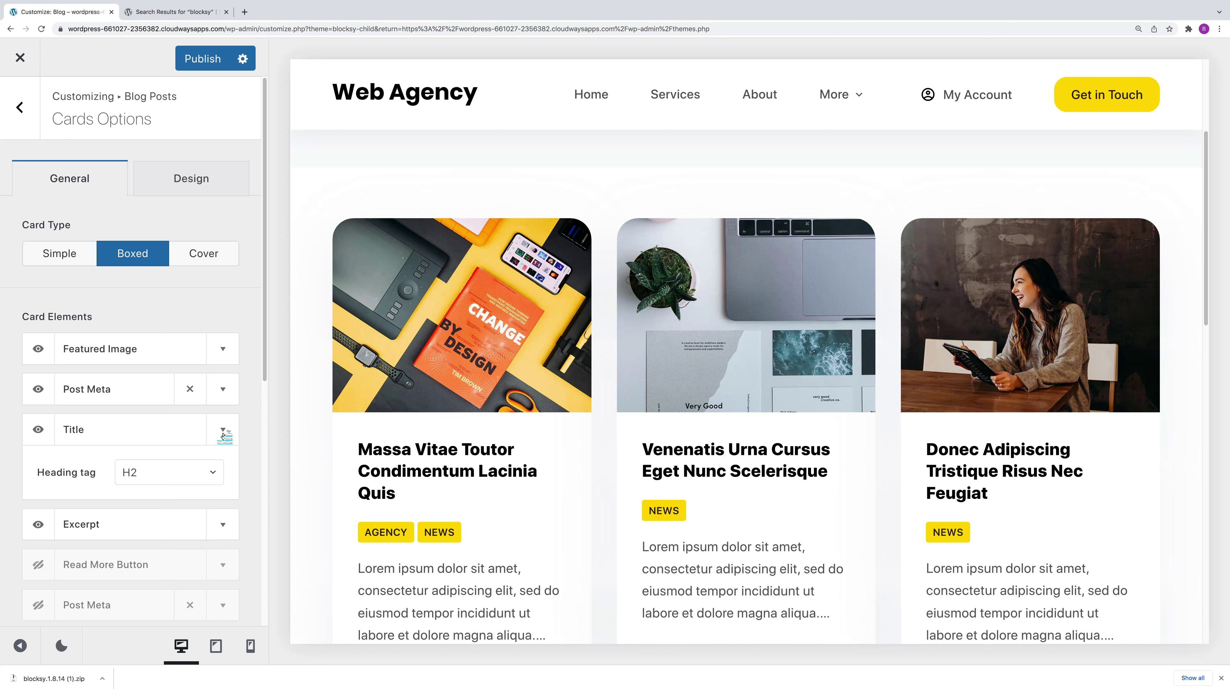
left_click(223, 431)
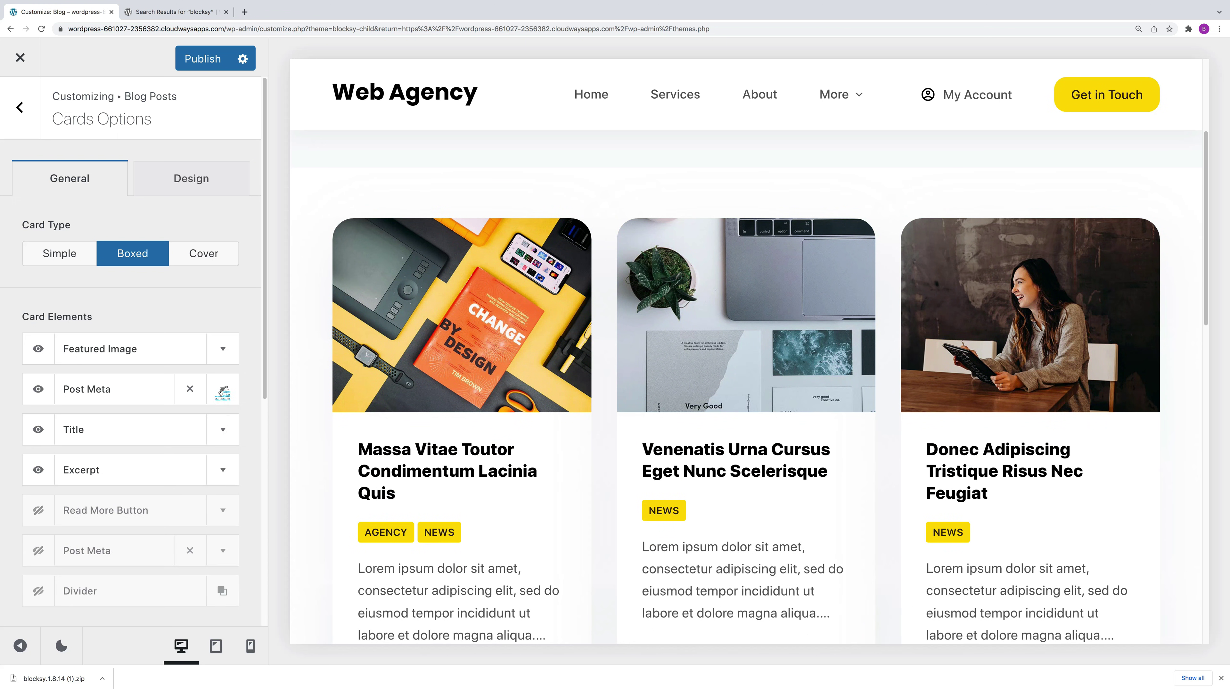
Step: Expand Post Meta and try the author, leaving author and published date hidden
left_click(223, 391)
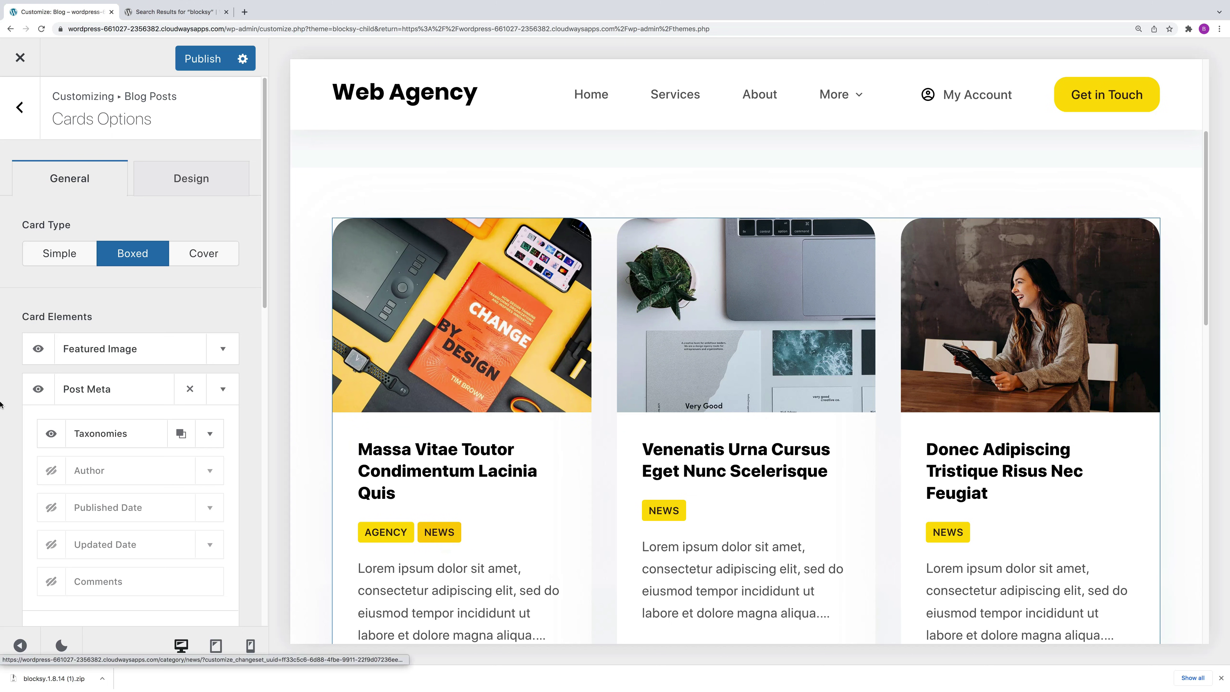
left_click(52, 471)
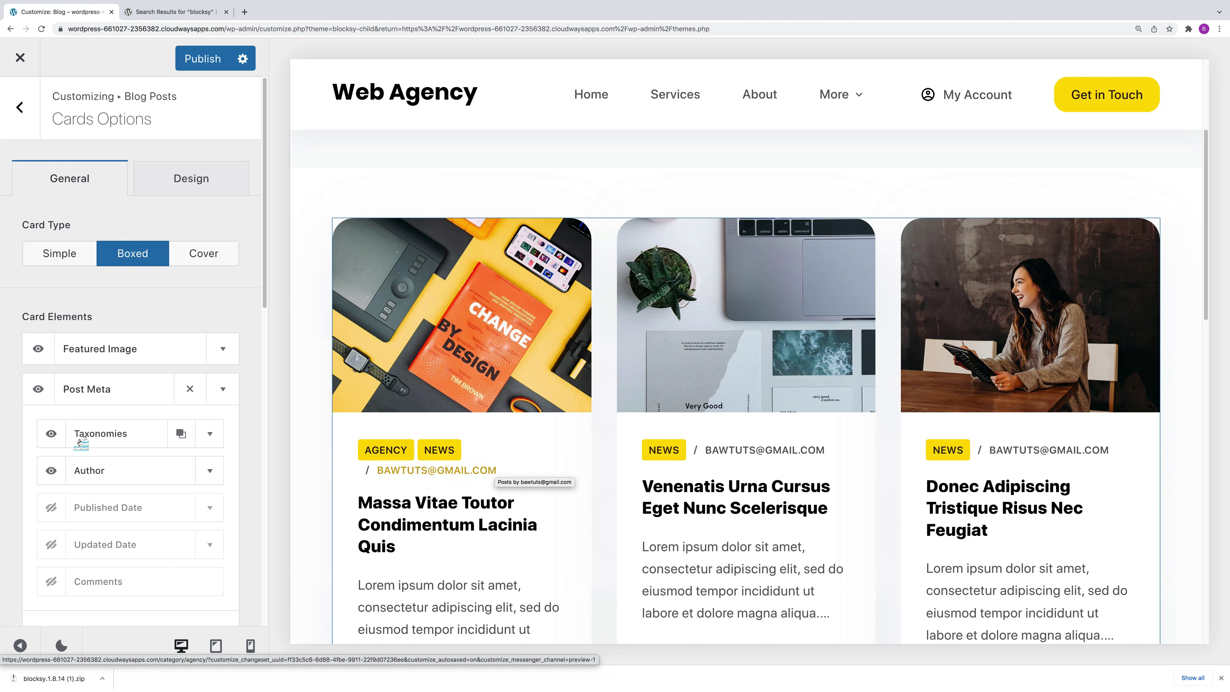
left_click(57, 468)
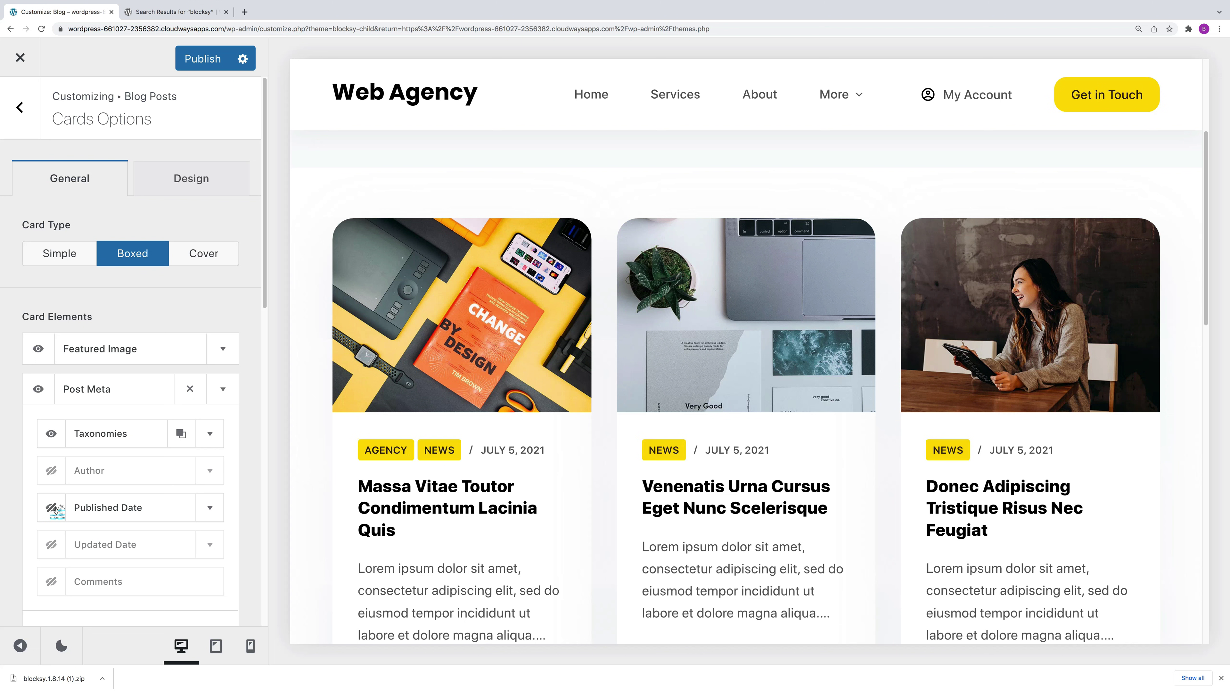
left_click(53, 508)
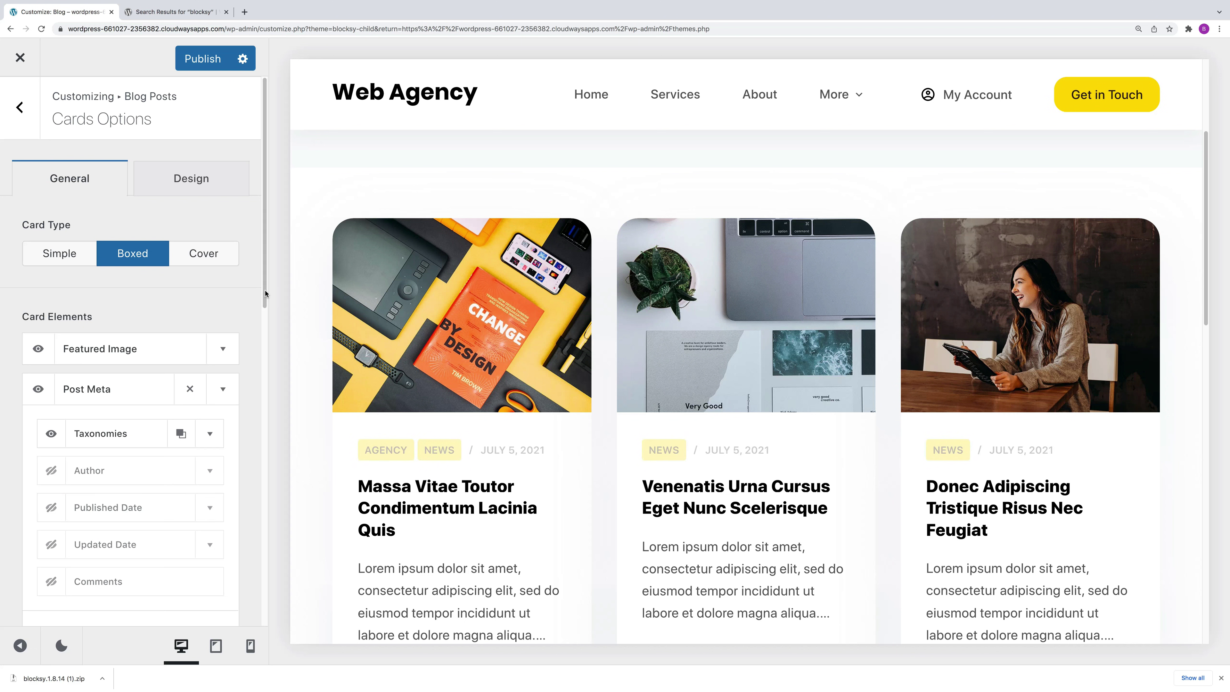
scroll(252, 339, "down", 3)
scroll(260, 357, "down", 5)
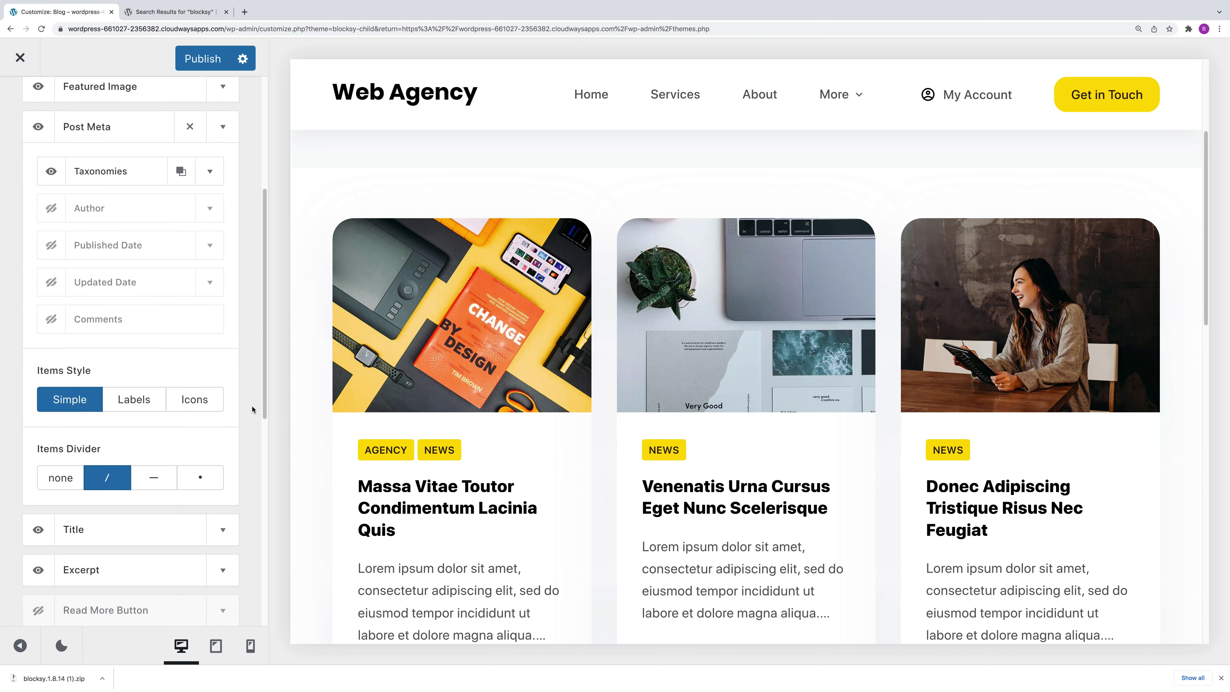
scroll(242, 263, "up", 8)
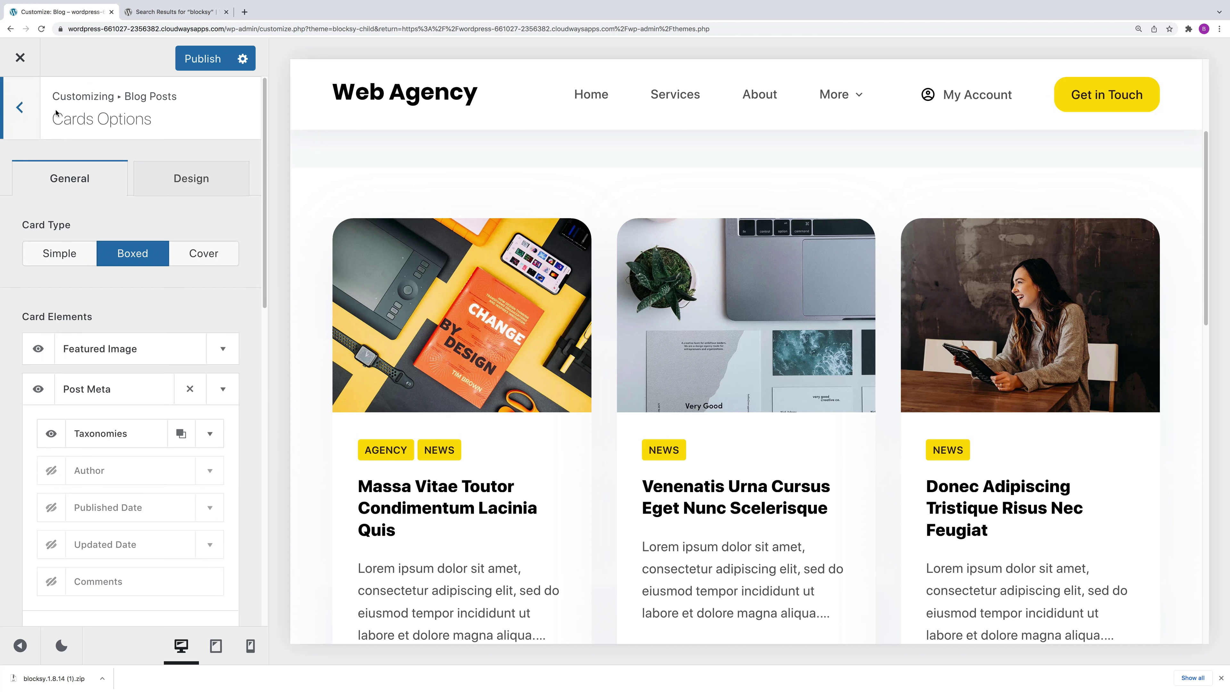
Step: Review the Cards Options Design tab, then go back to the main Customizer sections
left_click(181, 183)
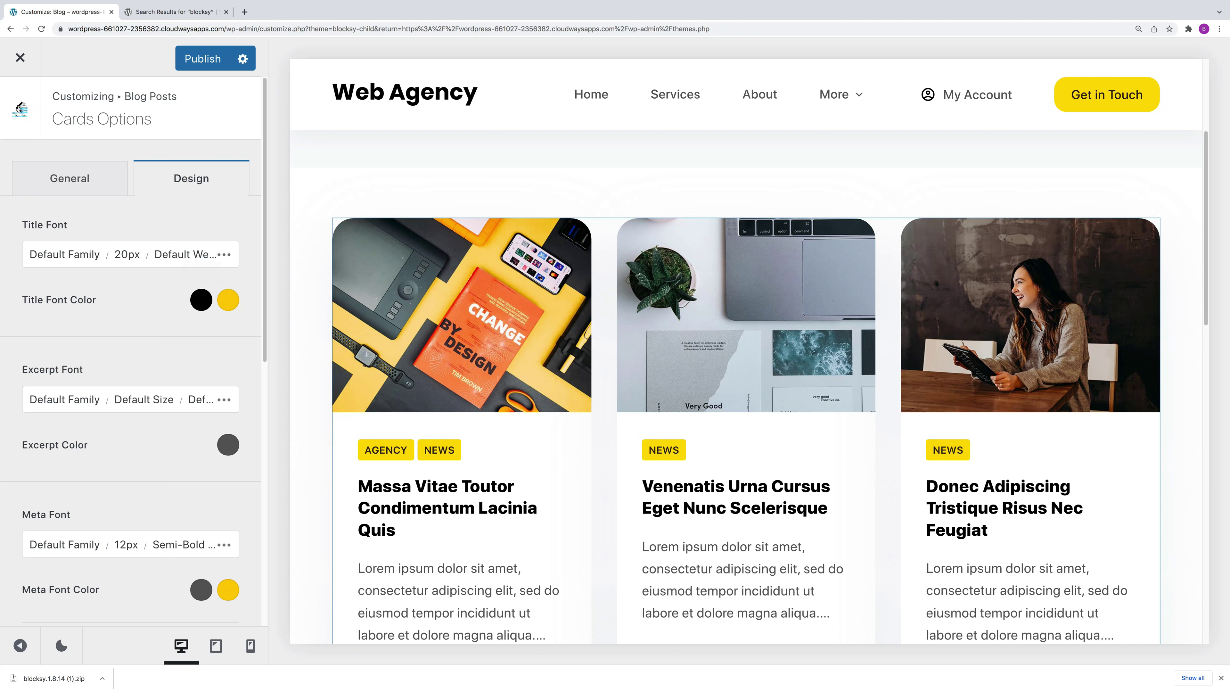
left_click(19, 107)
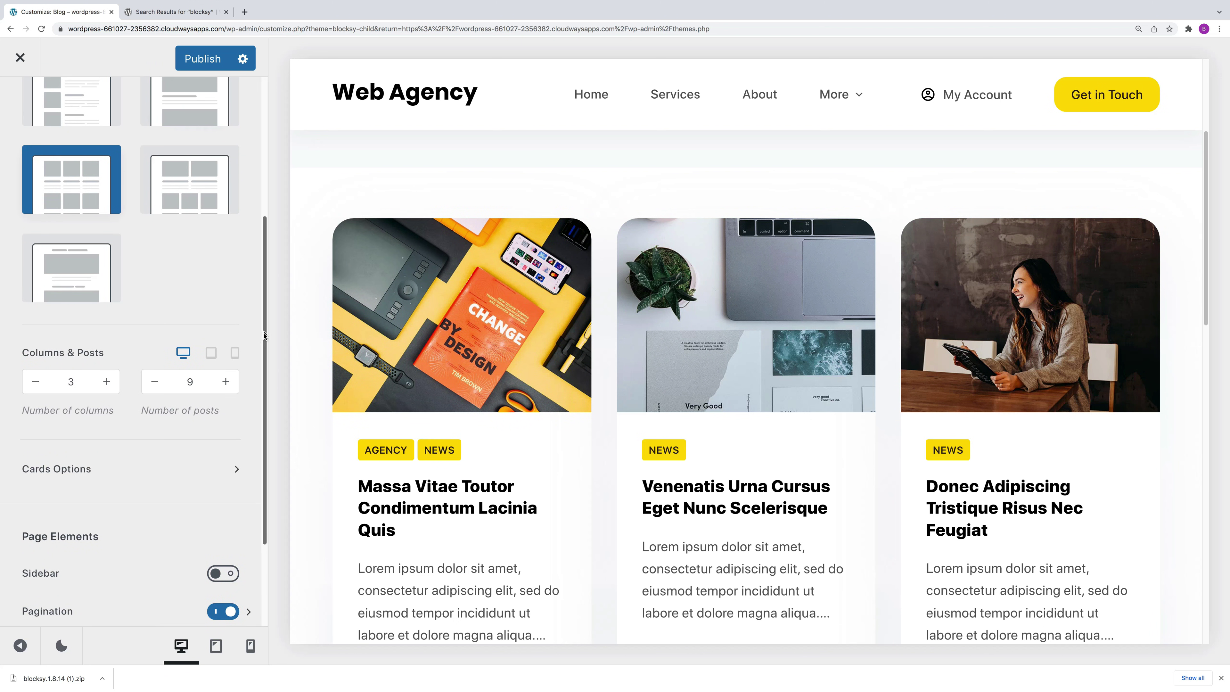
scroll(264, 334, "down", 3)
scroll(265, 313, "up", 1)
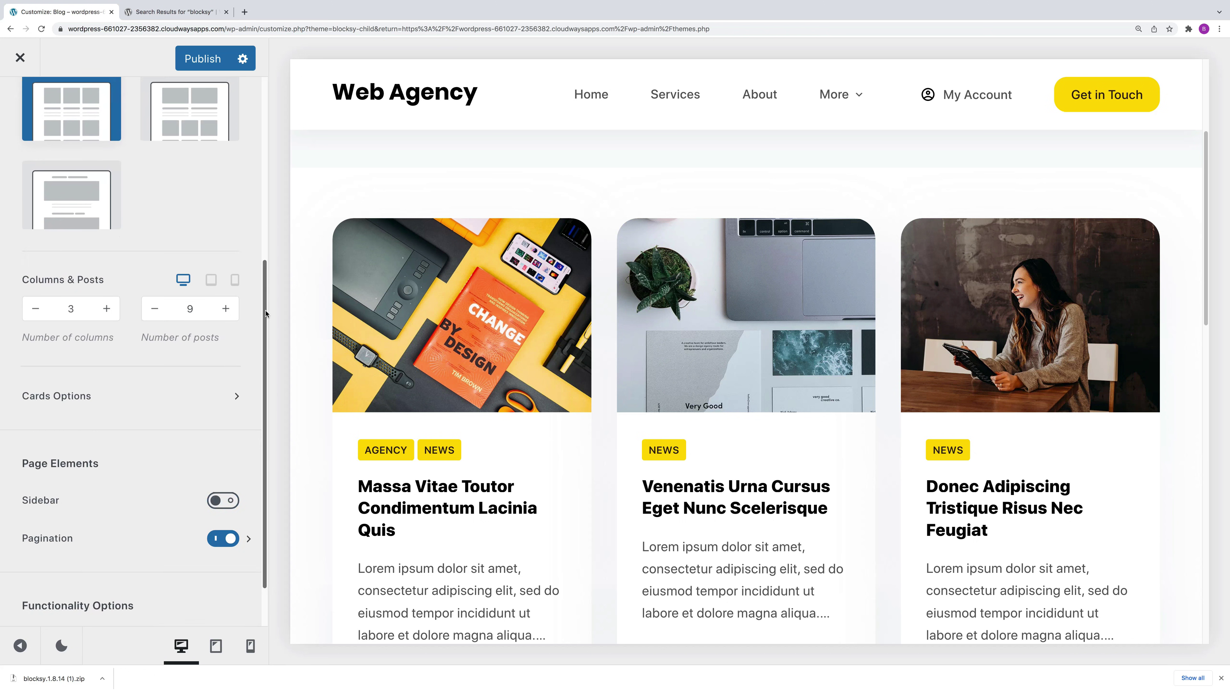
scroll(265, 313, "up", 5)
left_click(19, 108)
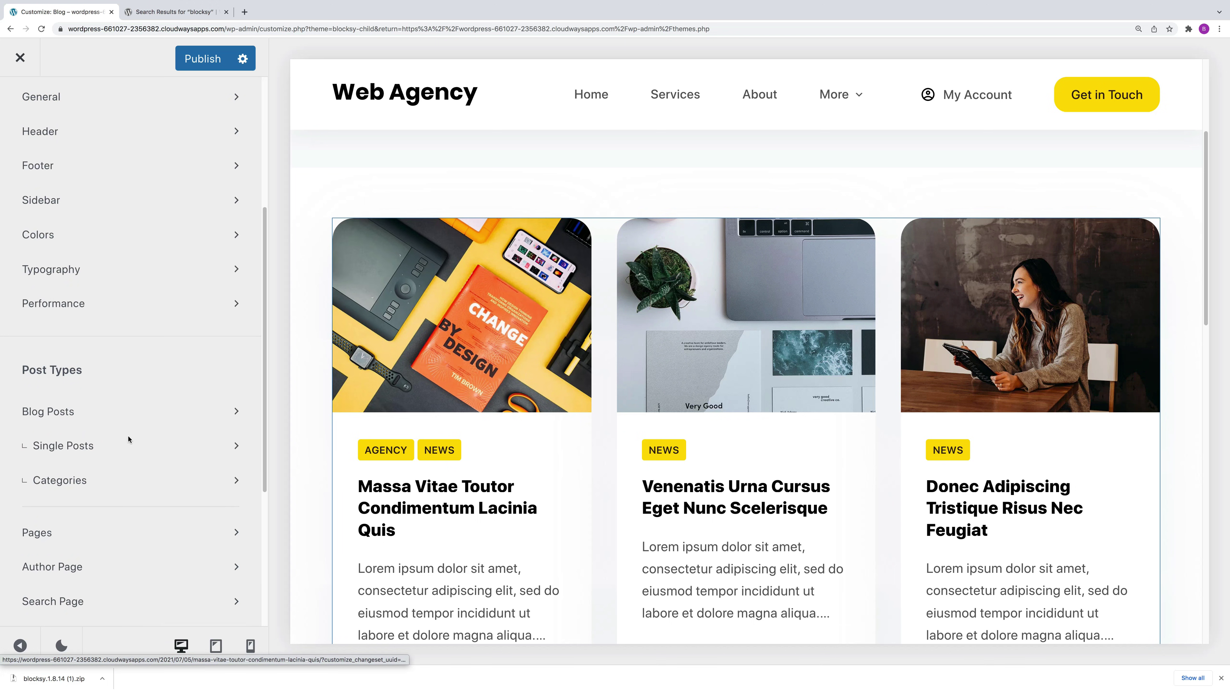
Step: In Single Posts, try normal width and a left sidebar, keeping the sidebar on the right
left_click(109, 481)
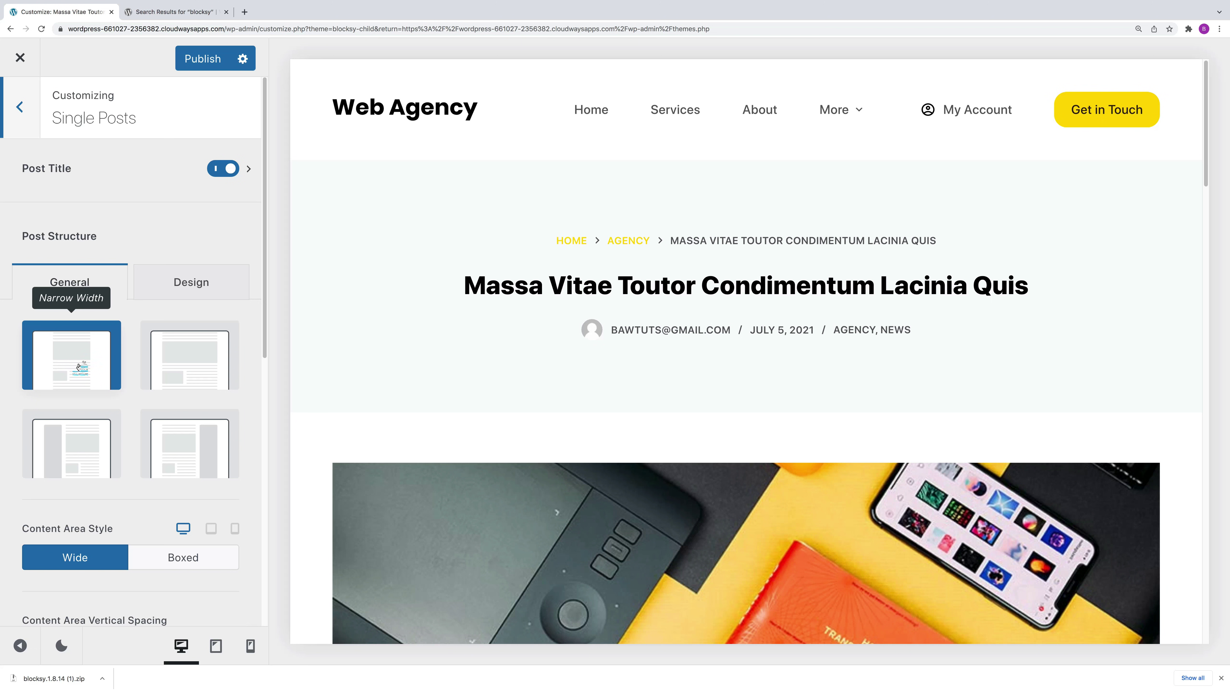
left_click(180, 363)
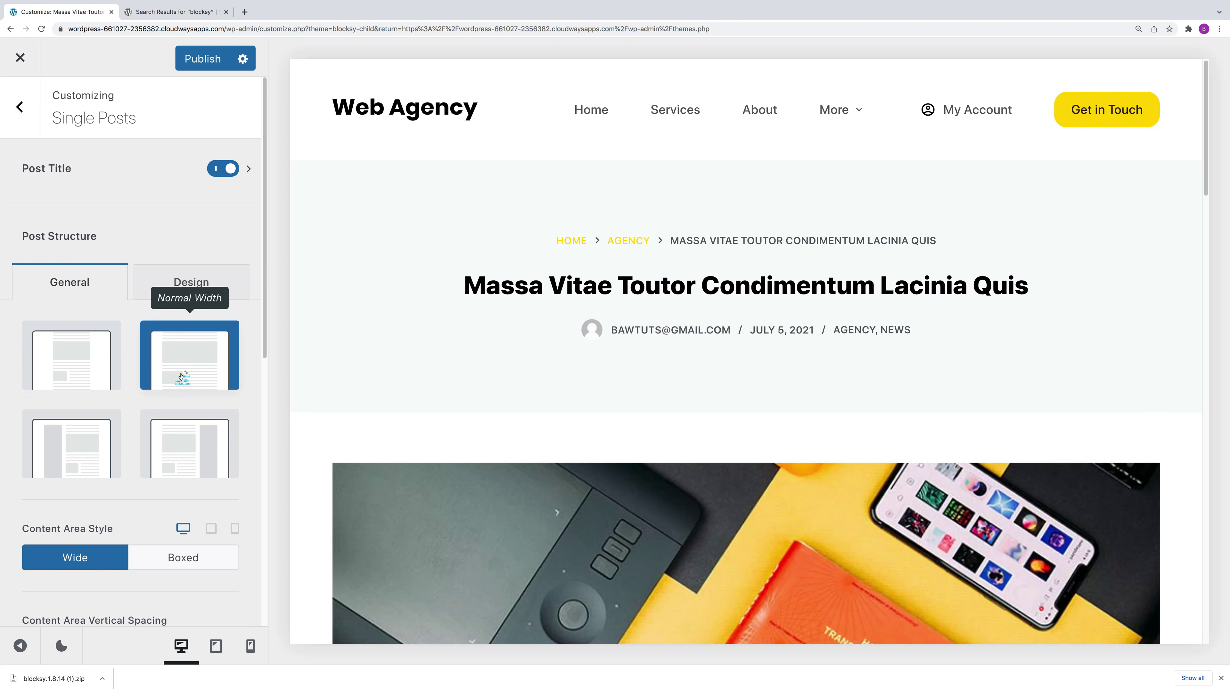
left_click(63, 443)
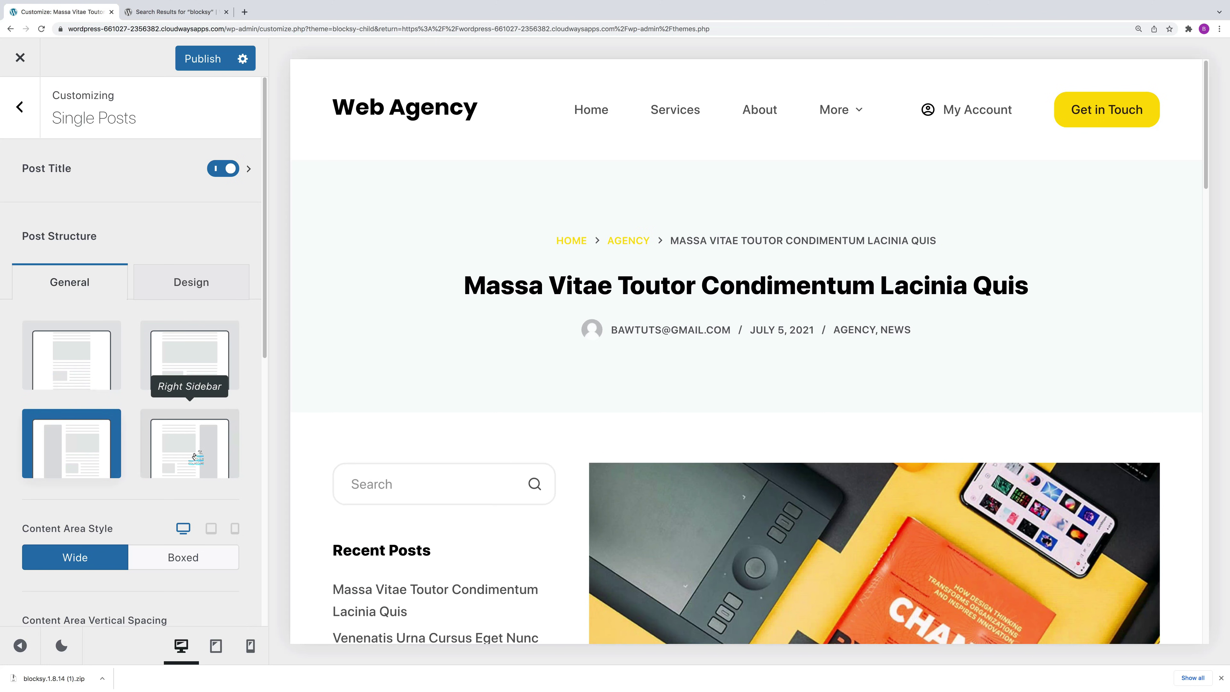
left_click(195, 457)
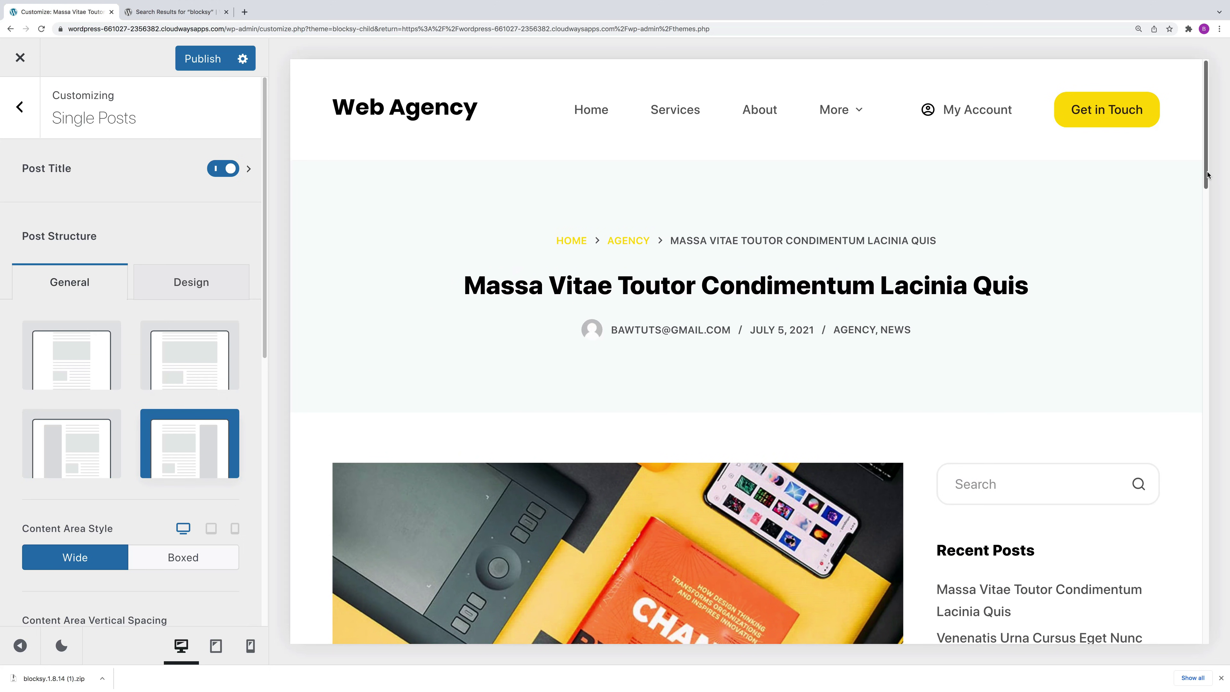
scroll(1206, 178, "down", 10)
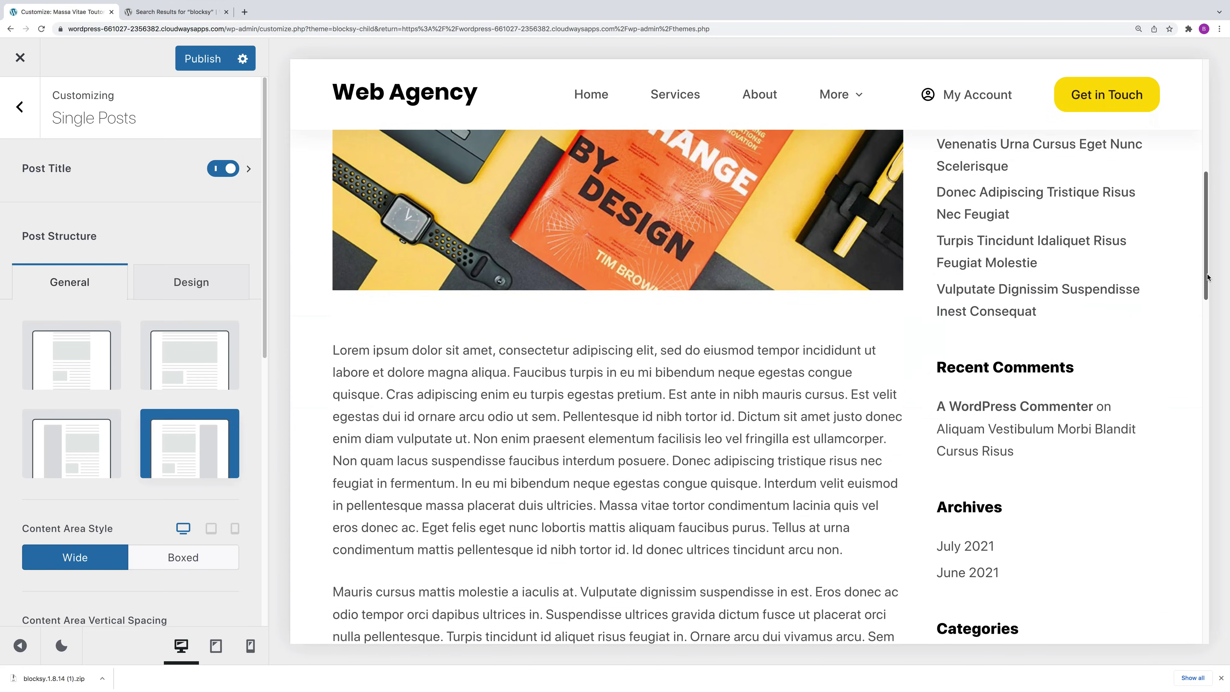
scroll(1206, 248, "up", 10)
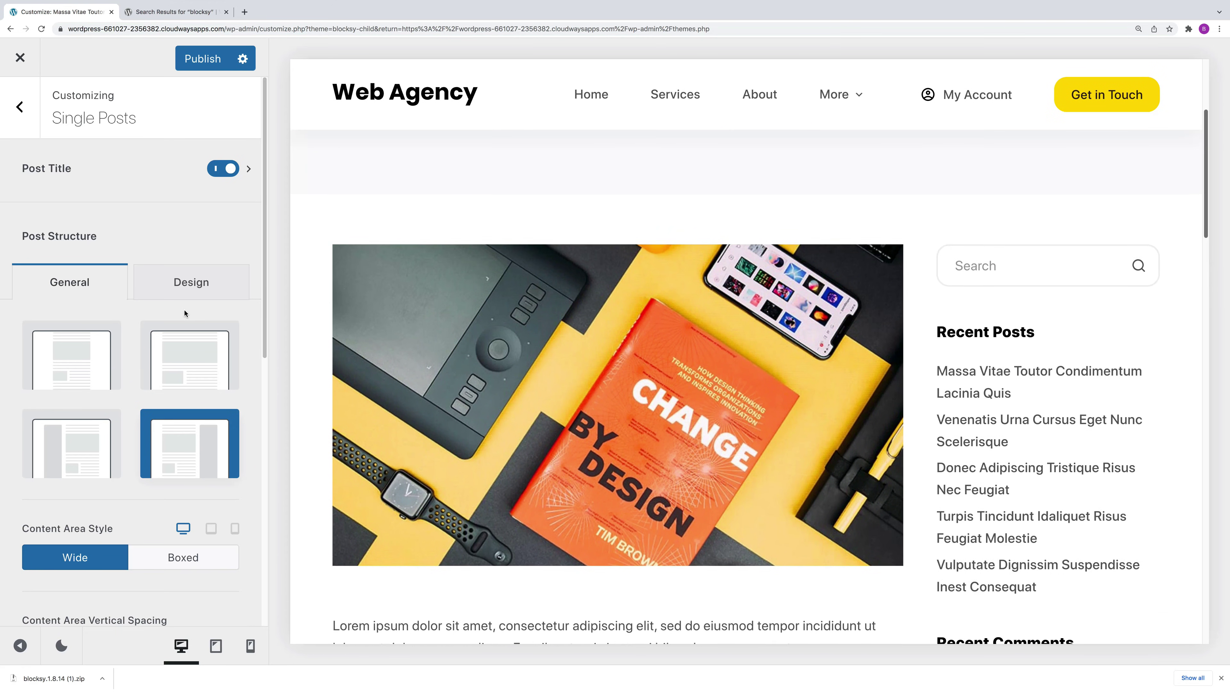
scroll(266, 346, "down", 5)
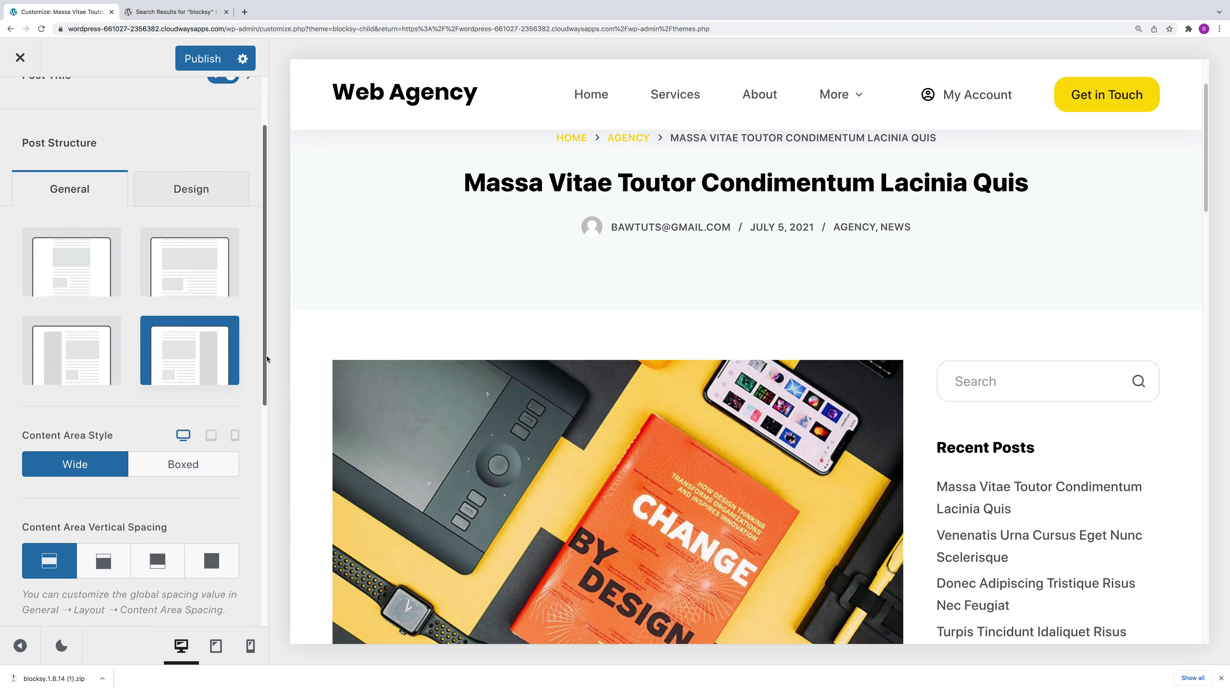
scroll(267, 375, "down", 10)
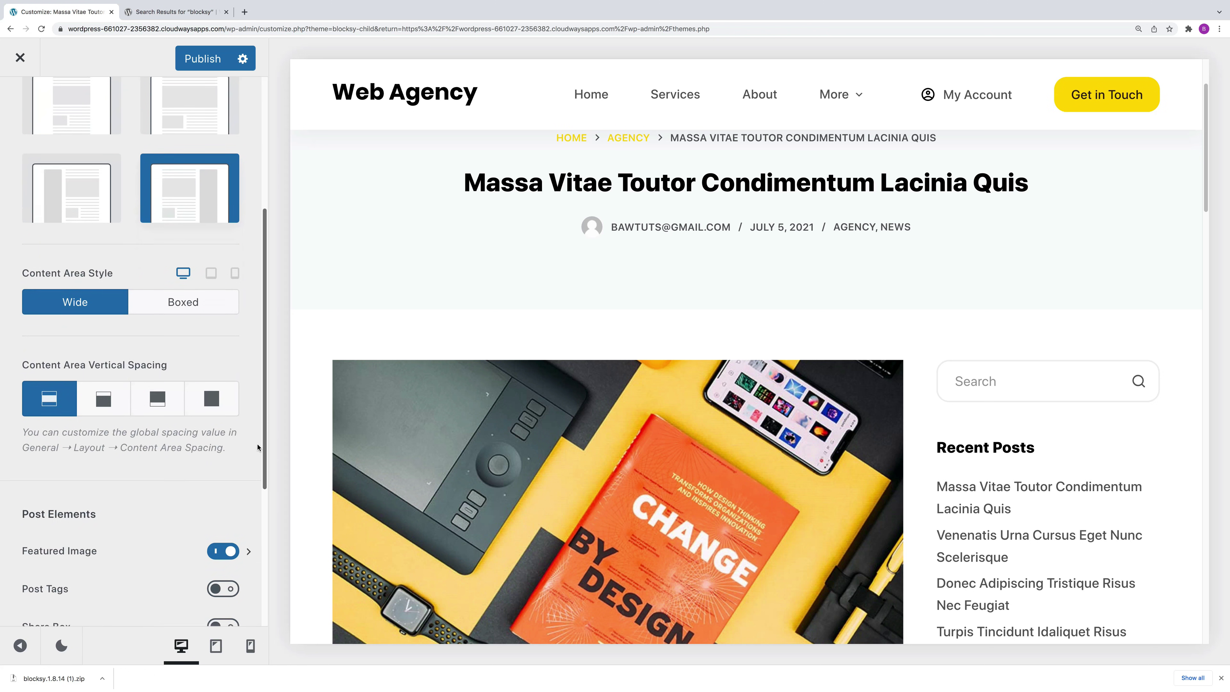
scroll(256, 507, "down", 1)
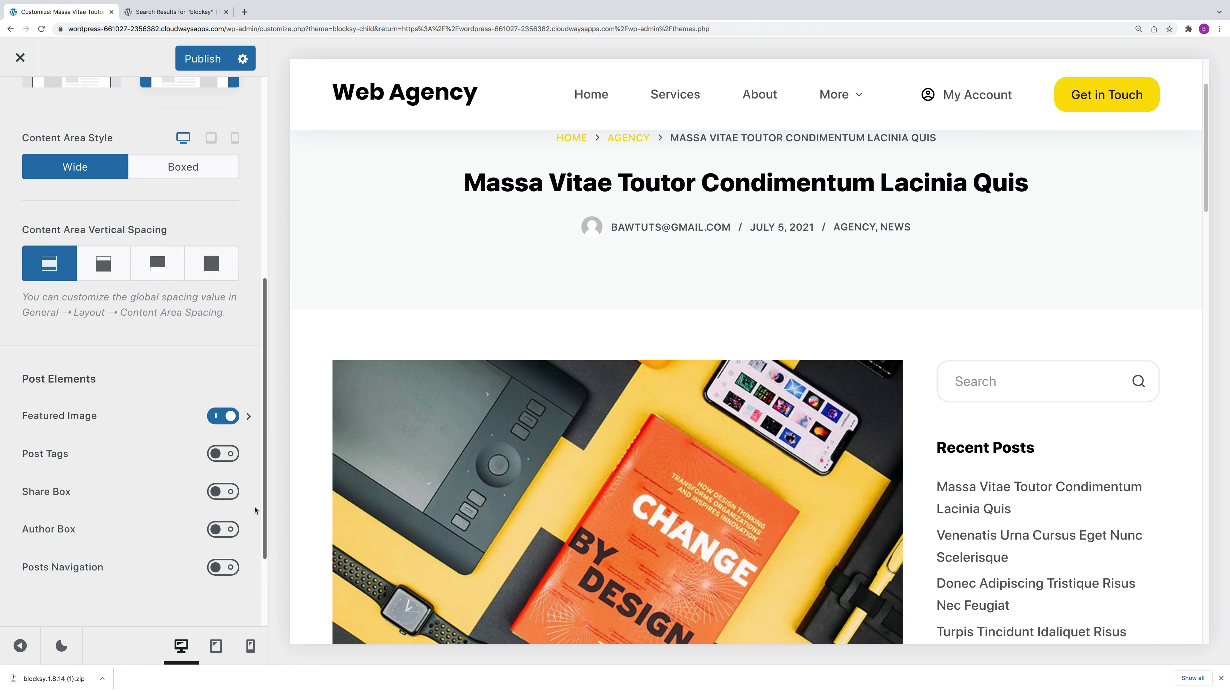
Step: Toggle the single-post featured image off and on, then open the agency category in the preview
left_click(228, 416)
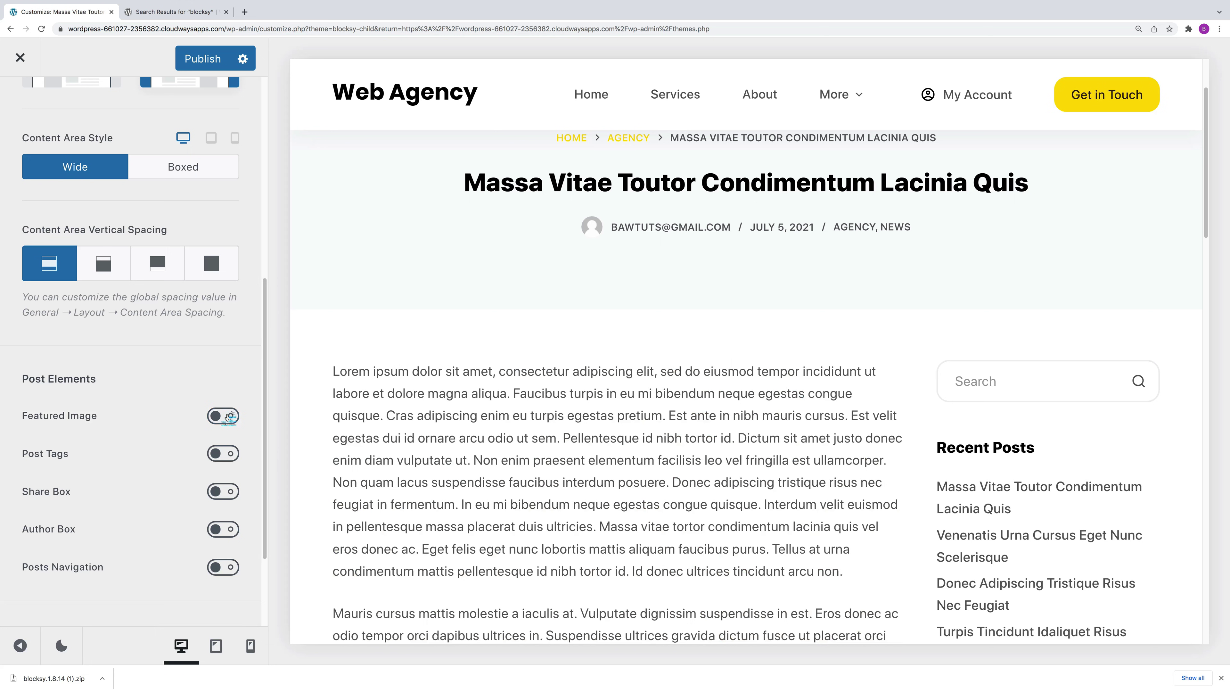
left_click(228, 416)
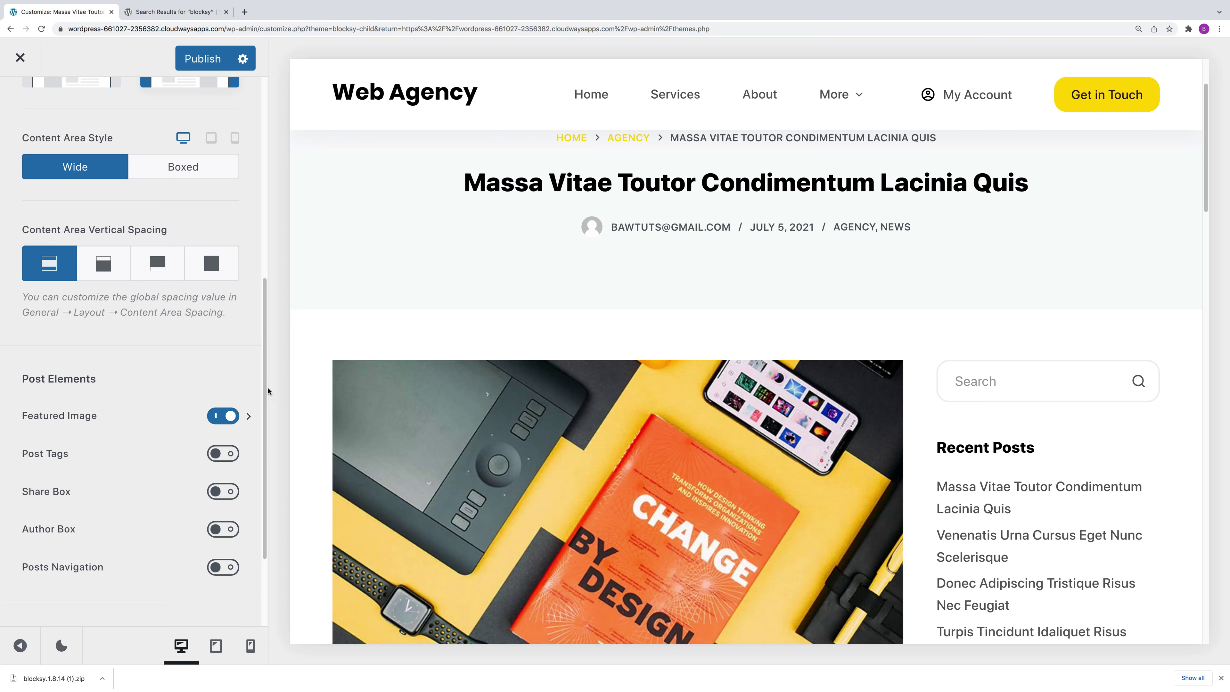
left_click(251, 418)
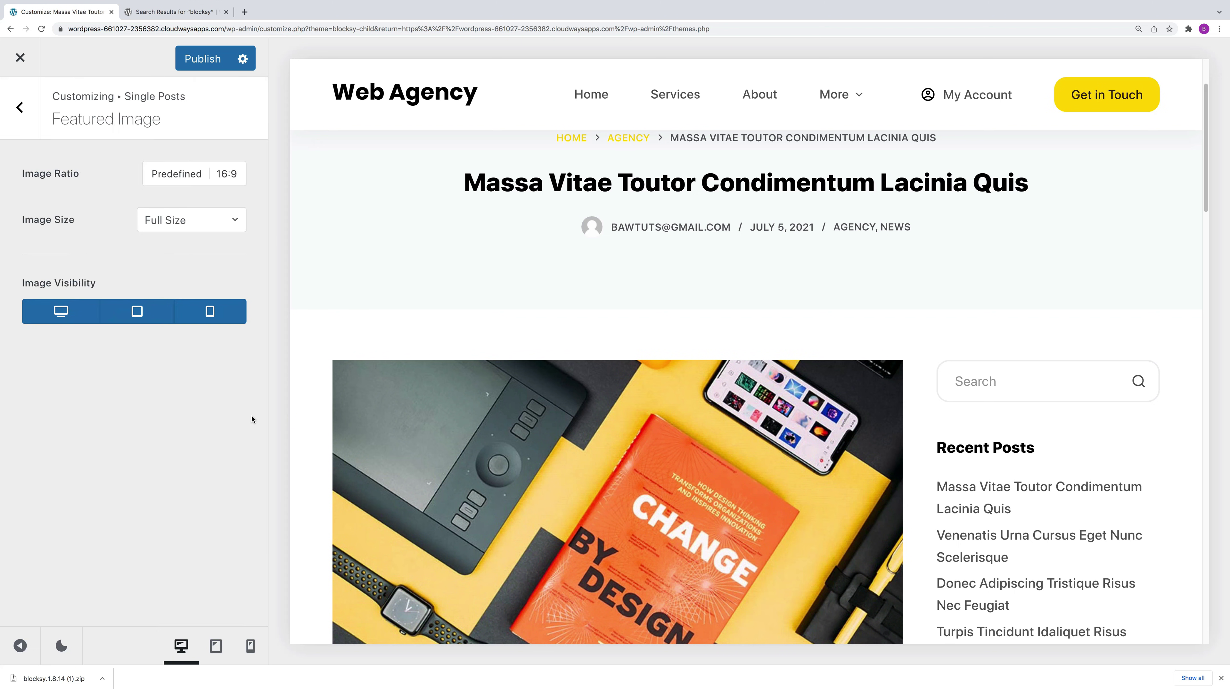
left_click(35, 89)
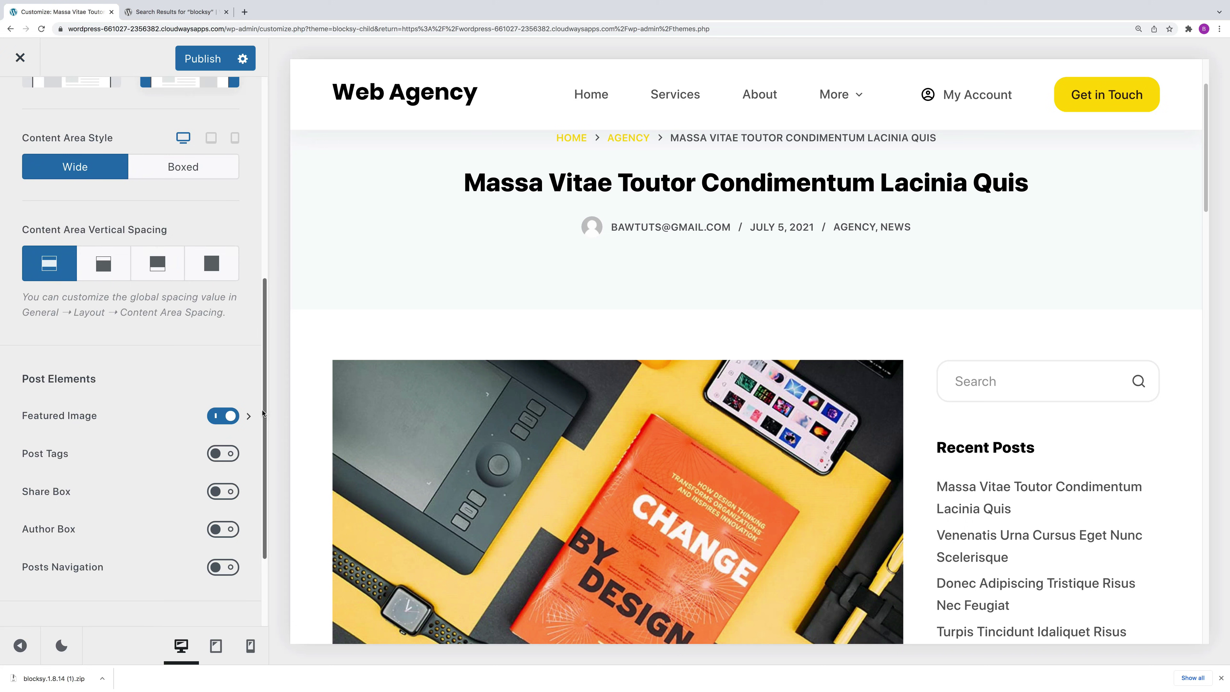
scroll(266, 416, "down", 2)
scroll(256, 250, "up", 6)
scroll(257, 250, "up", 3)
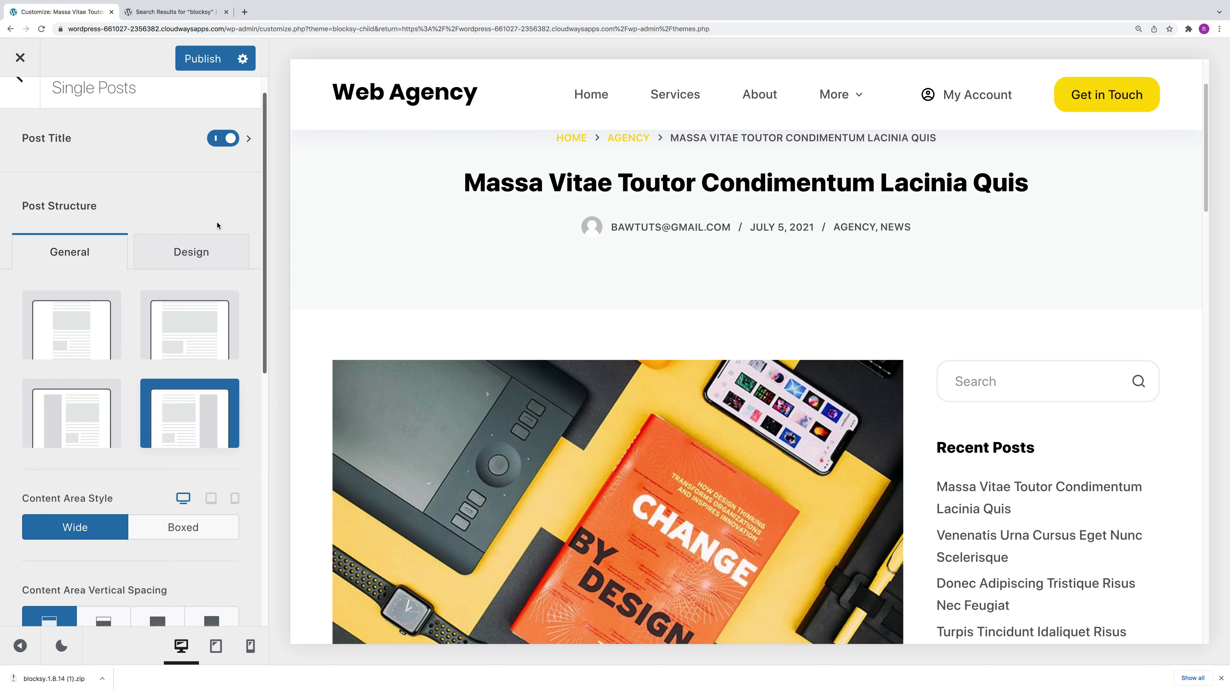
scroll(247, 200, "up", 1)
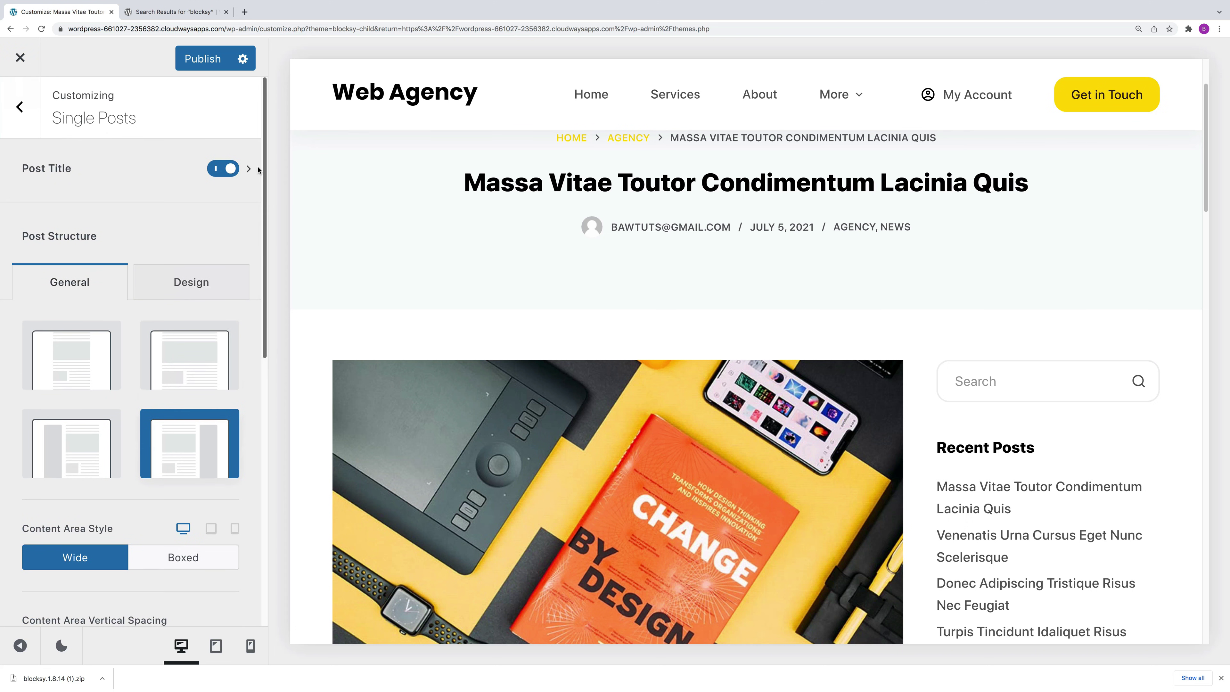
left_click(21, 109)
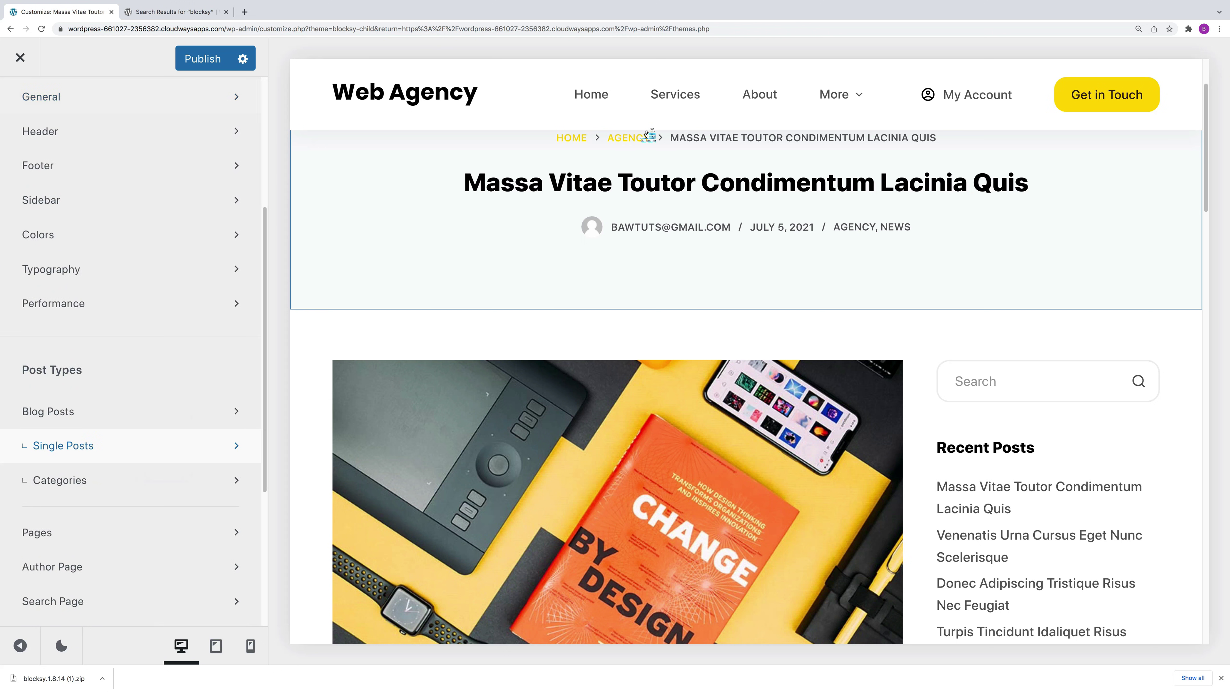
left_click(630, 139)
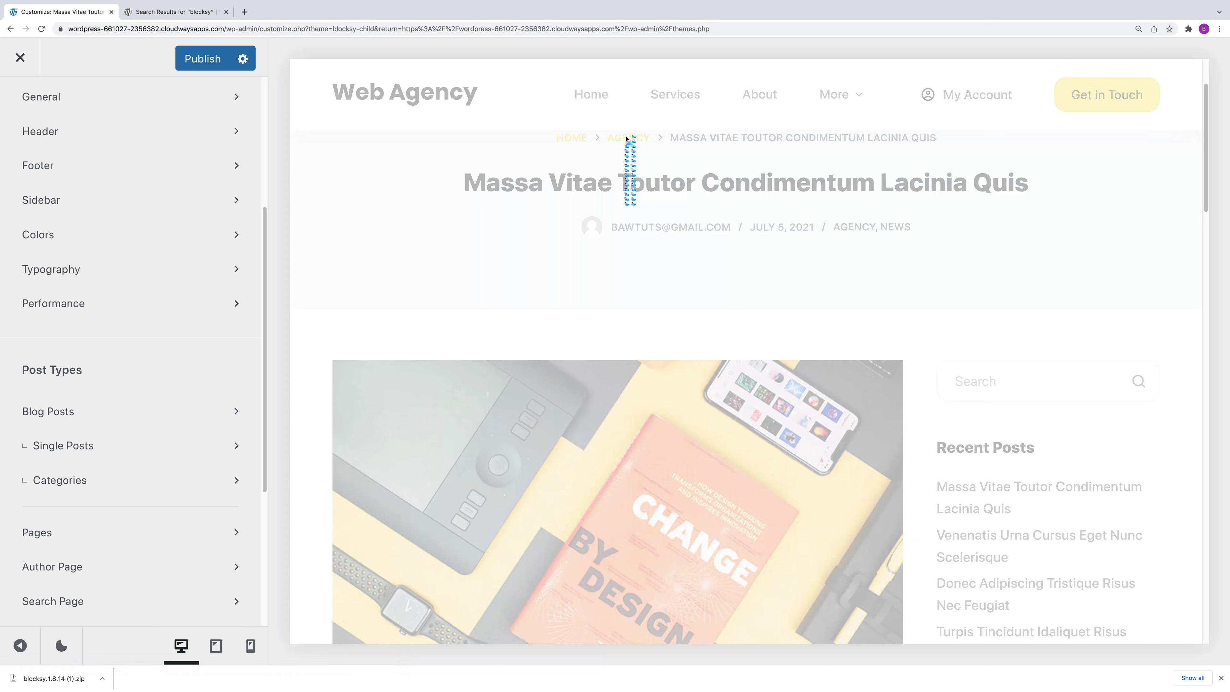
Step: Try Simple and Classic for category archives, then set a three-column Grid layout
left_click(82, 486)
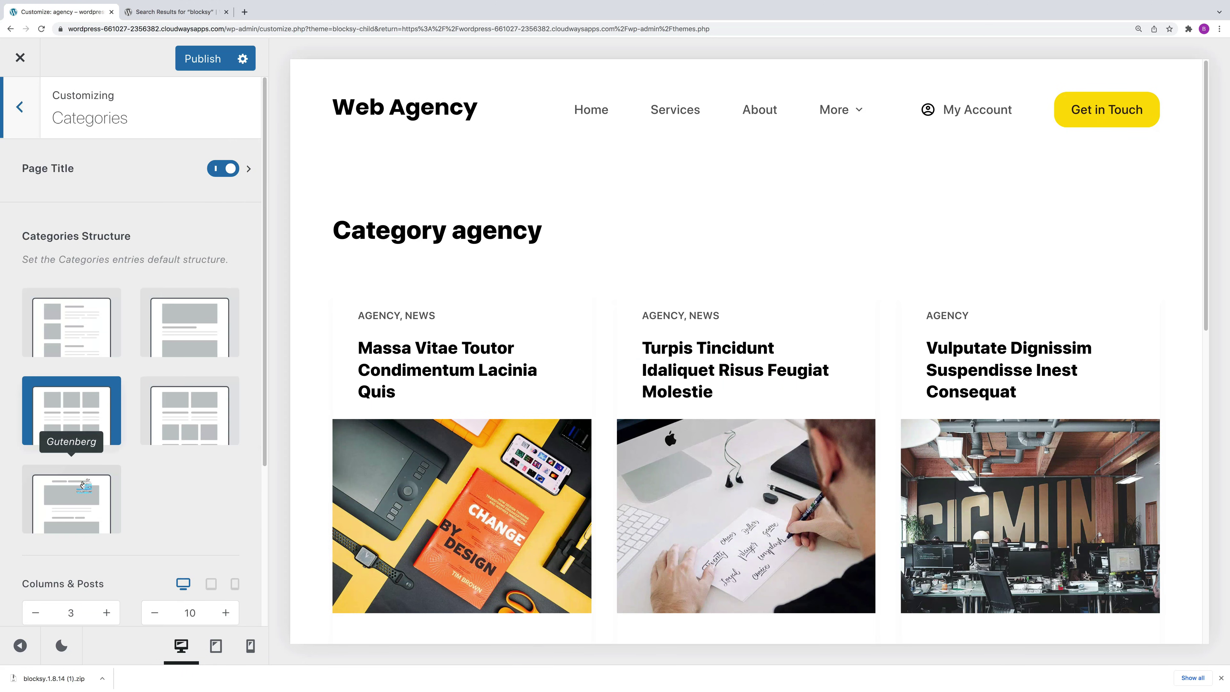
left_click(77, 345)
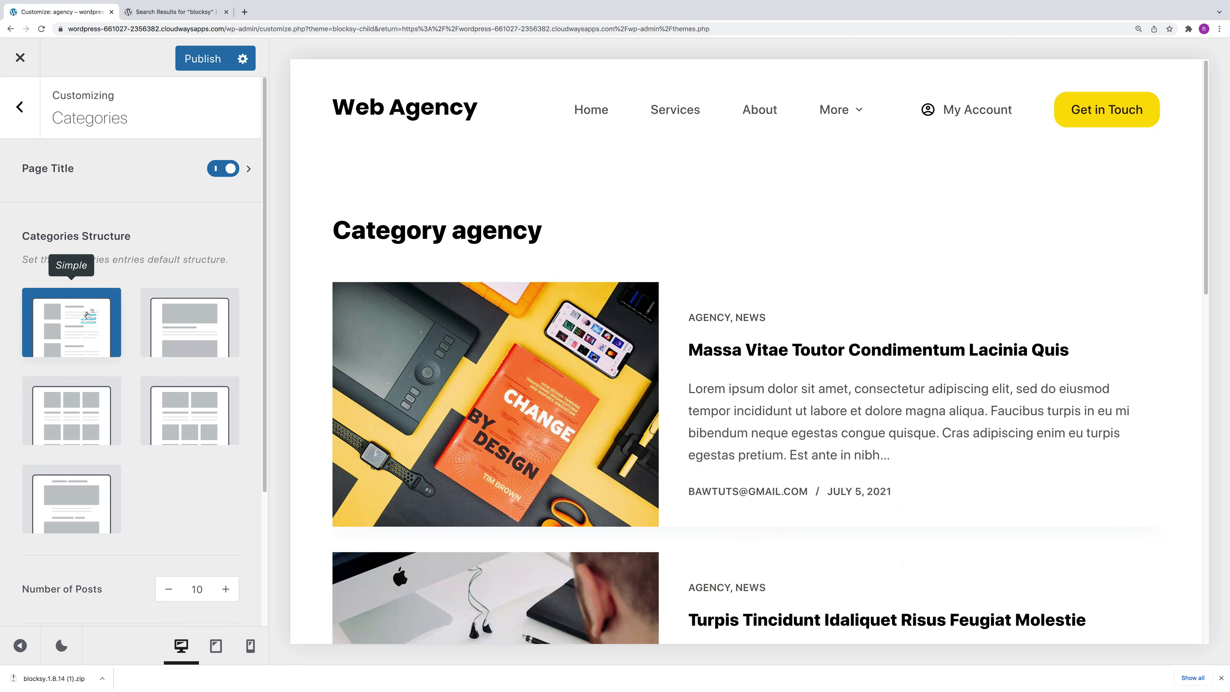
left_click(202, 332)
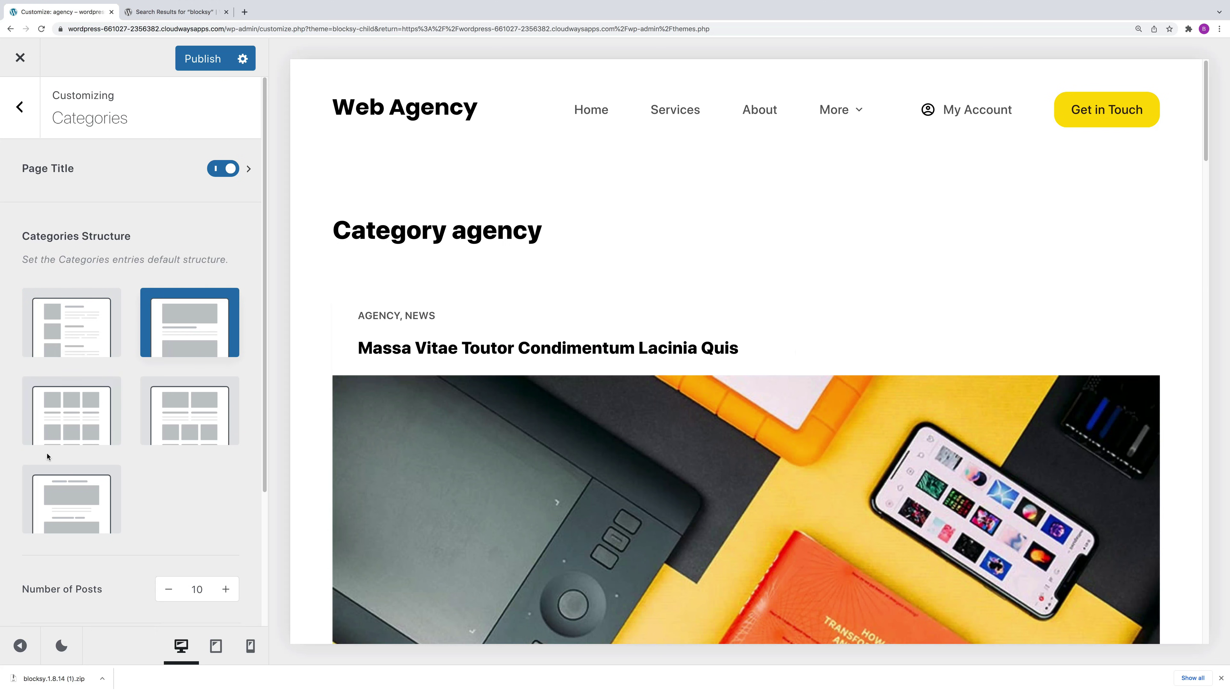
left_click(47, 418)
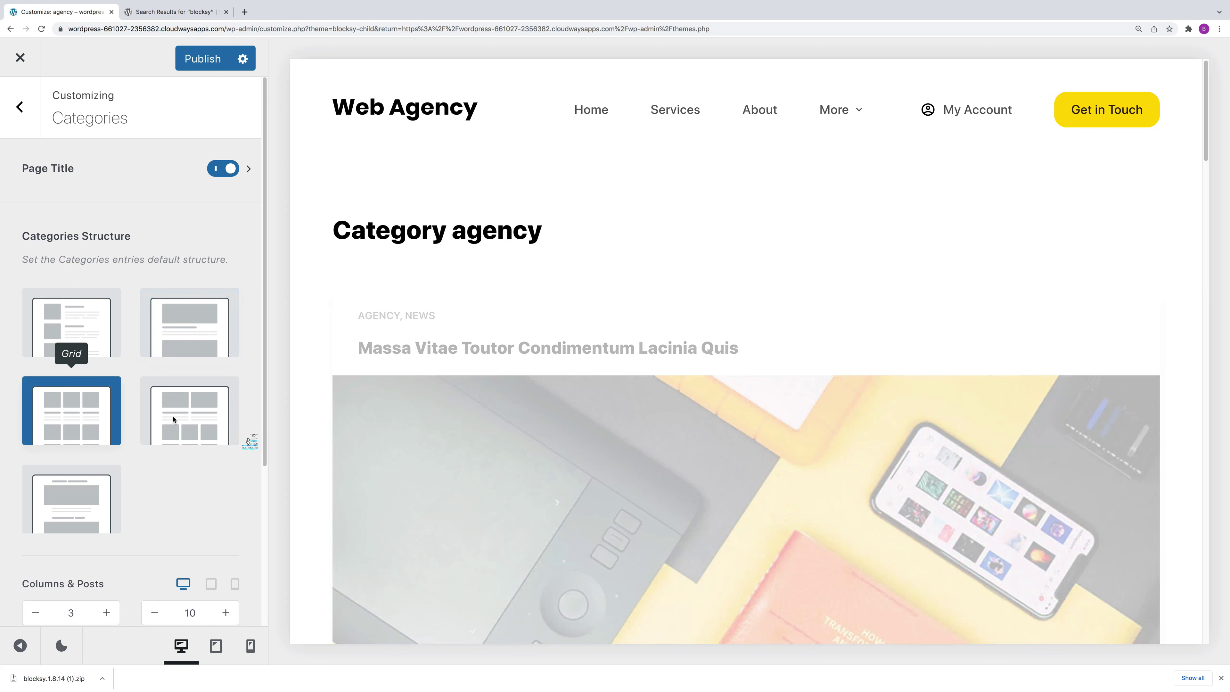
left_click_drag(266, 417, 261, 539)
Step: Check the category Cards Options post meta, then return to the main sections list
left_click(160, 535)
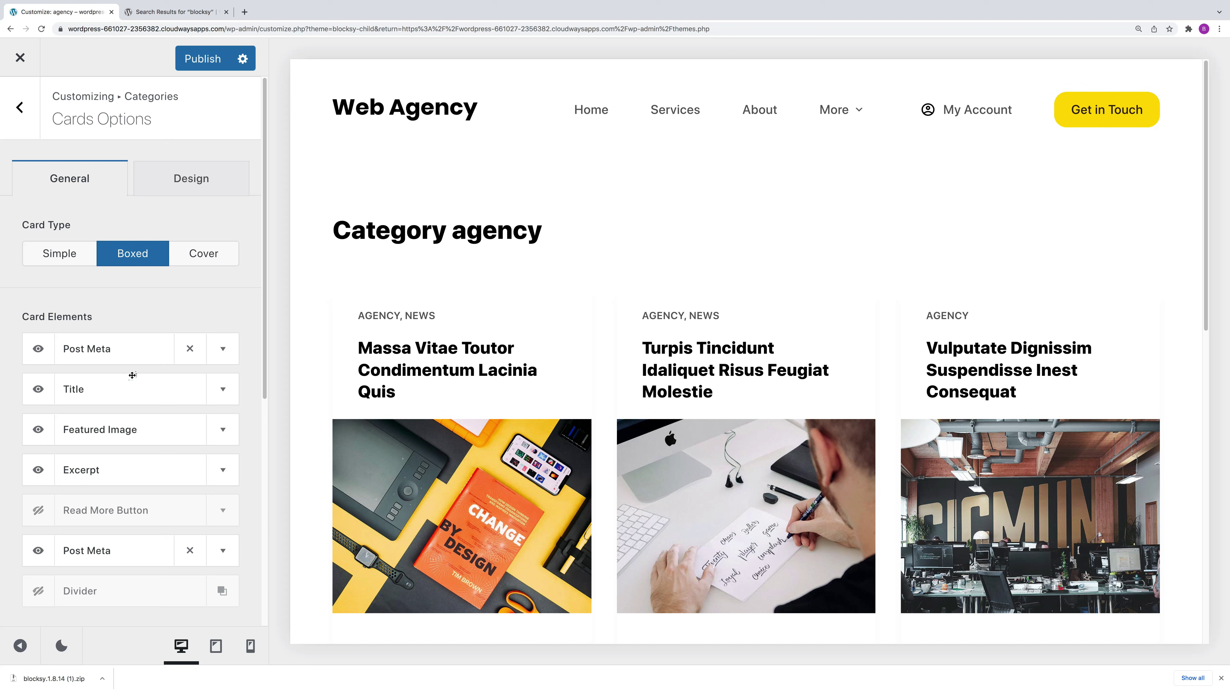
left_click(218, 349)
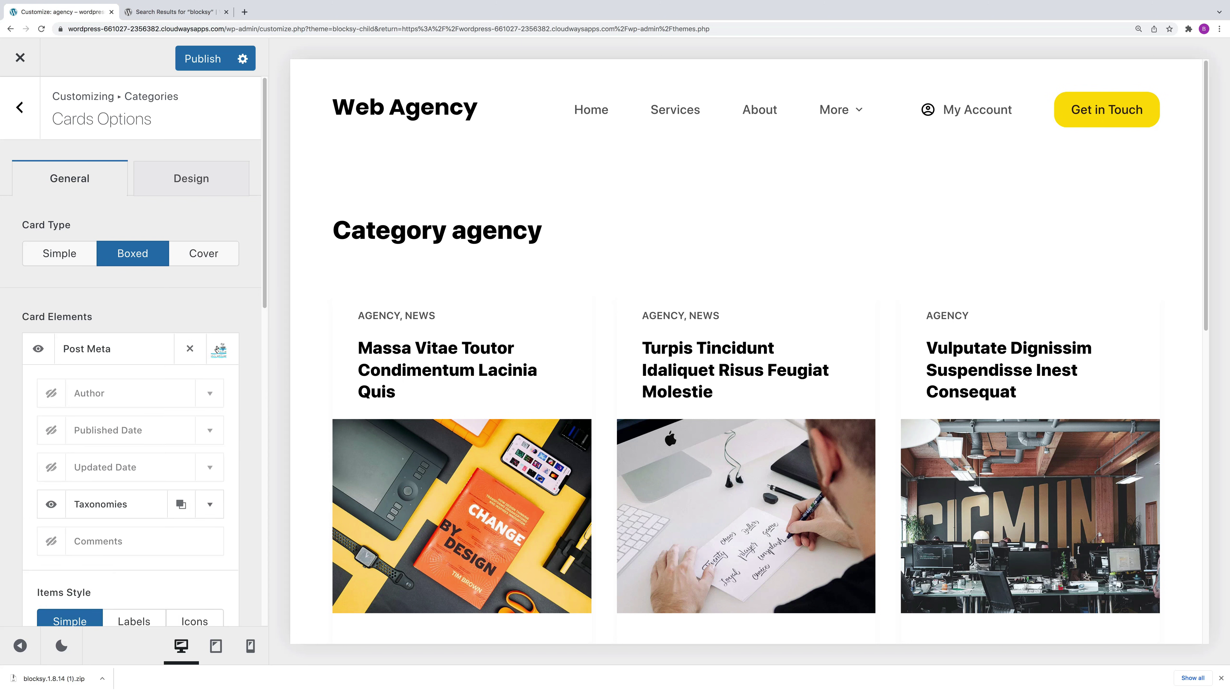
left_click(217, 349)
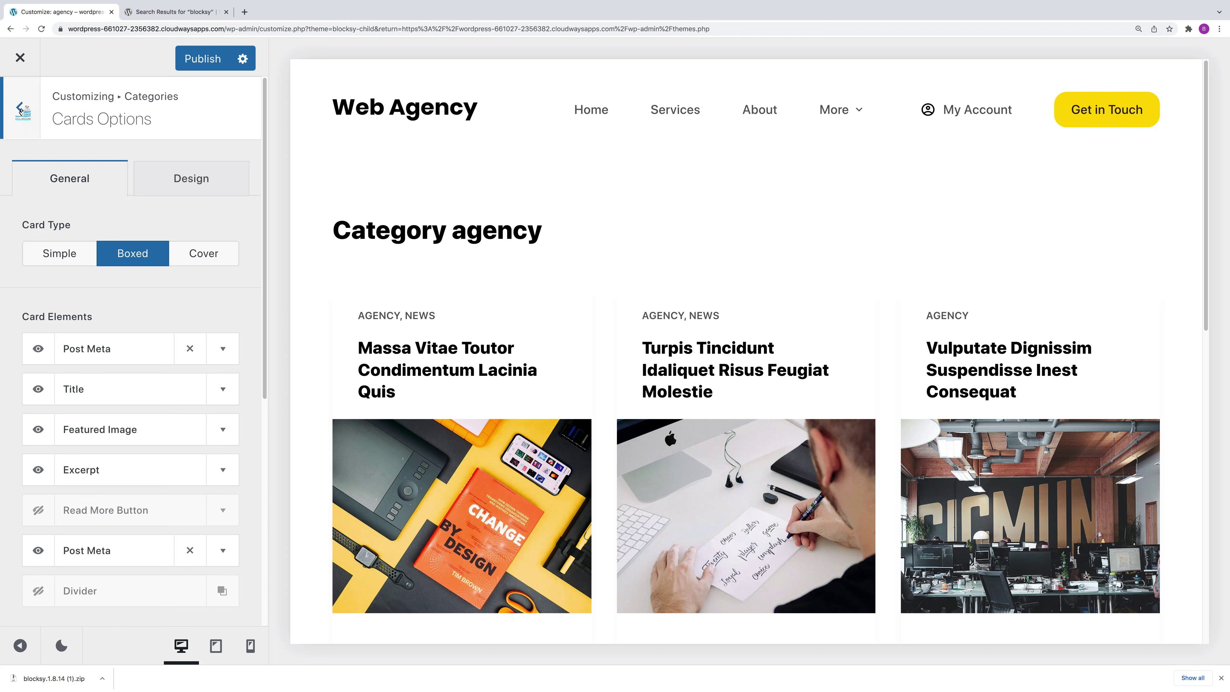
left_click(20, 108)
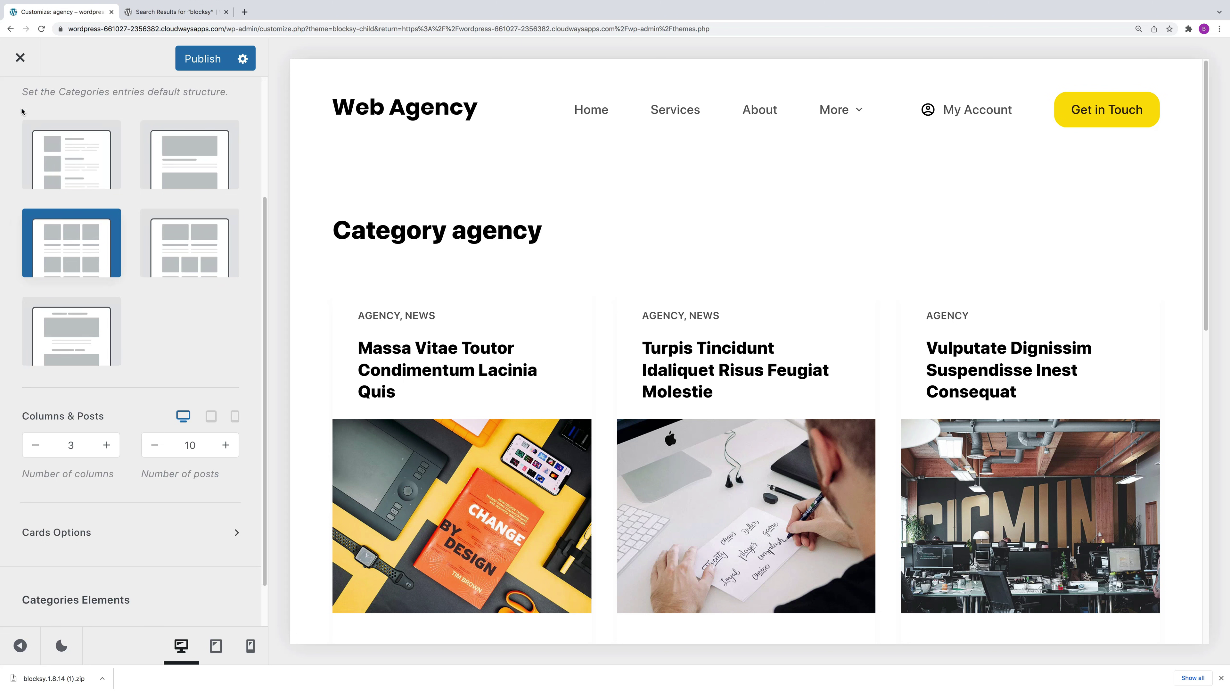
left_click_drag(261, 205, 256, 104)
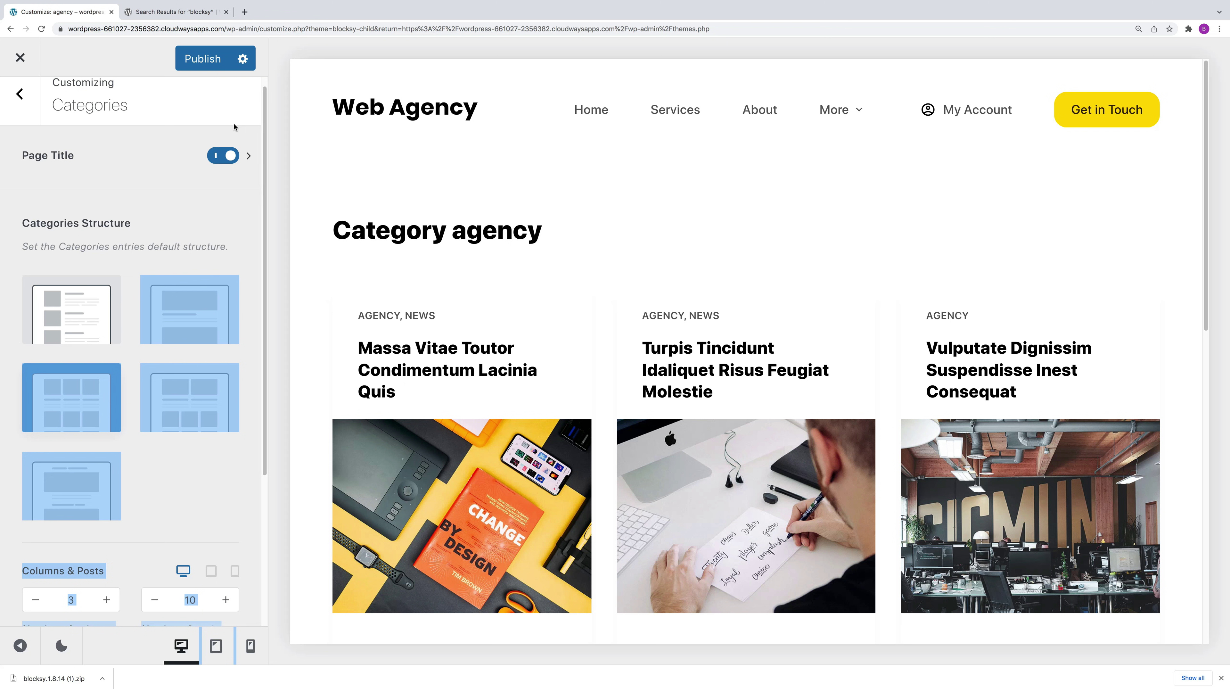
left_click(19, 94)
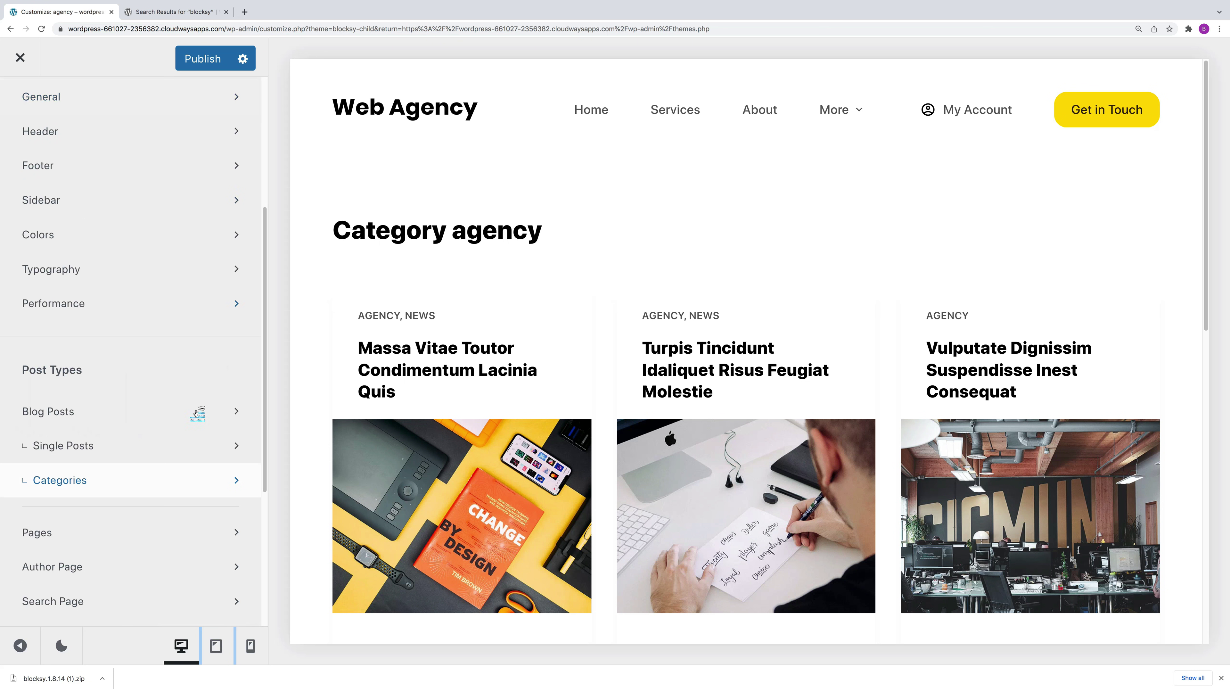
Step: In Site Identity, change the title to 'Buildawebs' and the tagline to 'WordPress Tutorials'
scroll(252, 416, "down", 2)
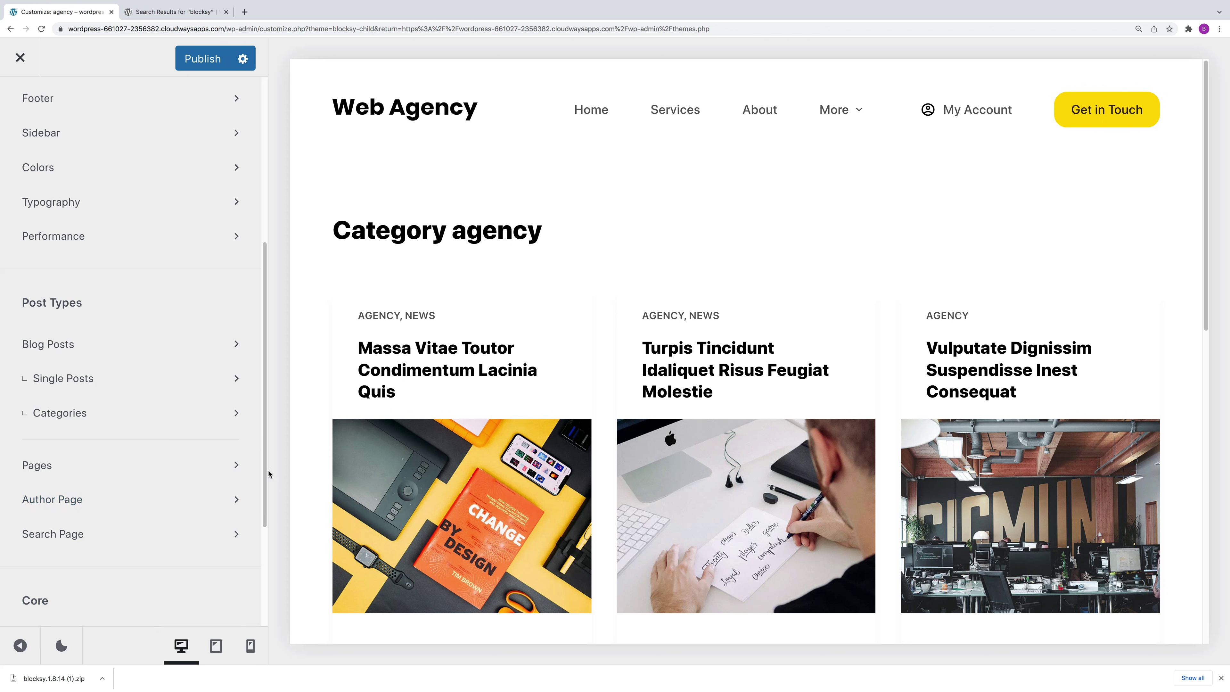
scroll(243, 479, "down", 4)
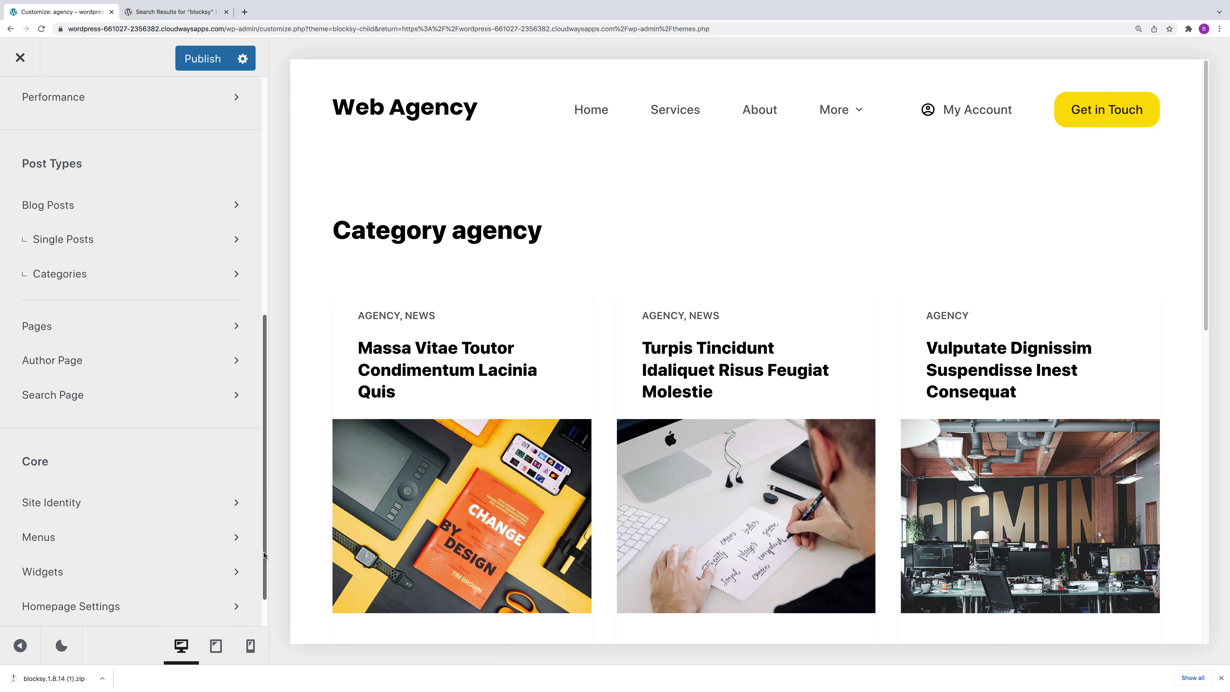
left_click(211, 473)
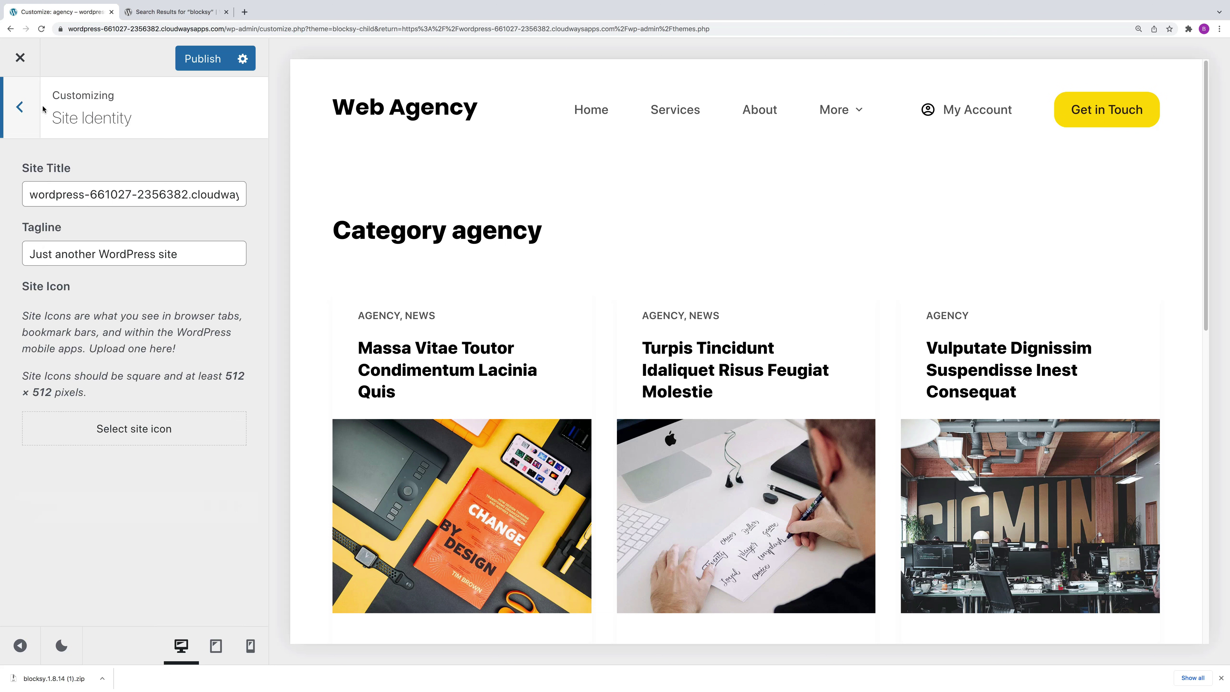
left_click_drag(32, 195, 250, 199)
type("Buildawebs")
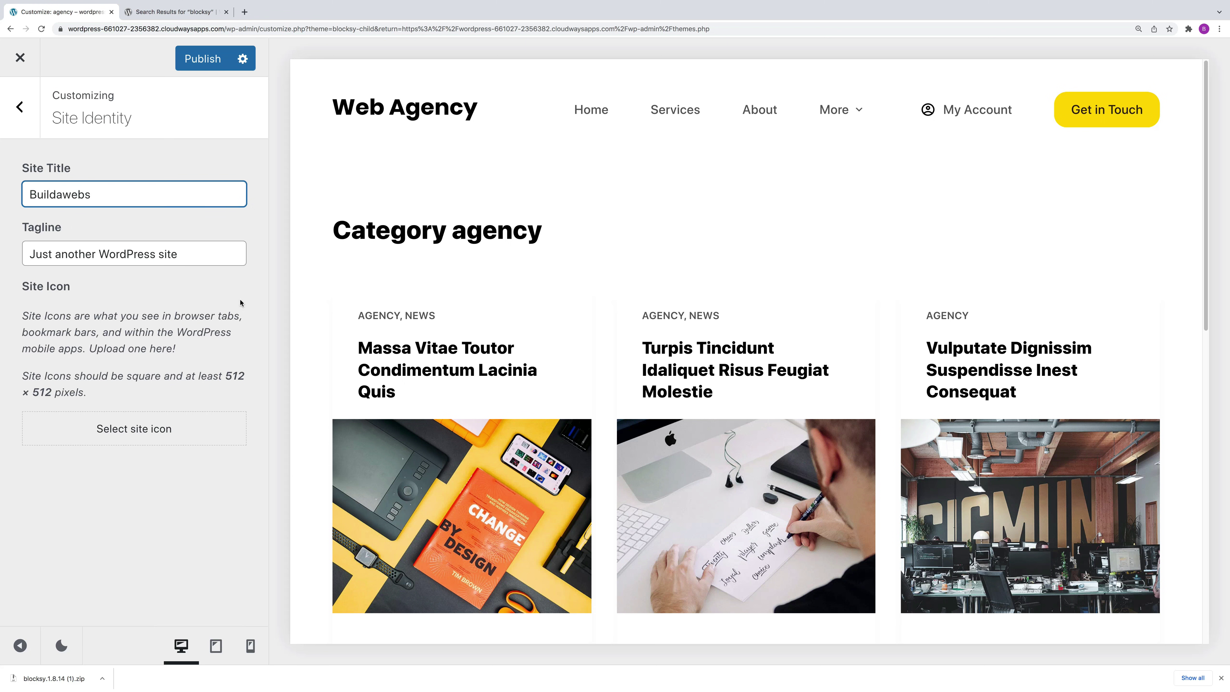
left_click_drag(195, 255, 0, 247)
type("WordPress Tutorials")
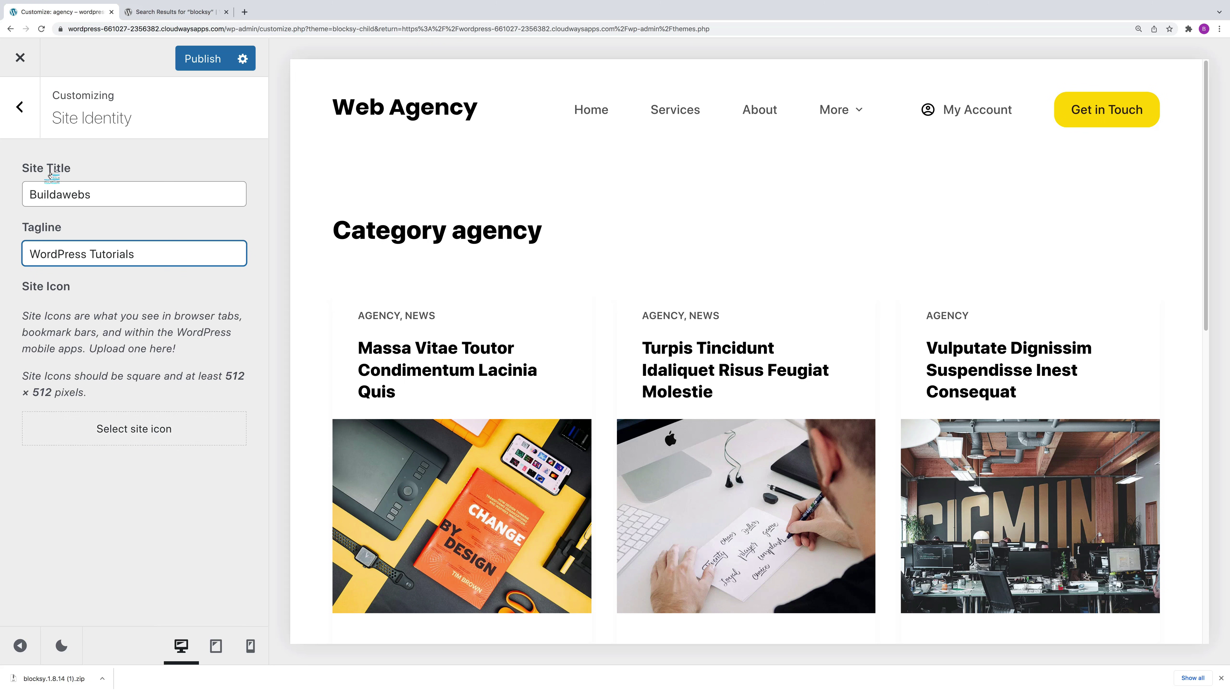
left_click(22, 114)
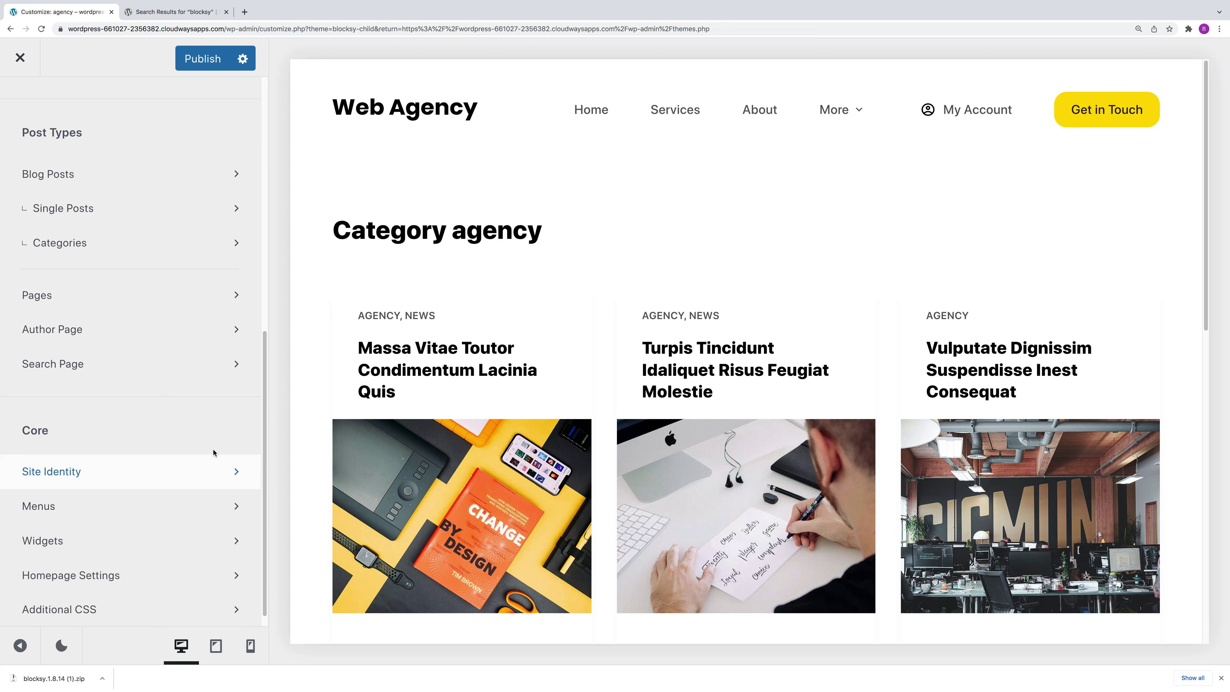
Step: Open the Main Menu for editing in the Customizer's Menus panel
scroll(262, 409, "down", 1)
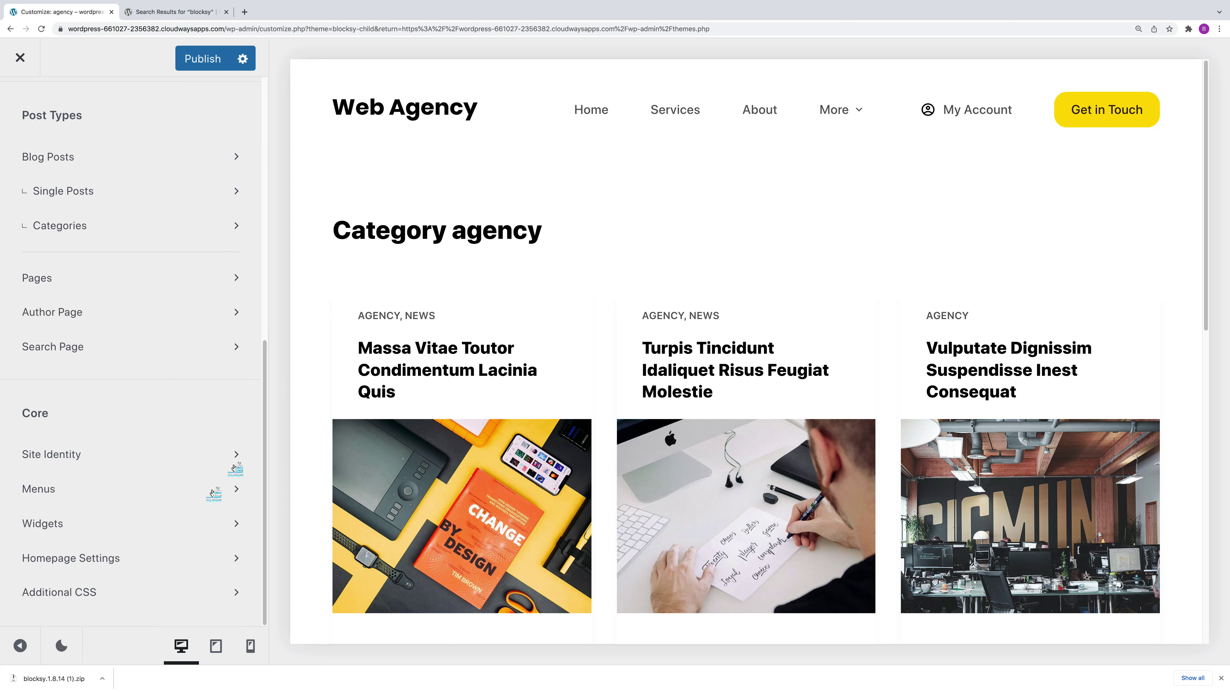
left_click(84, 492)
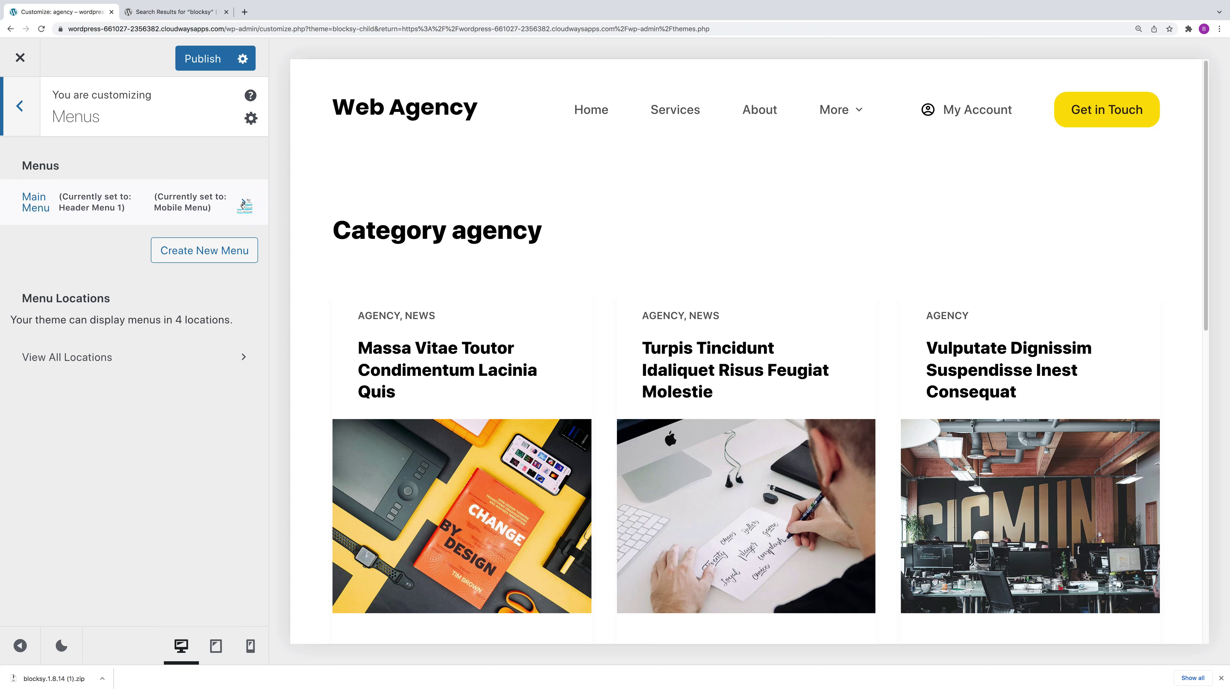
left_click(243, 204)
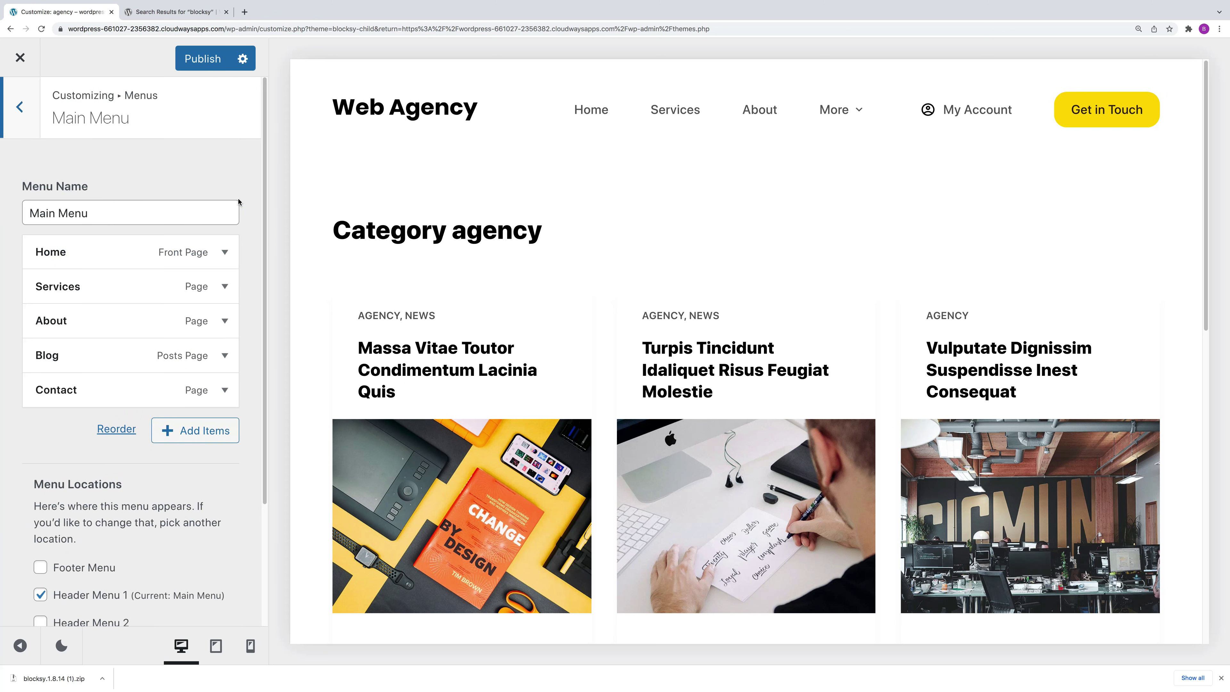
Step: Drag the menu items to reorder them, with Blog above Contact and Contact un-nested at top level
mouse_move(268, 429)
left_mouse_down()
mouse_move(258, 546)
mouse_move(256, 412)
left_mouse_up()
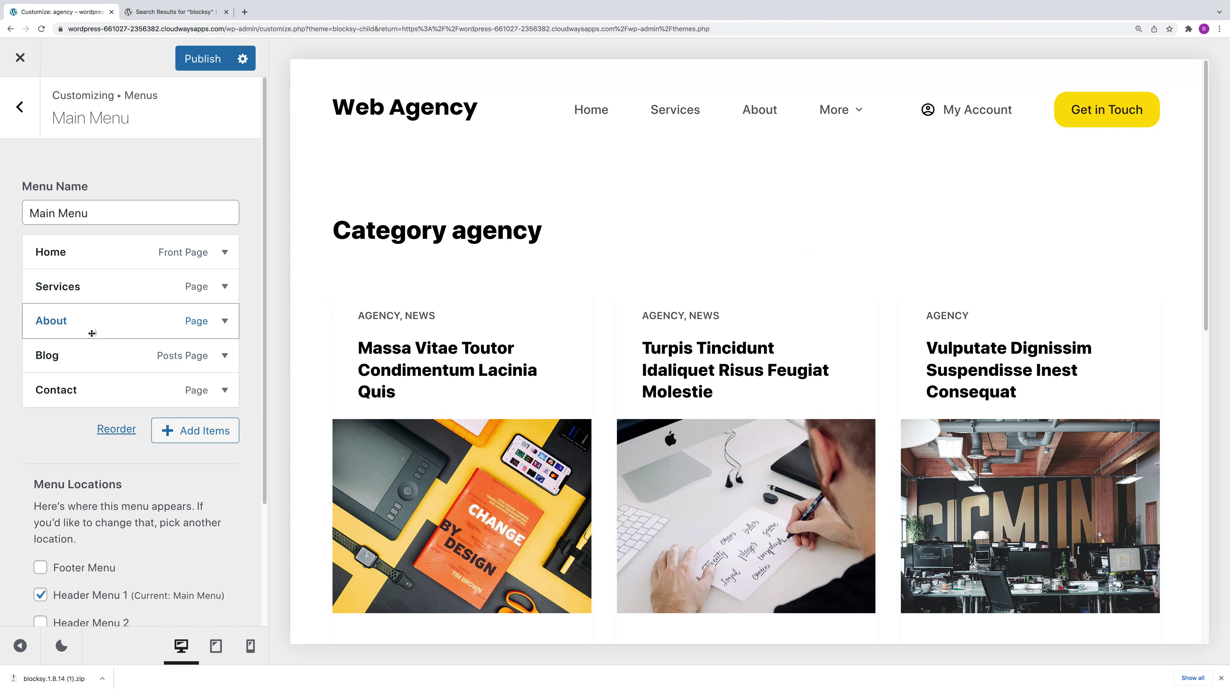
left_click_drag(78, 364, 75, 412)
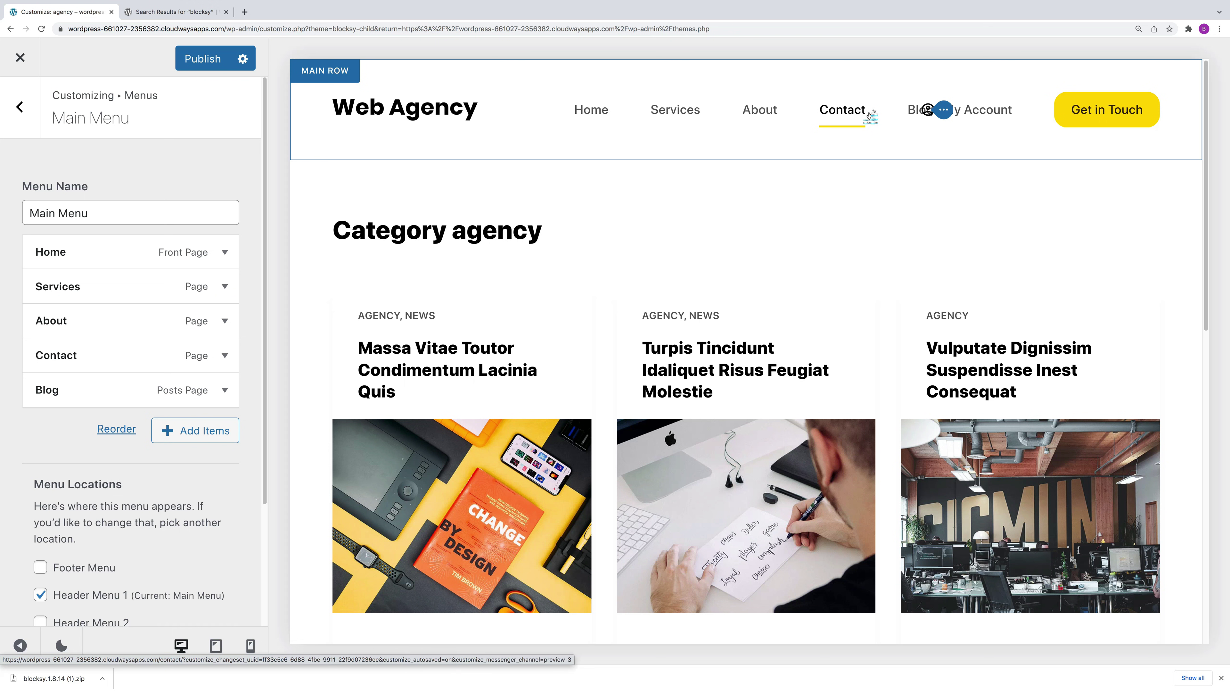
key("super+minus")
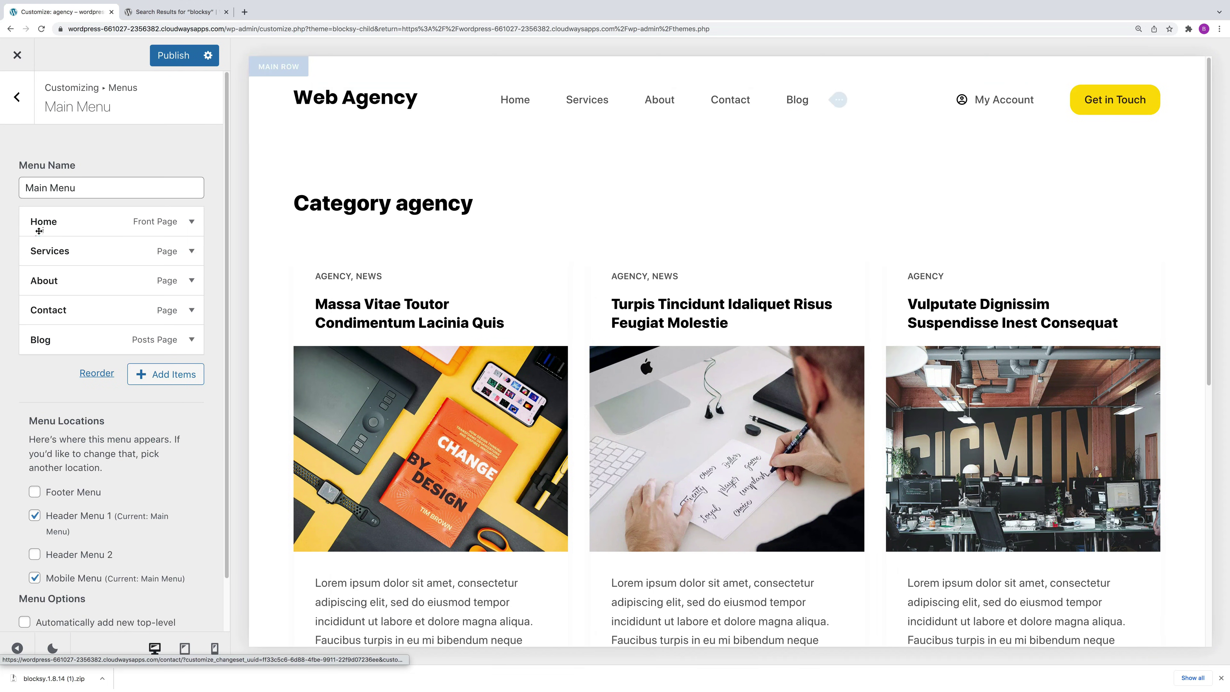
left_click_drag(60, 325, 60, 311)
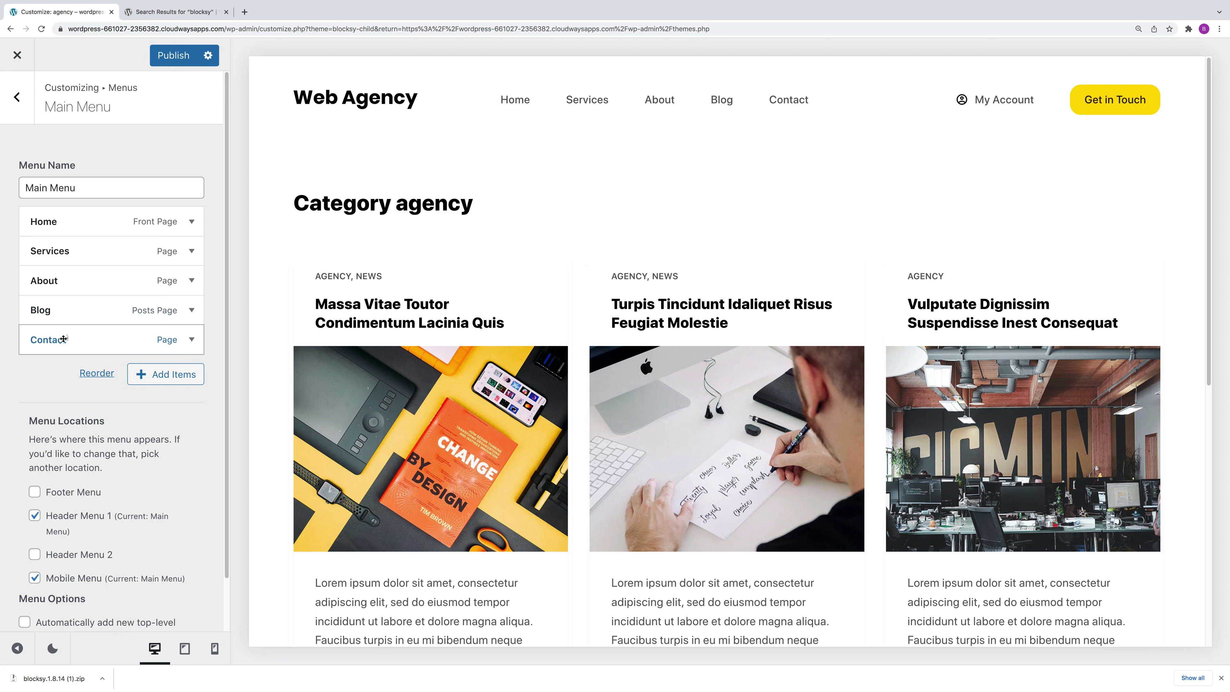
left_click_drag(83, 339, 104, 339)
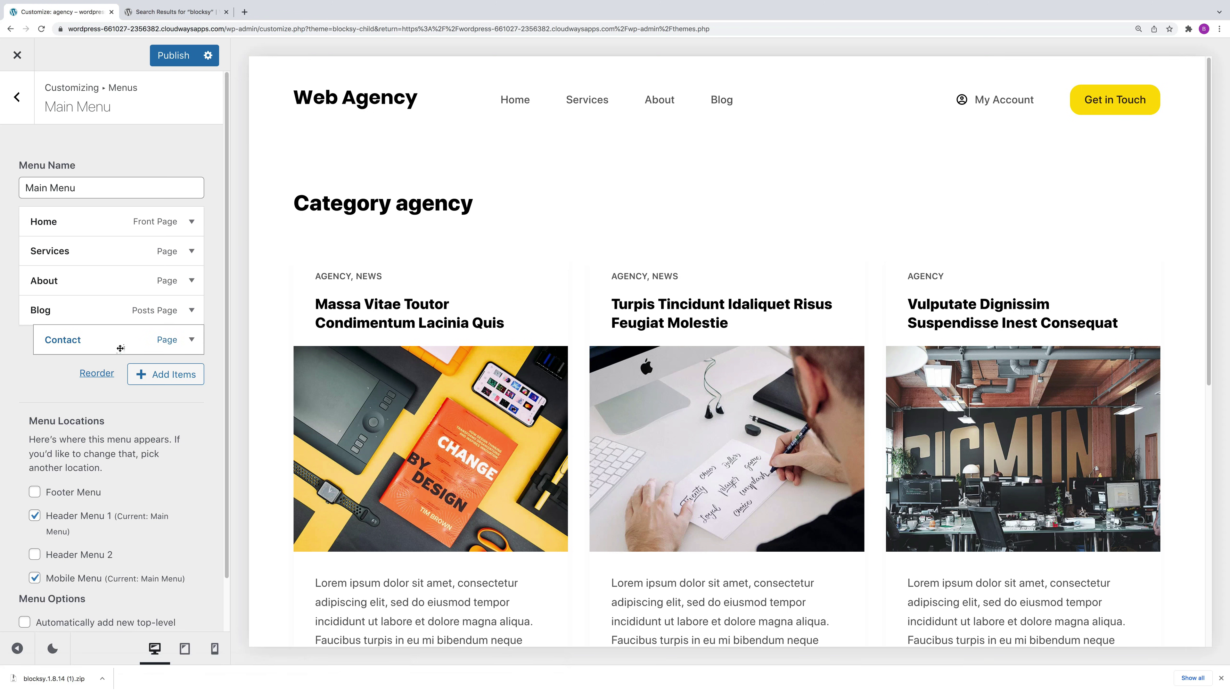
left_click_drag(130, 340, 110, 343)
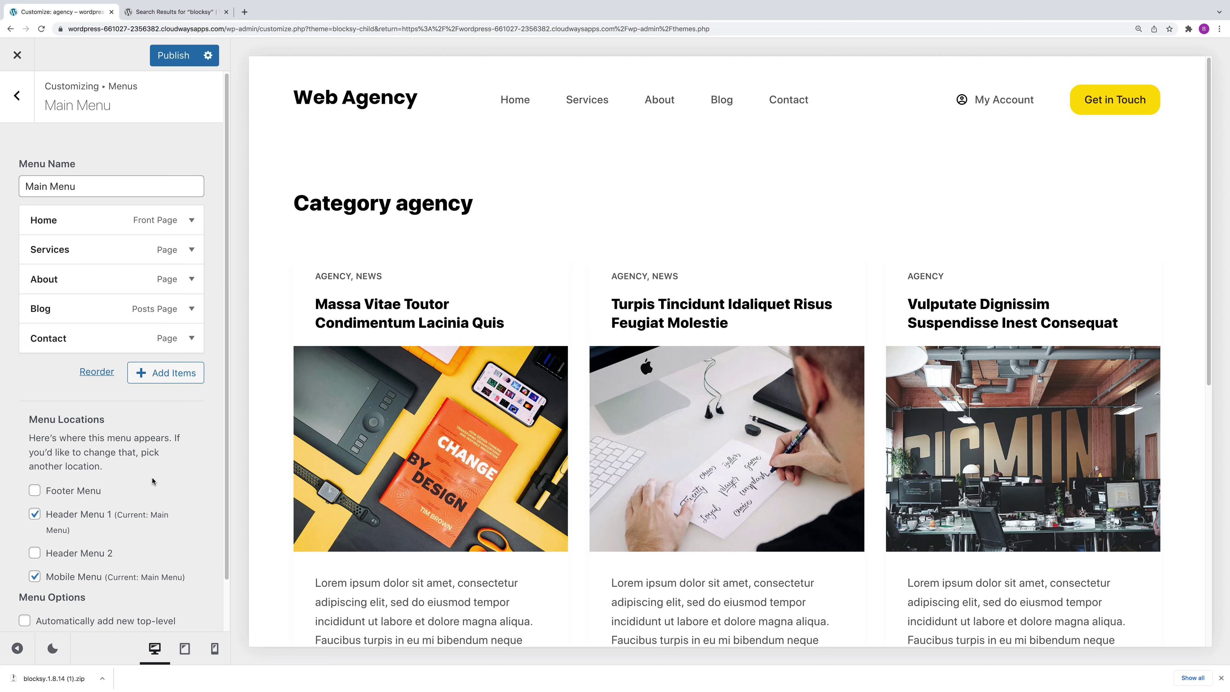
scroll(143, 466, "down", 1)
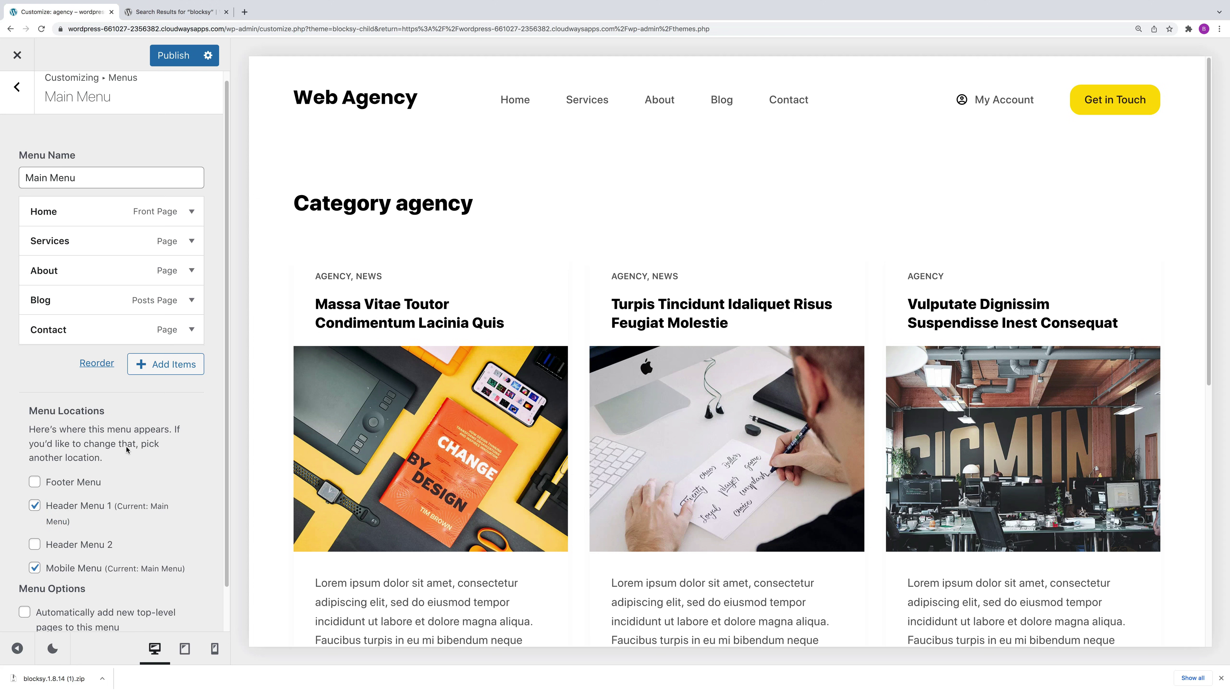
Step: Remove Blog from the Main Menu, re-add the Blog page, and delete the duplicate entry
left_click(172, 369)
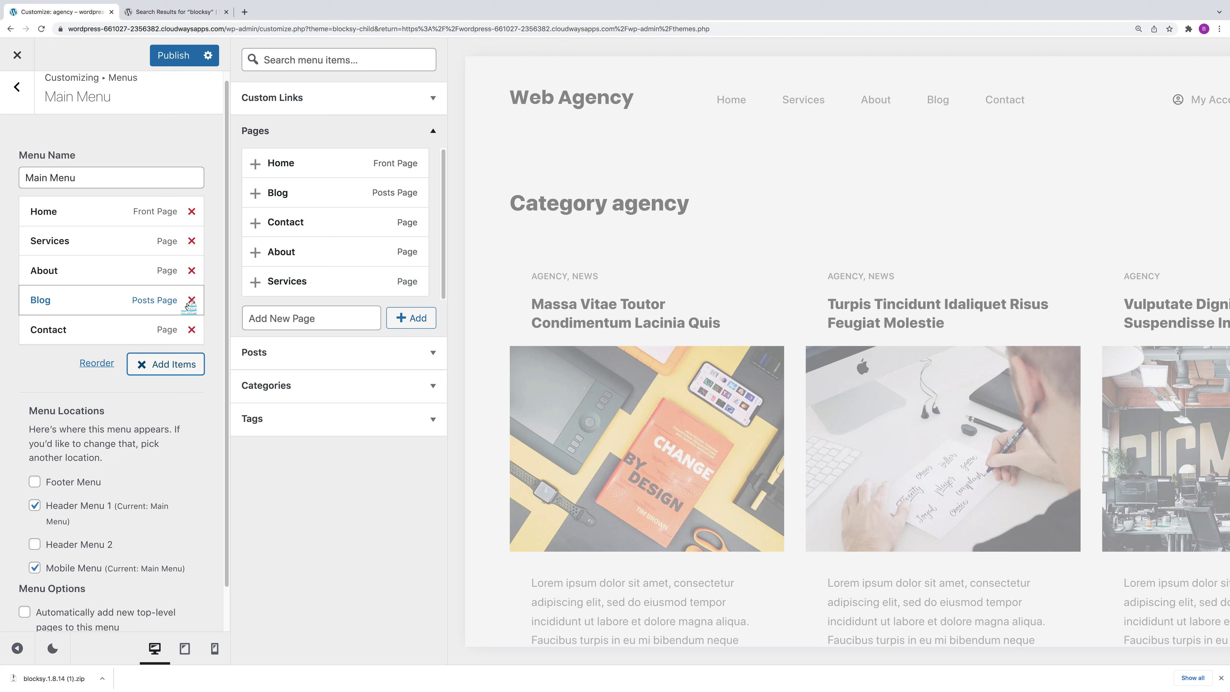
left_click(191, 301)
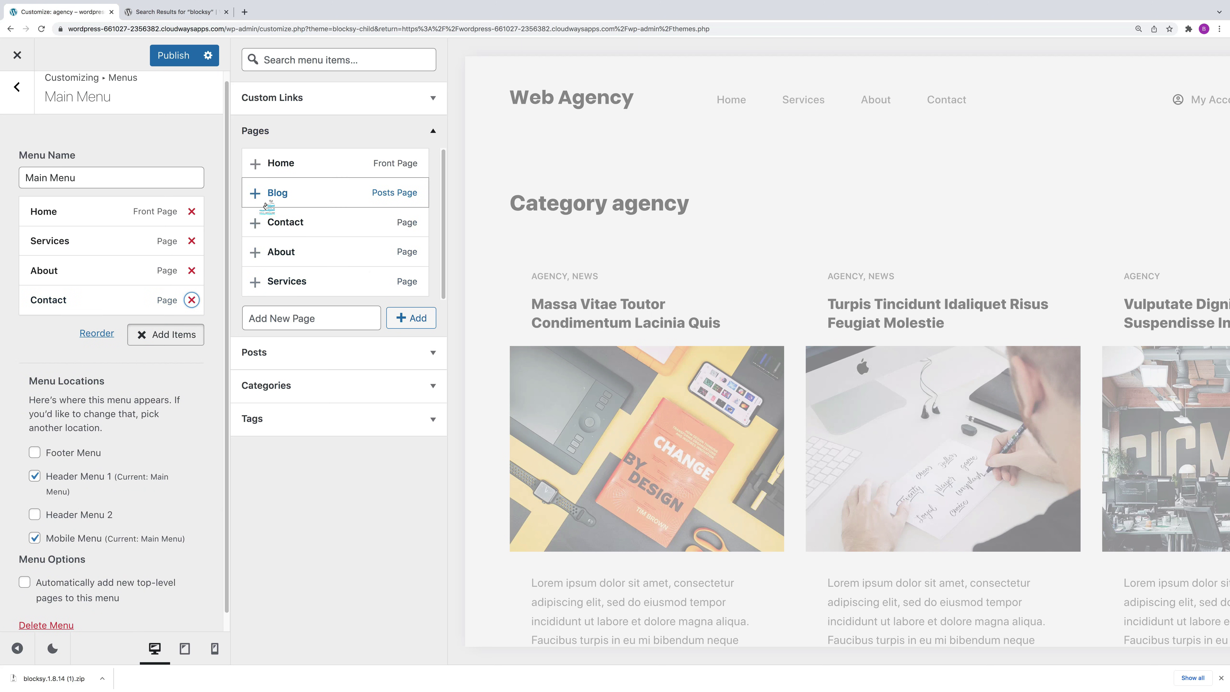
double_click(256, 193)
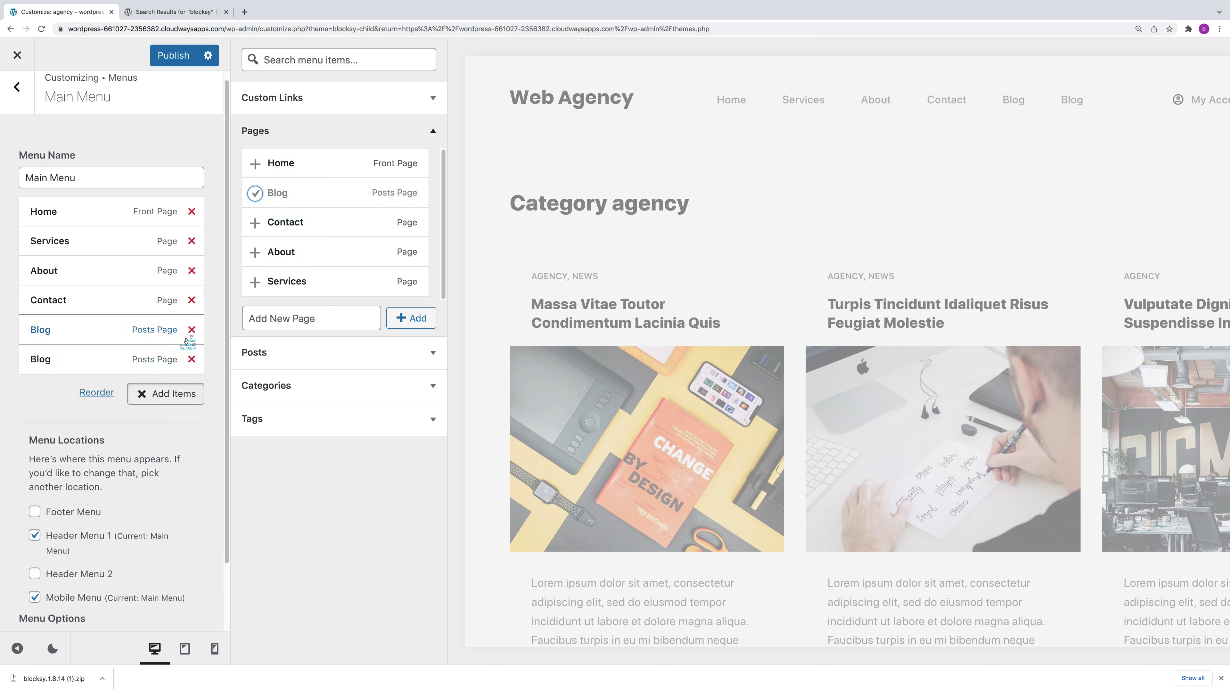
left_click(193, 358)
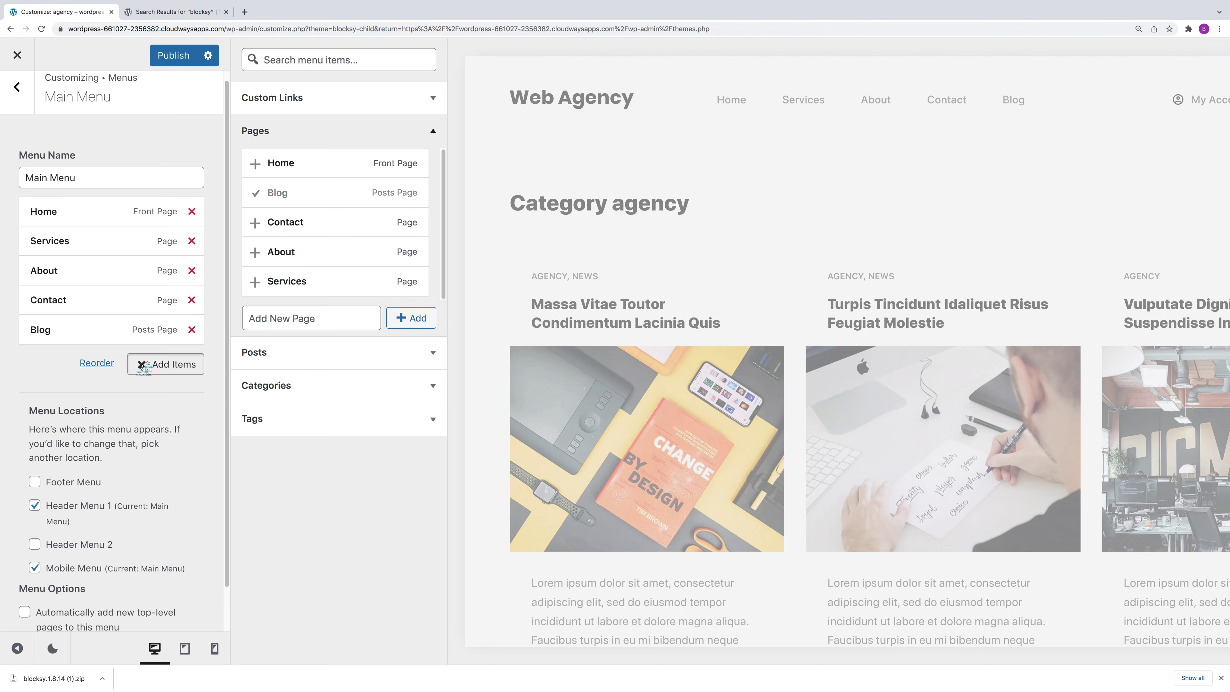
left_click(141, 364)
scroll(107, 436, "down", 1)
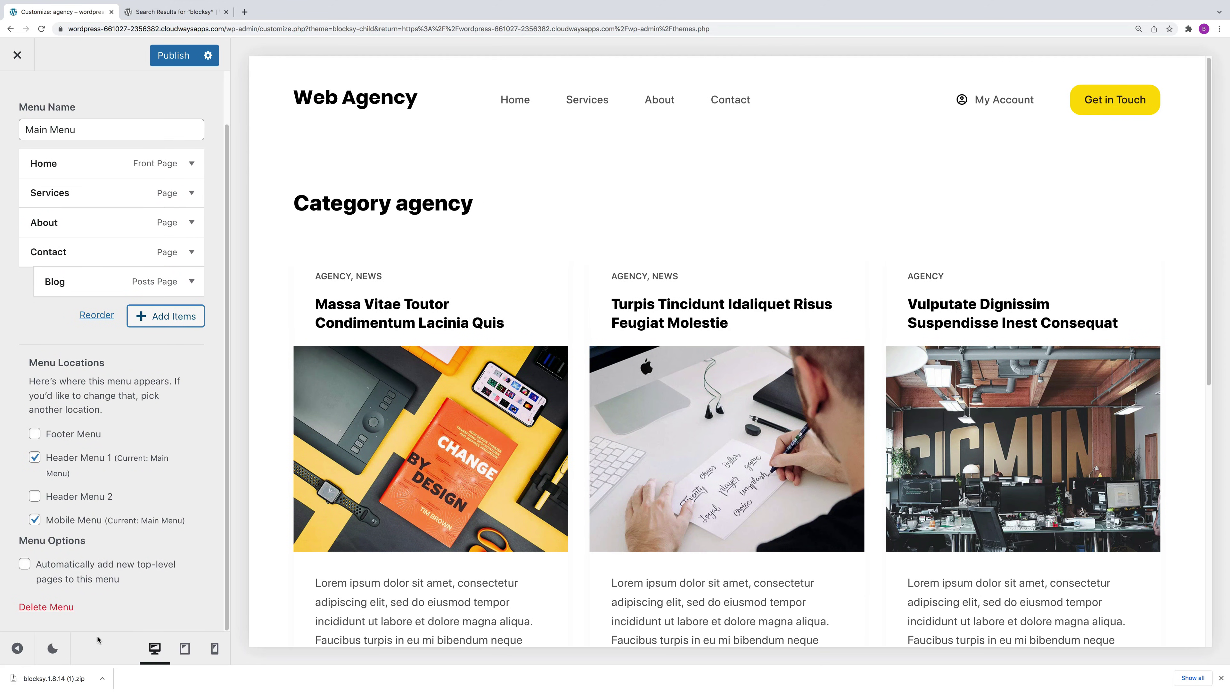
Step: Delete the old Main Menu and create a new one assigned to Header Menu 1 and Mobile Menu
left_click(50, 607)
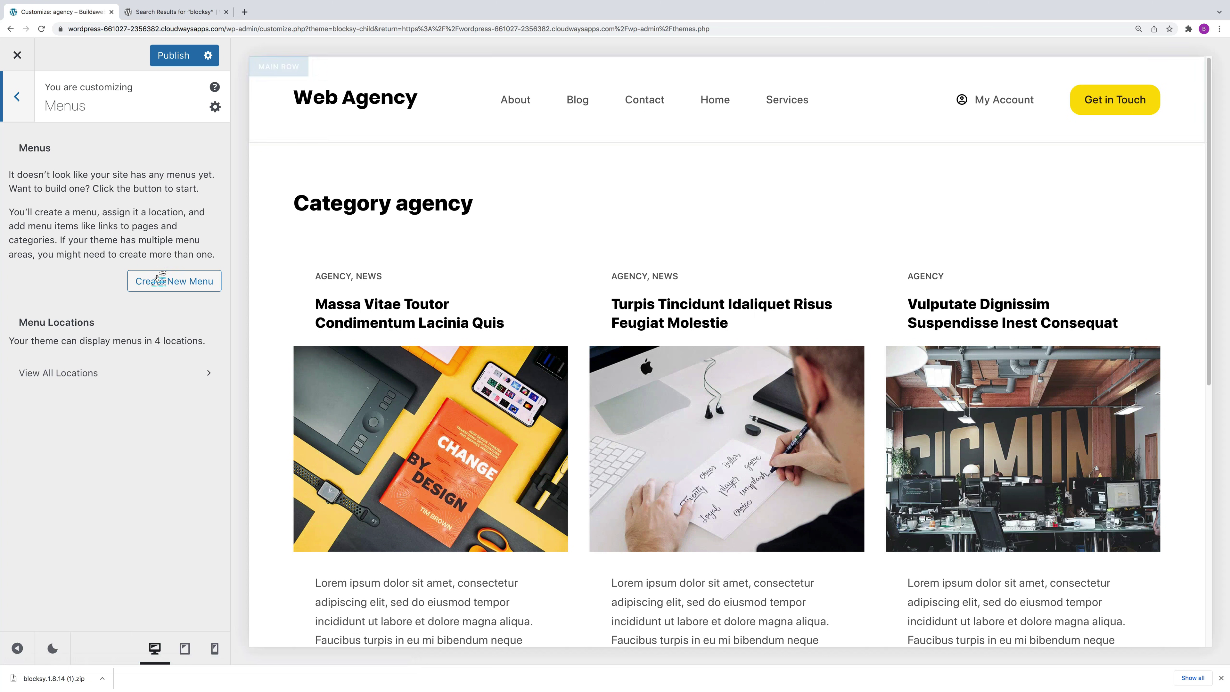
left_click(177, 285)
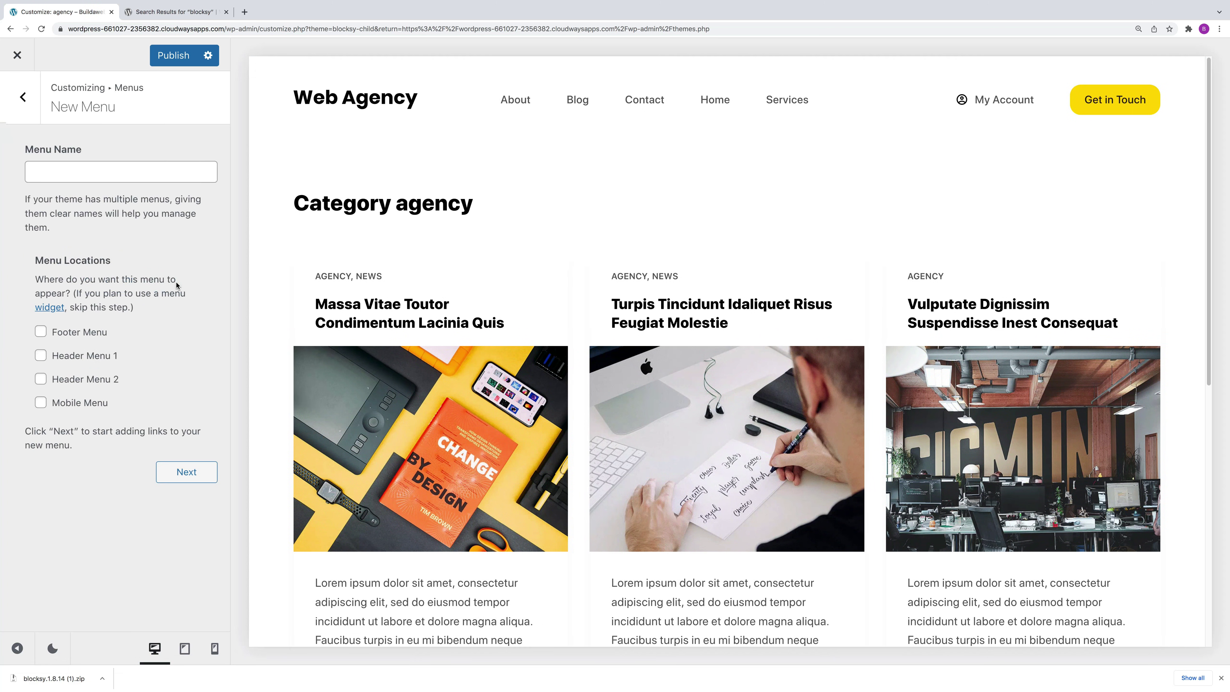
left_click(65, 176)
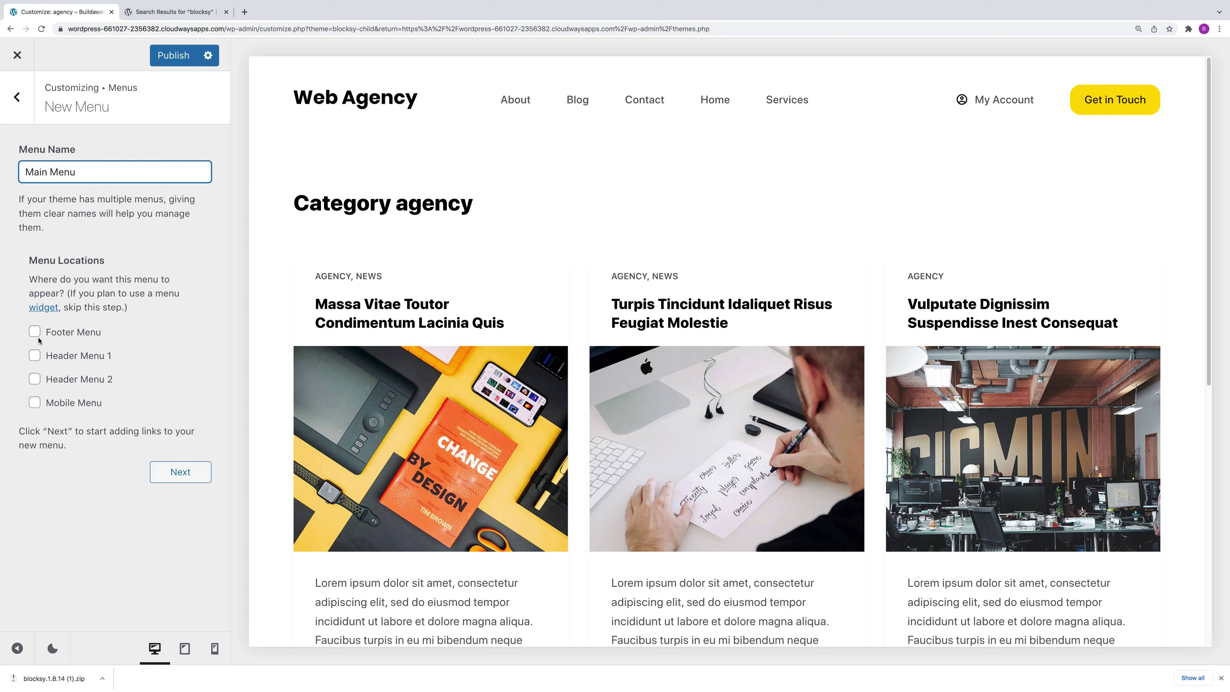
left_click(34, 356)
left_click(34, 403)
left_click(172, 471)
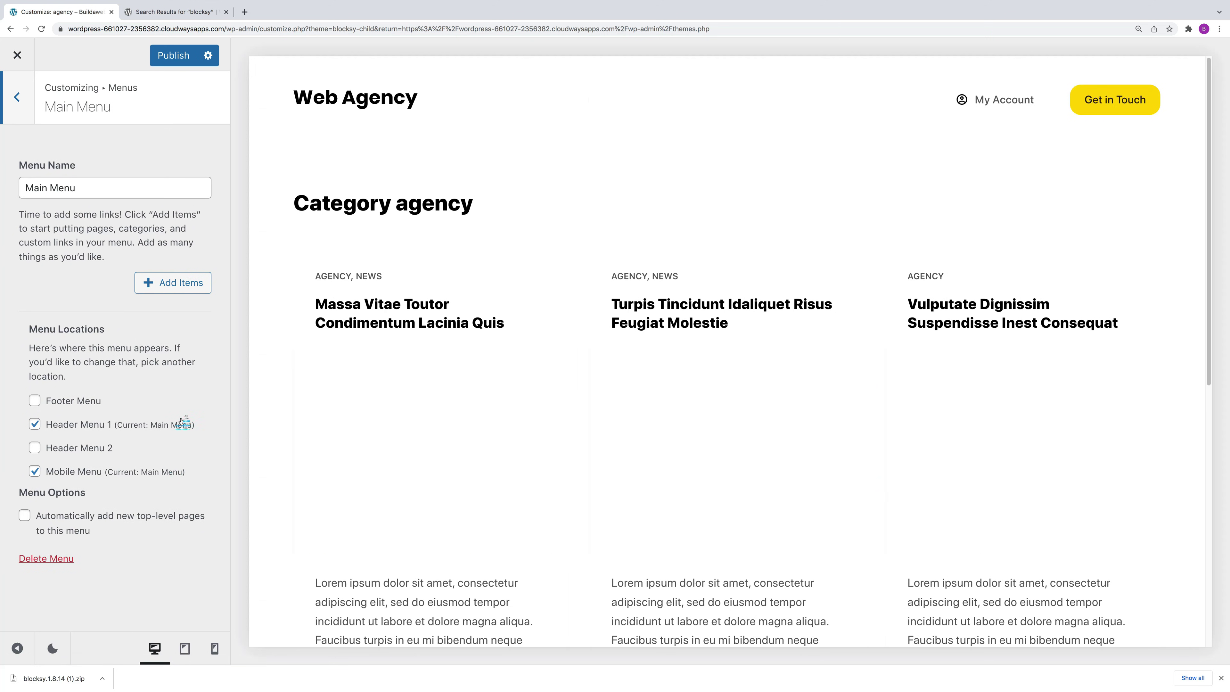
Step: Add the Home, Blog, Contact, About and Services pages to the new menu
left_click(171, 284)
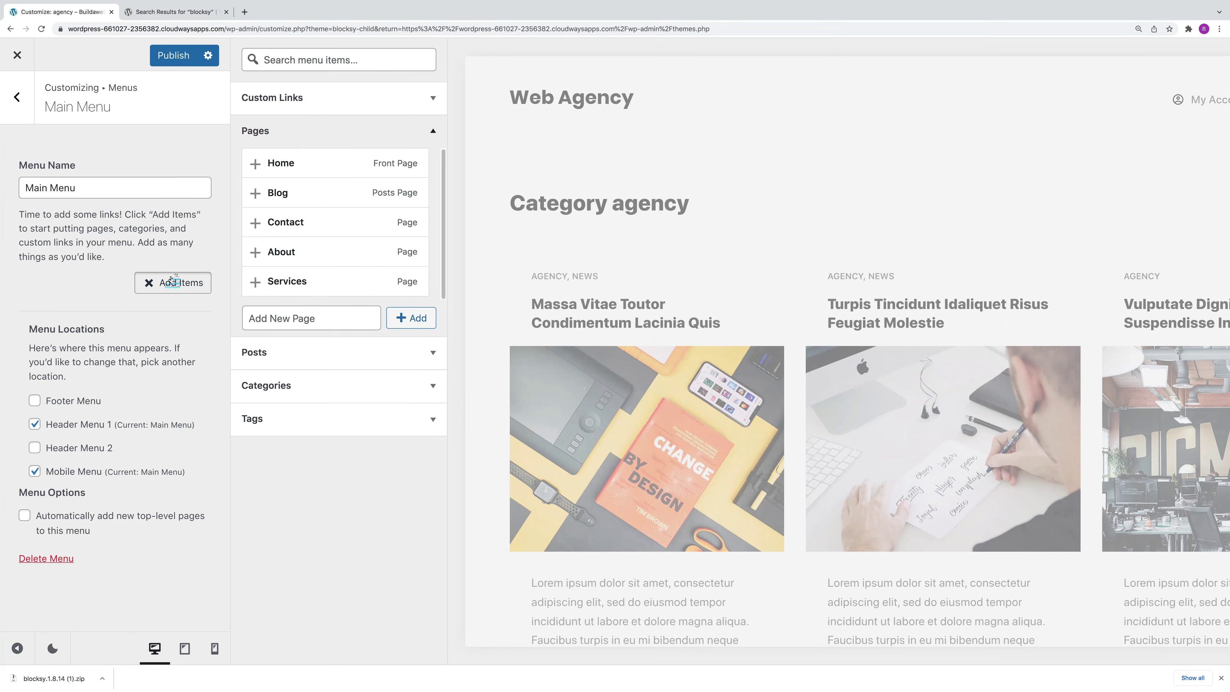
left_click(254, 166)
left_click(255, 193)
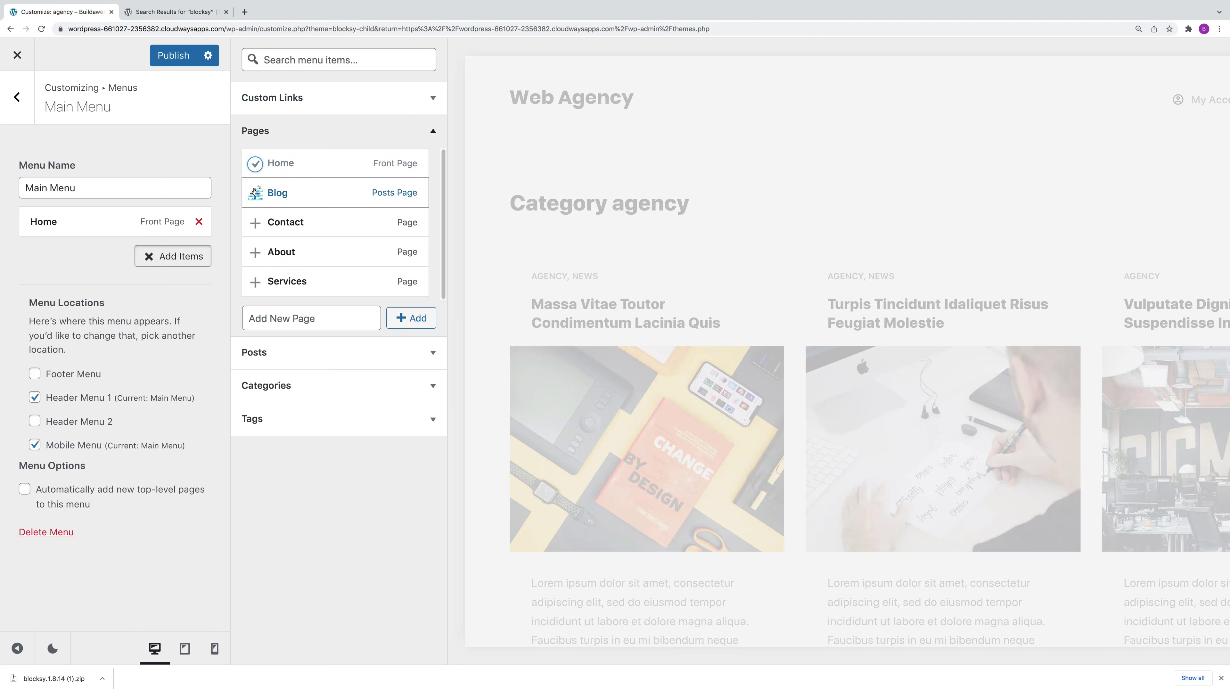
left_click(255, 223)
left_click(255, 252)
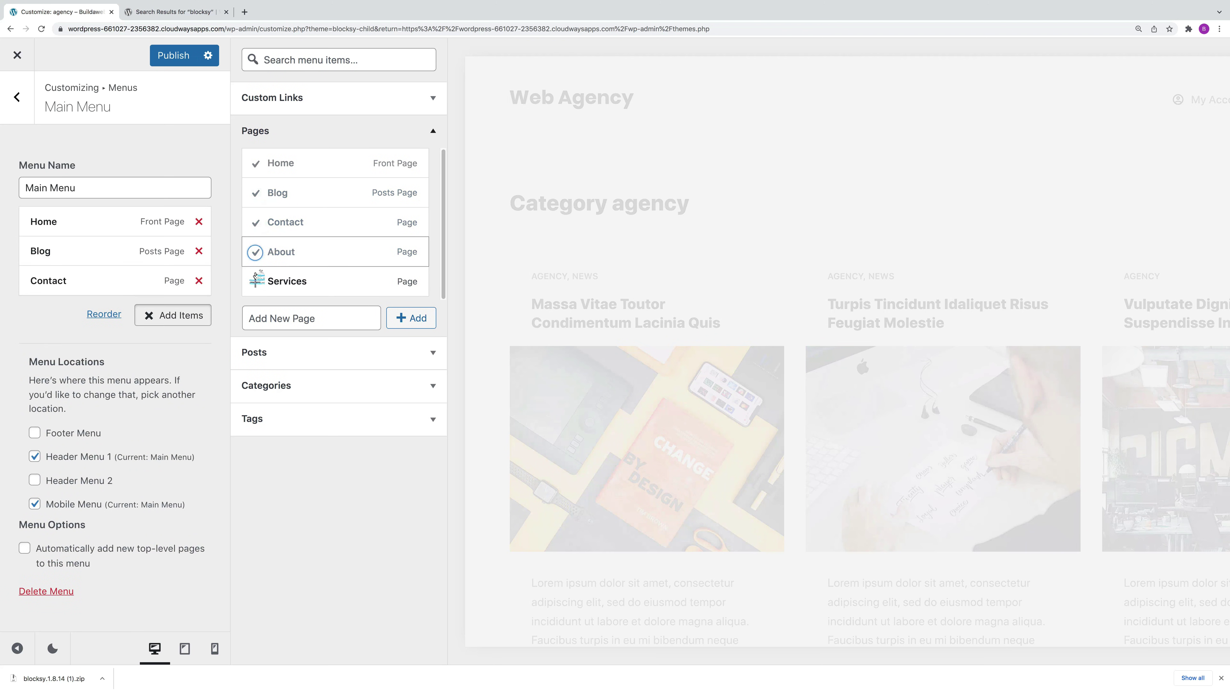
left_click(255, 282)
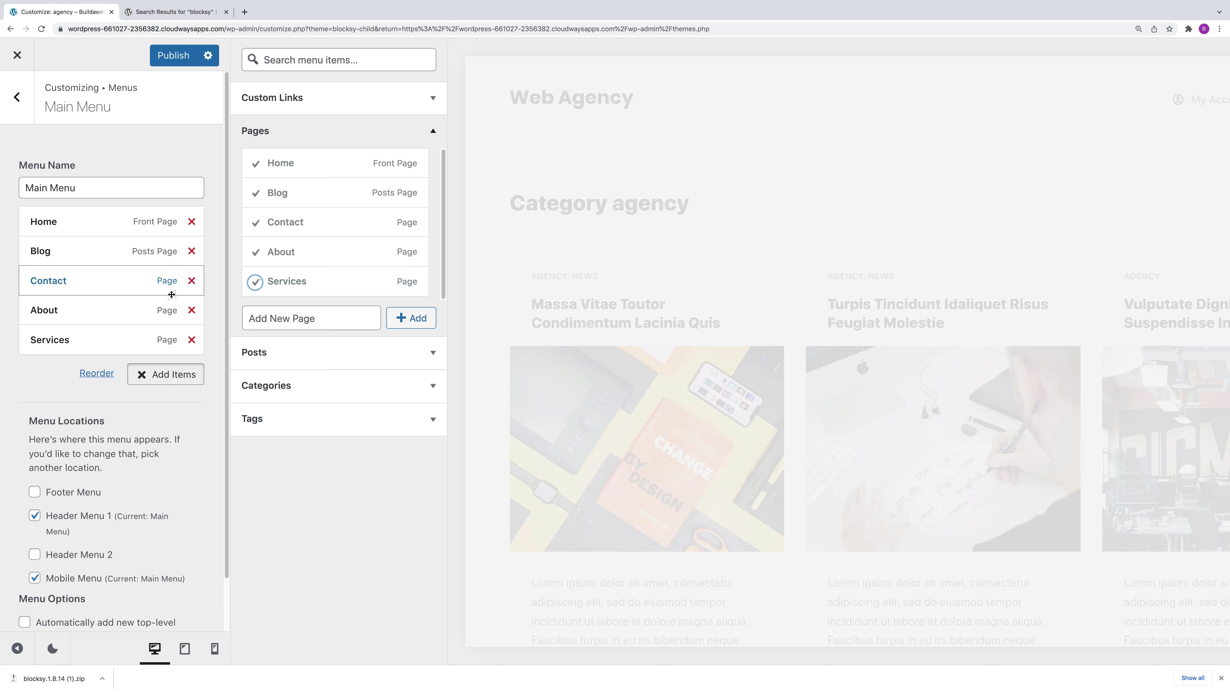
Step: Add and then remove the Massa Vitae Toutor Condimentum Lacinia Quis post, and preview at tablet width
left_click(178, 381)
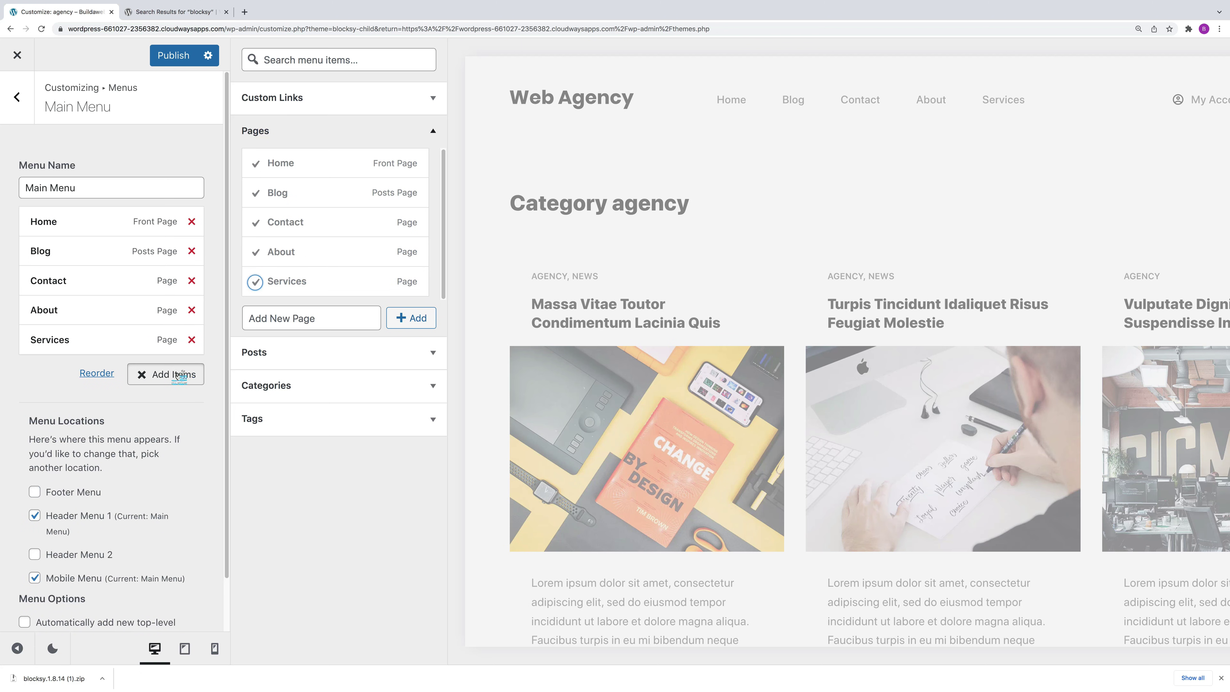
left_click(178, 375)
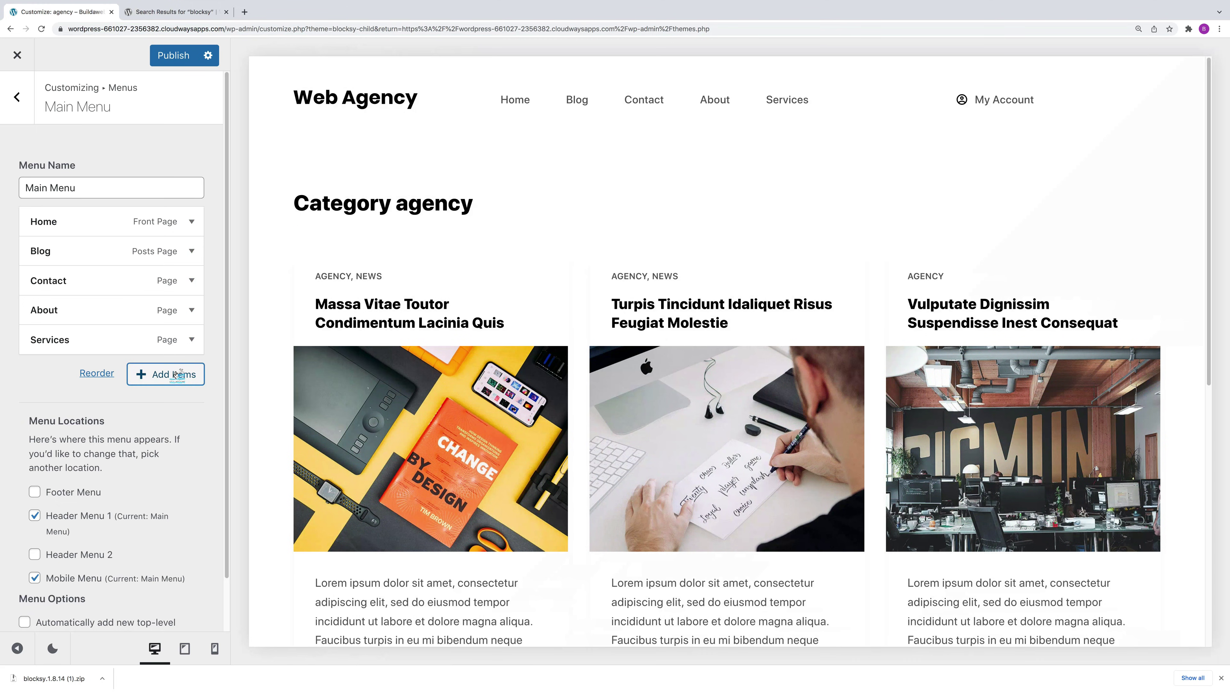
left_click(178, 375)
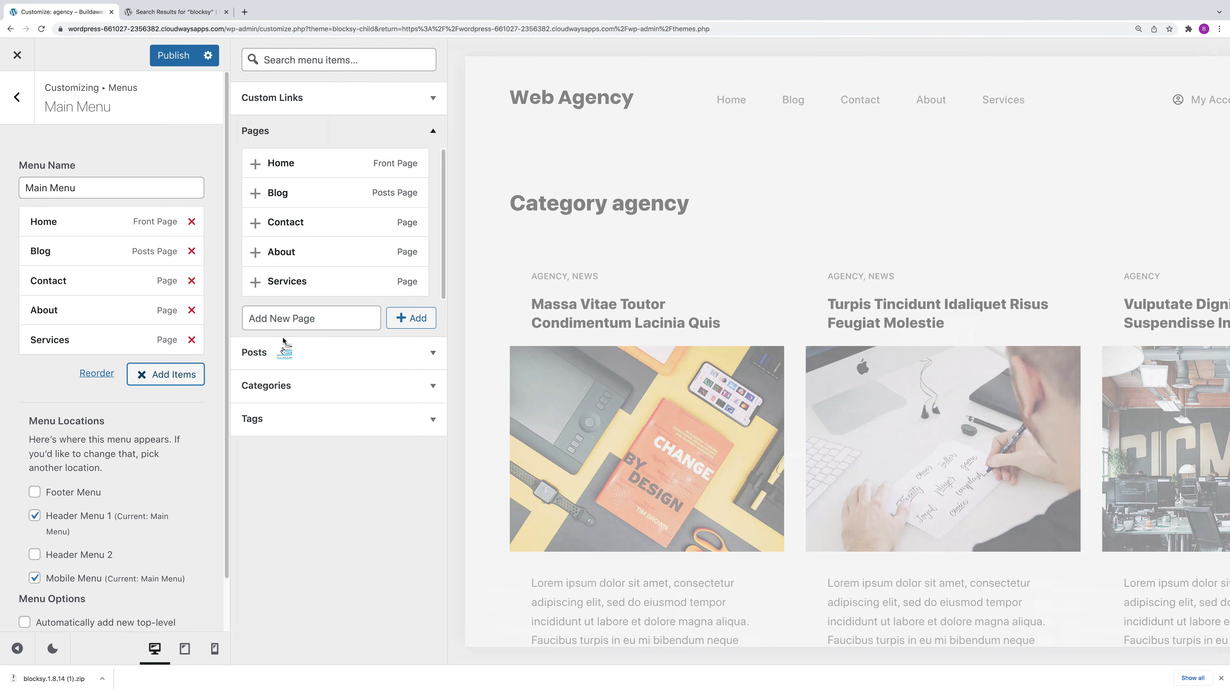
left_click(294, 355)
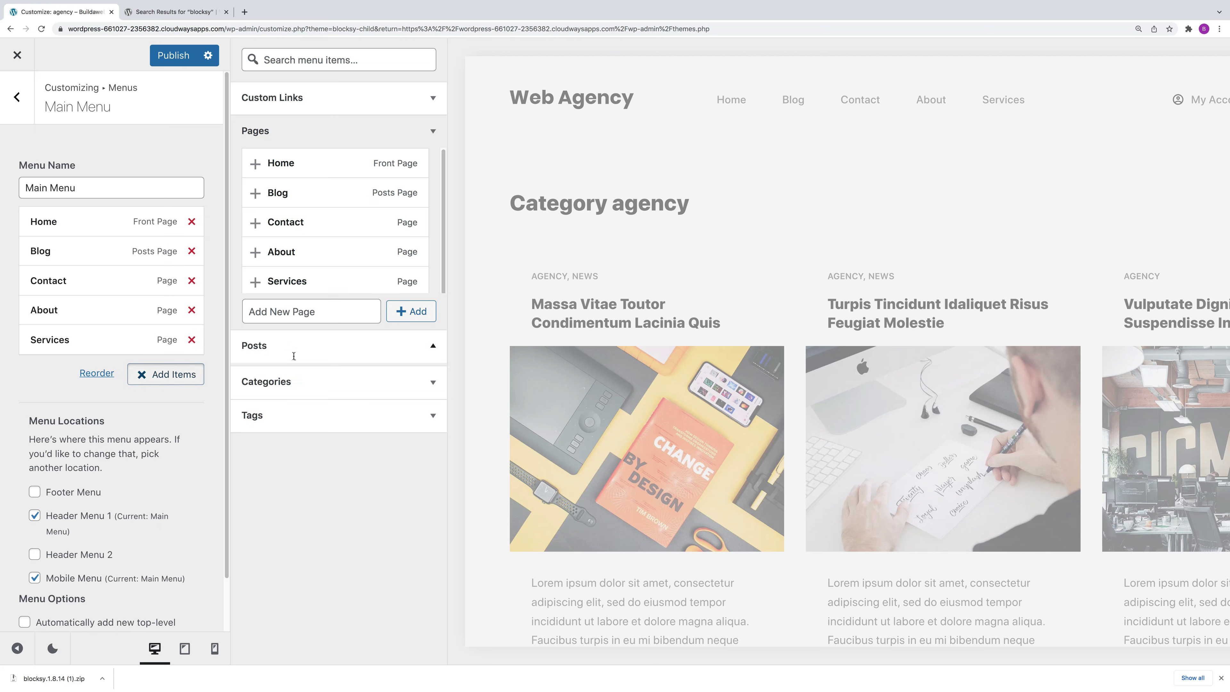
left_click(255, 198)
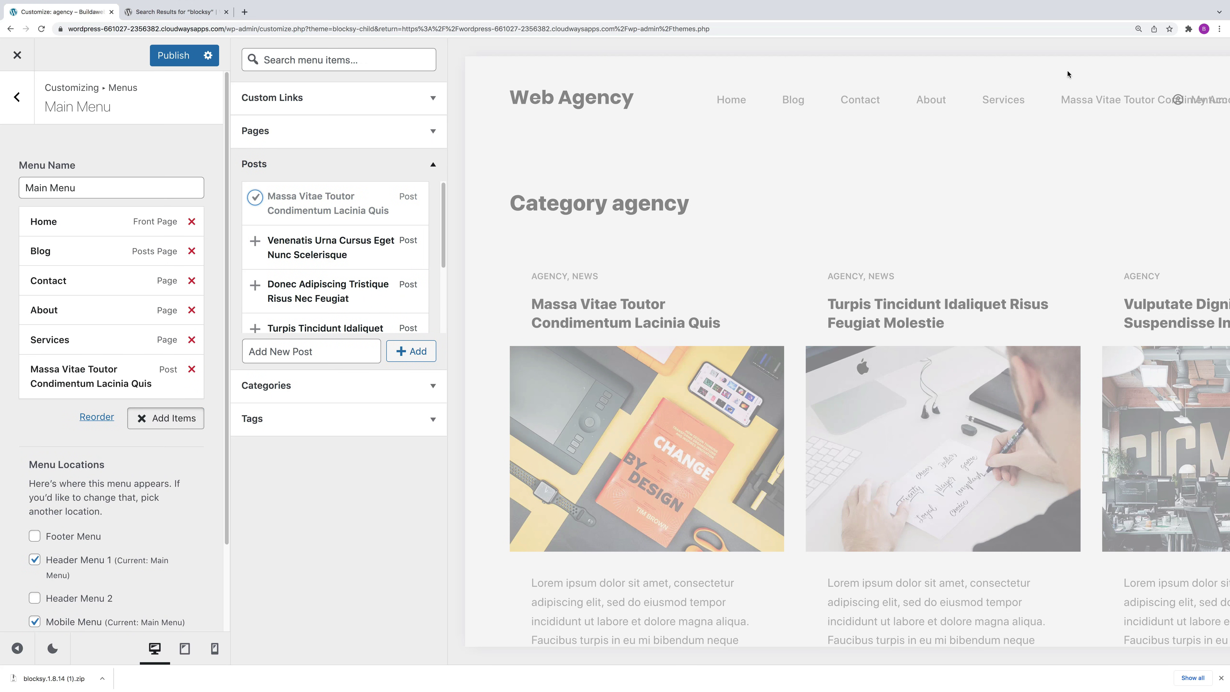
left_click(192, 371)
scroll(164, 533, "down", 2)
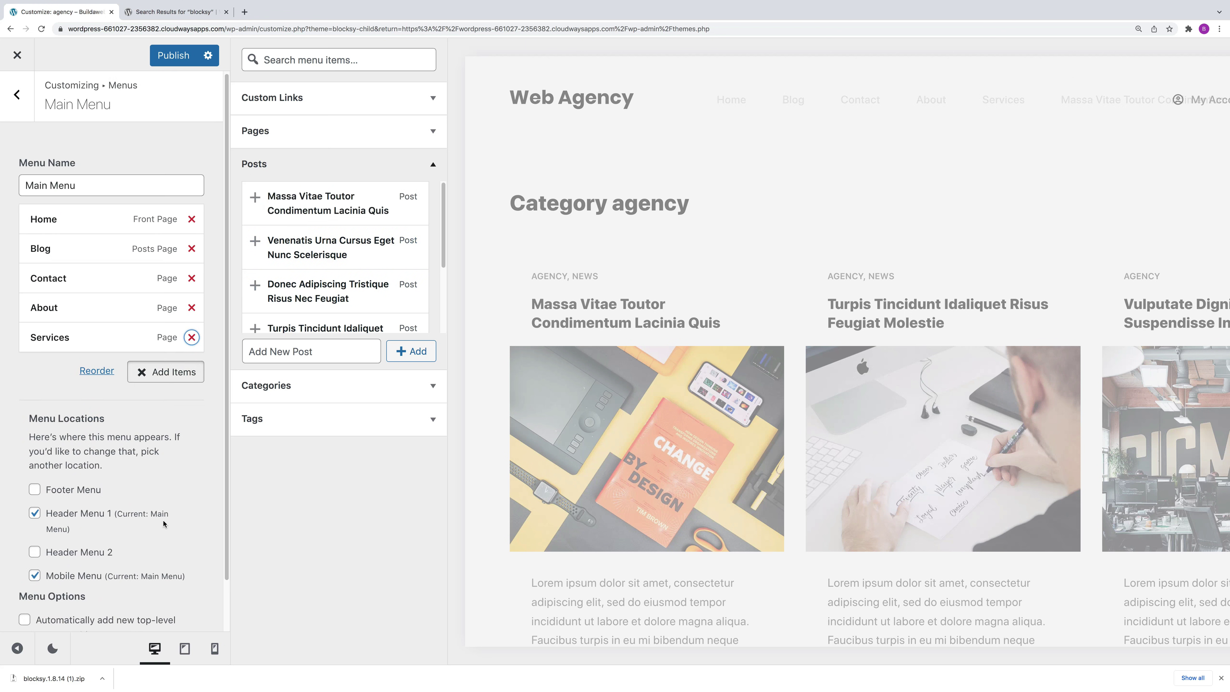
left_click(184, 649)
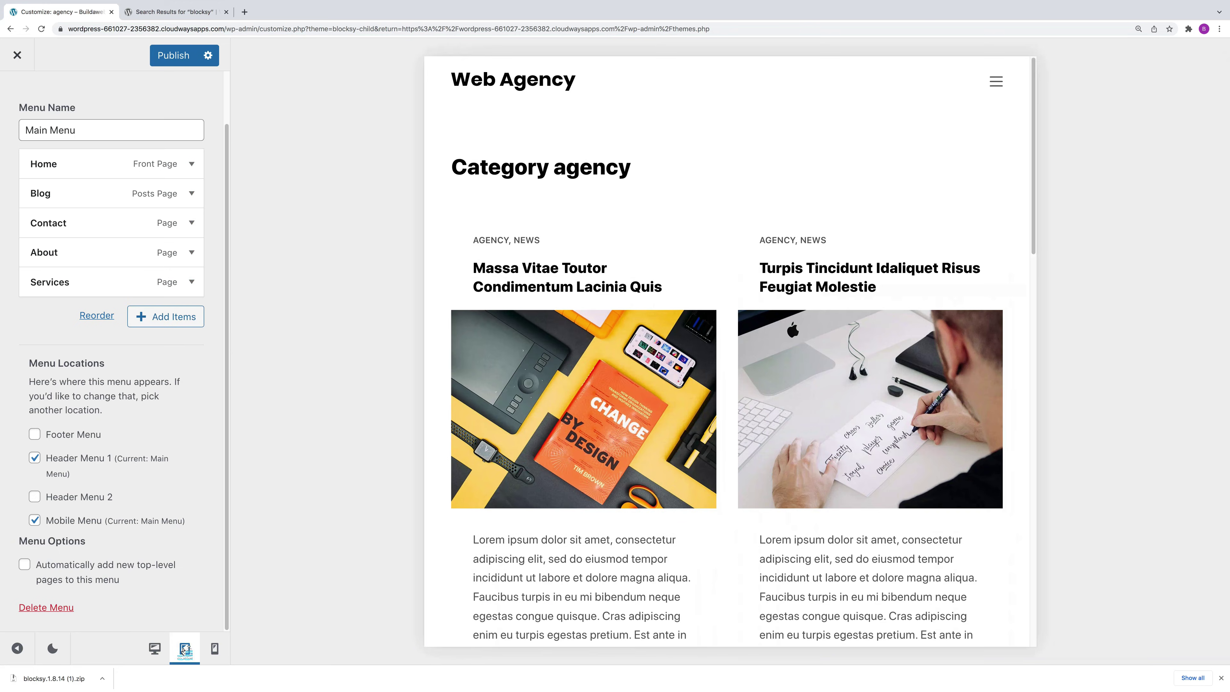
Step: Check the mobile menu in the tablet and phone previews
left_click(996, 84)
left_click(1007, 82)
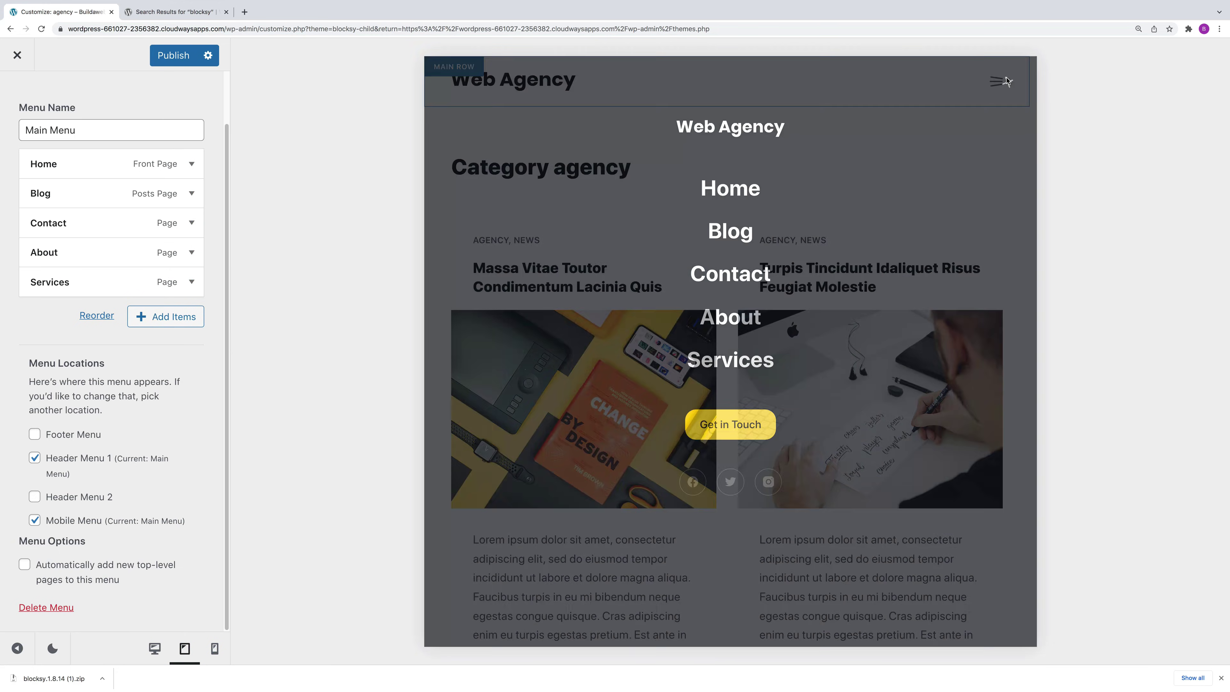
left_click(214, 648)
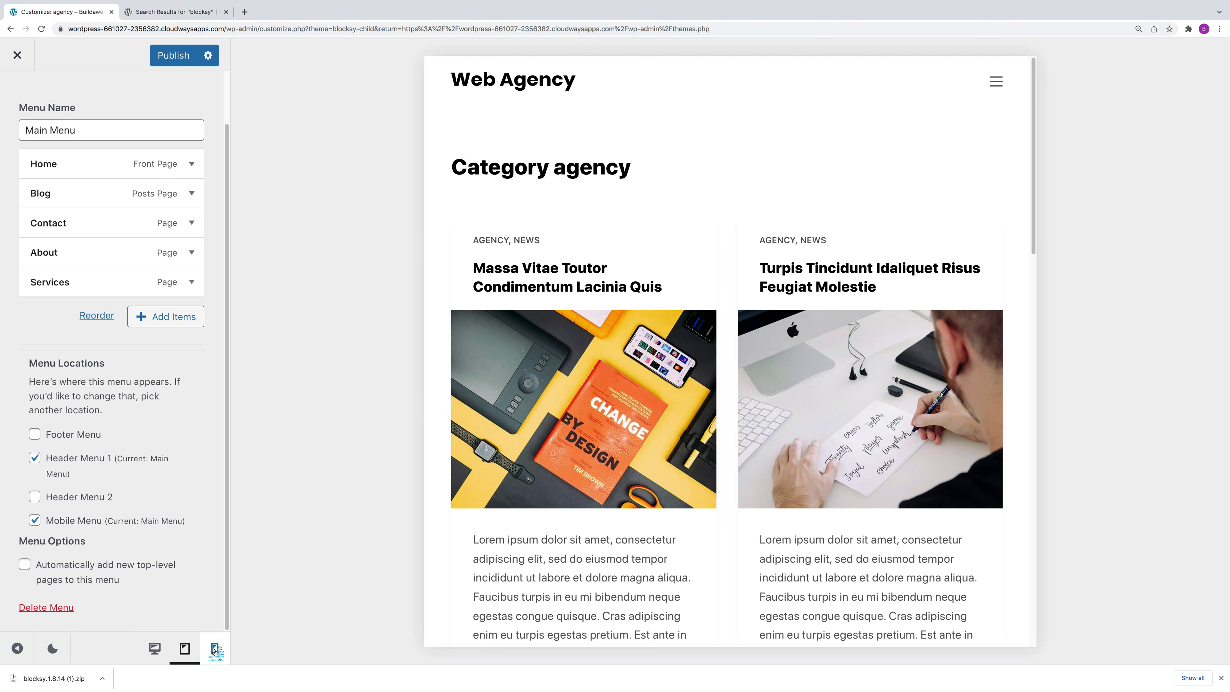
left_click(849, 136)
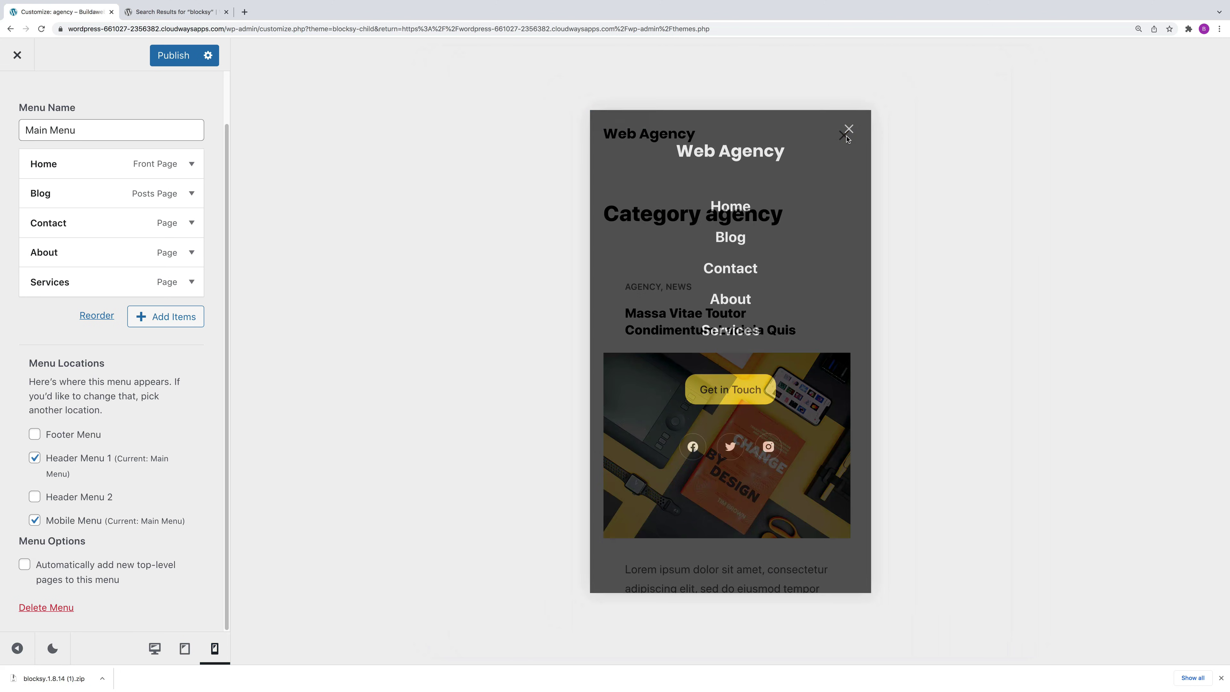
left_click(849, 131)
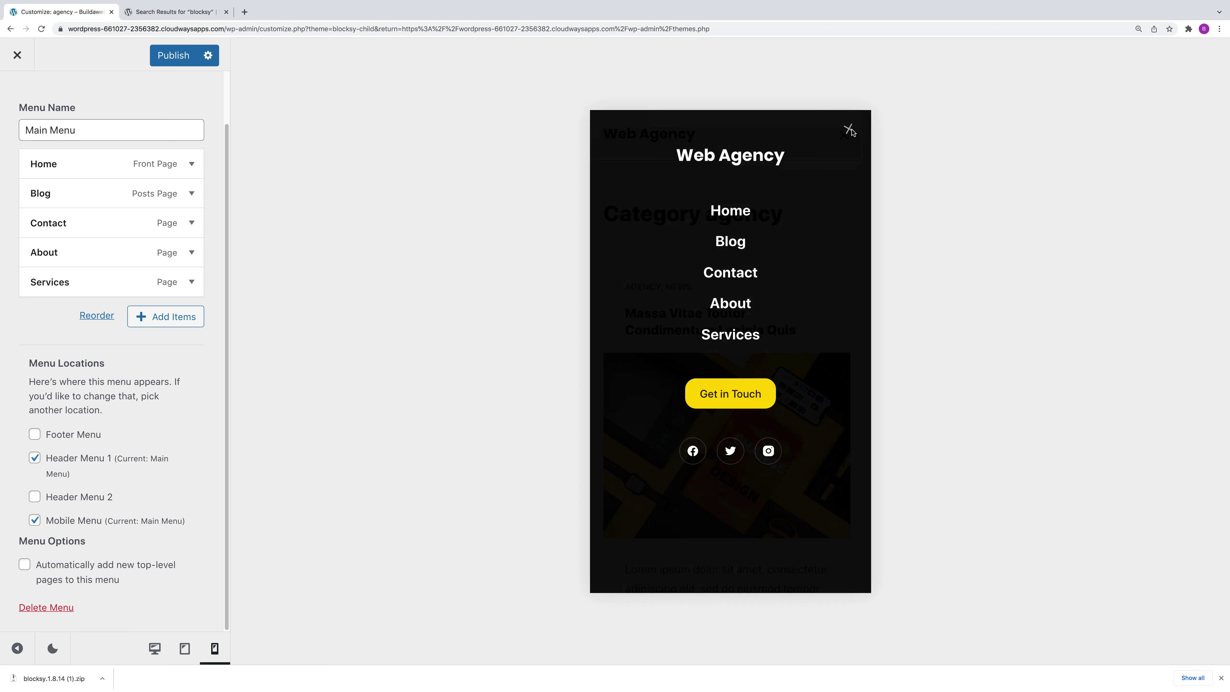
scroll(108, 448, "up", 2)
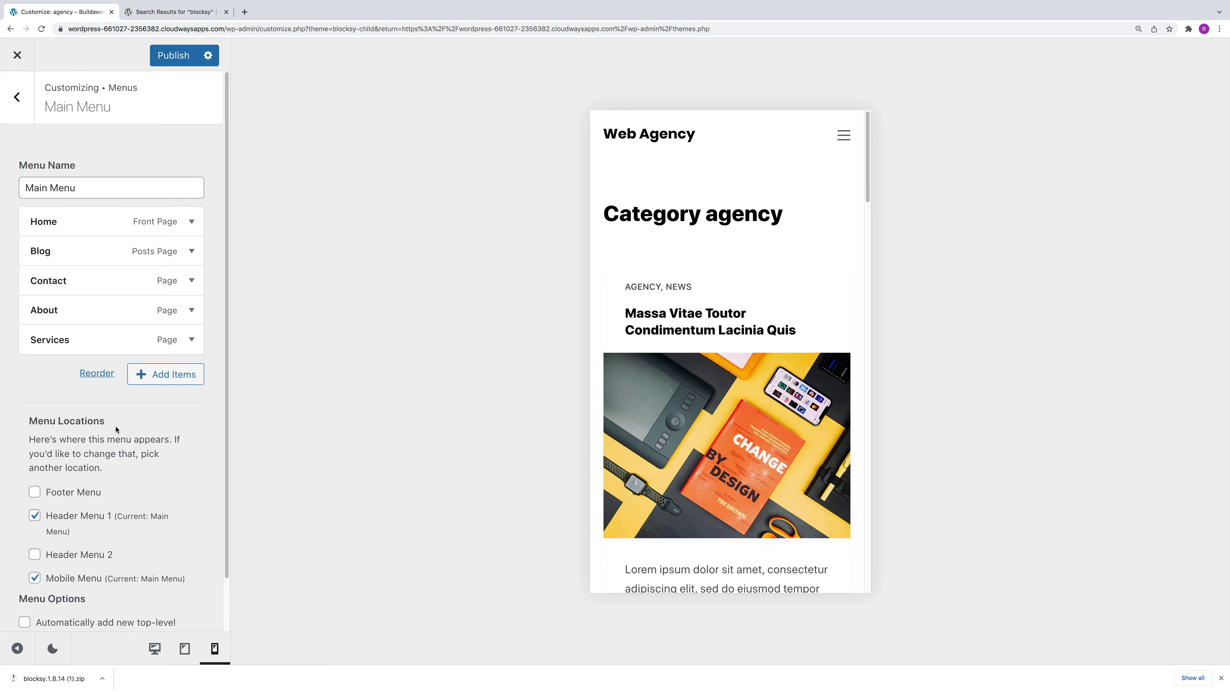
Step: Publish the menu changes, return to the main customizer sections, and preview at desktop width
left_click(179, 61)
left_click(178, 57)
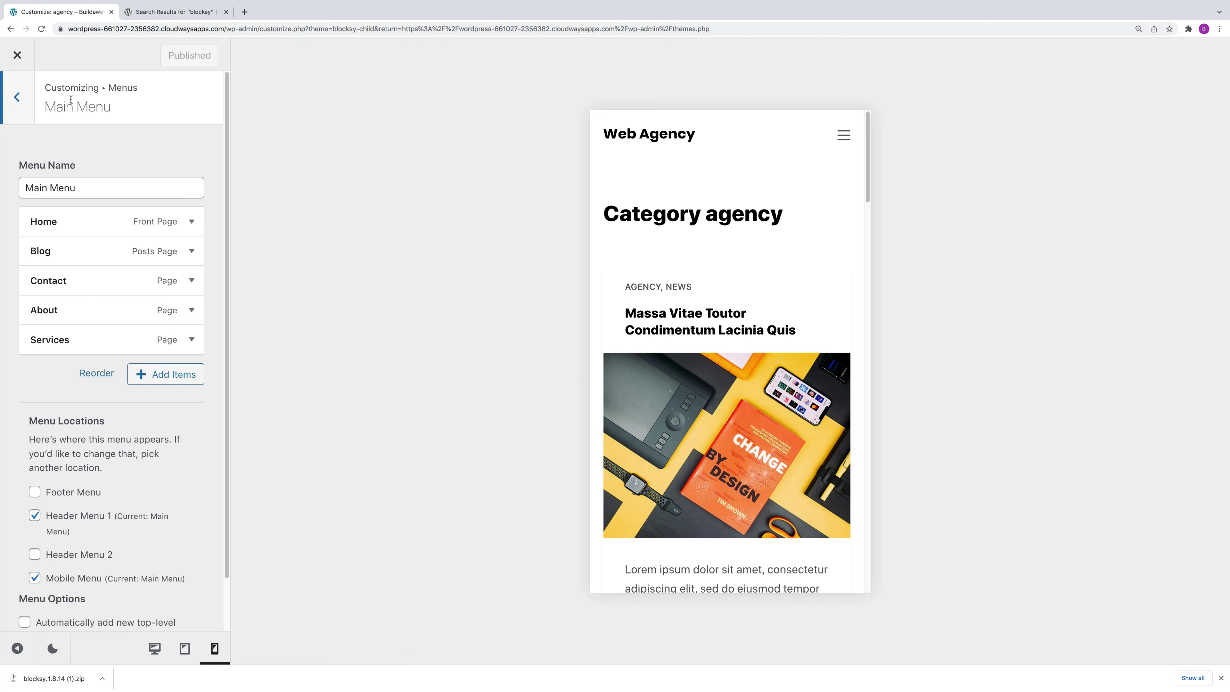
left_click(18, 98)
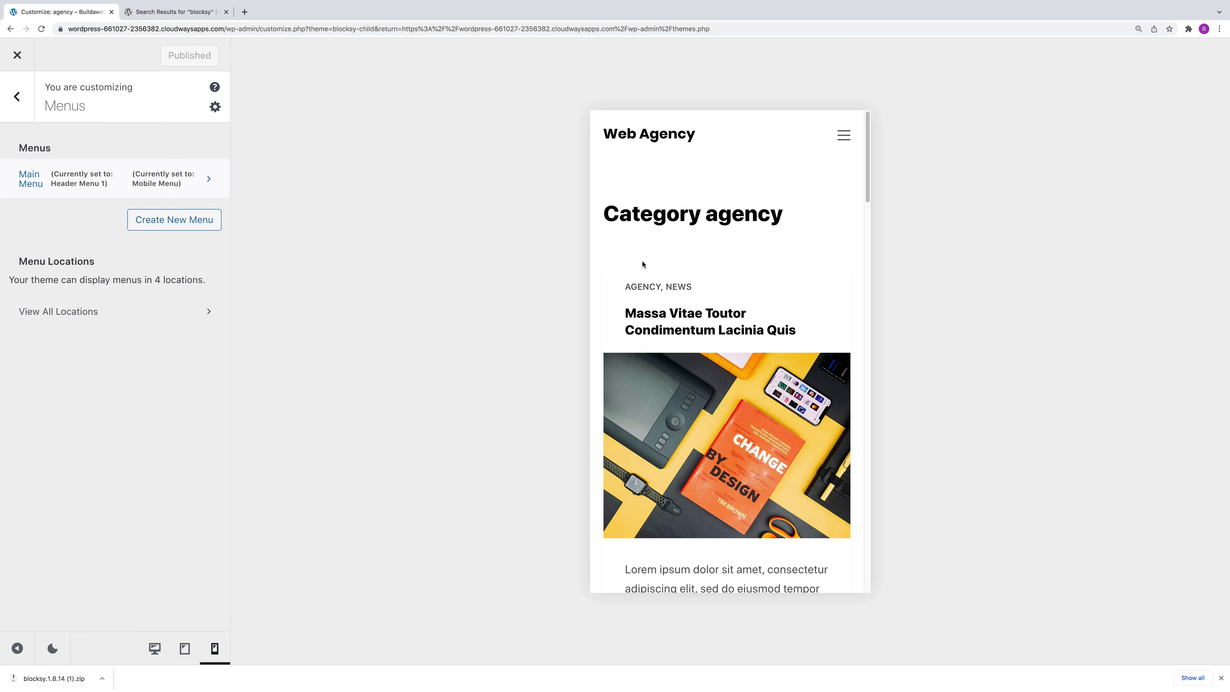
left_click(157, 650)
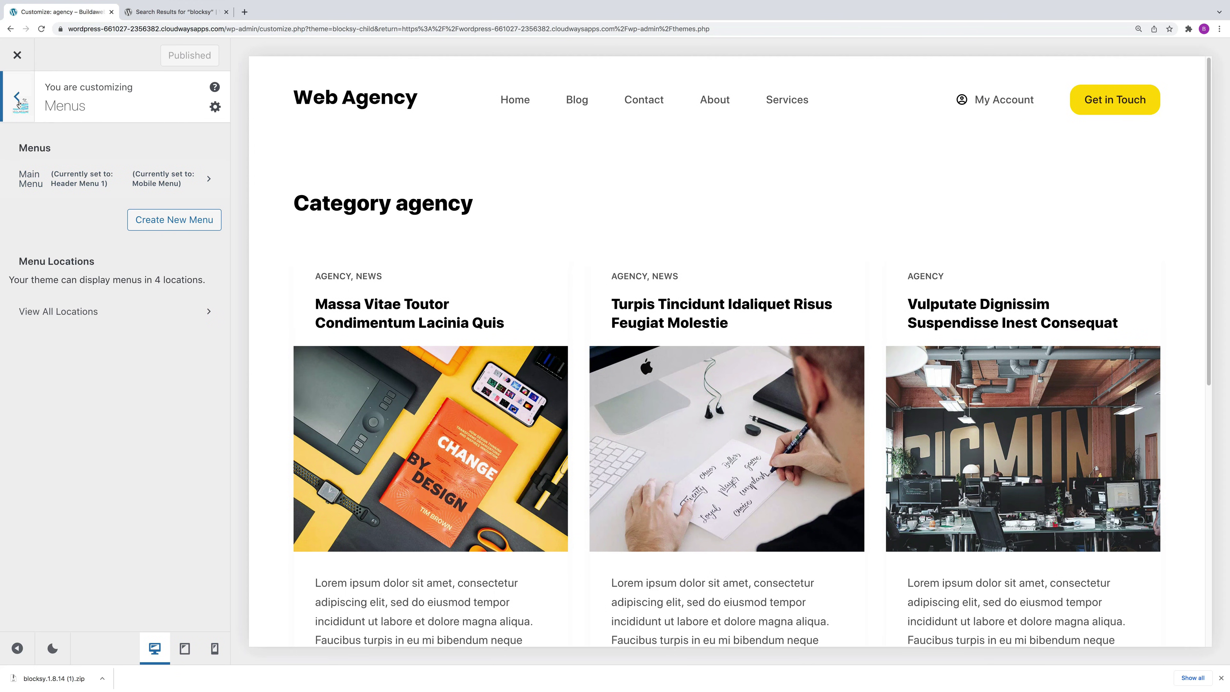
left_click(18, 99)
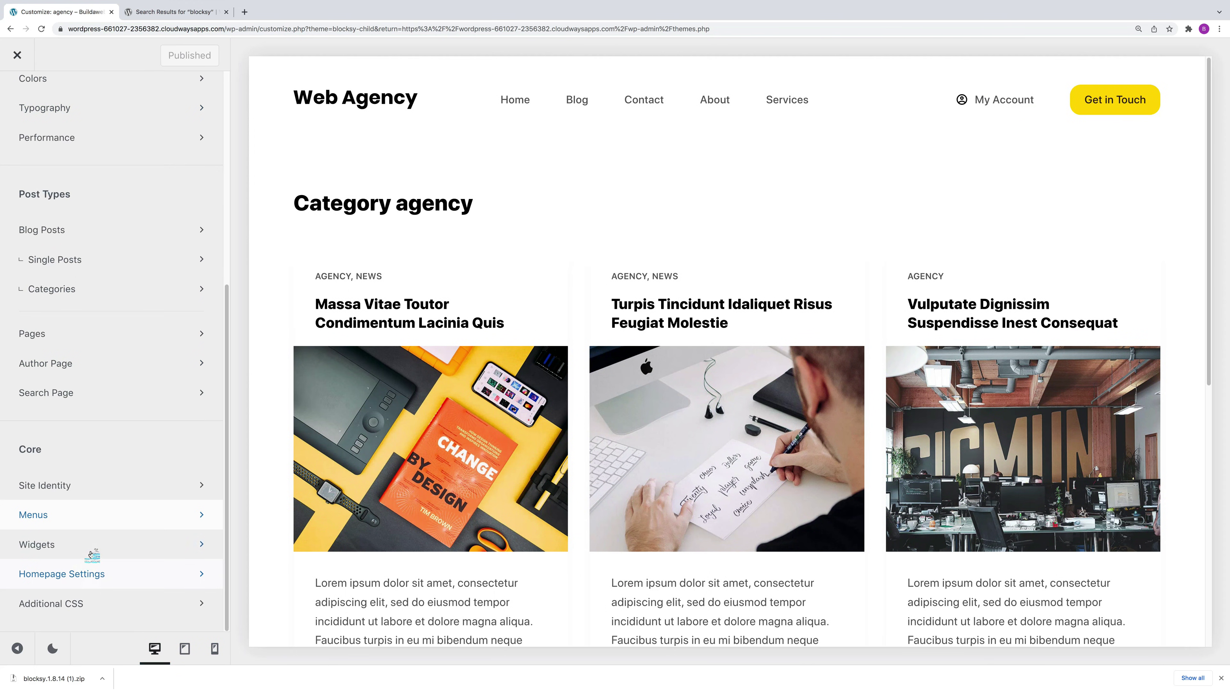
Step: Open Homepage Settings and toggle between Your latest posts and A static page
left_click(110, 574)
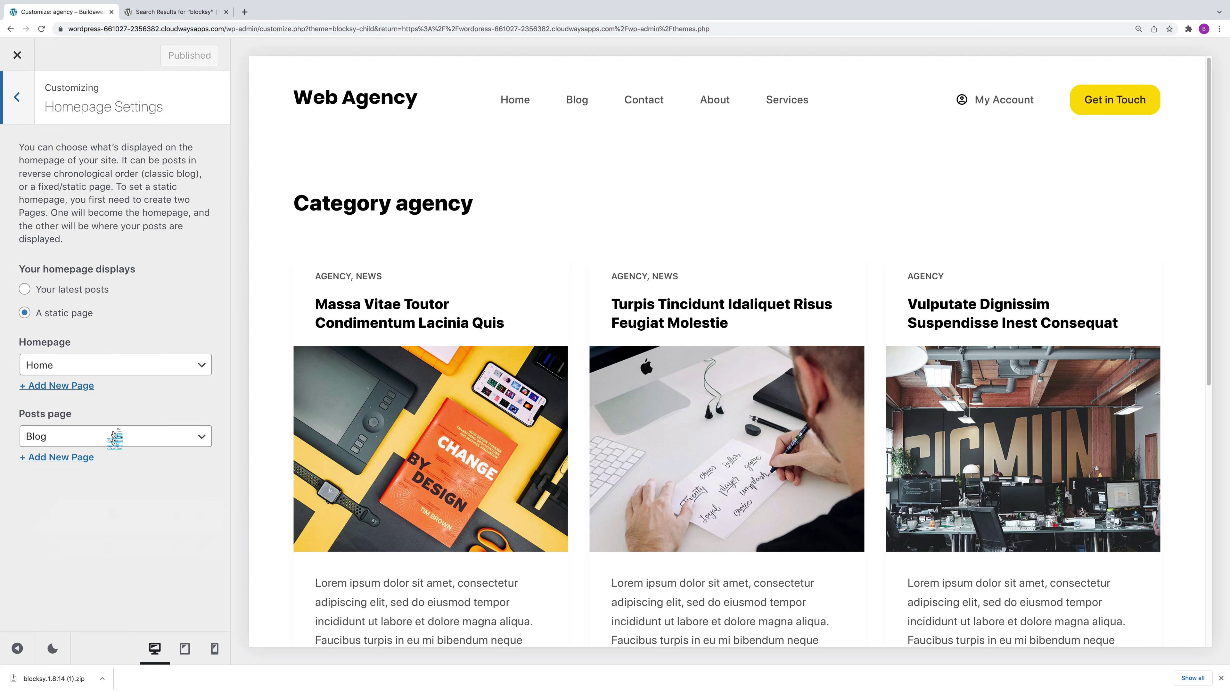
left_click(515, 100)
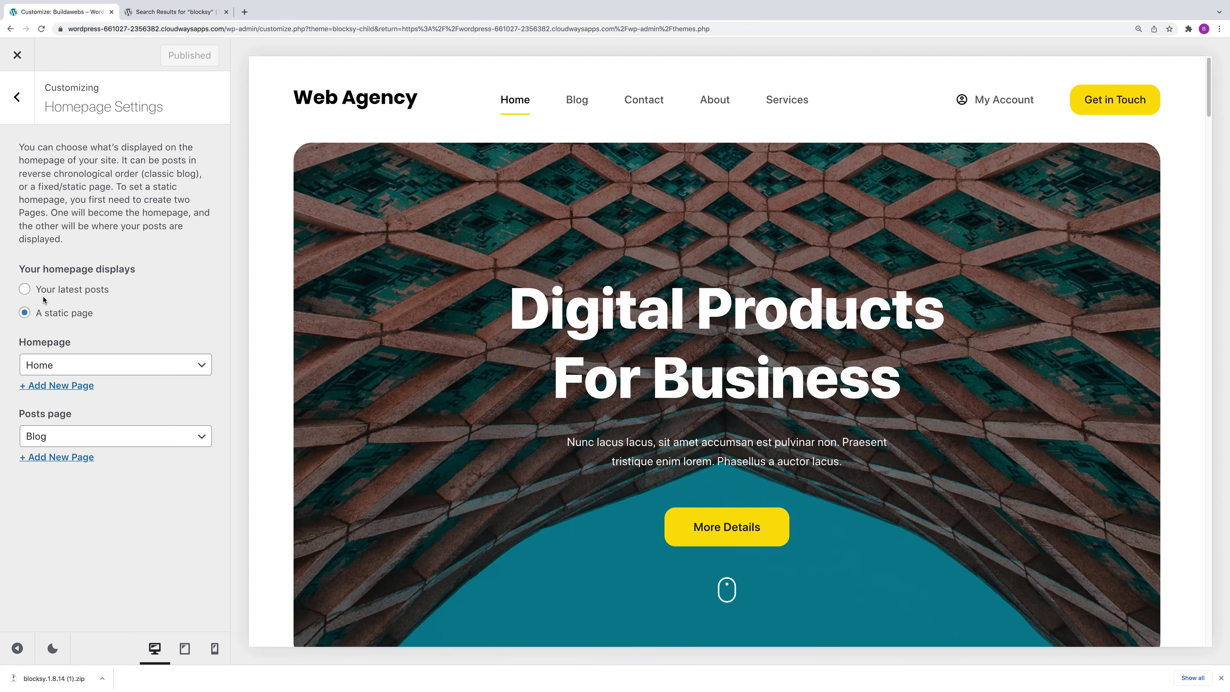
left_click(24, 290)
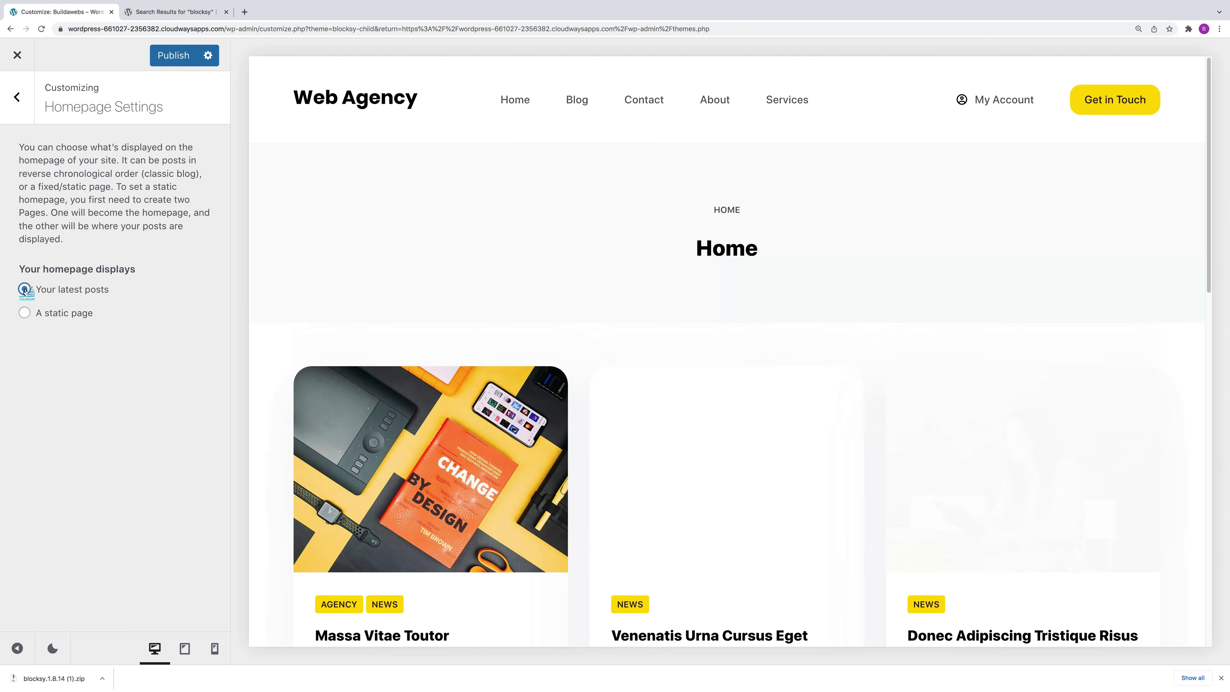
scroll(999, 401, "down", 3)
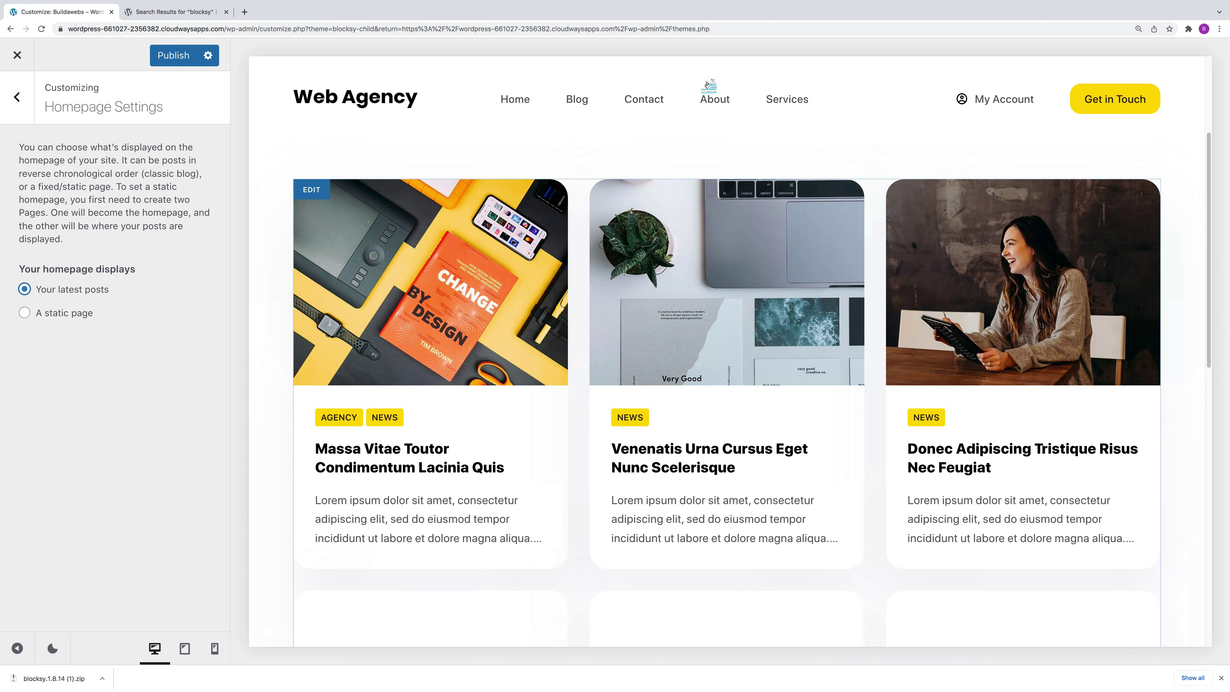
scroll(572, 89, "down", 3)
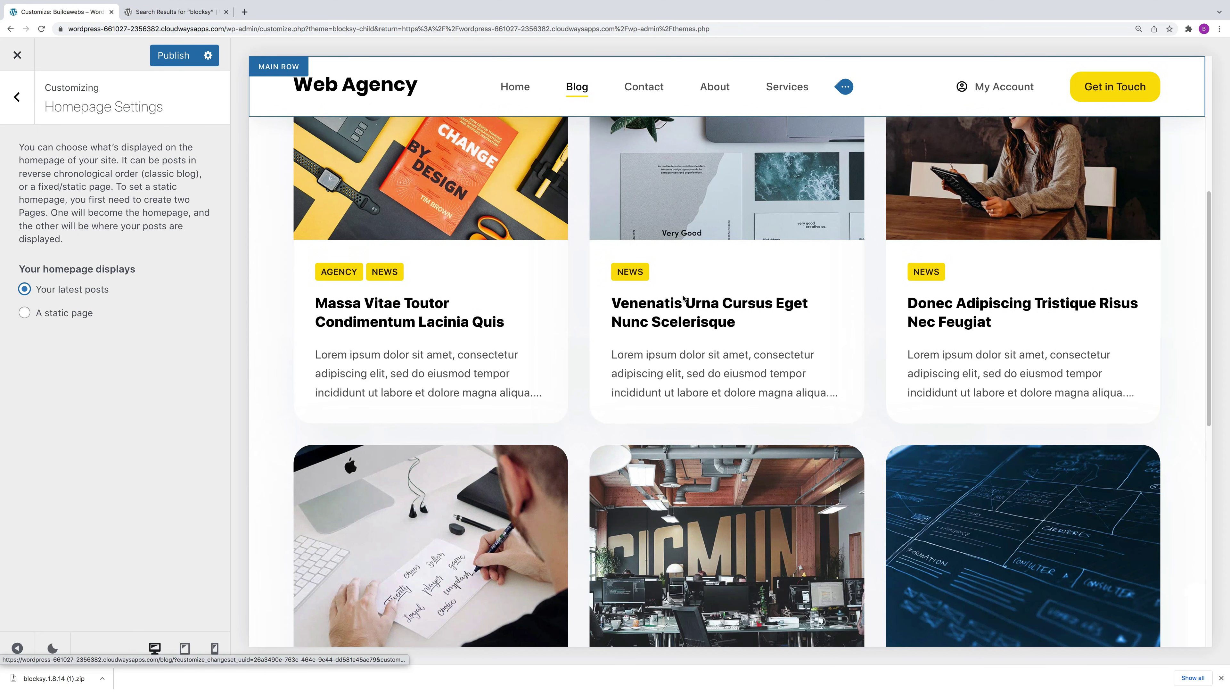
left_click(26, 313)
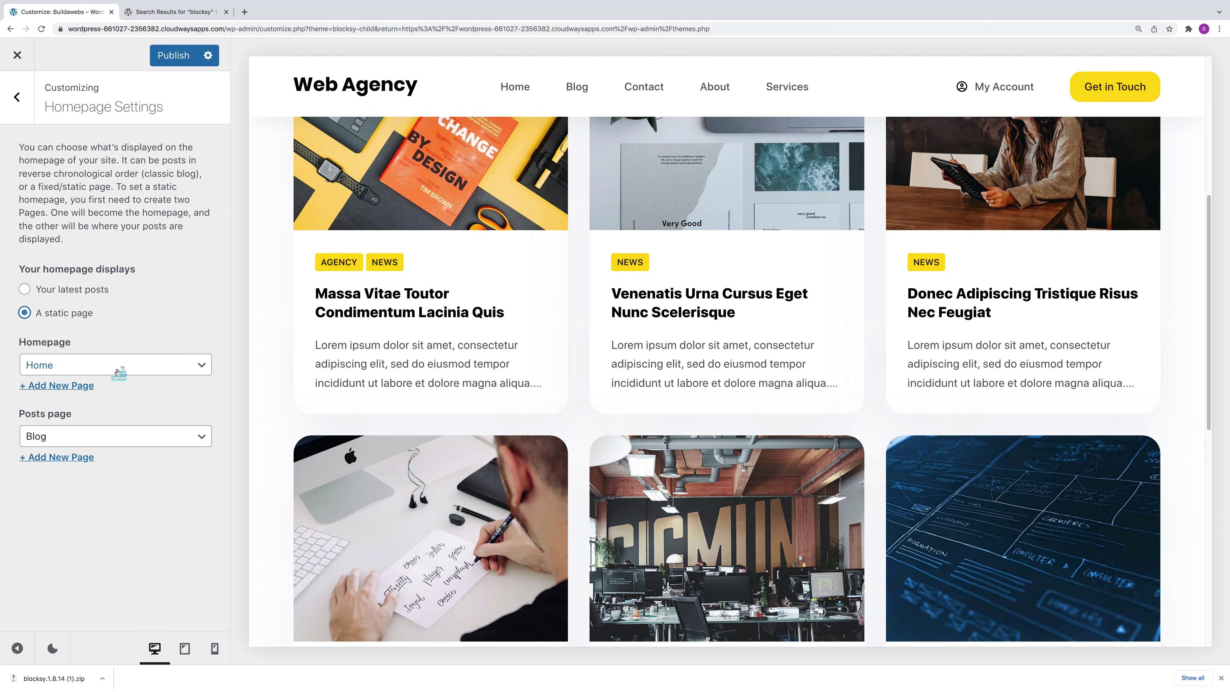
Step: Try Contact, Blog and About as the static homepage, then set it back to Home
left_click(117, 368)
left_click(109, 354)
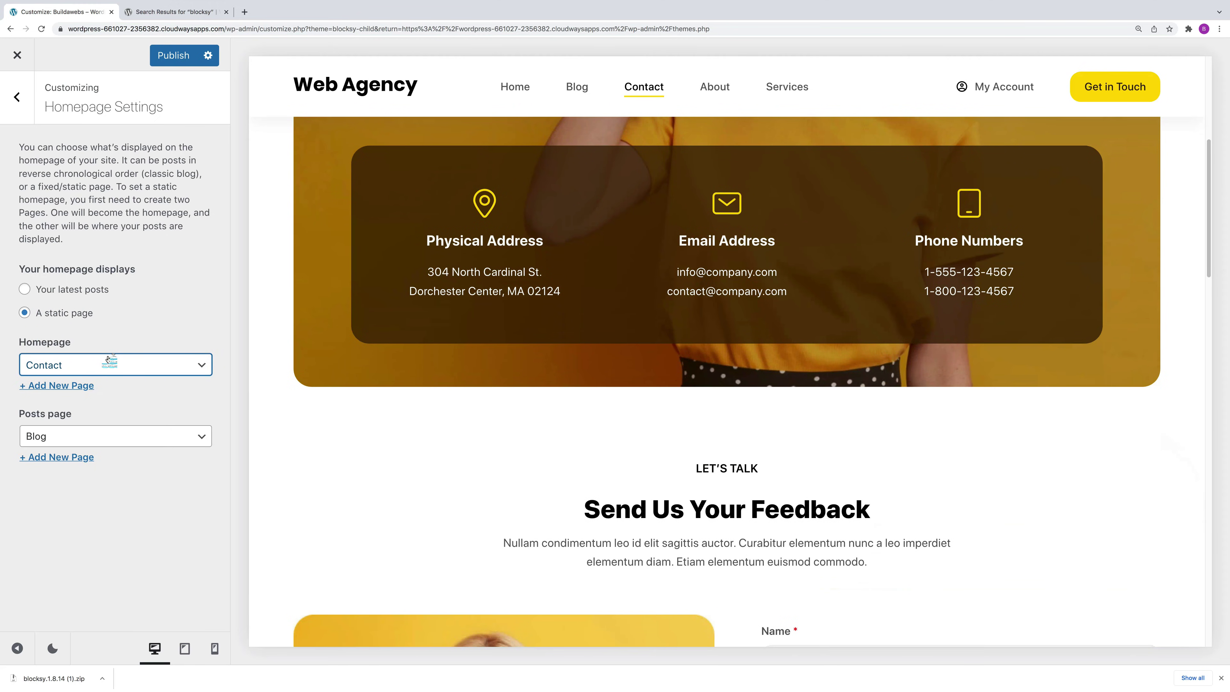
left_click(108, 364)
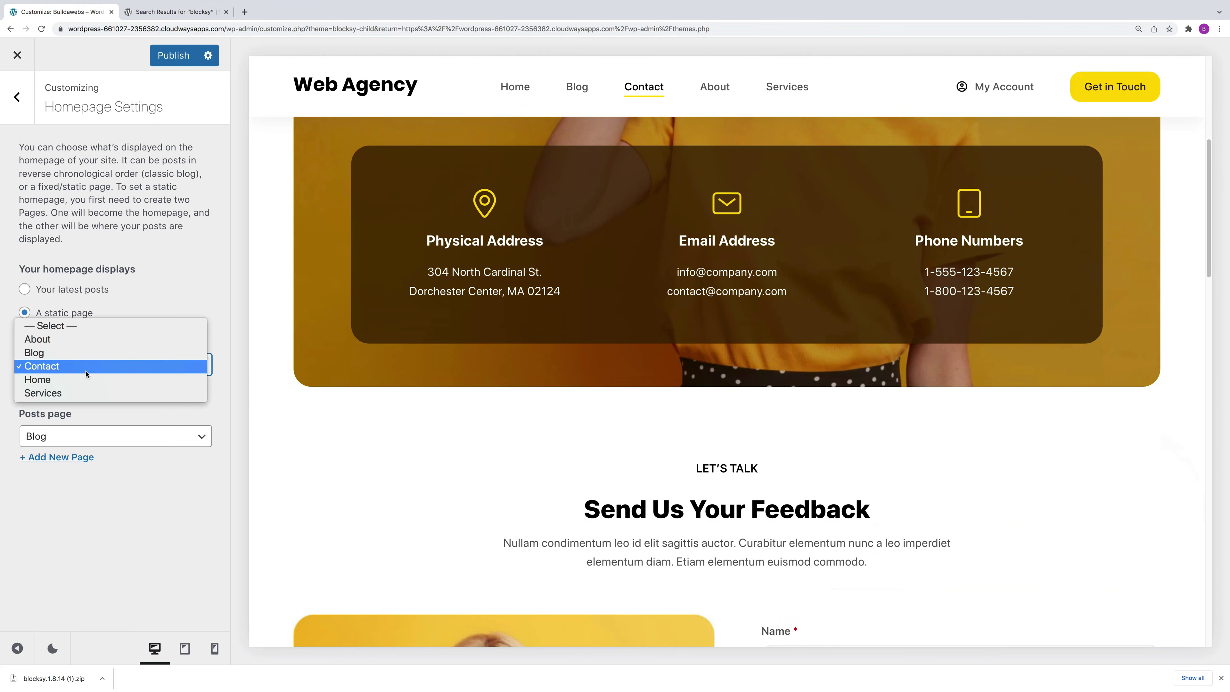
left_click(82, 352)
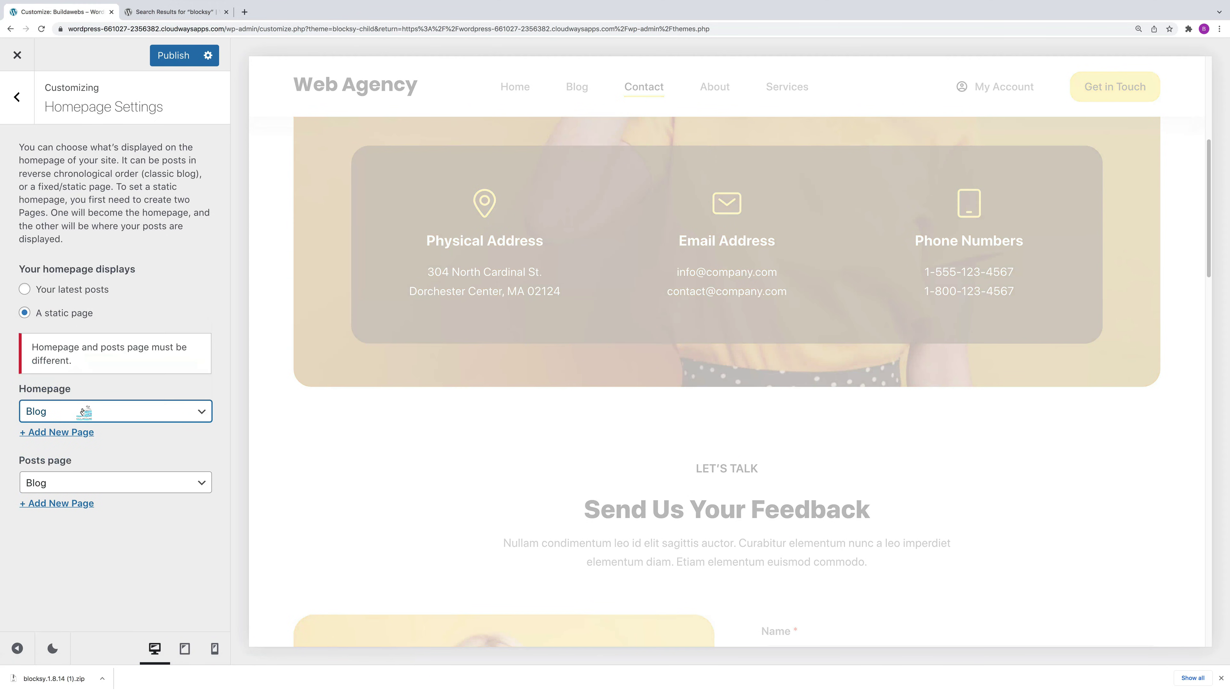
left_click(82, 412)
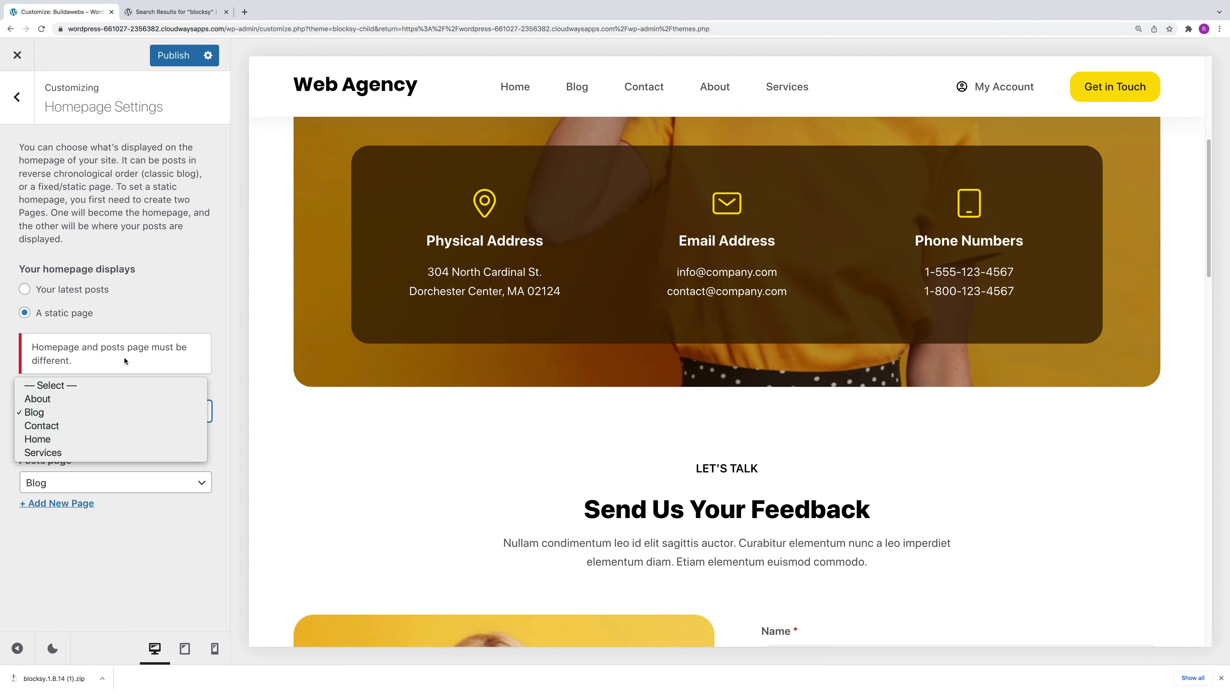
left_click(68, 400)
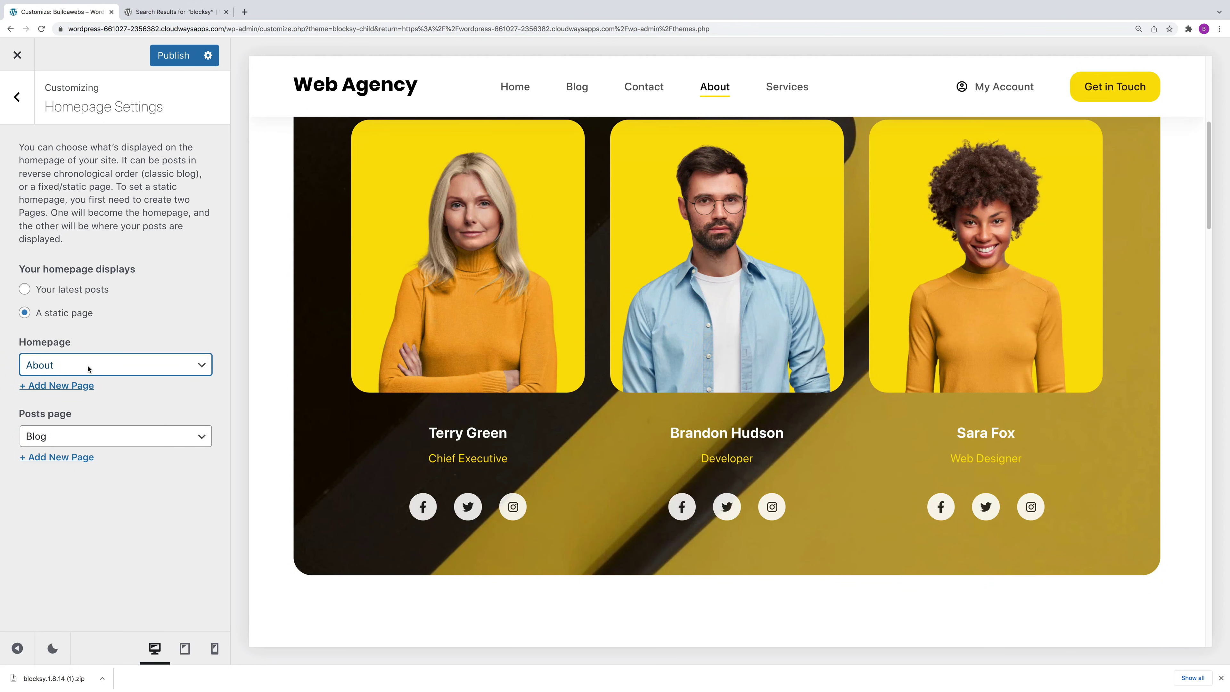
left_click(89, 367)
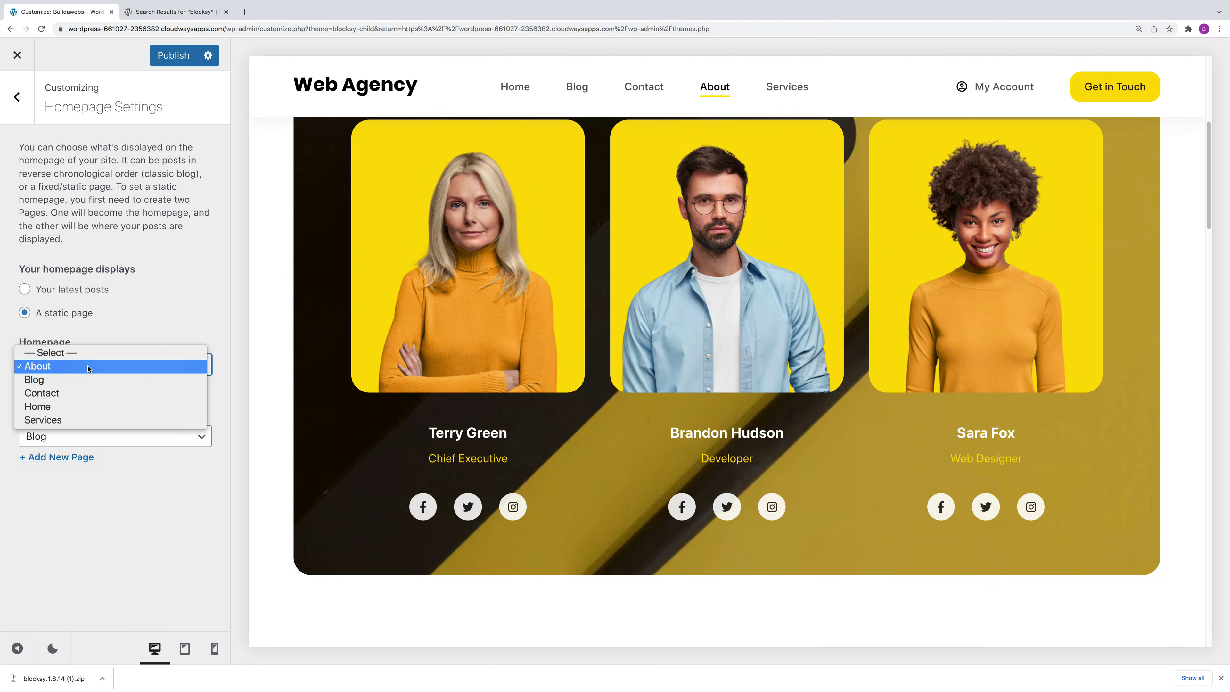
left_click(73, 407)
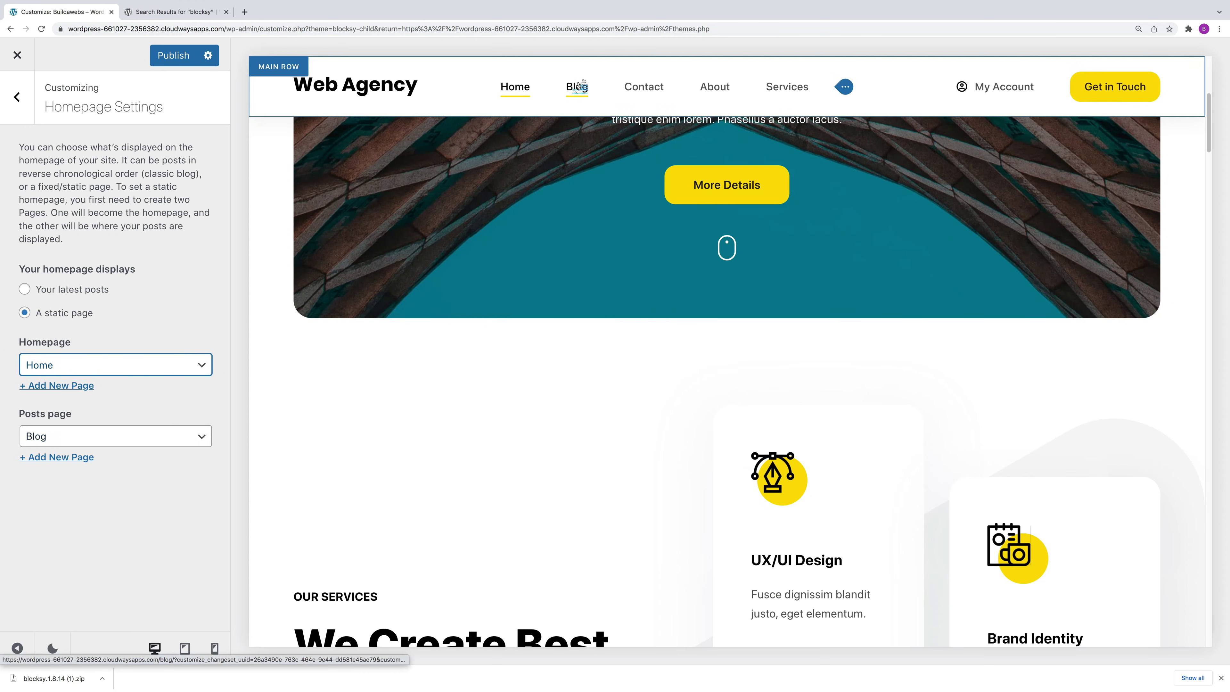
Step: Set the posts page to Blog after trying Contact, publish, and close the Customizer
left_click(577, 86)
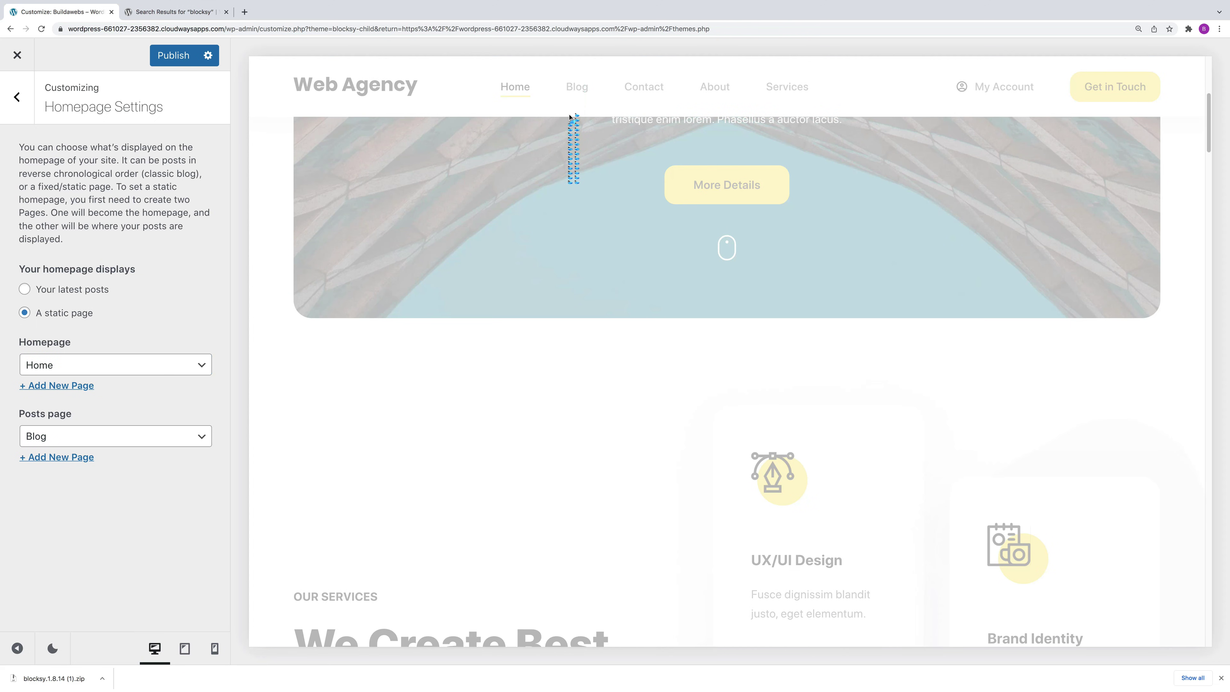
left_click(74, 437)
left_click(70, 451)
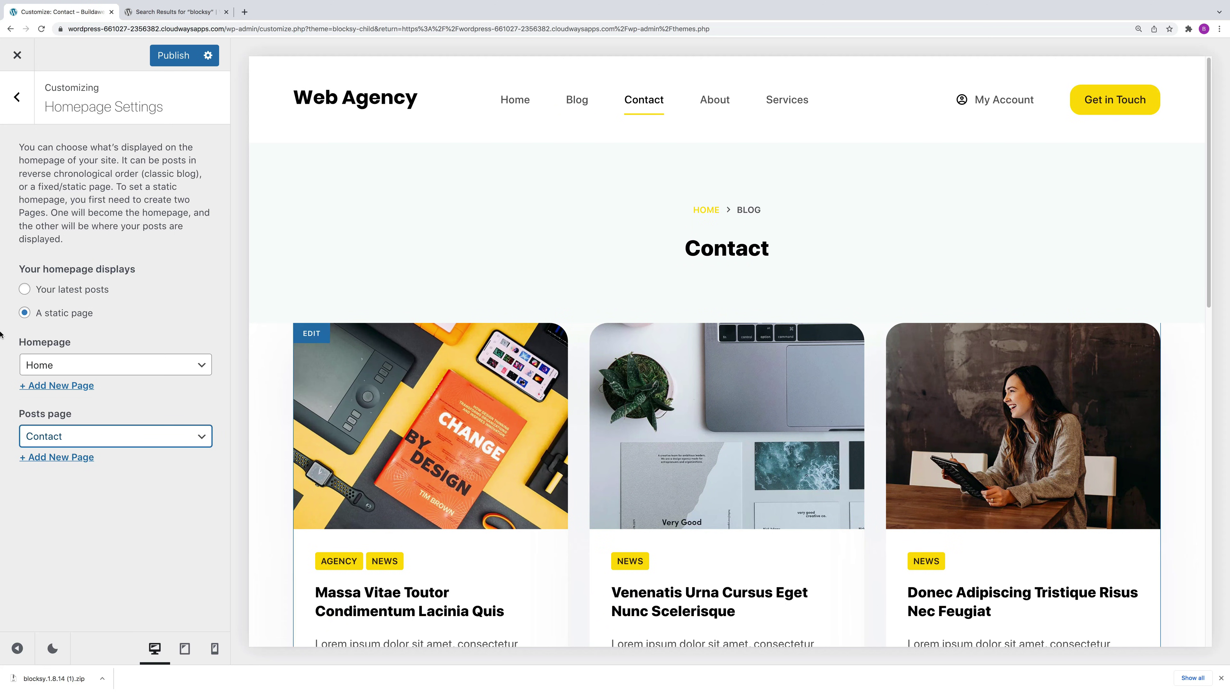
left_click(82, 438)
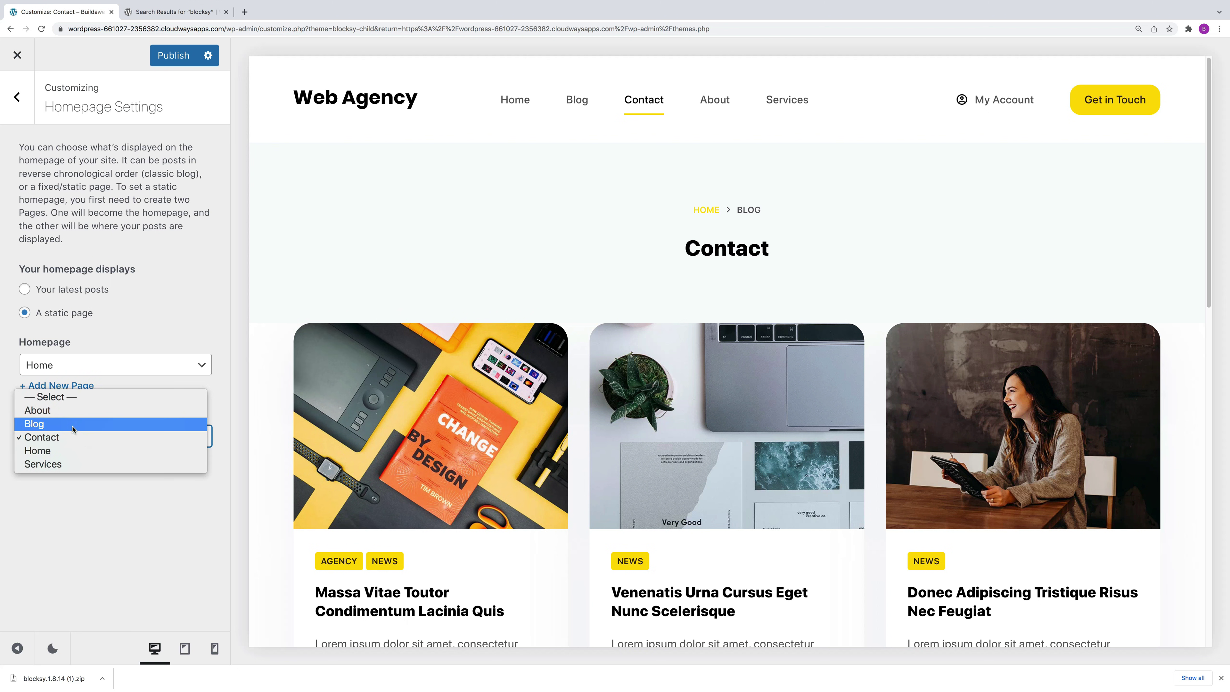
left_click(73, 429)
left_click(173, 56)
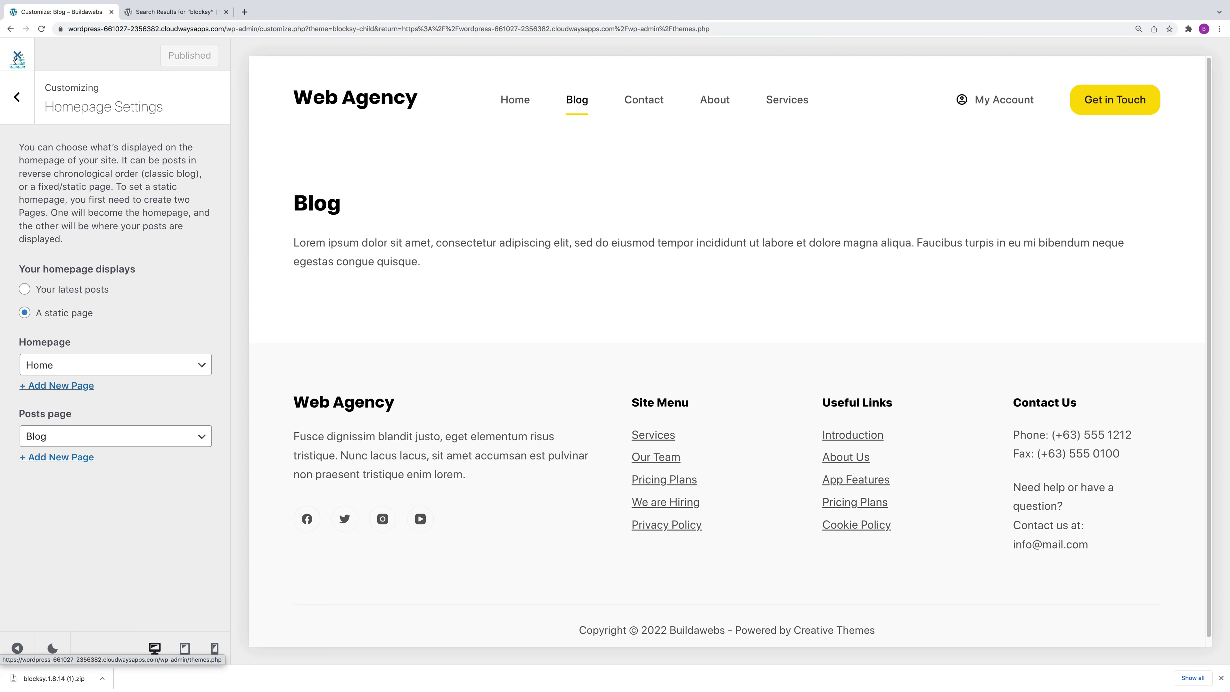
left_click(16, 58)
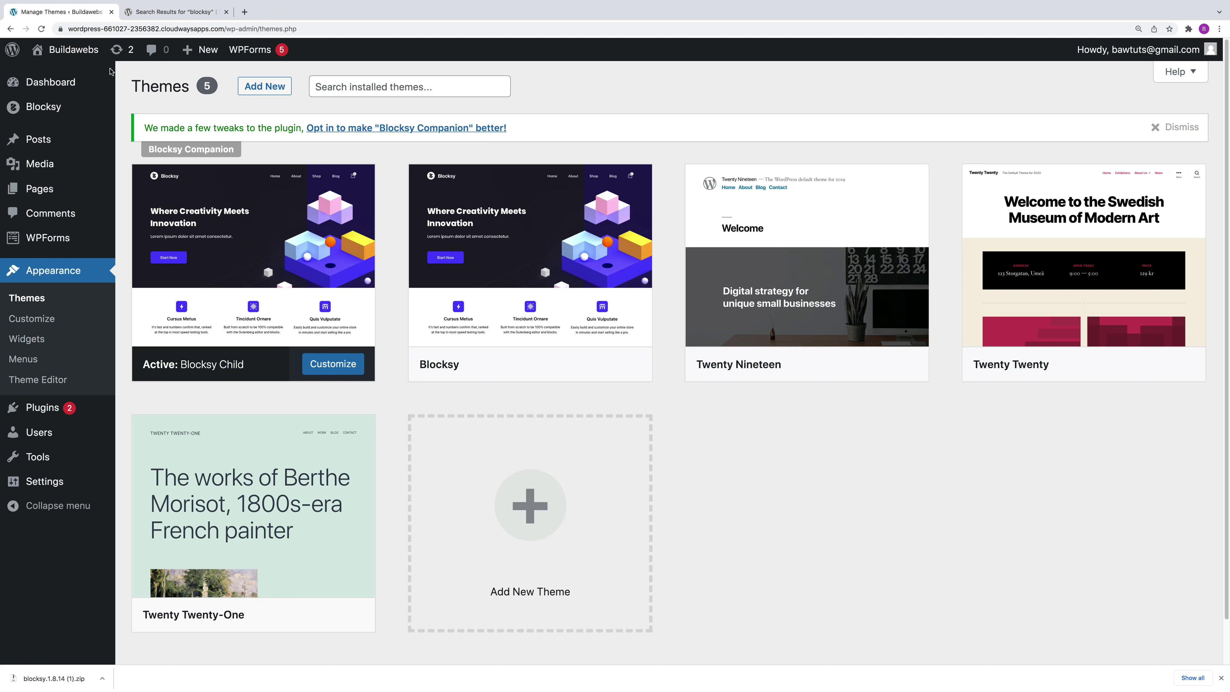
Step: Go from the Themes page to the WordPress admin Dashboard
left_click(43, 85)
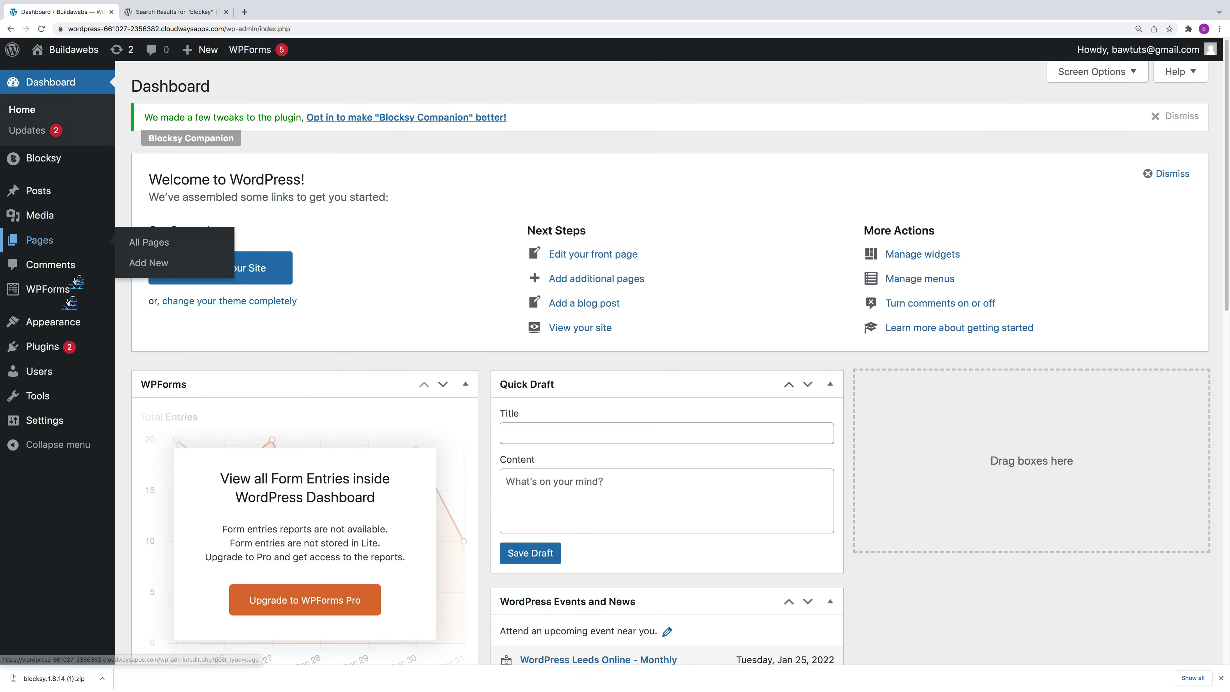
mouse_move(51, 357)
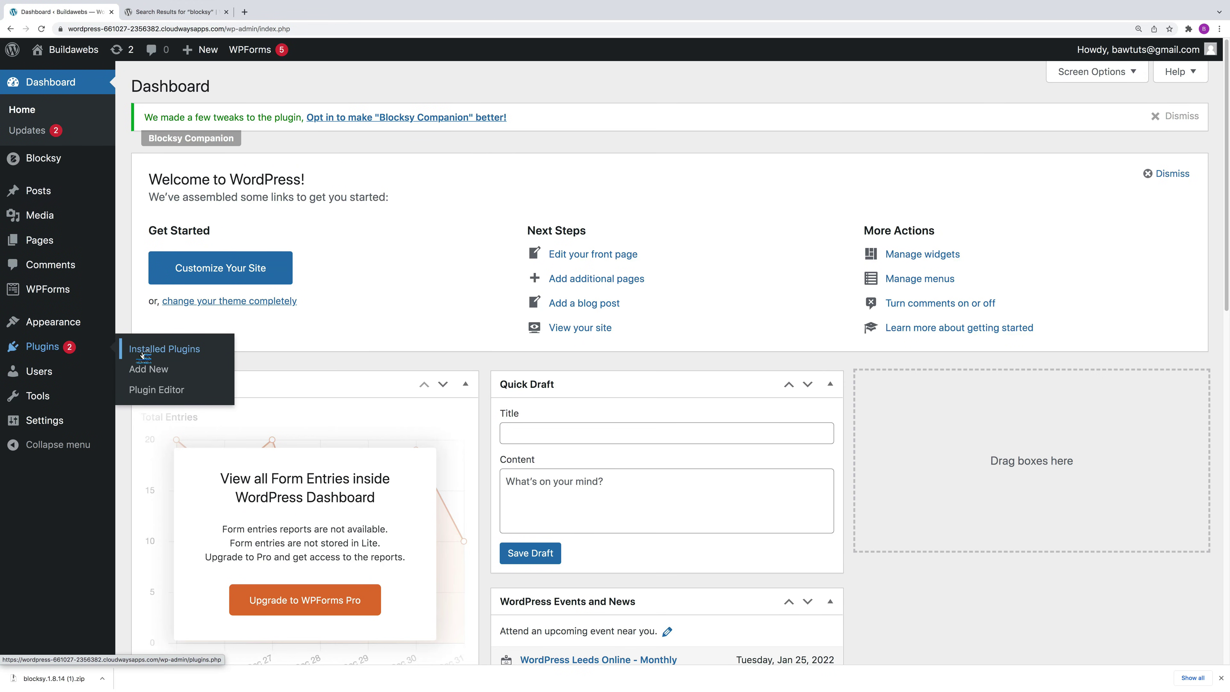
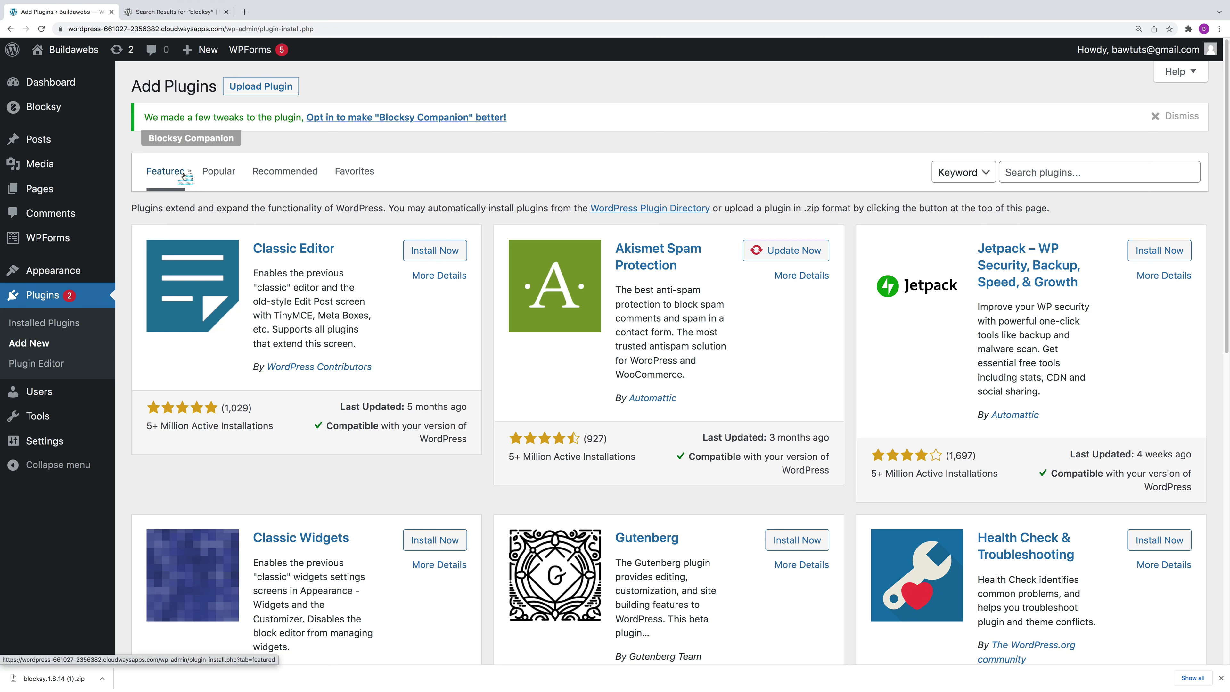
Step: Browse the Popular, Recommended, Favorites and Featured tabs of Add Plugins
left_click(219, 178)
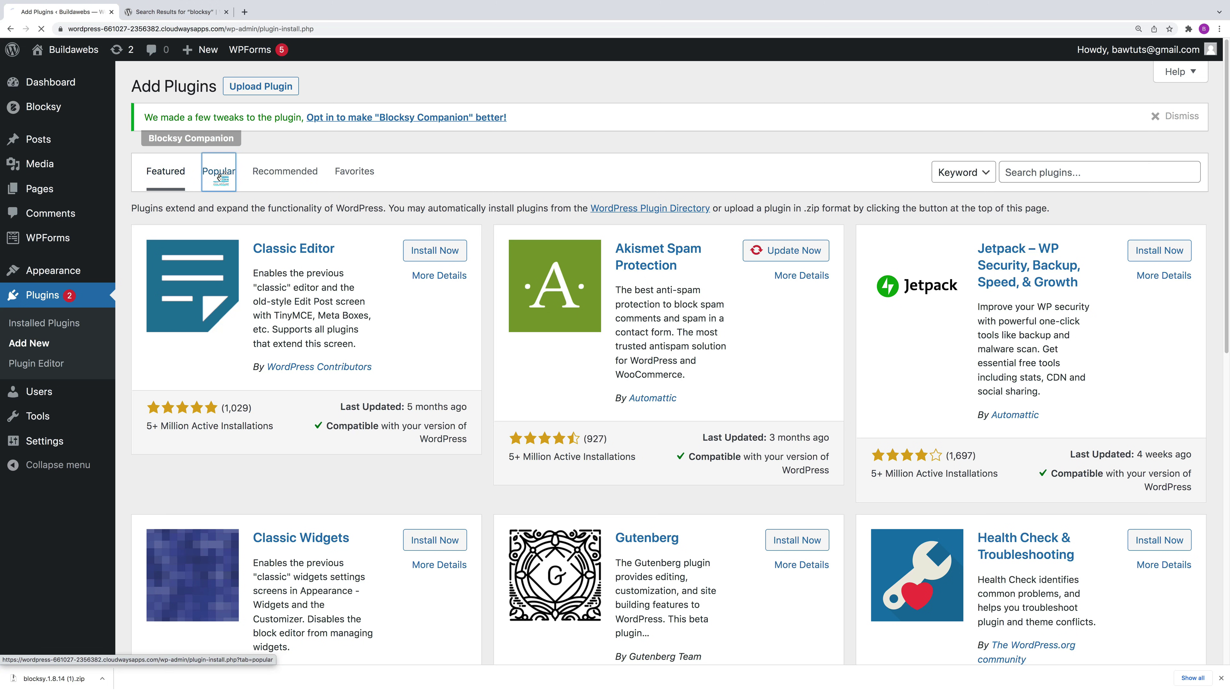
left_click(289, 177)
left_click(350, 177)
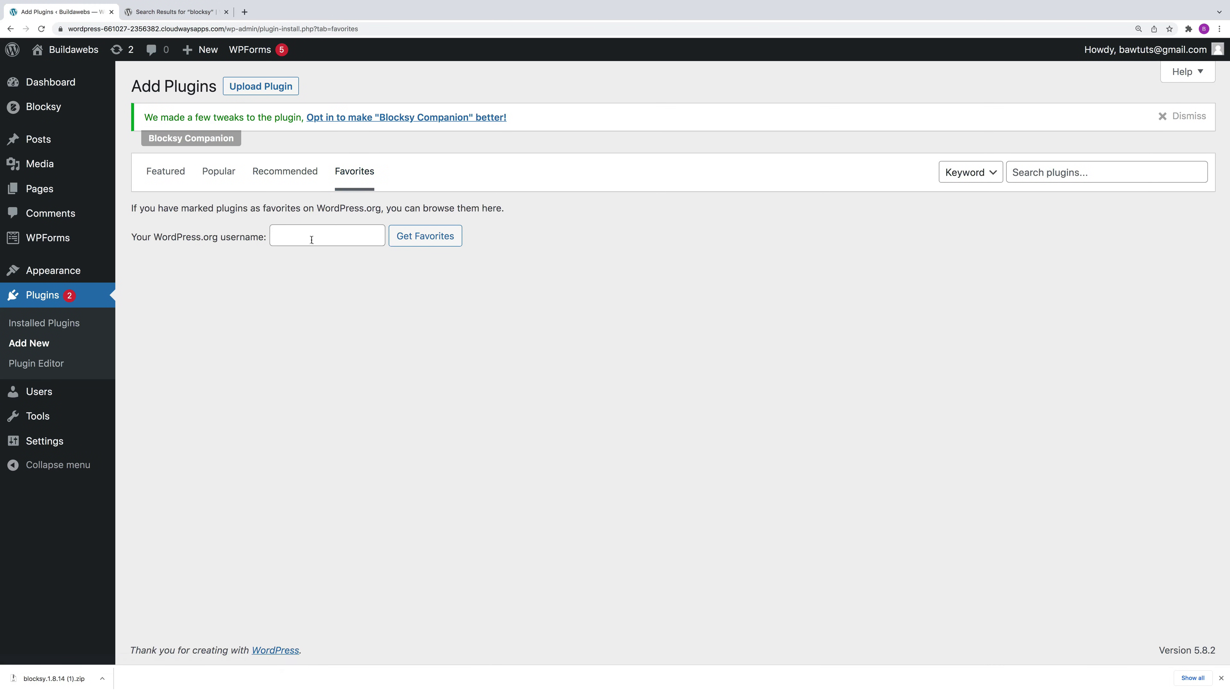
left_click(180, 12)
left_click(82, 13)
left_click(173, 175)
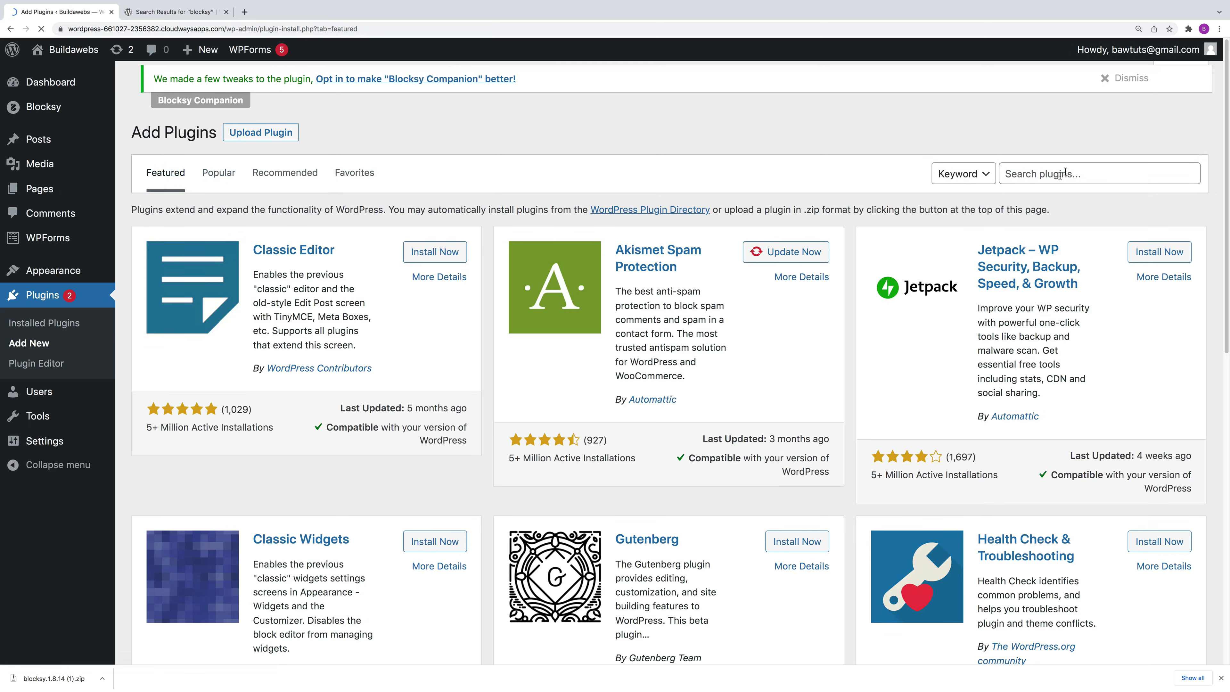
Step: Search plugins for tidio, then install and activate Tidio – Live Chat
left_click(1054, 173)
type("tidio")
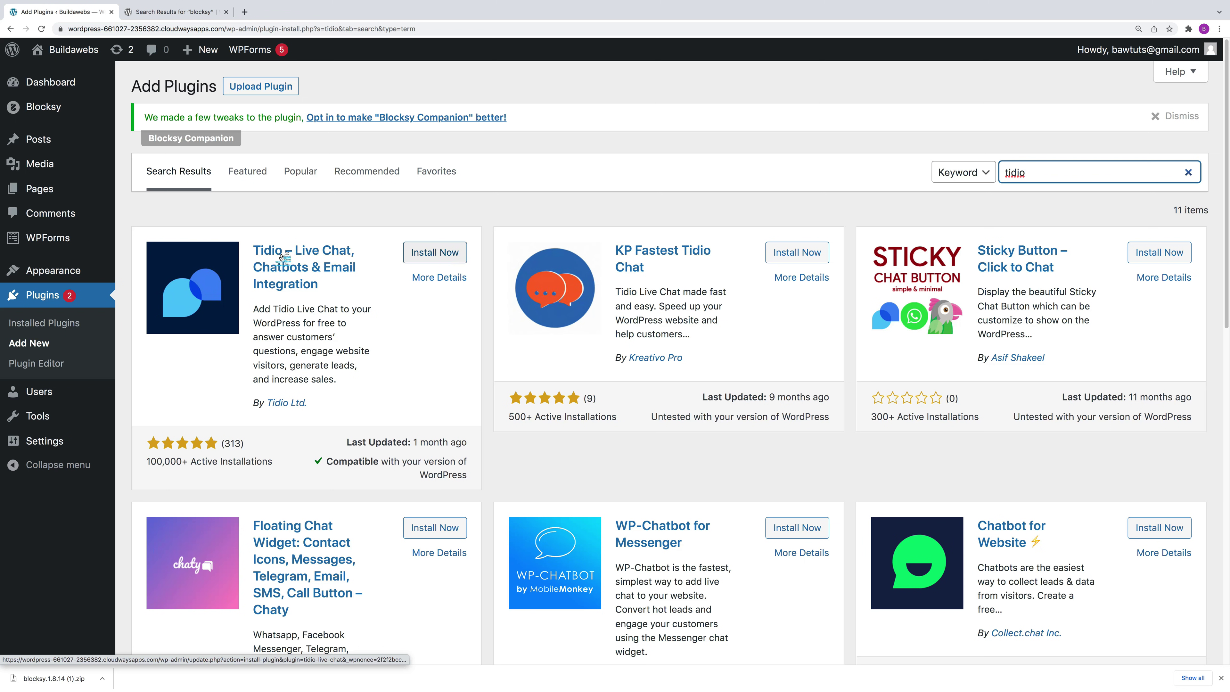
left_click(436, 253)
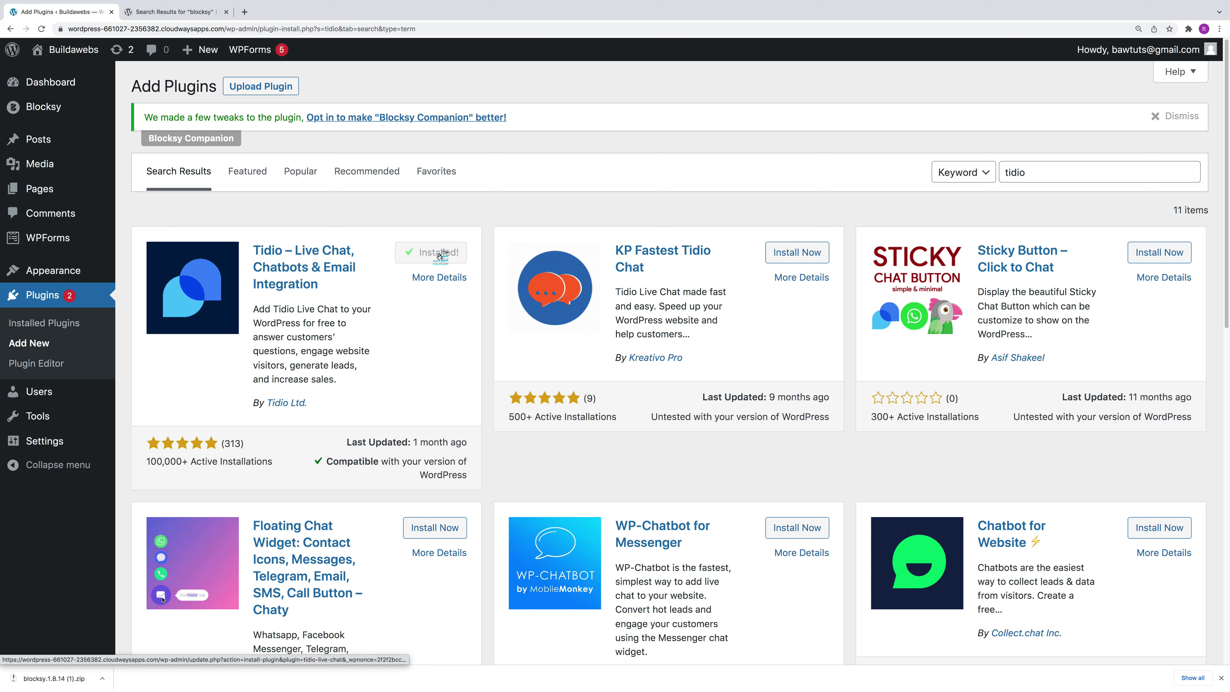
left_click(440, 253)
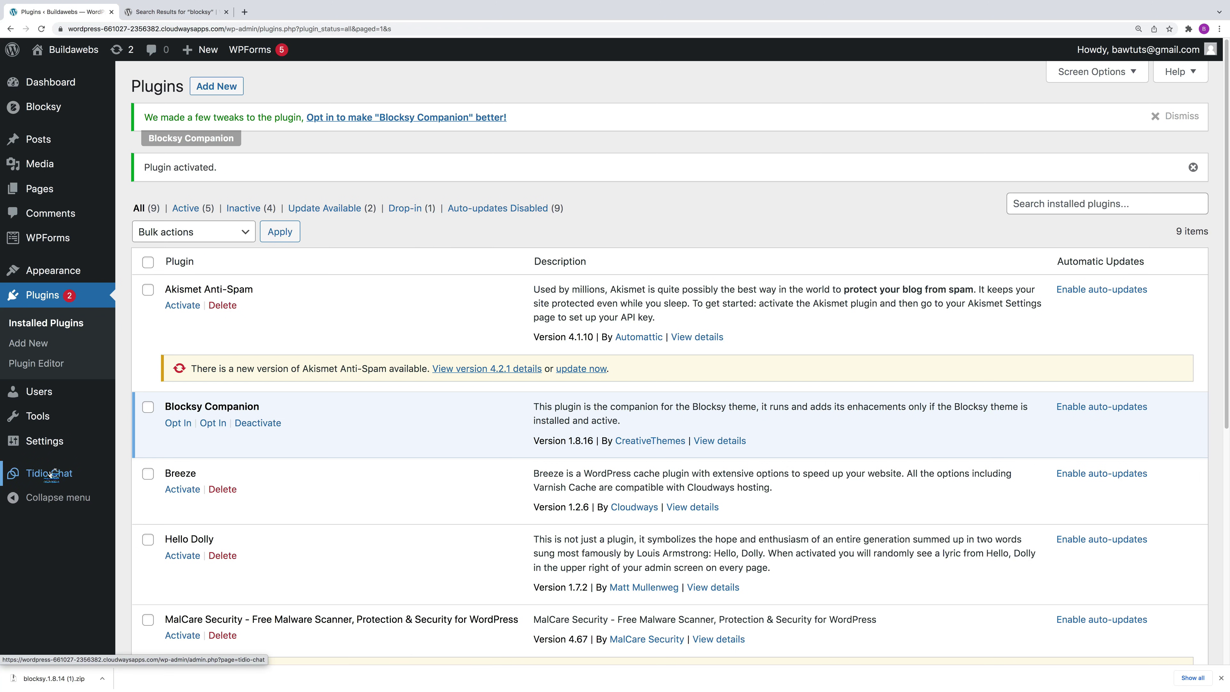
mouse_move(55, 451)
mouse_move(90, 72)
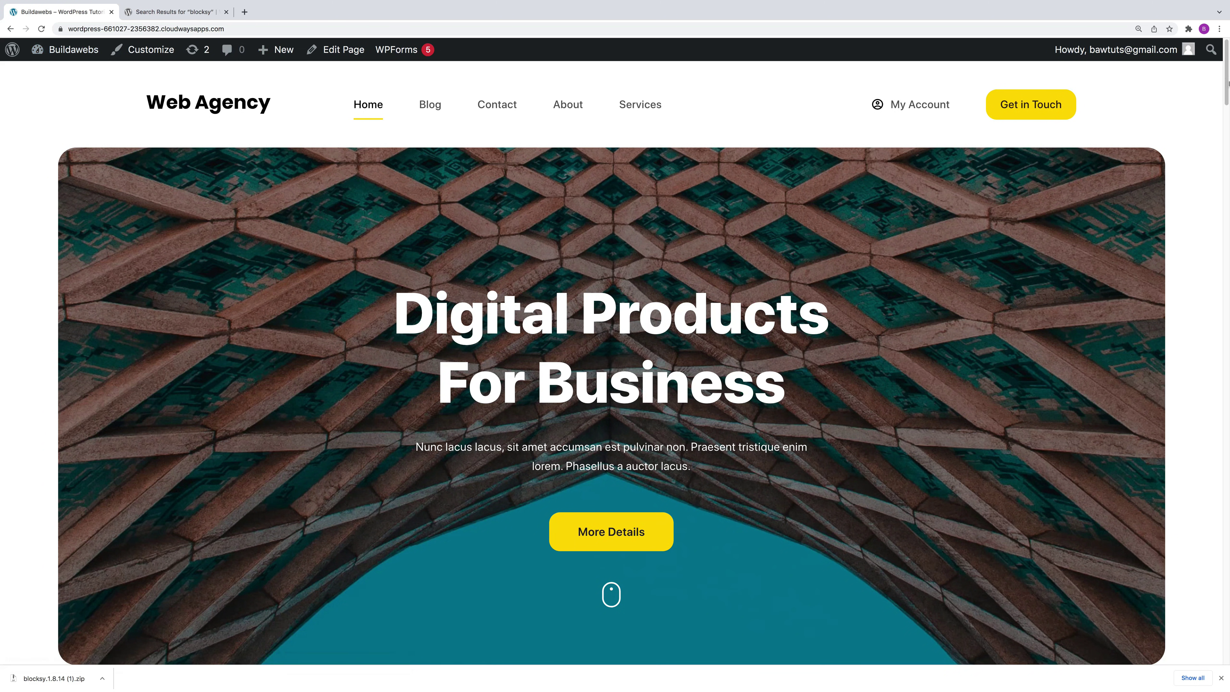
Step: Send a 'hi' test message through the site chat, minimize it, and open the About page
scroll(1174, 627, "down", 3)
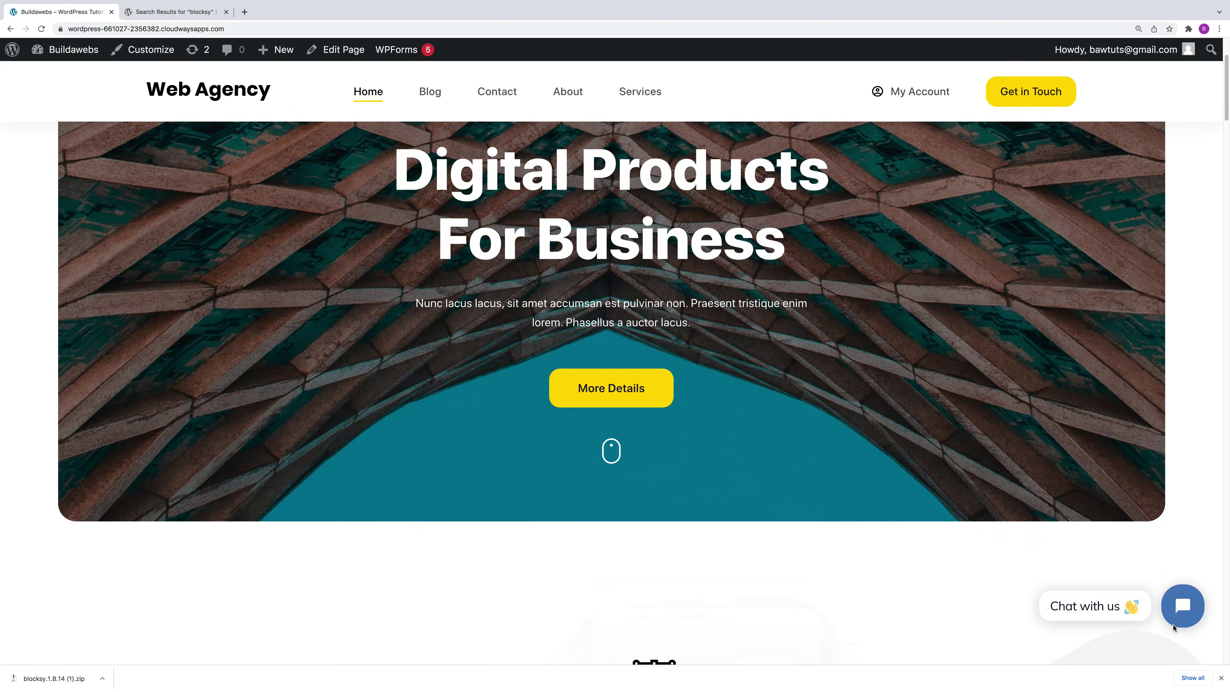
left_click(1182, 608)
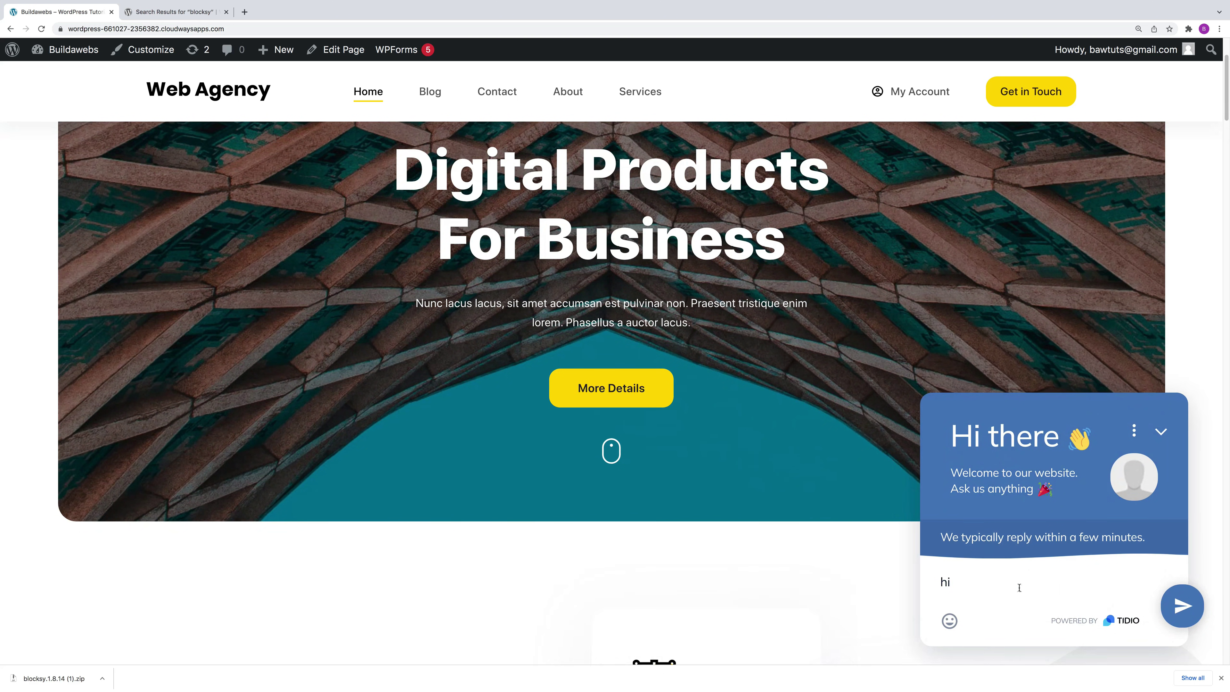
key("Return")
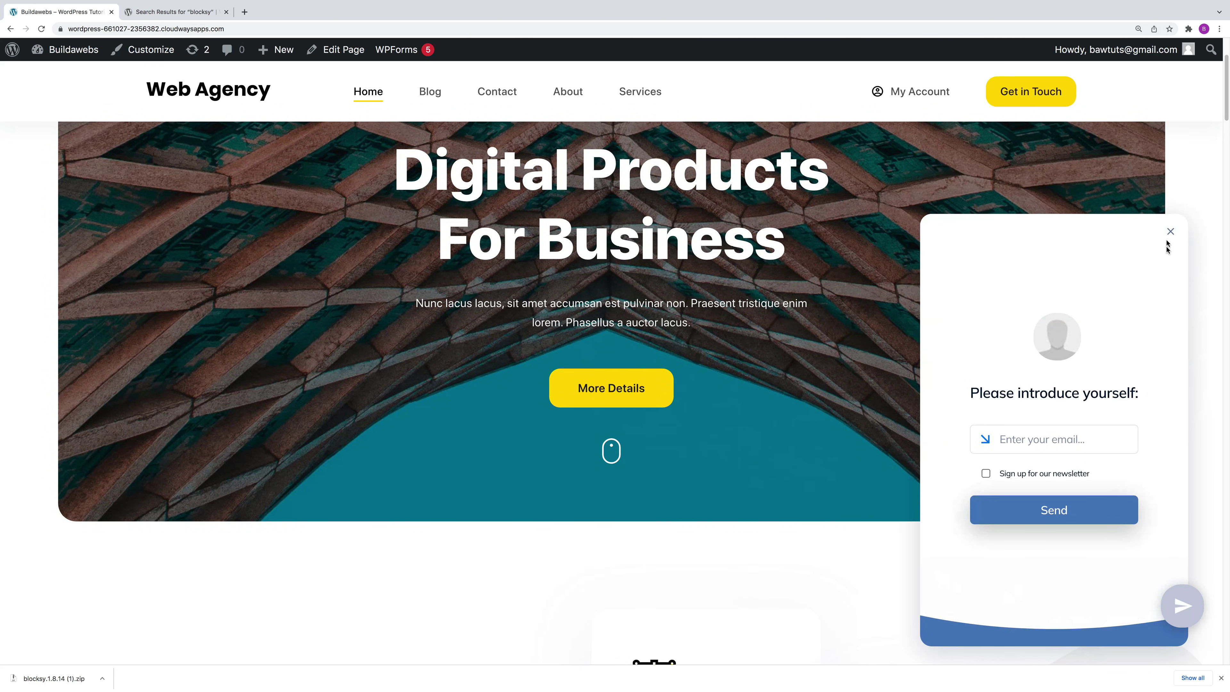
left_click(1170, 231)
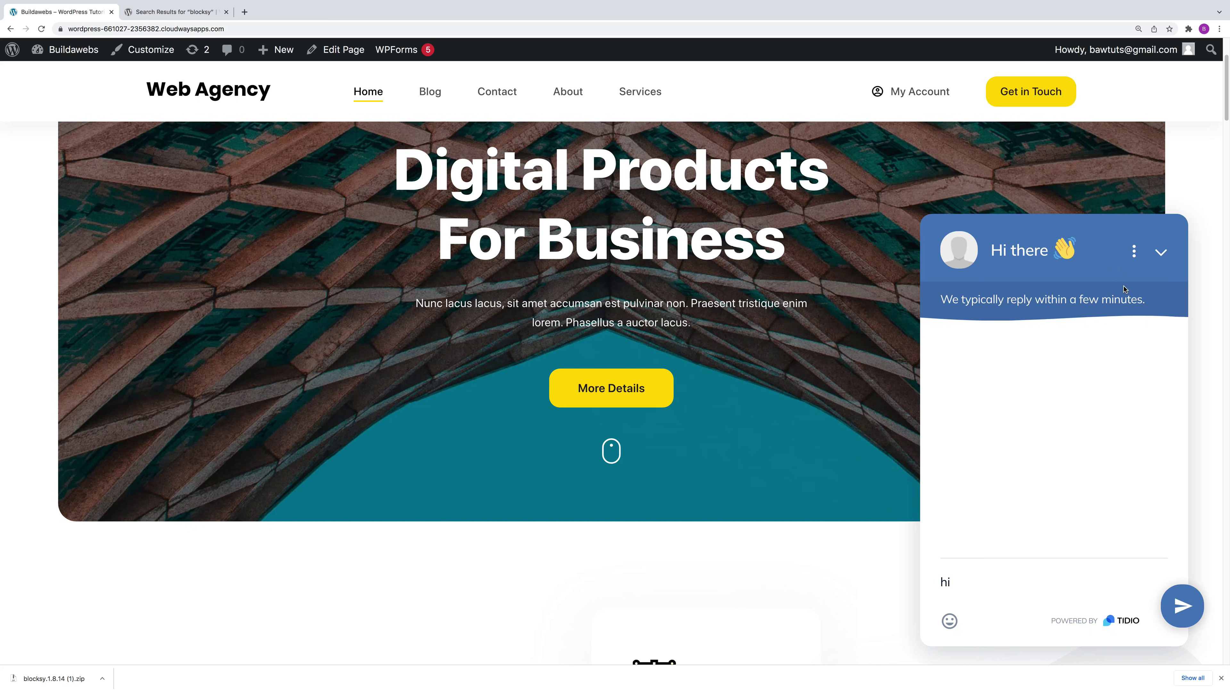
left_click(1165, 258)
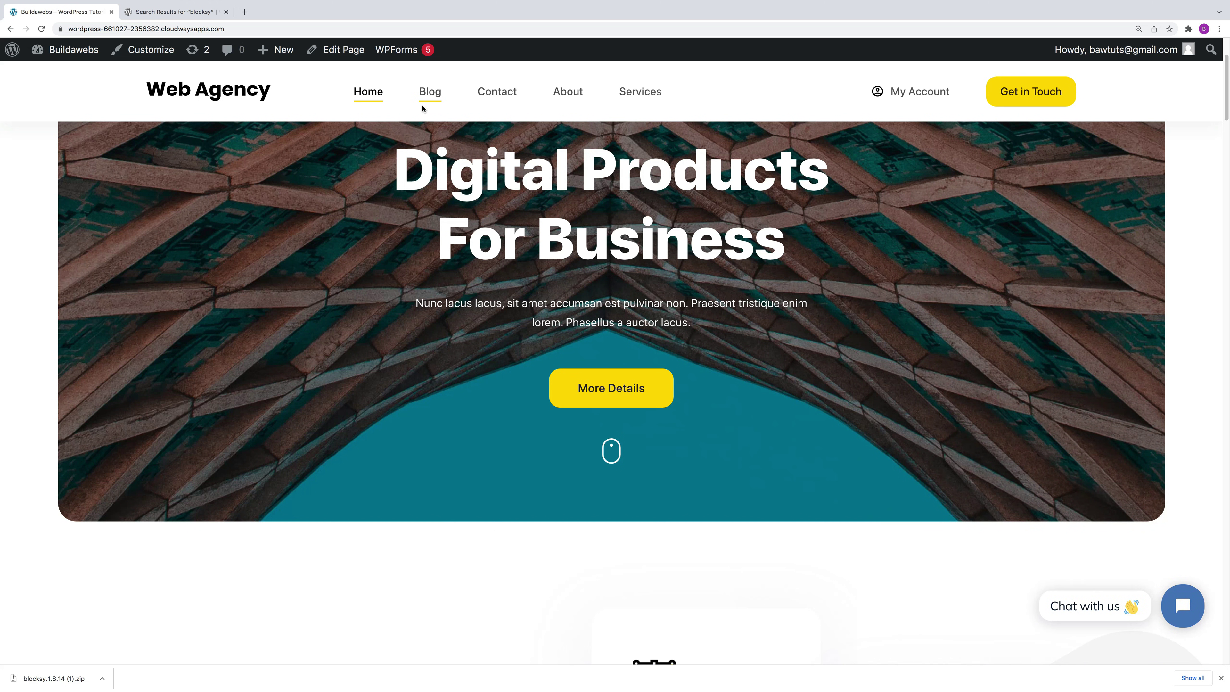
left_click(16, 51)
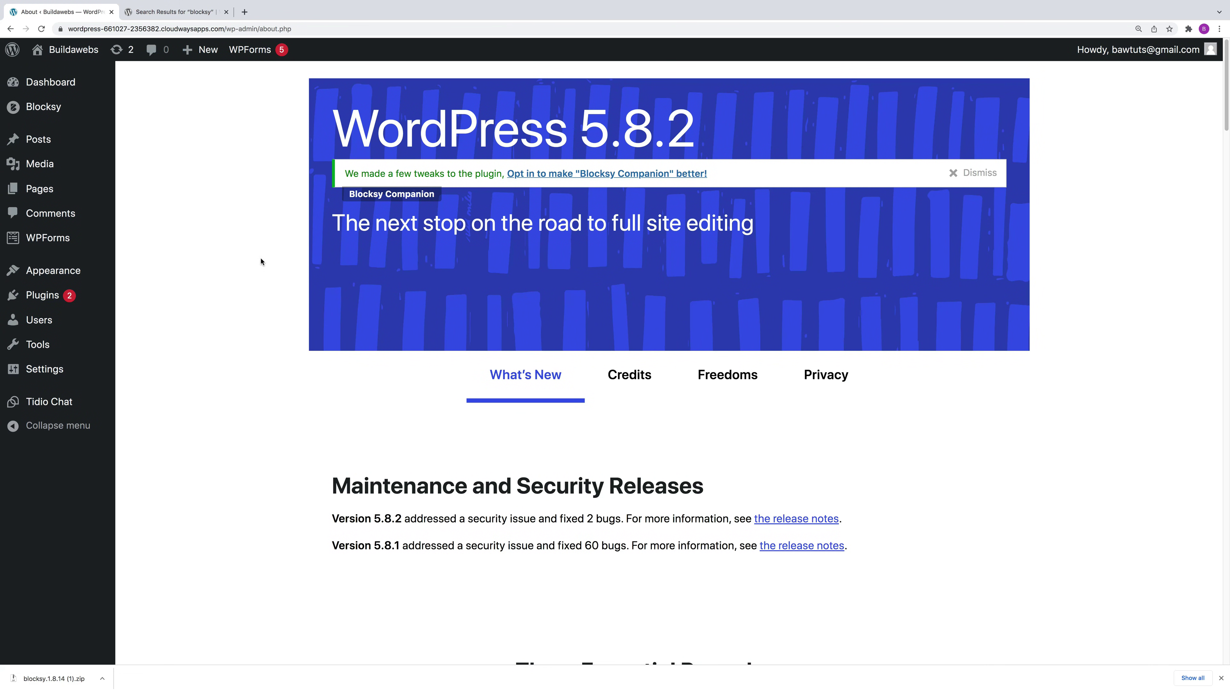
Step: Deactivate Tidio Chat in Installed Plugins and filter the list to Inactive
mouse_move(53, 300)
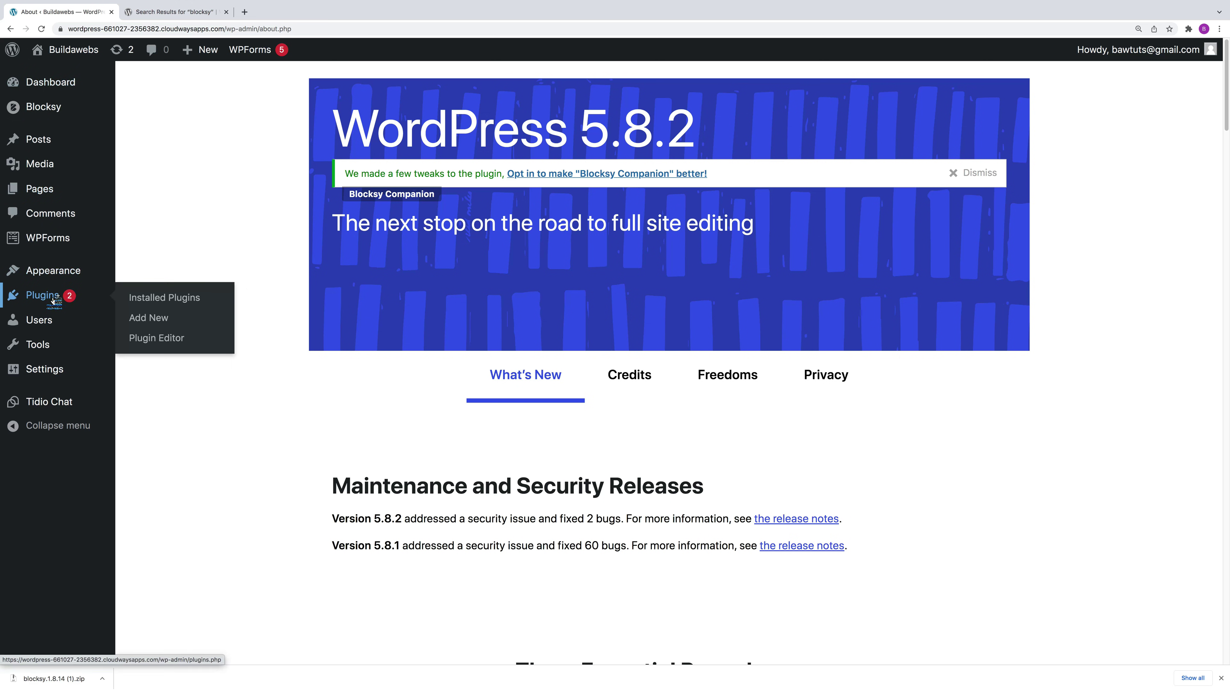
left_click(160, 298)
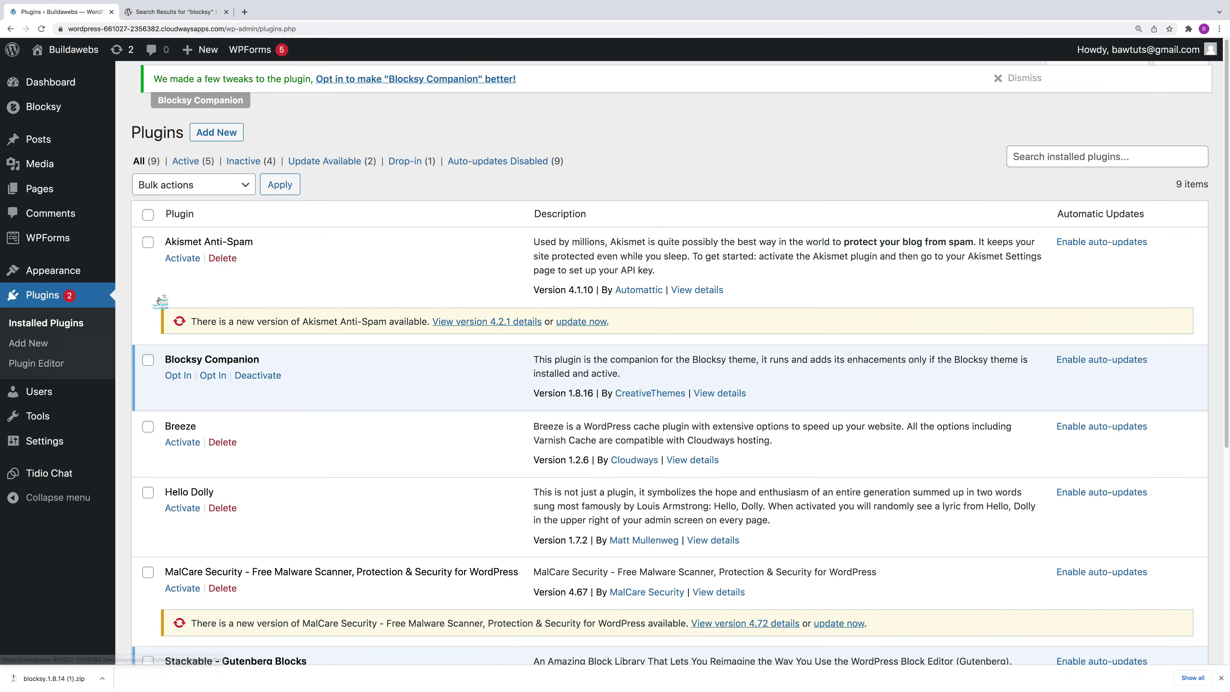
scroll(368, 422, "down", 3)
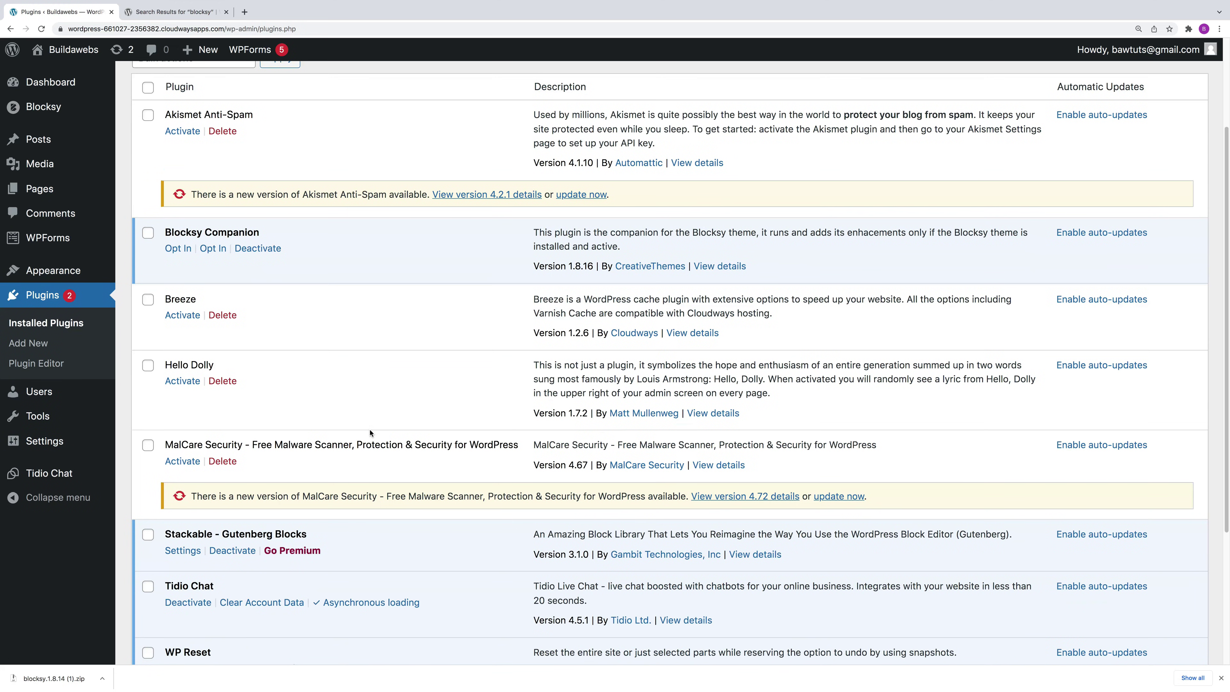
scroll(291, 475, "down", 2)
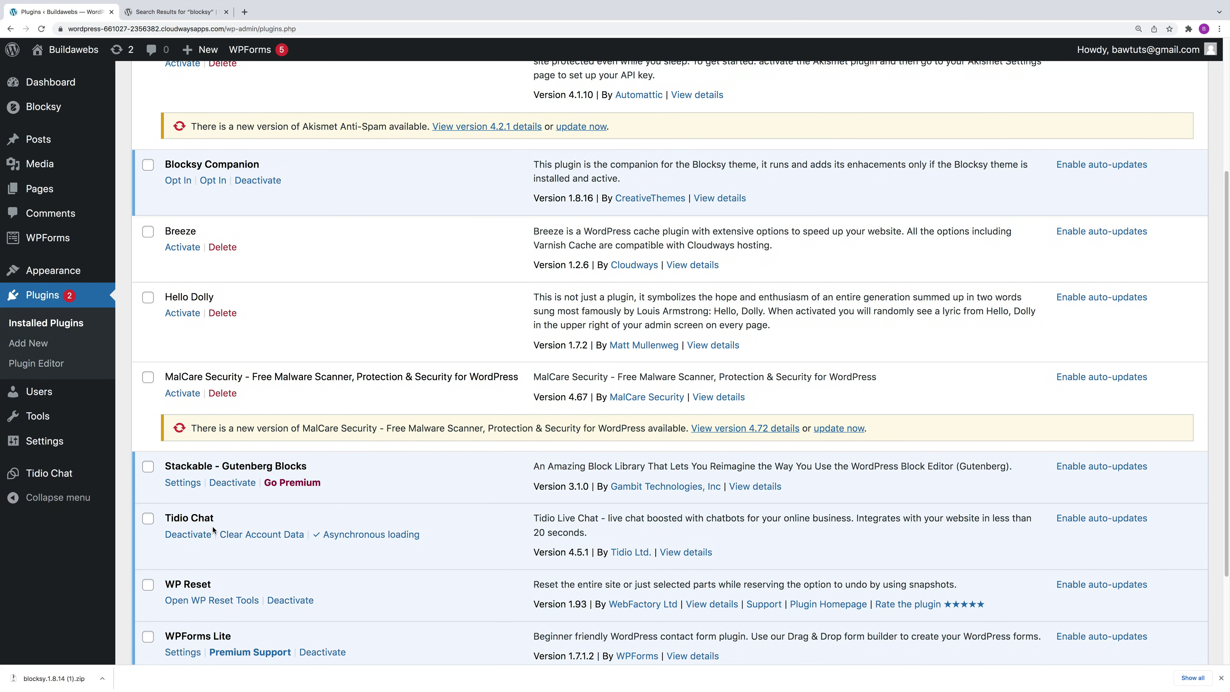
left_click(193, 535)
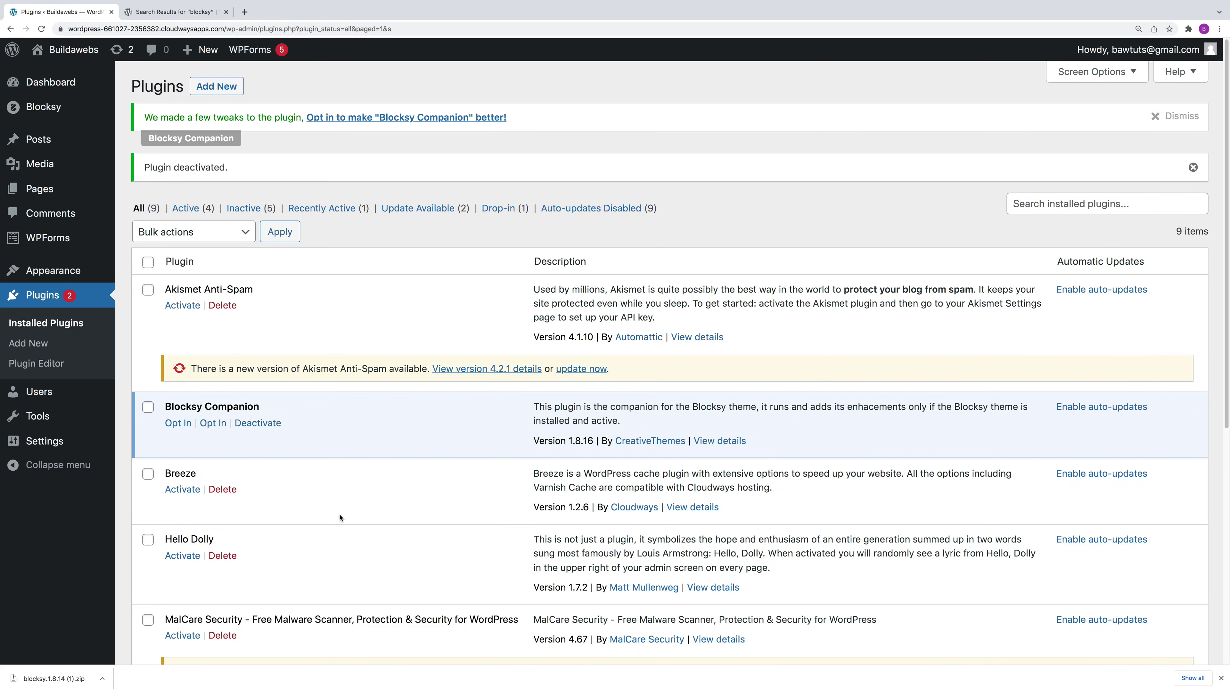
scroll(312, 469, "down", 4)
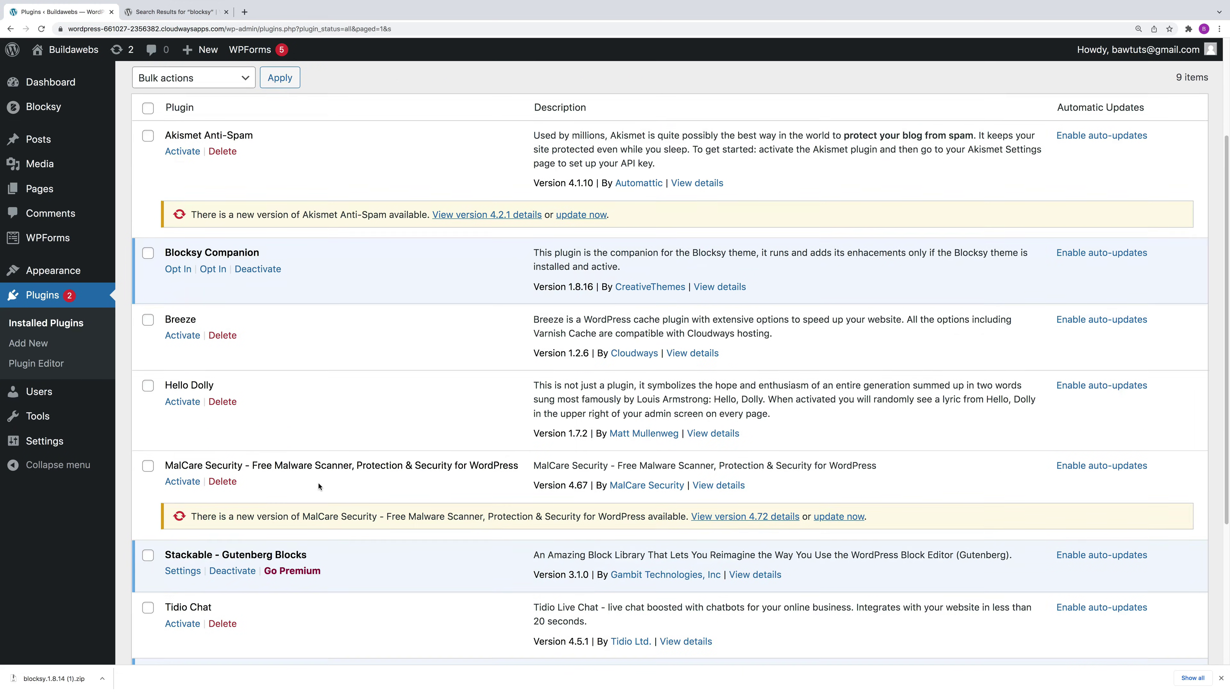
scroll(310, 533, "up", 5)
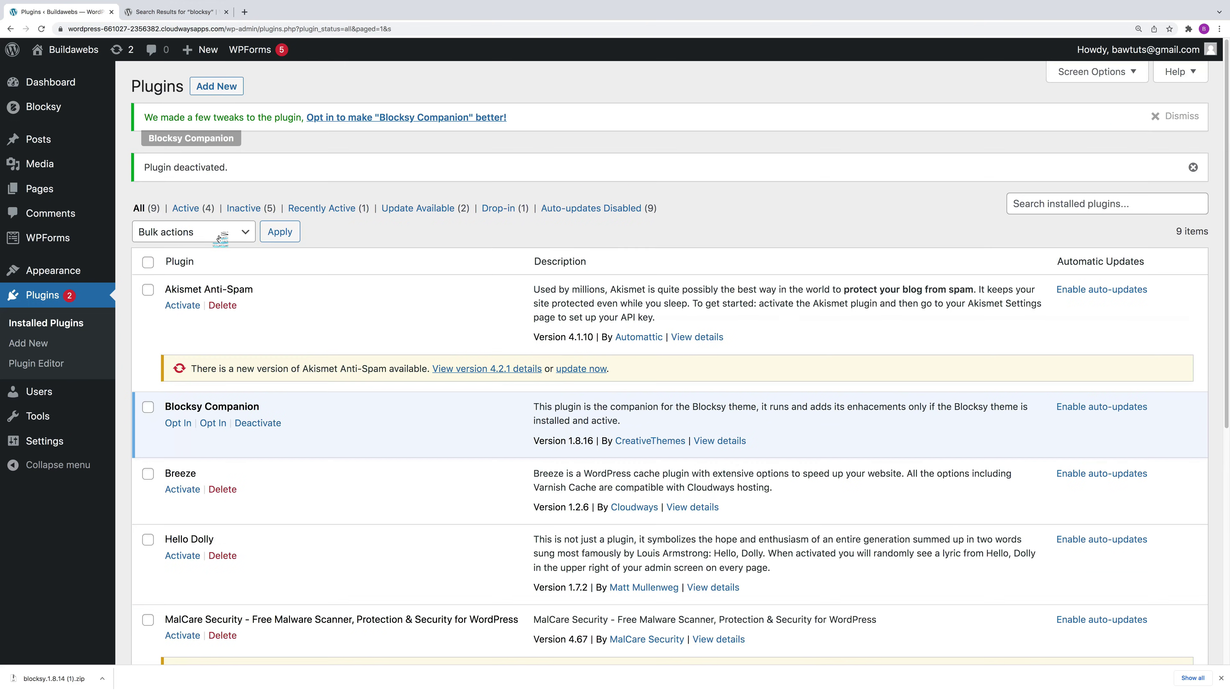
left_click(248, 210)
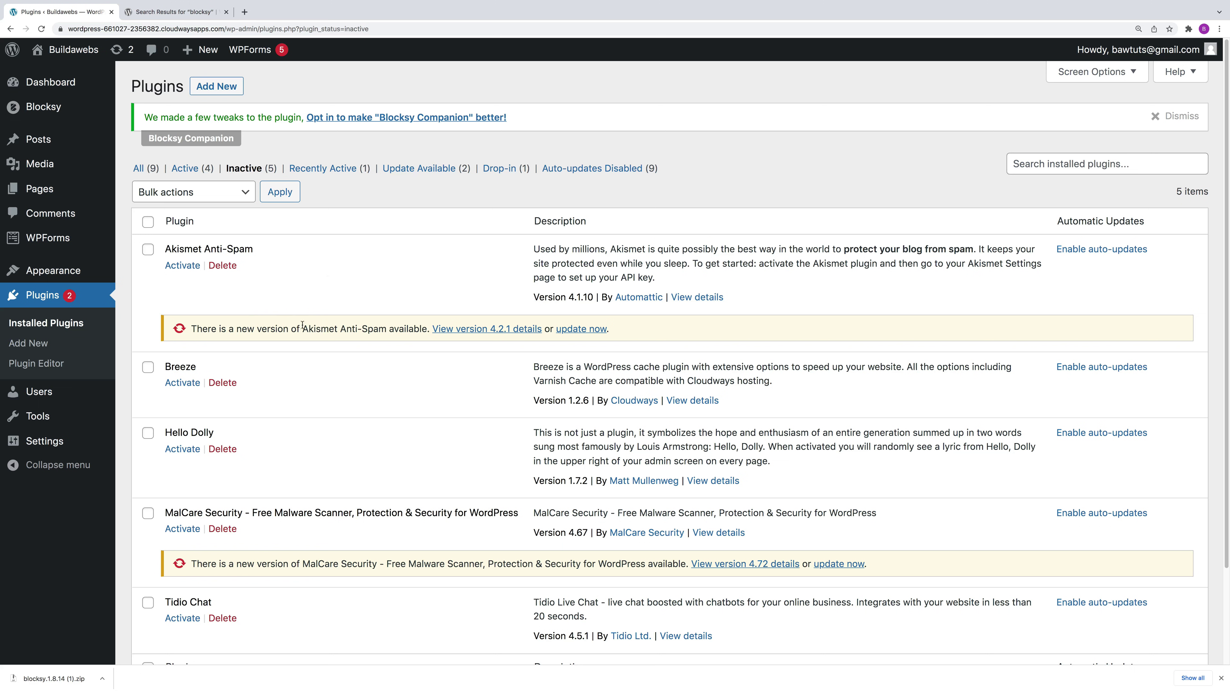
Step: Select all inactive plugins, look at the bulk actions, then clear the selection
scroll(318, 358, "down", 2)
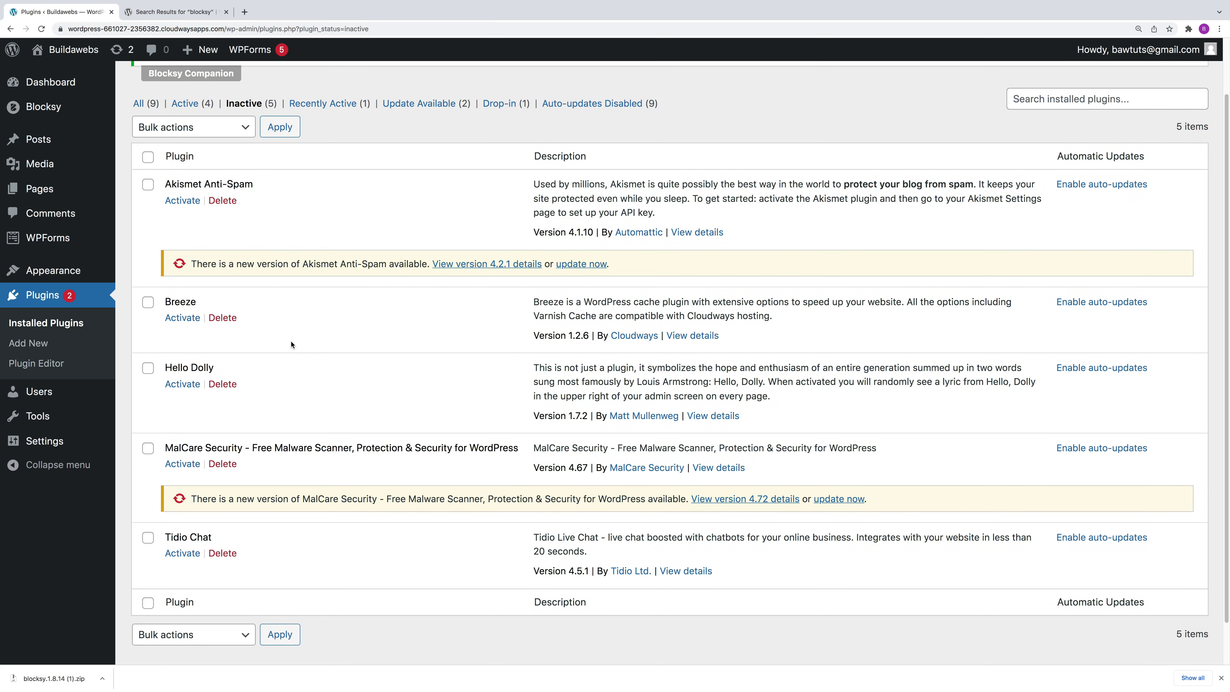
left_click(148, 157)
left_click(189, 129)
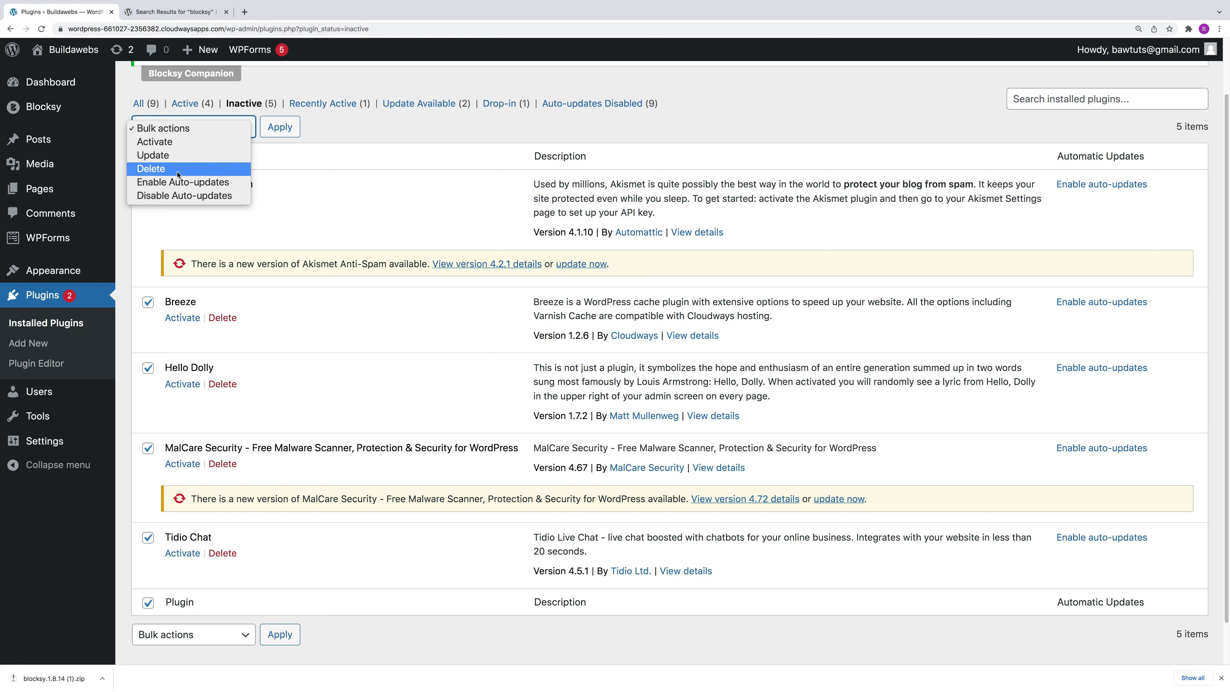
left_click(315, 190)
left_click(148, 156)
Step: Tick Tidio Chat, delete it and confirm the removal
left_click(148, 538)
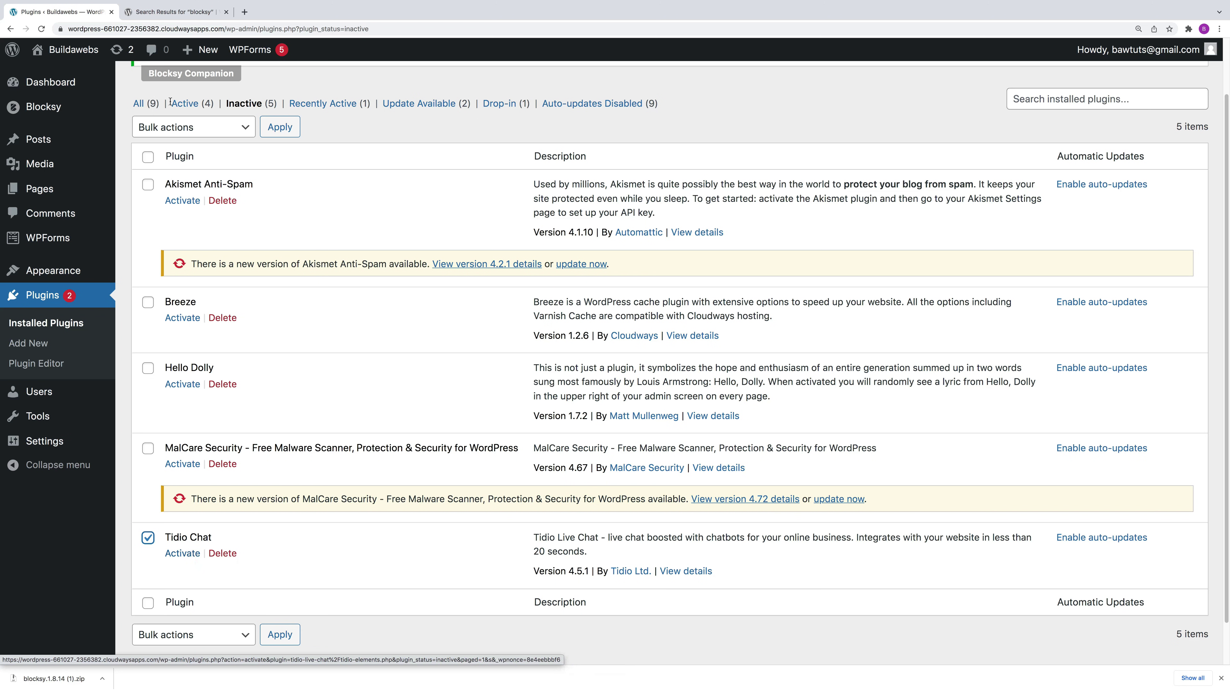
left_click(222, 553)
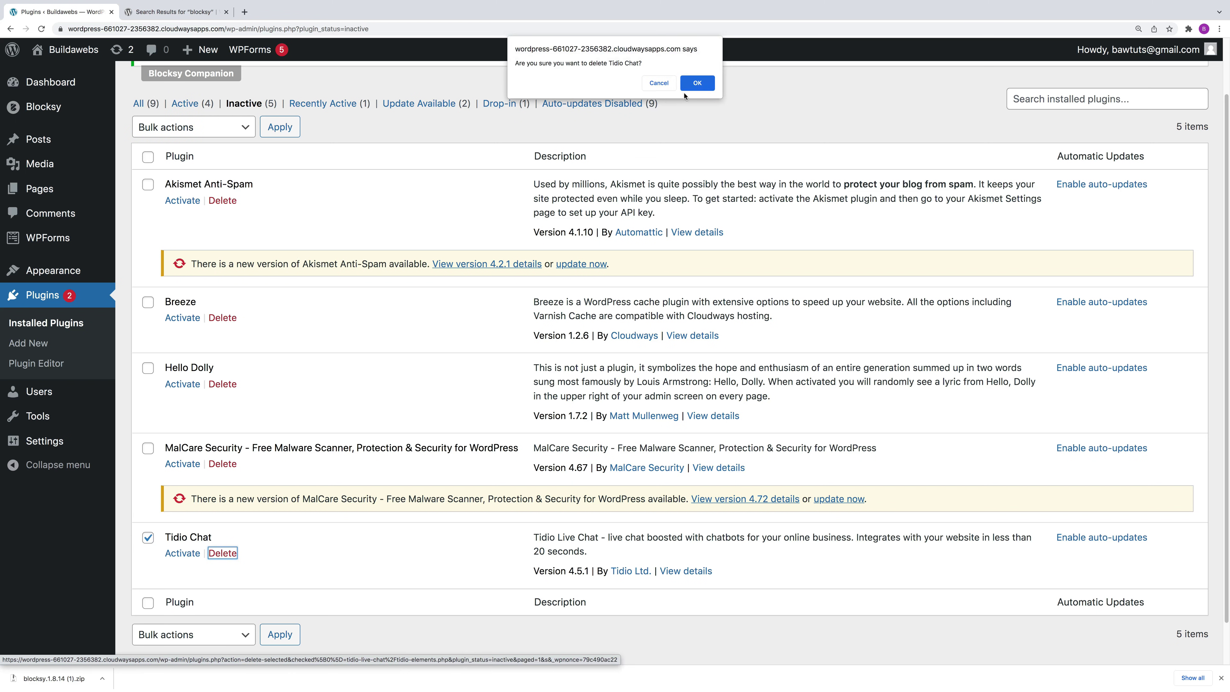
left_click(696, 85)
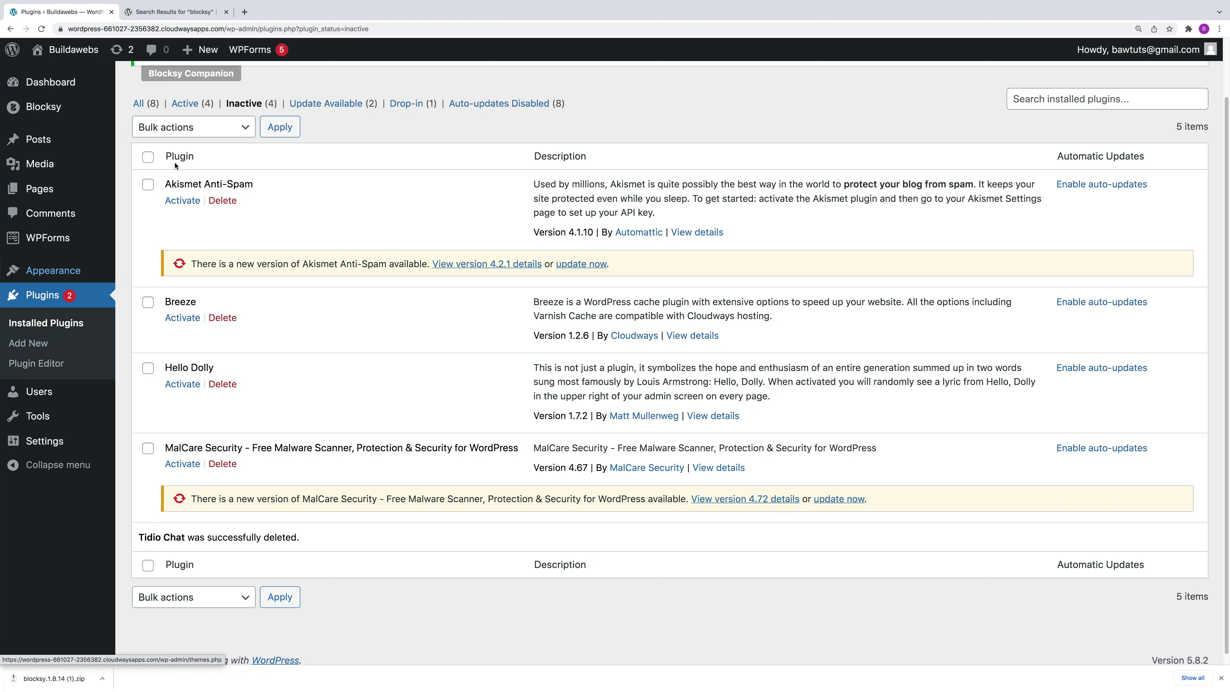
scroll(269, 245, "up", 2)
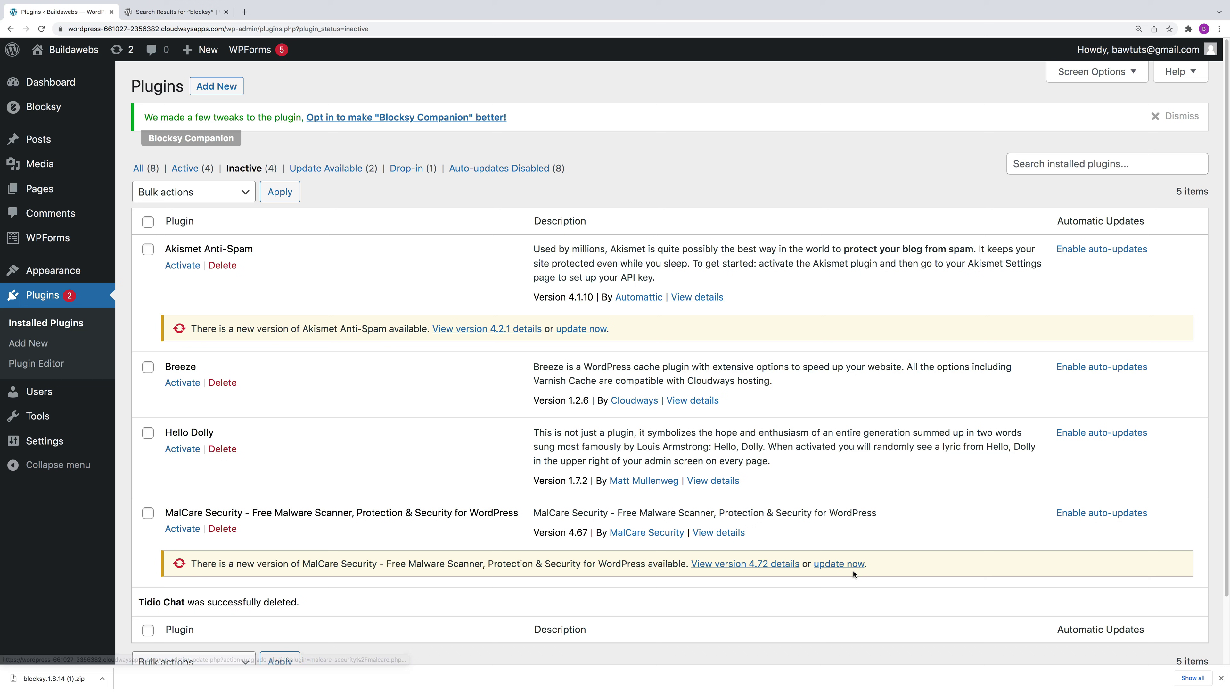
Step: On the Updates page, tick Akismet Anti-Spam and MalCare Security, then go to Installed Plugins
left_click(131, 50)
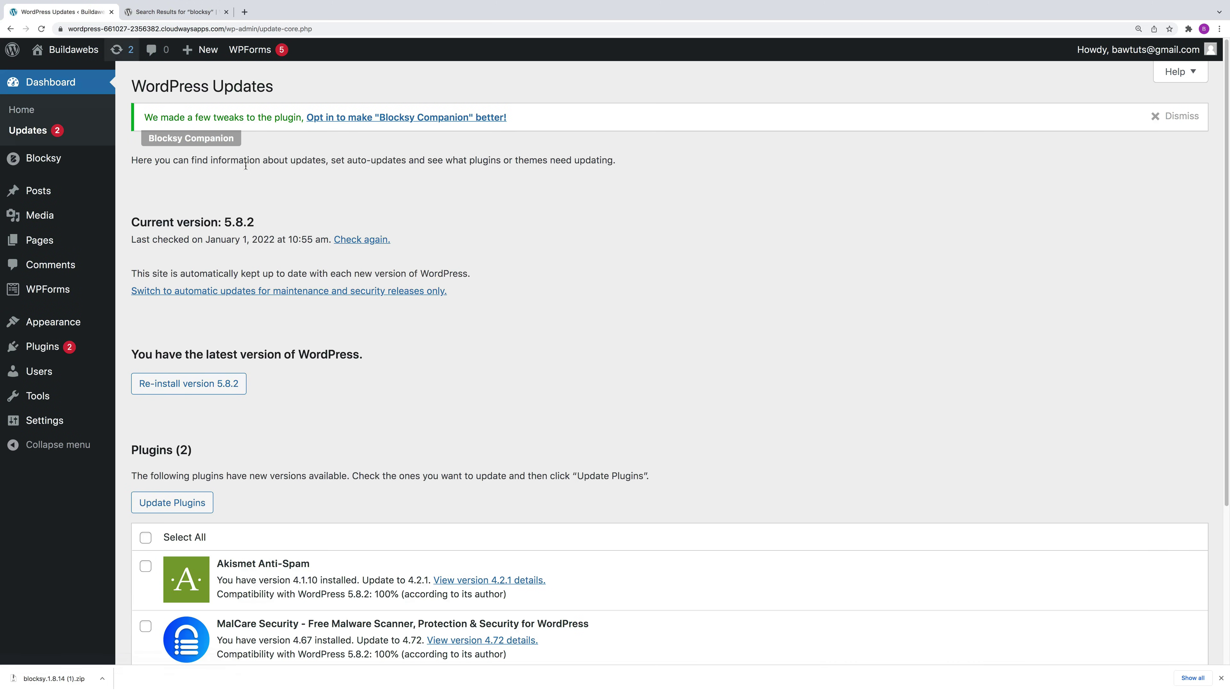
scroll(199, 447, "down", 2)
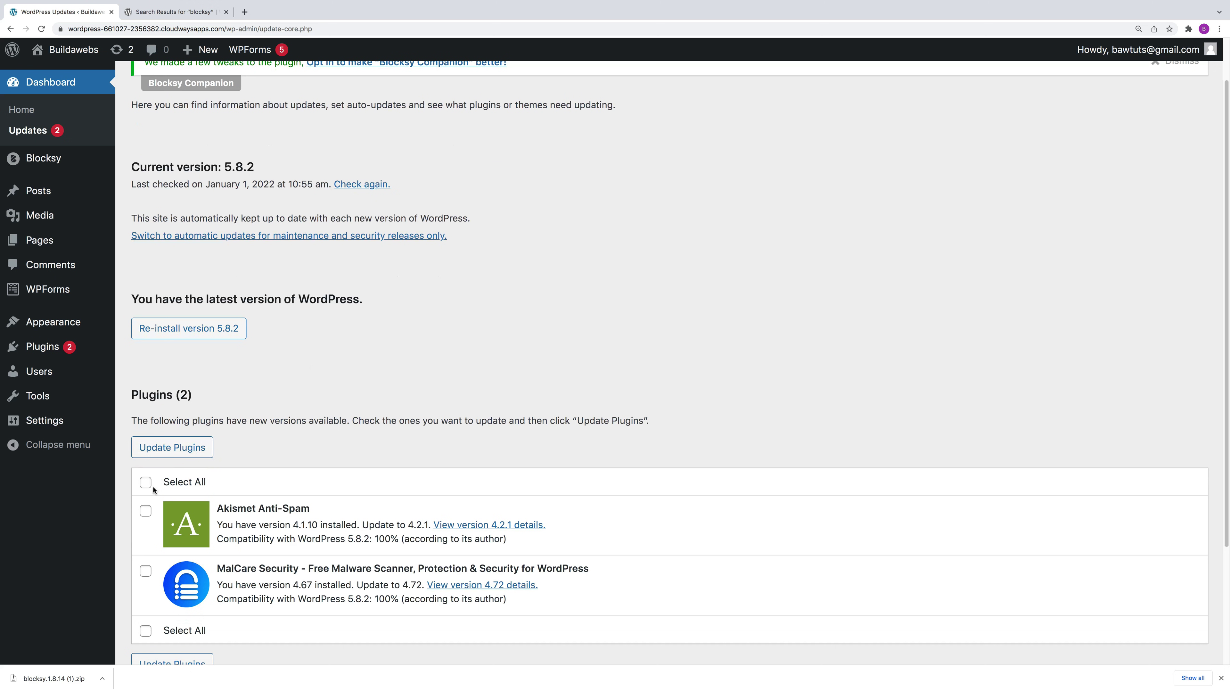
left_click(145, 509)
scroll(155, 565, "down", 1)
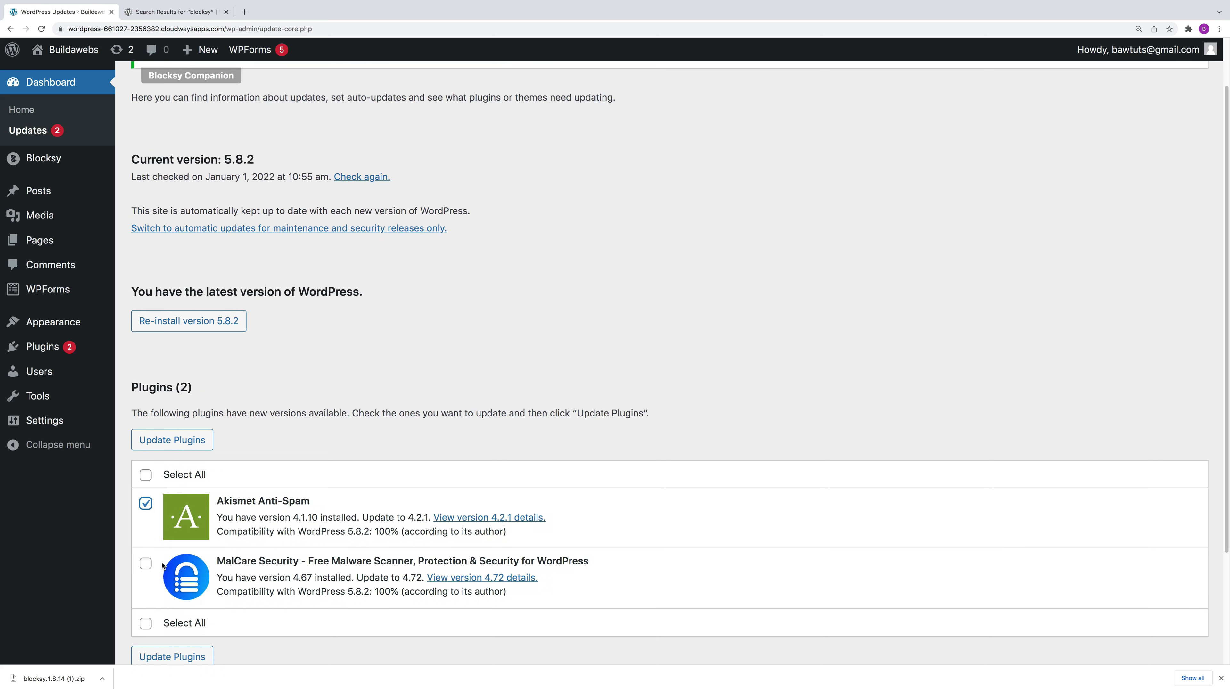
left_click(145, 563)
scroll(192, 494, "down", 3)
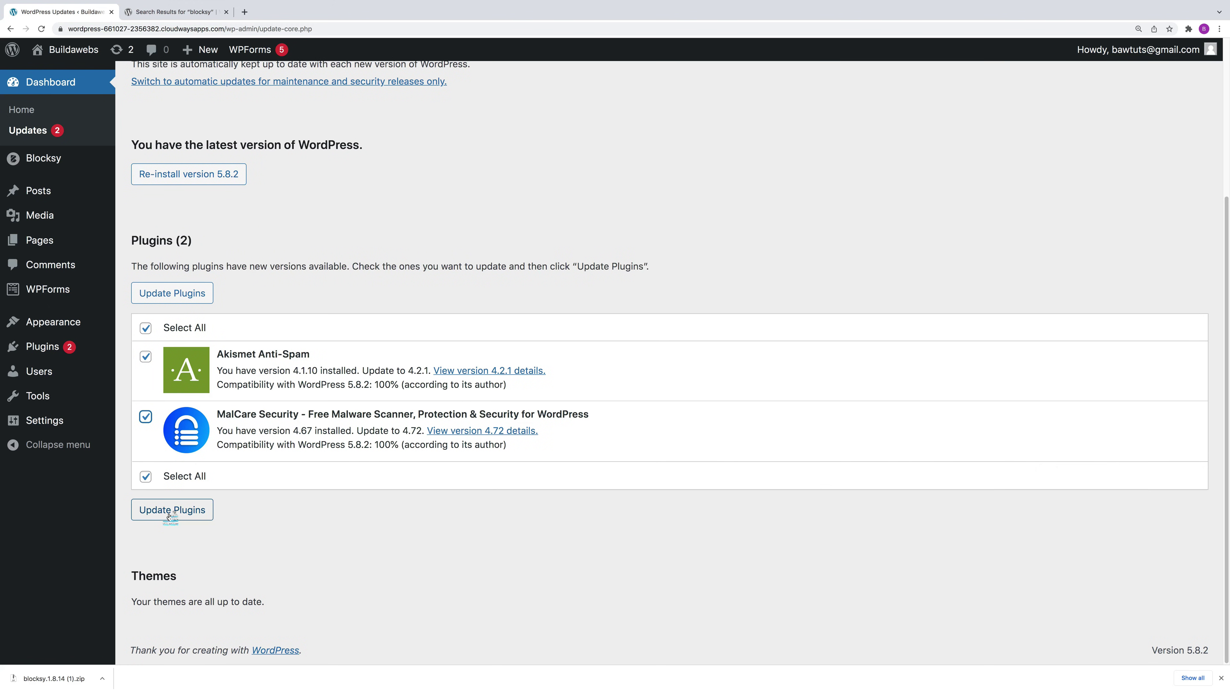
scroll(229, 468, "up", 3)
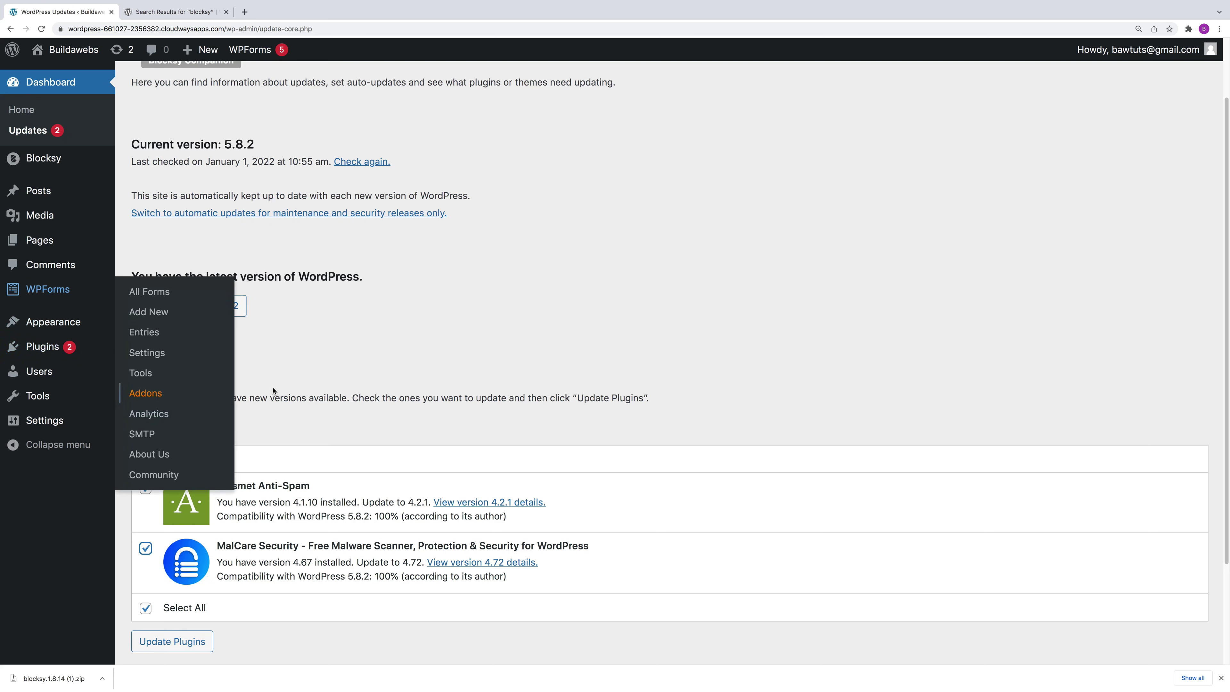
mouse_move(51, 350)
left_click(159, 353)
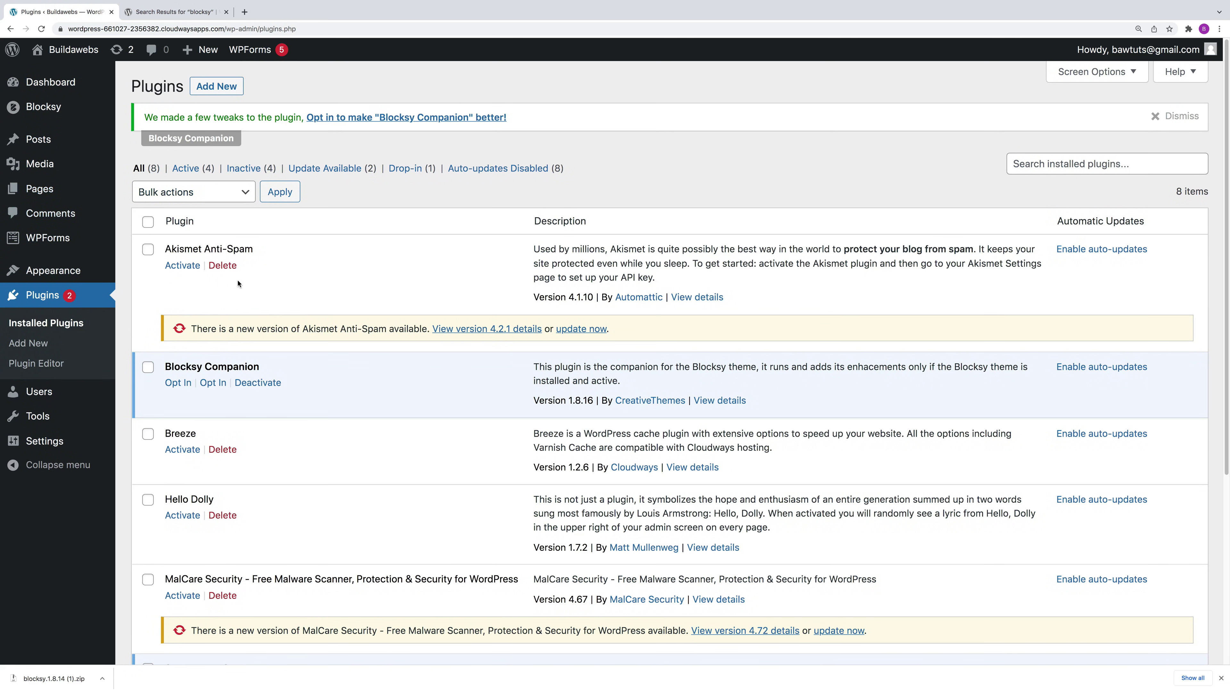
Step: Update Akismet to 4.2.1 and MalCare to 4.72, toggling Blocksy Companion auto-updates on and off
left_click(584, 329)
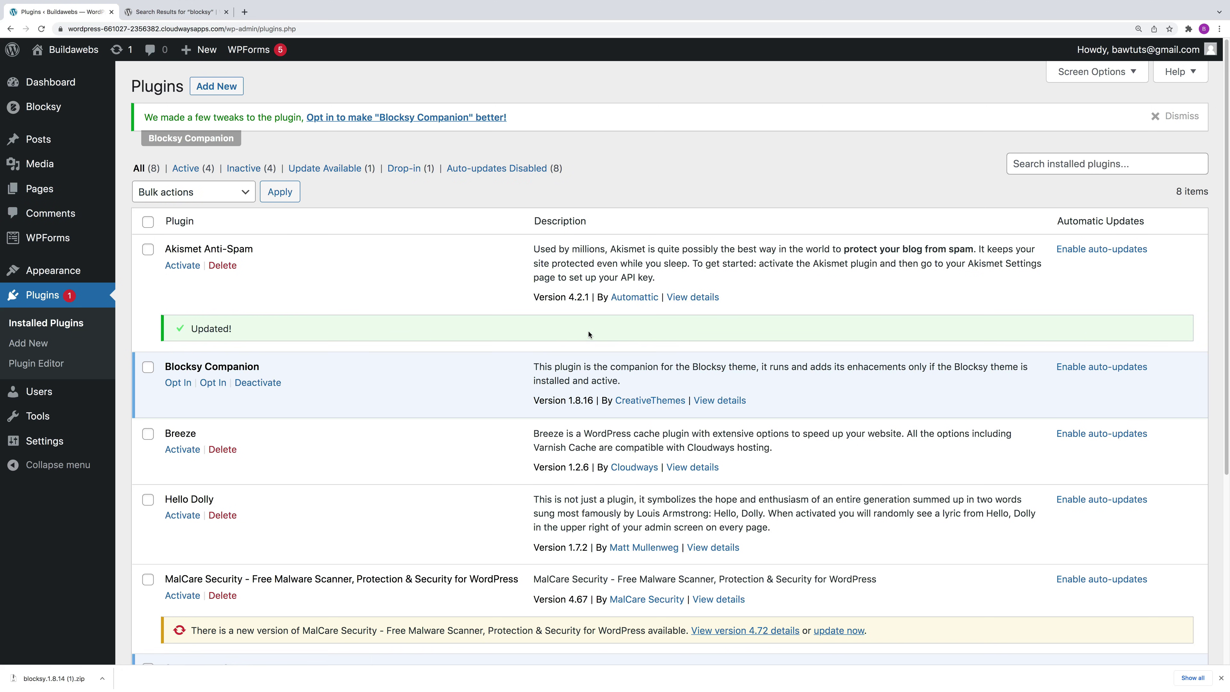
scroll(502, 664, "down", 4)
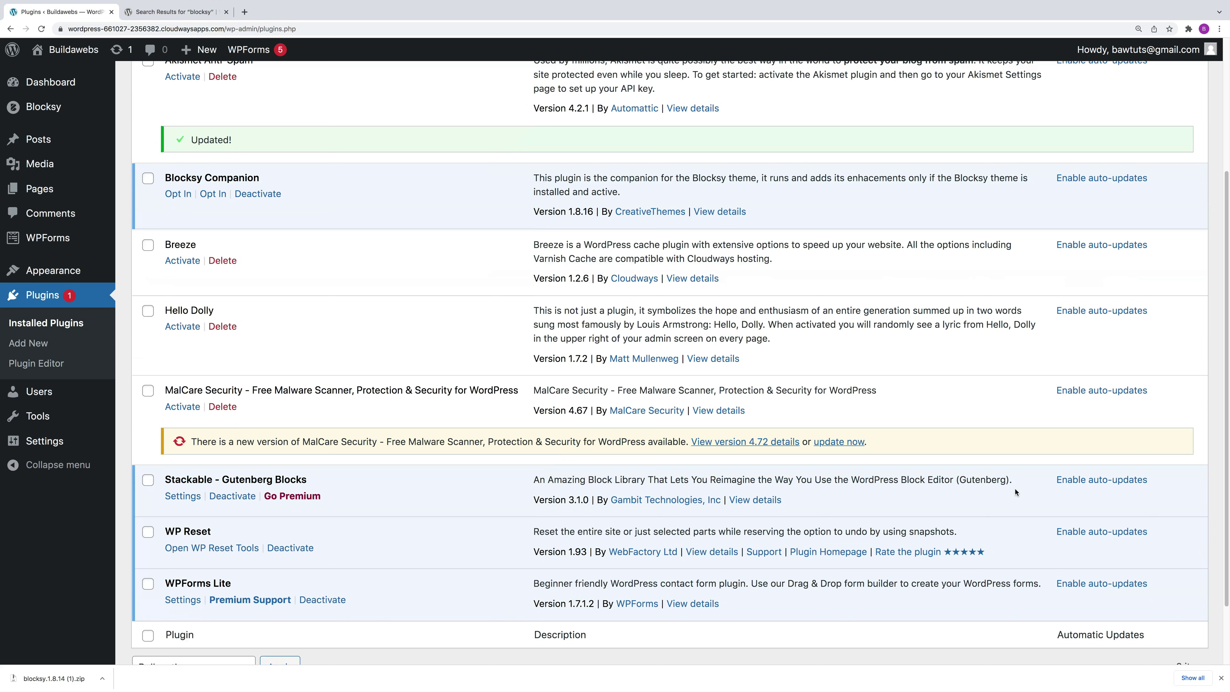
left_click(822, 442)
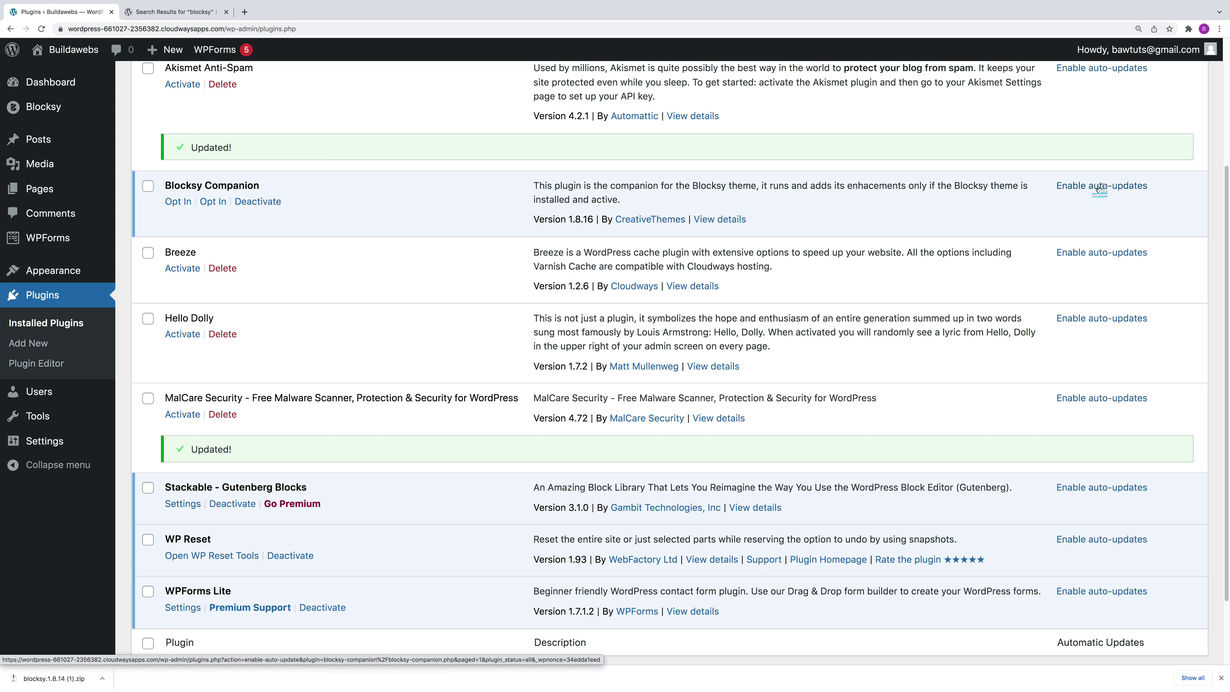
left_click(1099, 188)
left_click(1103, 188)
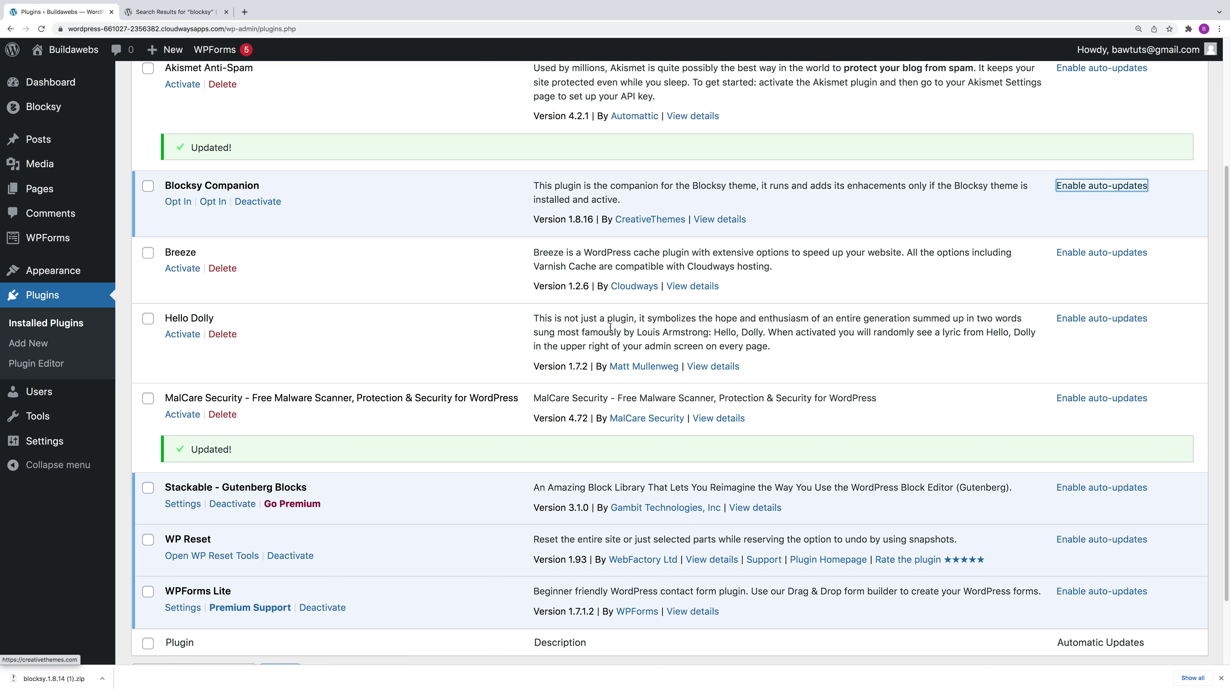
scroll(614, 345, "up", 3)
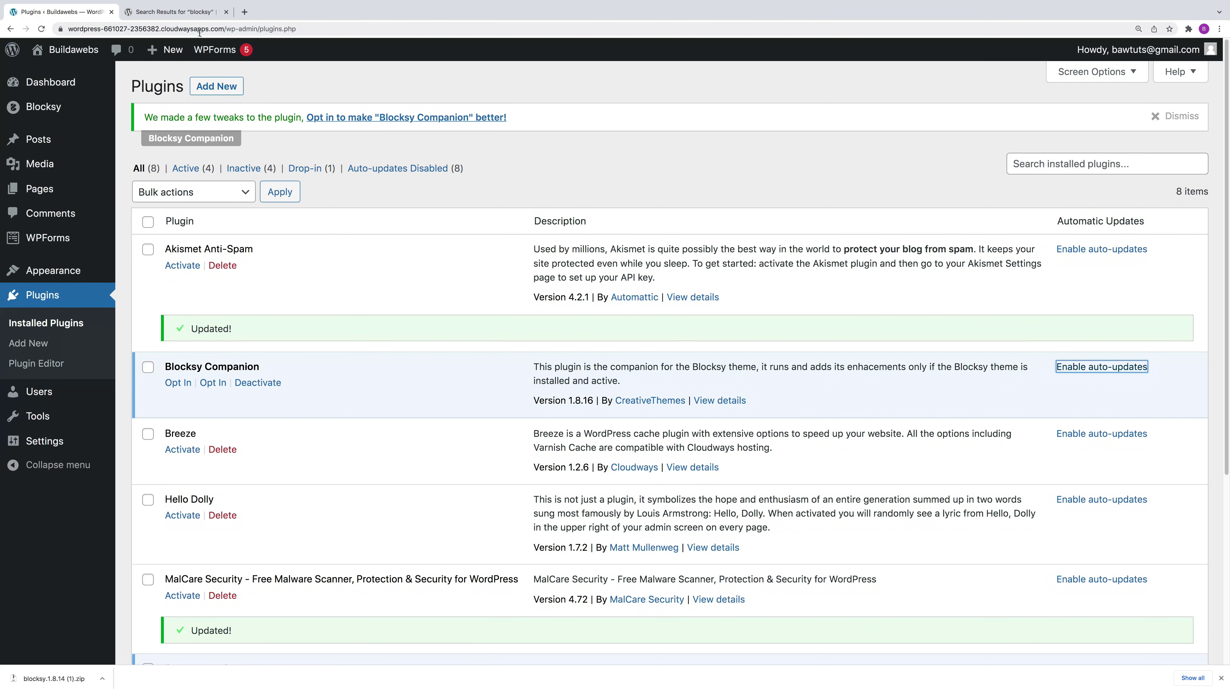
Step: On wordpress.org, search plugins for 'tidio' and download the Tidio – Live Chat zip
left_click(193, 13)
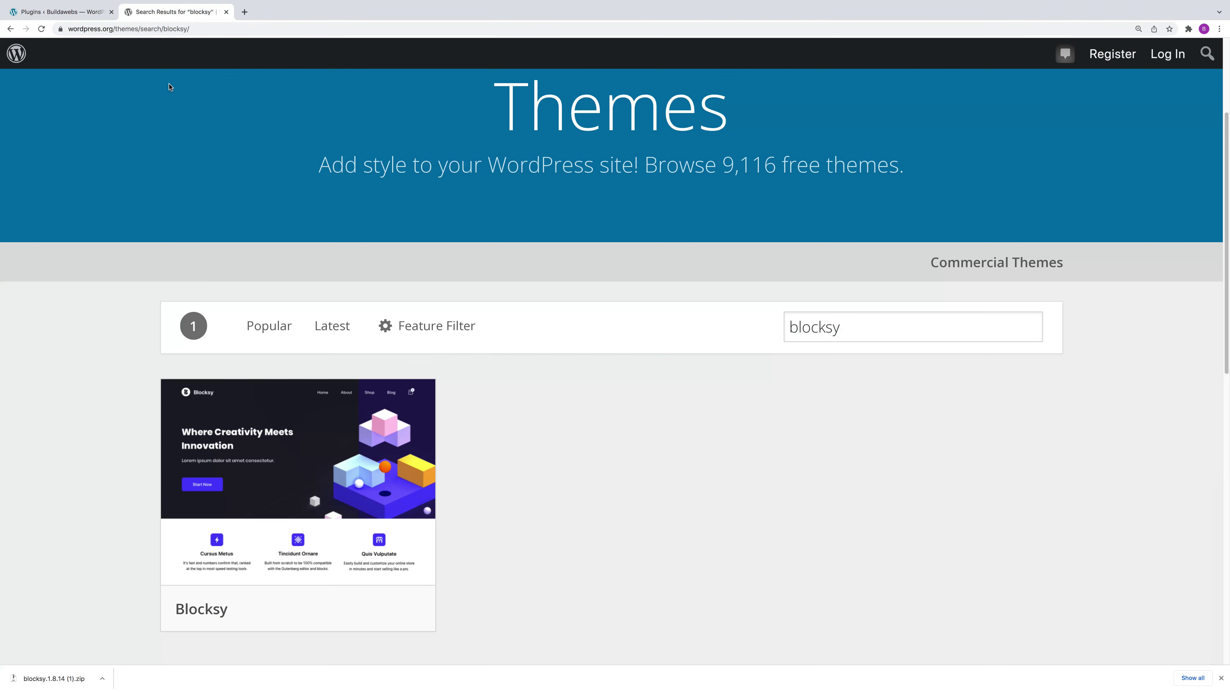
left_click(10, 29)
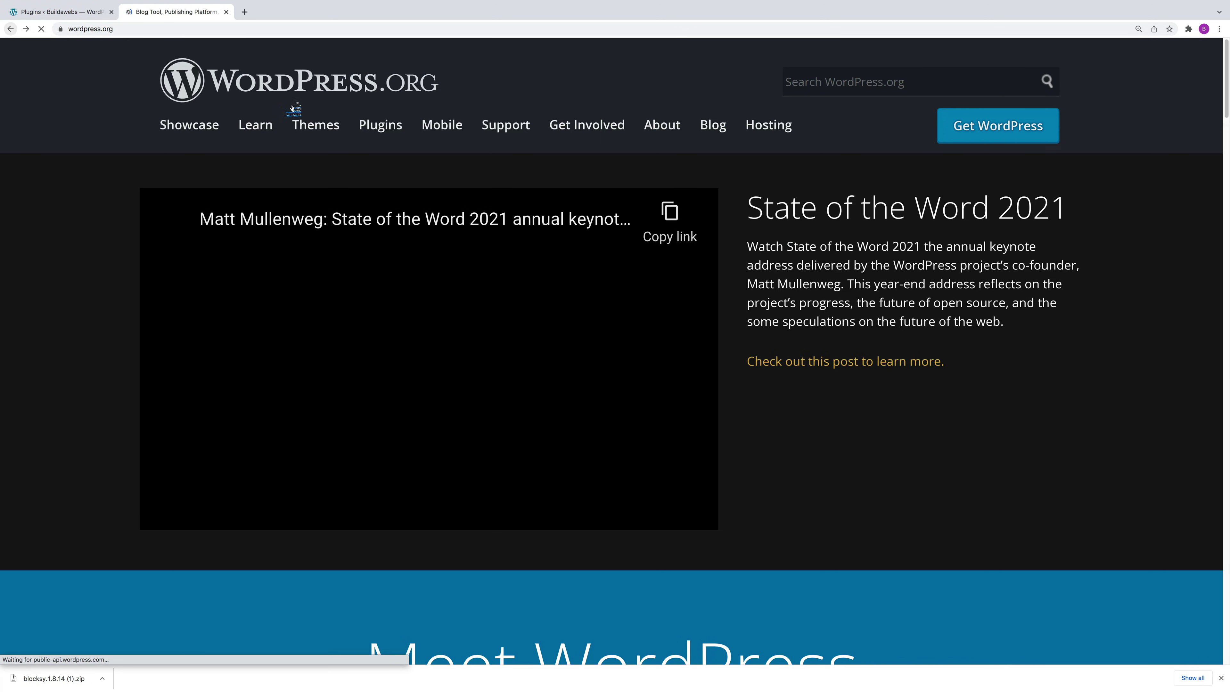
left_click(379, 127)
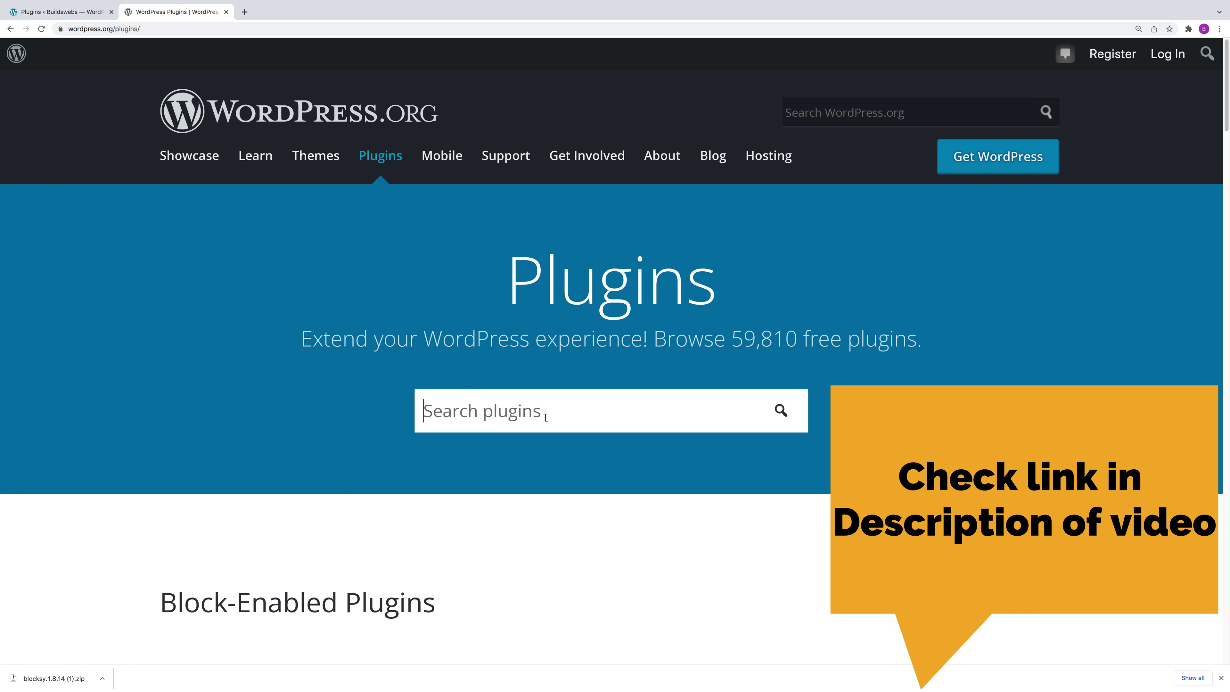
type("tidio")
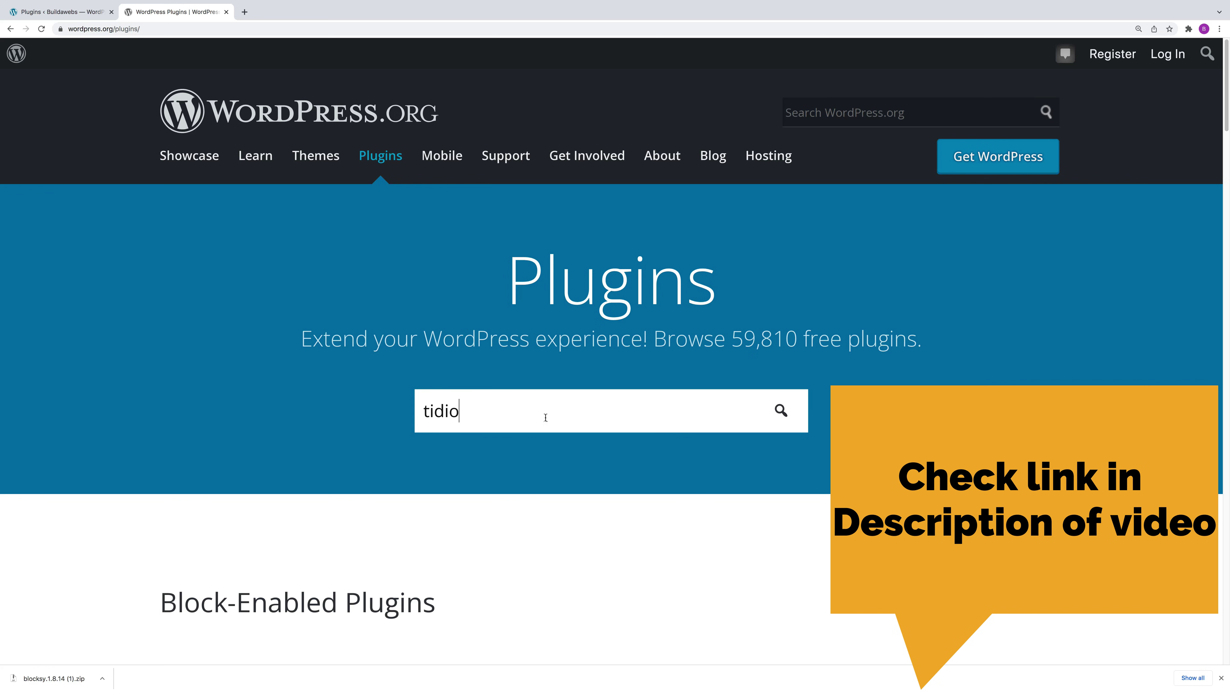
key("Return")
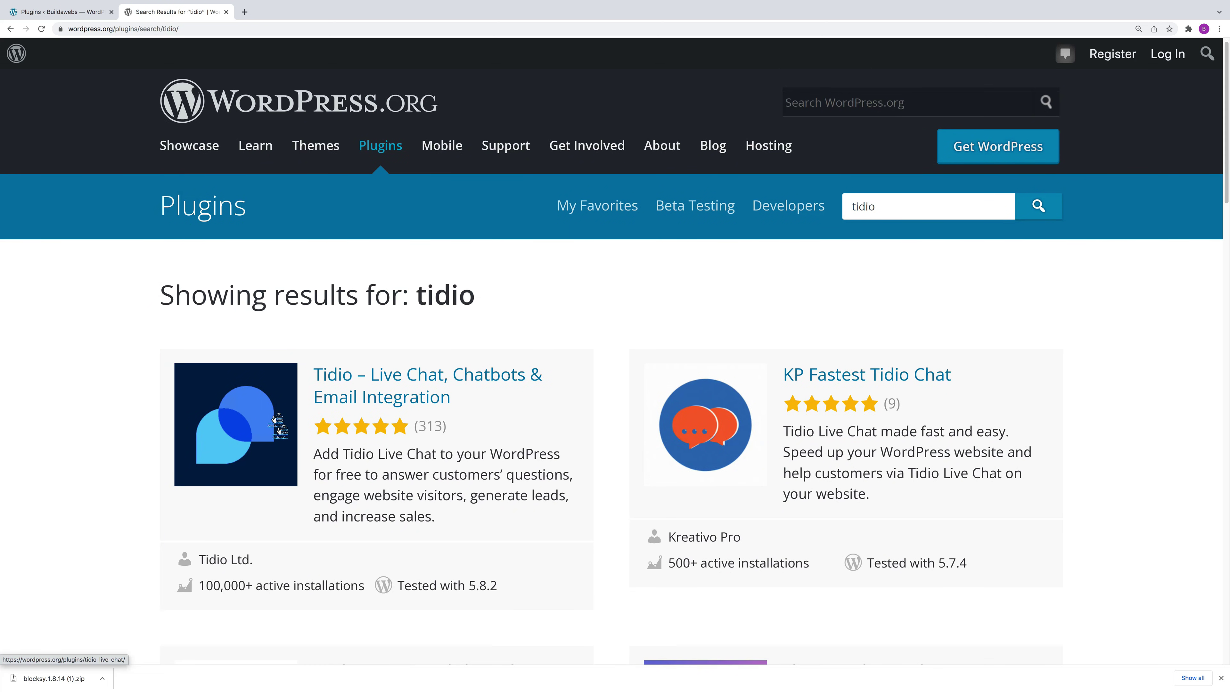
scroll(258, 412, "down", 3)
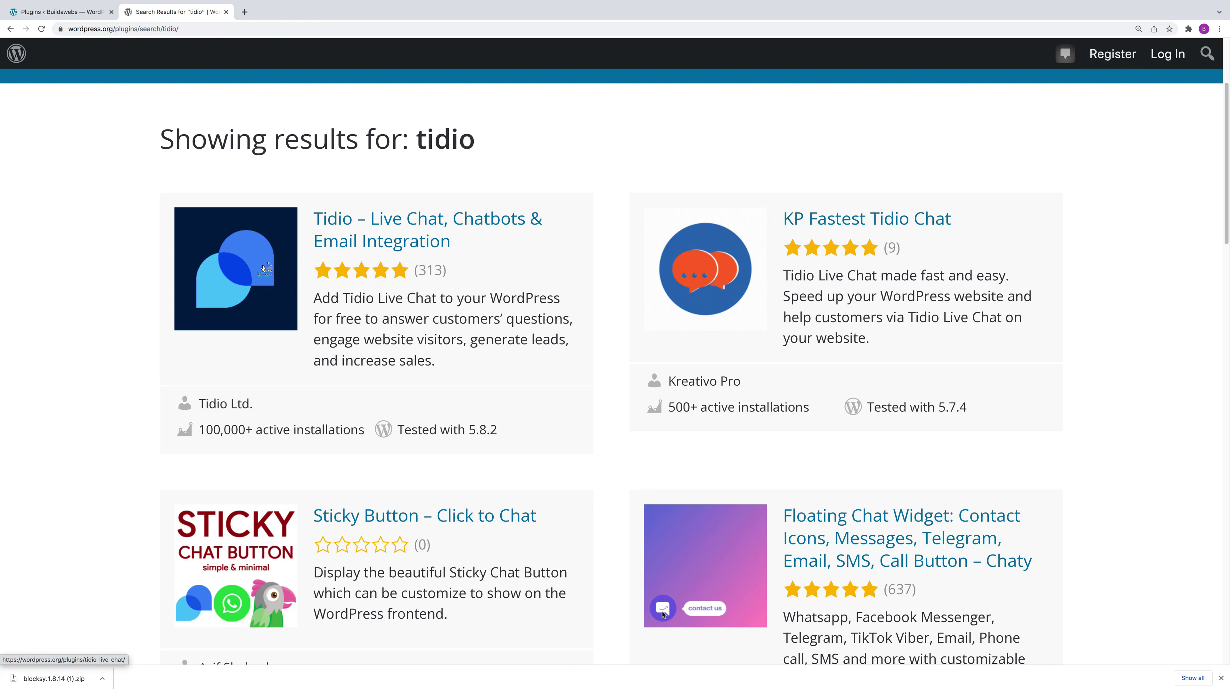
left_click(264, 268)
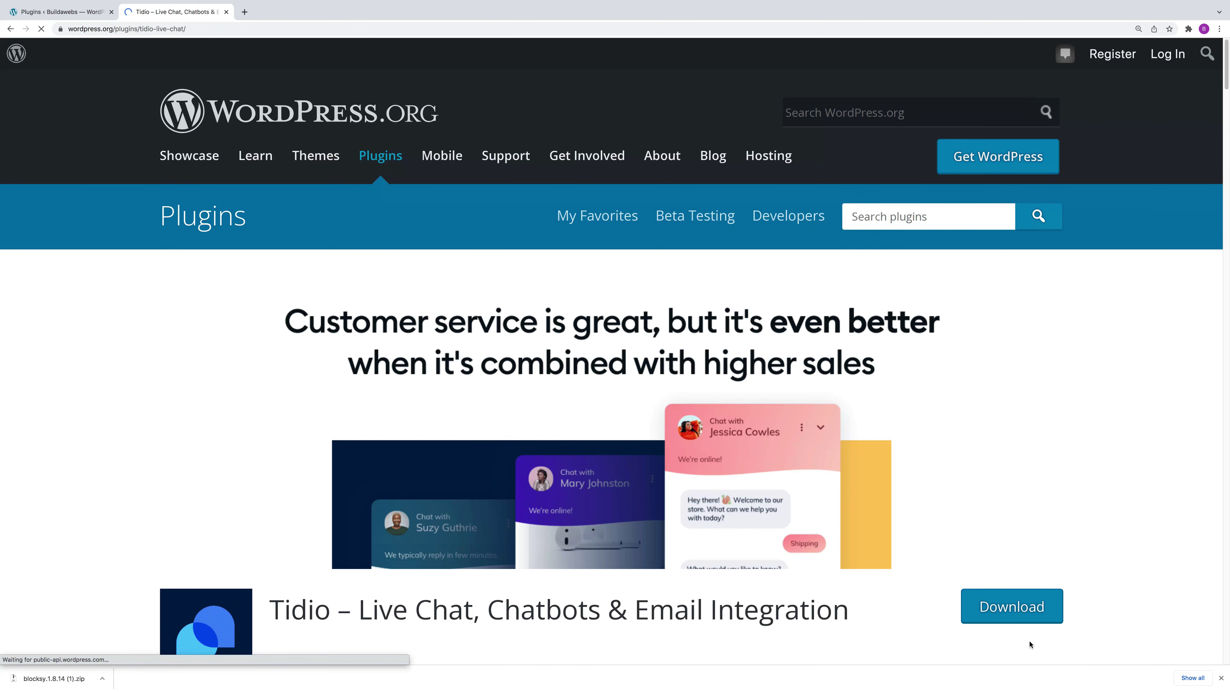
left_click(1021, 609)
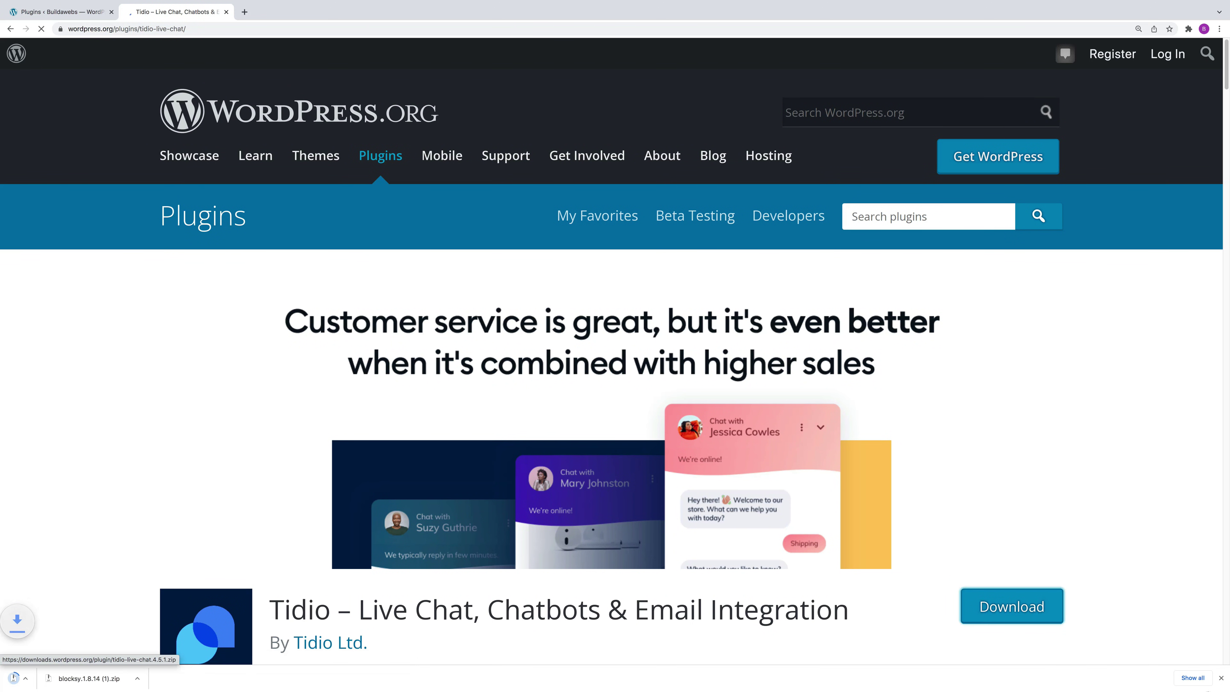
Step: Return to the site admin and open the Plugins > Add New page
left_click(58, 11)
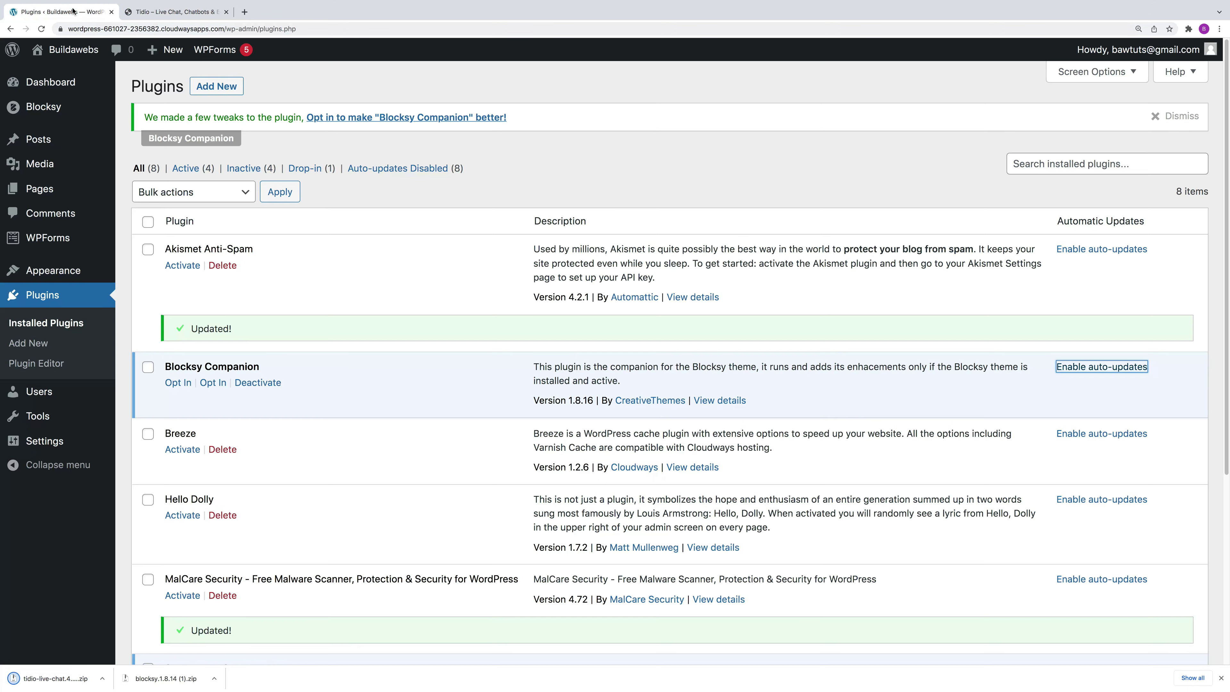
left_click(47, 82)
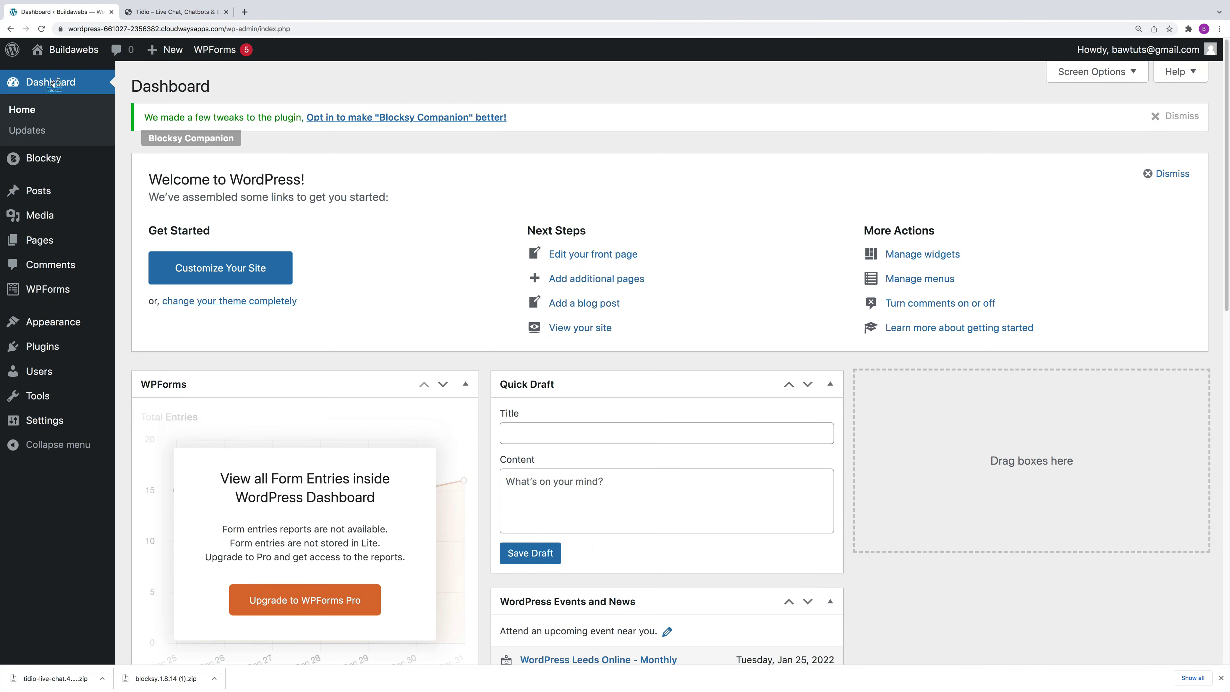
mouse_move(78, 333)
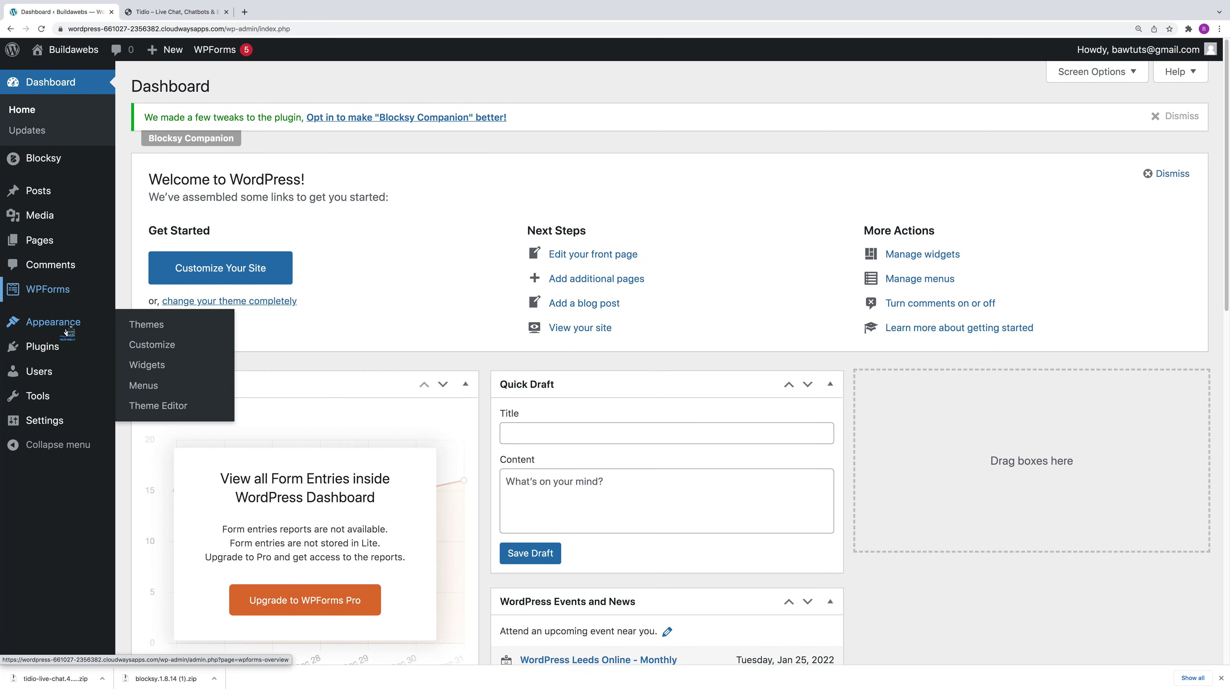
mouse_move(55, 352)
left_click(150, 370)
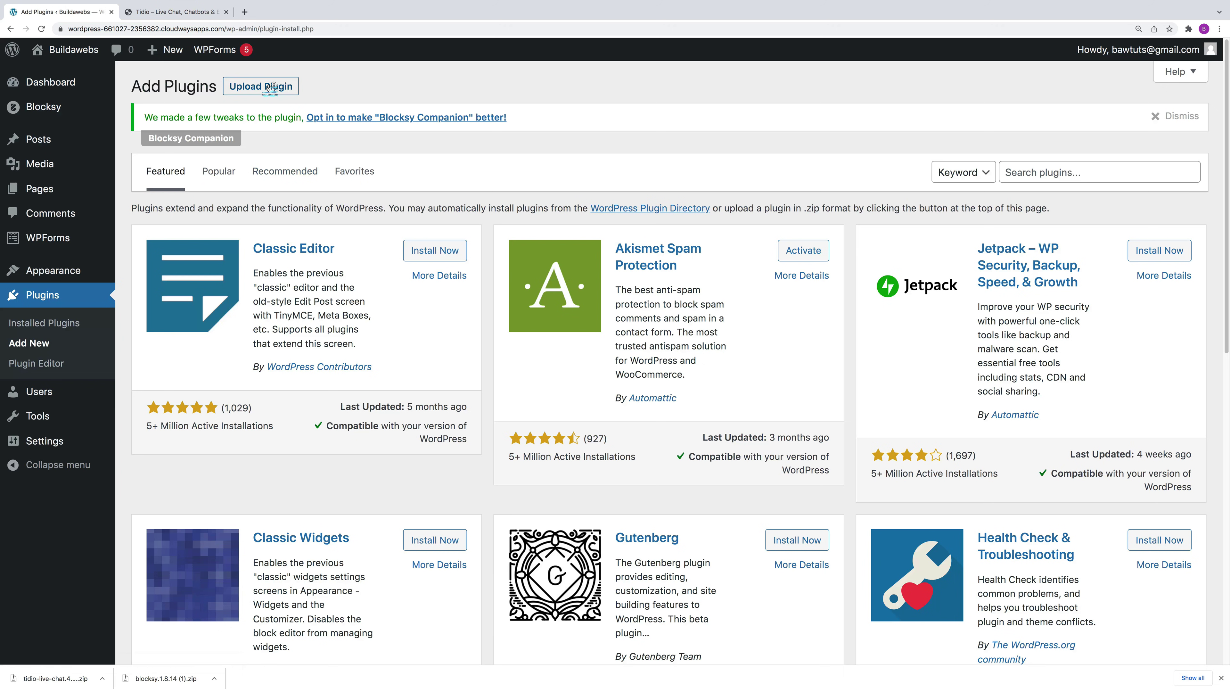
Step: Upload tidio-live-chat.4.5.1.zip, install it, and activate the plugin
left_click(270, 87)
left_click(557, 274)
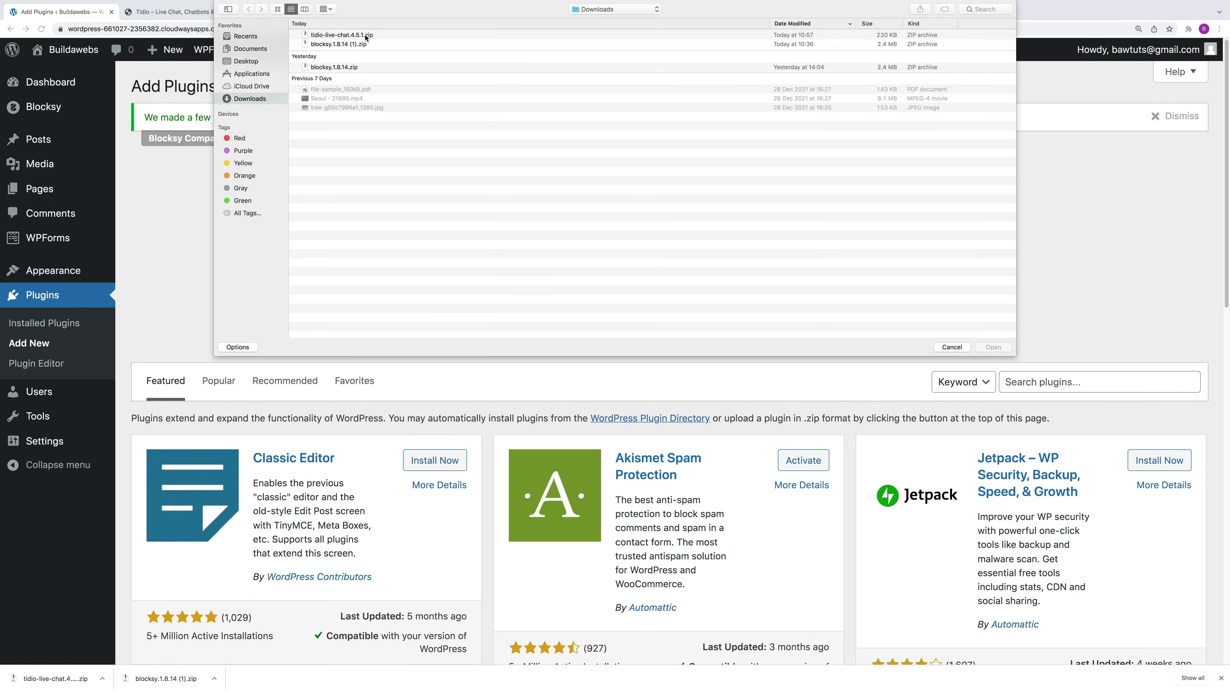
left_click(365, 36)
left_click(993, 348)
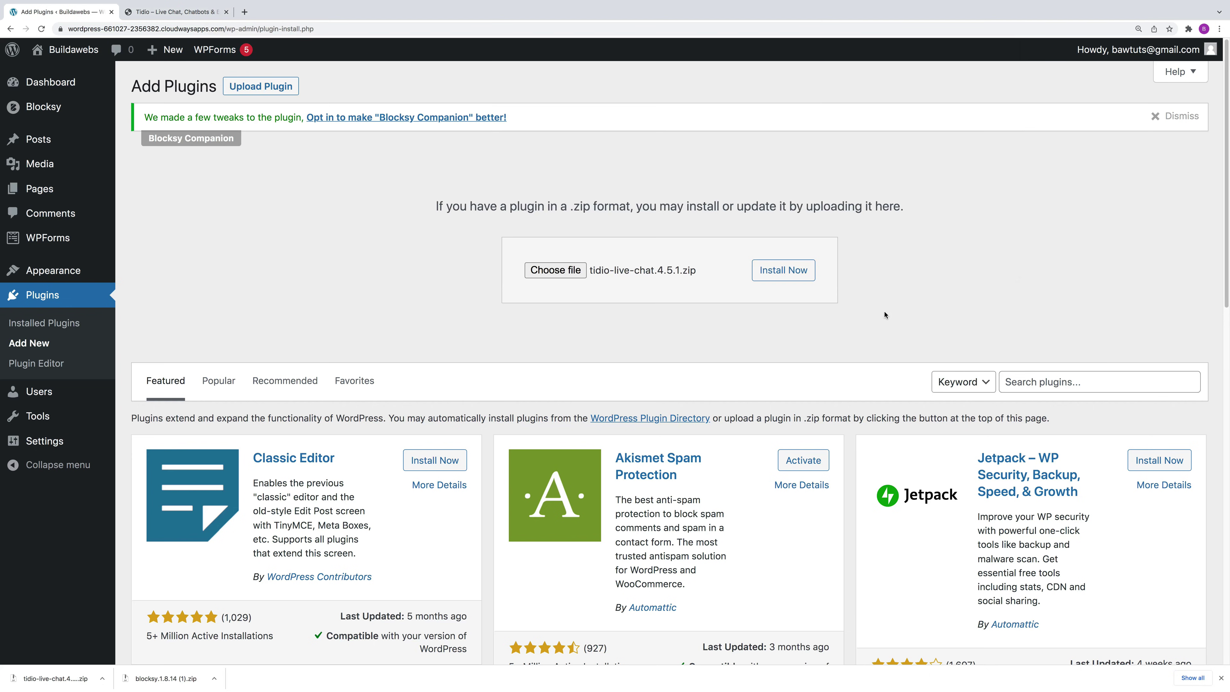
left_click(793, 273)
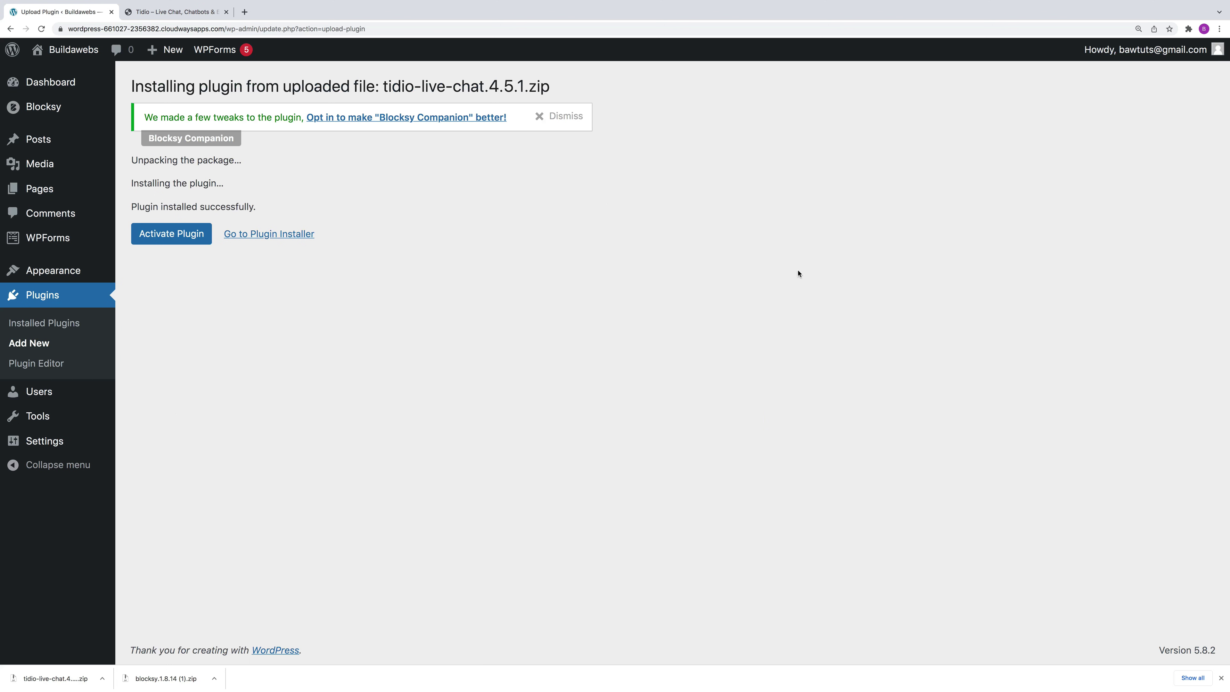
left_click(173, 235)
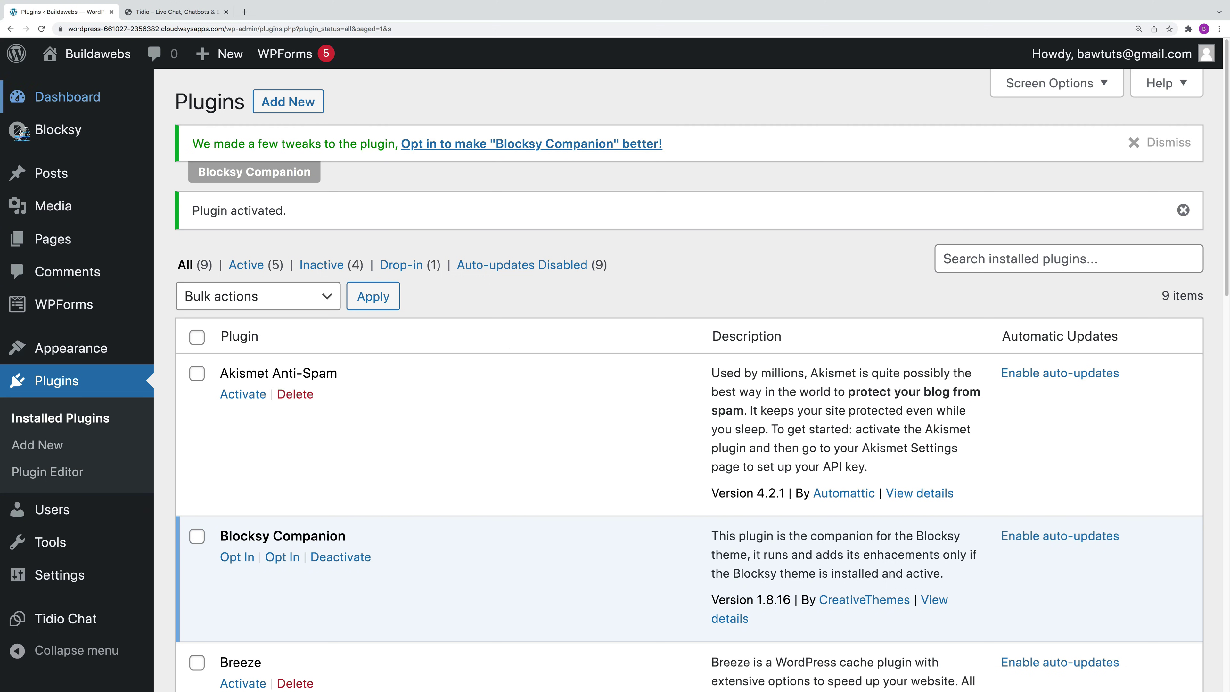
Step: Open the Media Library and filter by Images, then Audio, then back to All media items
left_click(63, 97)
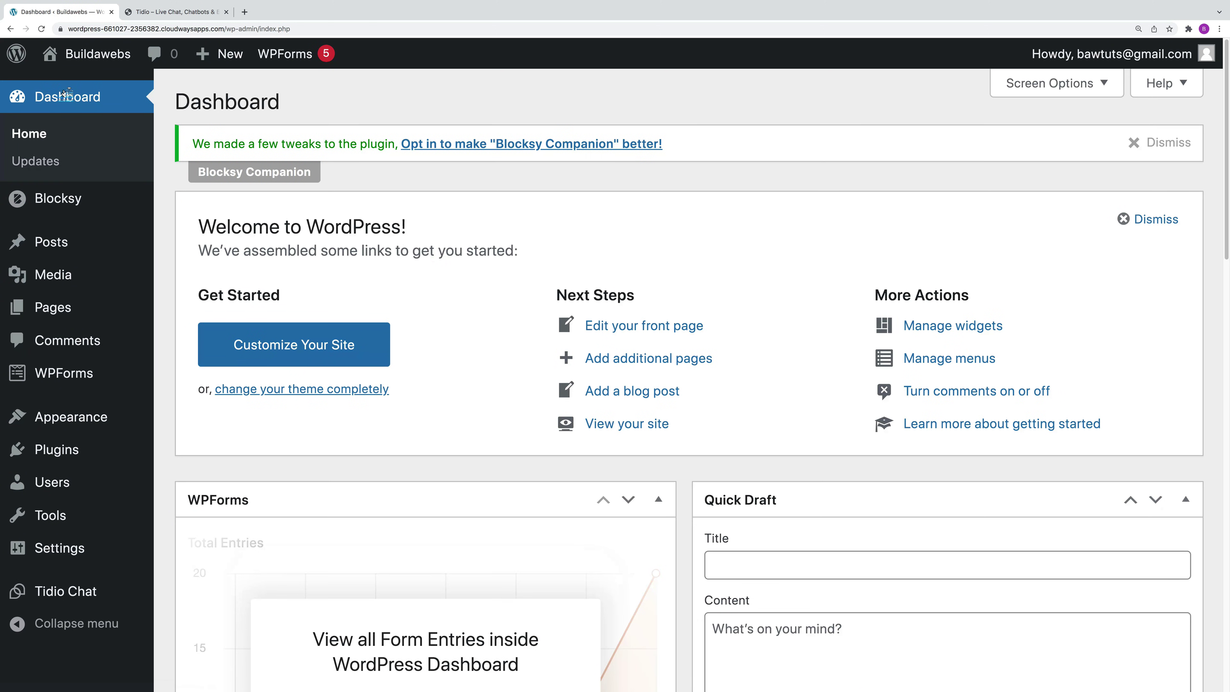
mouse_move(68, 283)
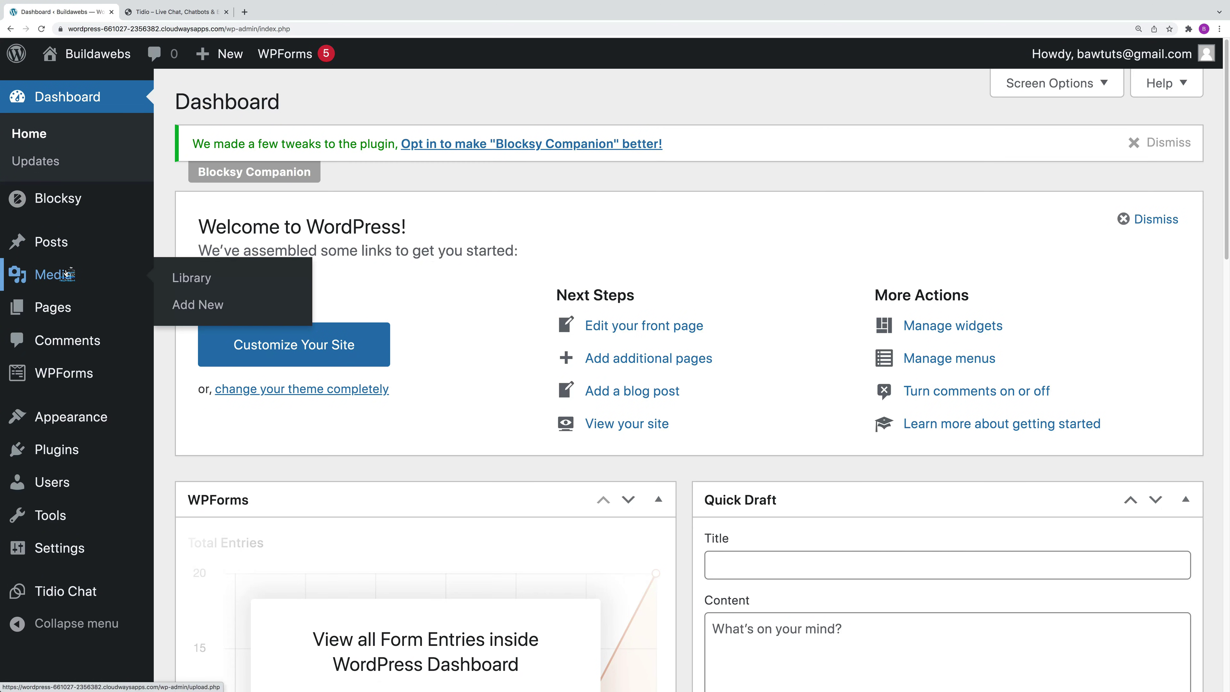
left_click(204, 280)
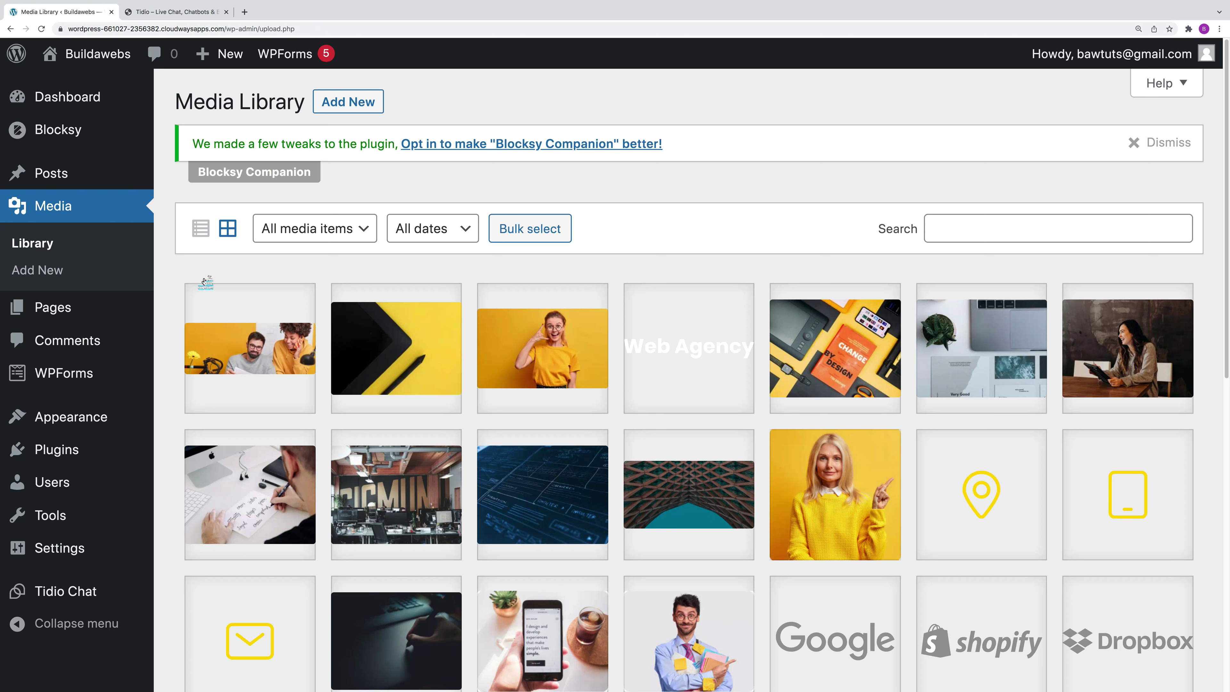
left_click(322, 230)
left_click(309, 252)
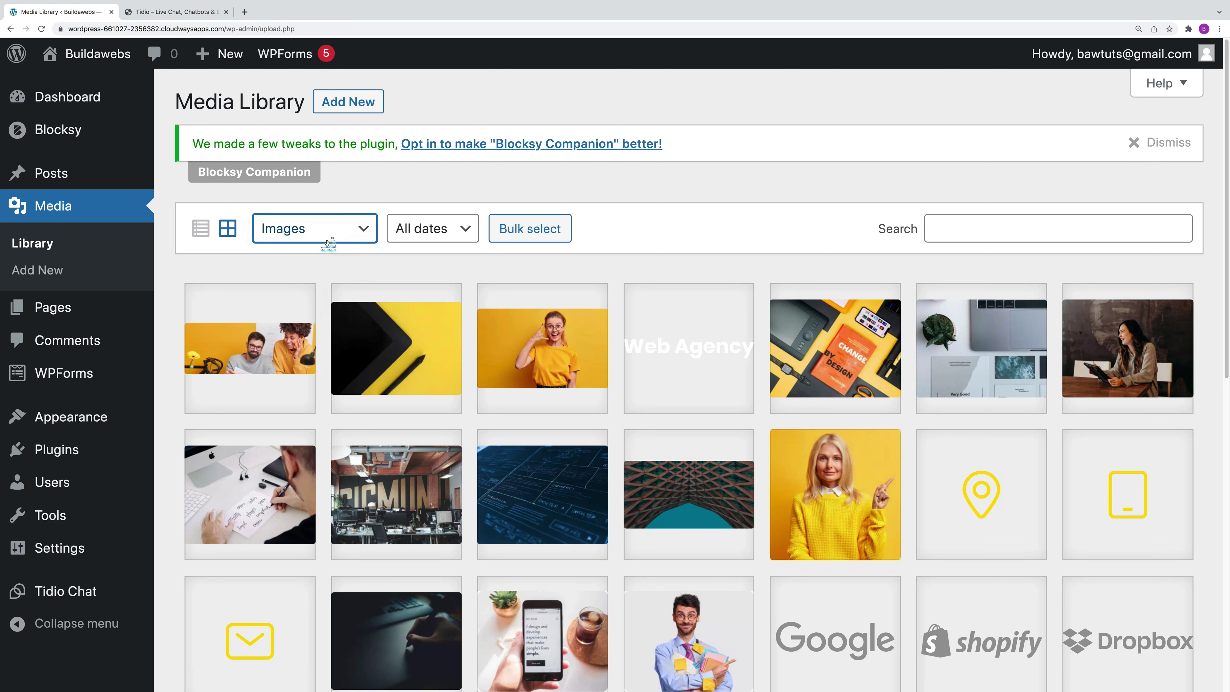
left_click(325, 237)
left_click(313, 256)
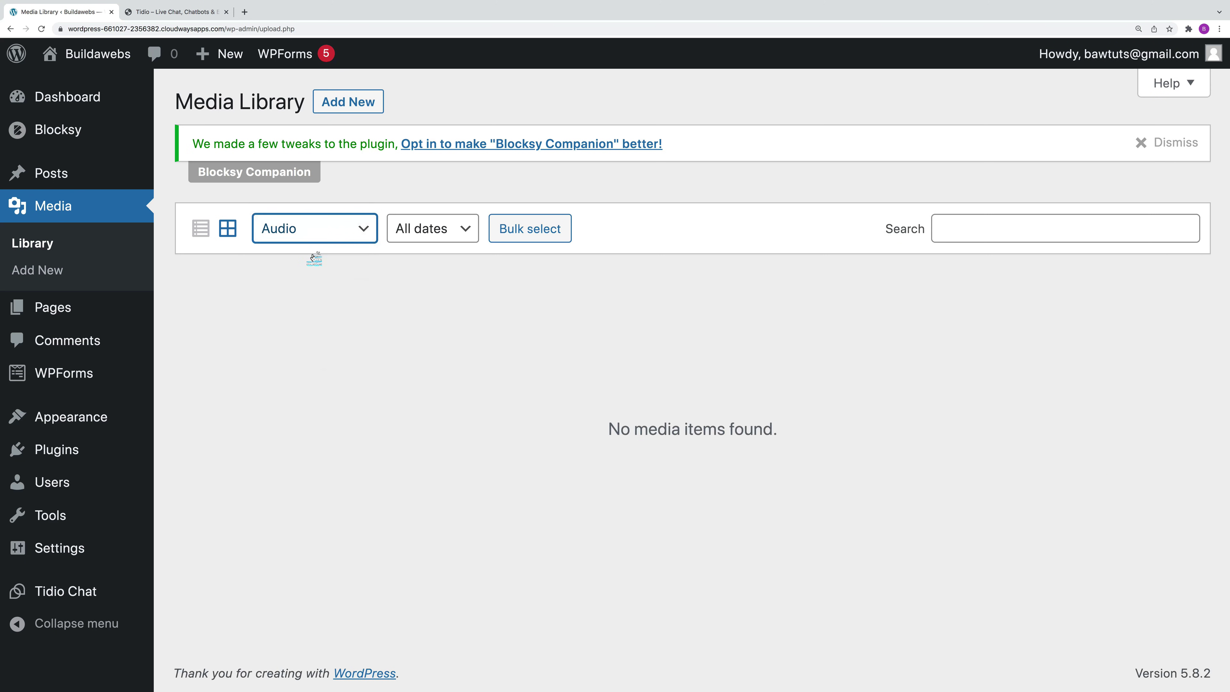
left_click(315, 237)
left_click(310, 198)
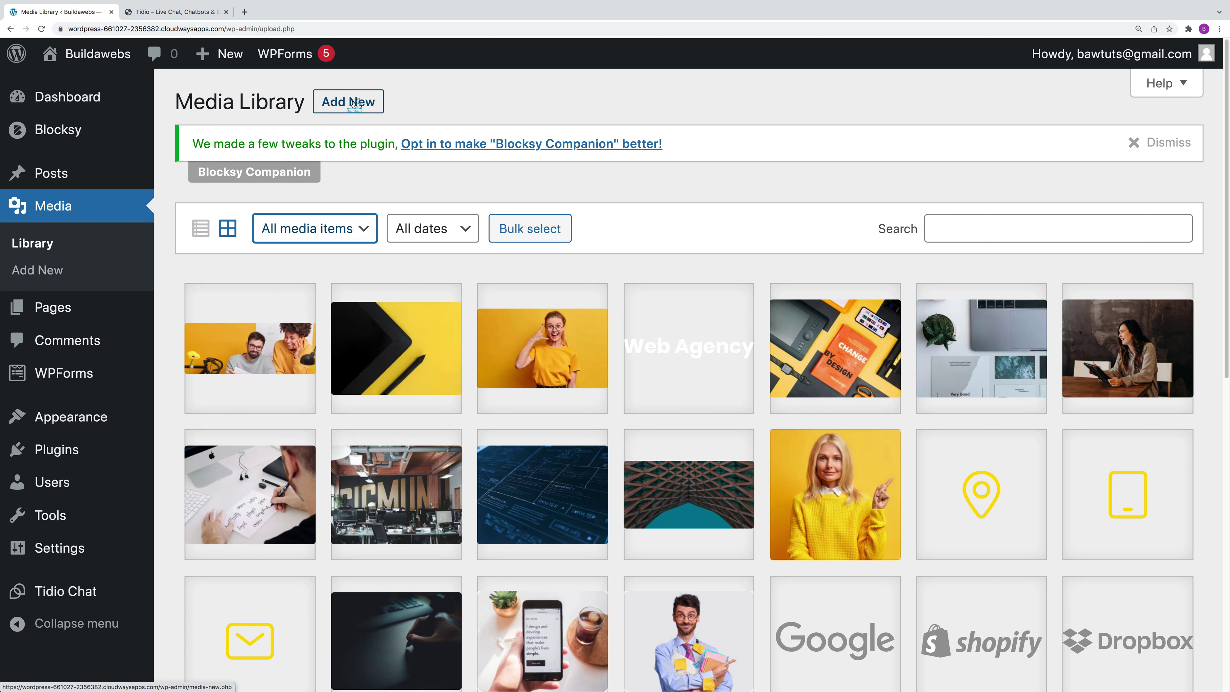
Step: Upload the tree-g00c7996a1_1280.jpg image to the Media Library
left_click(355, 102)
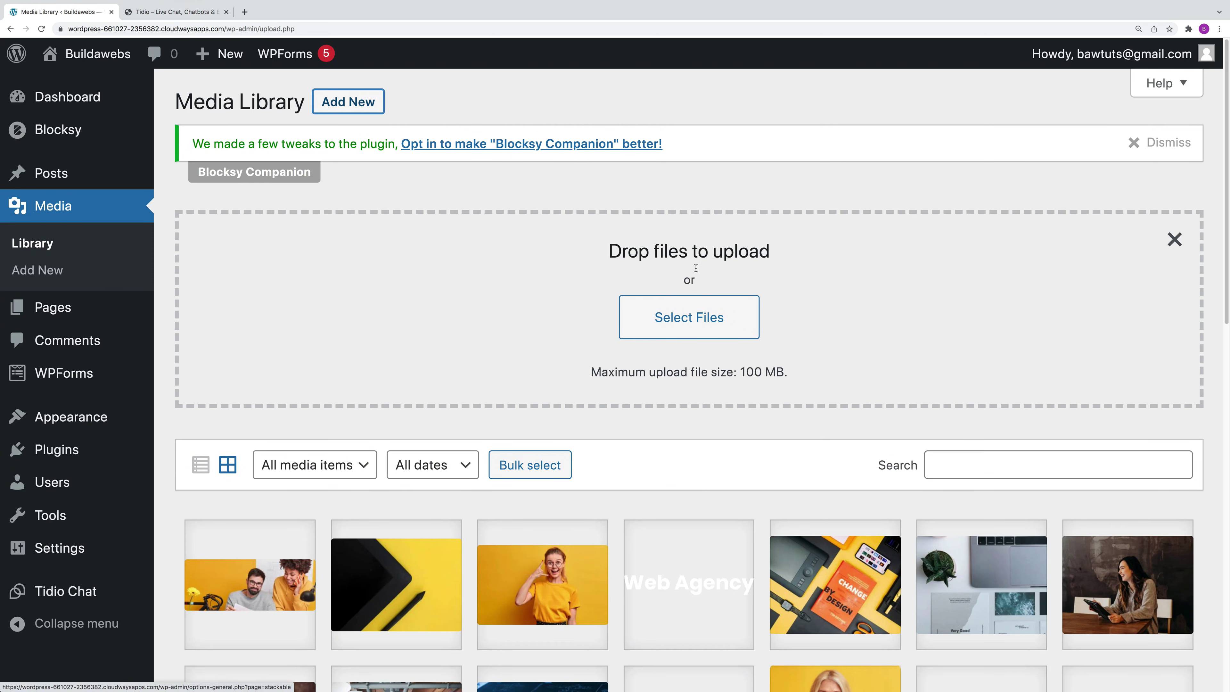
left_click(698, 324)
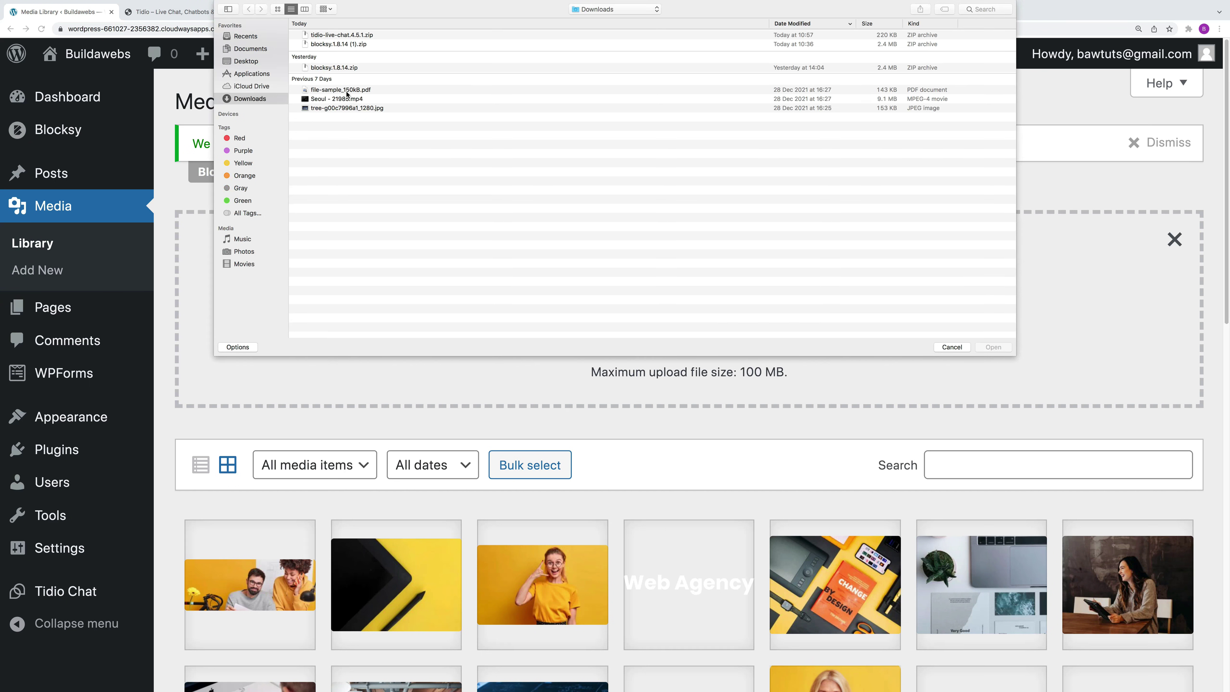
left_click(345, 109)
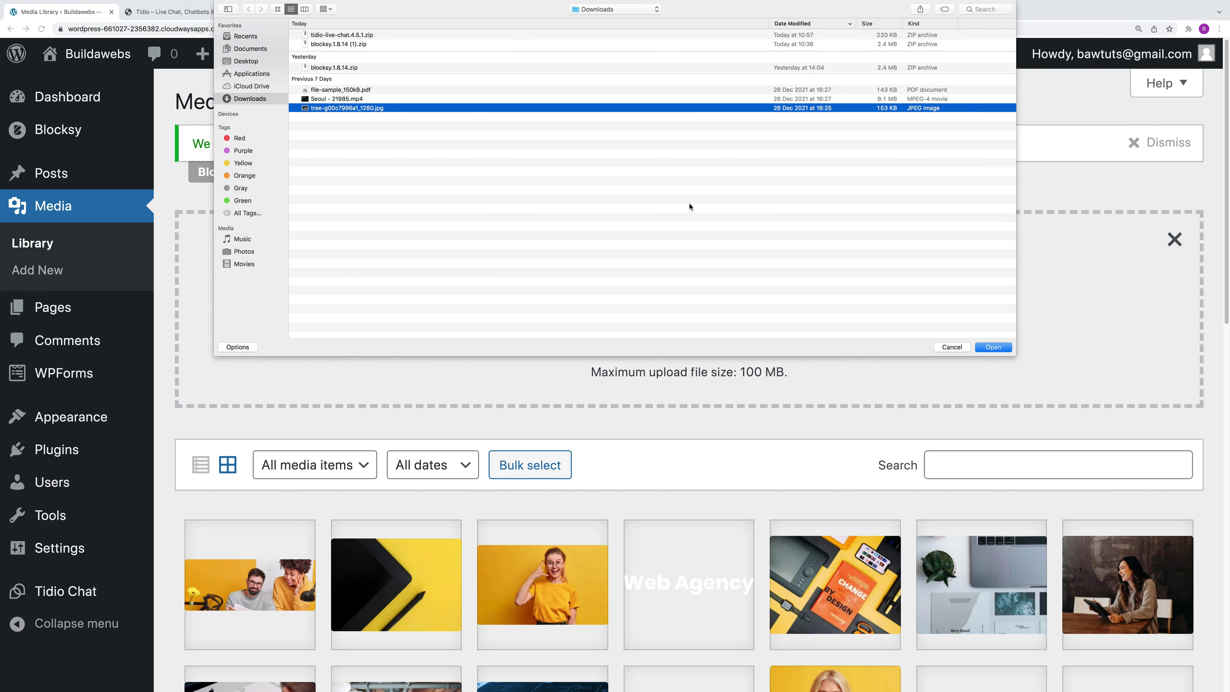
left_click(993, 347)
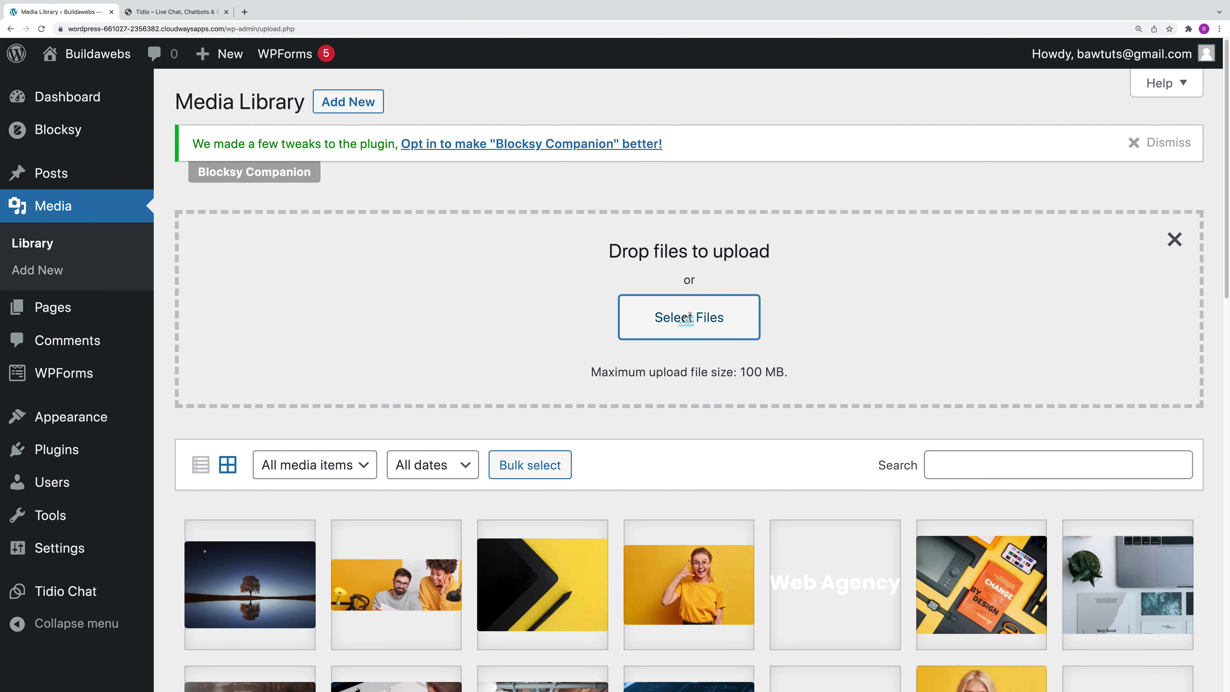
Step: Upload the Seoul video and file-sample_150kB.pdf together
left_click(689, 318)
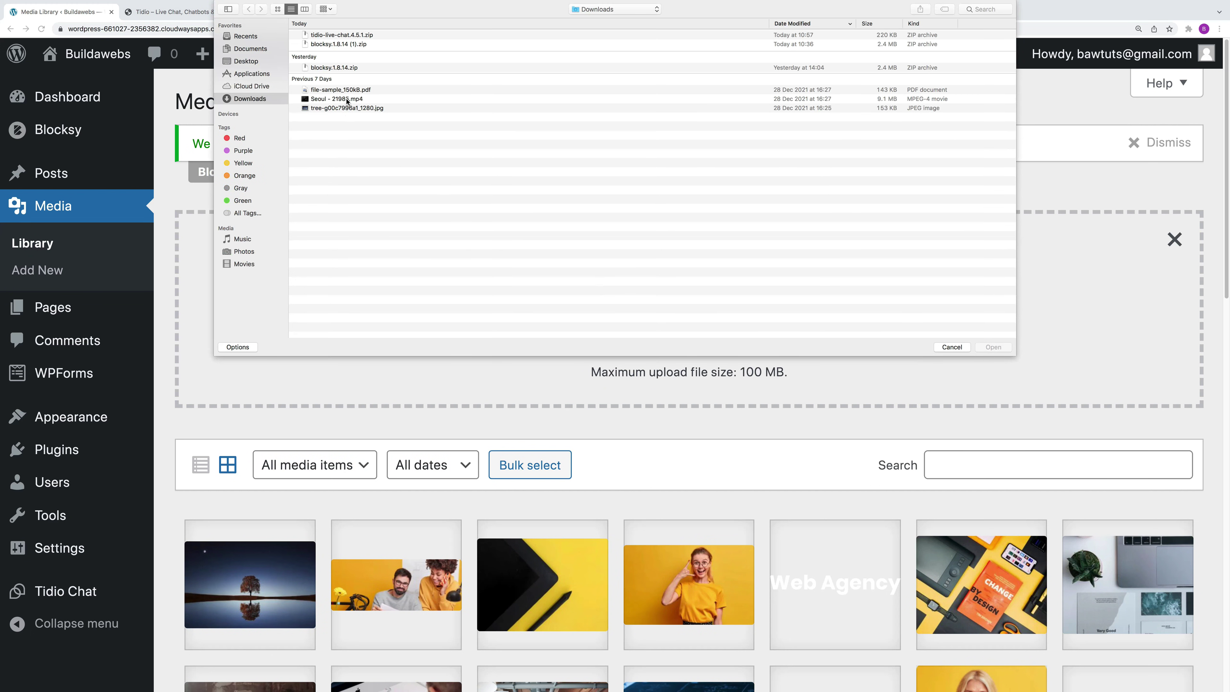
left_click(347, 100)
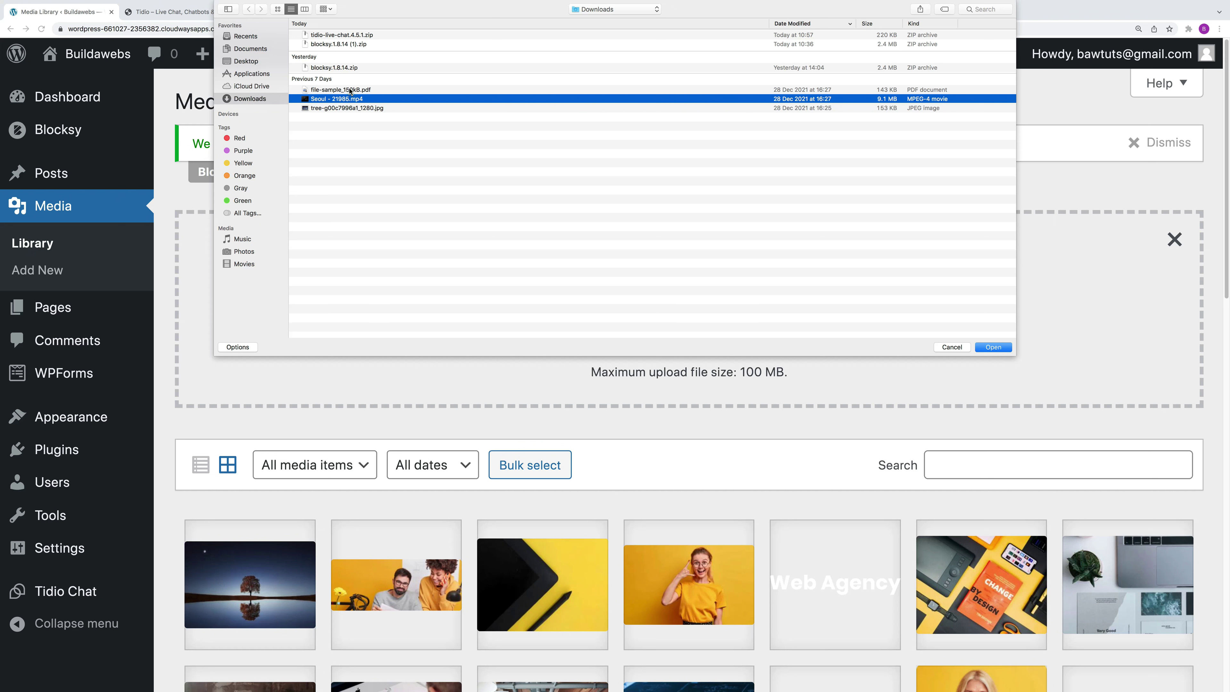
left_click(351, 91, "super")
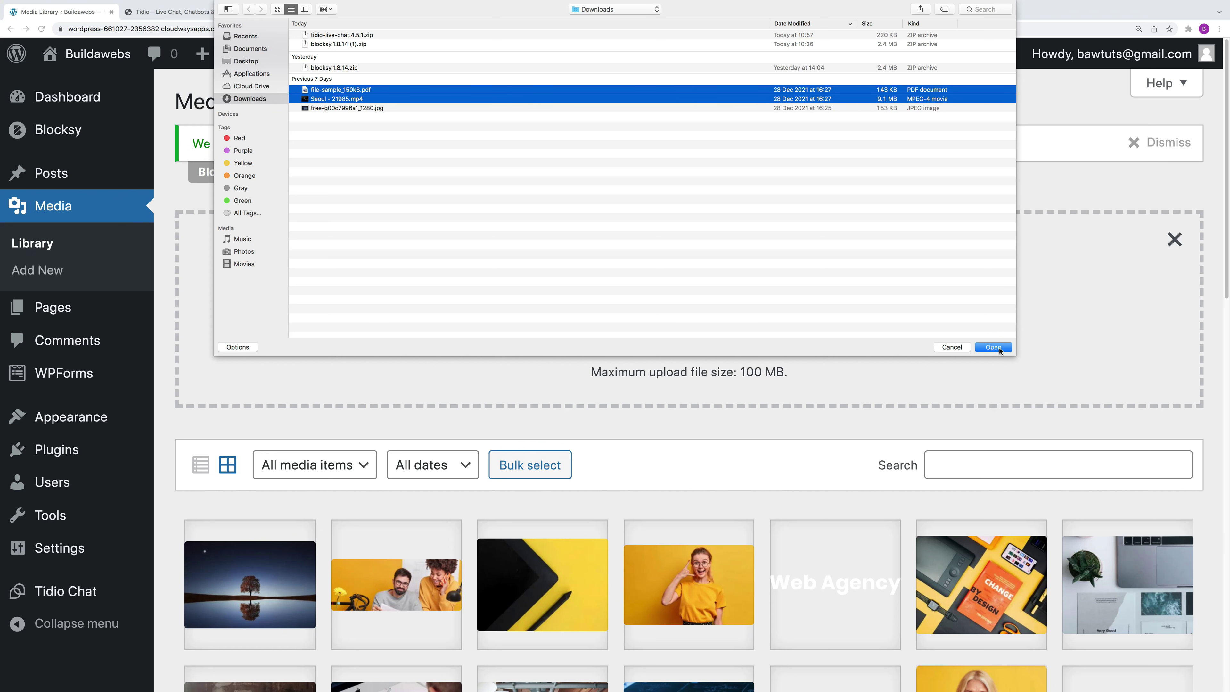
left_click(994, 347)
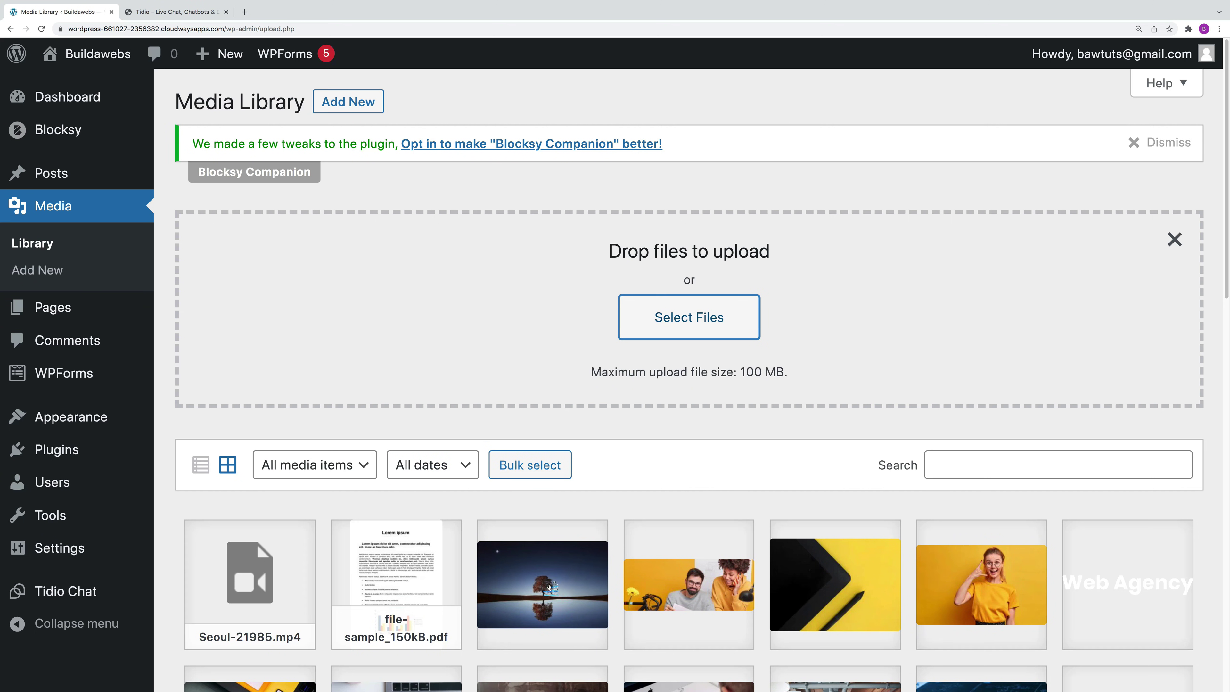
left_click(545, 582)
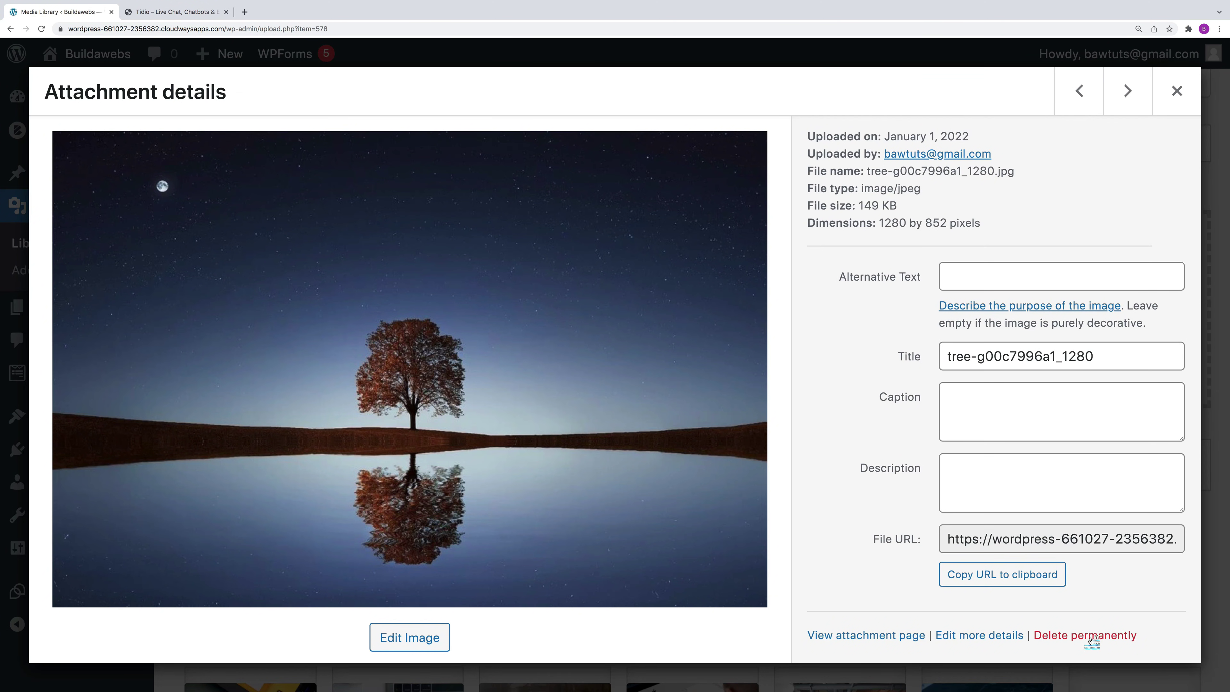
left_click(1177, 92)
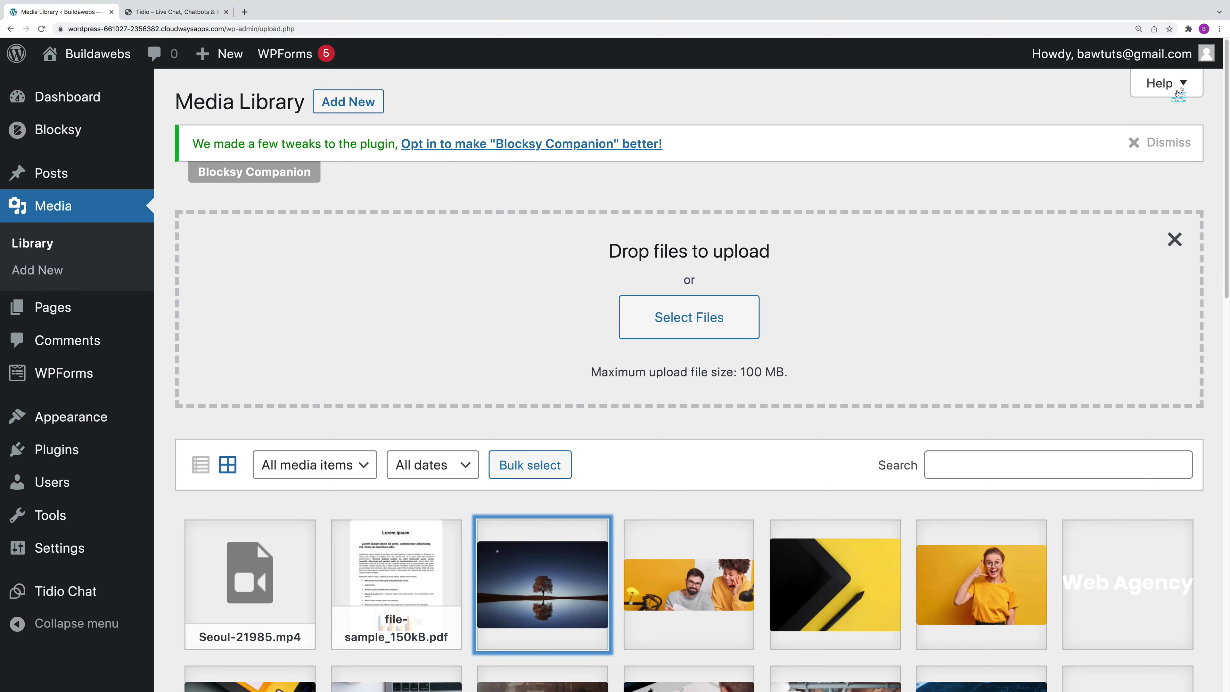
left_click(534, 466)
left_click(270, 581)
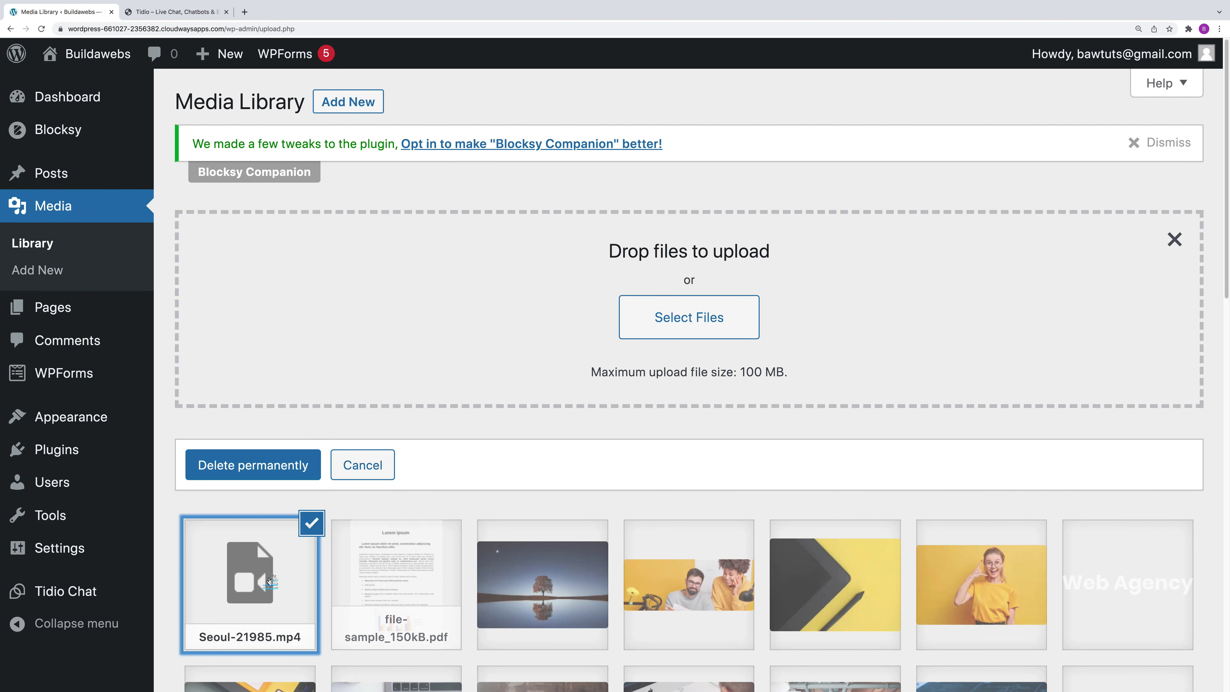
left_click(380, 579)
left_click(525, 569)
left_click(659, 572)
left_click(298, 574)
left_click(393, 578)
left_click(528, 580)
left_click(633, 583)
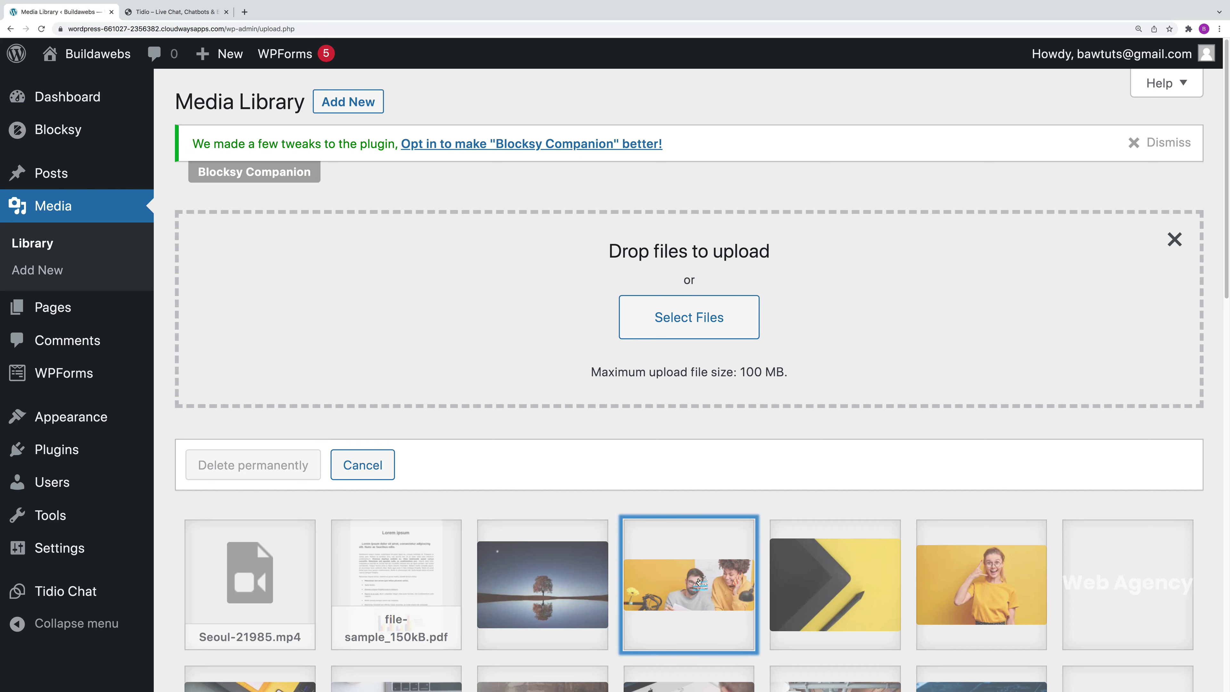
left_click(363, 467)
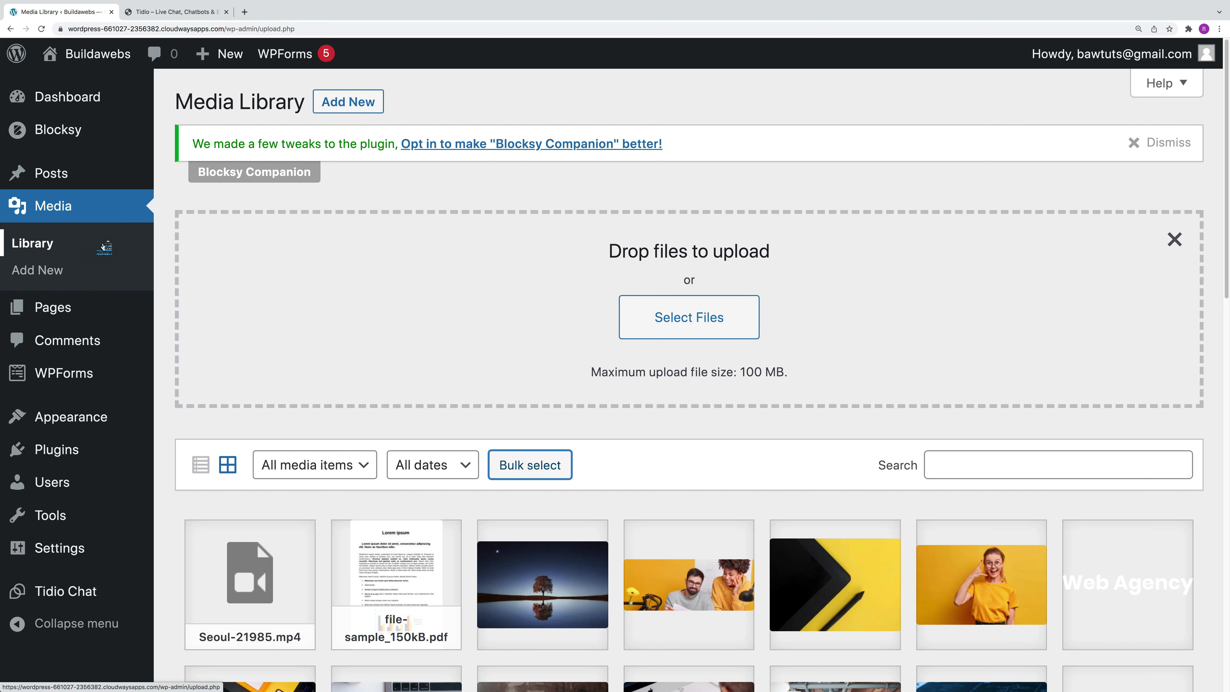
Step: Go from the Dashboard to All Pages and start a new page in the block editor
left_click(54, 101)
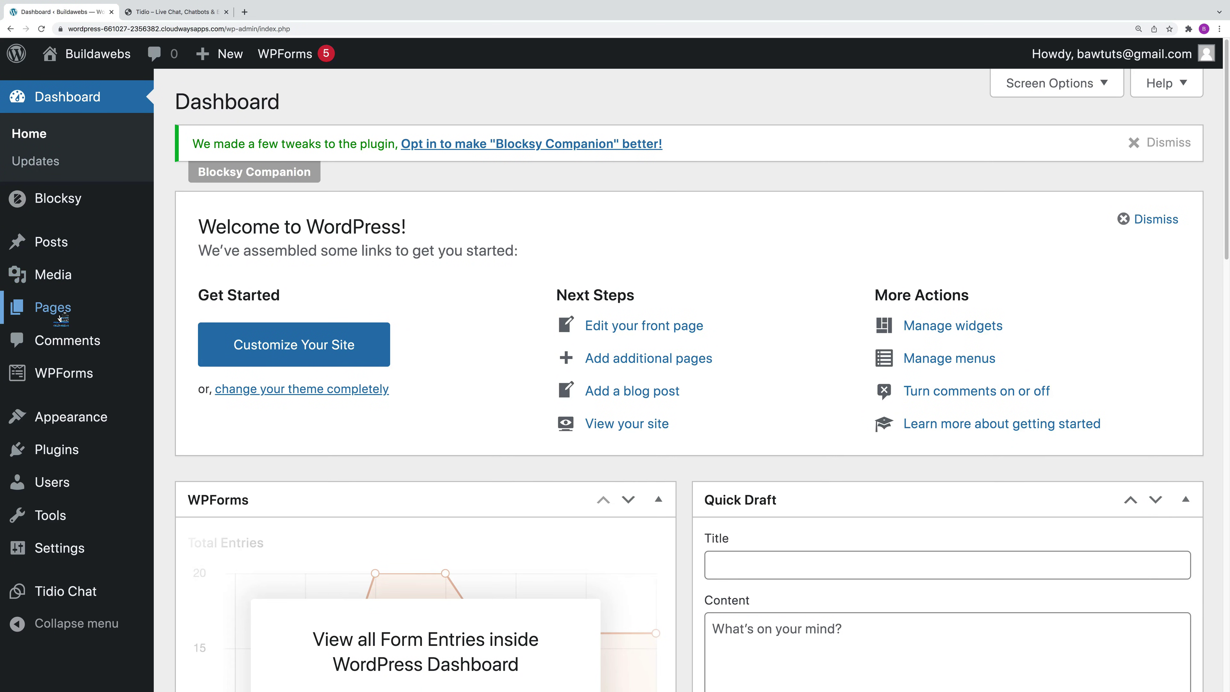
mouse_move(60, 315)
left_click(220, 313)
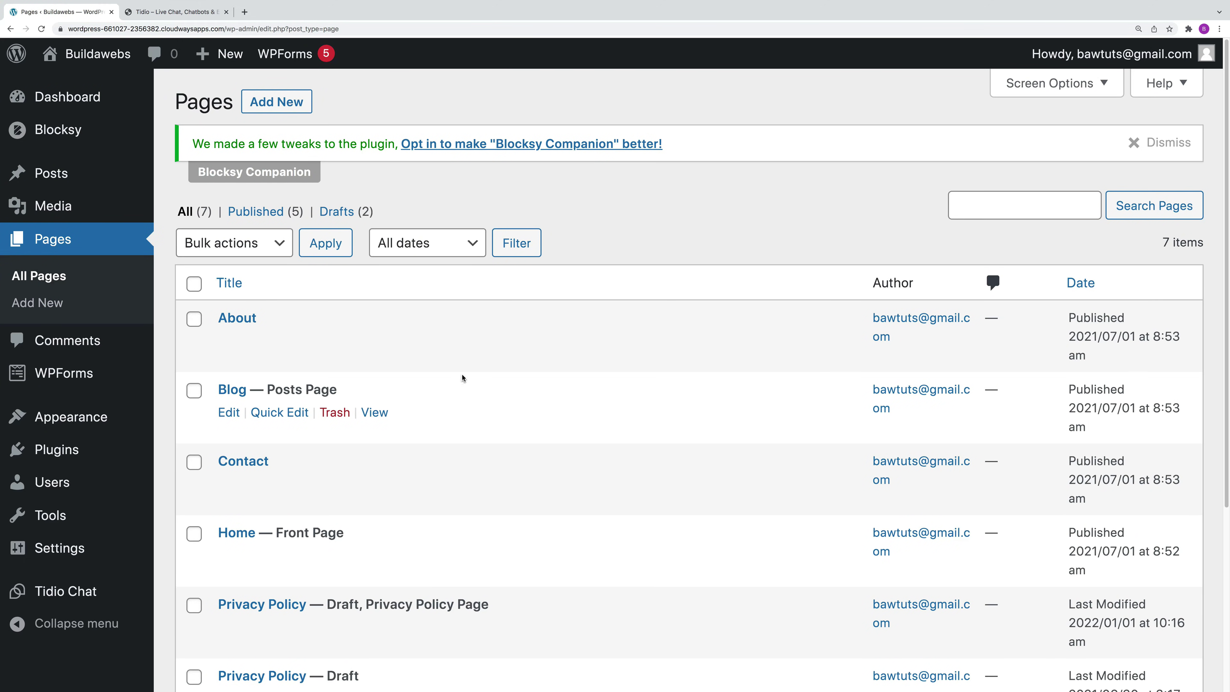
scroll(468, 448, "down", 1)
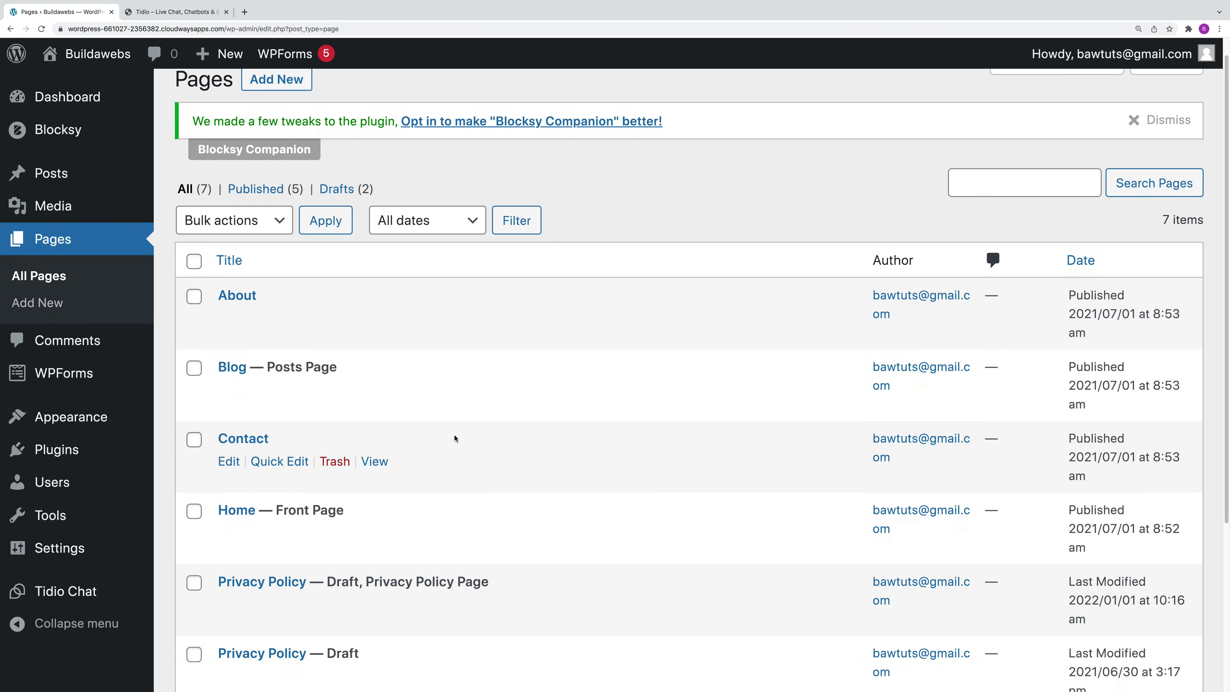
scroll(454, 438, "down", 3)
scroll(454, 438, "up", 4)
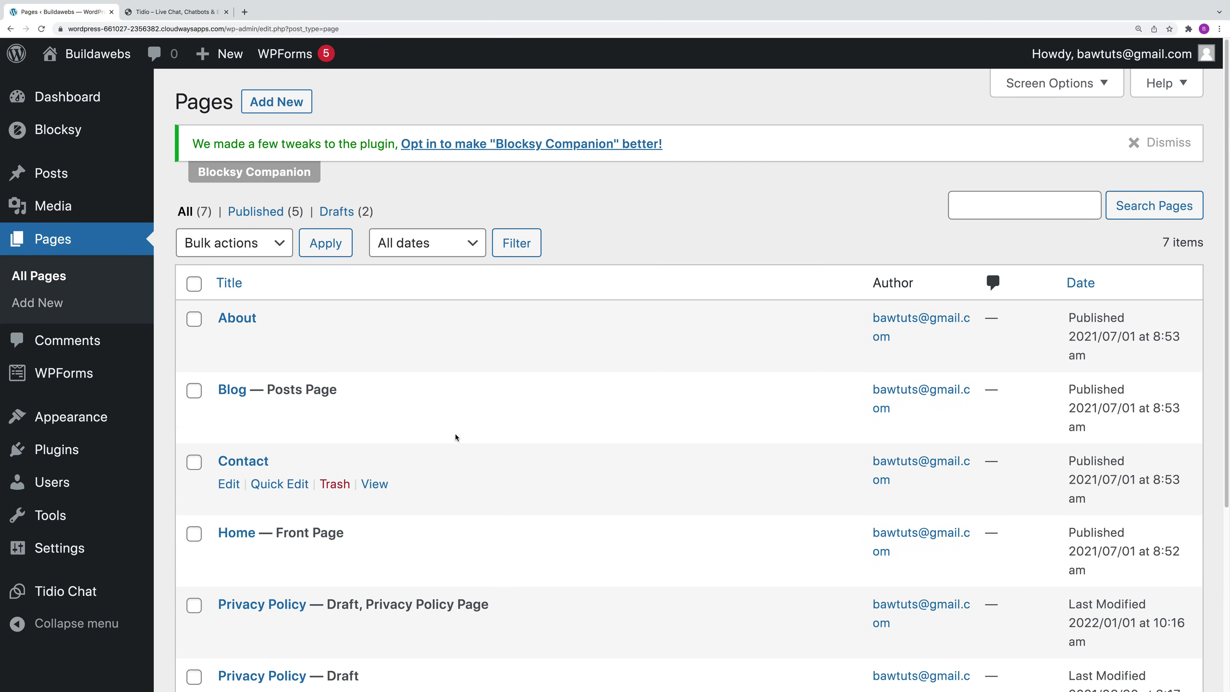
left_click(284, 105)
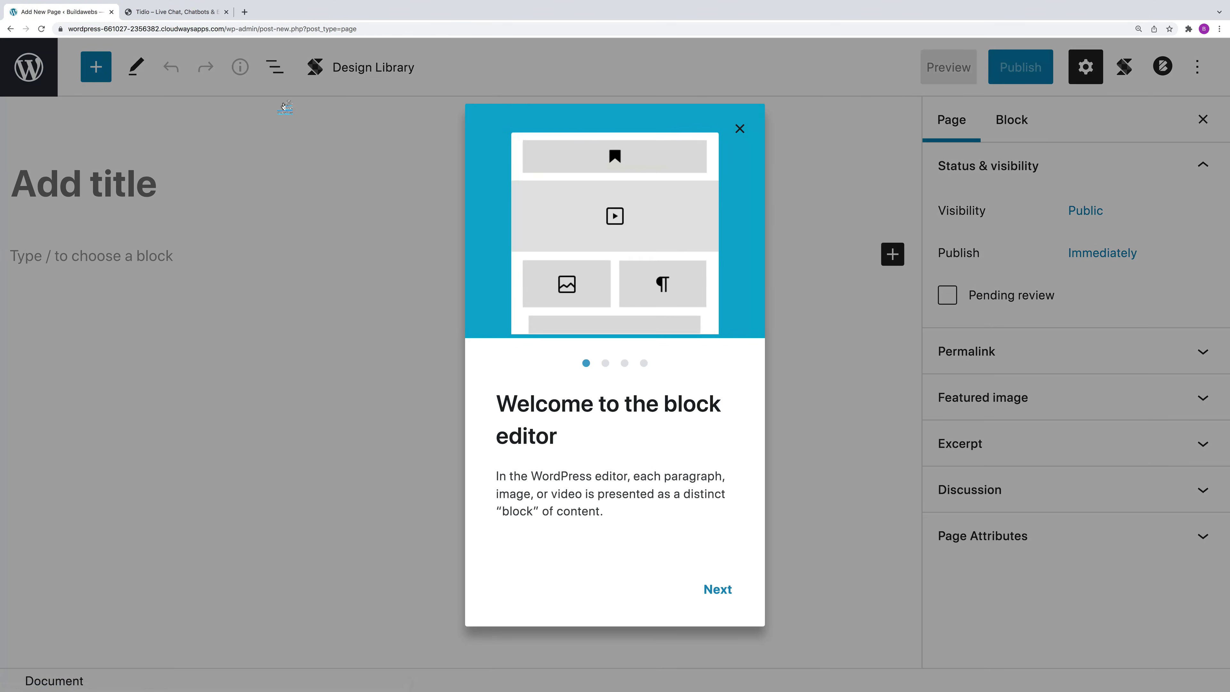
Step: Dismiss the welcome guide and title the page 'Resources'
left_click(740, 129)
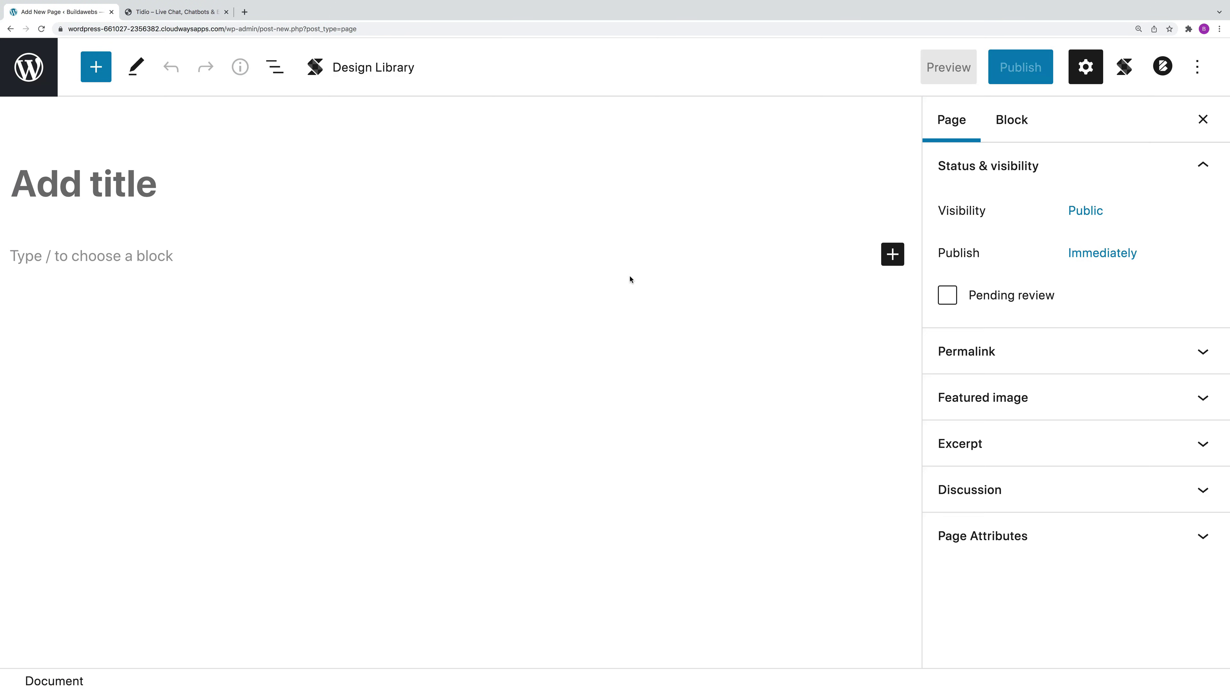
left_click(138, 186)
type("Resour")
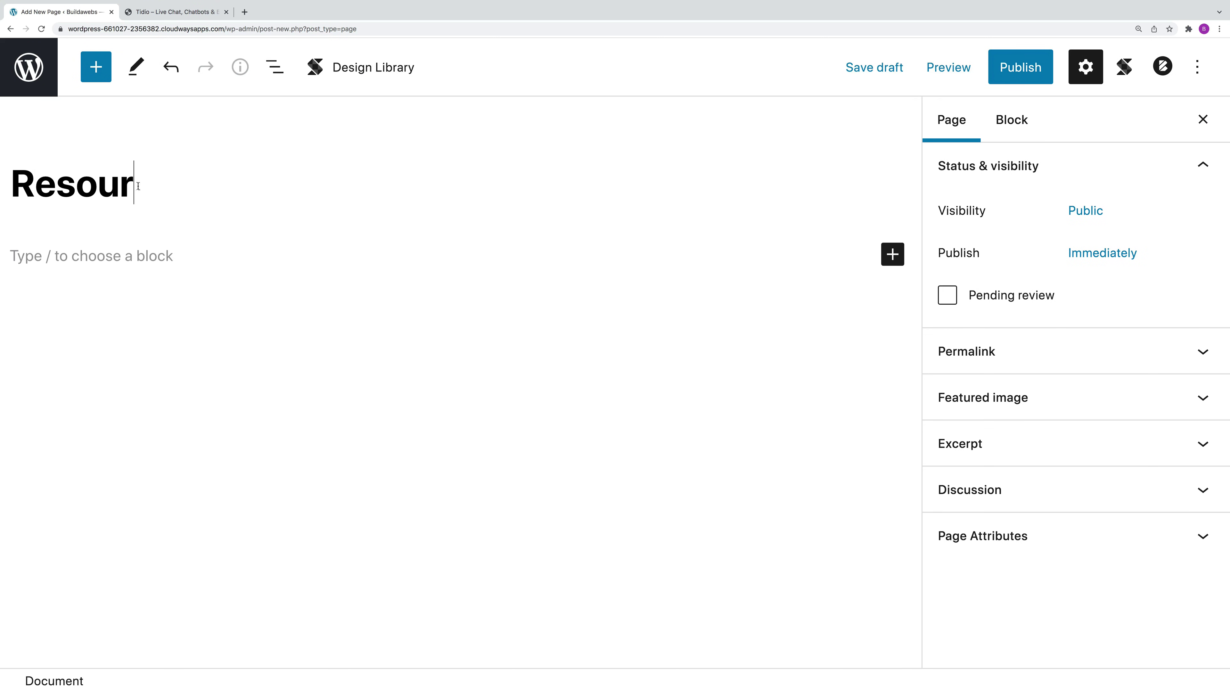
type("ces")
Step: Insert an Image block as the page's first content block
left_click(124, 253)
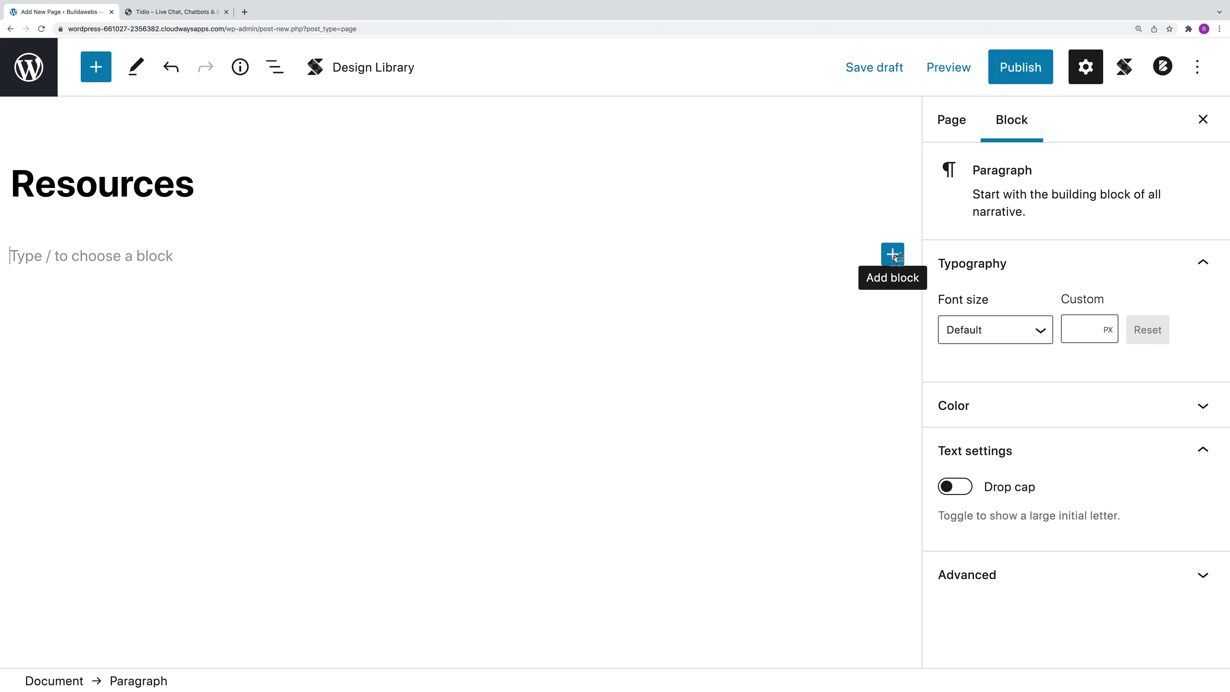
left_click(892, 255)
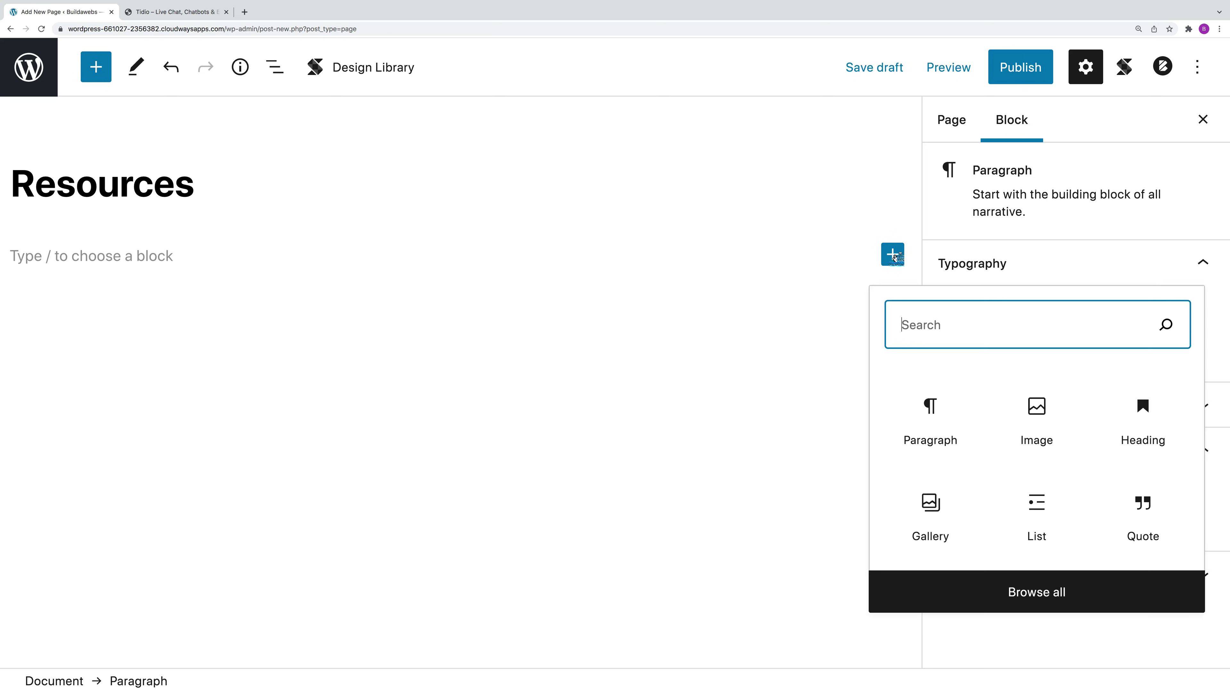
left_click(1034, 592)
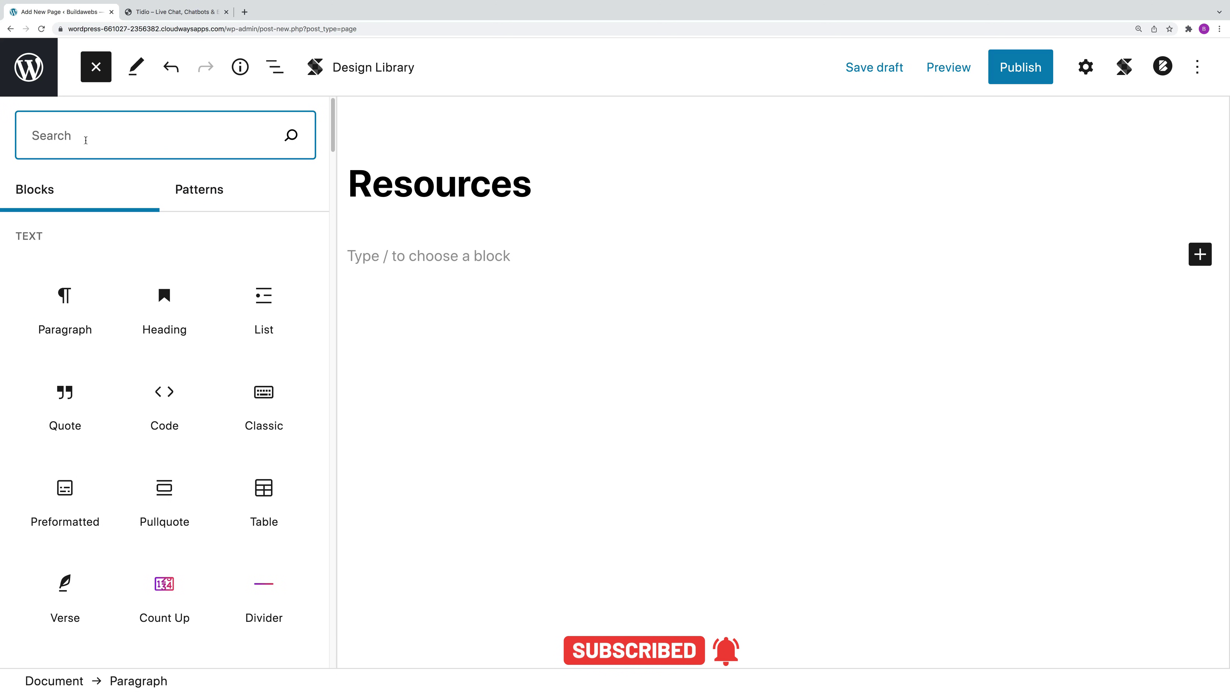
type("imag")
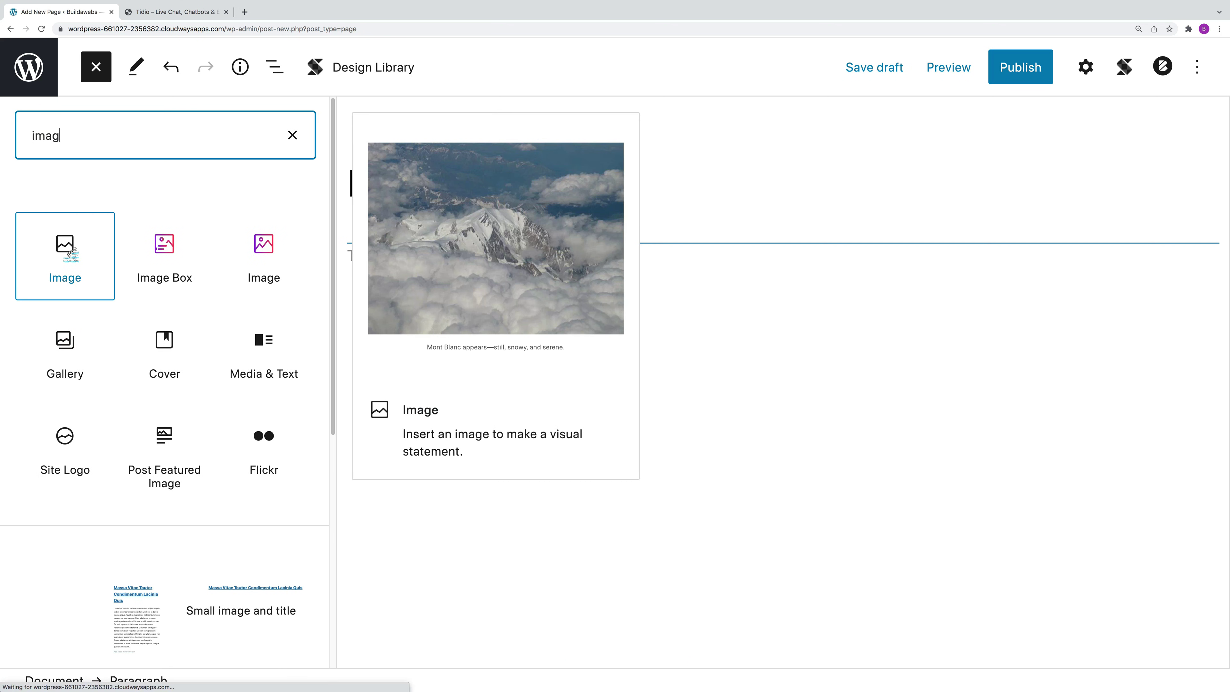
left_click(69, 253)
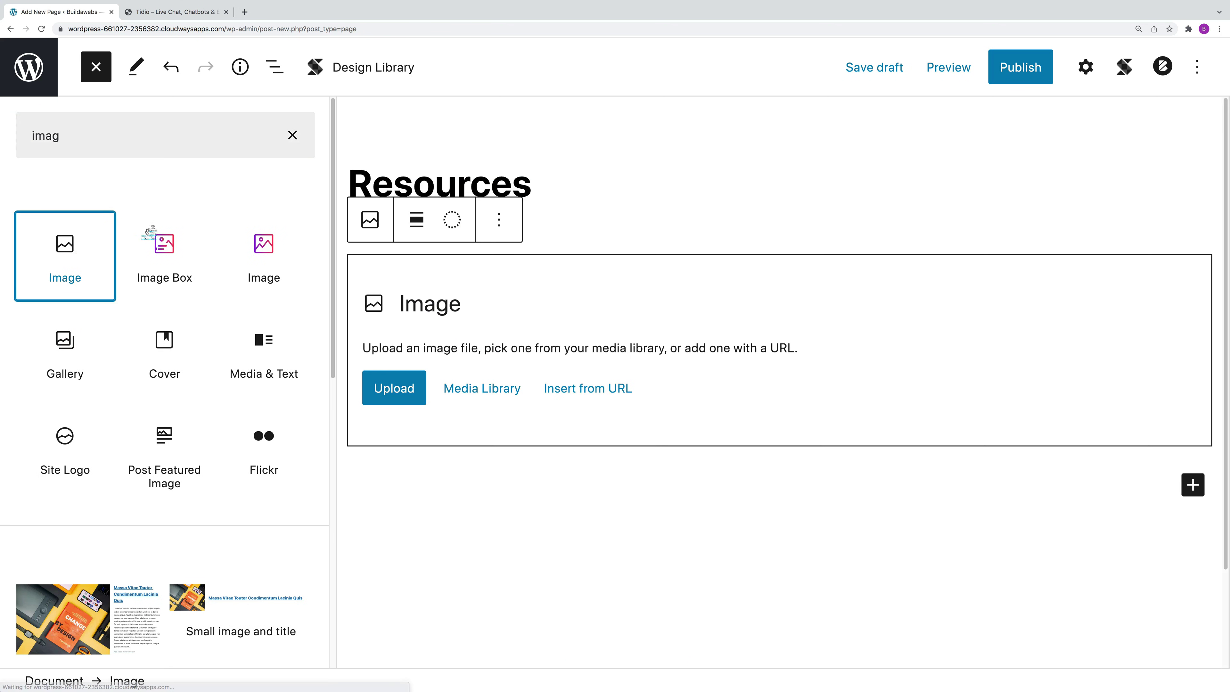
left_click(487, 390)
Step: Upload tree-g00c7996a1_1280.jpg into the Image block and centre-align it
left_click(154, 393)
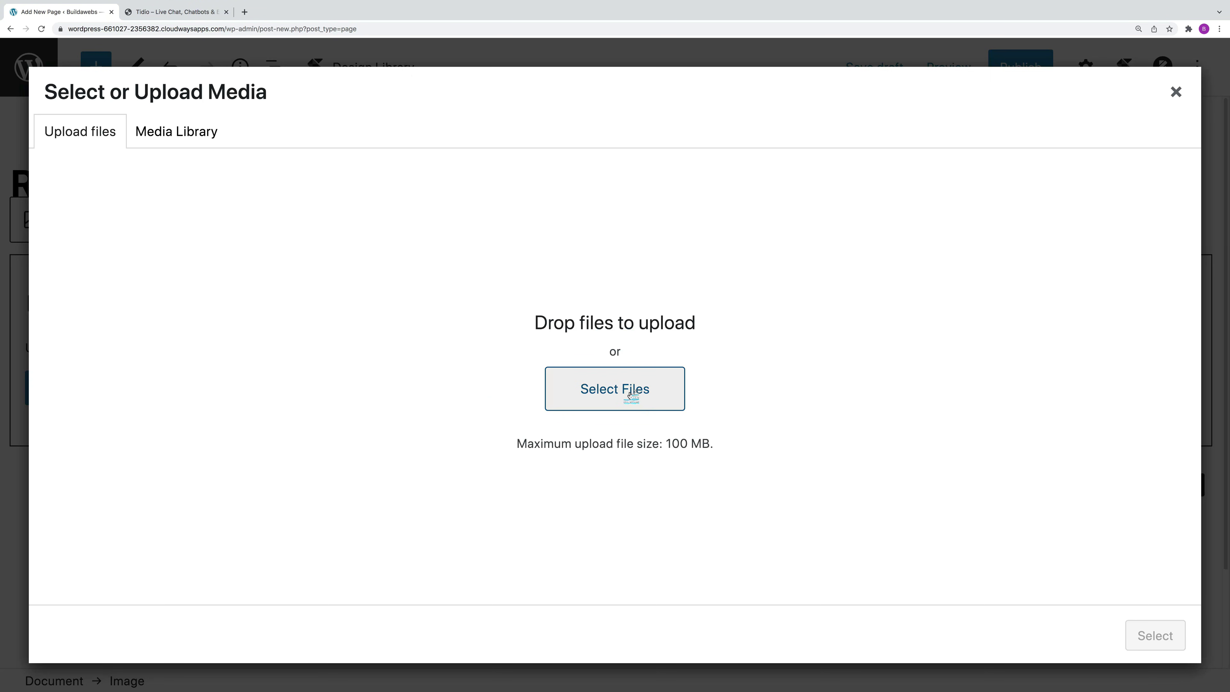
left_click(631, 395)
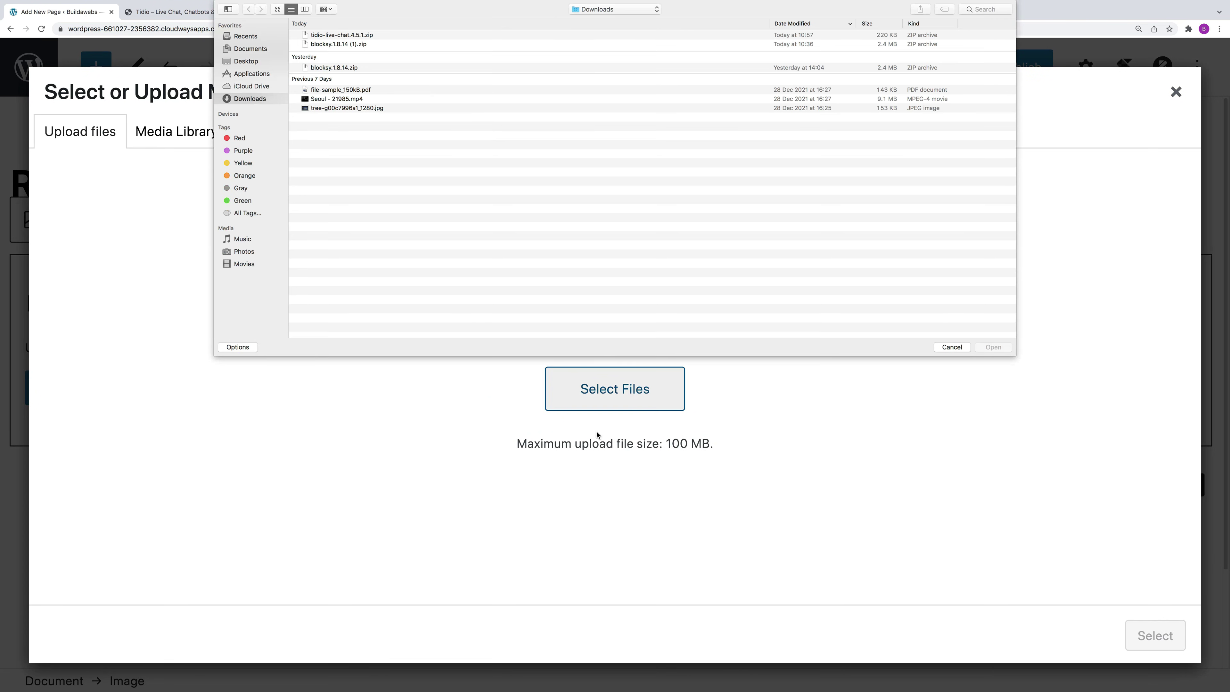
left_click(335, 109)
left_click(991, 349)
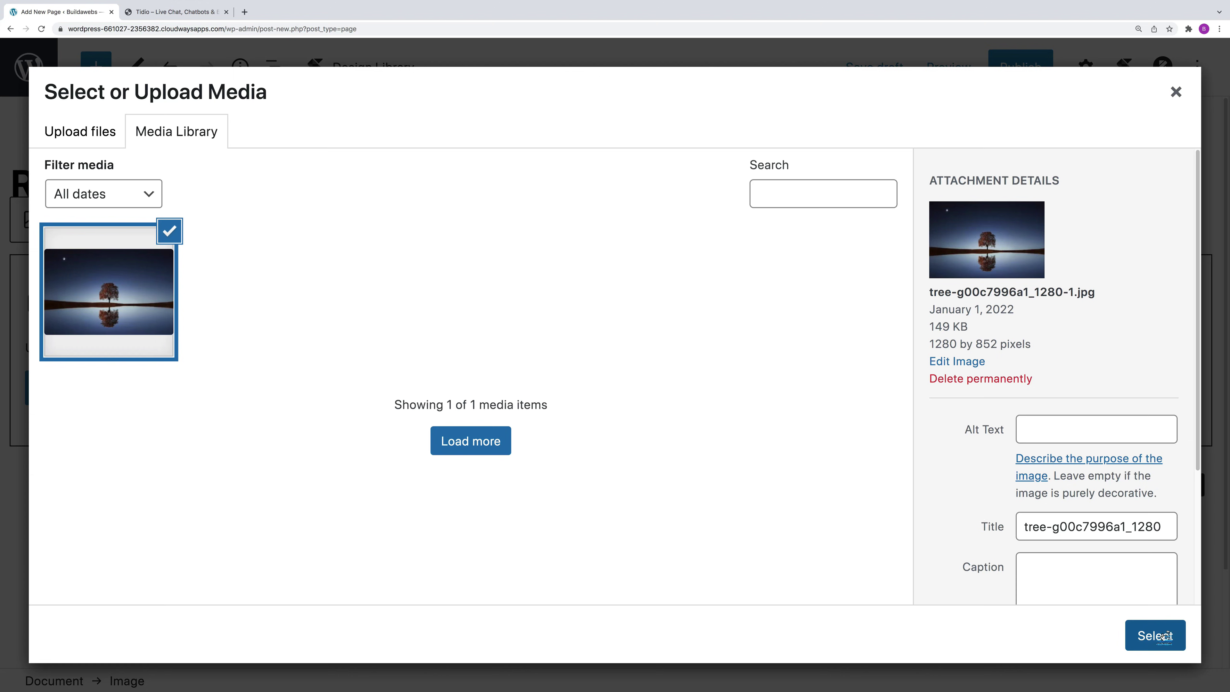
left_click(1158, 636)
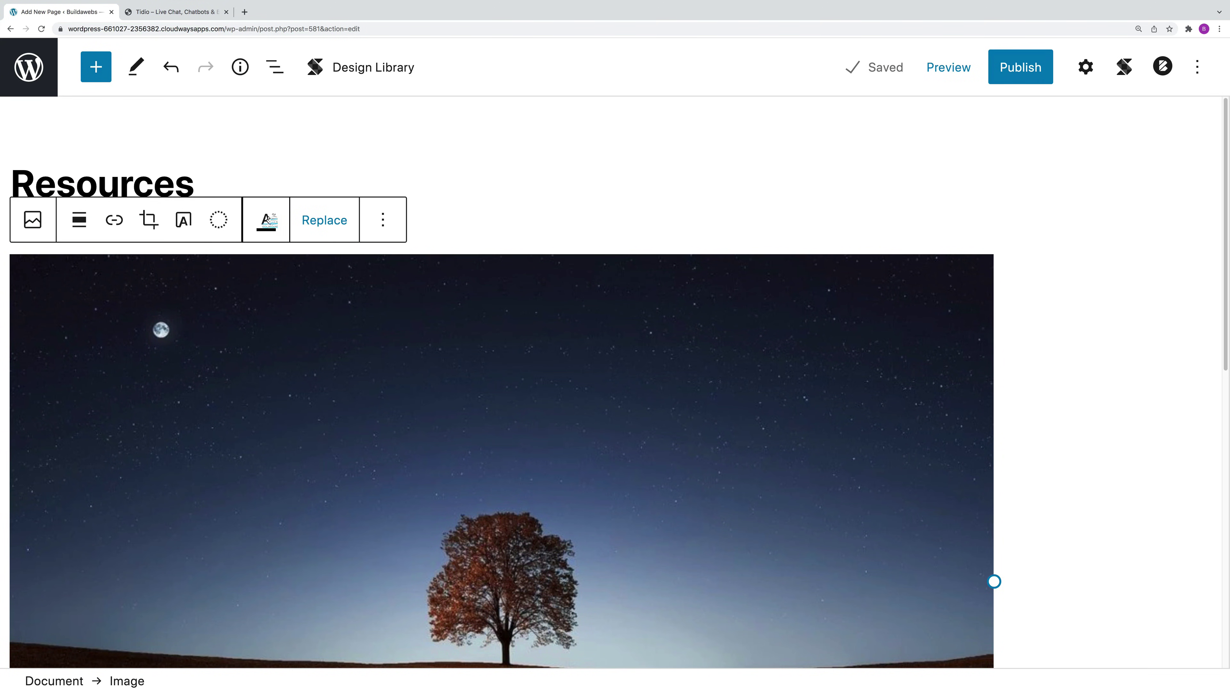
left_click(87, 224)
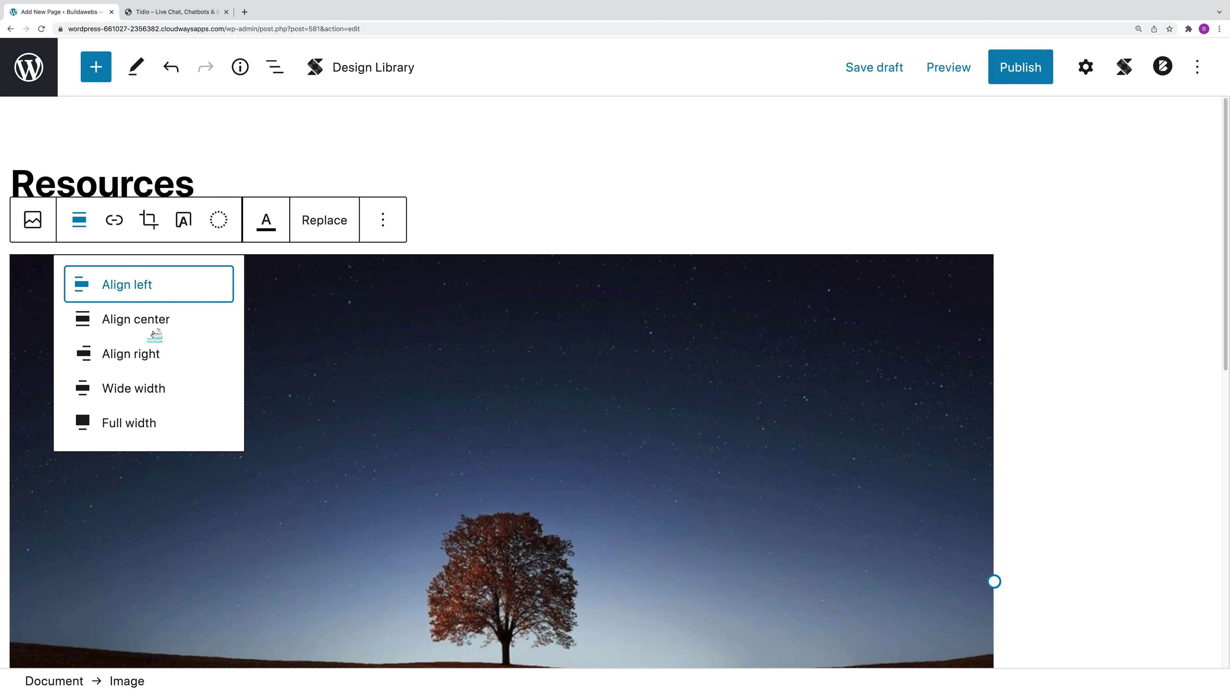
left_click(158, 320)
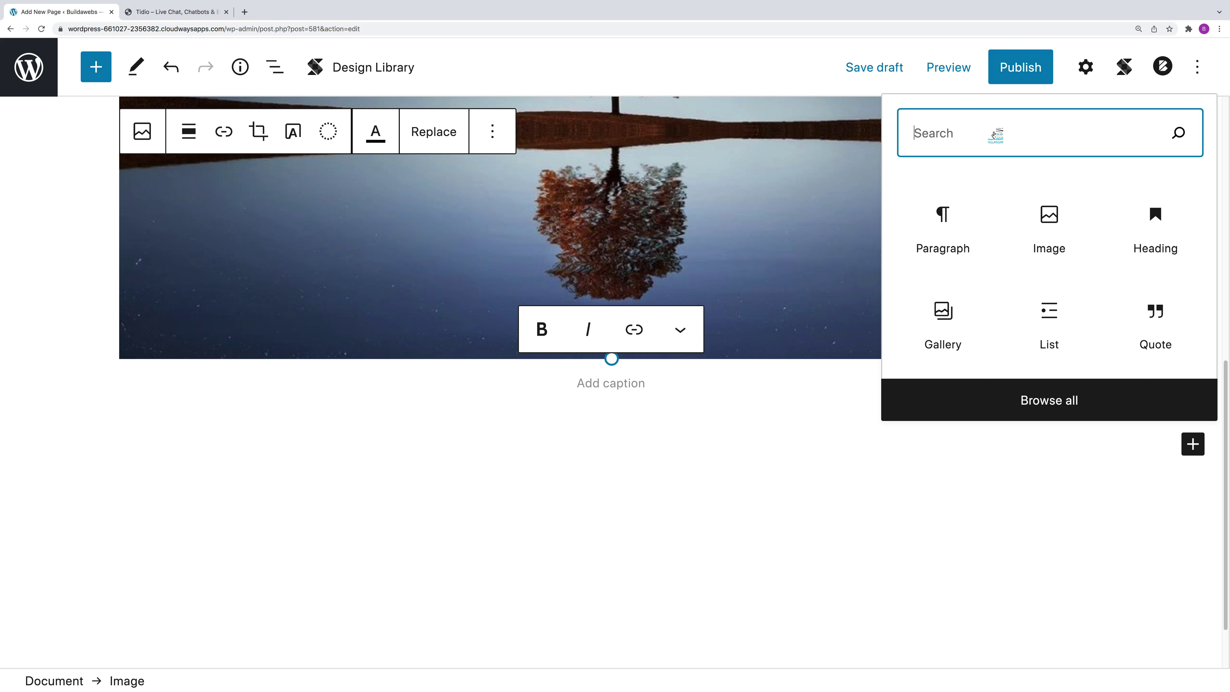
Step: Add a Video block with Seoul-21985.mp4 below the image, then an empty paragraph below it
type("vid")
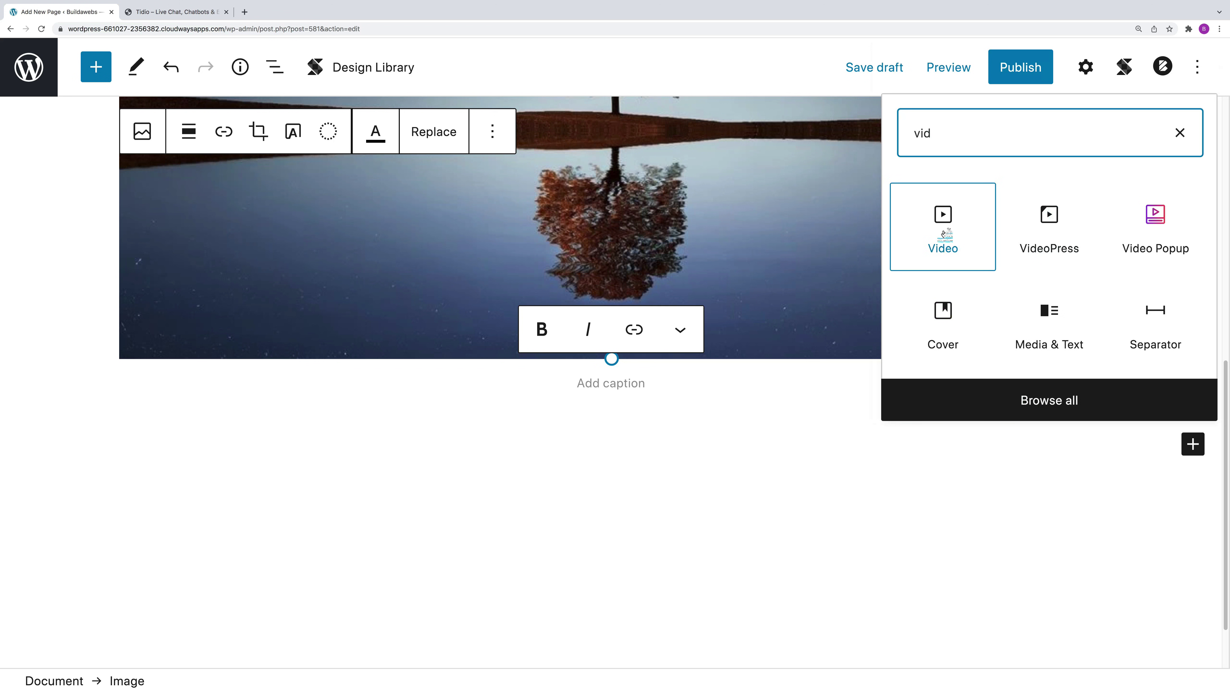
left_click(944, 232)
left_click(139, 527)
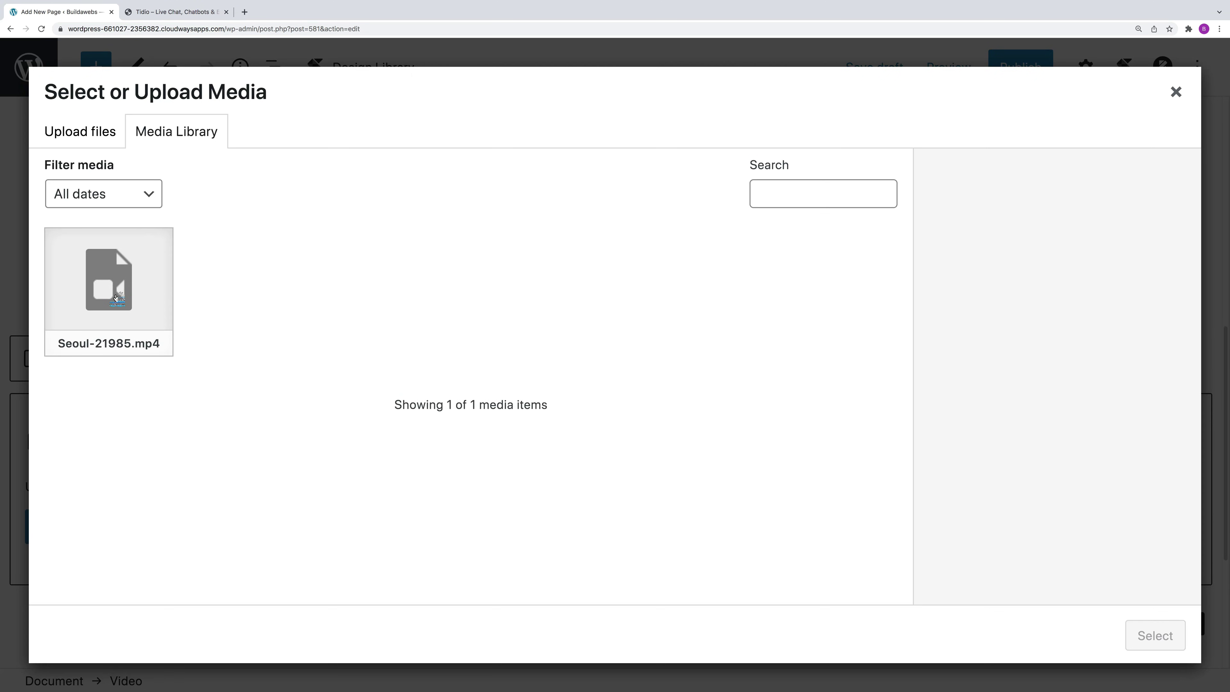
left_click(116, 296)
left_click(1149, 637)
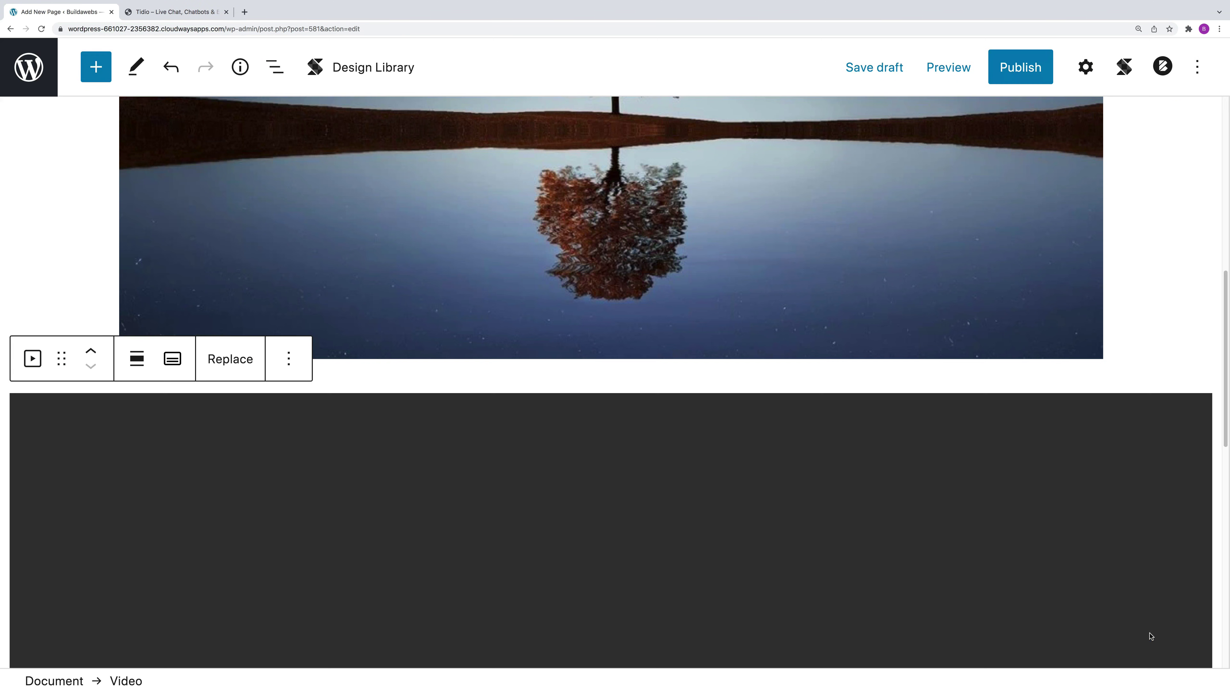
left_click(137, 359)
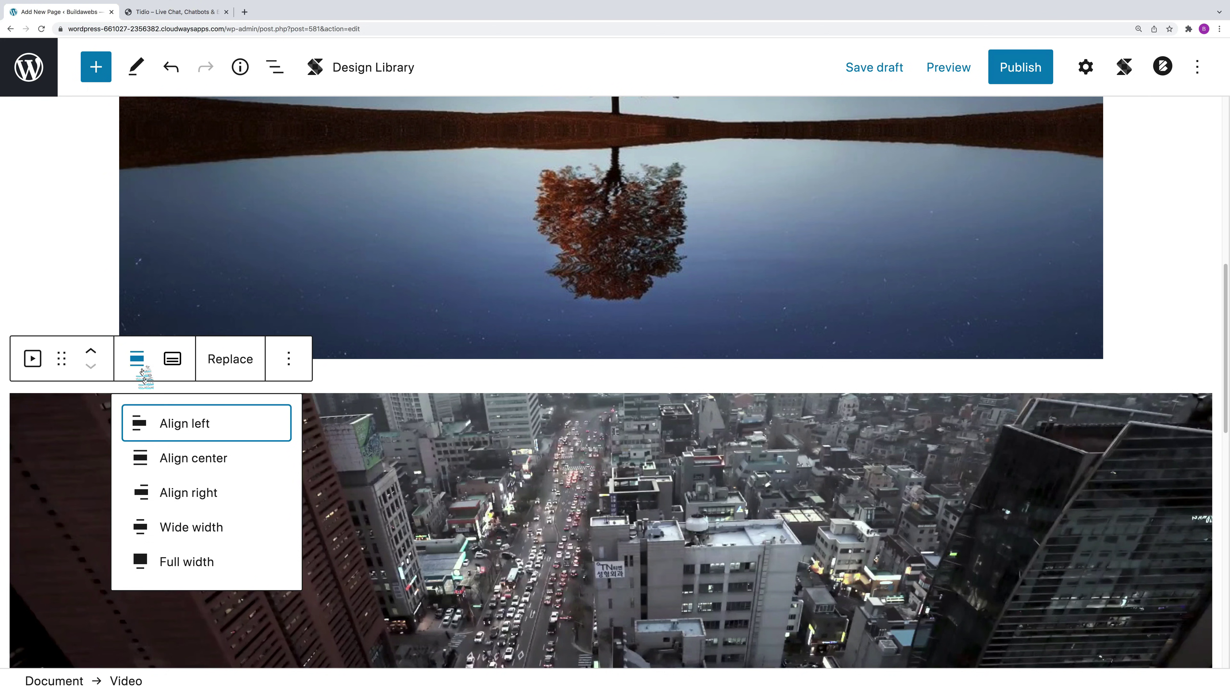
left_click(183, 458)
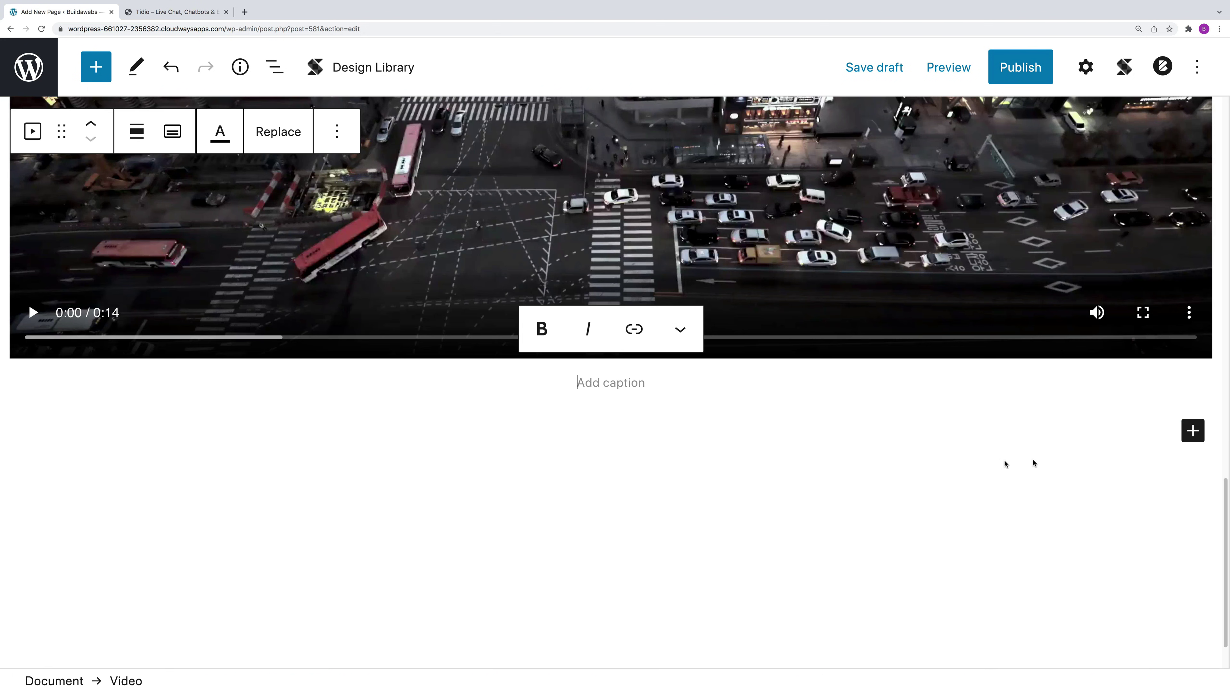
left_click(1193, 431)
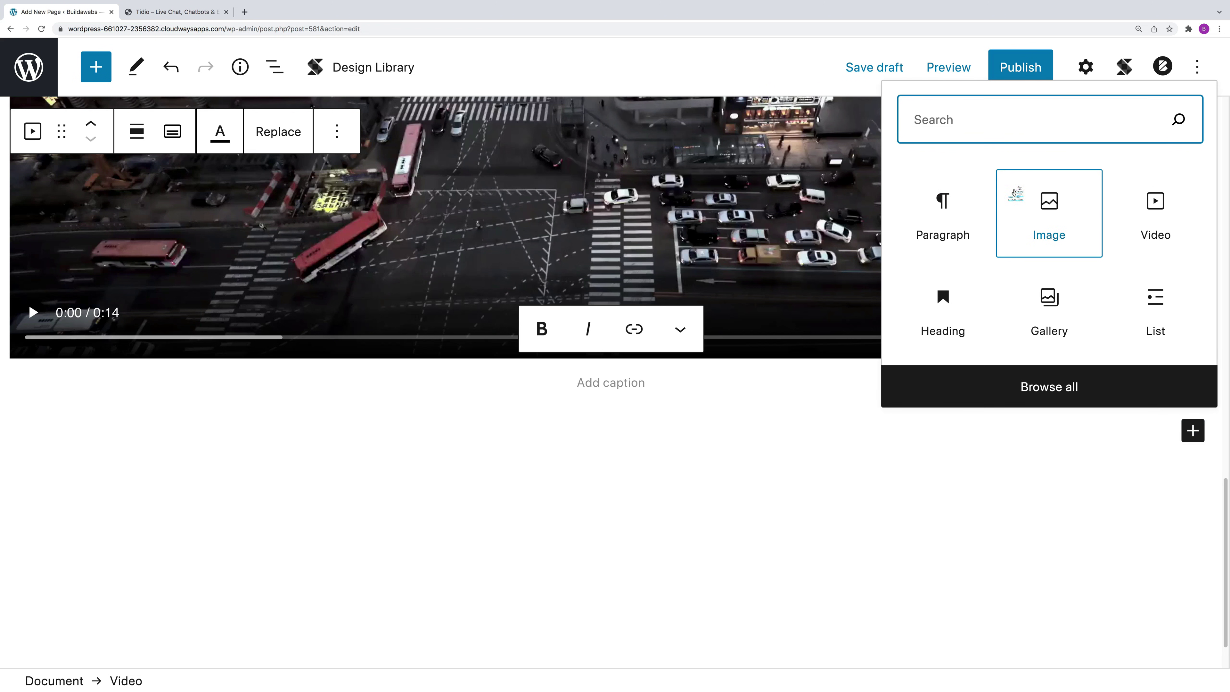
left_click(541, 418)
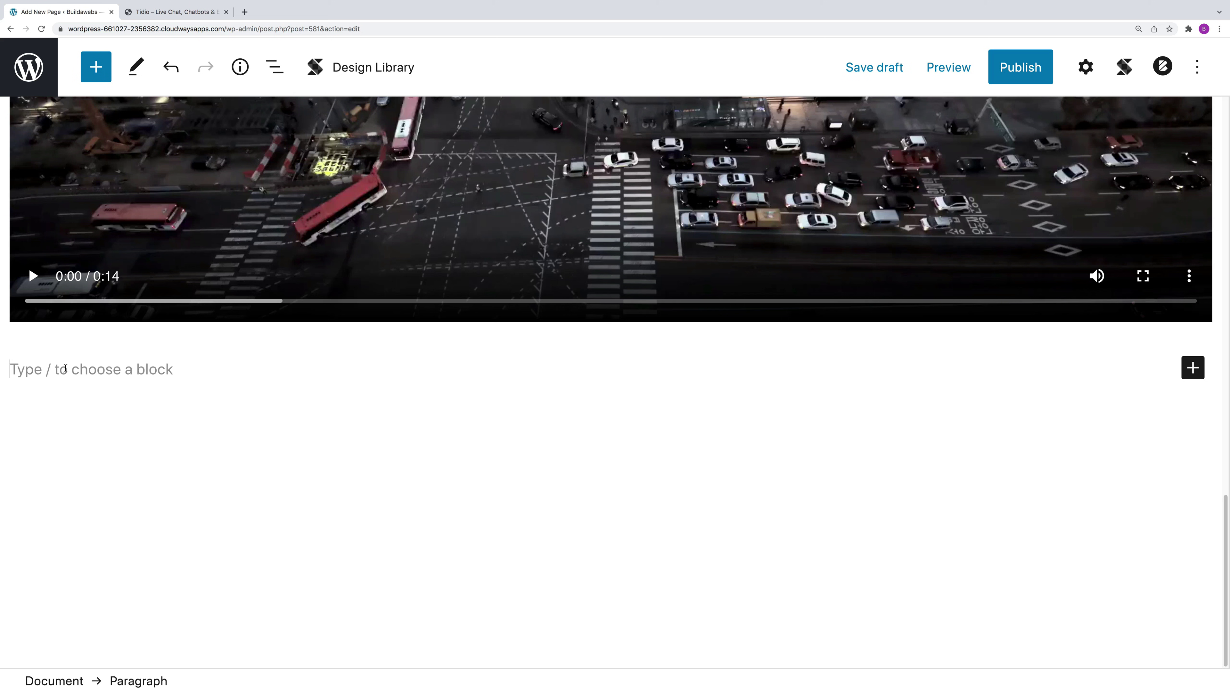
Step: Use /file to add a File block holding file-sample_150kB.pdf from the Media Library
type("/")
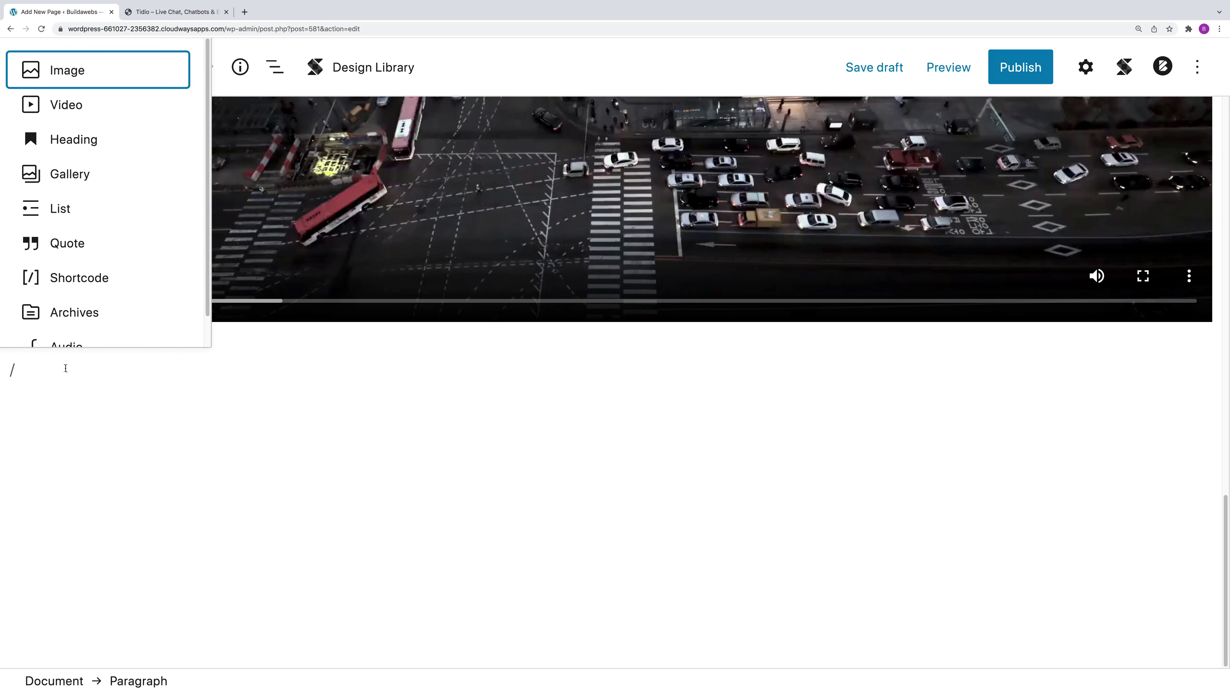
type("file")
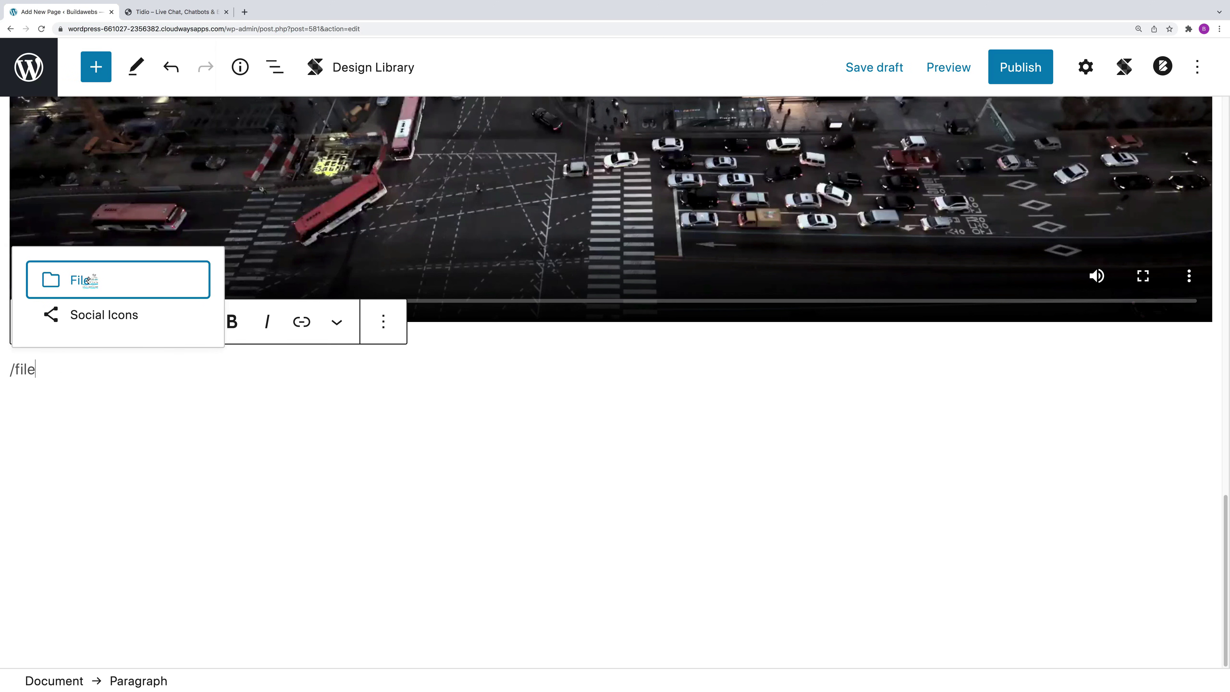
left_click(87, 280)
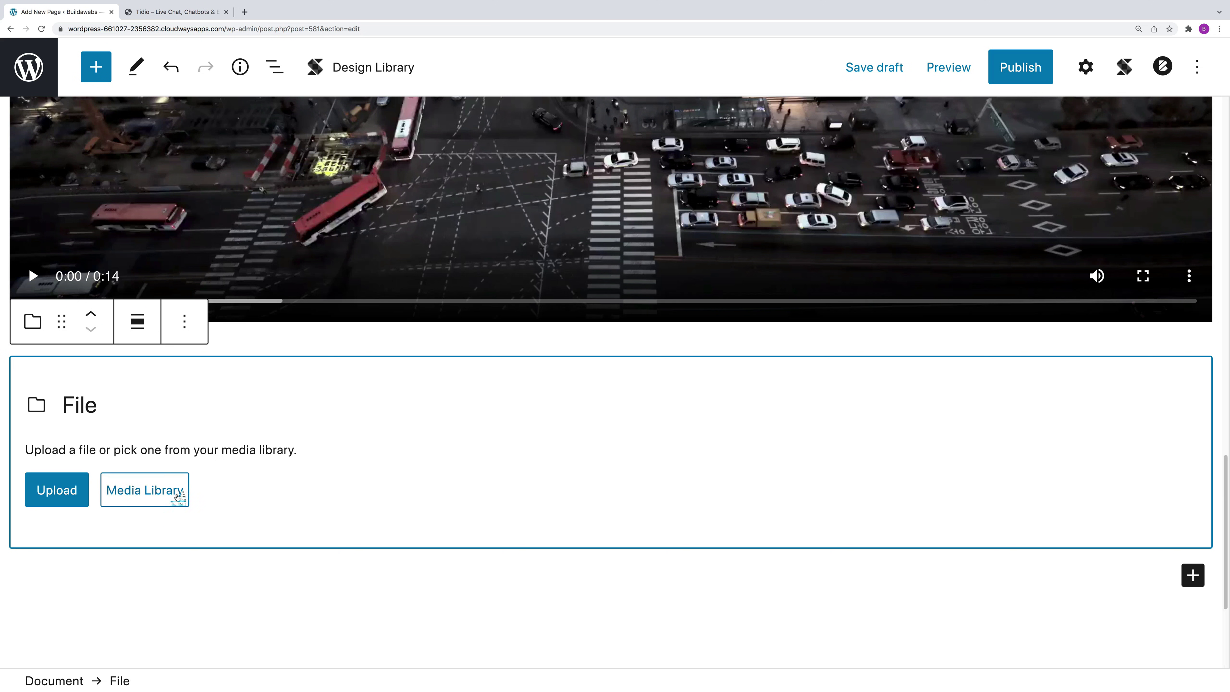
left_click(160, 495)
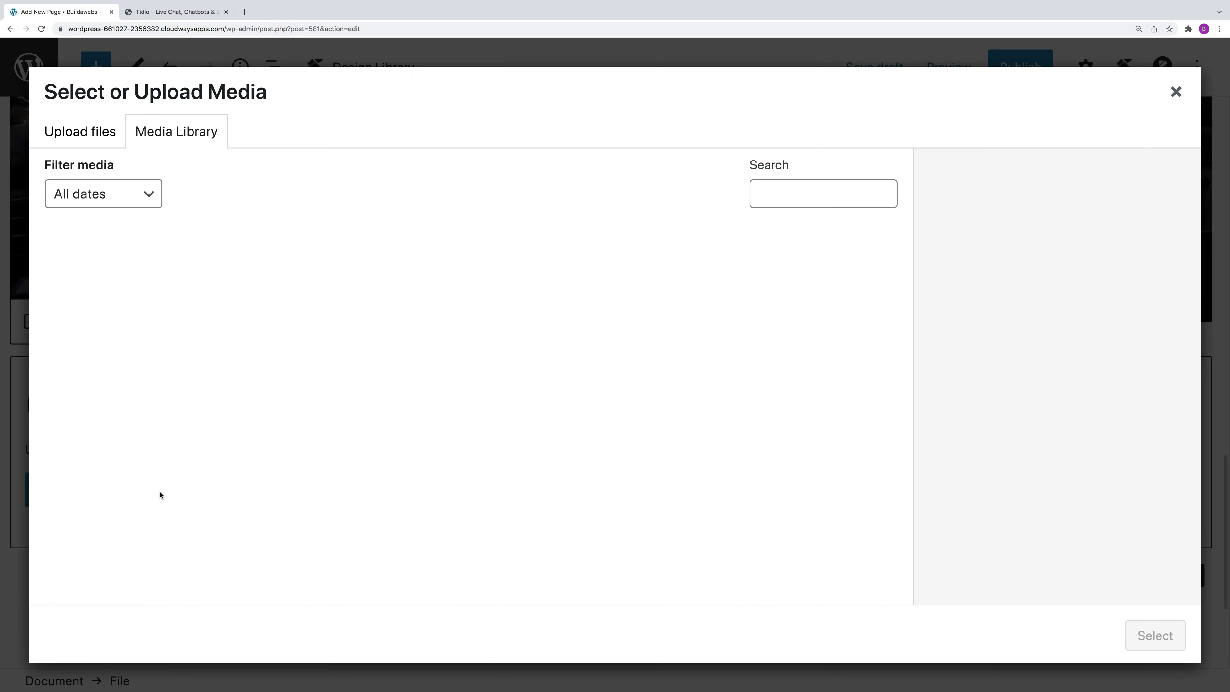
left_click(392, 303)
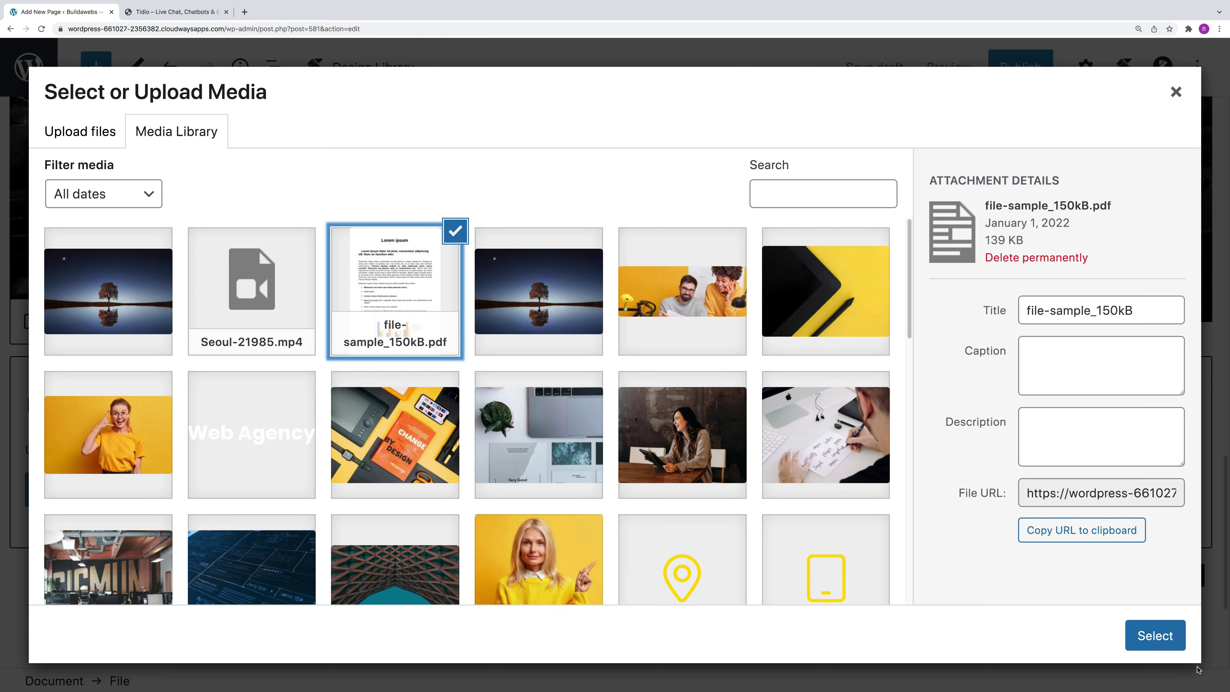
left_click(1165, 641)
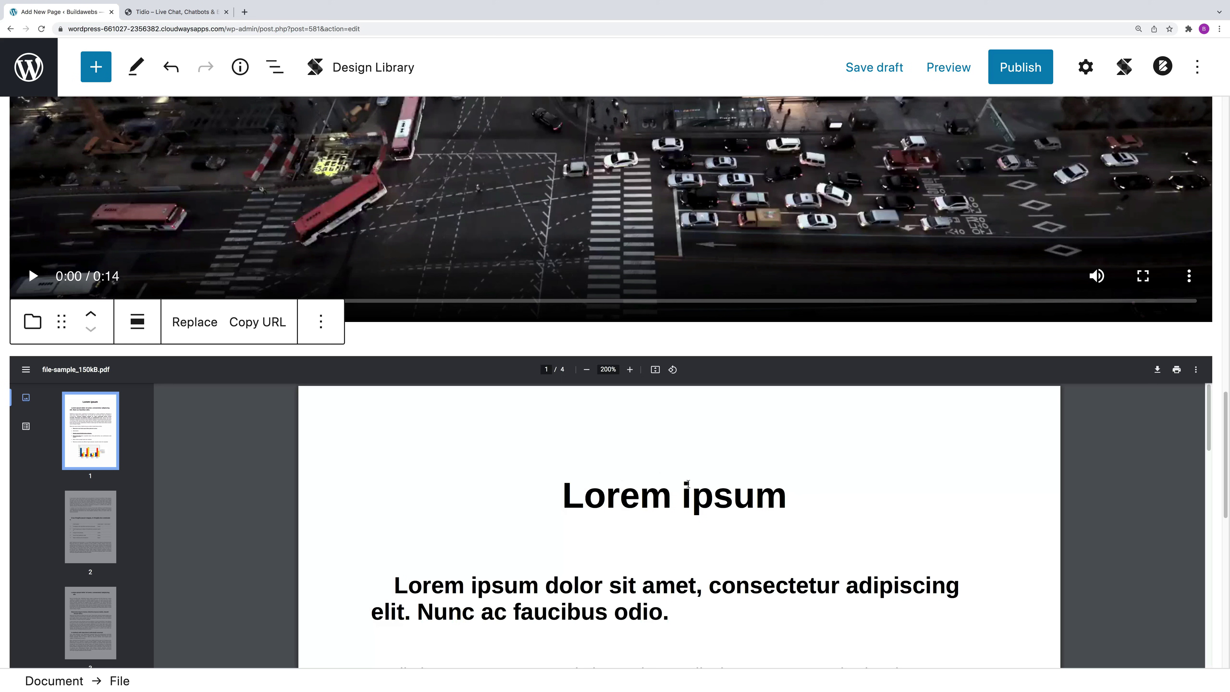
scroll(698, 552, "down", 2)
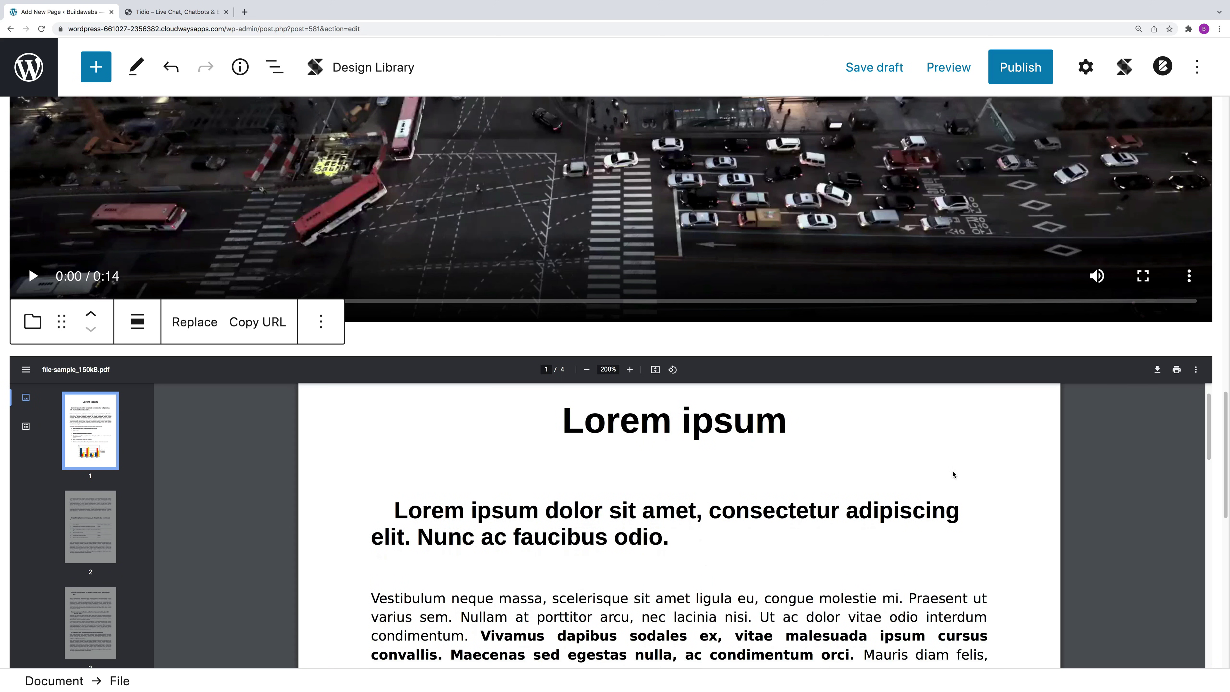
scroll(1107, 393, "up", 2)
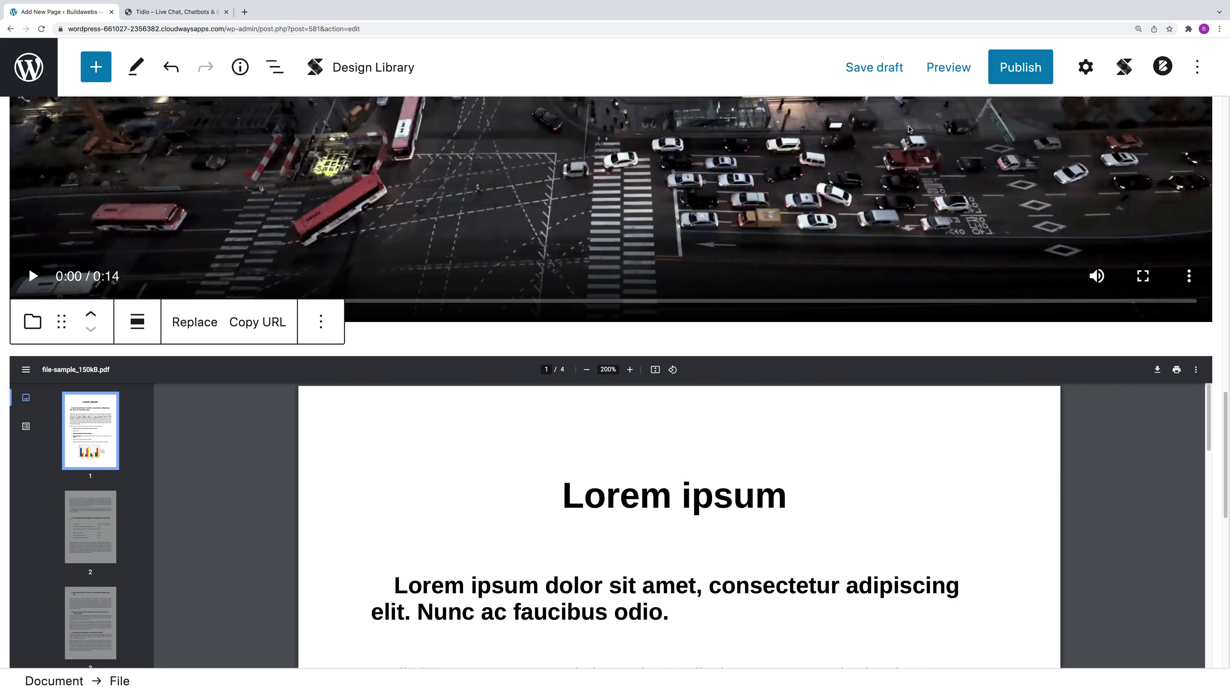
Step: Save the page as a draft and preview it in a new tab
left_click(885, 71)
left_click(957, 69)
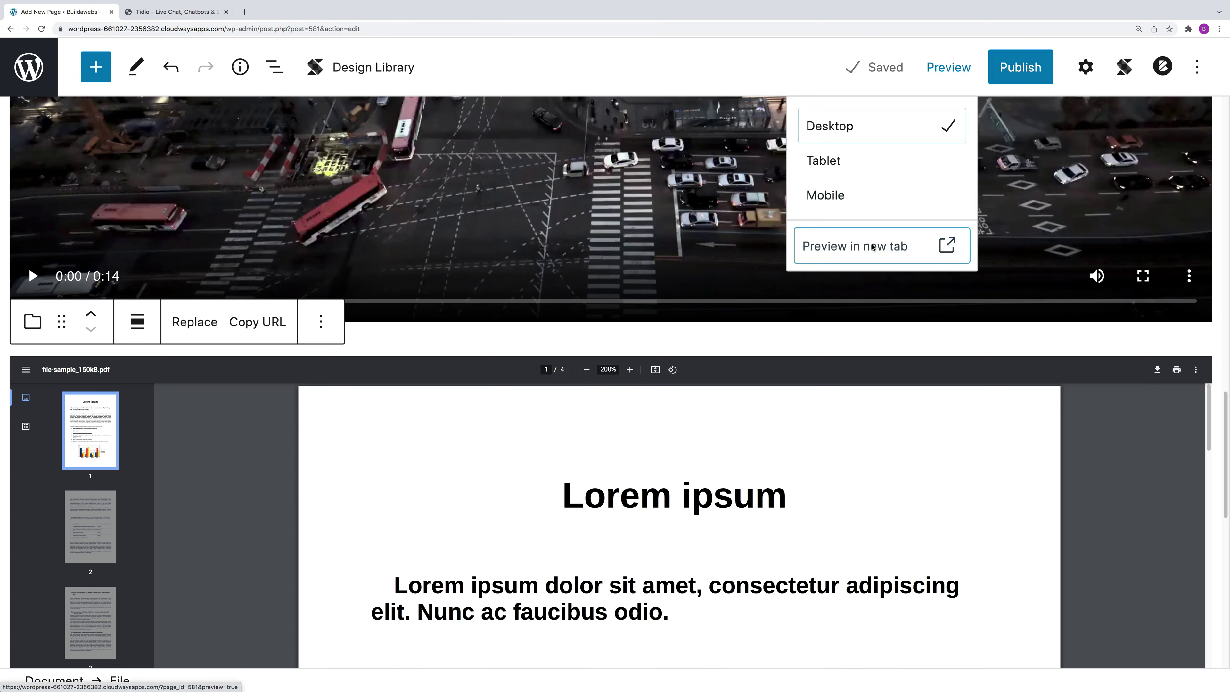
left_click(873, 247)
Step: Play the Seoul video, scroll through the preview, and close the preview tab
left_click_drag(1225, 152, 1223, 388)
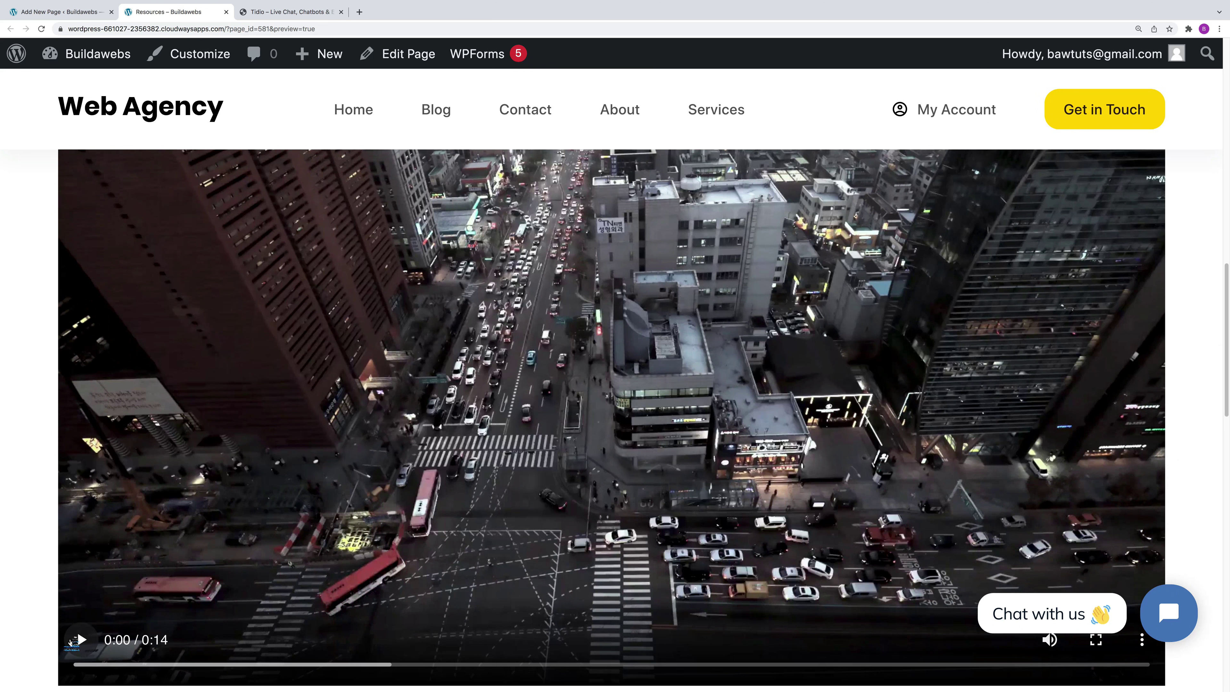
left_click(81, 640)
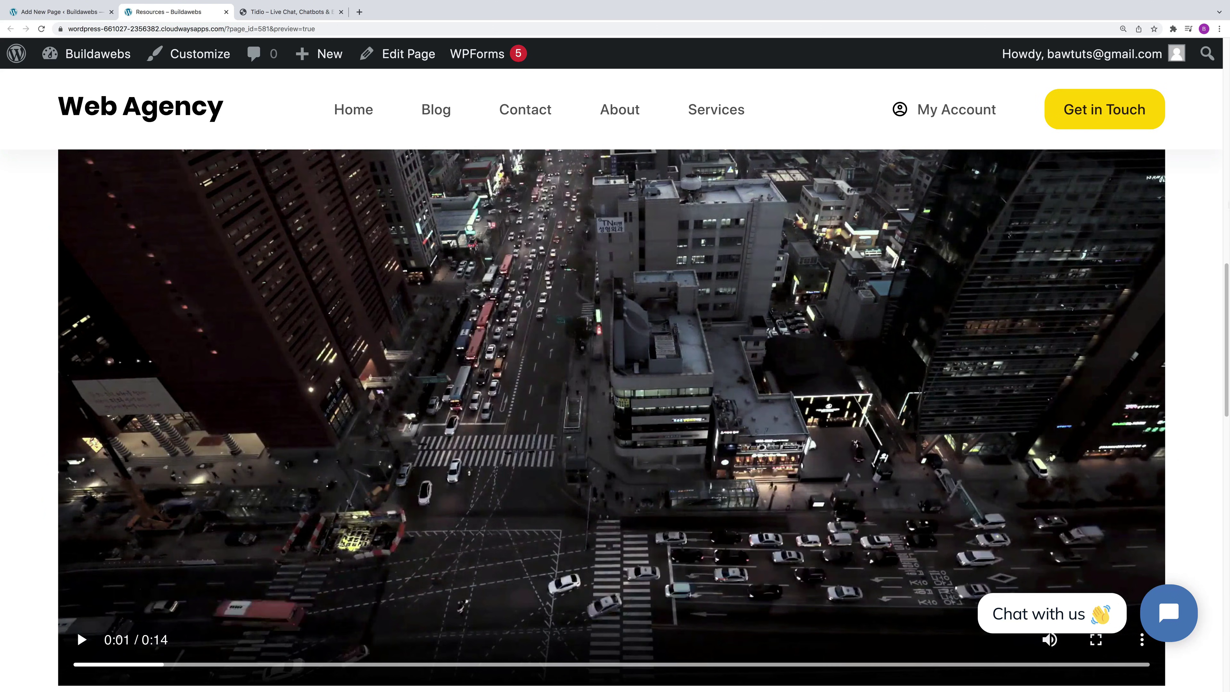
scroll(1197, 407, "down", 10)
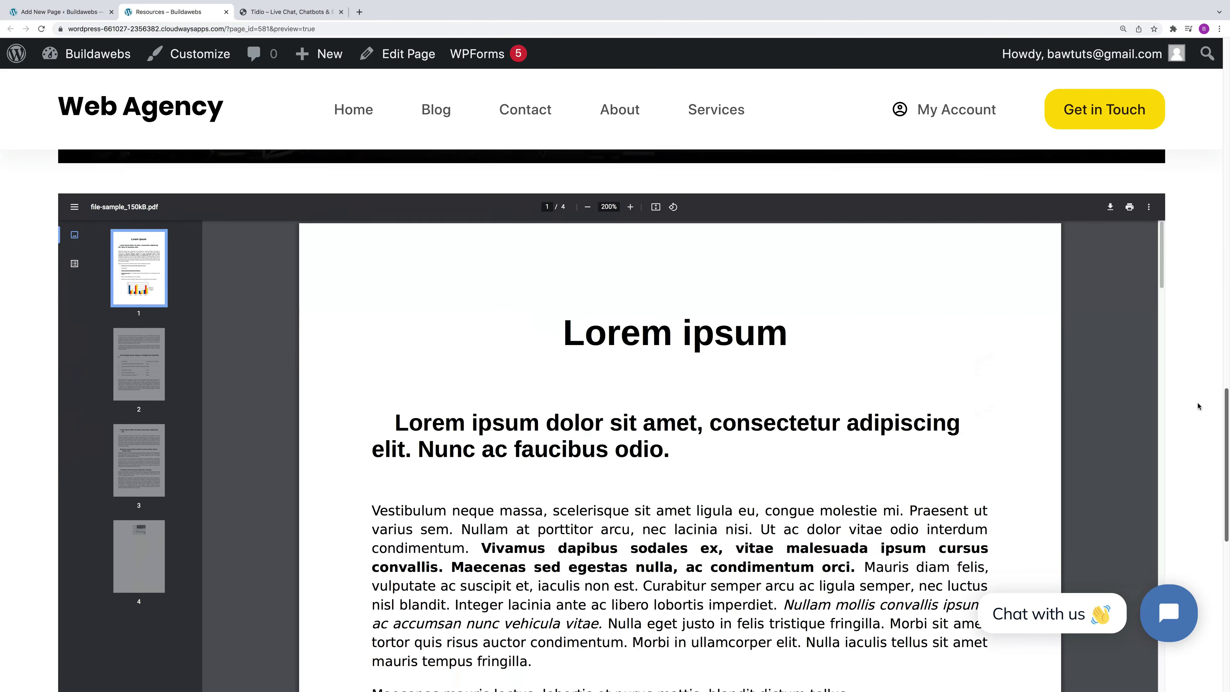
left_click_drag(1196, 409, 1223, 118)
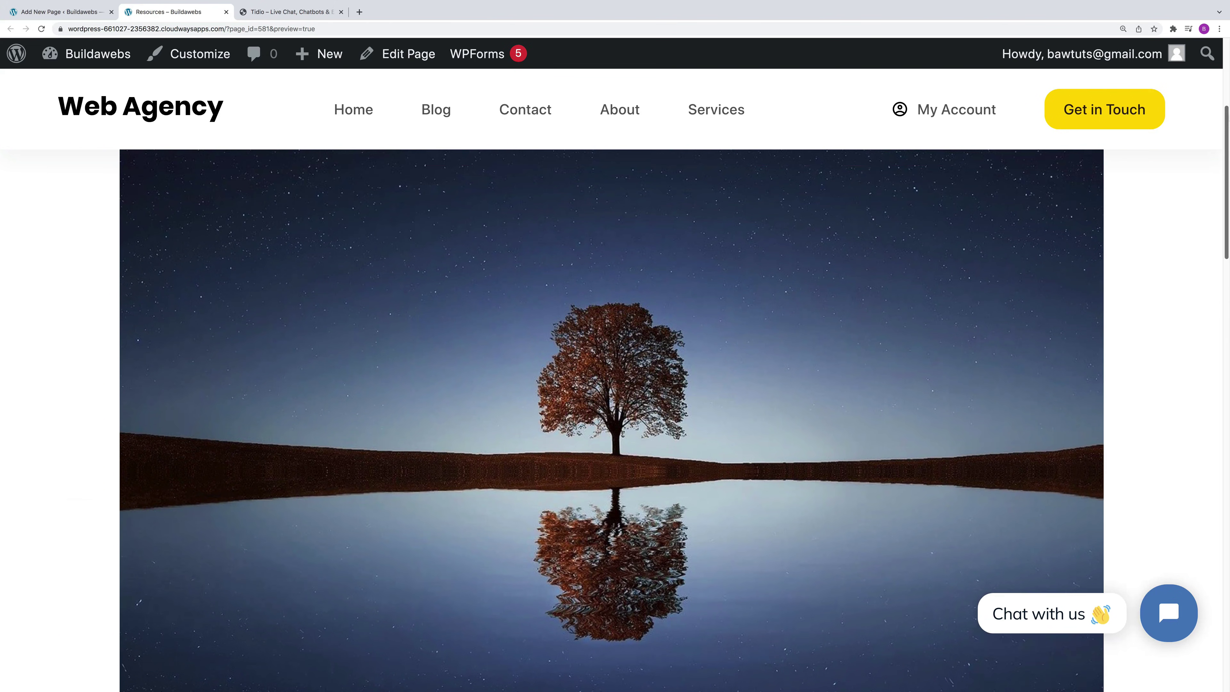
left_click(226, 12)
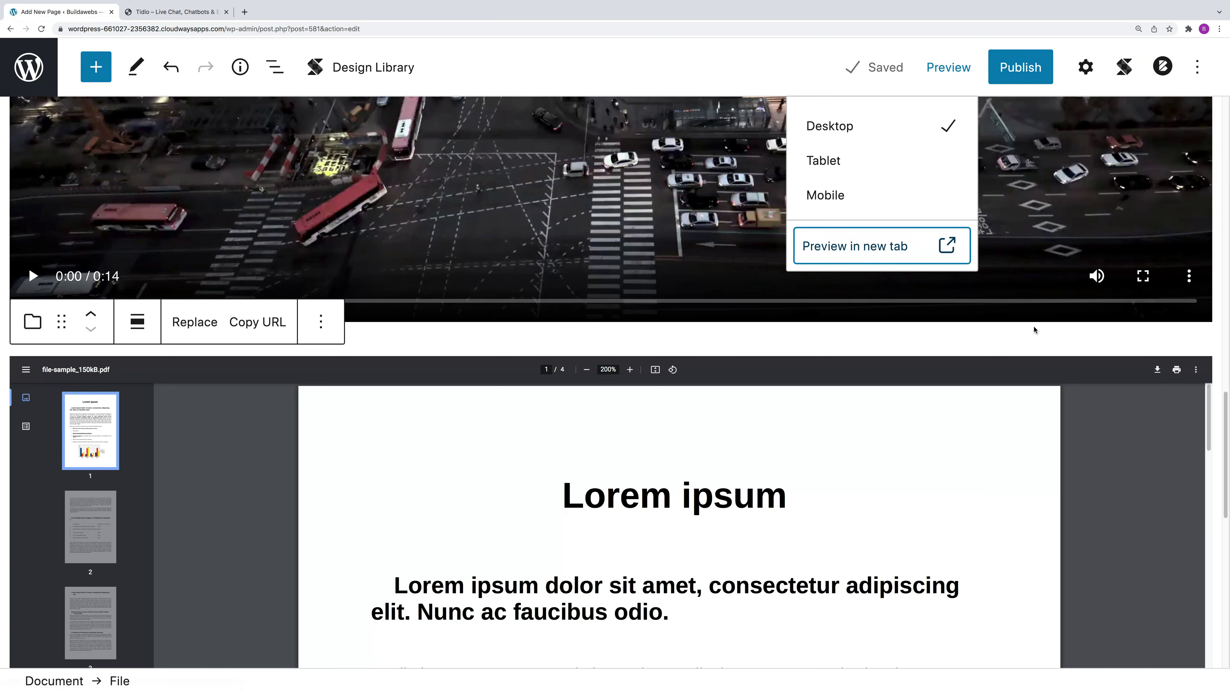
Step: Deselect the File block, switch the canvas to Tablet then Mobile width, and start publishing
left_click(1094, 446)
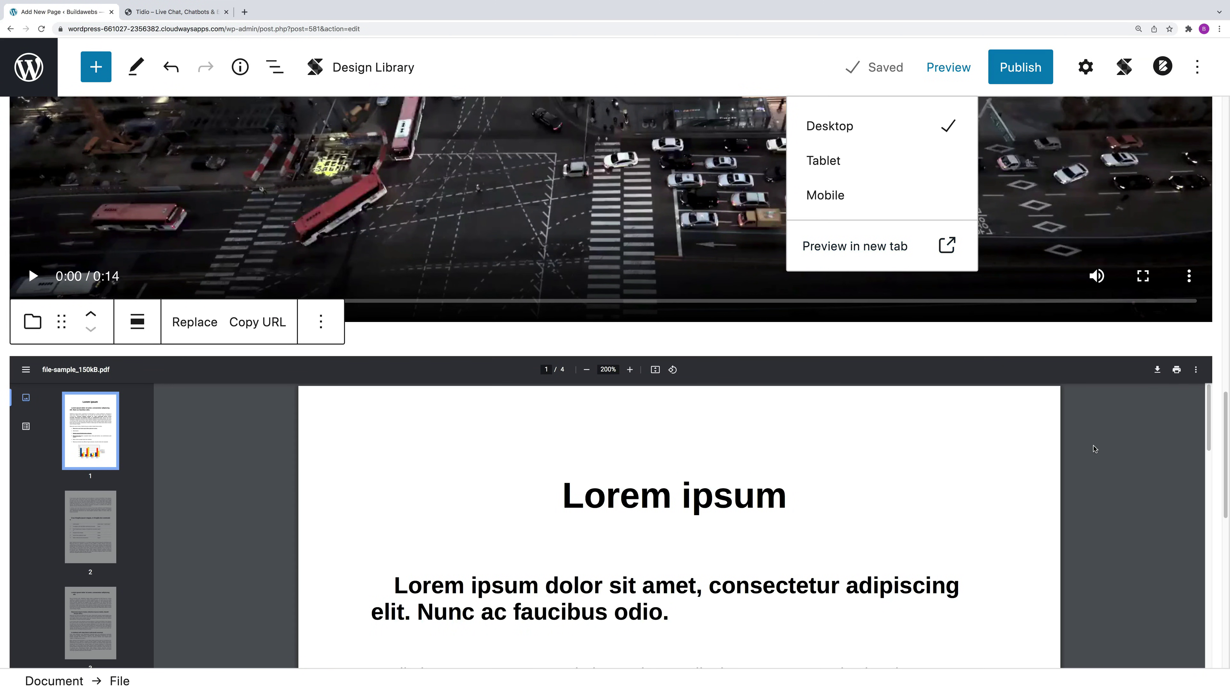
left_click(919, 346)
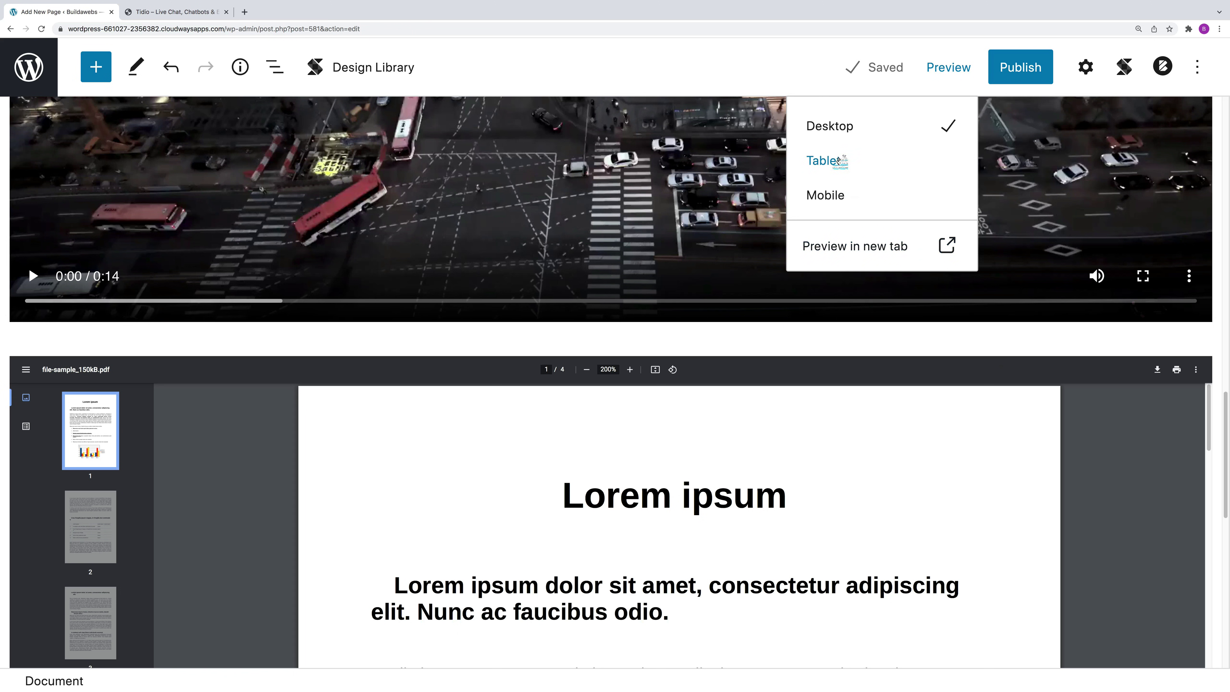
left_click(837, 162)
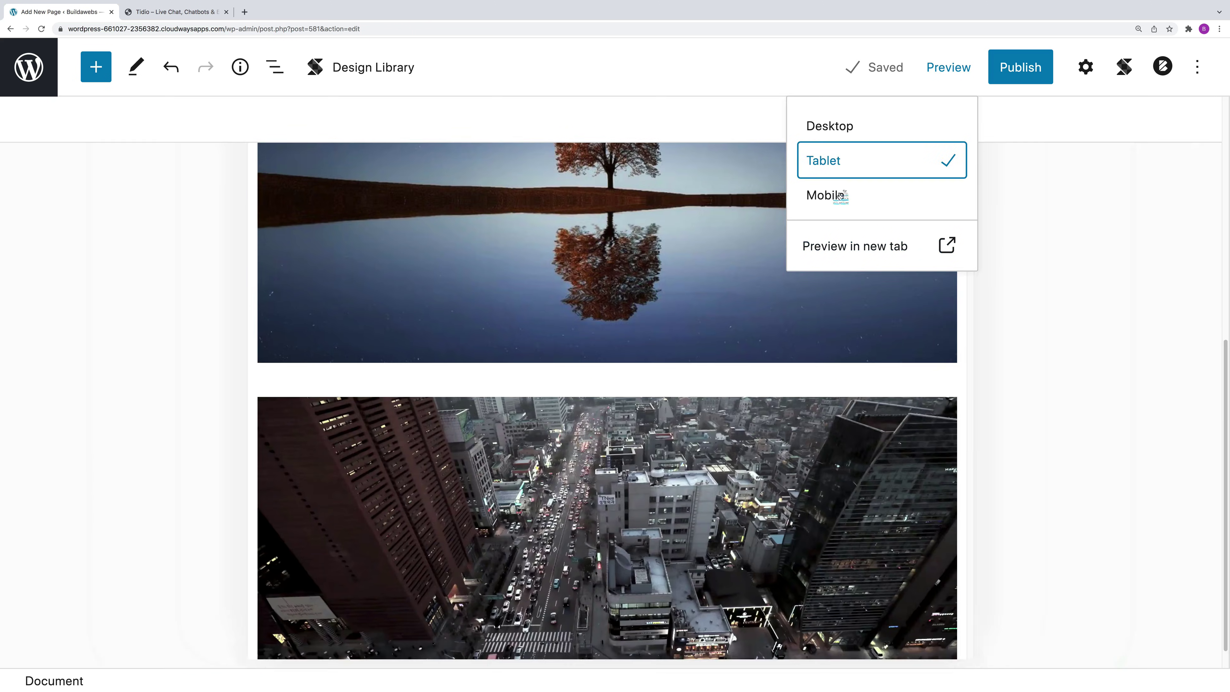
left_click(835, 199)
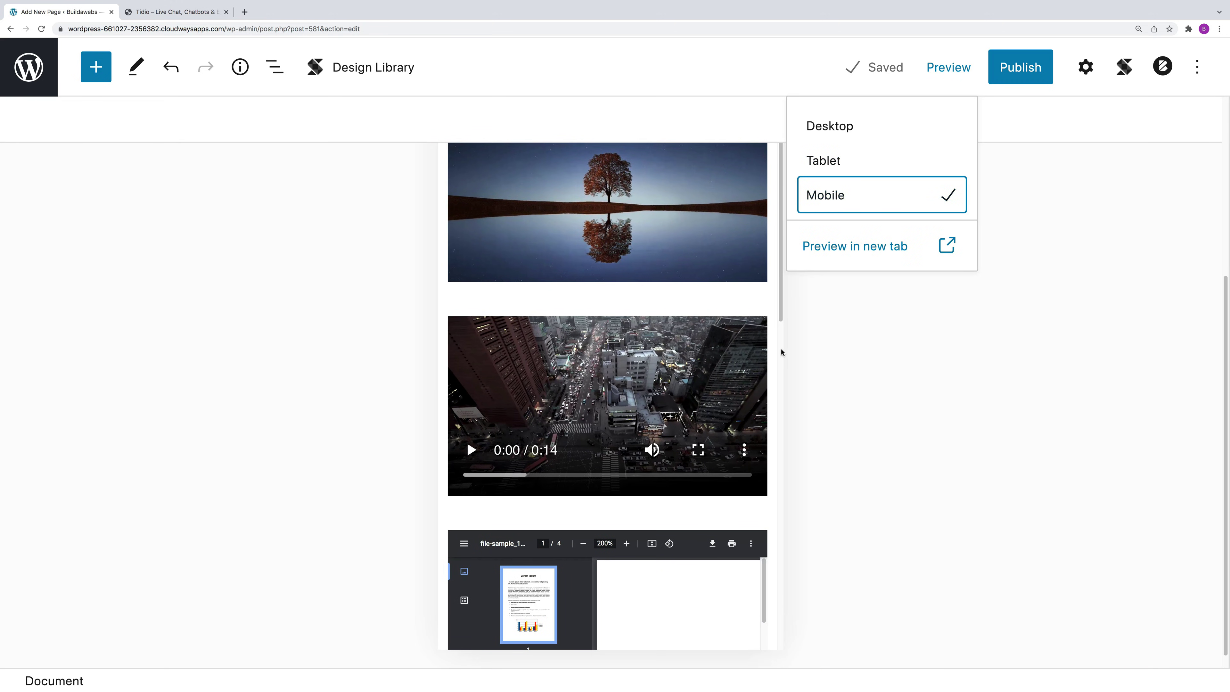
left_click_drag(781, 317, 788, 204)
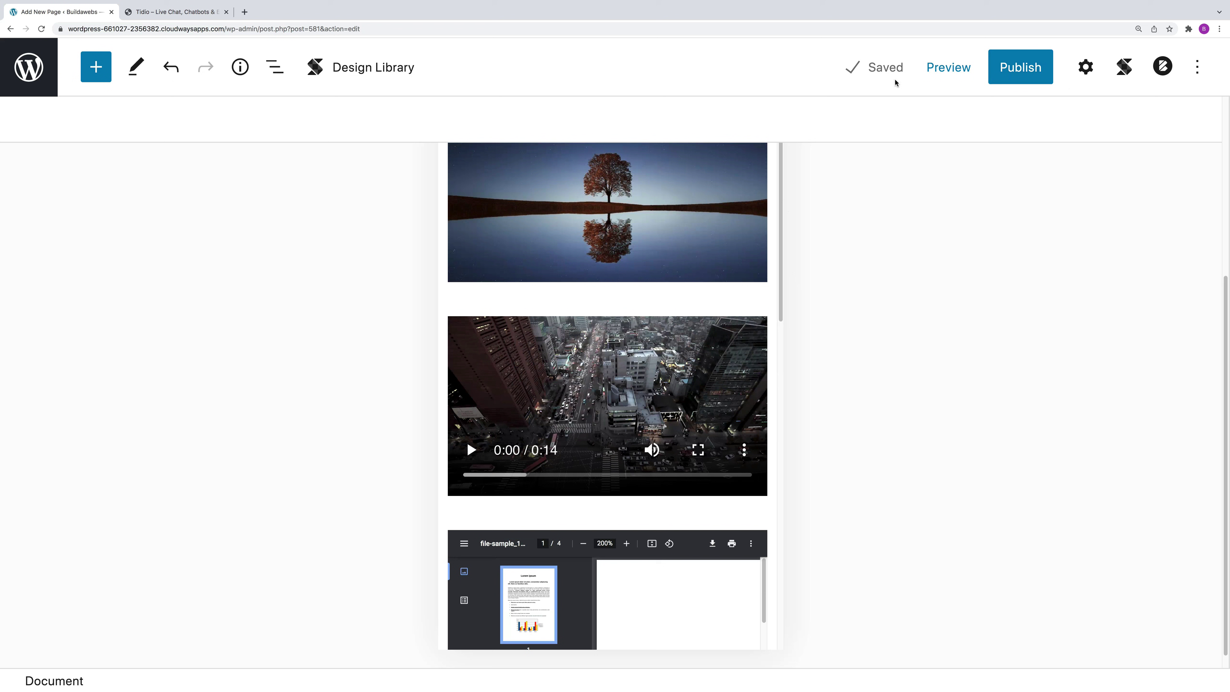
left_click(1019, 71)
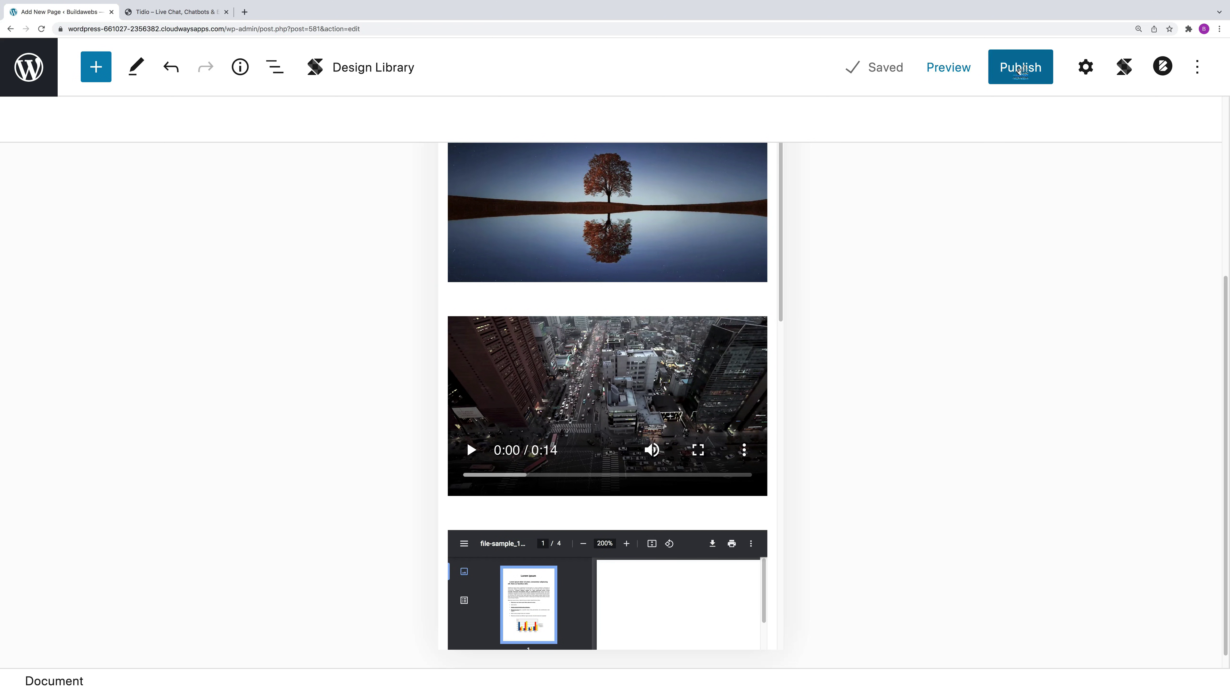
Step: Set the publish date to January 2, 2022 at 11:02 pm and confirm Schedule
left_click(1059, 336)
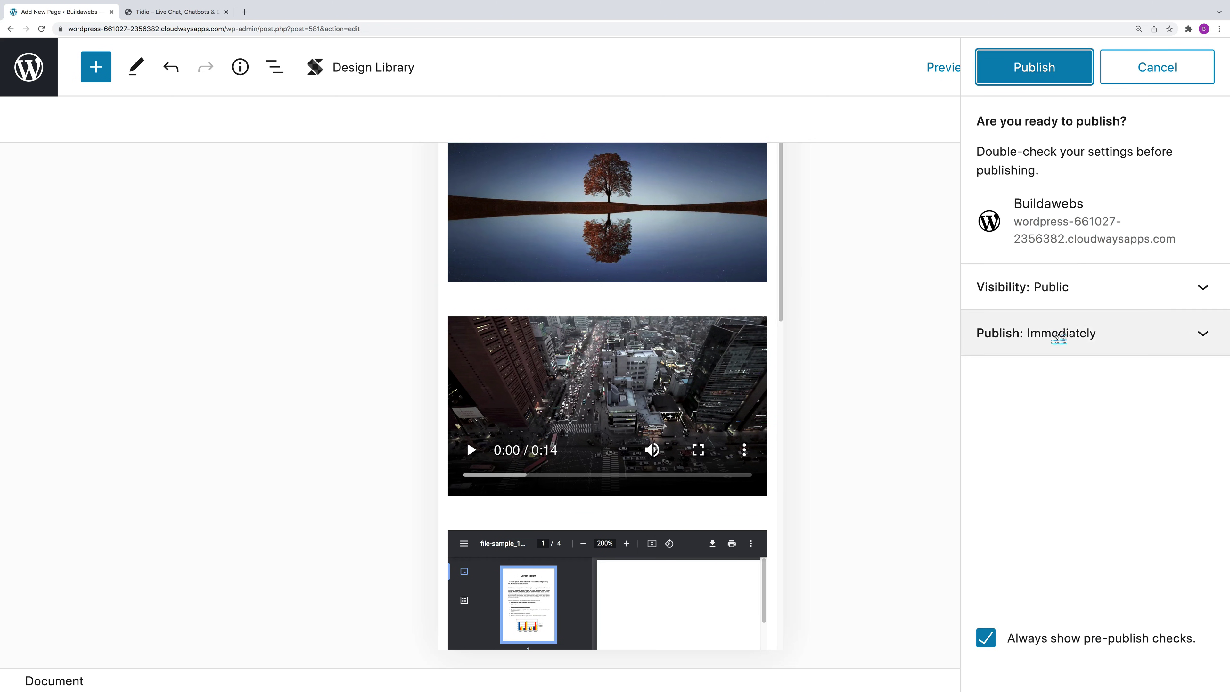
left_click(1041, 70)
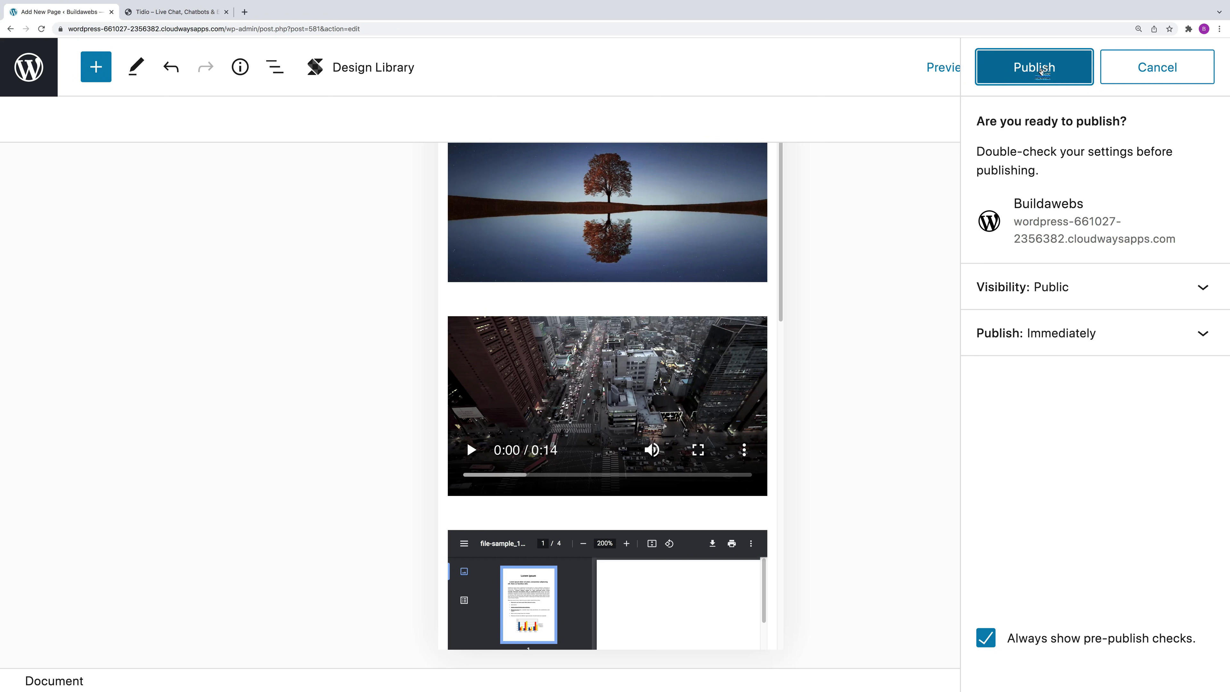
left_click(1074, 339)
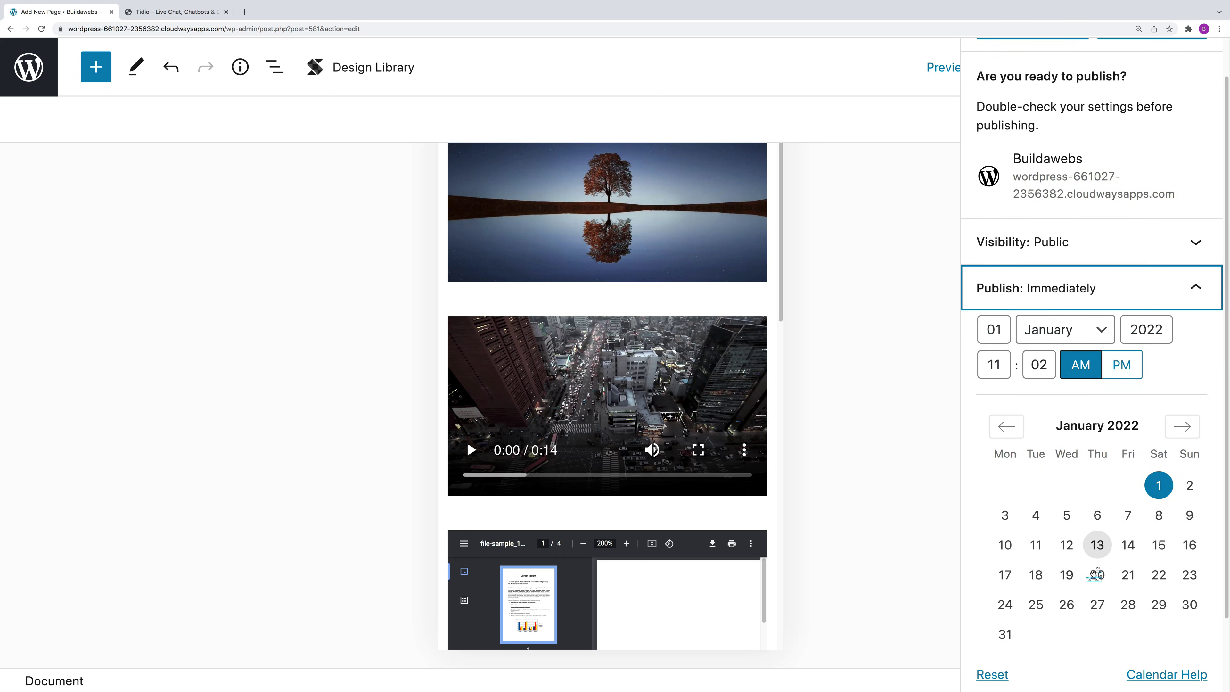
scroll(1096, 574, "down", 2)
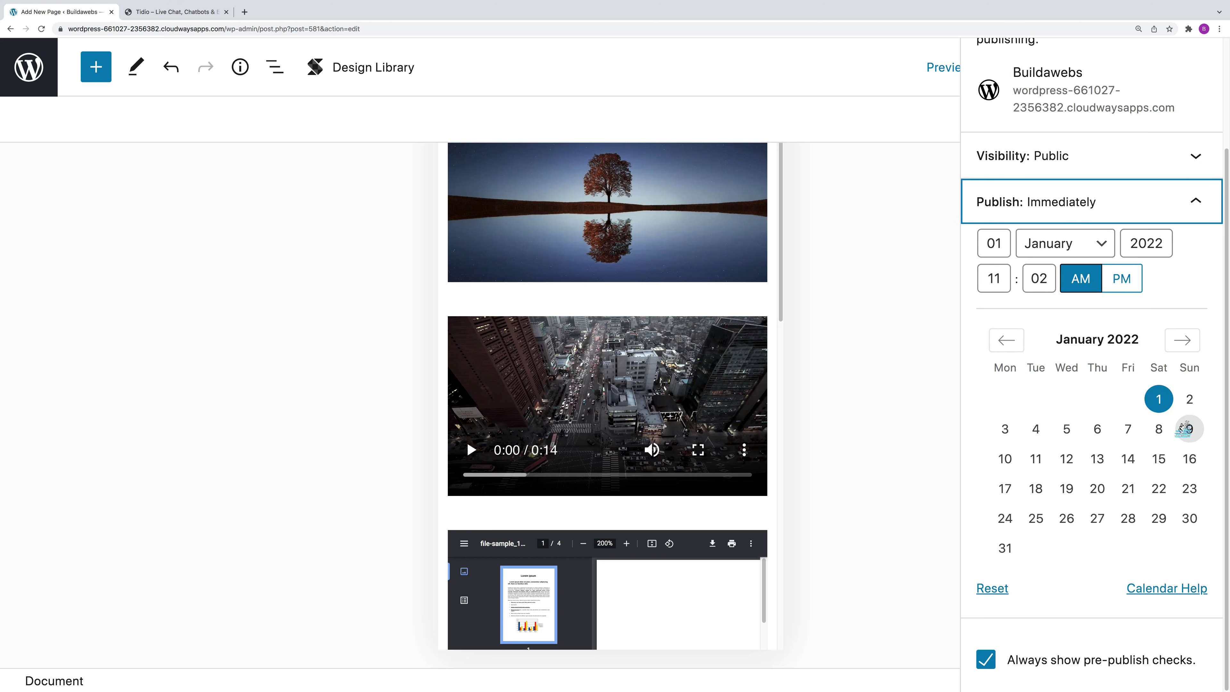
left_click(1190, 401)
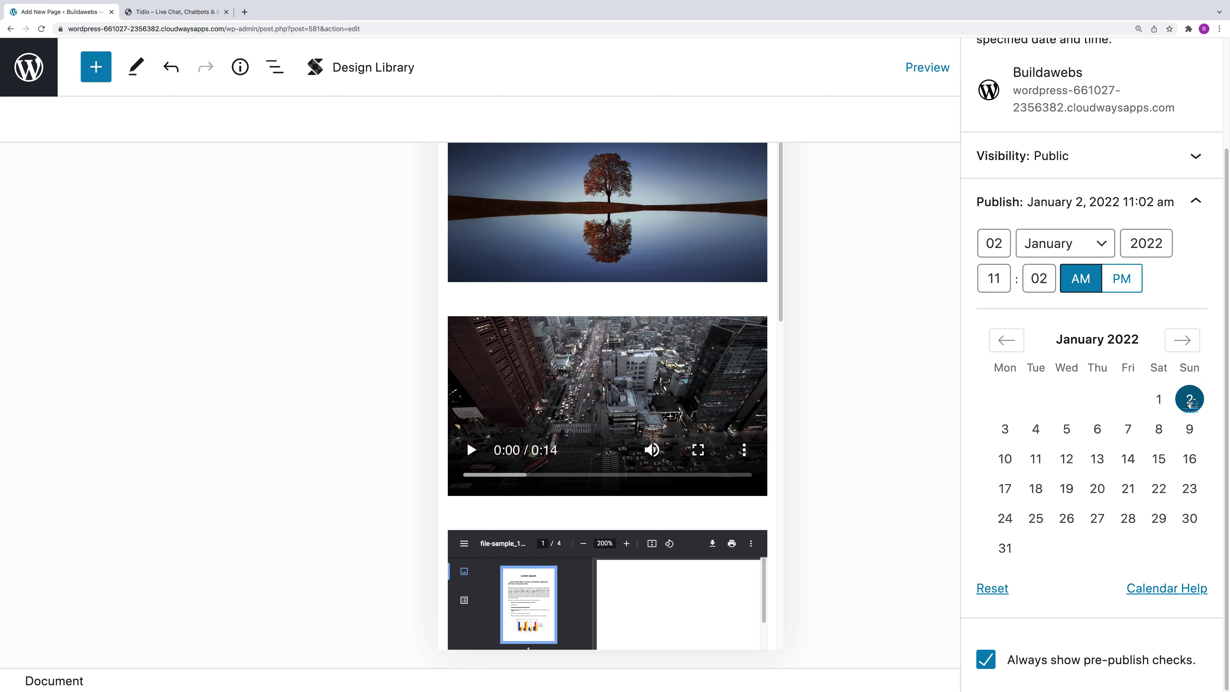
left_click(1044, 281)
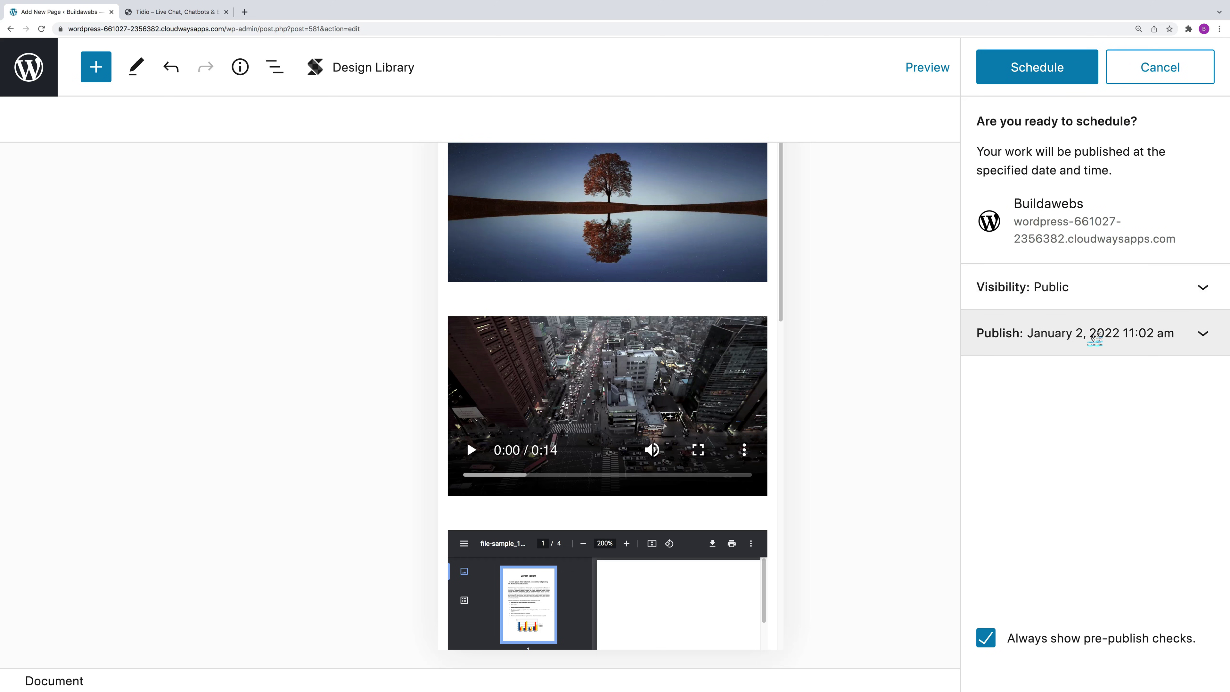
left_click(1097, 334)
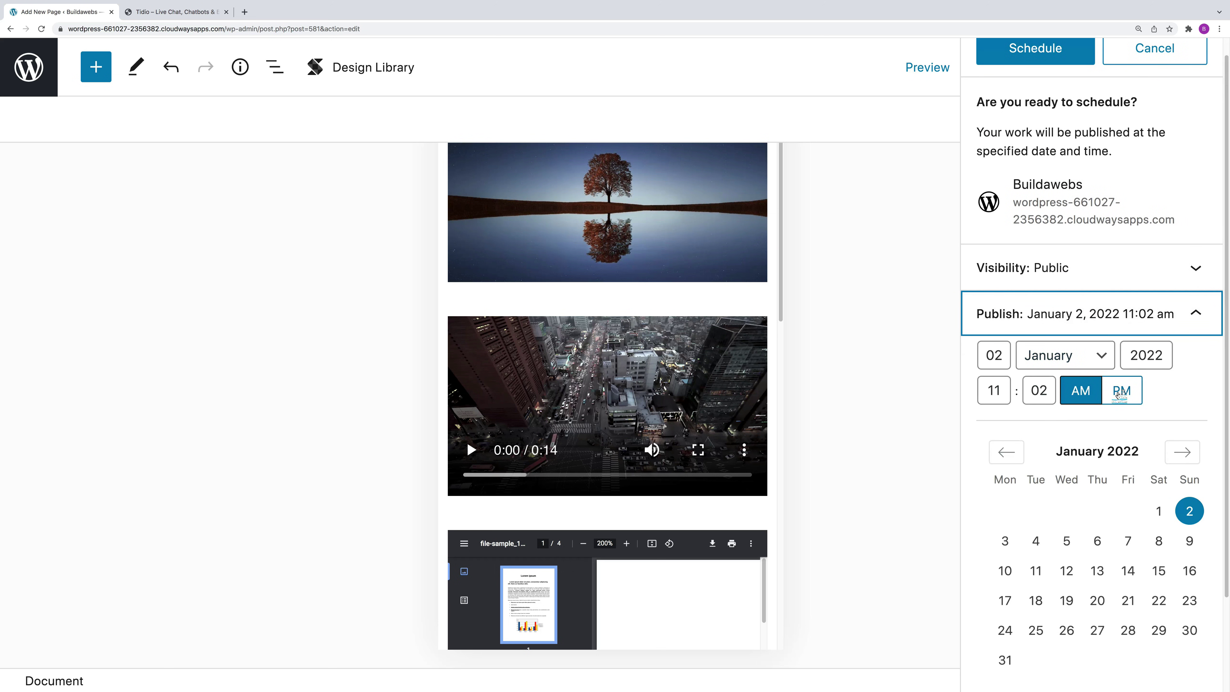
left_click(1121, 391)
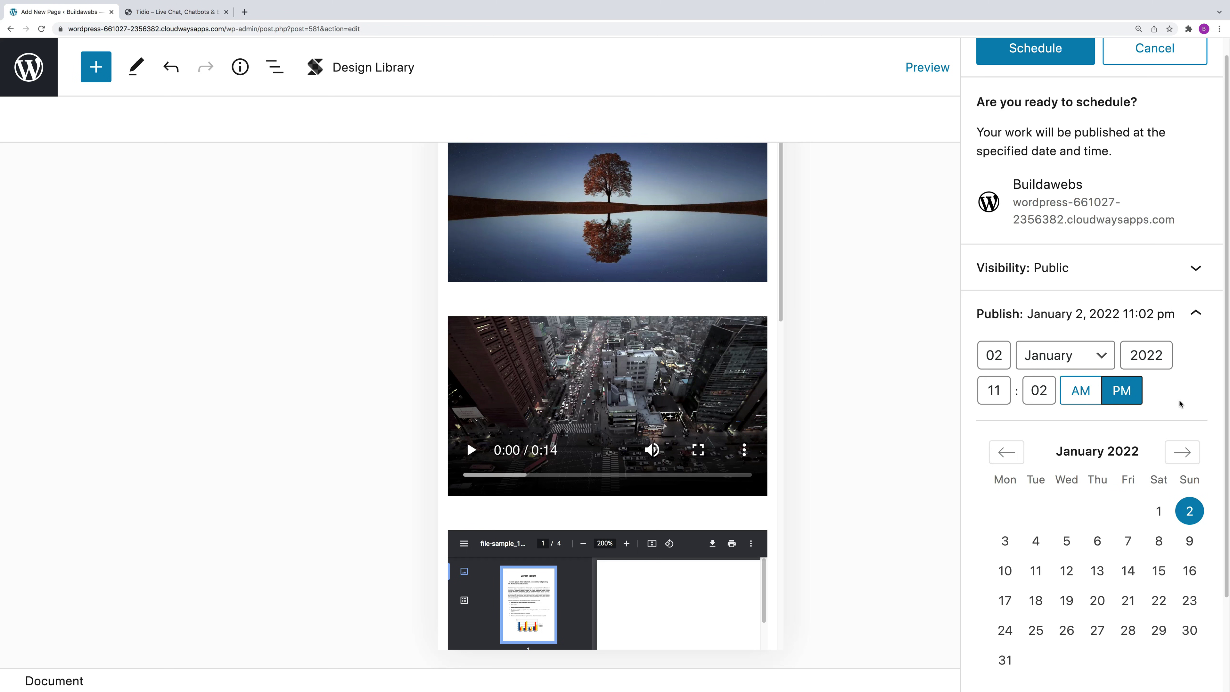
scroll(1098, 497, "down", 1)
scroll(1039, 274, "up", 1)
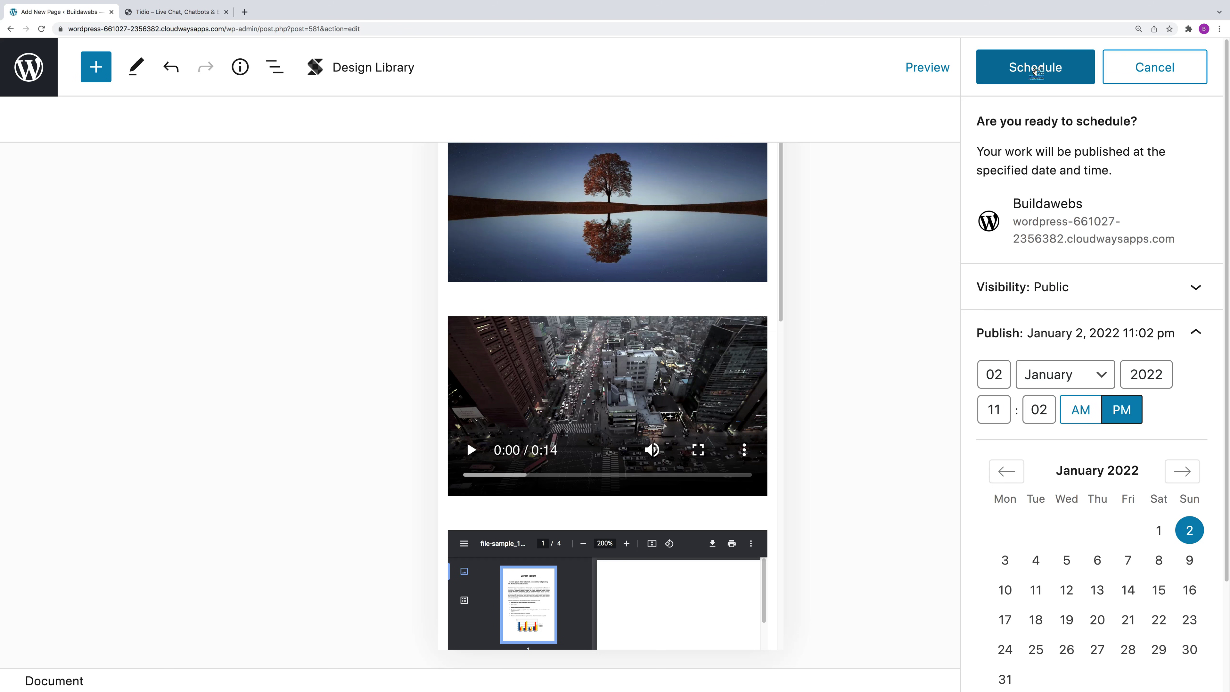
left_click(1035, 69)
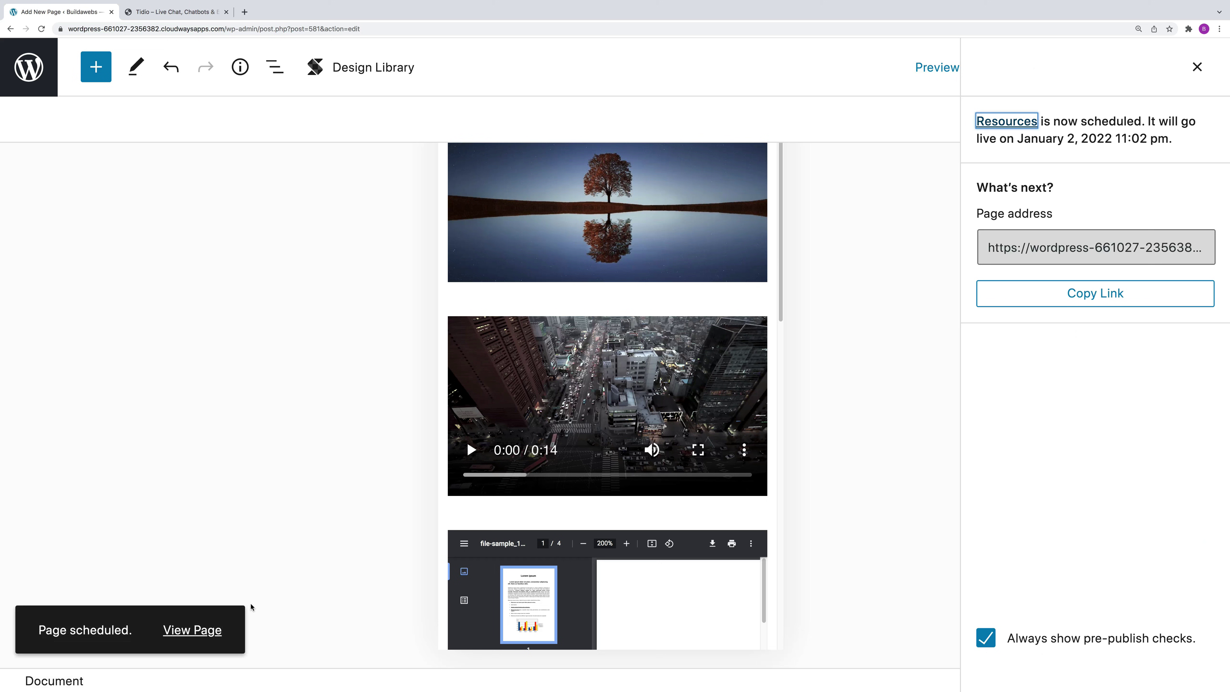
Step: In All Pages, Quick Edit Resources and change its status from Scheduled to Draft
left_click(32, 69)
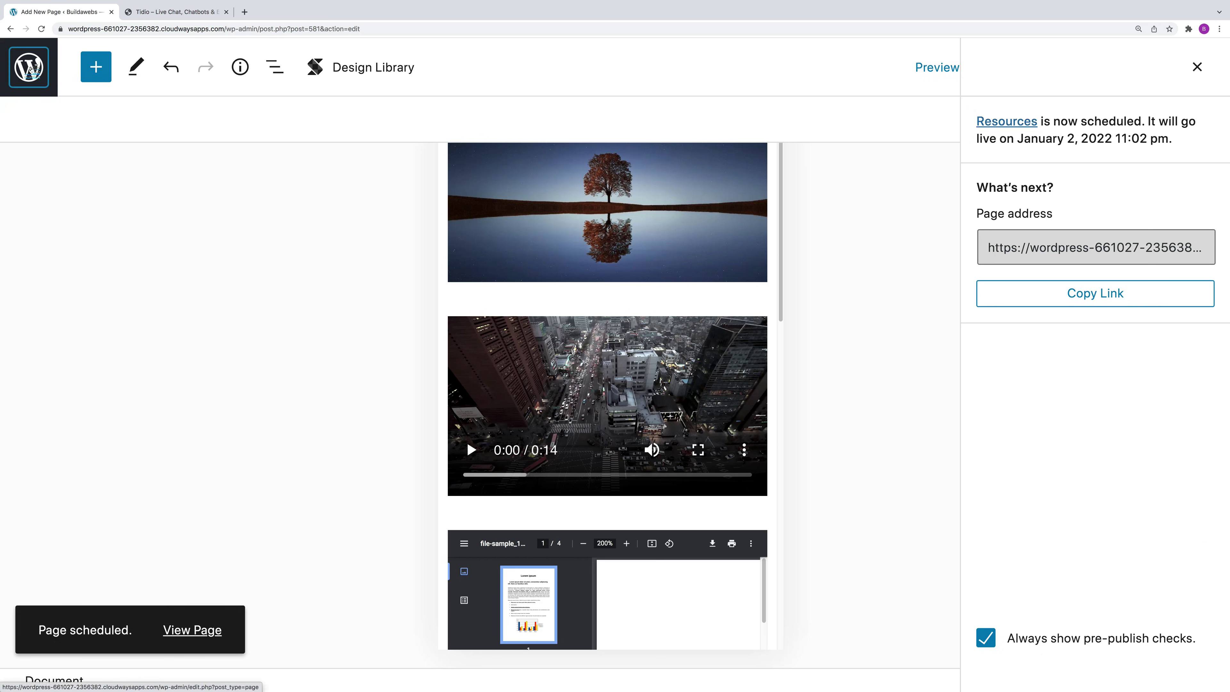
scroll(453, 348, "down", 1)
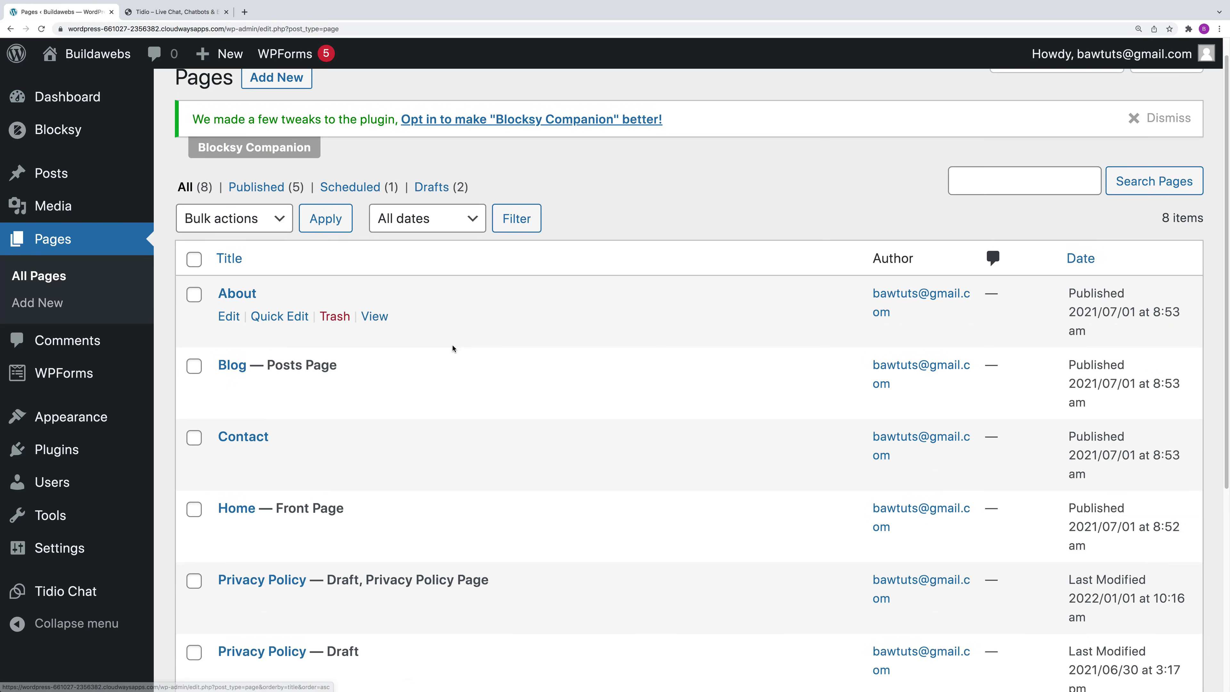
scroll(453, 348, "down", 6)
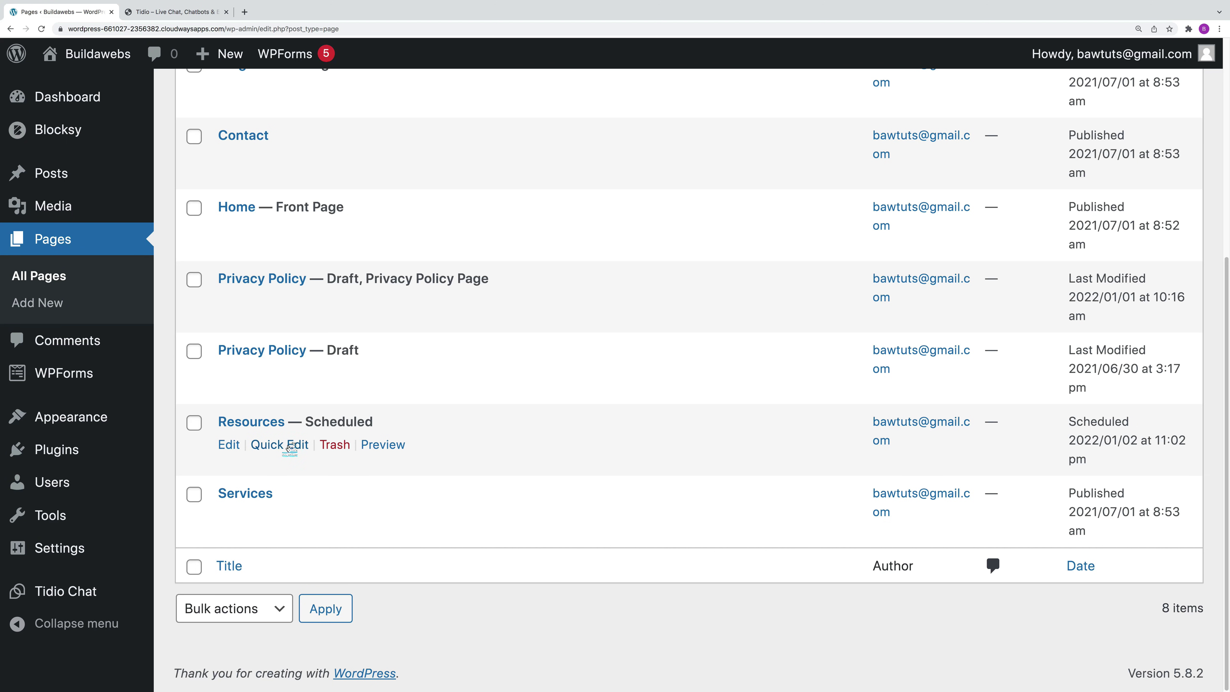
left_click(290, 447)
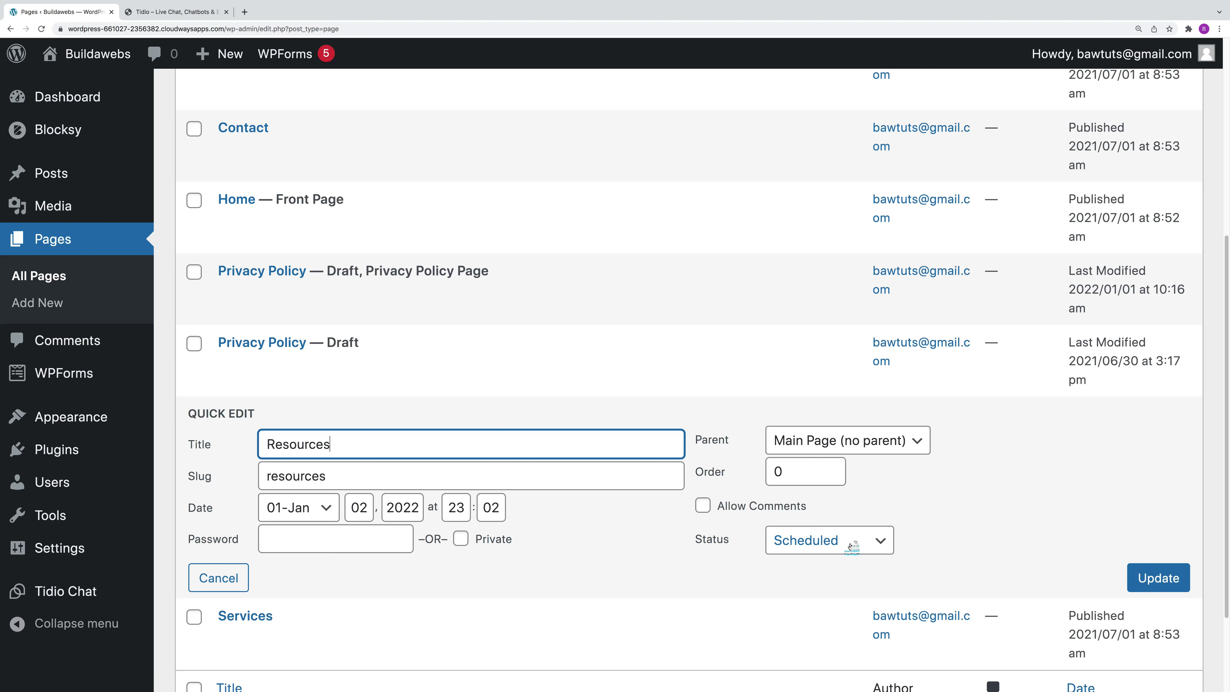
left_click(846, 545)
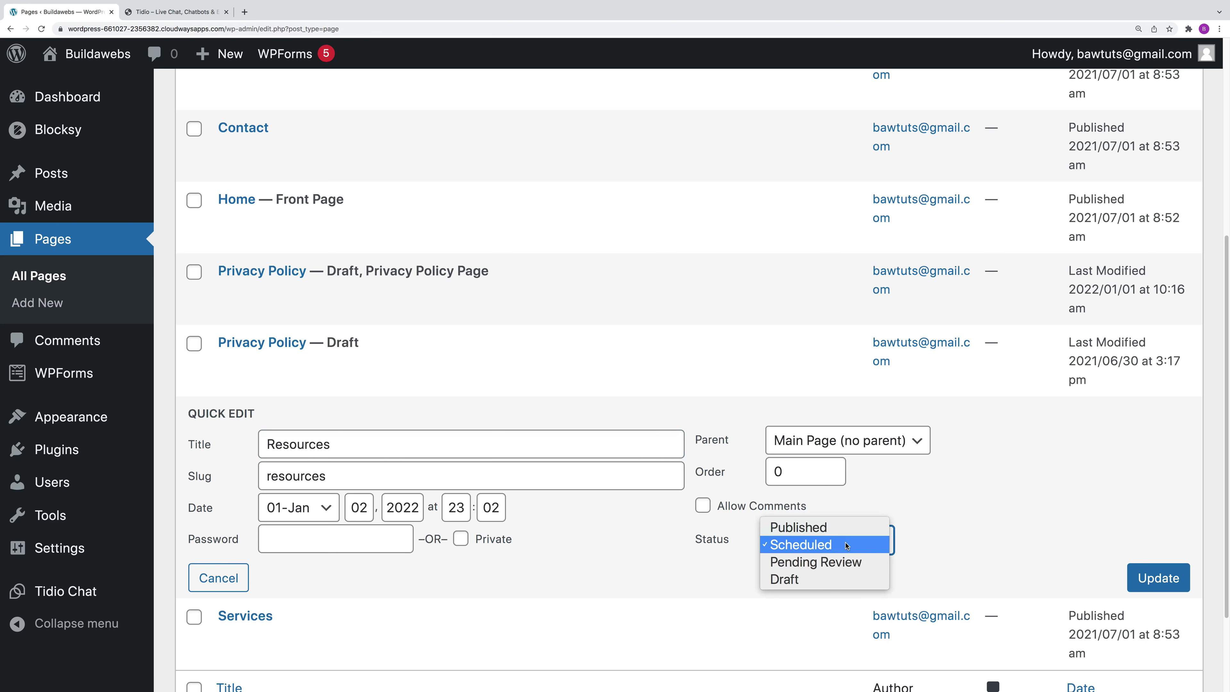
left_click(603, 518)
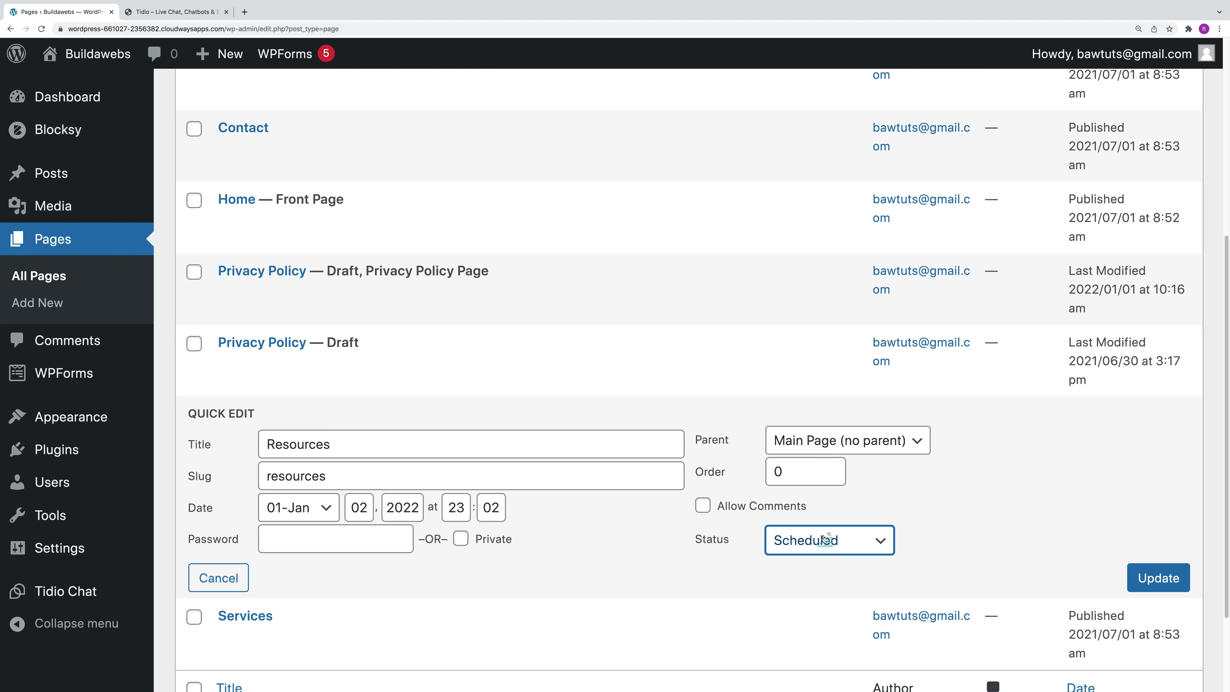
left_click(844, 541)
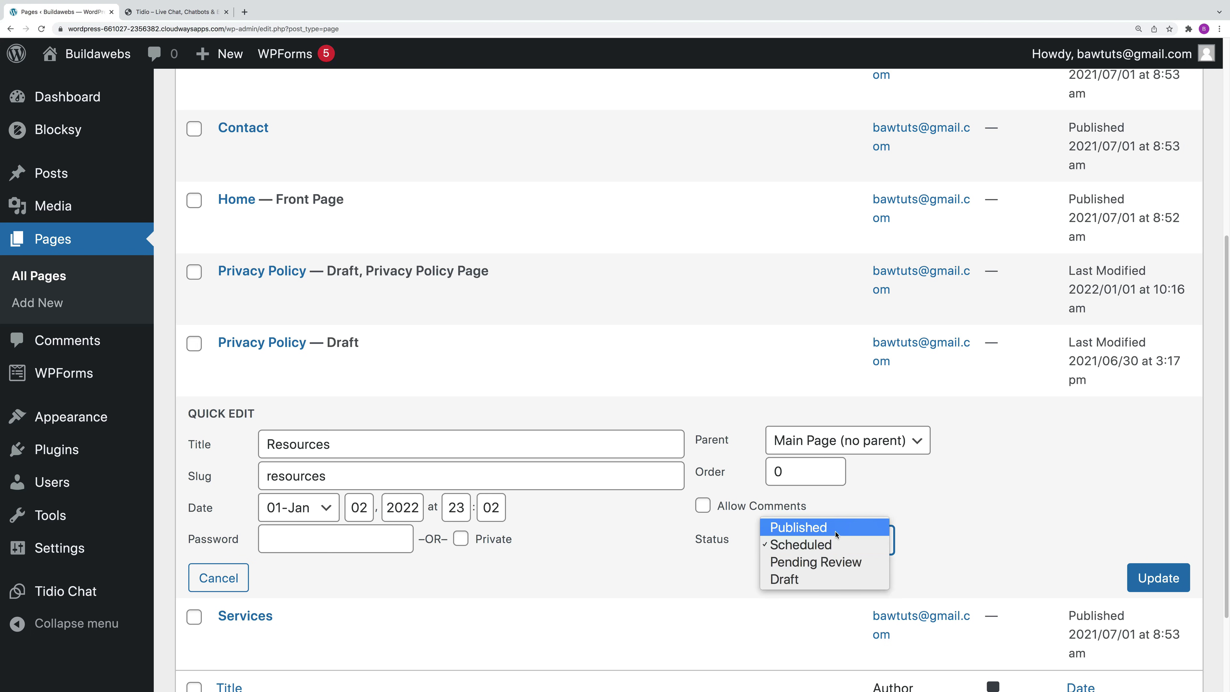
left_click(948, 535)
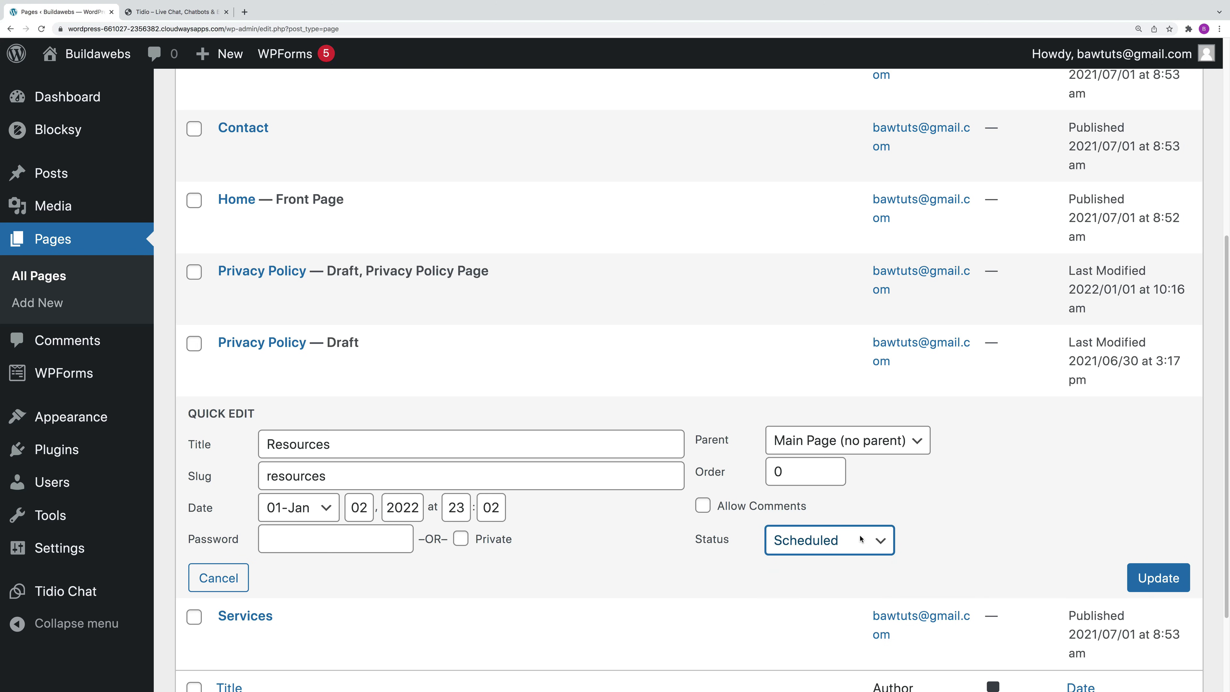
left_click(868, 541)
left_click(816, 580)
left_click(1143, 572)
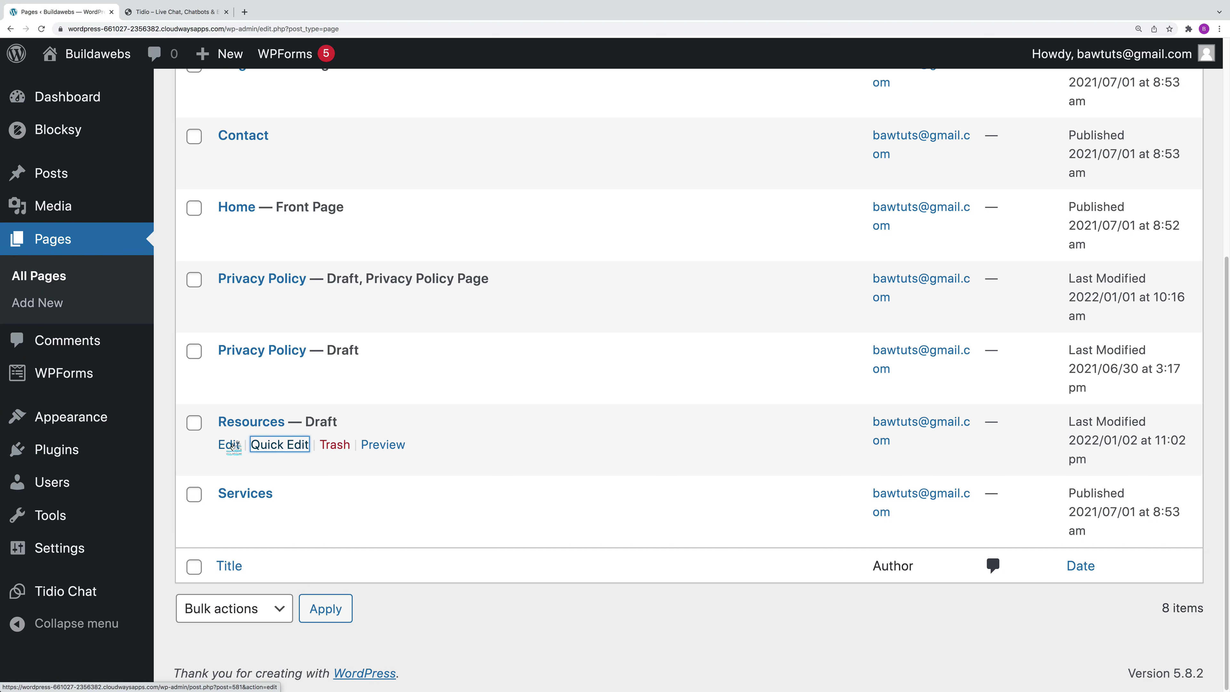
Step: Reset the Resources publish date to immediately, publish it, and return to All Pages
left_click(232, 445)
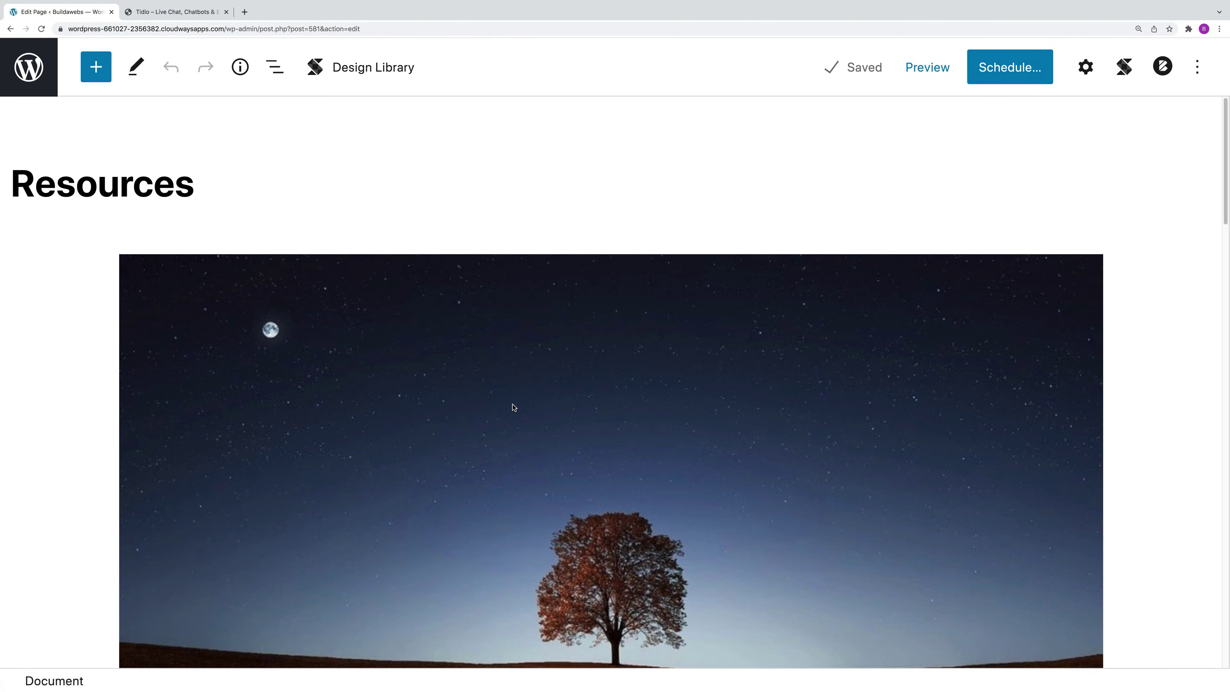
left_click(1020, 73)
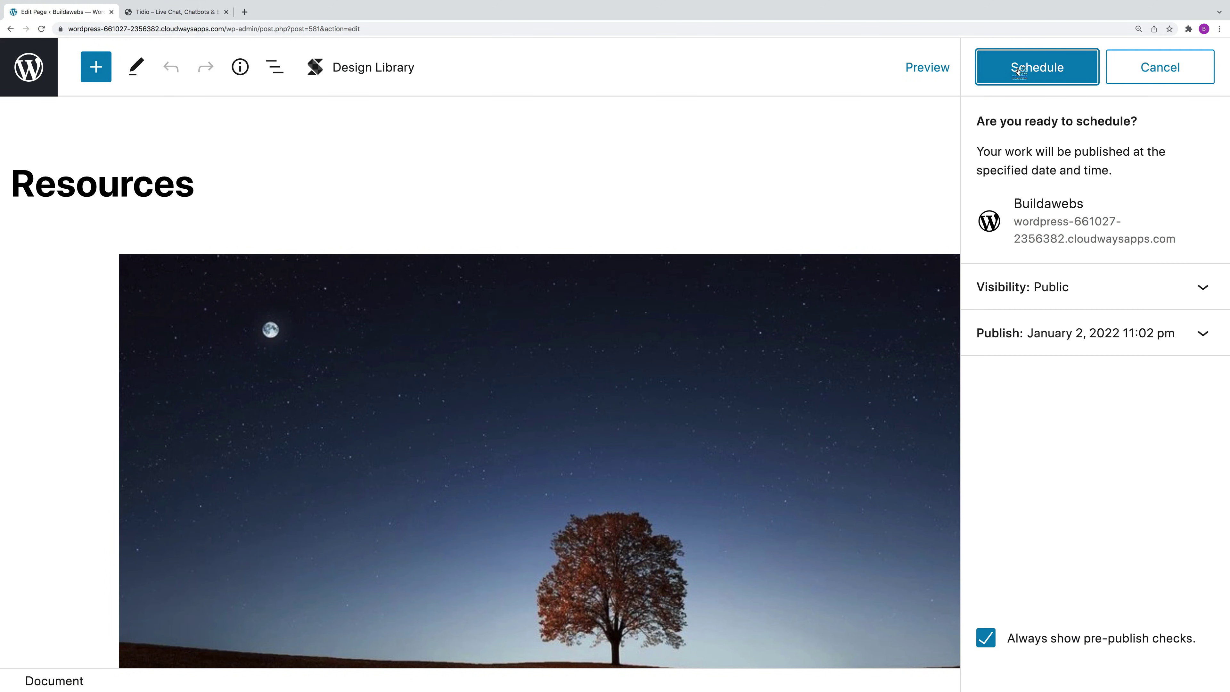
left_click(1055, 339)
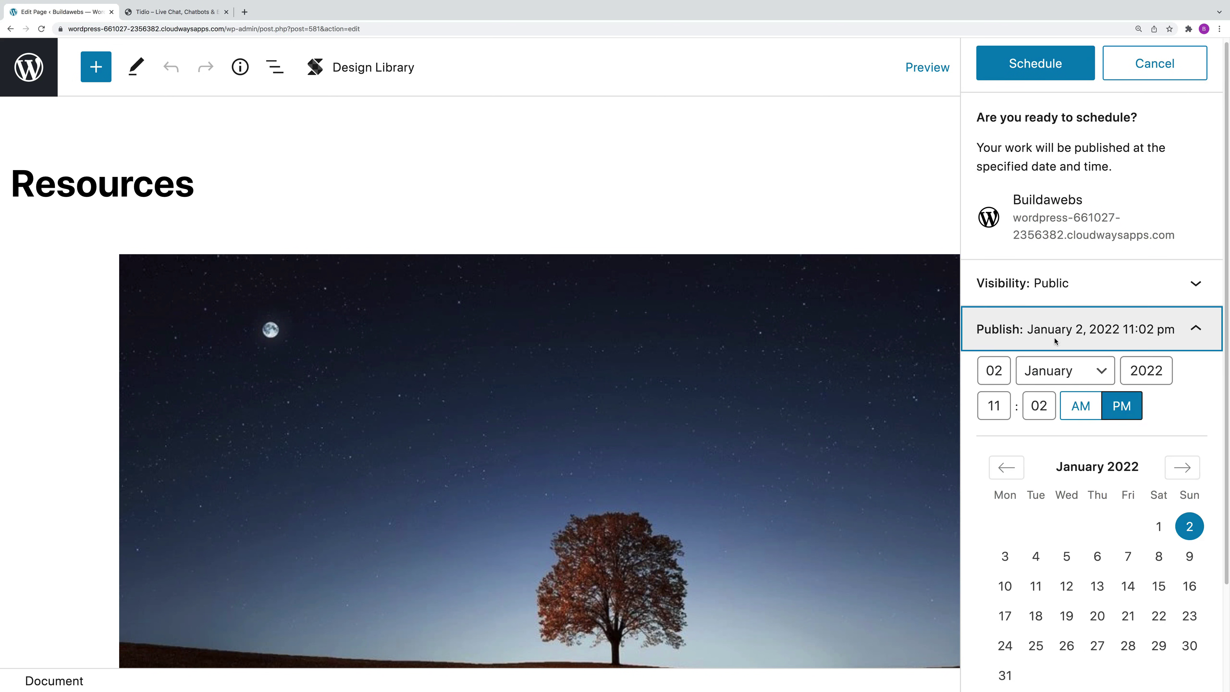
scroll(1041, 543, "down", 2)
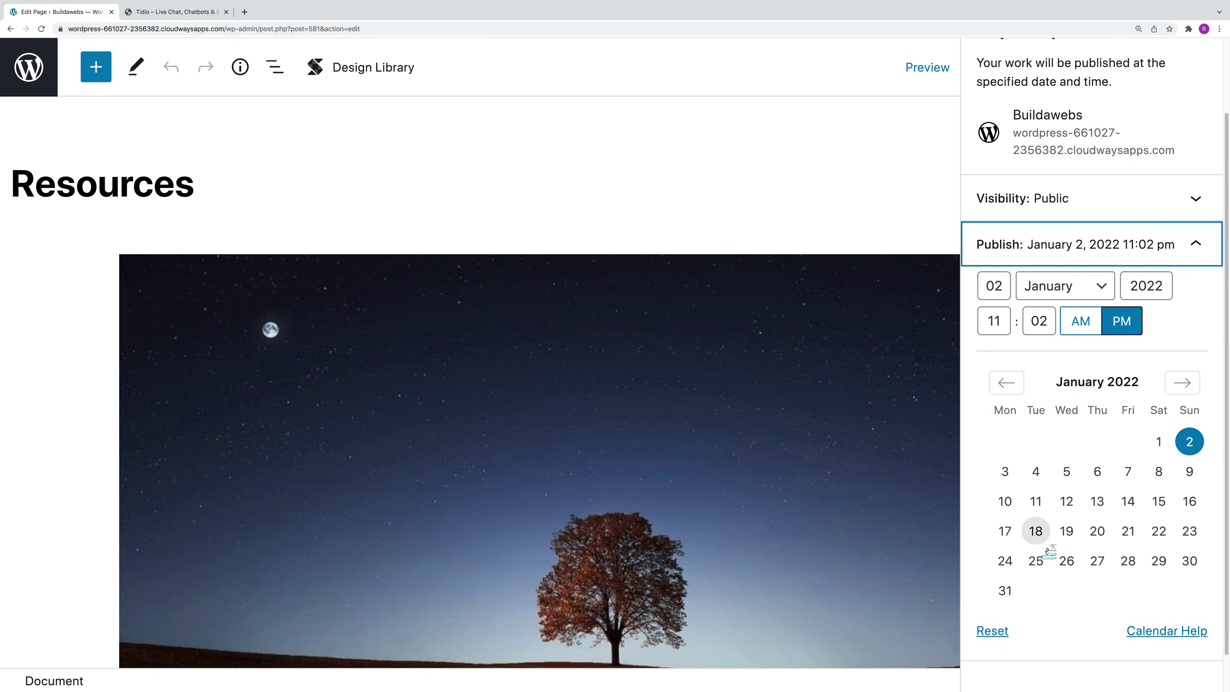
left_click(999, 629)
scroll(1060, 63, "up", 2)
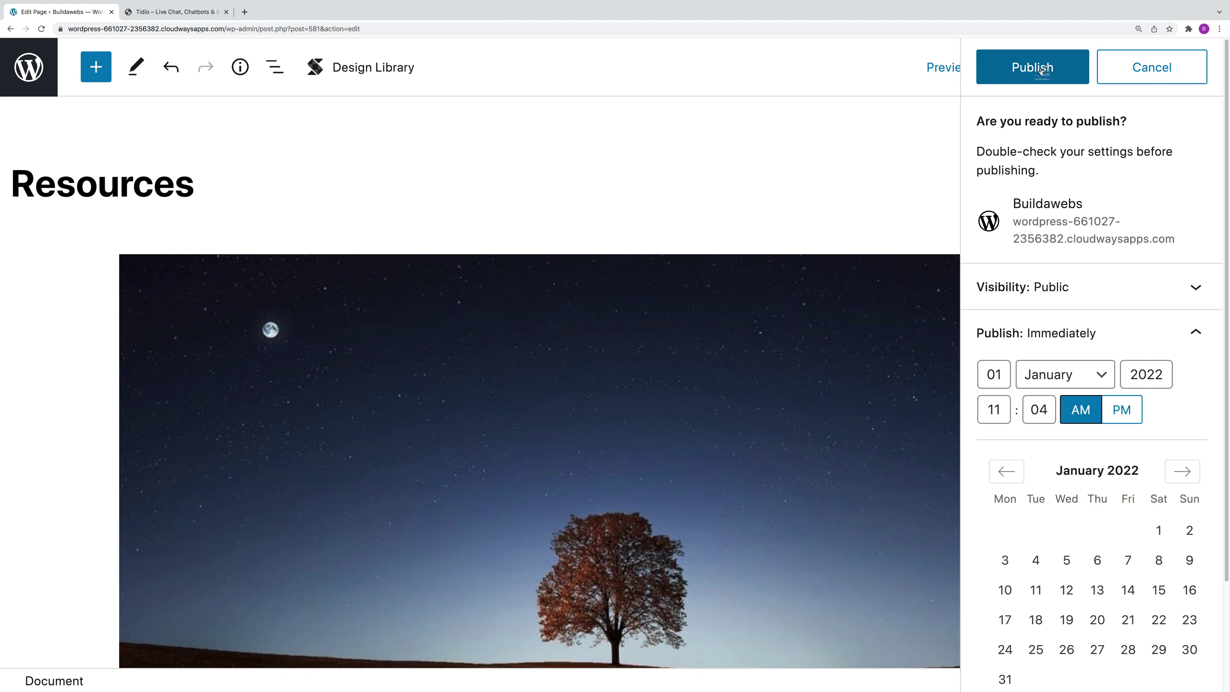
left_click(1041, 70)
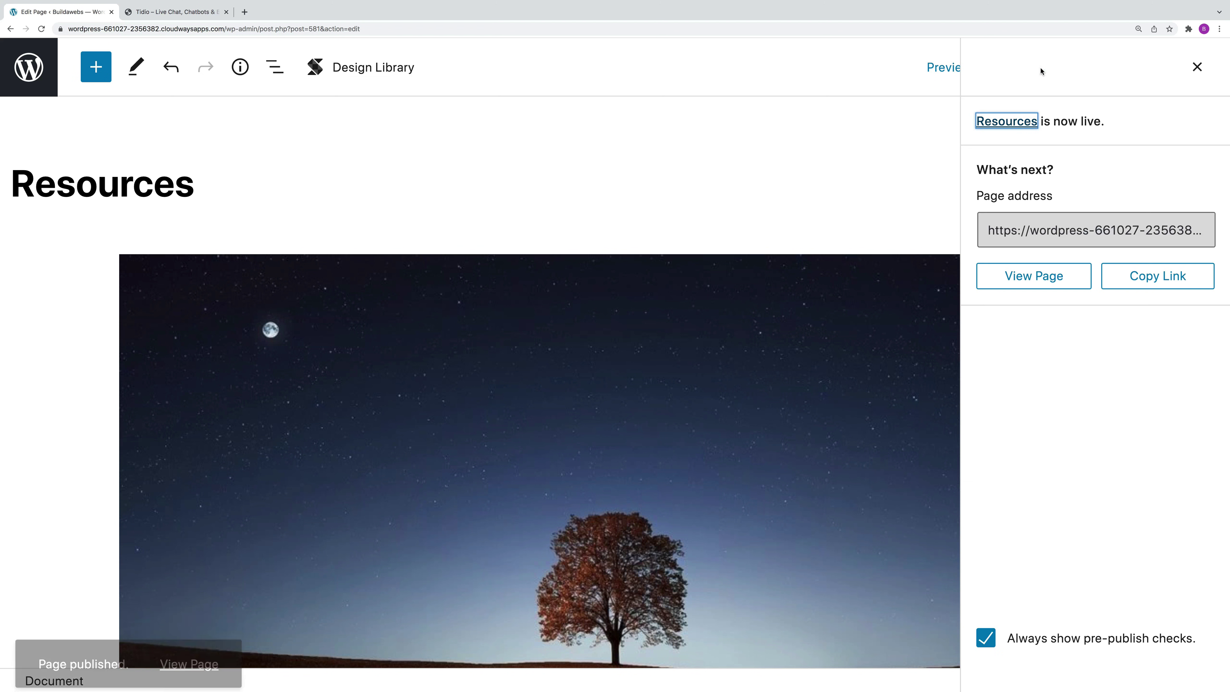
left_click(27, 67)
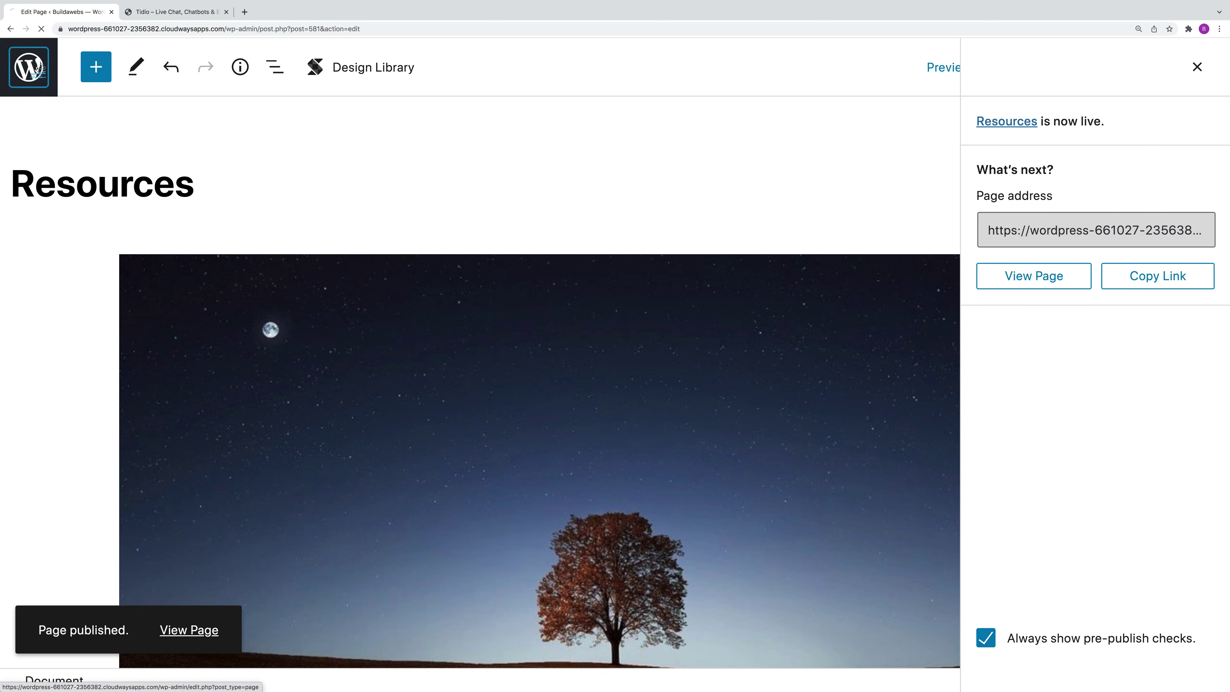
scroll(499, 465, "down", 4)
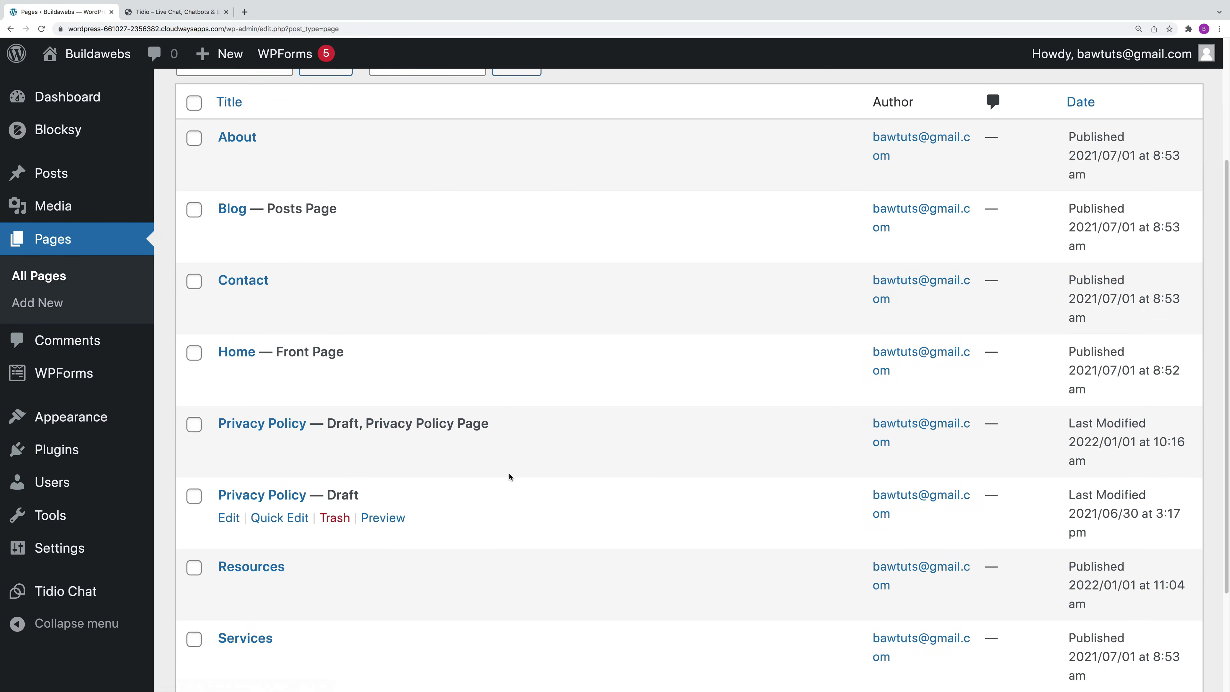
Step: Move the Services page to the trash, then restore it from Trash
scroll(518, 503, "down", 2)
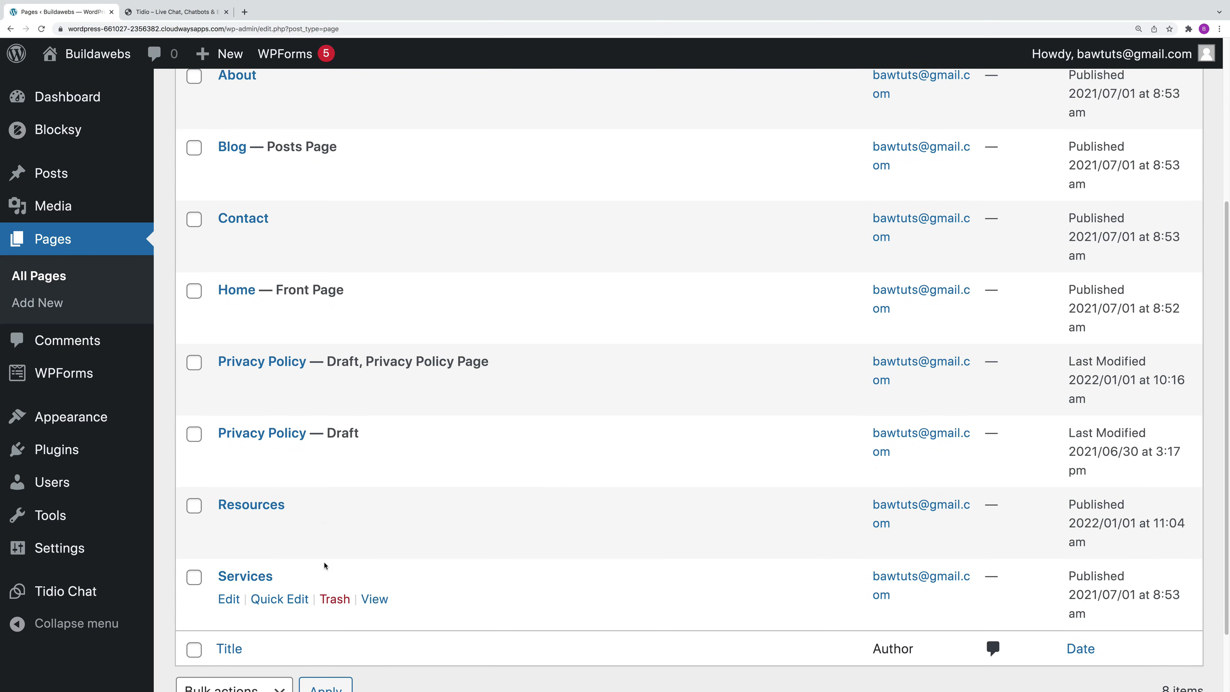
left_click(334, 601)
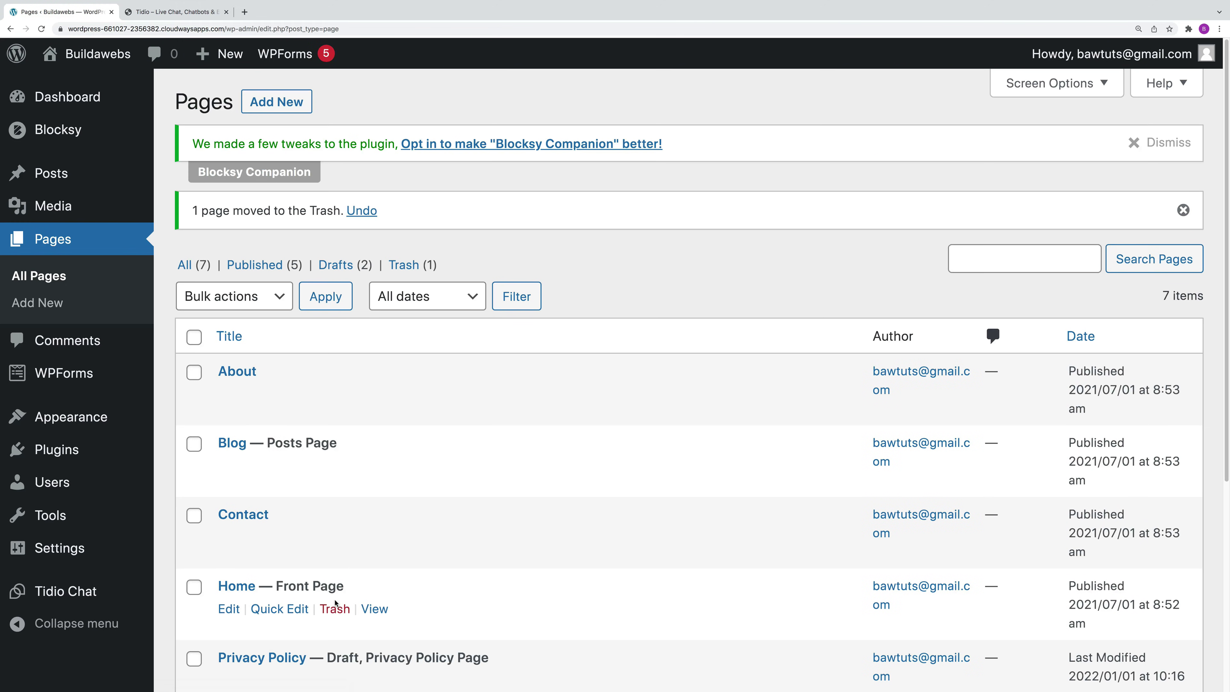
left_click(410, 272)
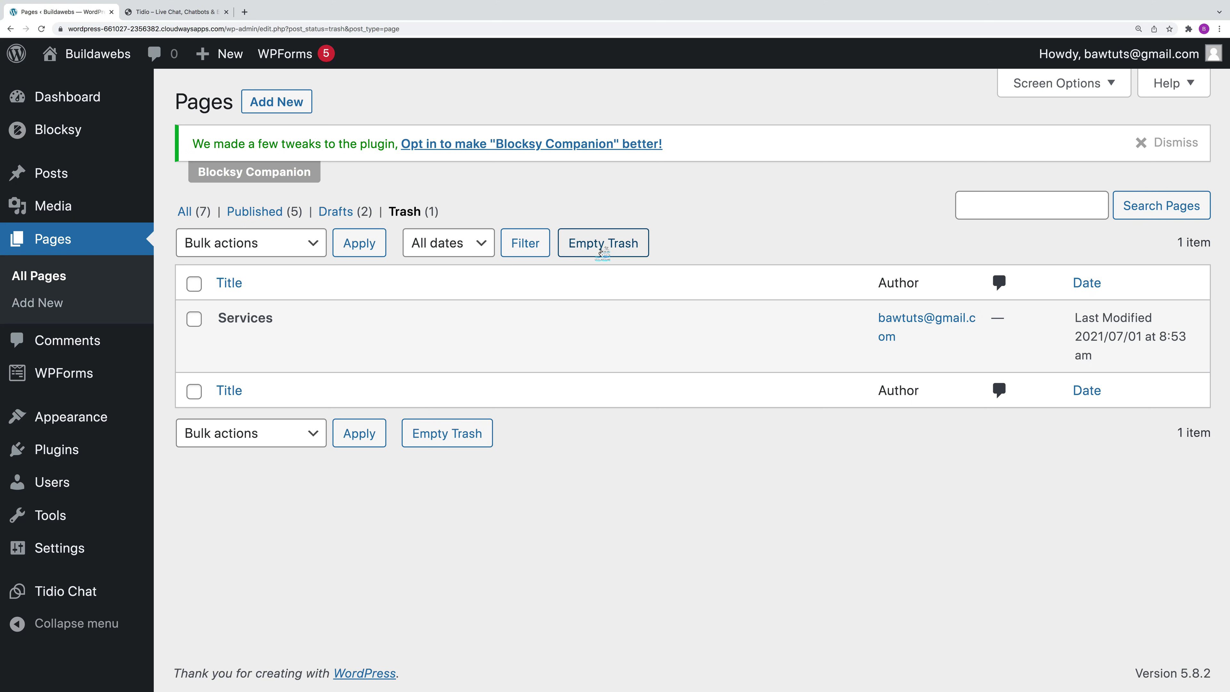
mouse_move(190, 347)
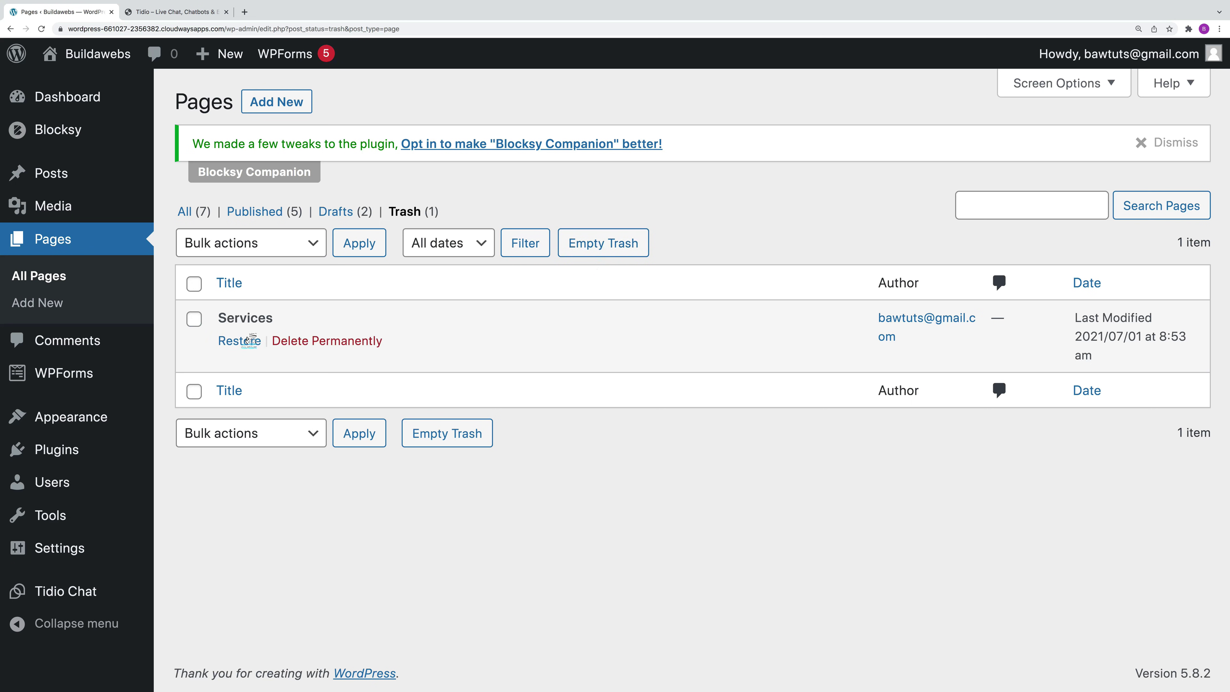
left_click(239, 341)
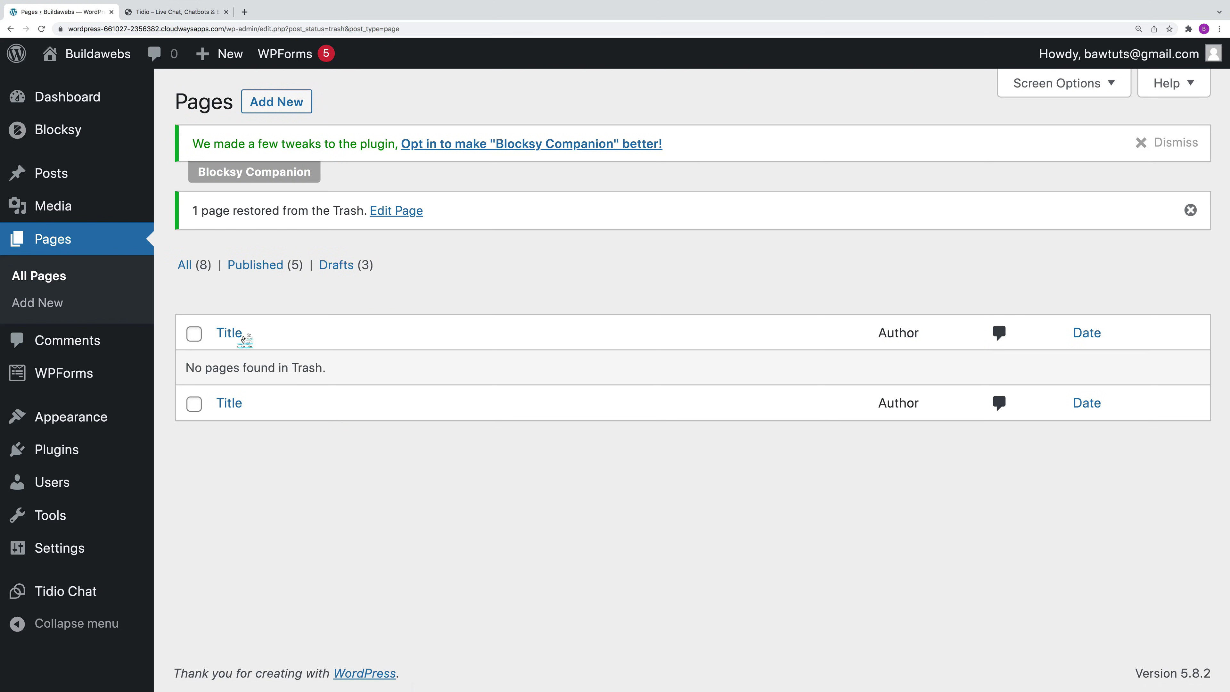
Step: Quick Edit Services from Drafts to Published, then filter the list to Published pages
left_click(343, 266)
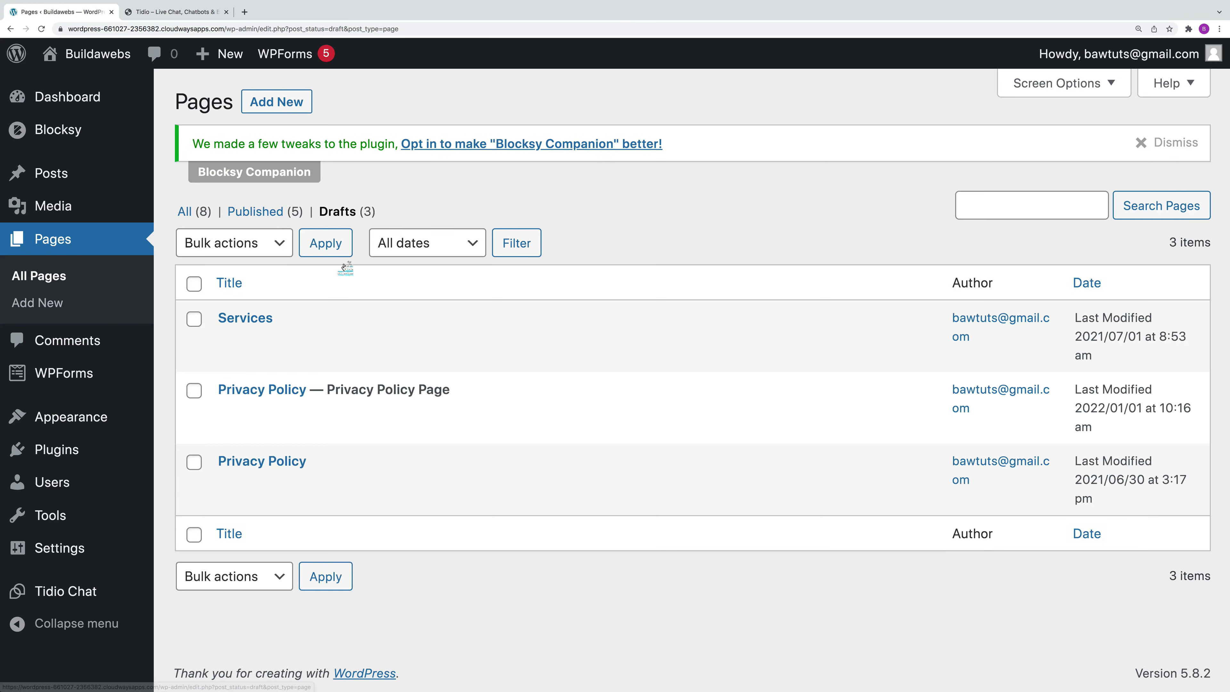
left_click(276, 341)
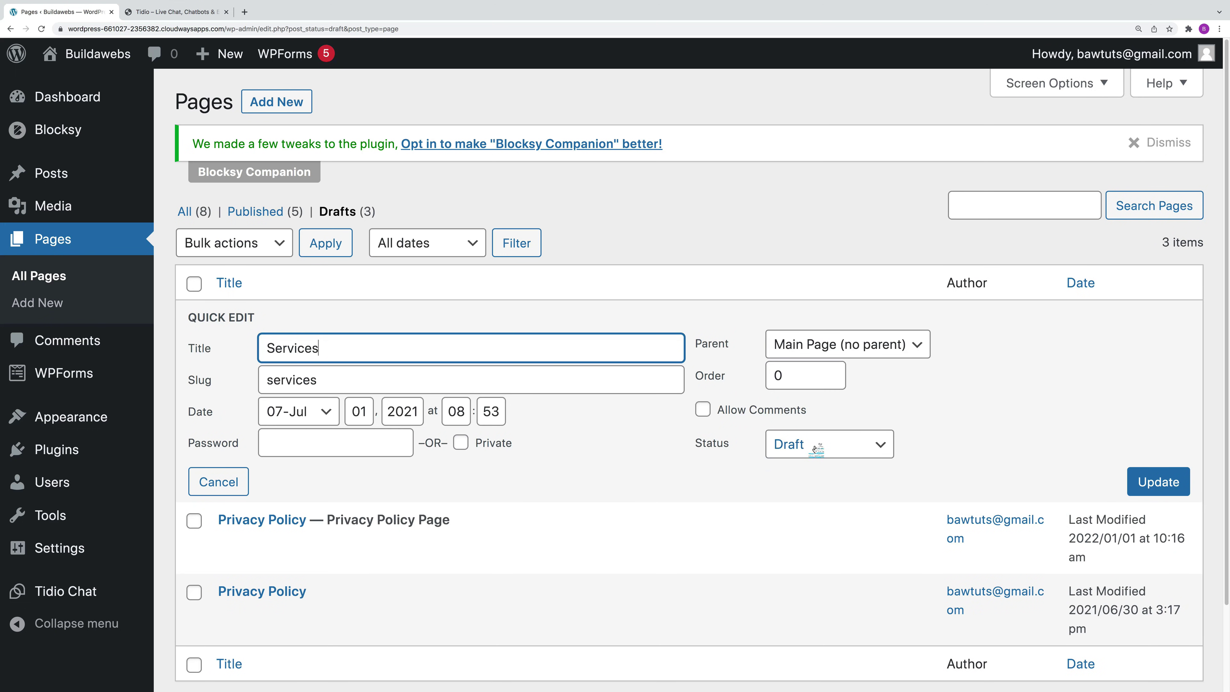
left_click(815, 448)
left_click(815, 418)
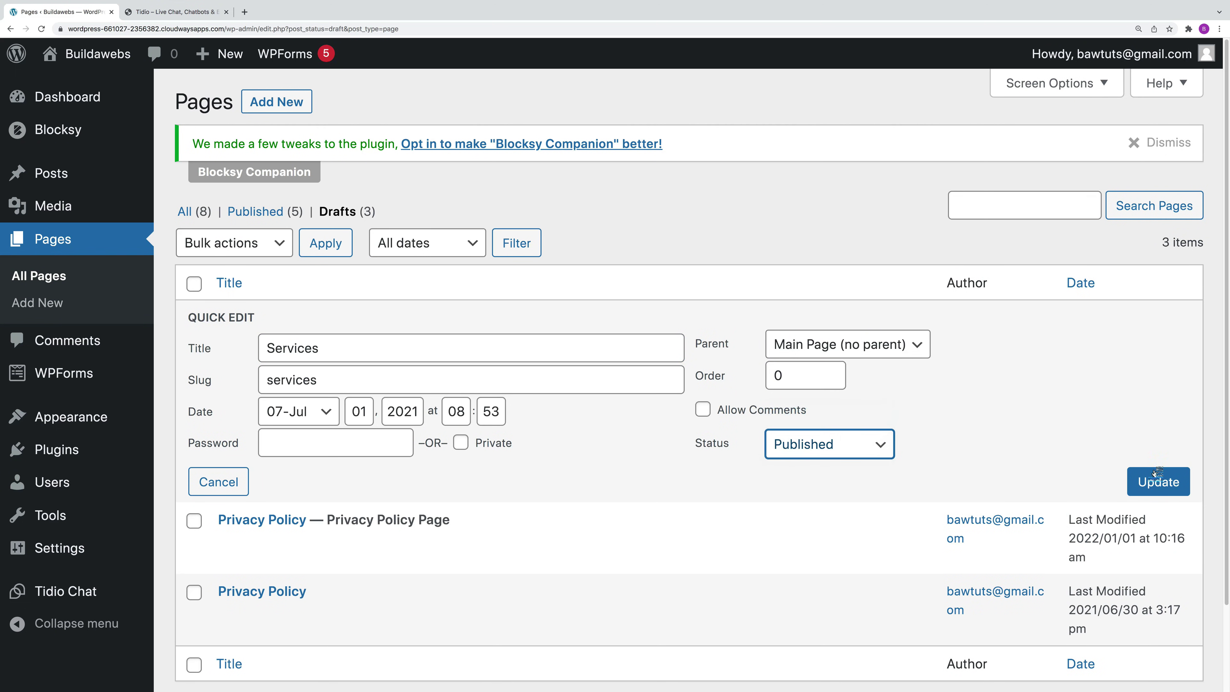
left_click(1151, 482)
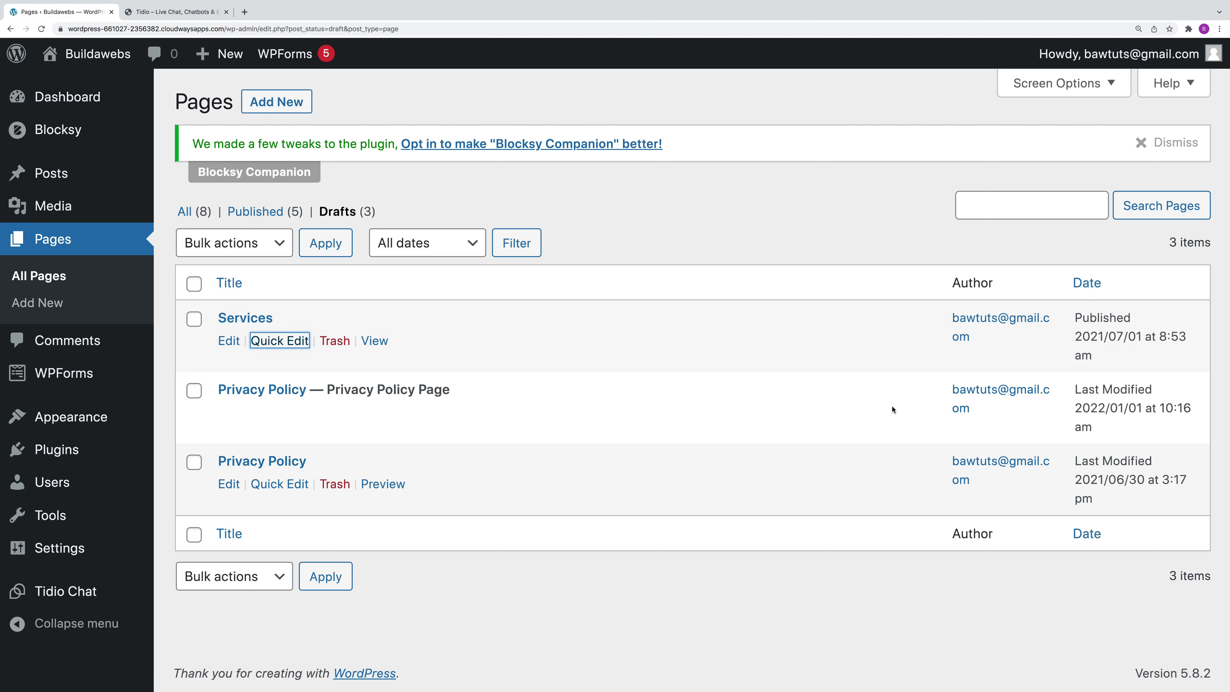
left_click(265, 212)
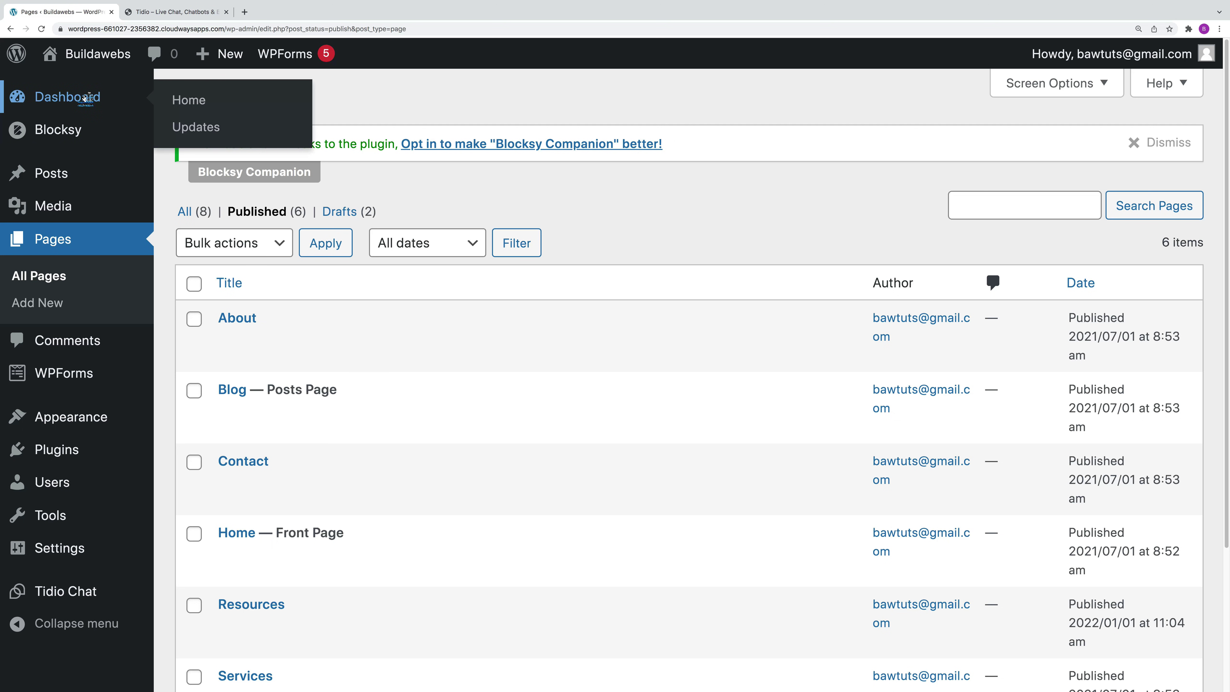
Step: Permanently delete the Main Menu holding Home, Blog, Contact, About and Services
left_click(85, 97)
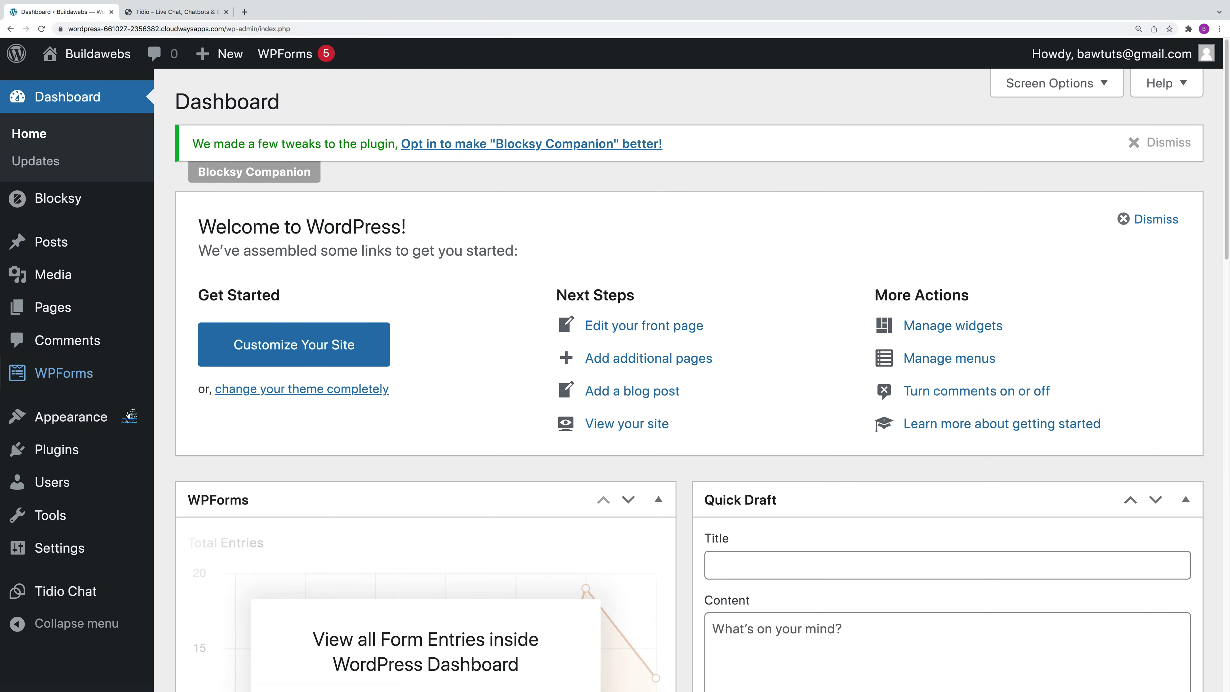
mouse_move(81, 423)
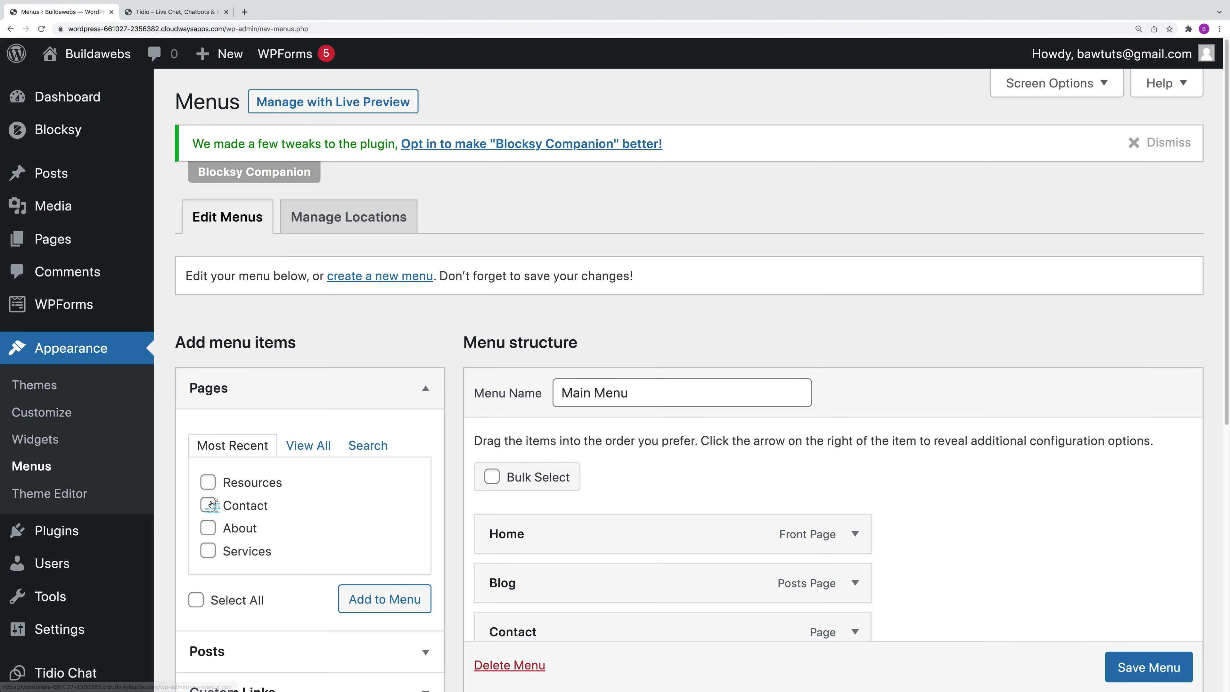
scroll(755, 448, "down", 3)
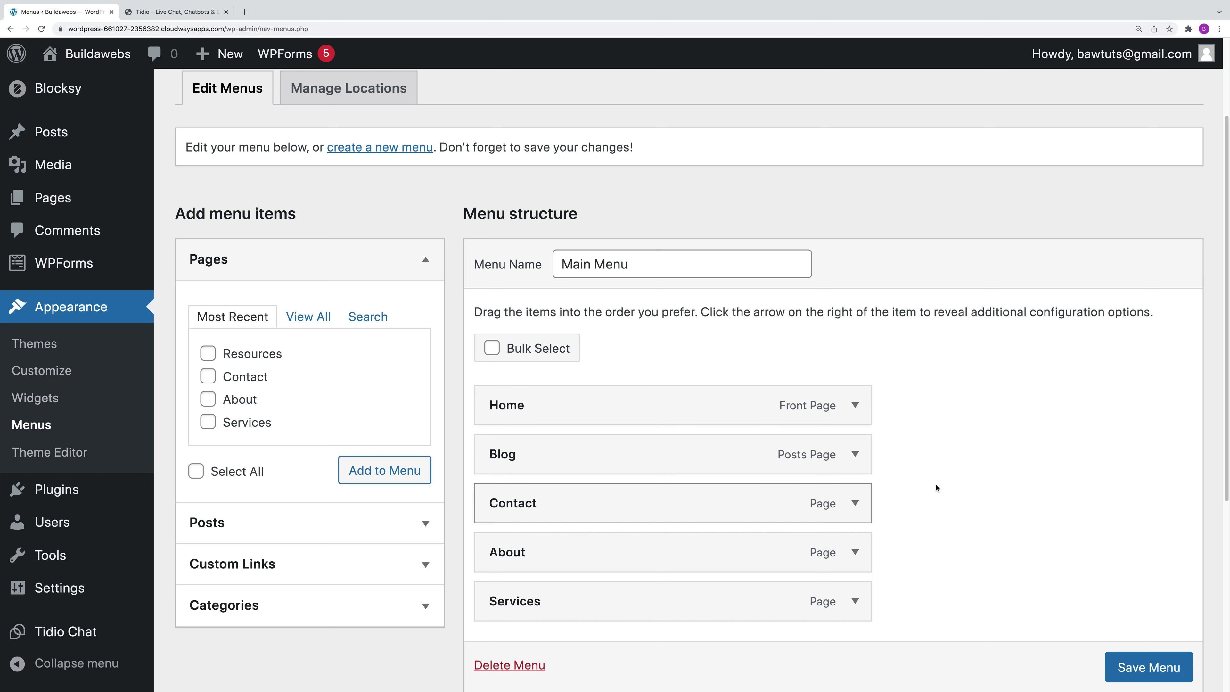
scroll(947, 499, "down", 1)
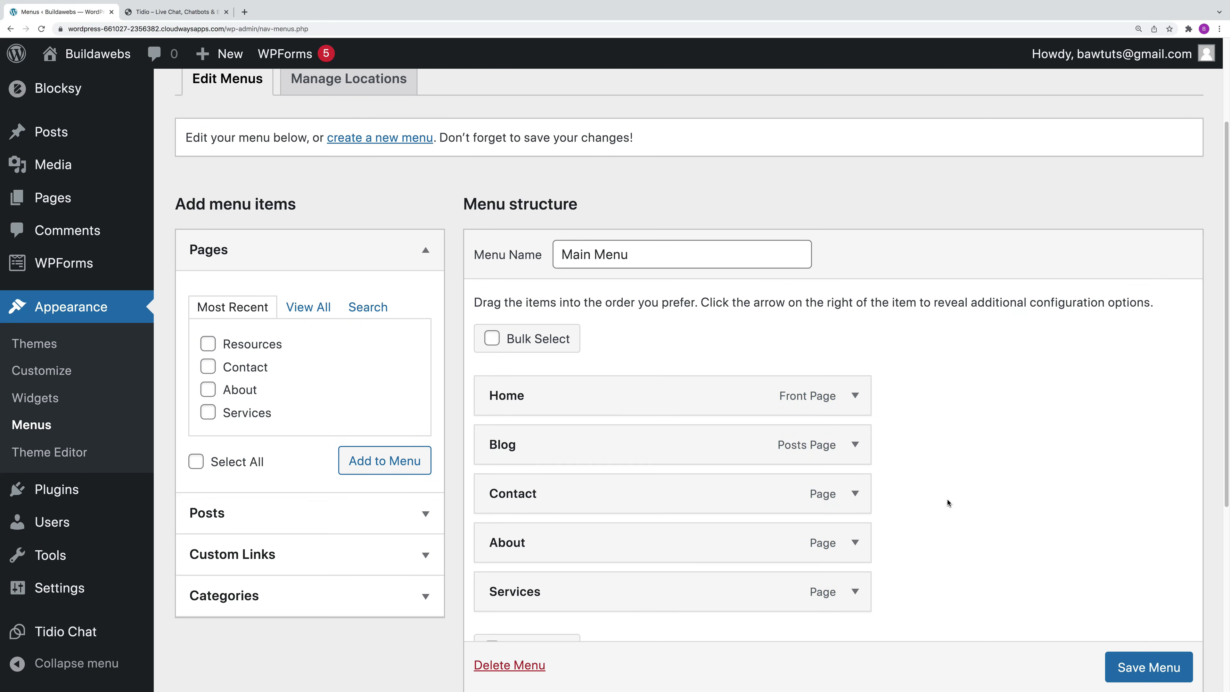
left_click(524, 666)
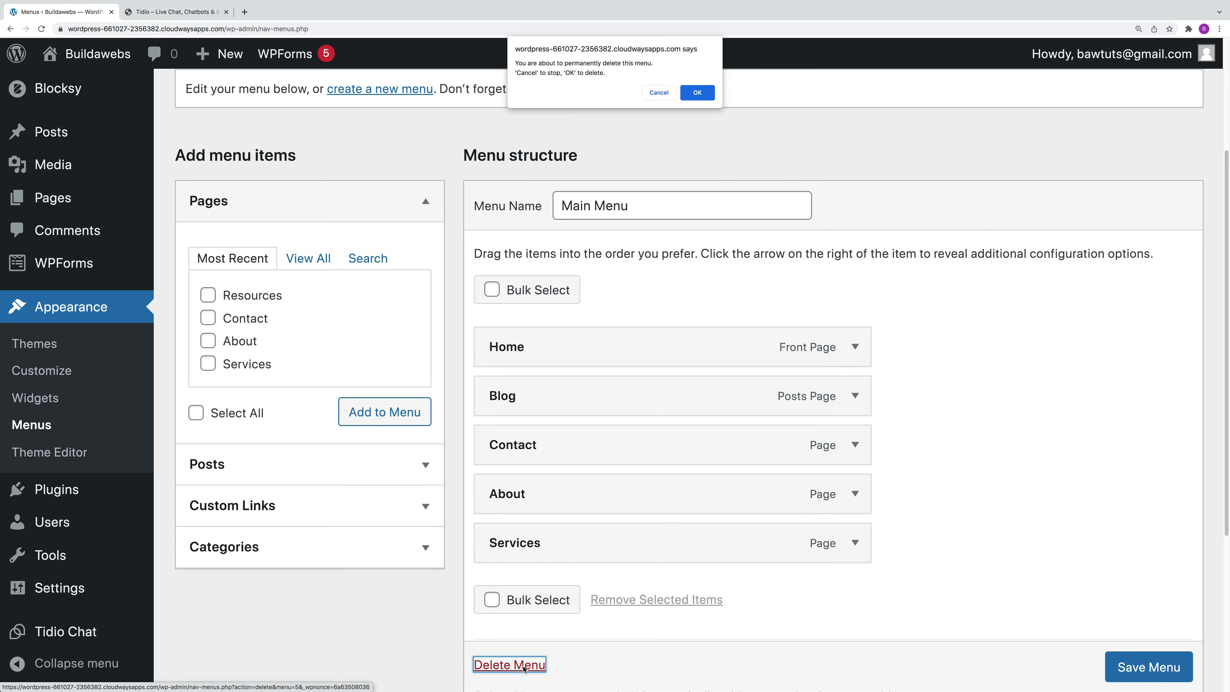
left_click(685, 95)
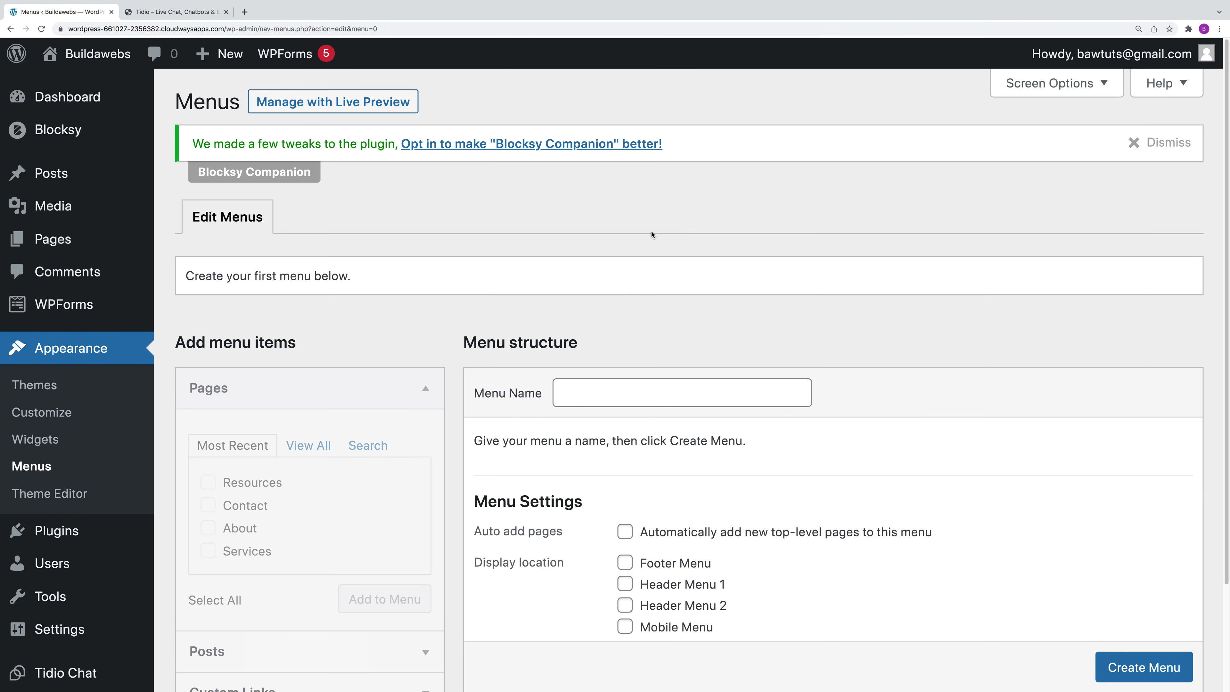
Step: Create a menu named Main Menu shown in Header Menu 1 and Mobile Menu
left_click(1137, 144)
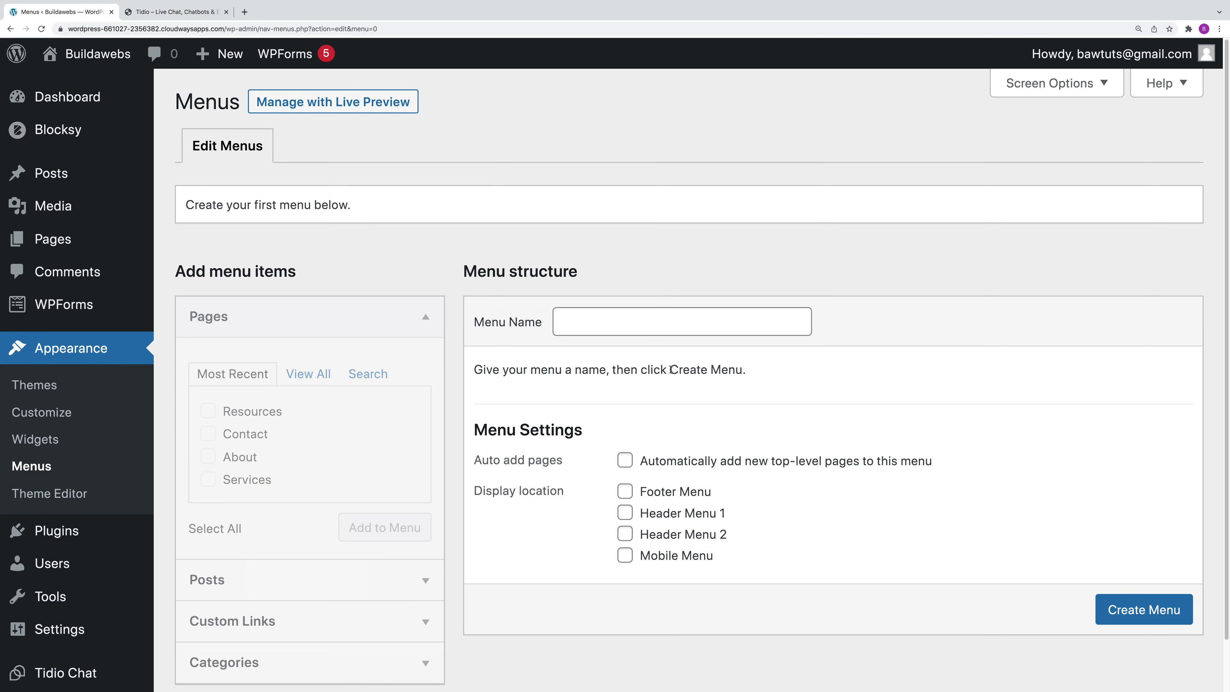
left_click(620, 325)
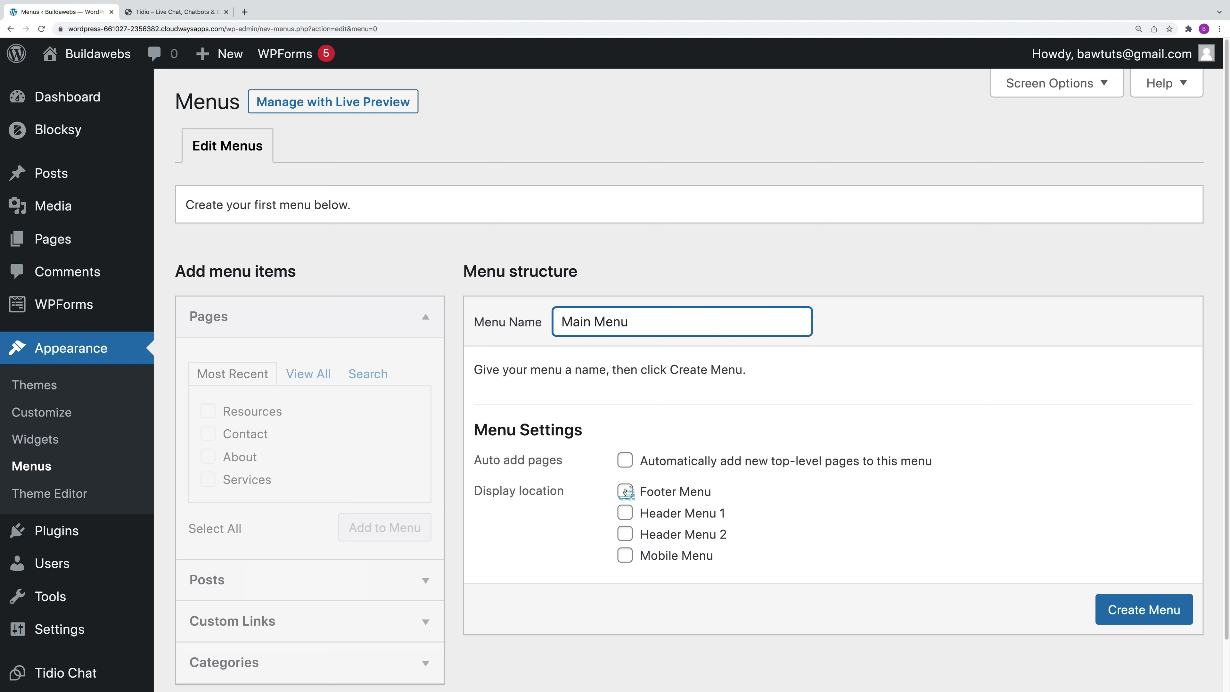
left_click(626, 513)
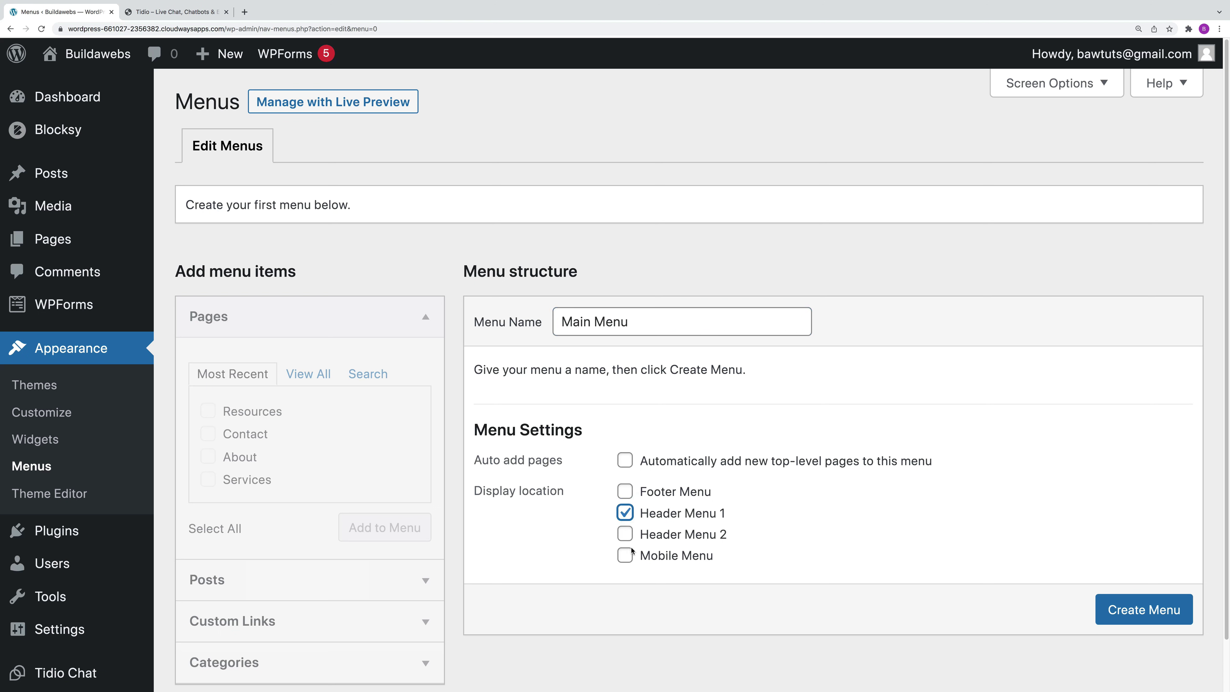
left_click(626, 558)
left_click(1156, 614)
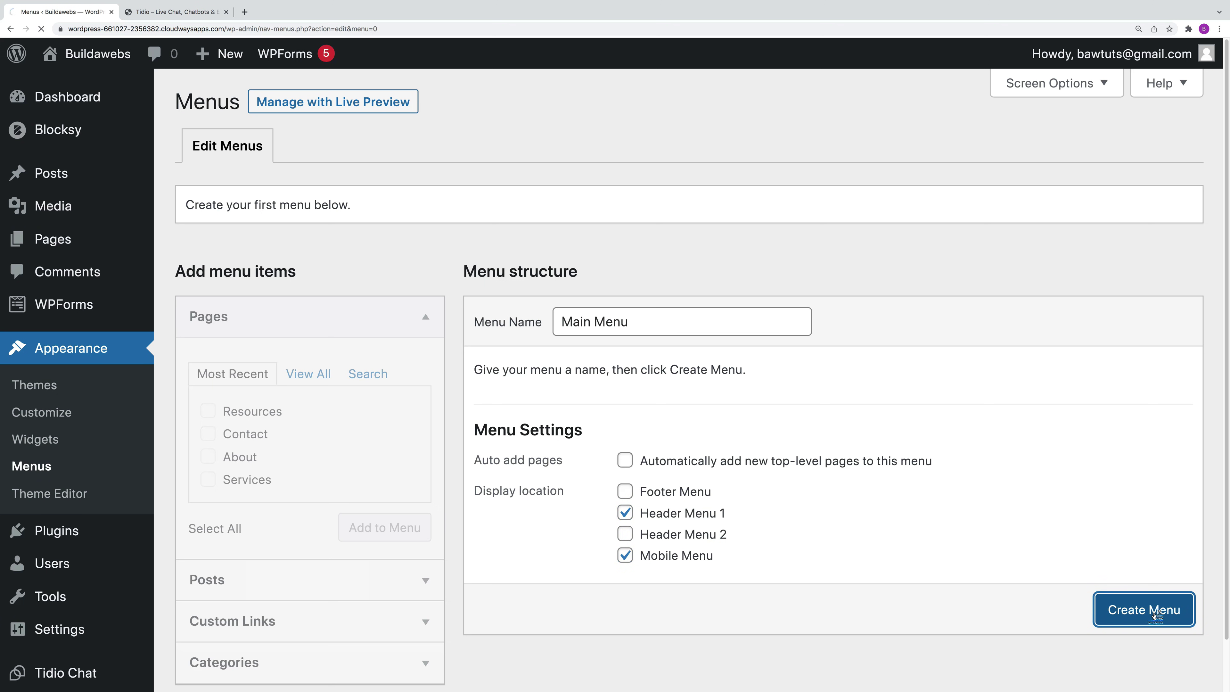
Step: Add all six pages (Home, Blog, About, Contact, Resources, Services) to the menu
scroll(475, 380, "down", 1)
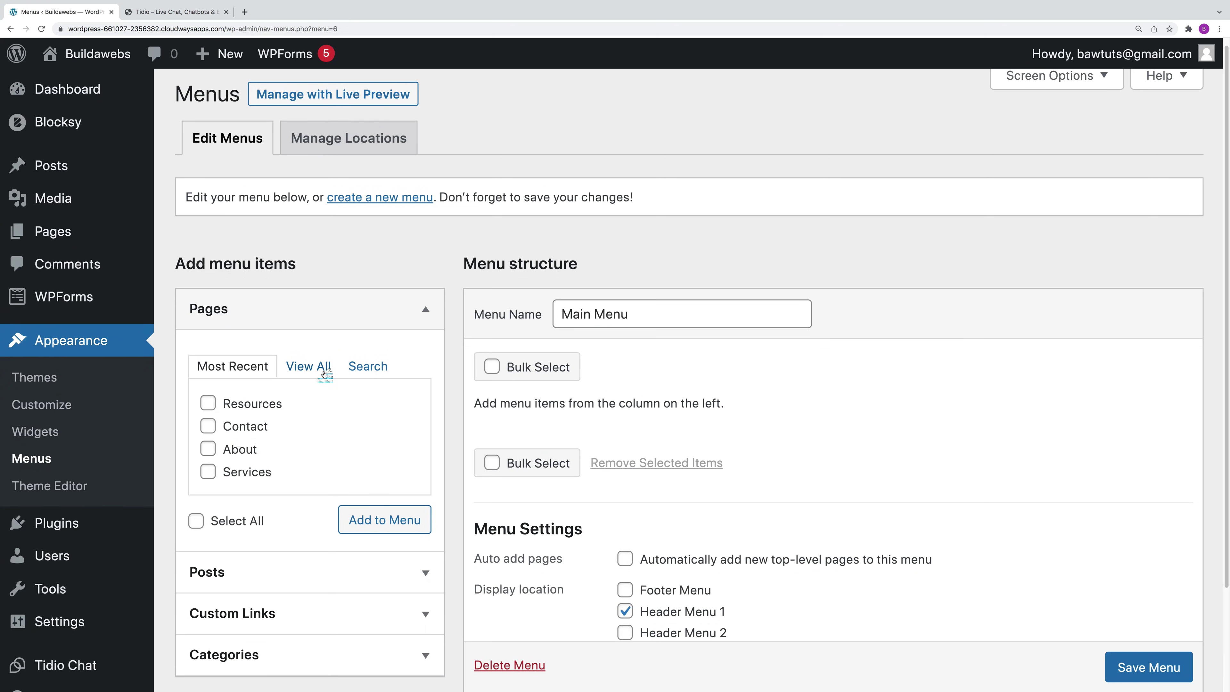
scroll(326, 411, "down", 1)
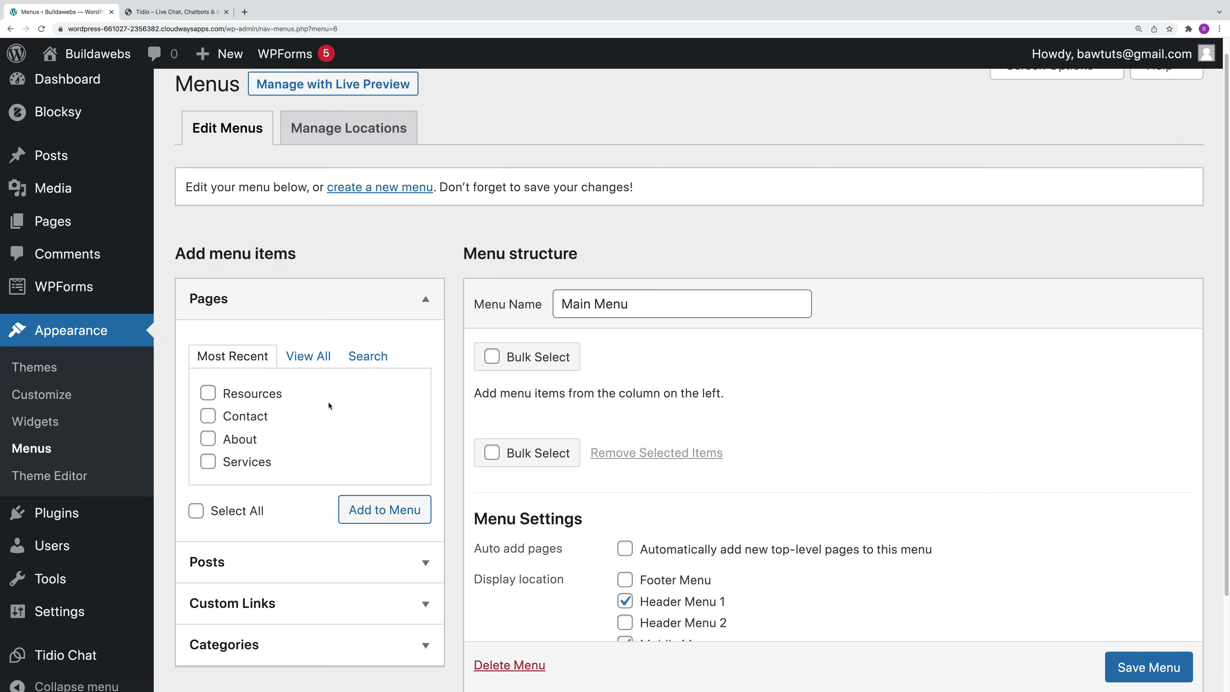
scroll(329, 406, "down", 1)
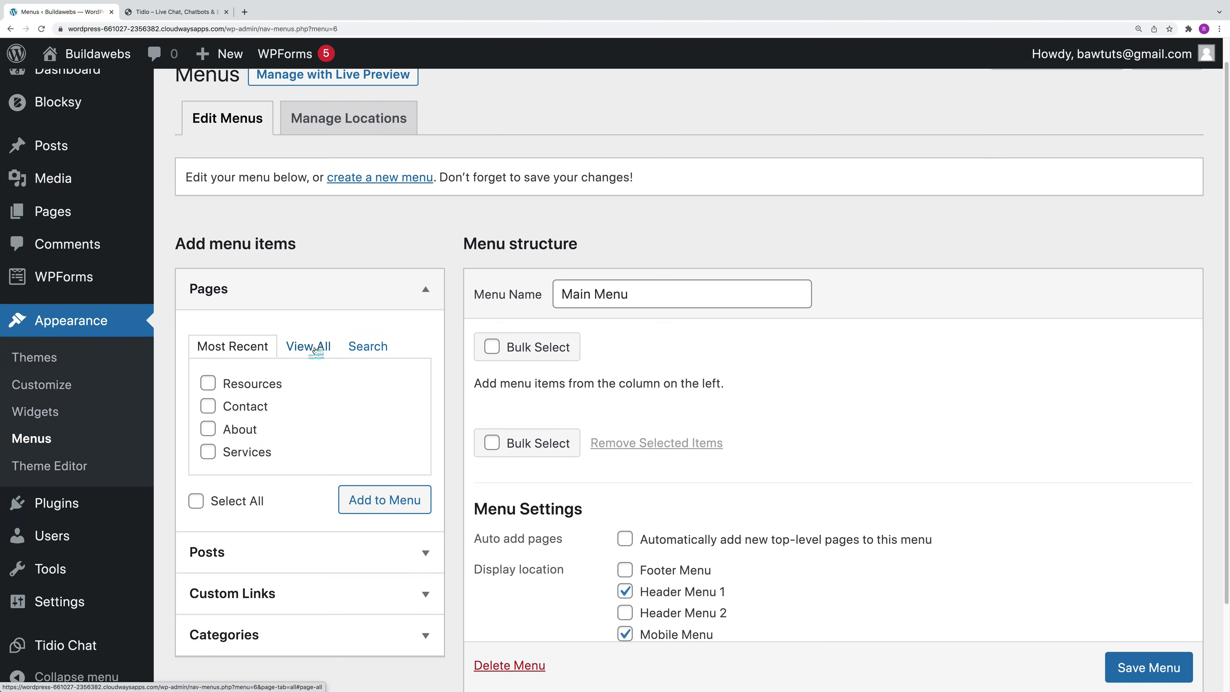
left_click(315, 350)
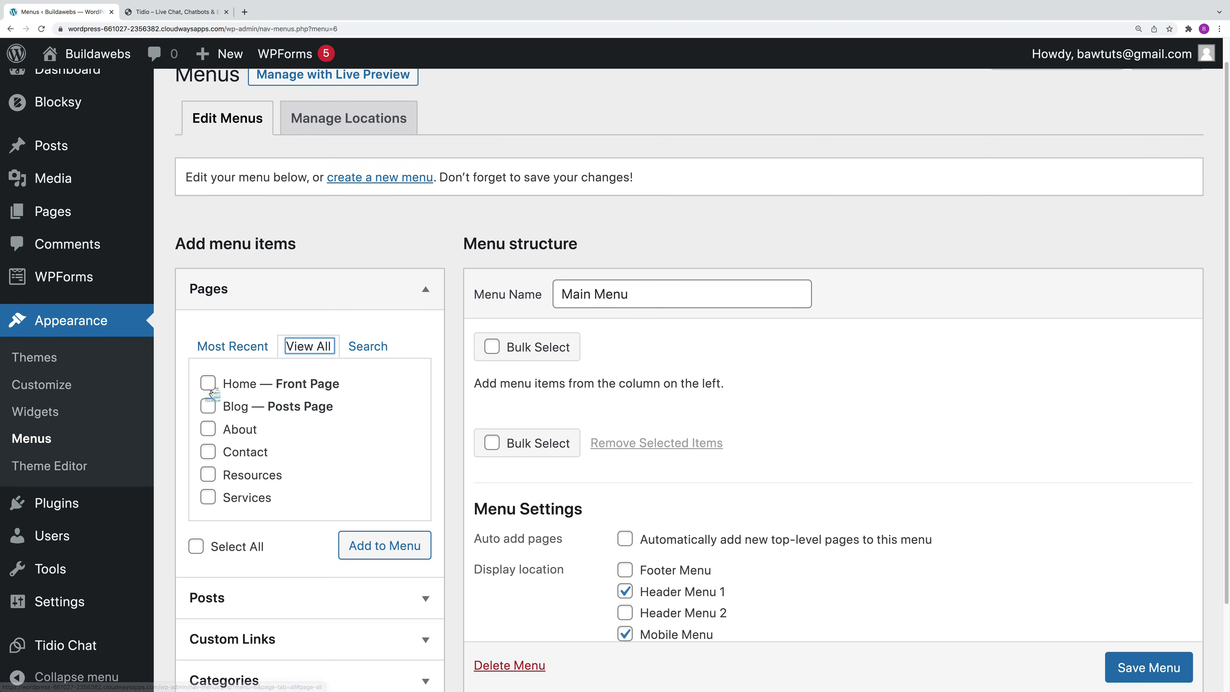
left_click(208, 384)
left_click(208, 406)
left_click(208, 429)
left_click(208, 451)
left_click(208, 474)
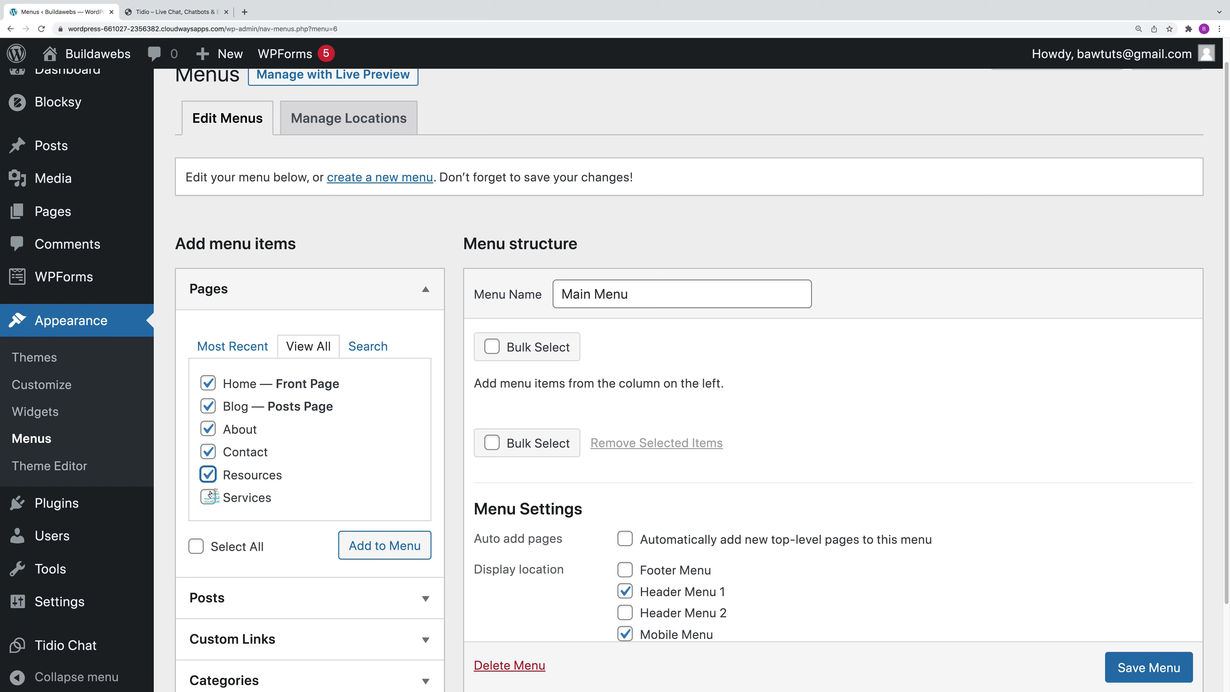
left_click(209, 498)
left_click(197, 546)
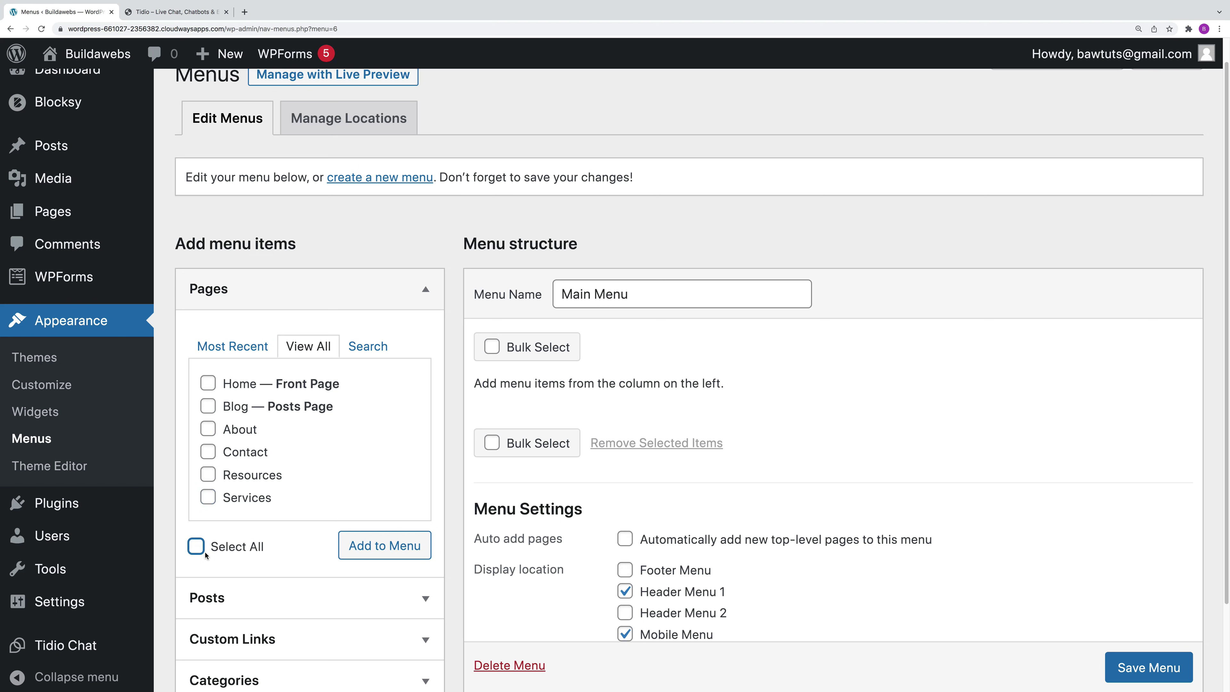
left_click(197, 548)
left_click(392, 549)
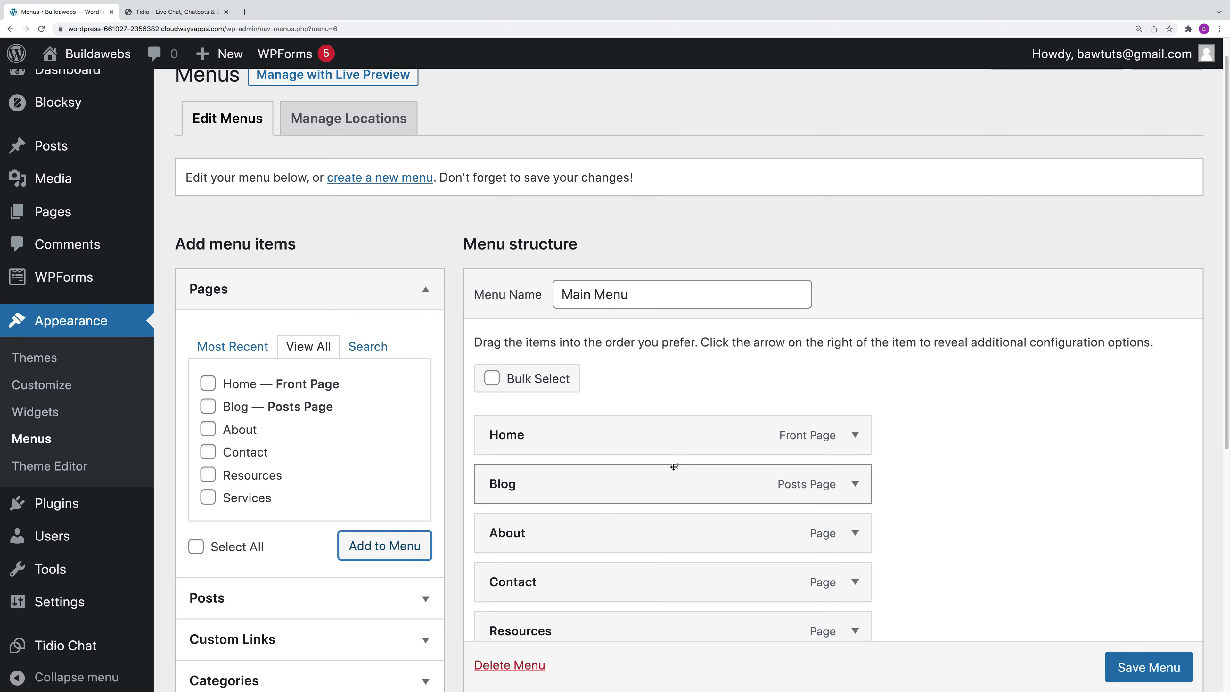
Step: Drag Blog to the bottom of the menu
scroll(999, 495, "down", 2)
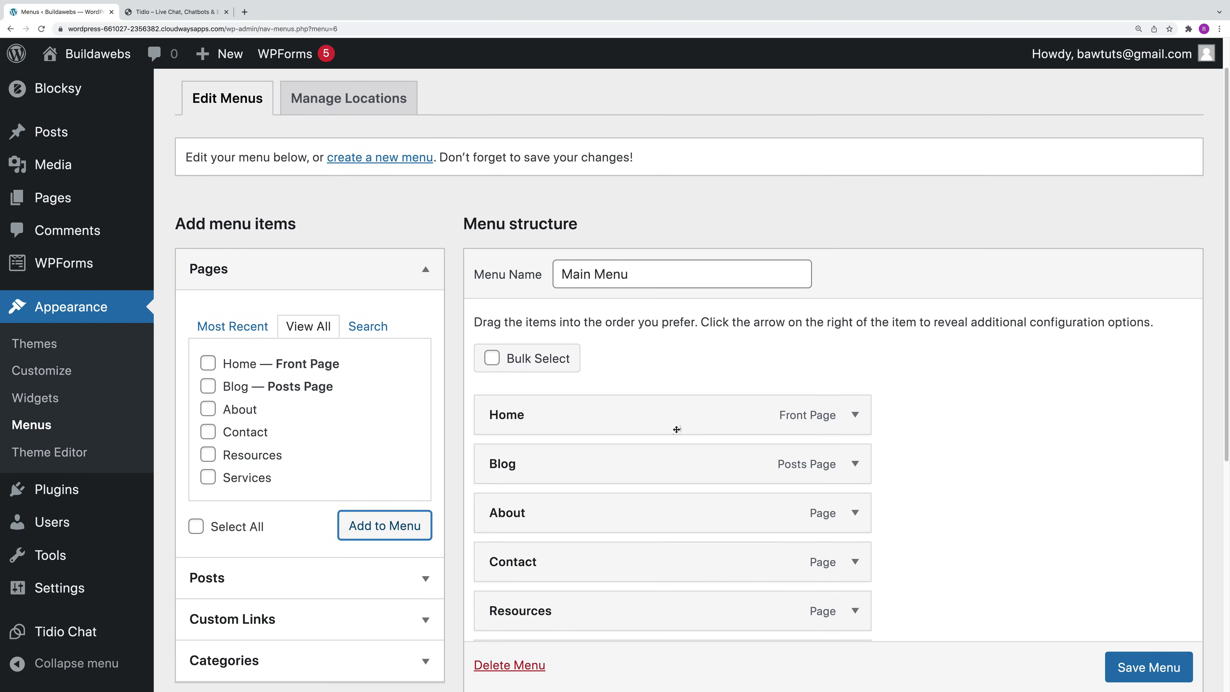
scroll(720, 431, "down", 3)
left_click_drag(602, 410, 671, 565)
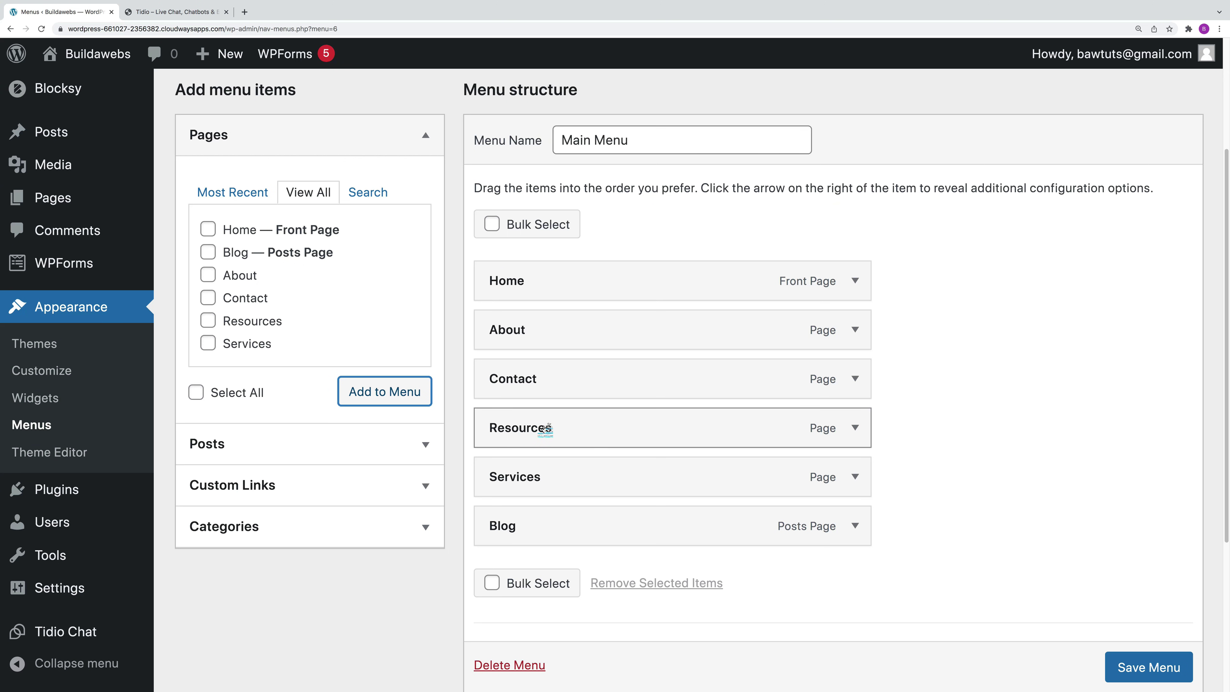
Step: Move Resources up one above Contact, giving Home, About, Resources, Contact, Services, Blog
left_click(856, 428)
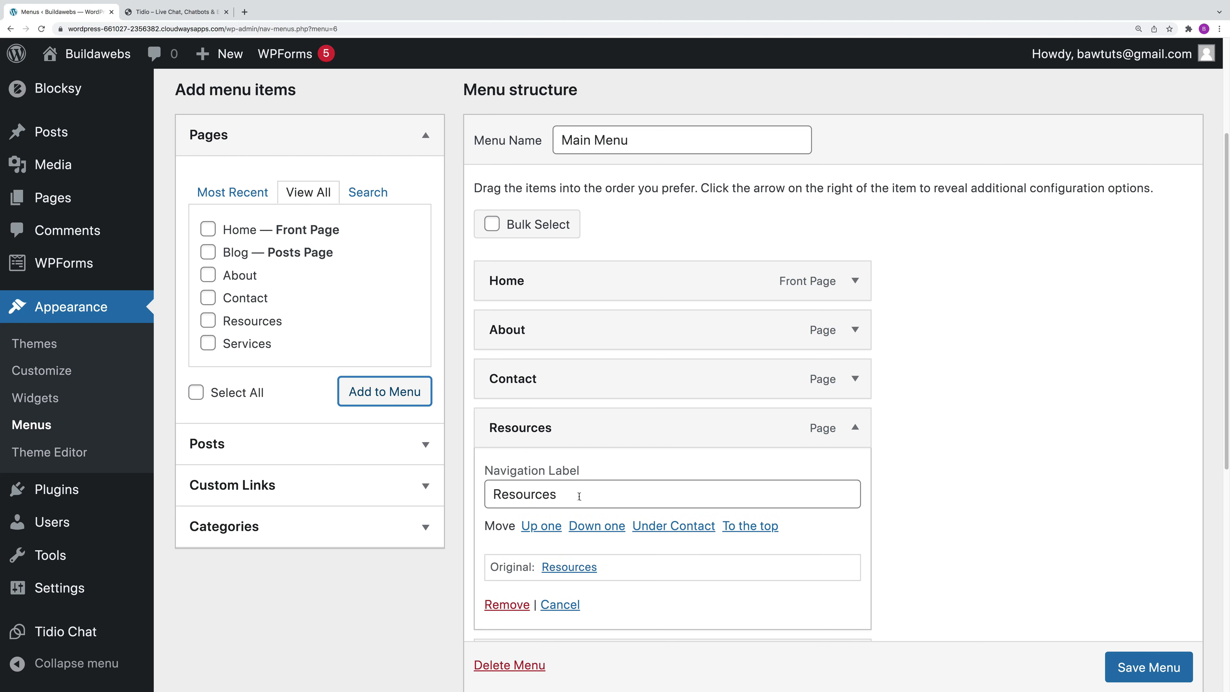
left_click(857, 428)
left_click(855, 428)
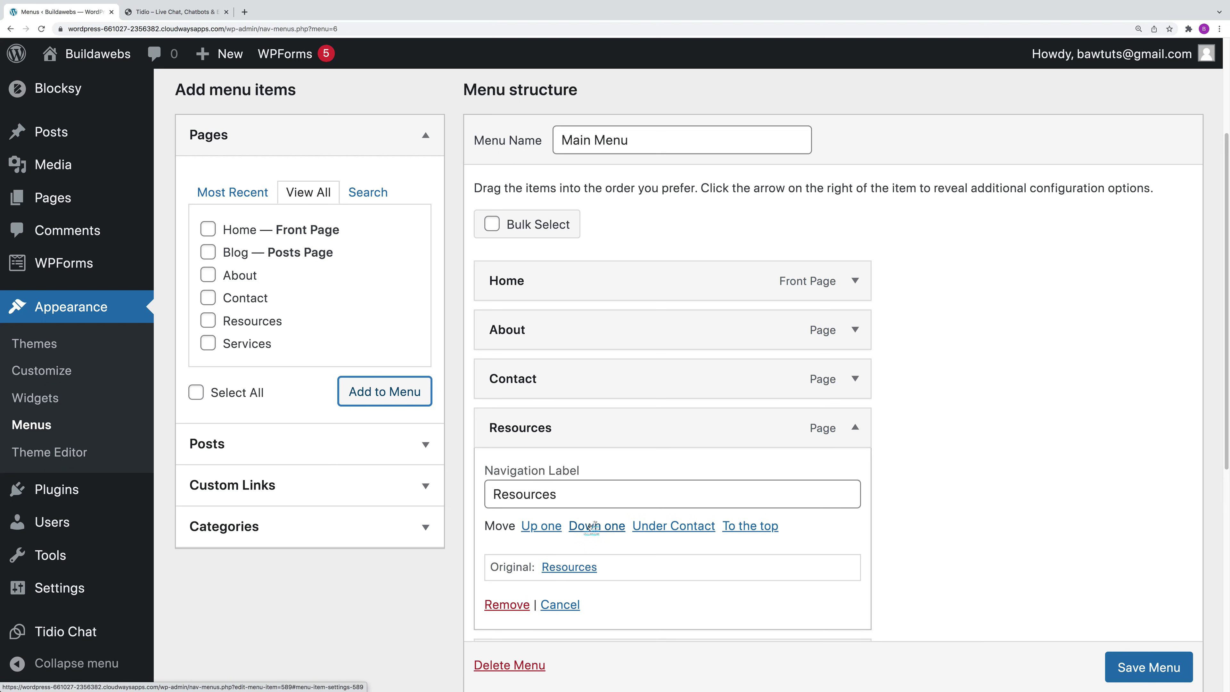
left_click(549, 527)
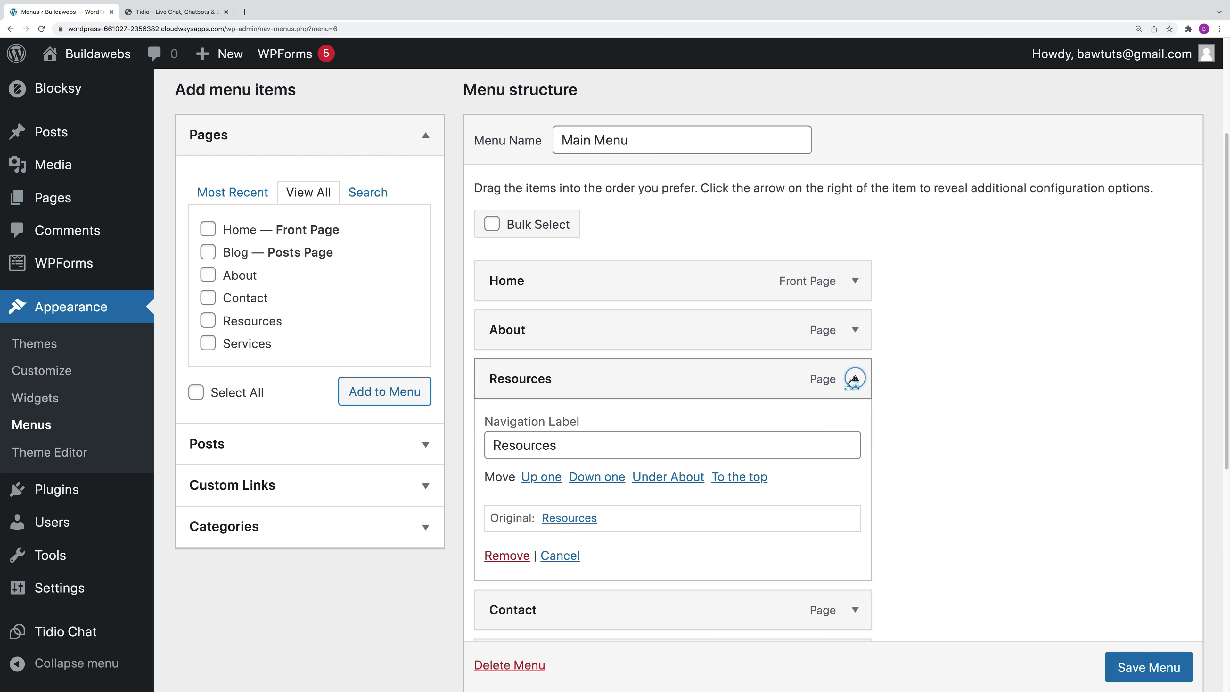
left_click(855, 378)
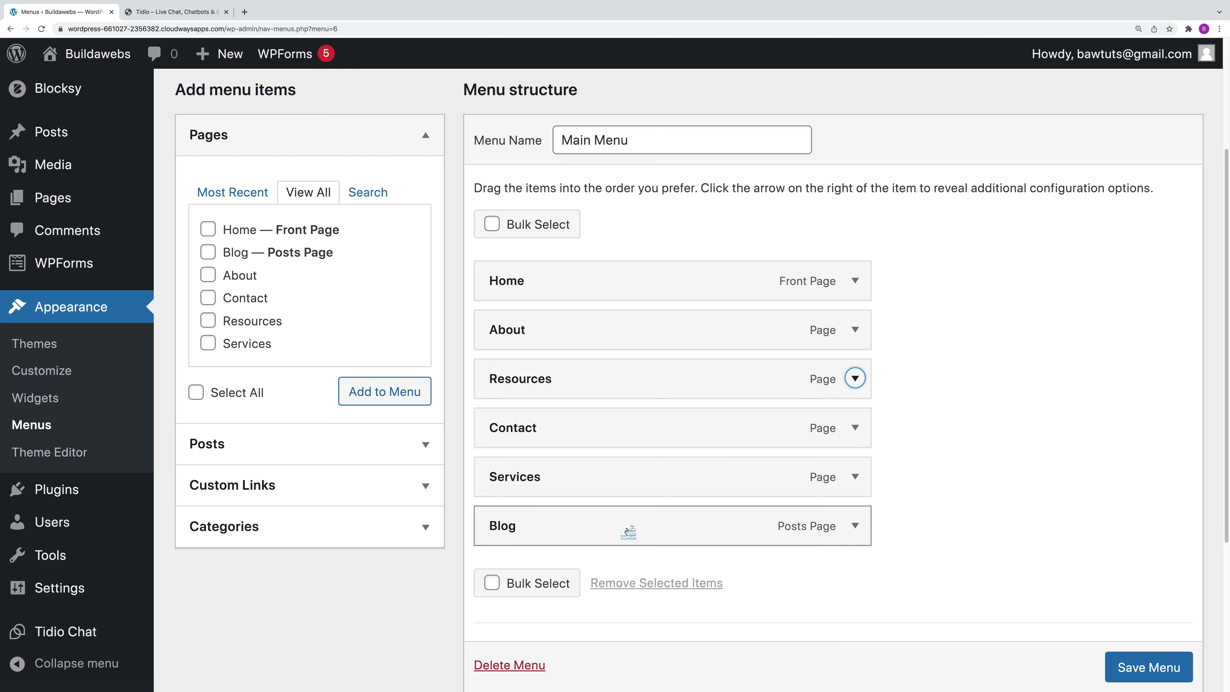
scroll(933, 530, "down", 2)
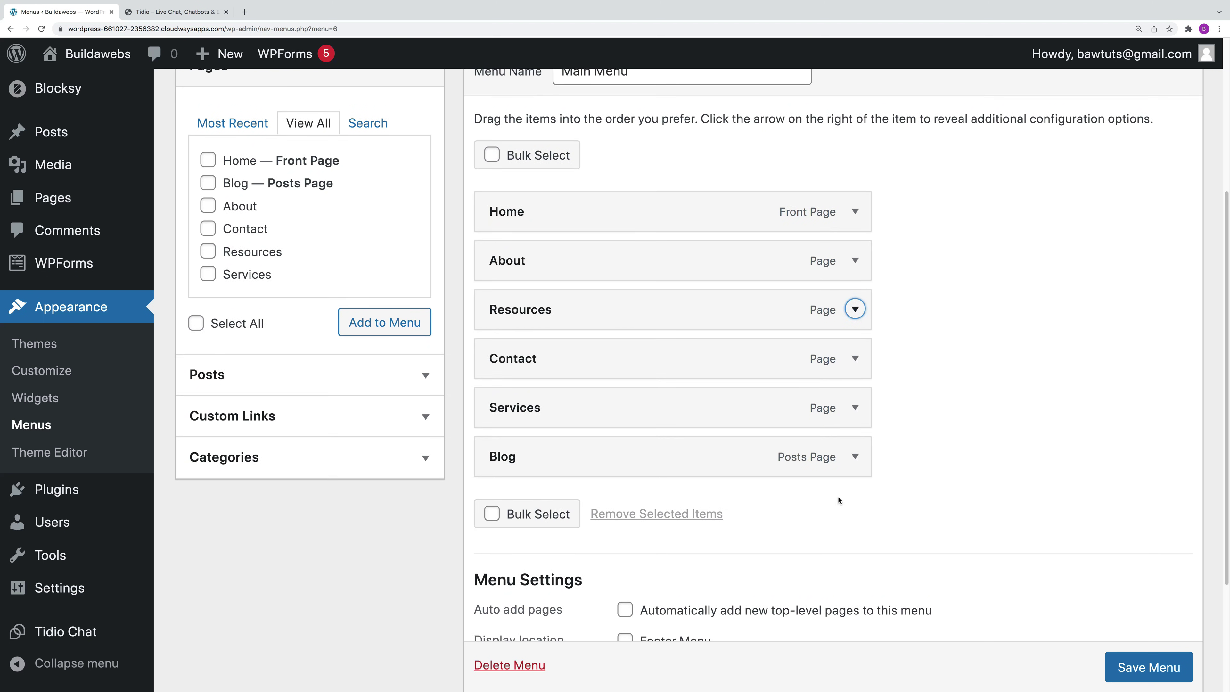
left_click(855, 456)
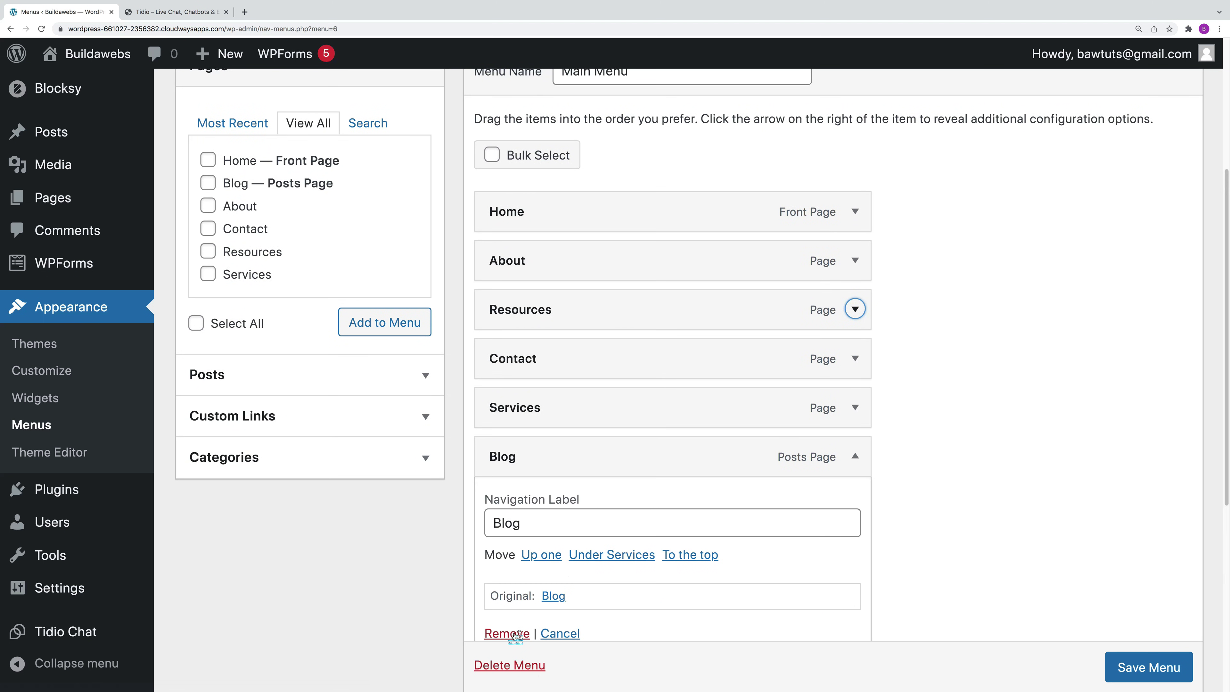
left_click(856, 457)
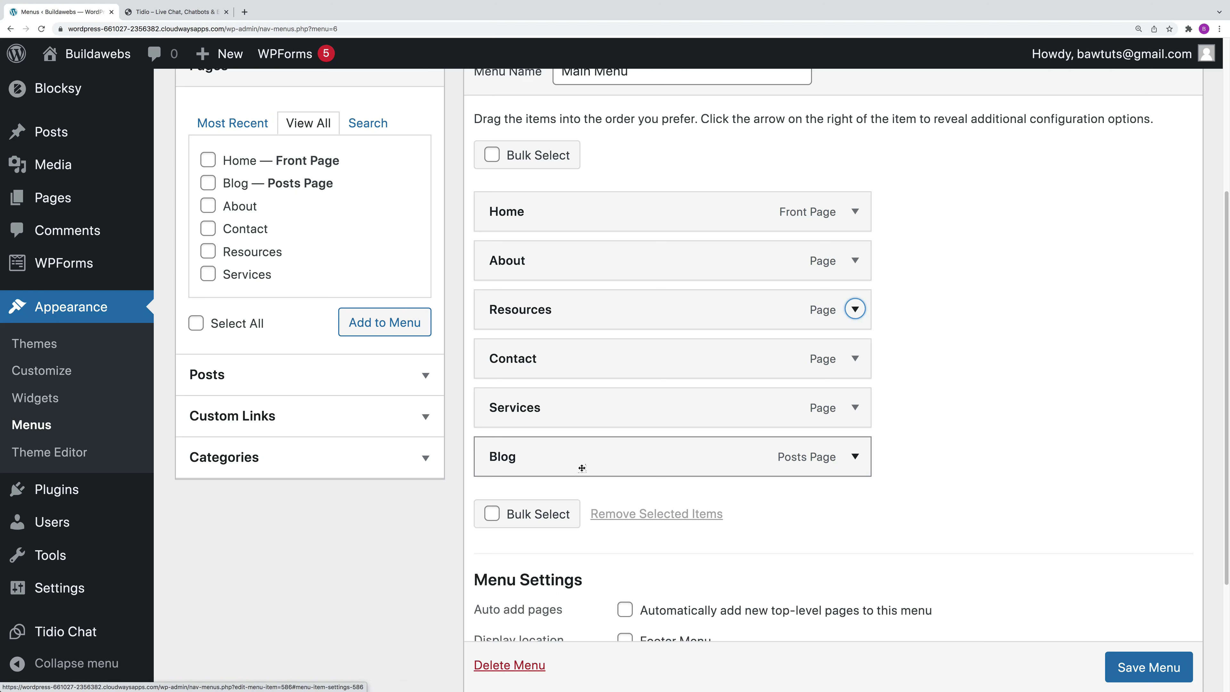
Step: Bulk-remove all six items from the Main Menu
left_click(492, 514)
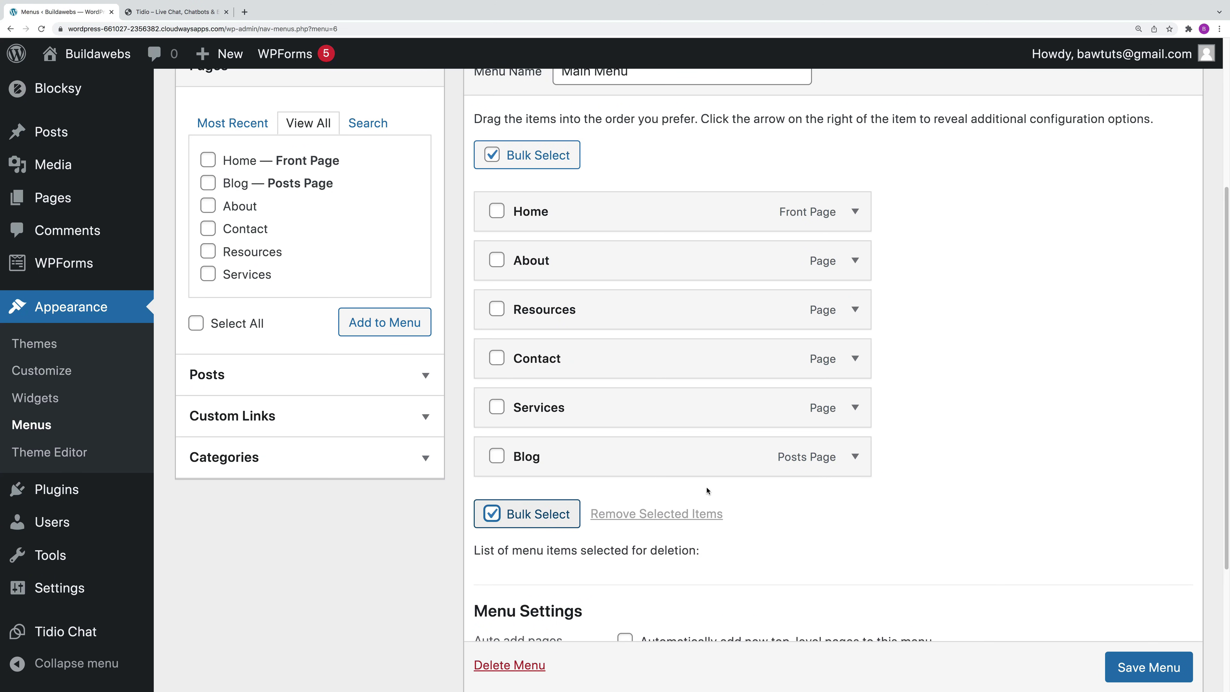
scroll(492, 485, "down", 2)
left_click(496, 136)
left_click(496, 186)
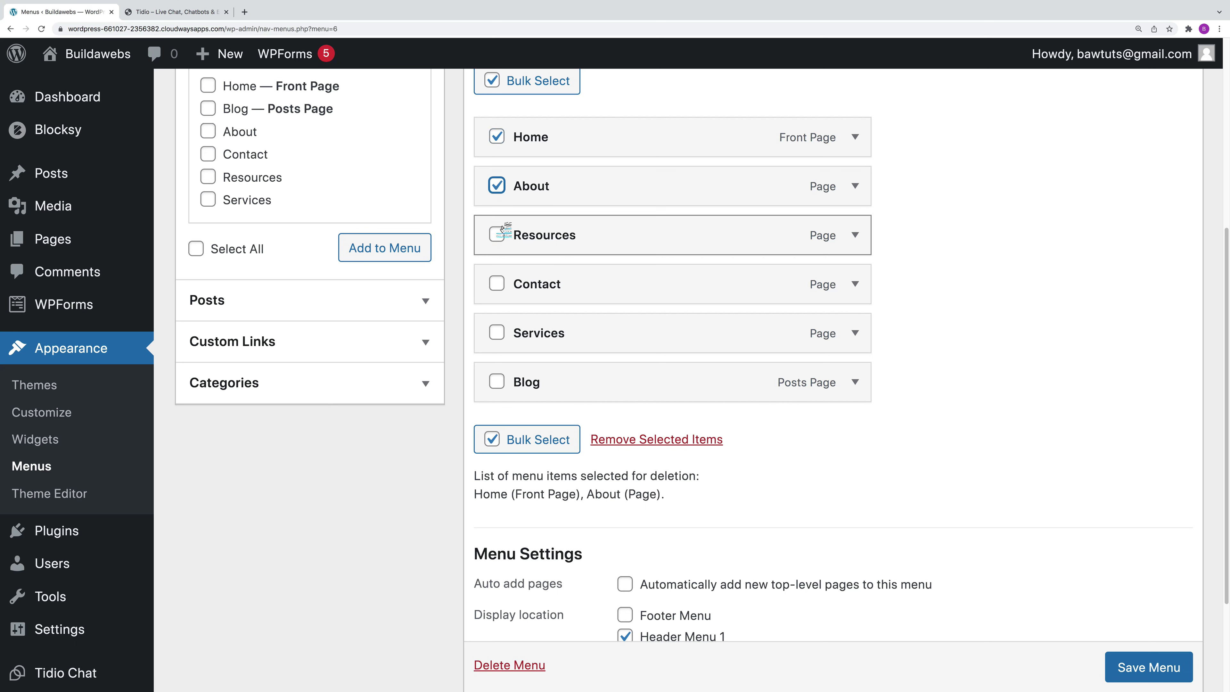
left_click(496, 234)
left_click(497, 284)
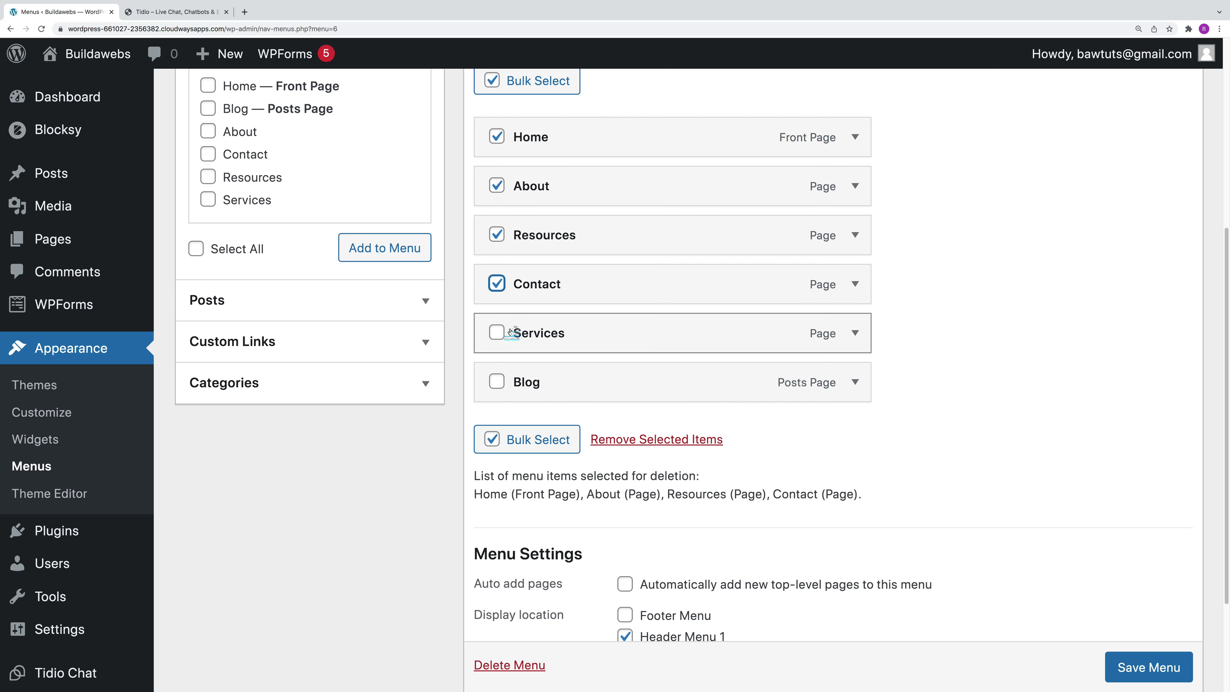
left_click(497, 332)
left_click(497, 381)
left_click(672, 439)
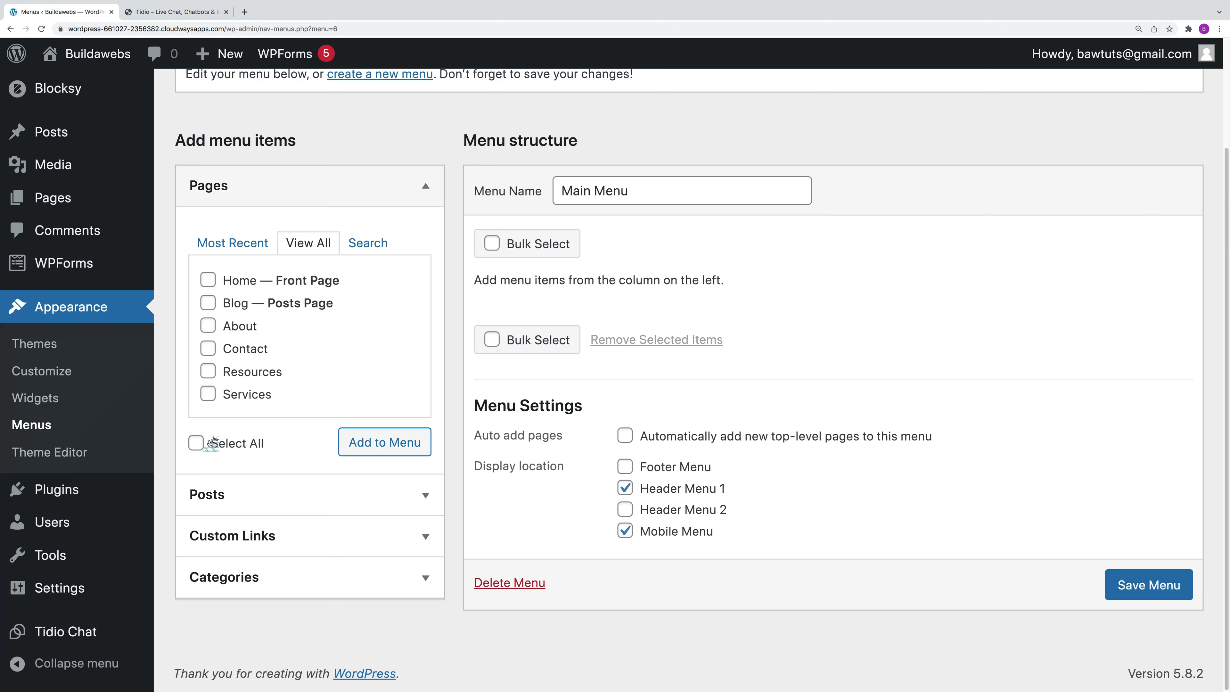
Step: Re-add all pages as Home, Blog, About, Contact, Resources, Services and save the menu
left_click(195, 443)
left_click(371, 447)
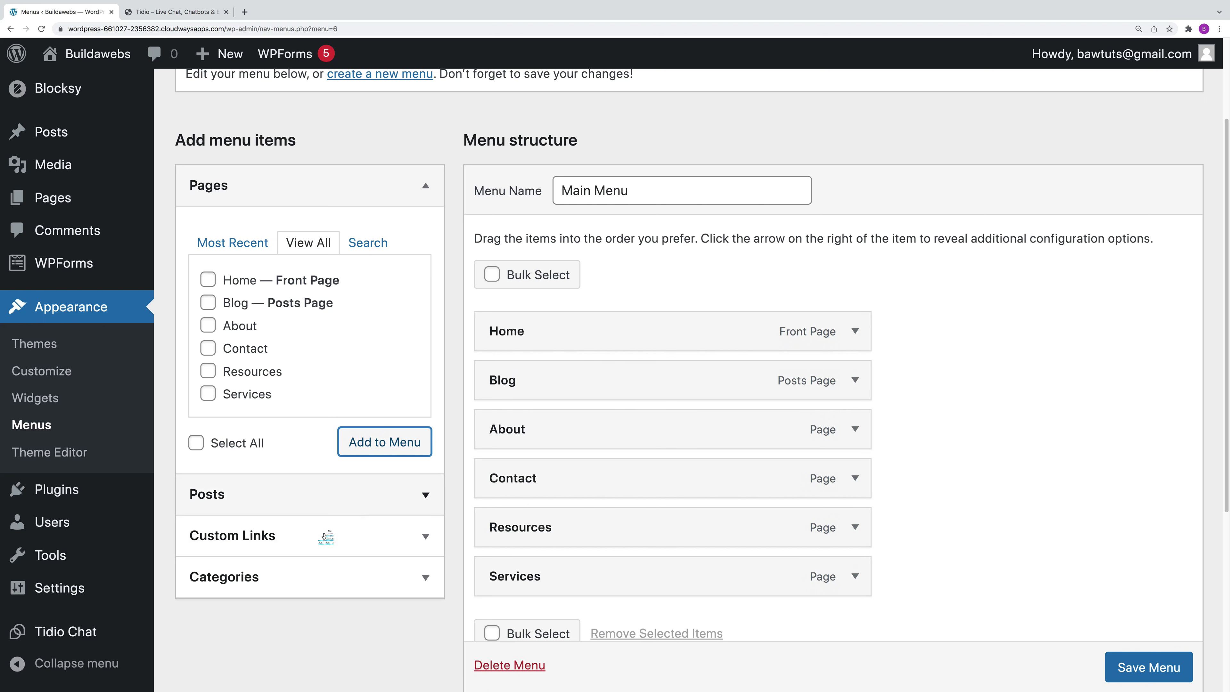
left_click(319, 537)
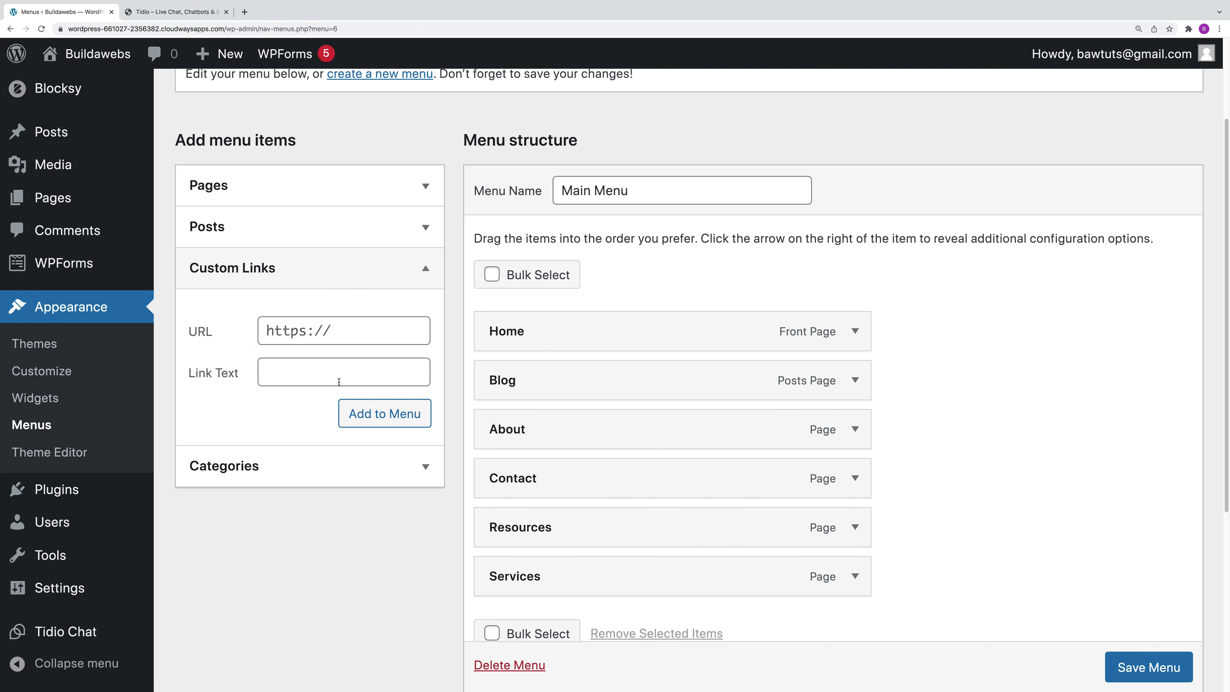
left_click(305, 270)
left_click(278, 321)
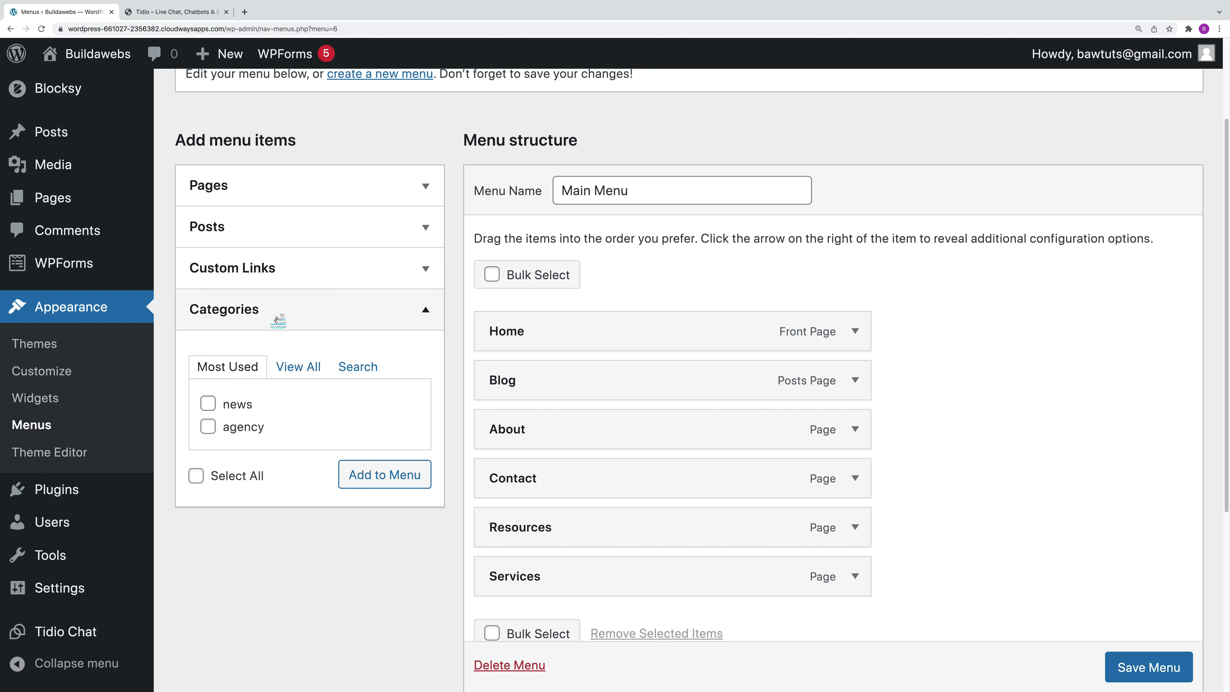
left_click(277, 321)
left_click(278, 320)
left_click(293, 314)
scroll(872, 534, "down", 2)
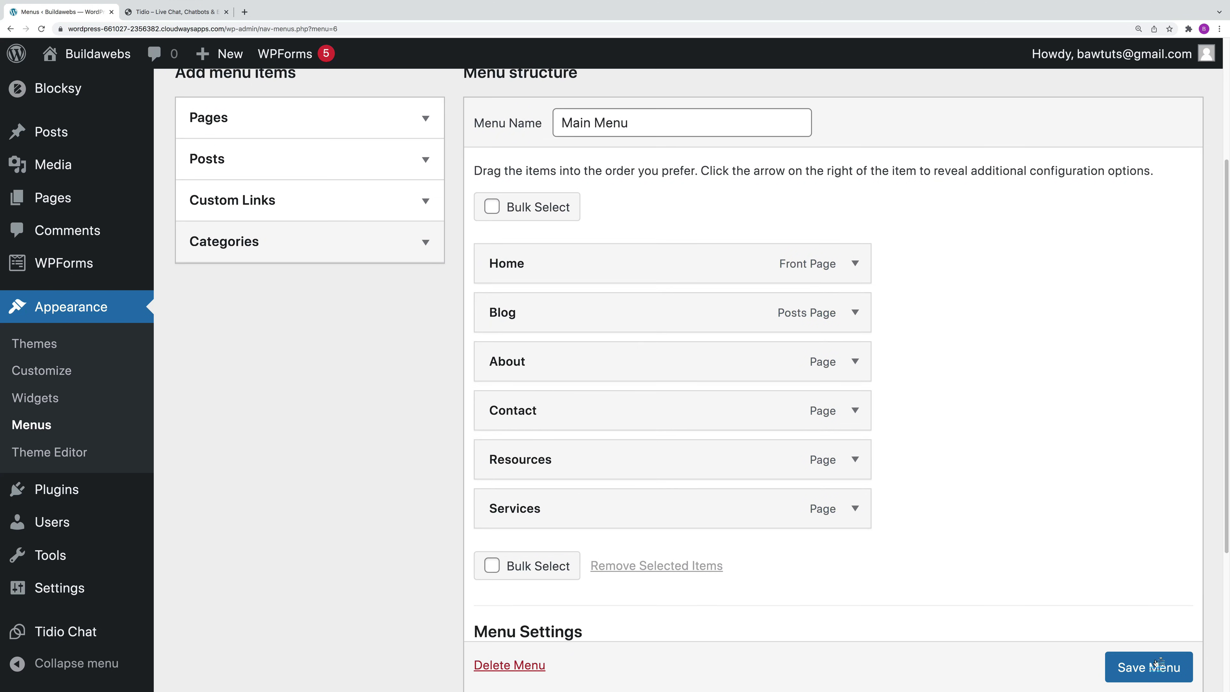
scroll(1046, 522, "down", 5)
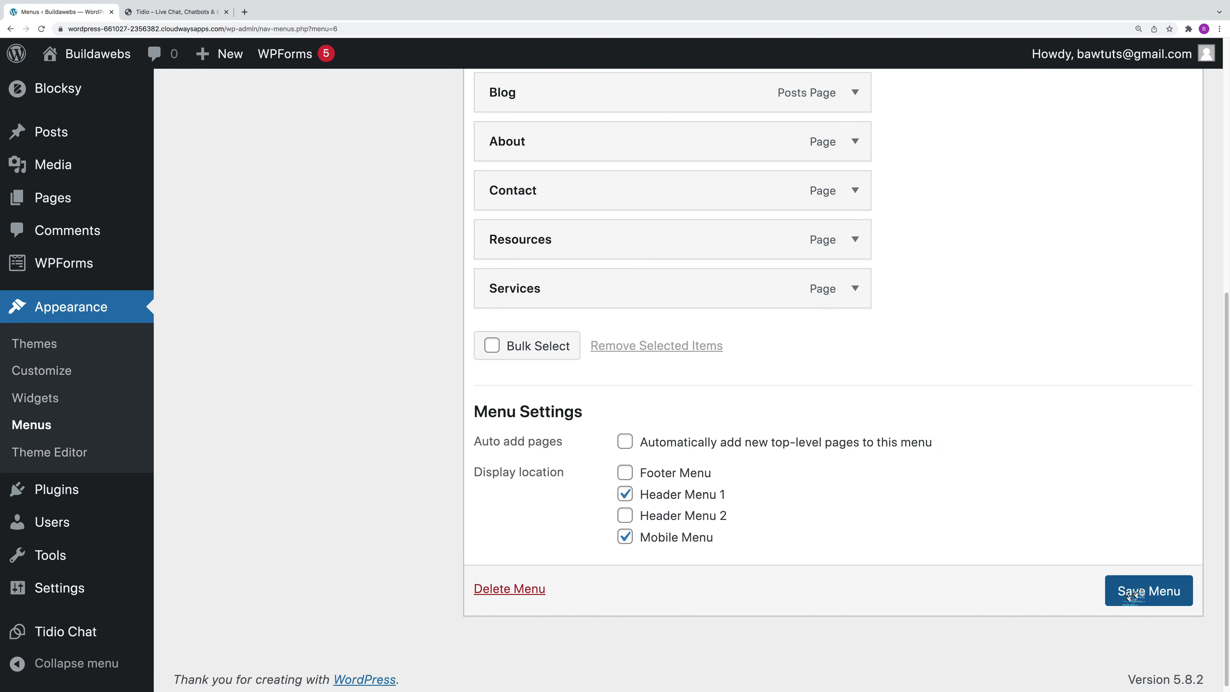
left_click(1139, 592)
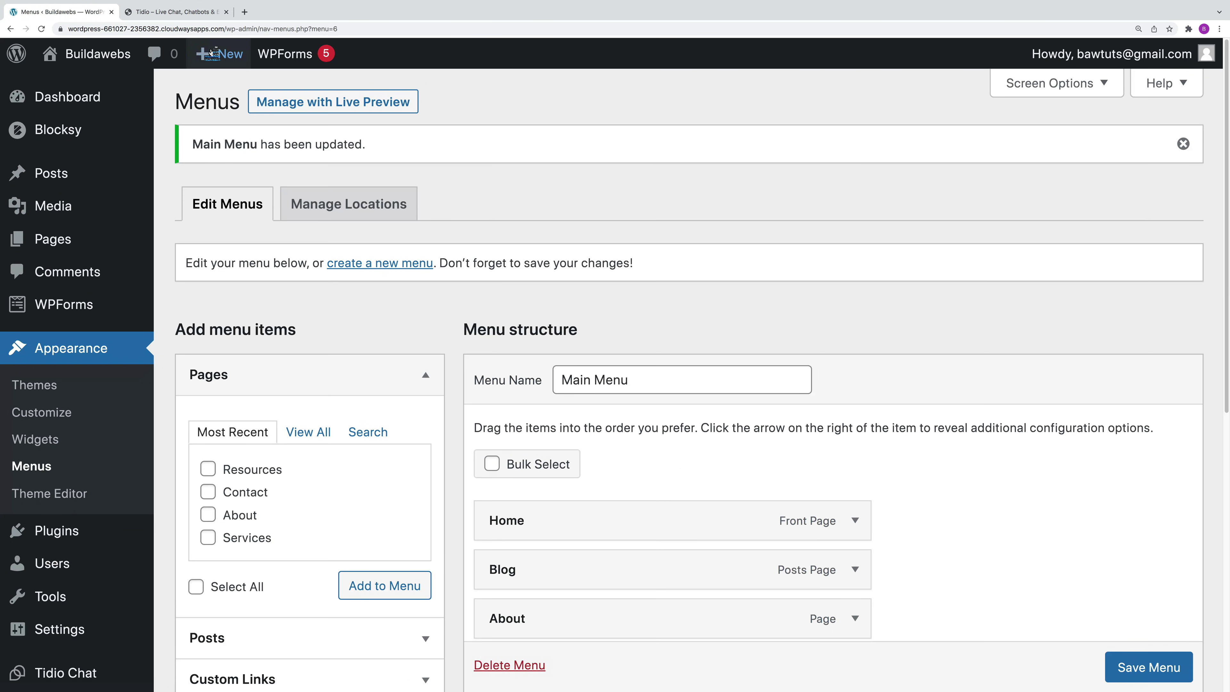
right_click(99, 54)
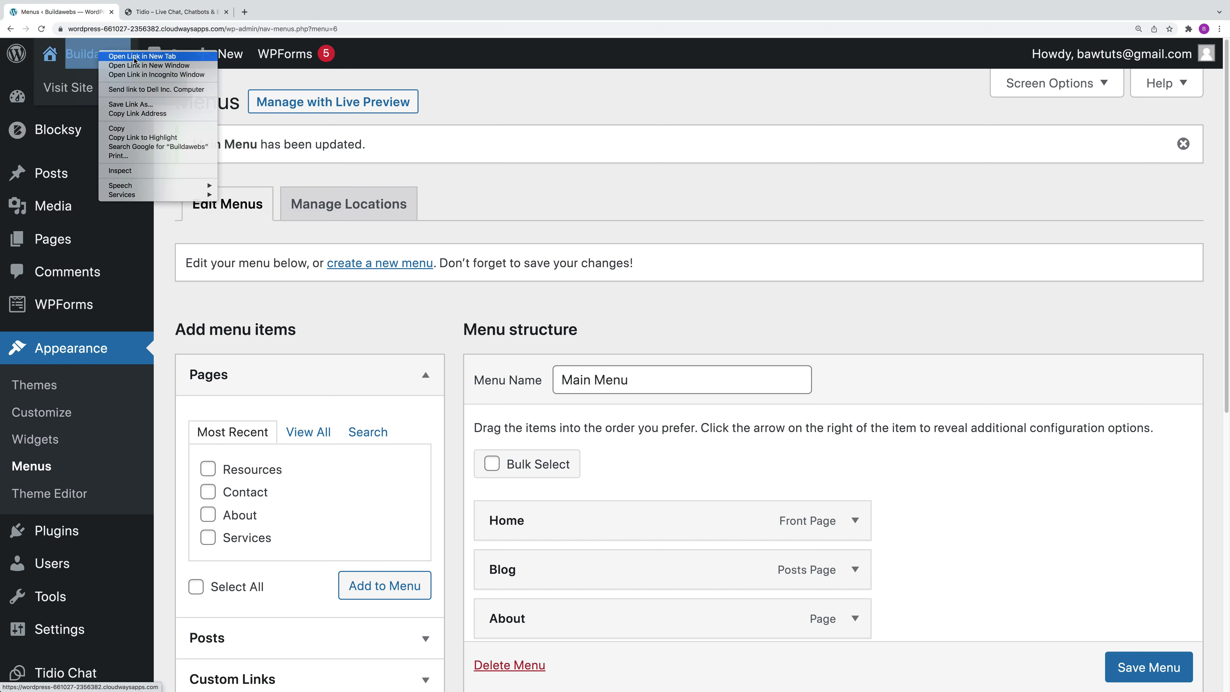
left_click(136, 60)
left_click(164, 13)
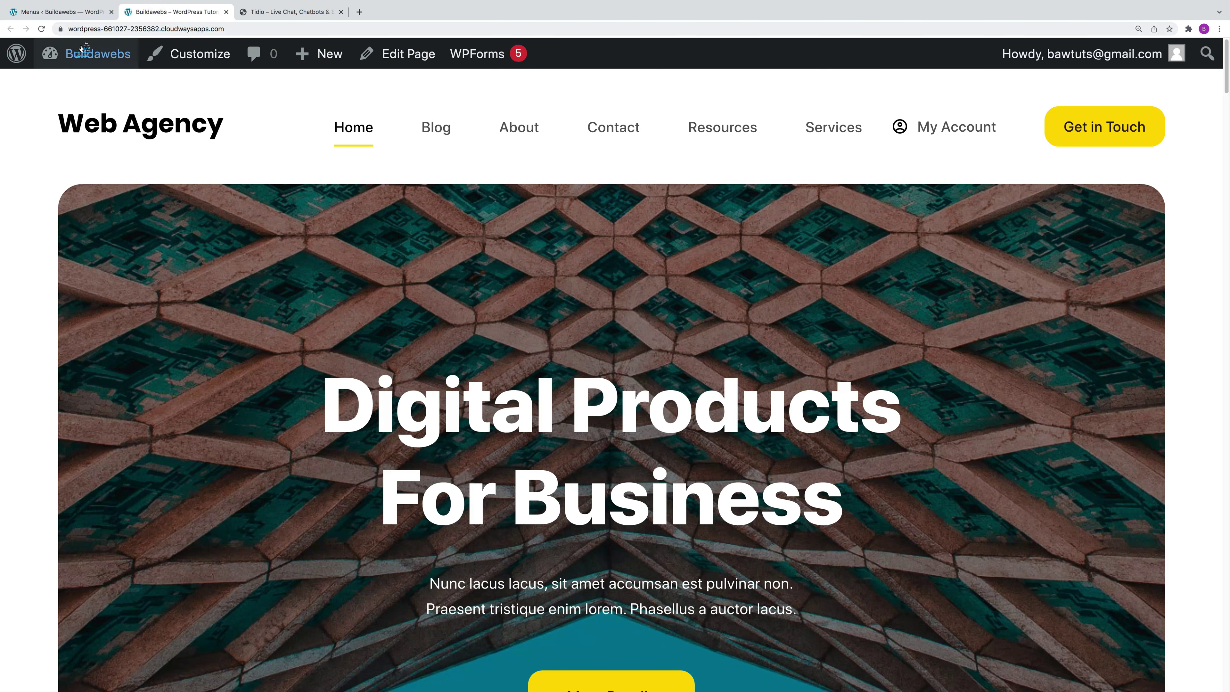
left_click(722, 127)
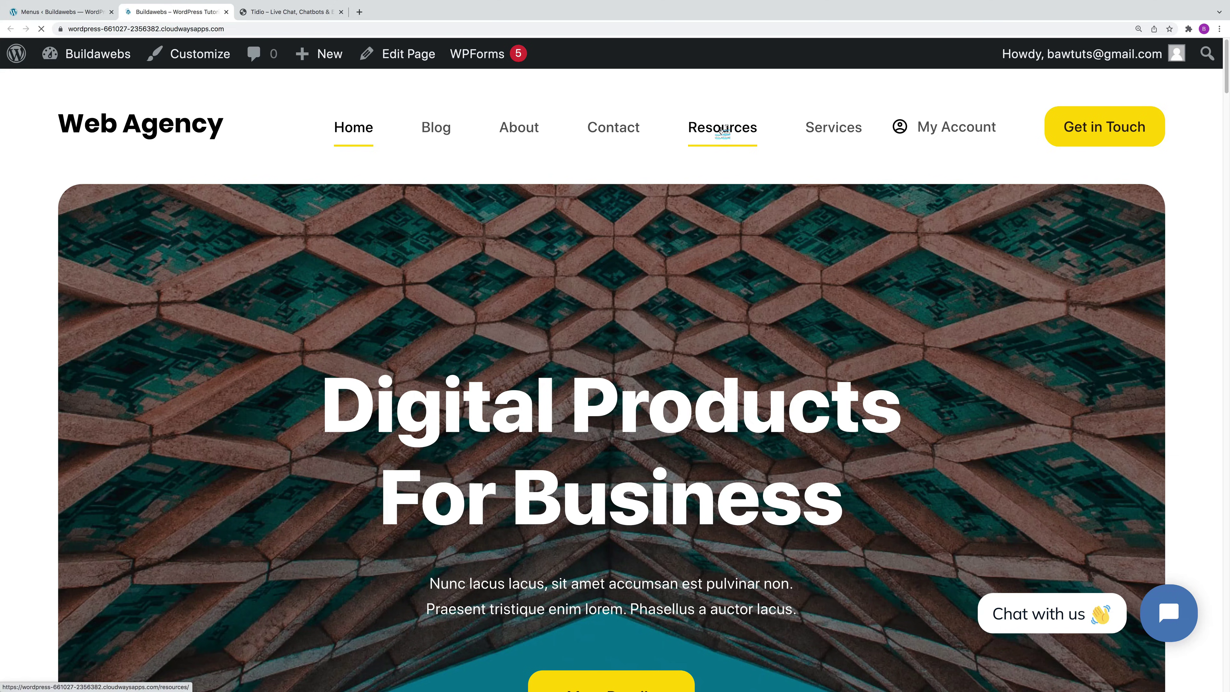
scroll(721, 261, "down", 2)
scroll(721, 260, "down", 20)
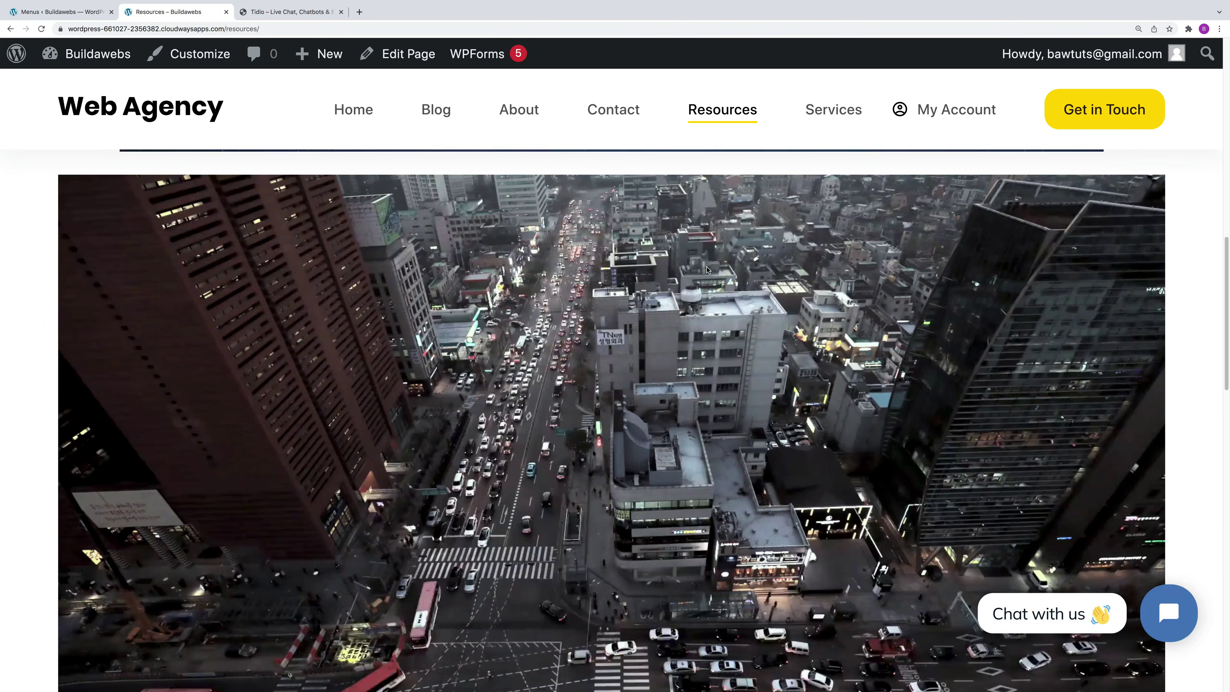
scroll(653, 299, "up", 10)
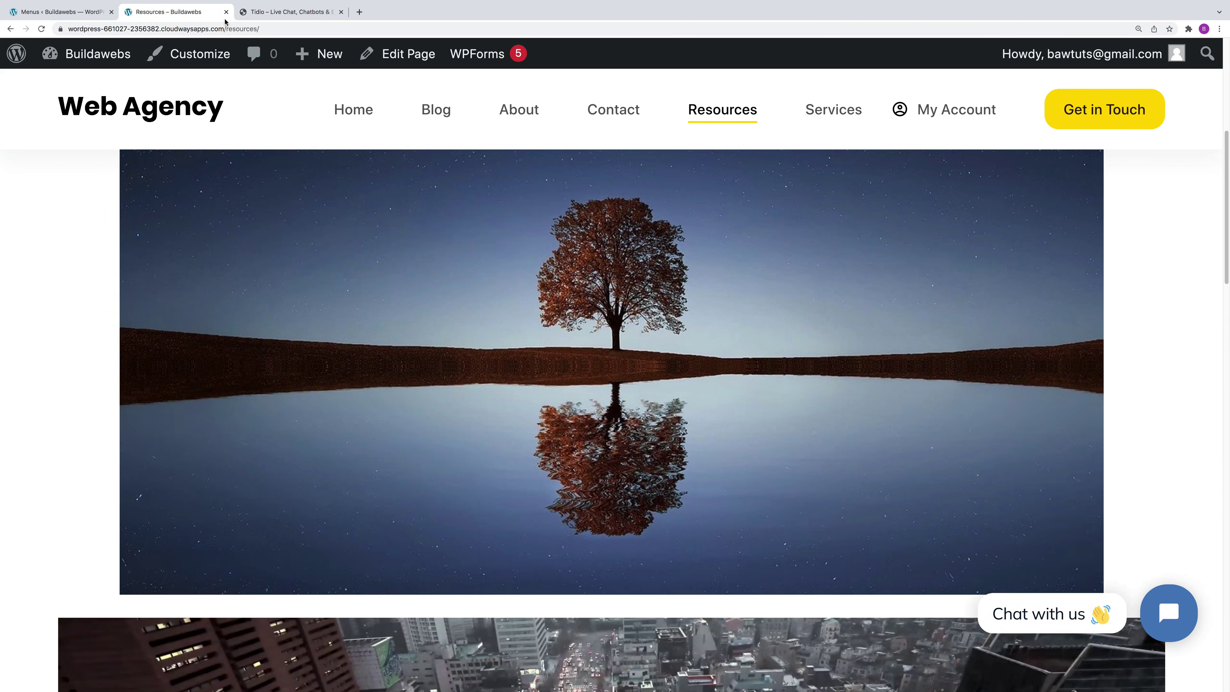
left_click(58, 12)
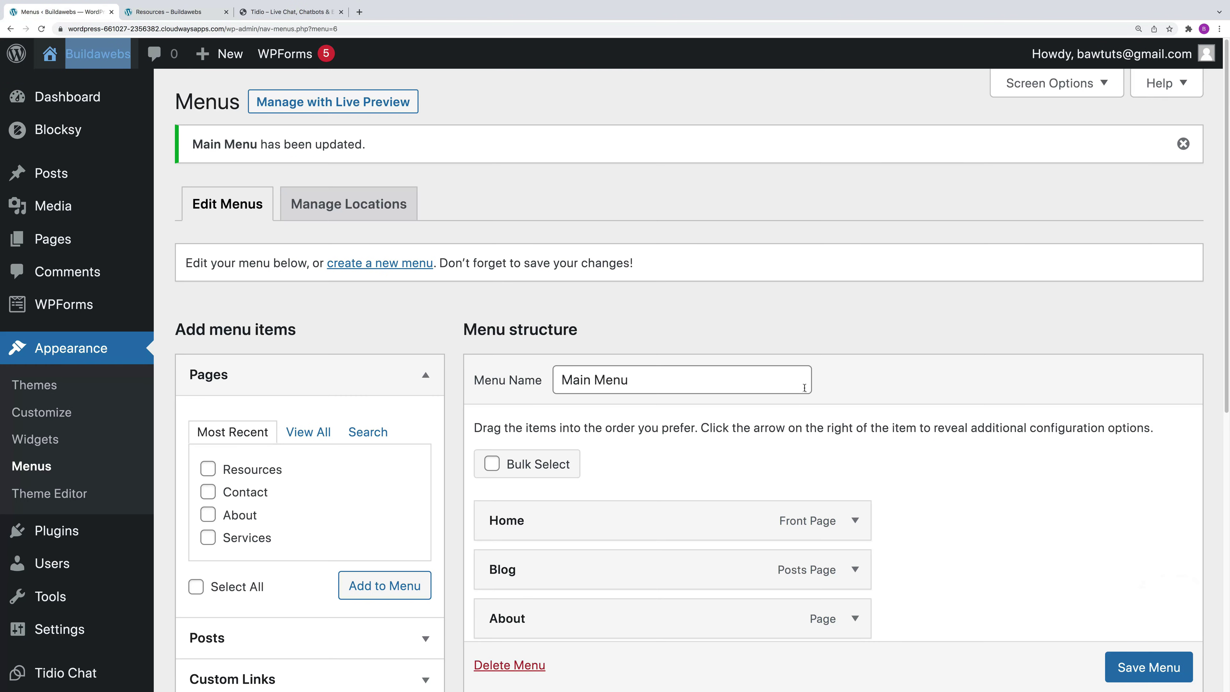
scroll(804, 387, "down", 2)
scroll(804, 387, "up", 2)
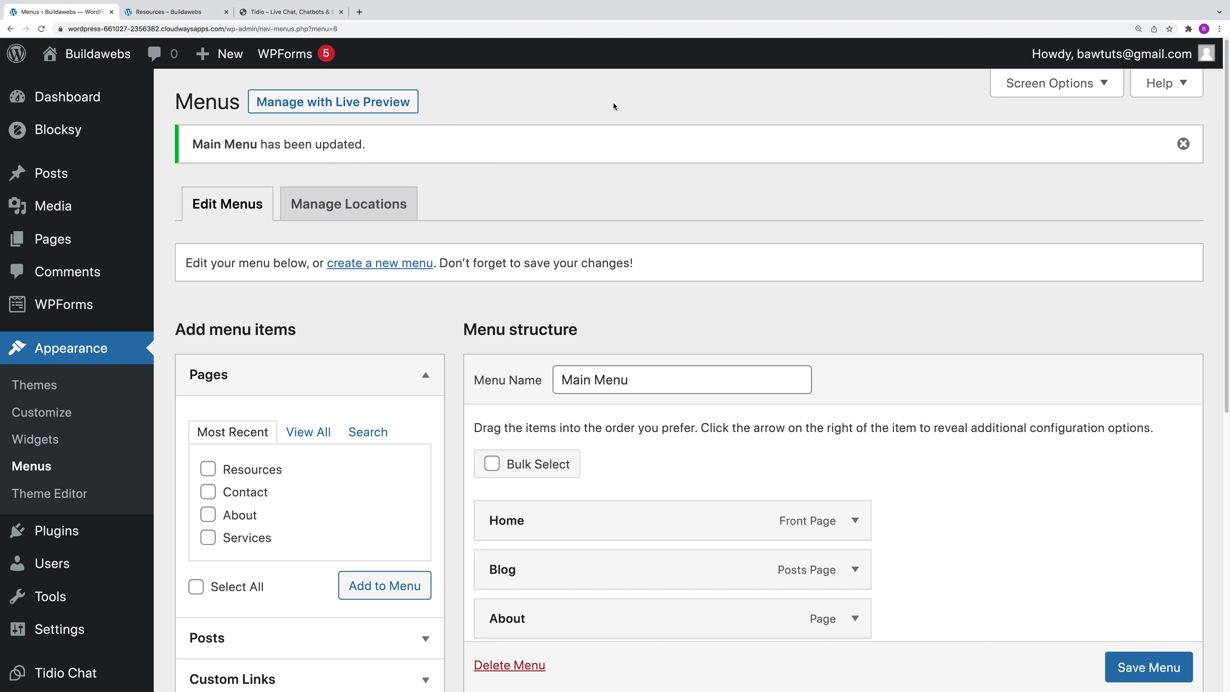
Step: Return to the dashboard and browse the admin menu toward the Posts list
left_click(83, 98)
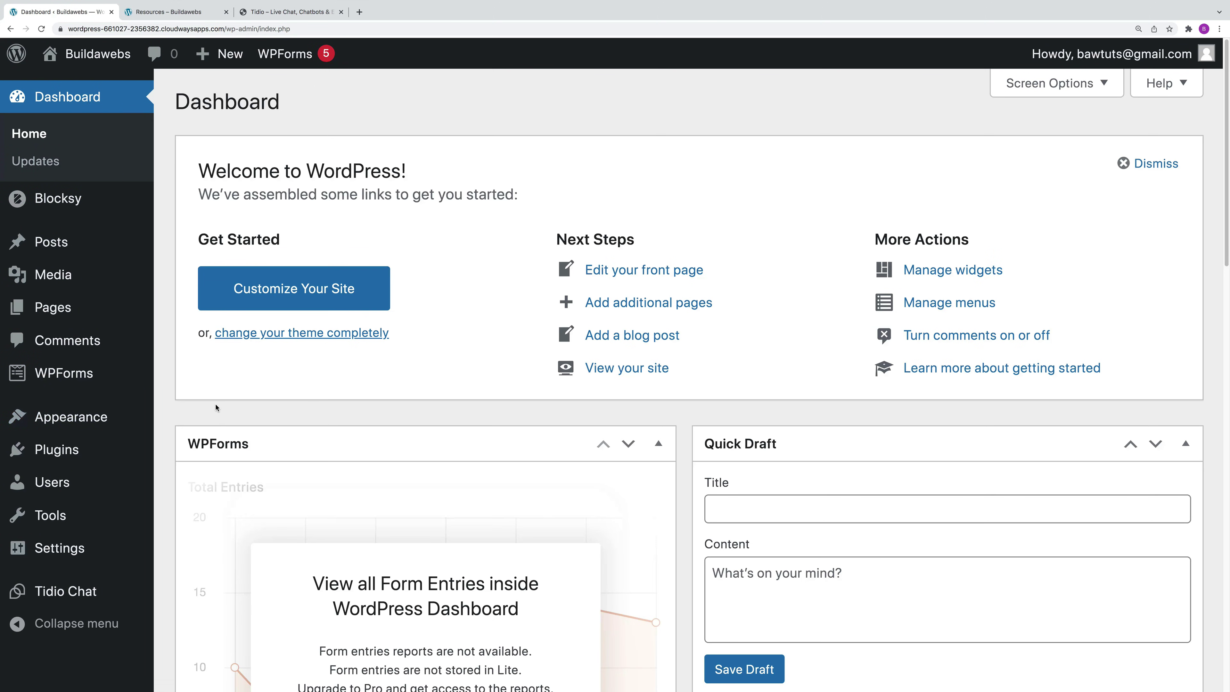
mouse_move(78, 244)
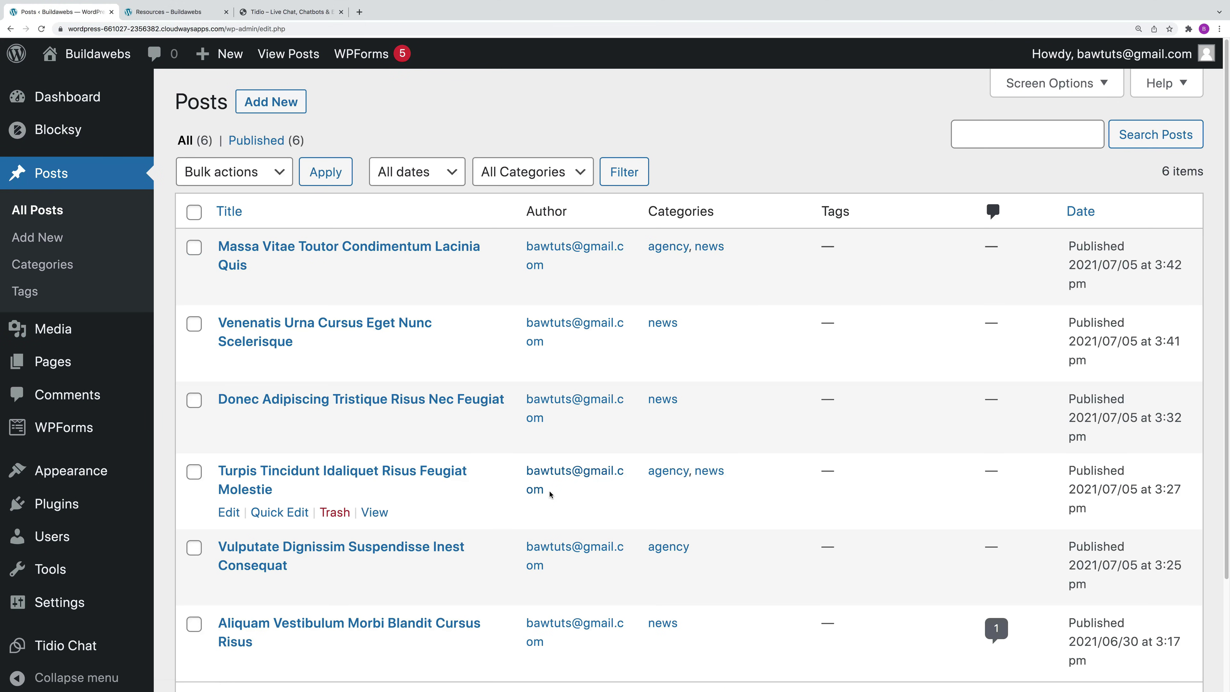
scroll(538, 500, "down", 2)
scroll(538, 504, "down", 2)
scroll(536, 505, "up", 3)
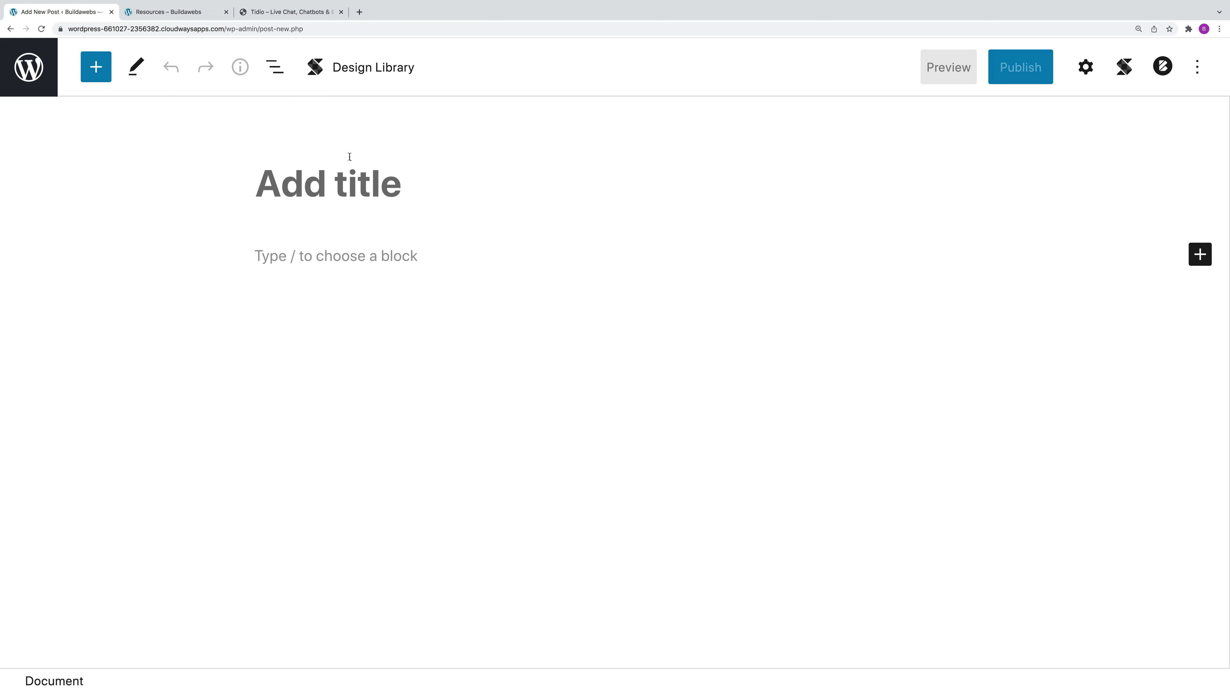
Step: Title the post 'New Post' and add an 'Example Text' paragraph
left_click(359, 186)
type("New ")
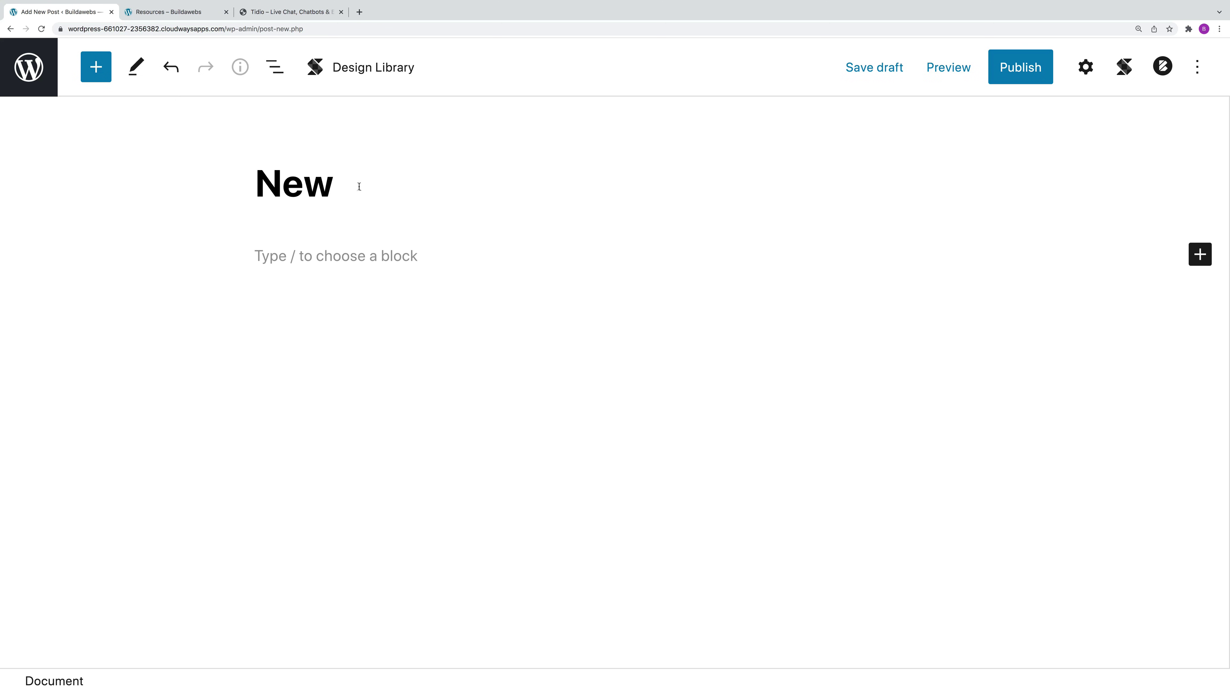
type("Post")
key("Return")
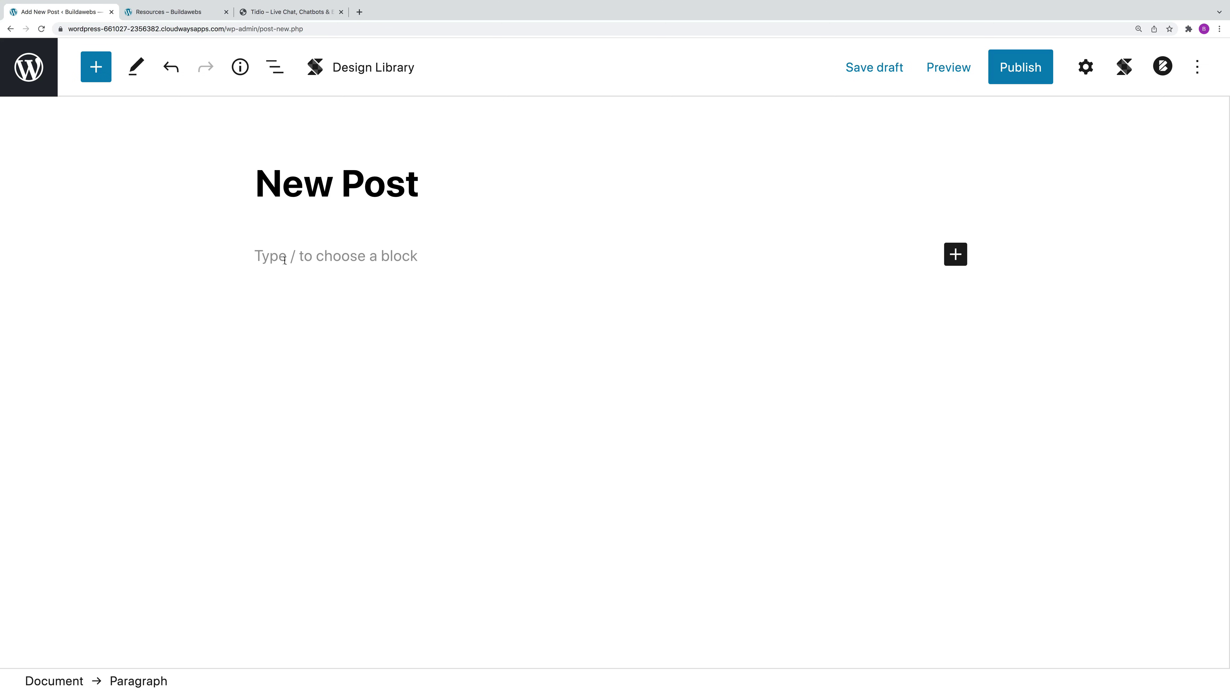
type("Example Text")
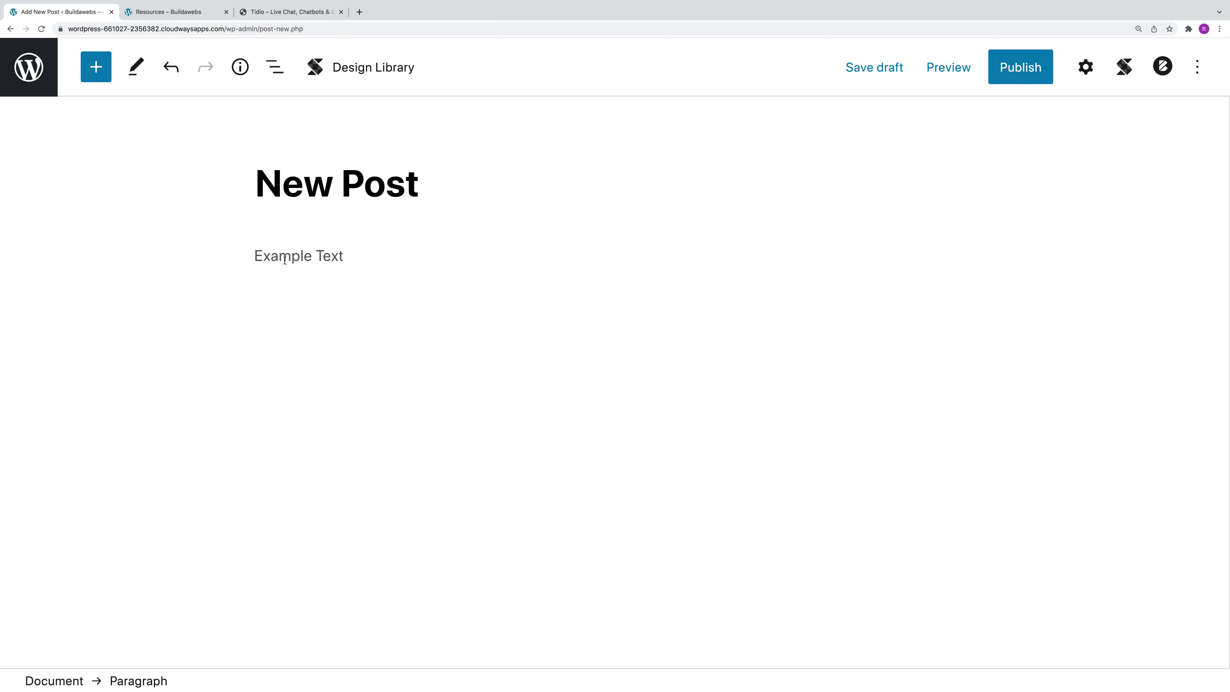
key("Return")
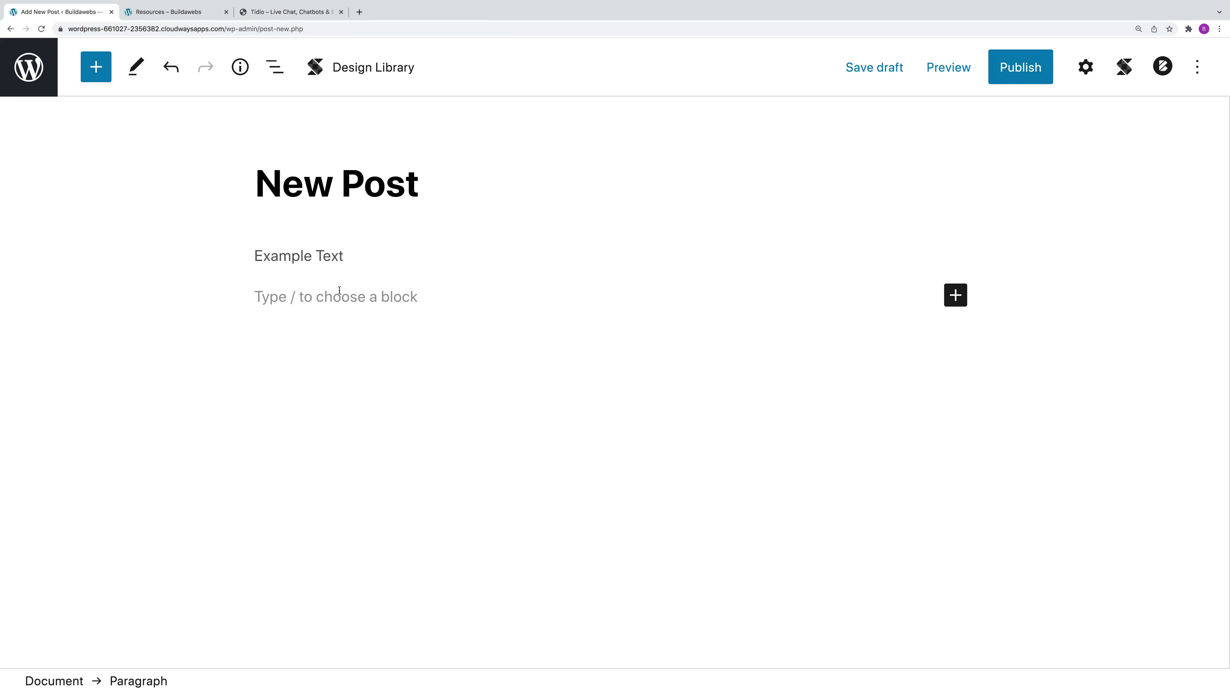
Step: Add a Heading block reading 'Example Heading'
left_click(951, 301)
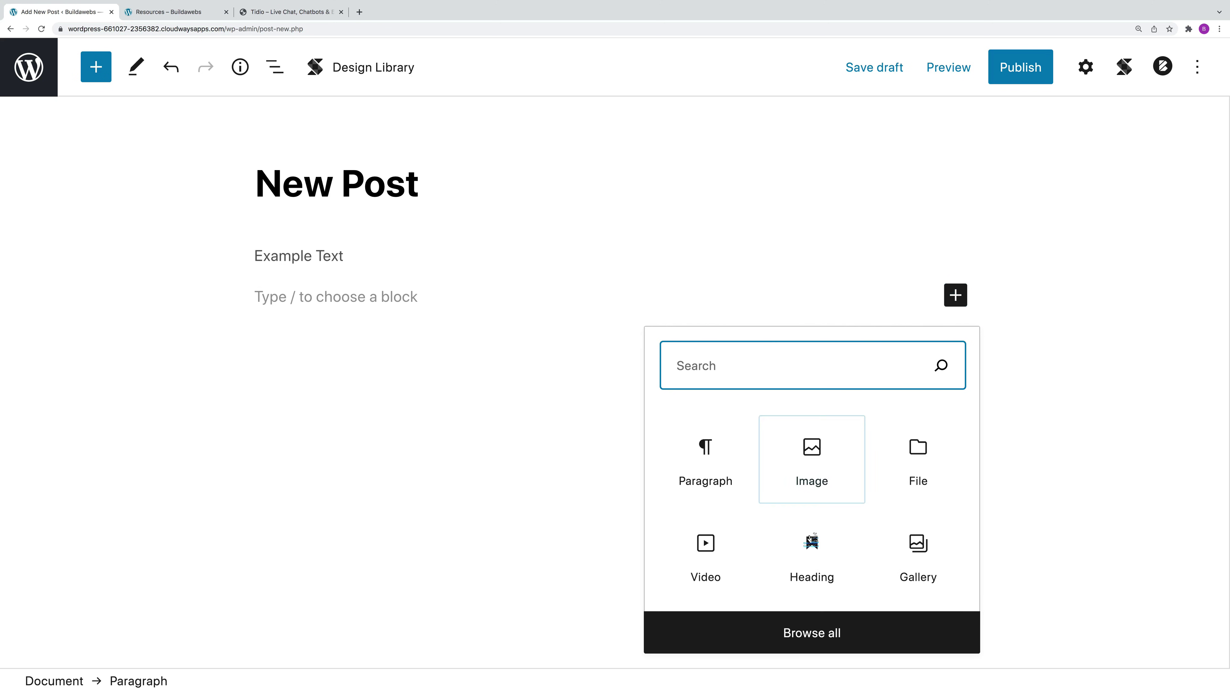
left_click(815, 557)
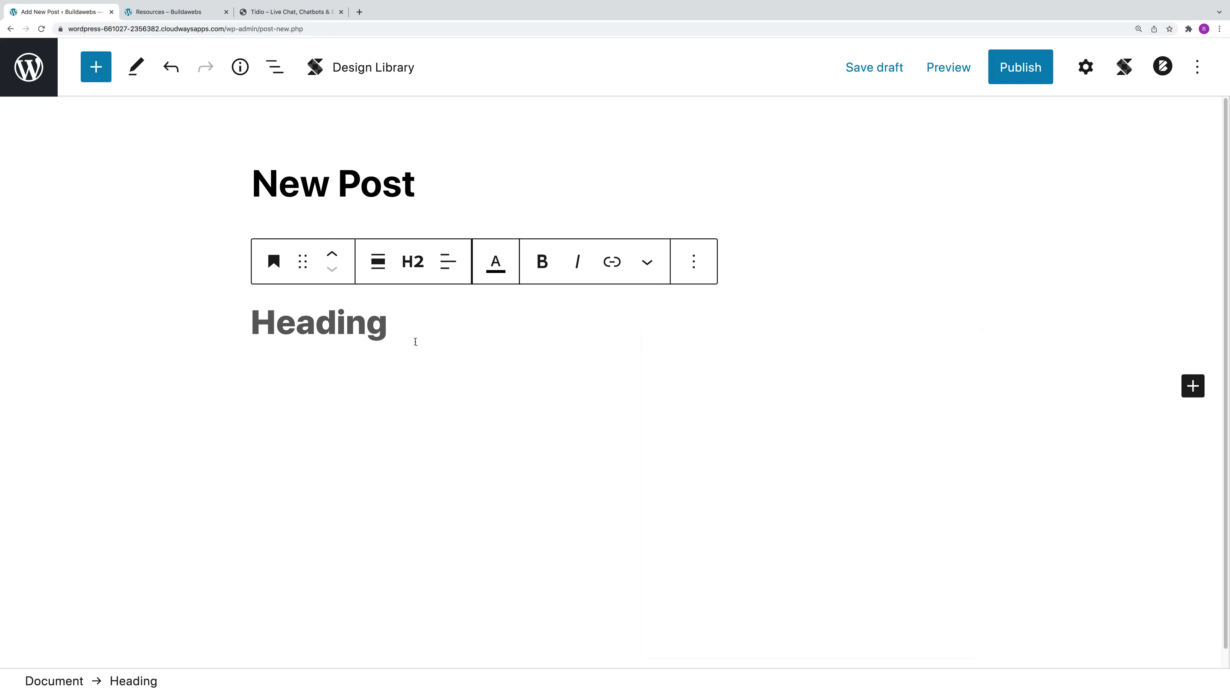
type("Ex")
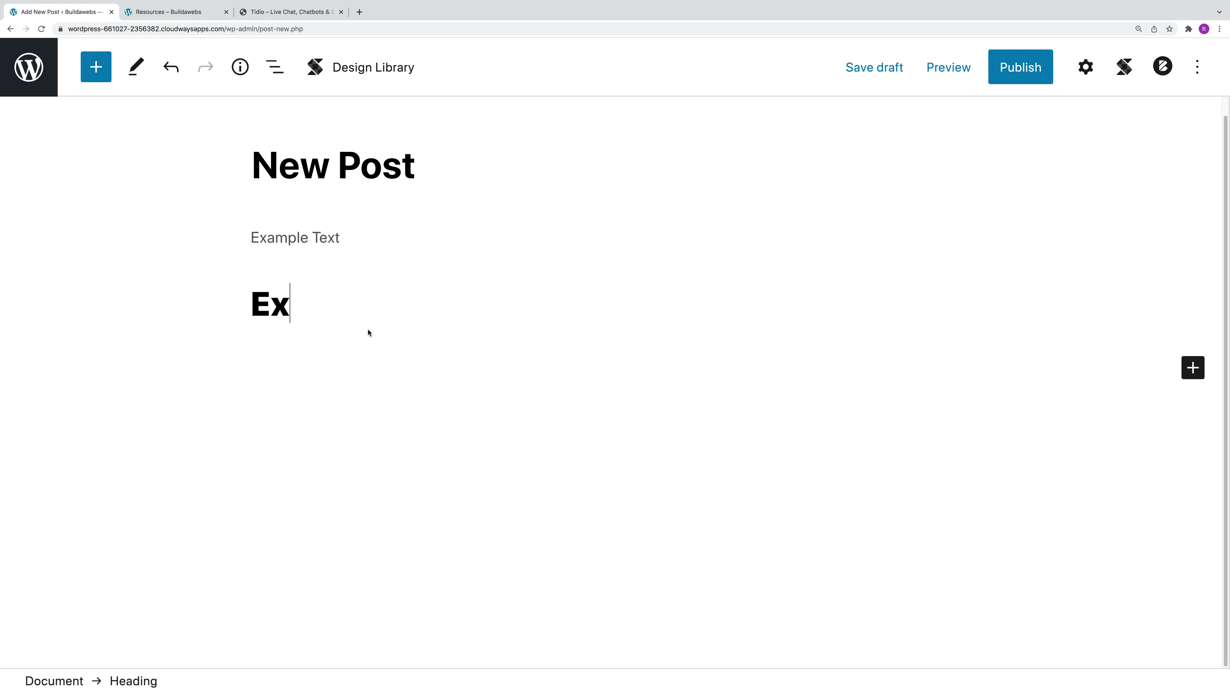
type("ample Heading")
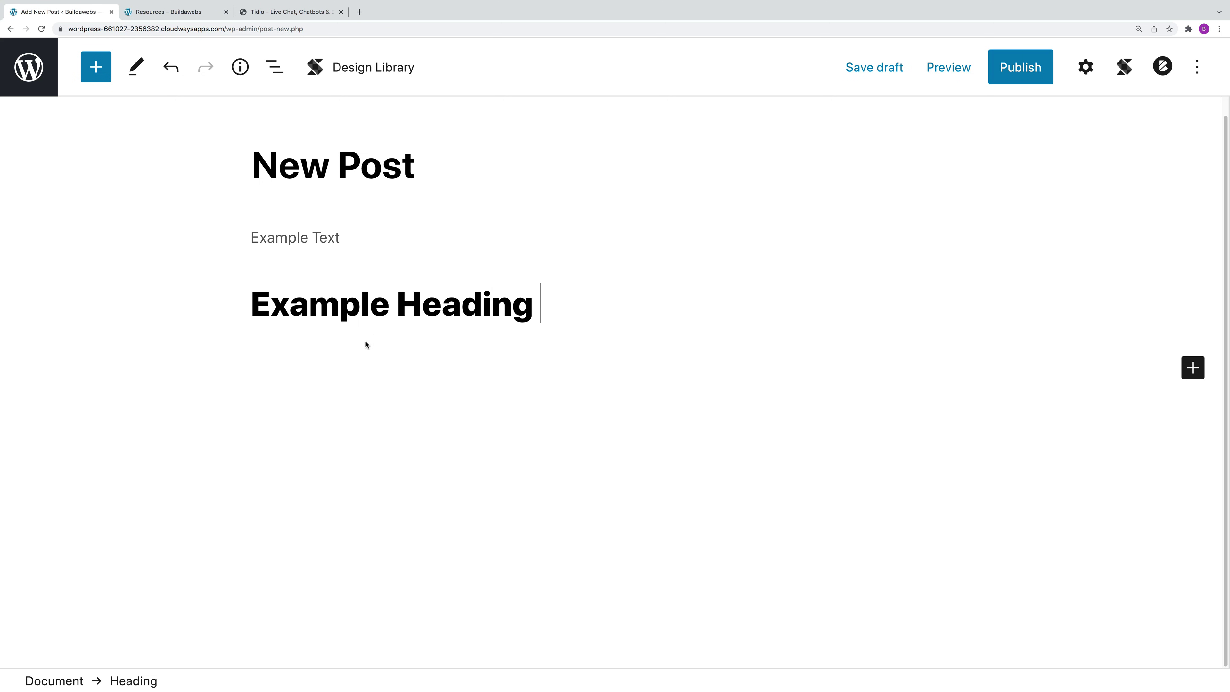
key("Return")
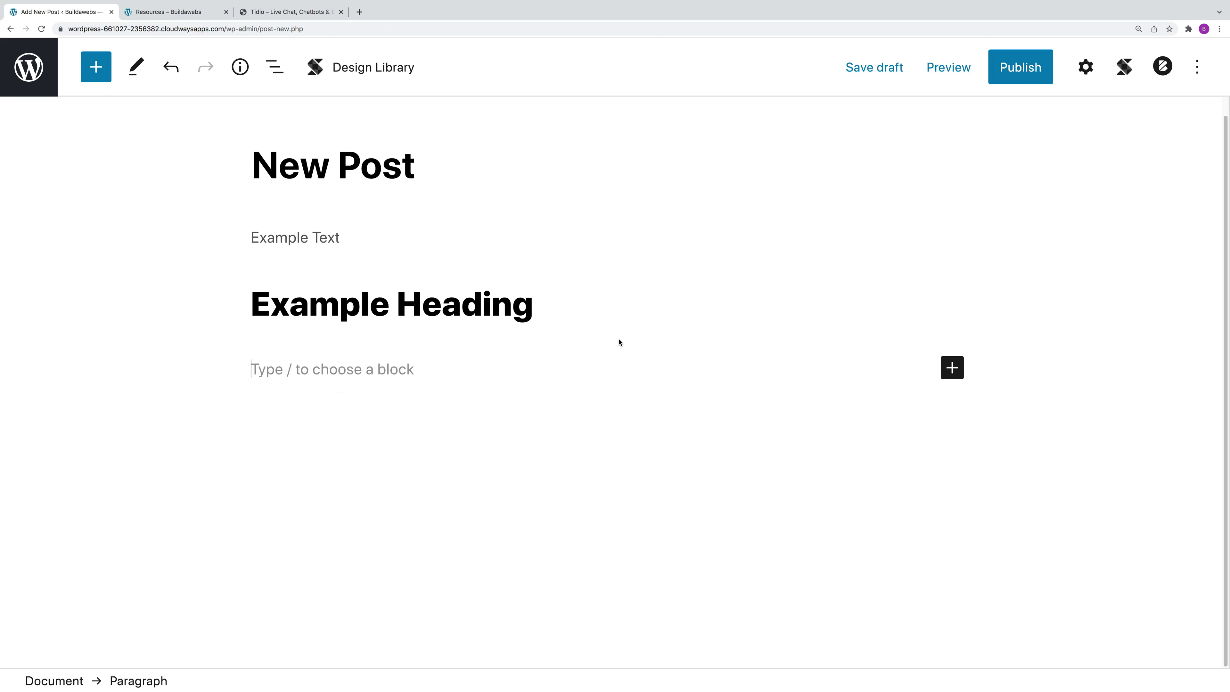
Step: Insert the starry tree reflection image from the Media Library as an Image block
left_click(952, 369)
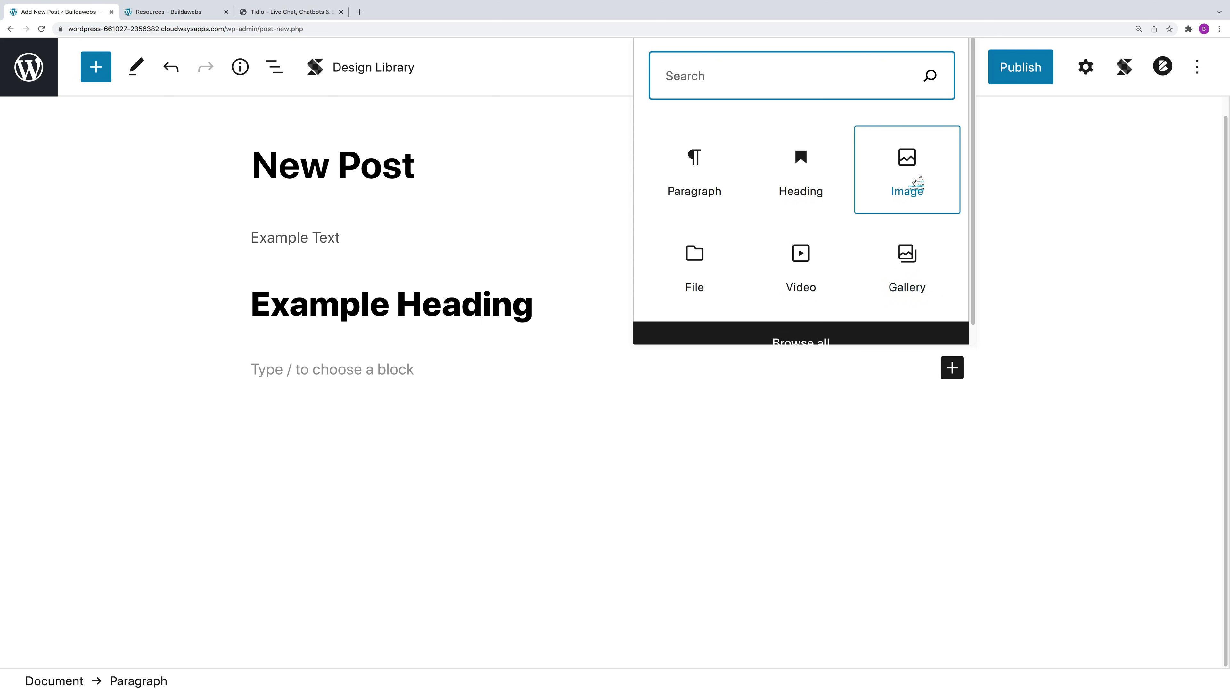
left_click(915, 181)
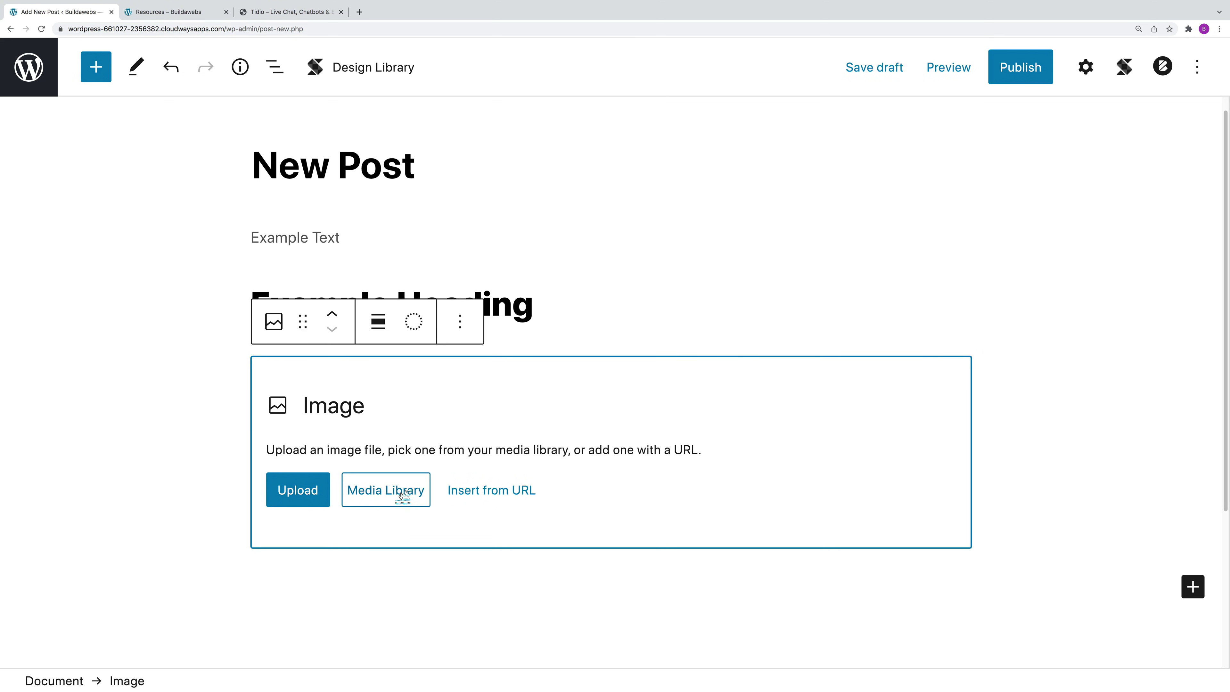
left_click(402, 494)
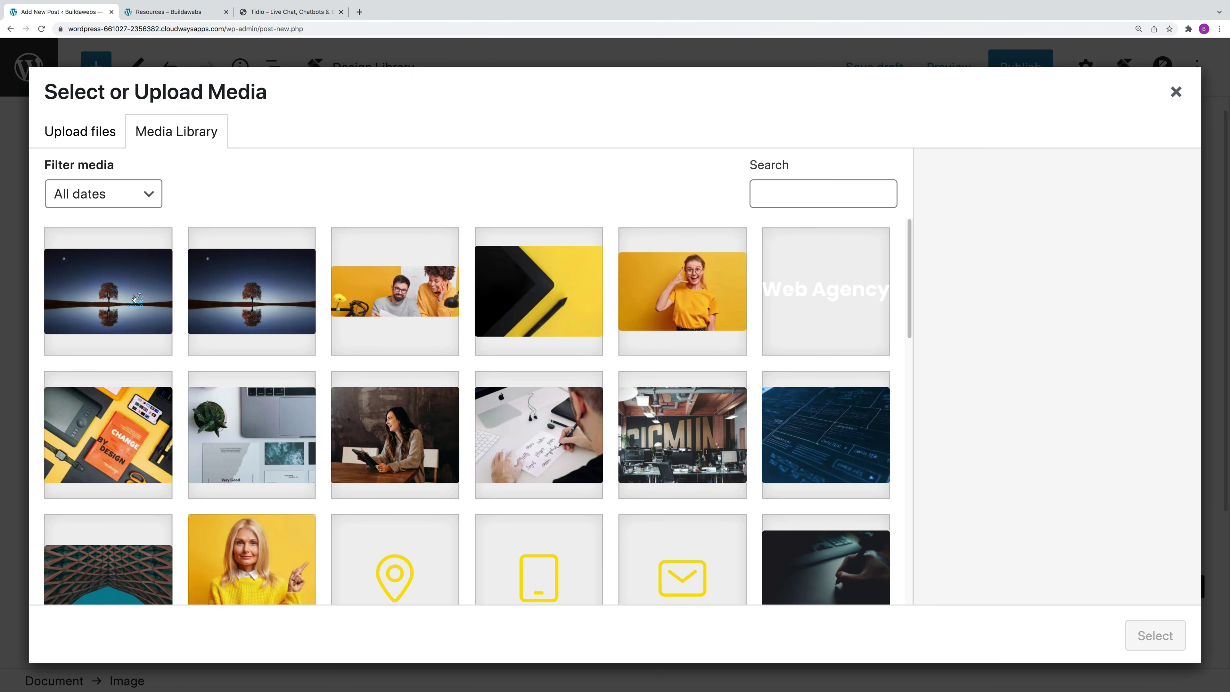
left_click(135, 299)
left_click(1152, 647)
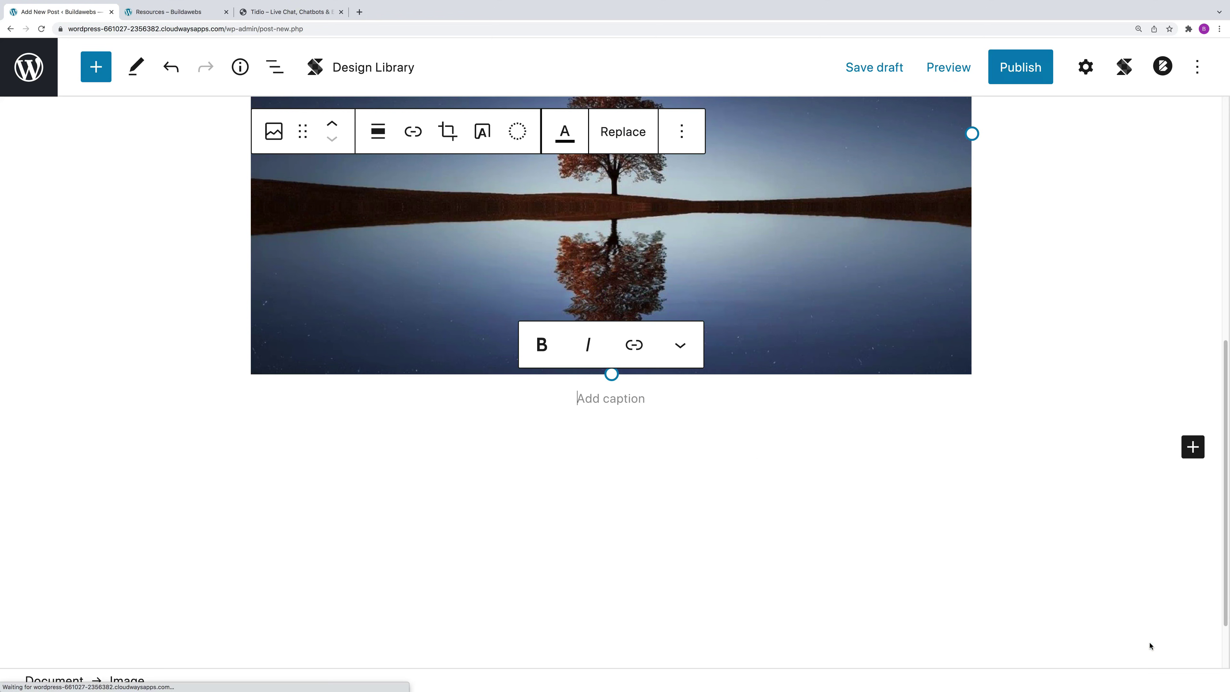
left_click(664, 442)
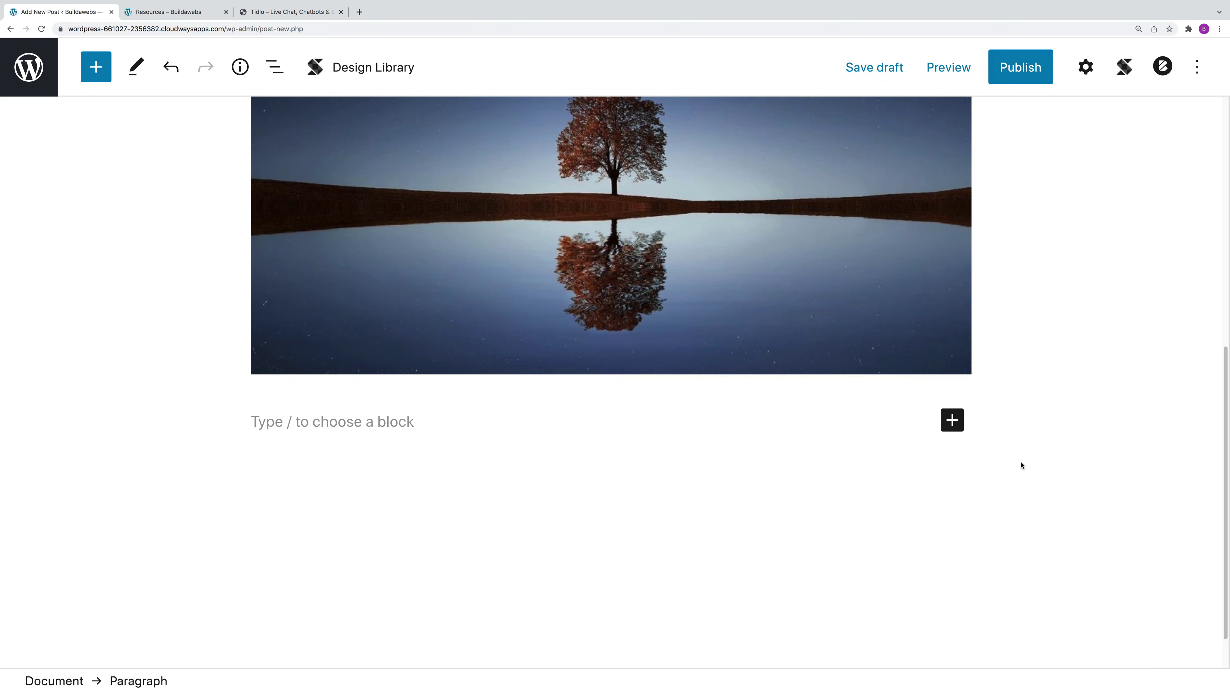
Step: Add a Video block with Seoul-21985.mp4 from the Media Library below the image
left_click(952, 420)
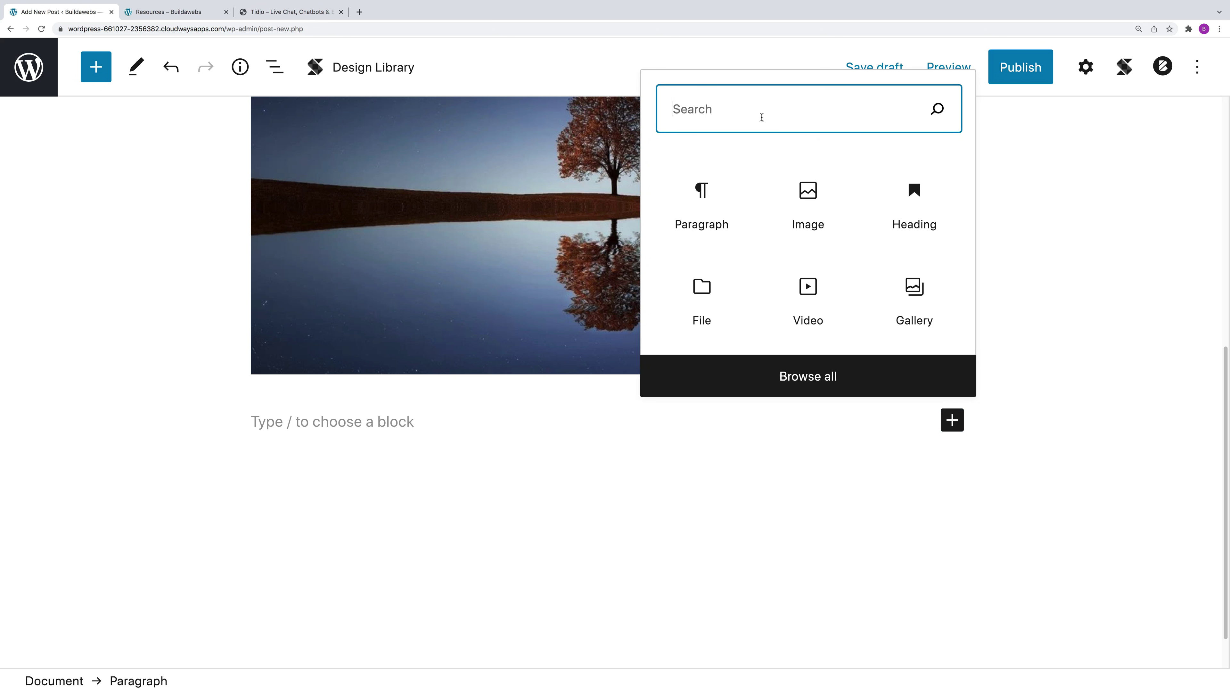
type("vid")
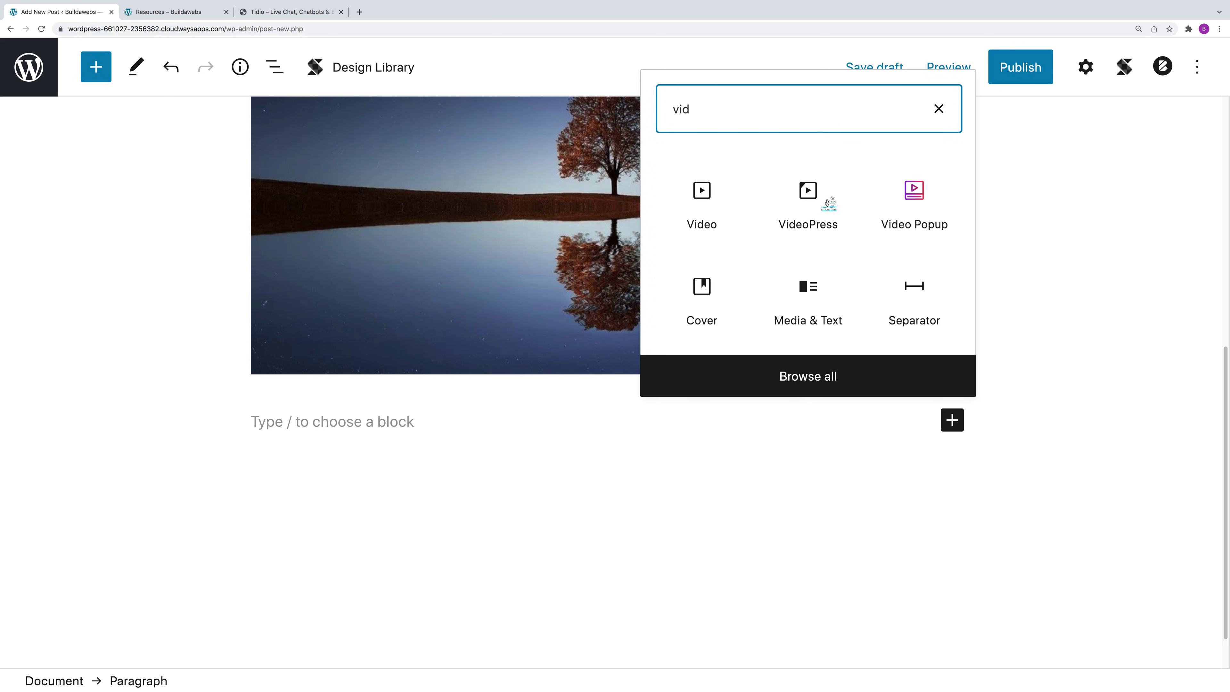
left_click(683, 195)
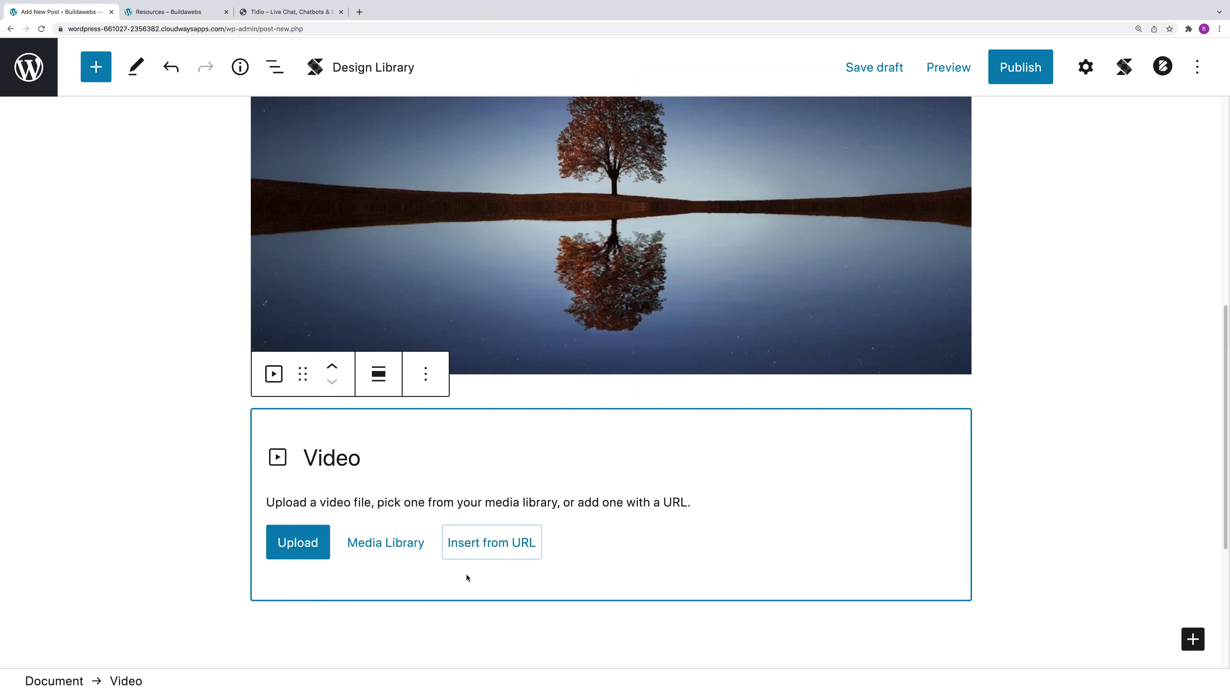
left_click(393, 545)
left_click(109, 269)
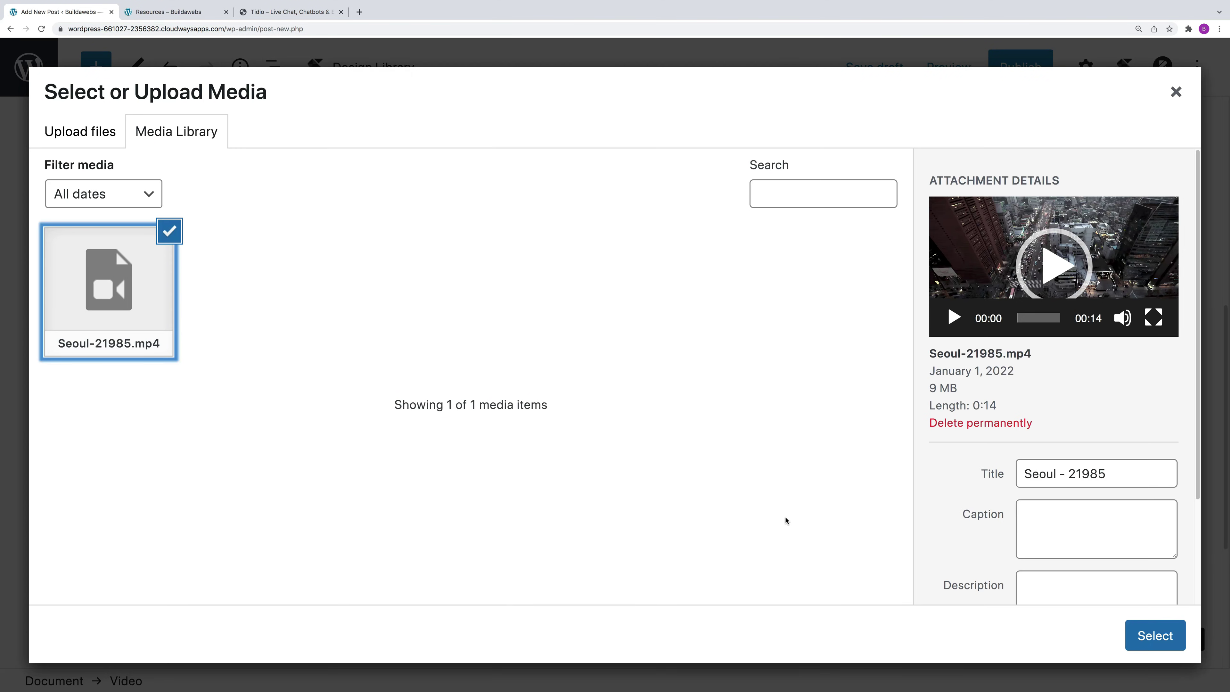
left_click(1167, 645)
scroll(844, 551, "down", 2)
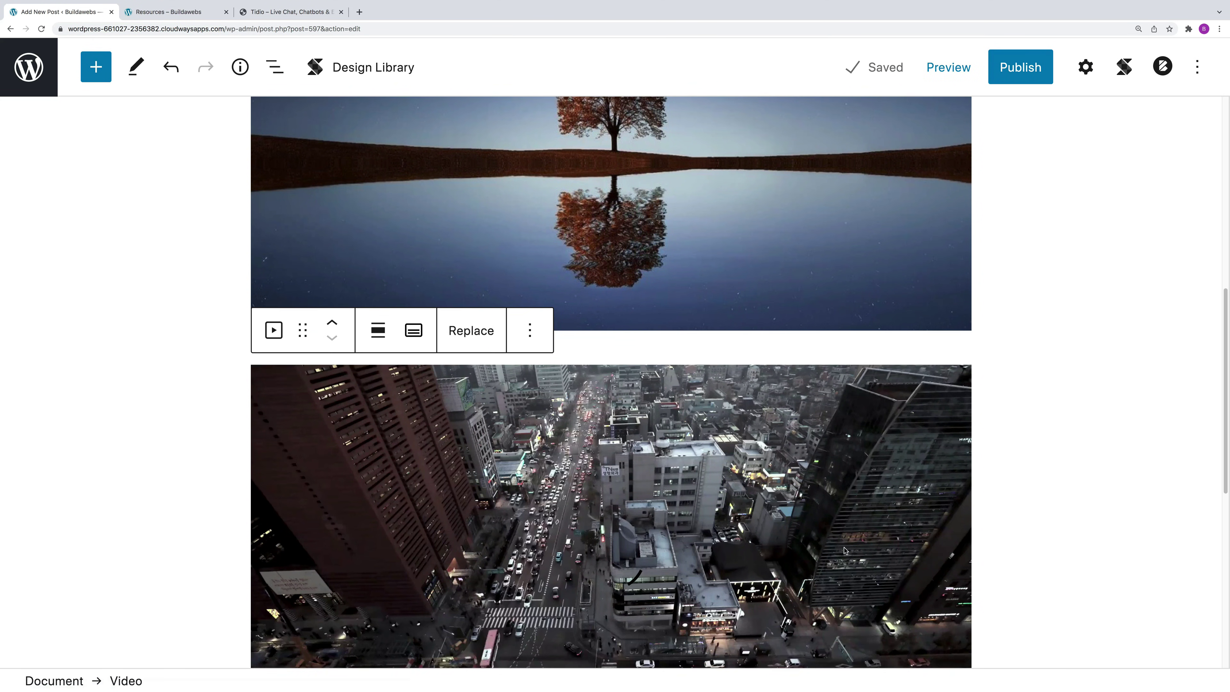
scroll(844, 550, "down", 7)
left_click(588, 438)
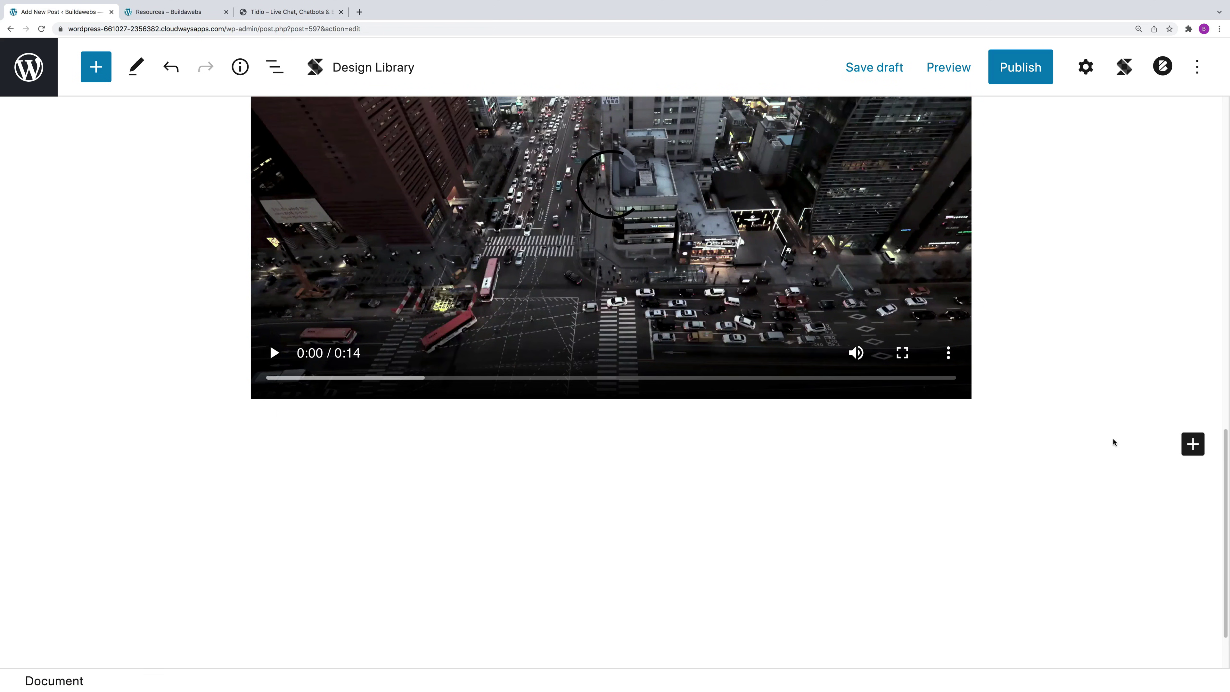
Step: Add a File block embedding file-sample_150kB.pdf from the Media Library below the video
left_click(1193, 444)
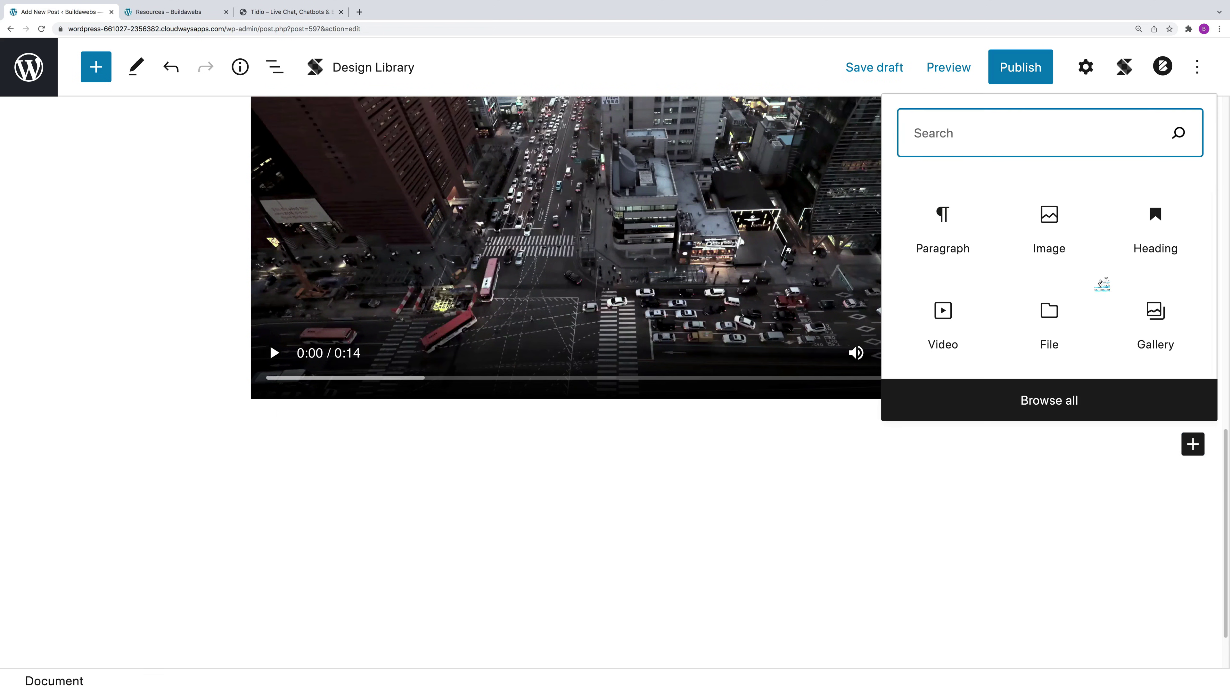
type("file")
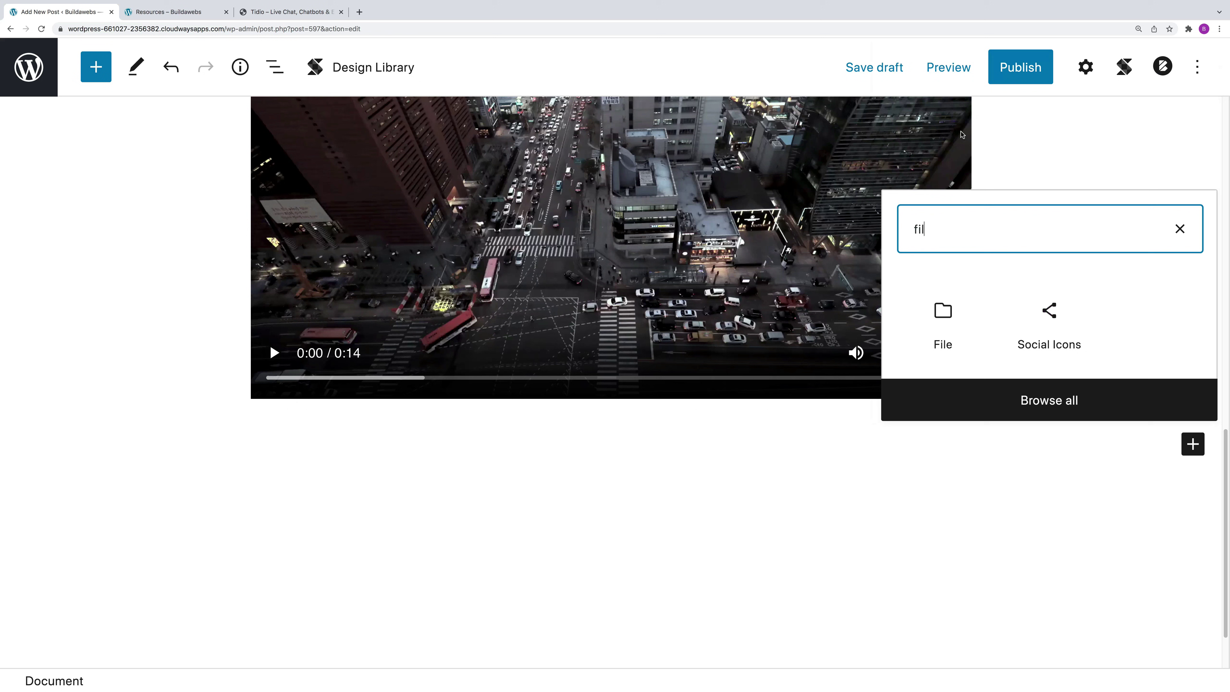
left_click(942, 313)
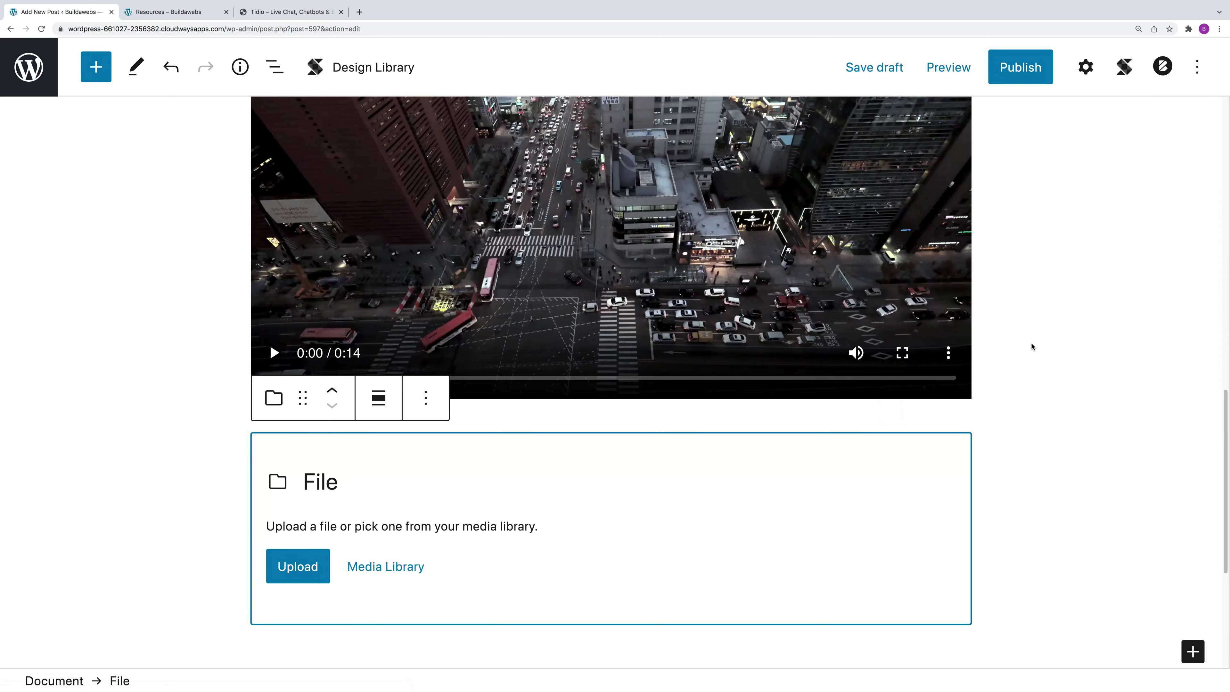
left_click(377, 571)
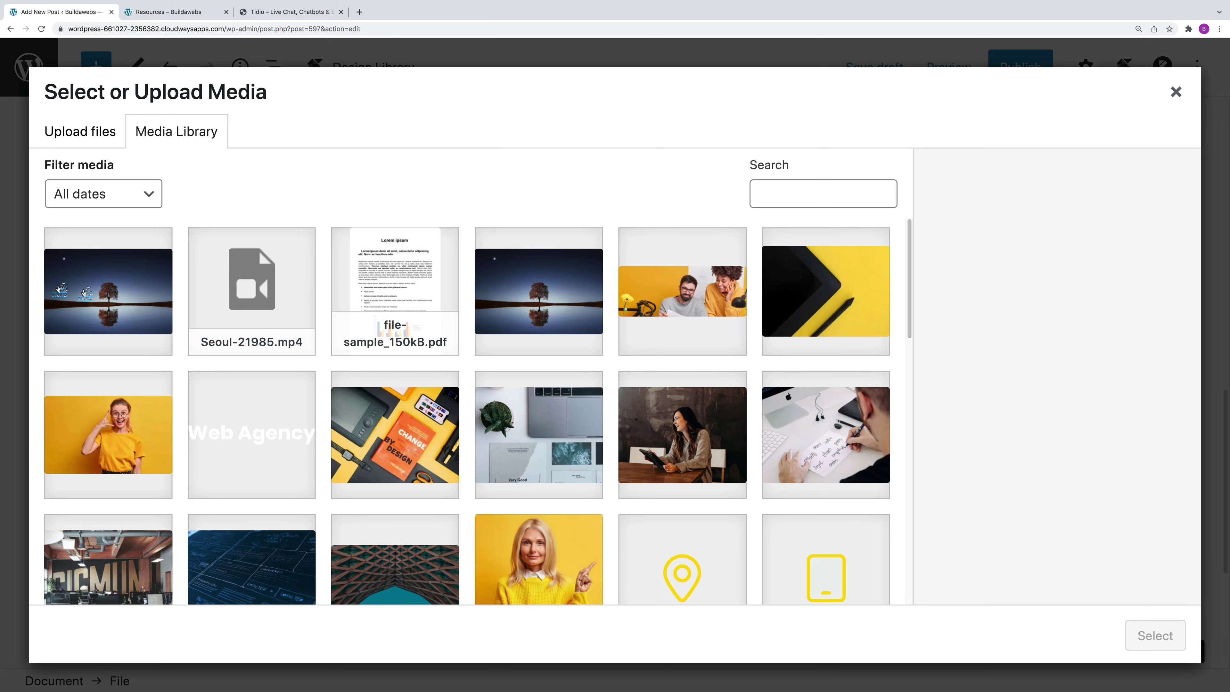
left_click(369, 291)
left_click(1168, 648)
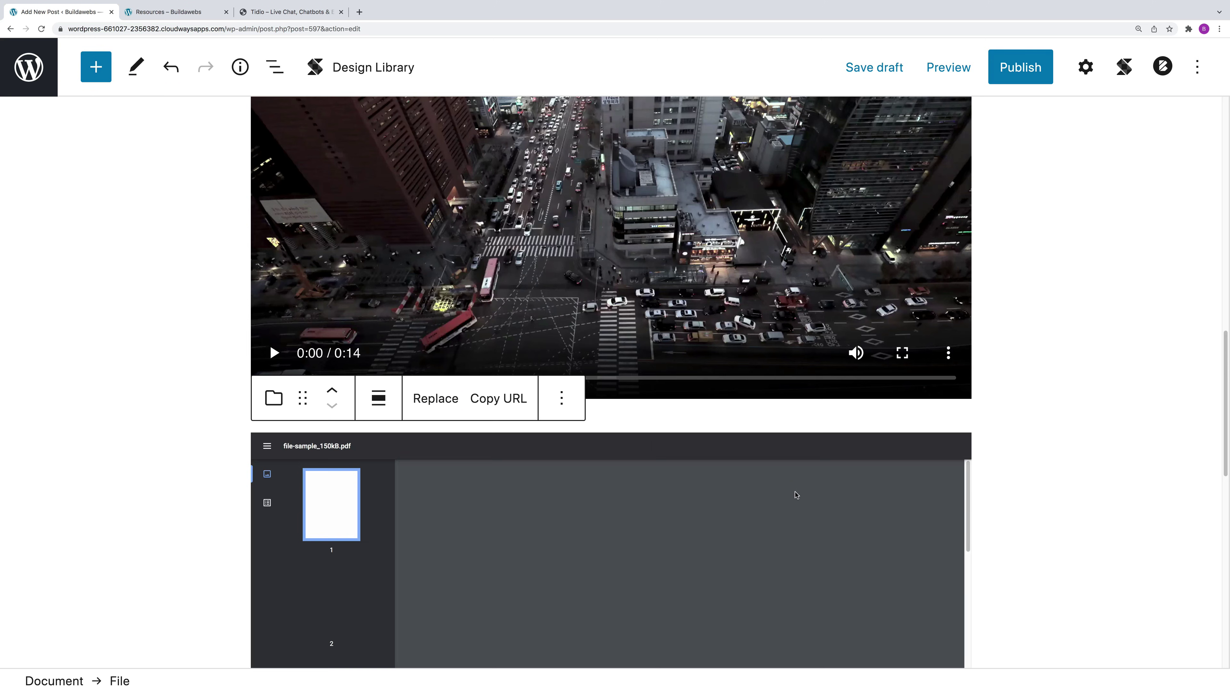
scroll(1032, 518, "down", 10)
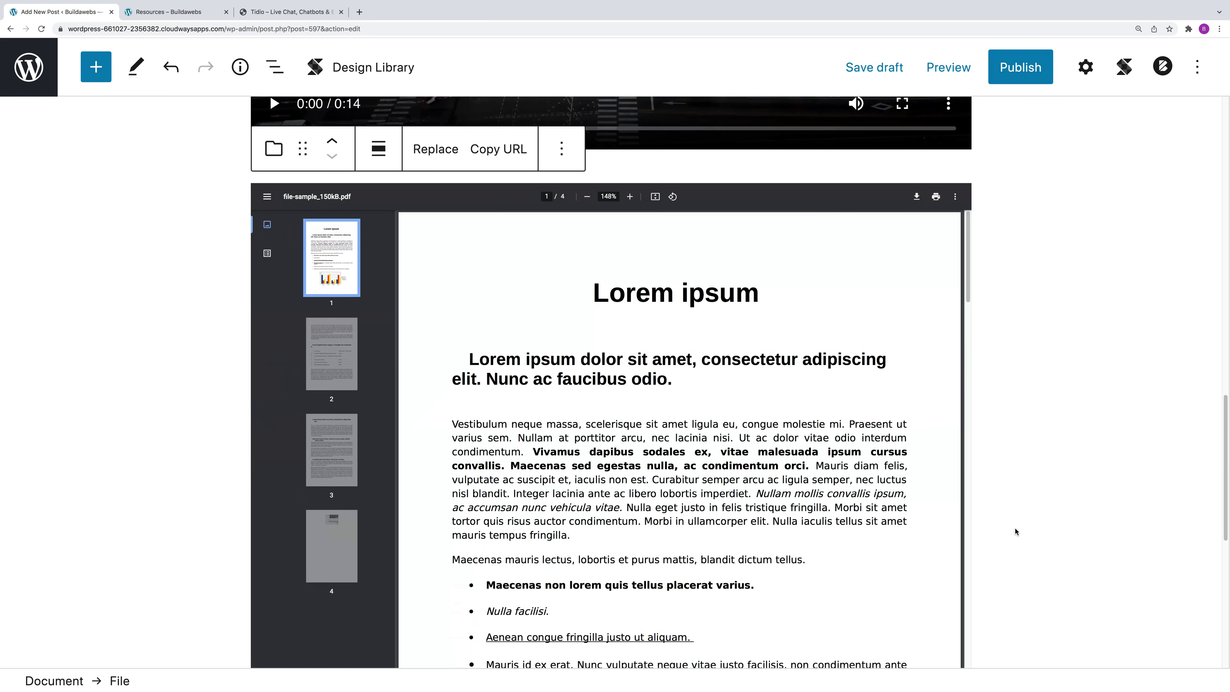
scroll(1006, 533, "up", 8)
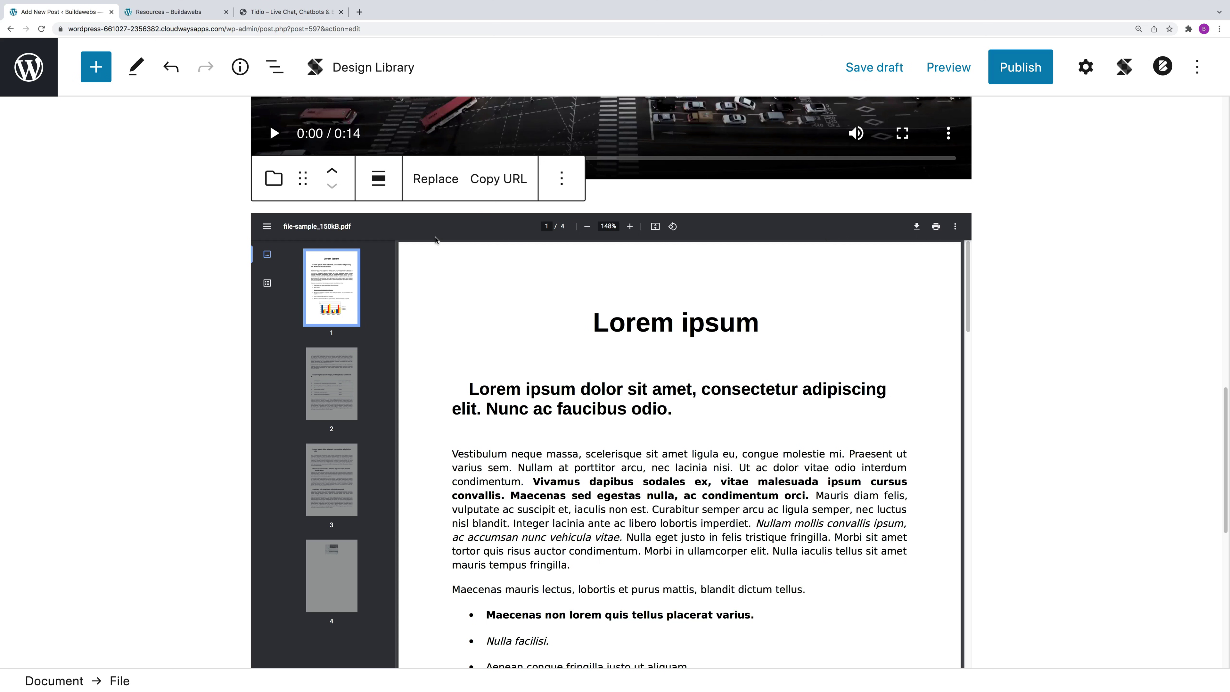
left_click(561, 179)
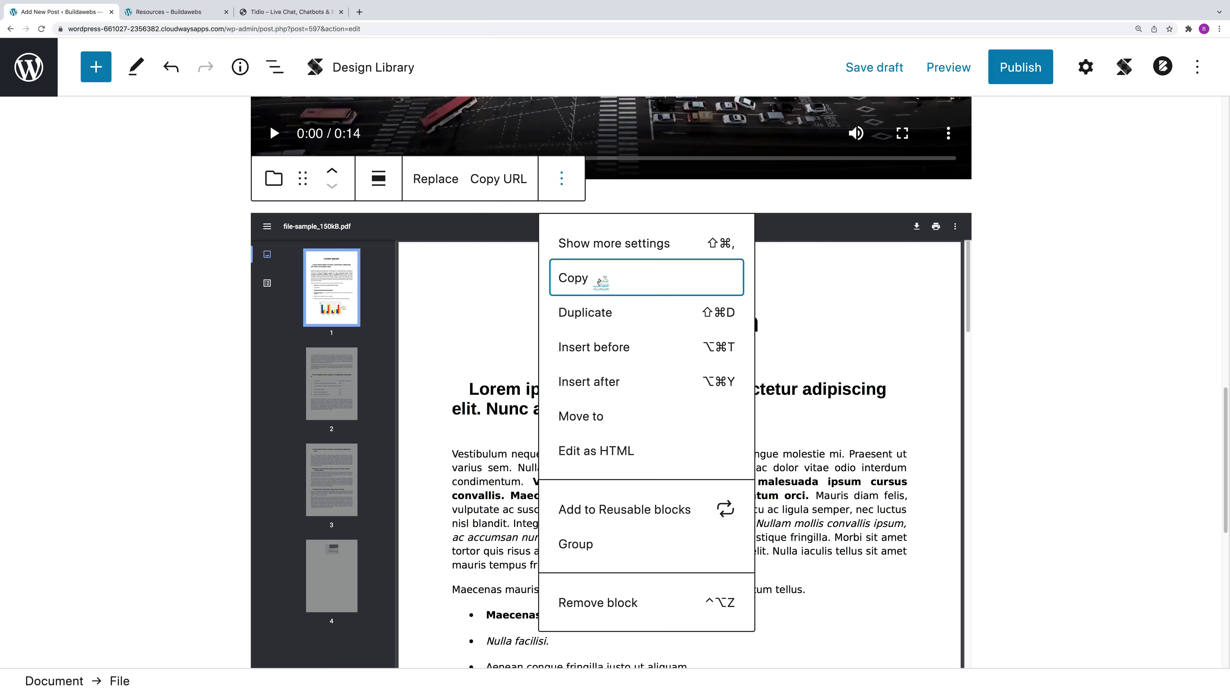
Step: Remove the old PDF block and add a fresh File block below the video
left_click(609, 602)
left_click(525, 361)
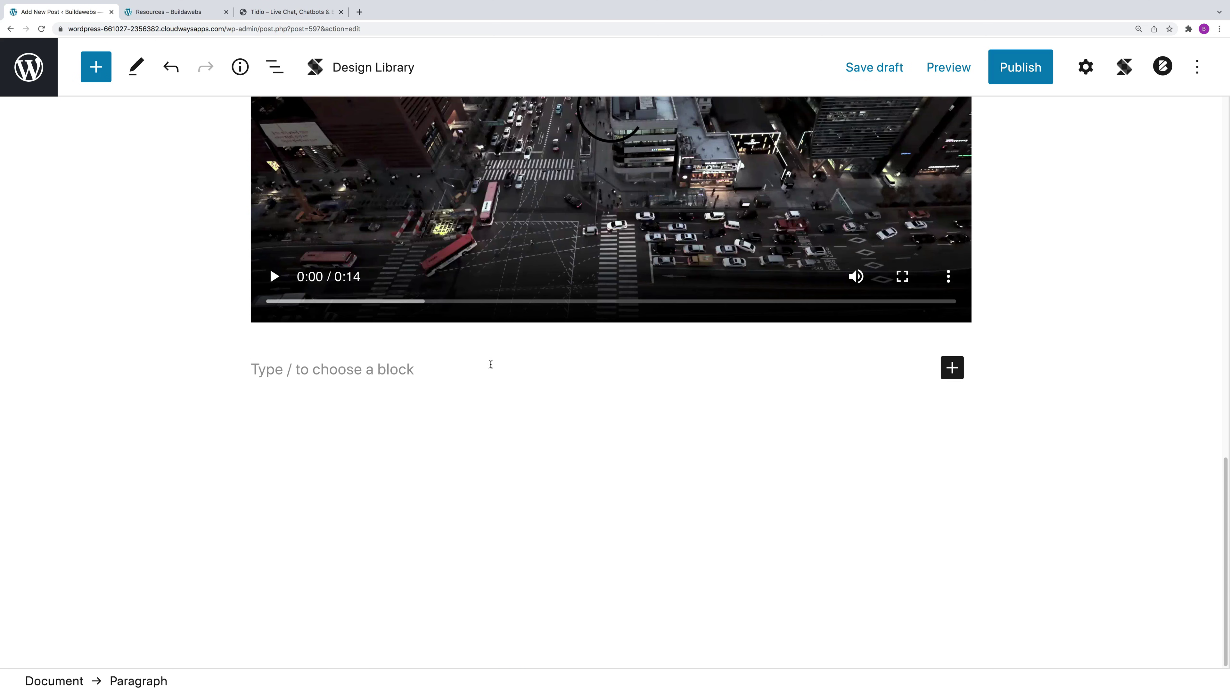
left_click(952, 368)
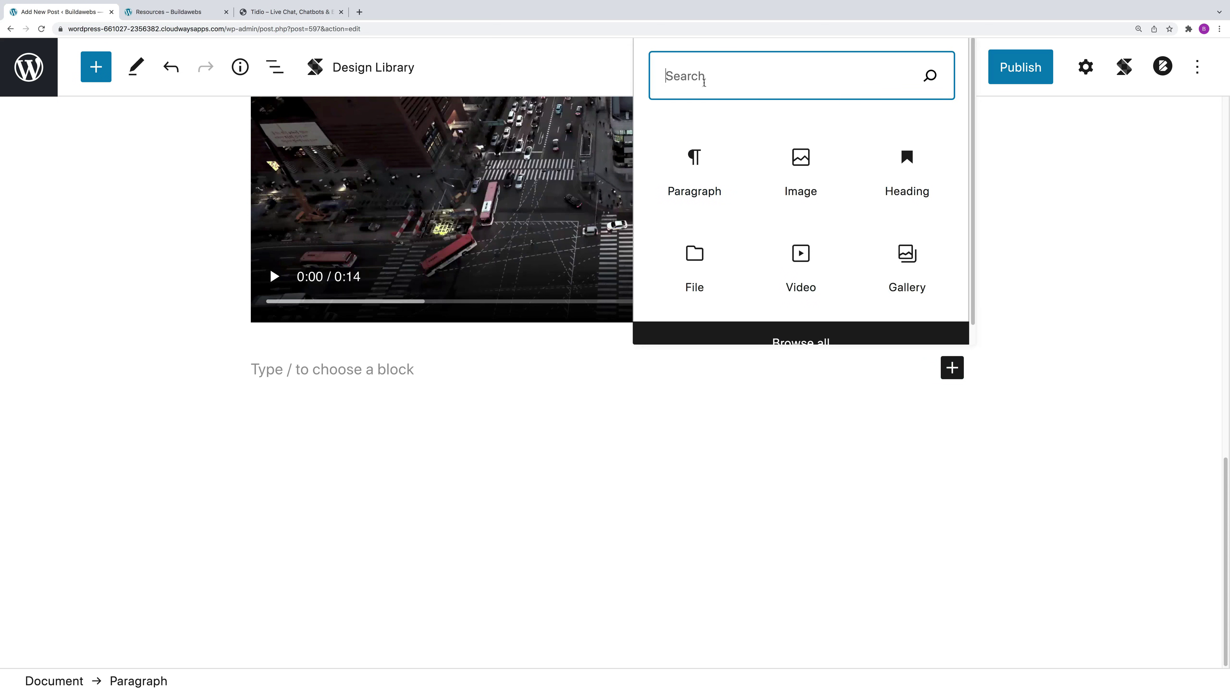
type("file")
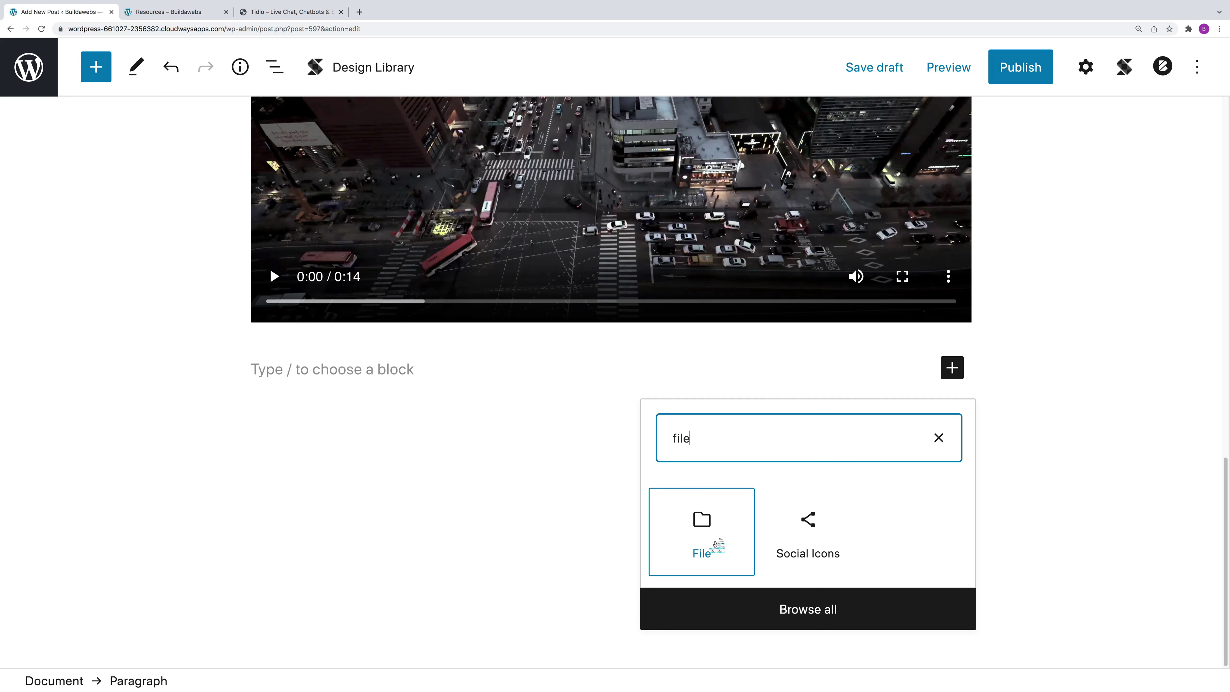
left_click(702, 532)
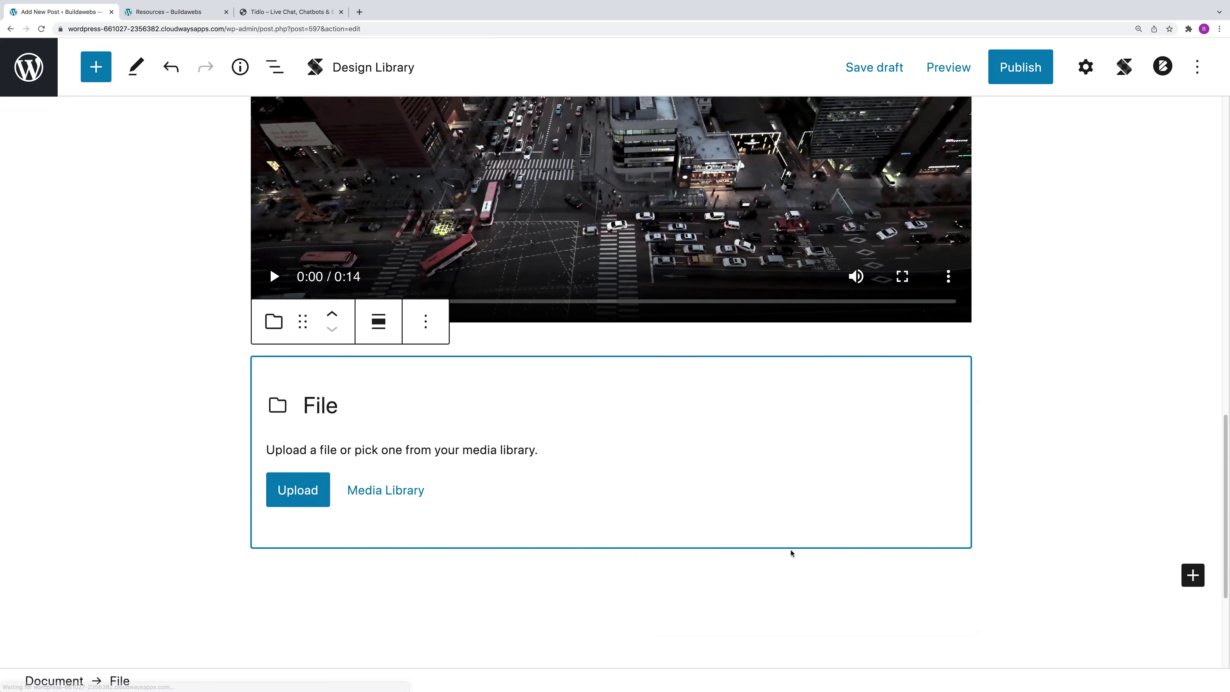
Step: Upload file-sample_150kB.pdf from Downloads into the new File block
left_click(313, 491)
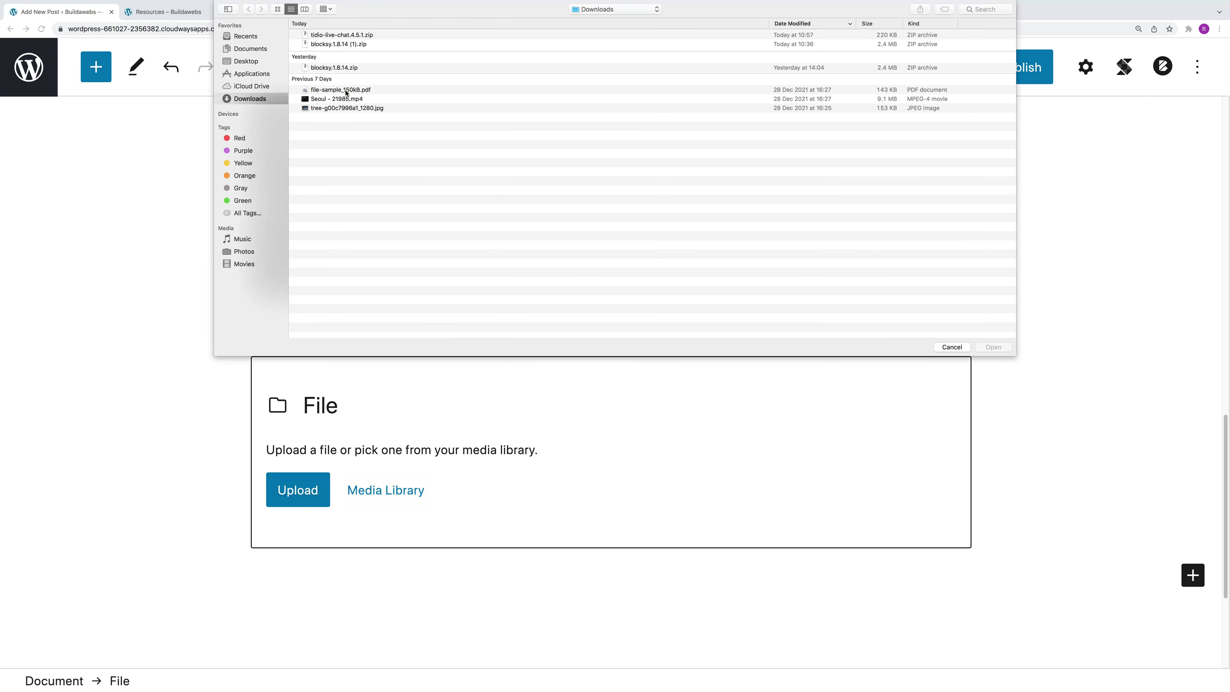
left_click(347, 91)
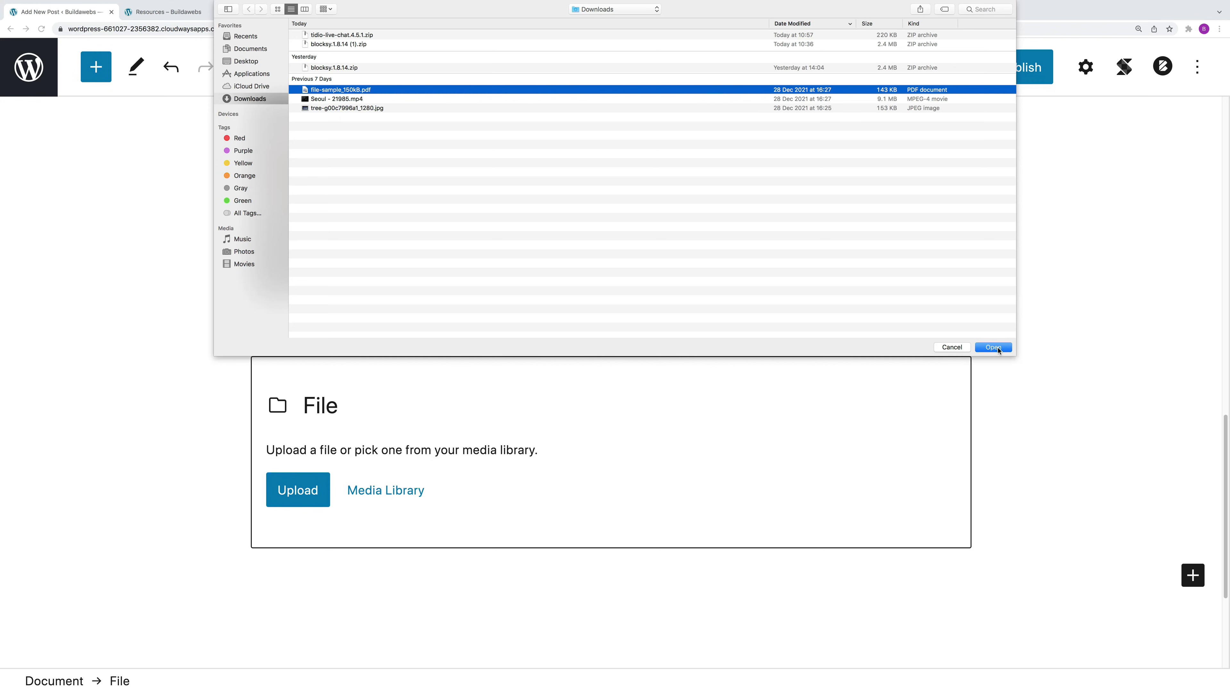
left_click(994, 348)
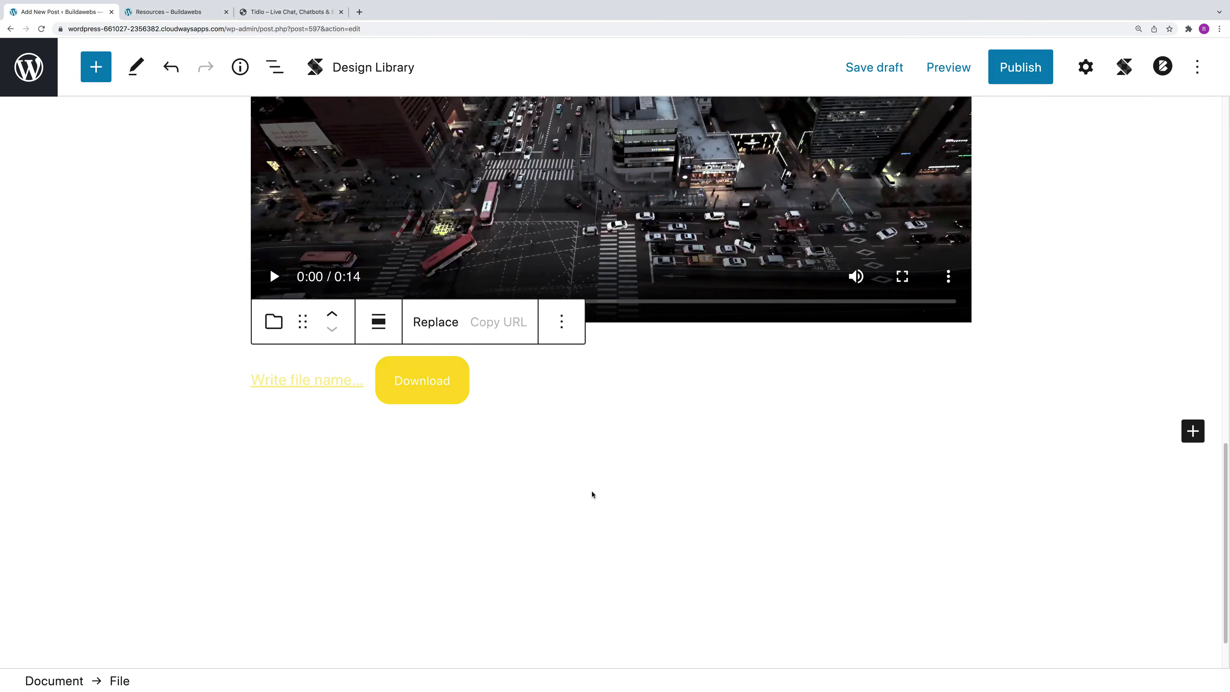
scroll(931, 532, "down", 3)
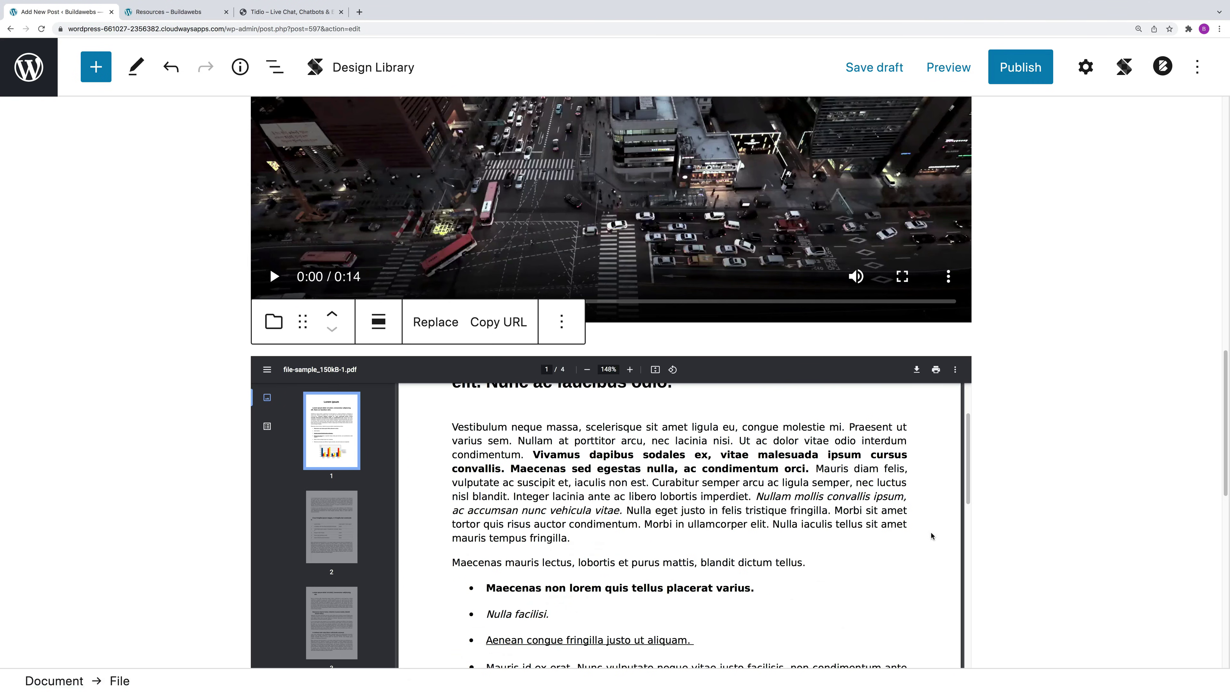
scroll(1014, 485, "up", 2)
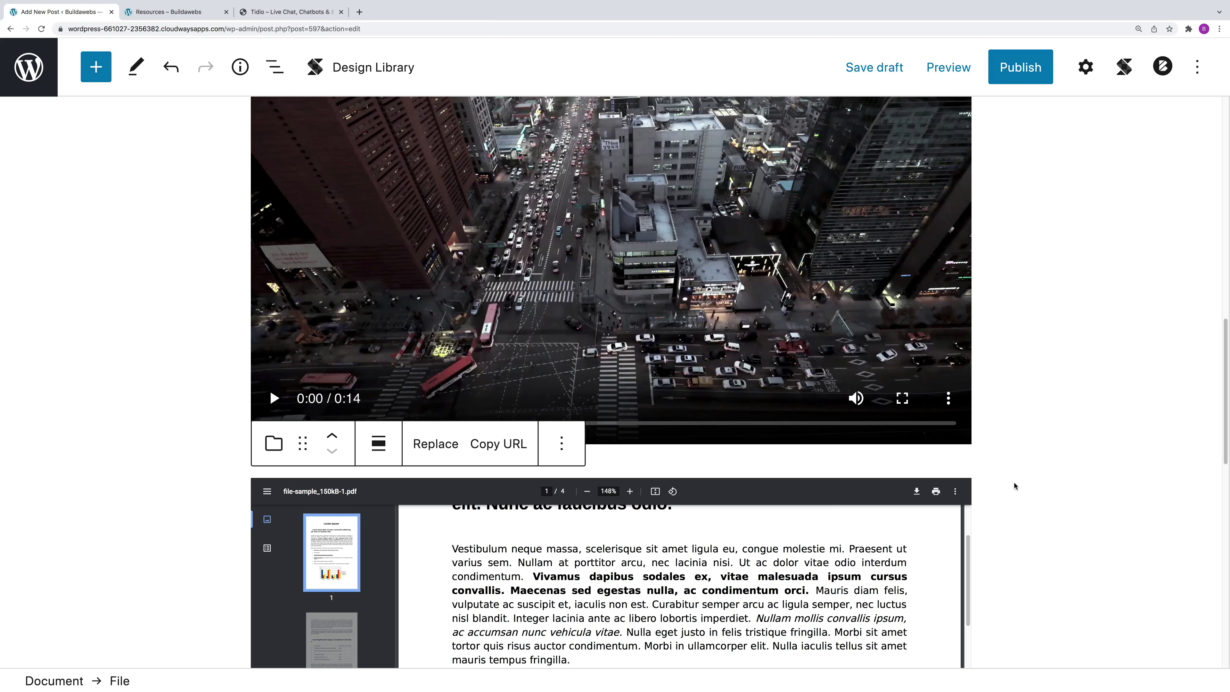
scroll(1015, 485, "up", 10)
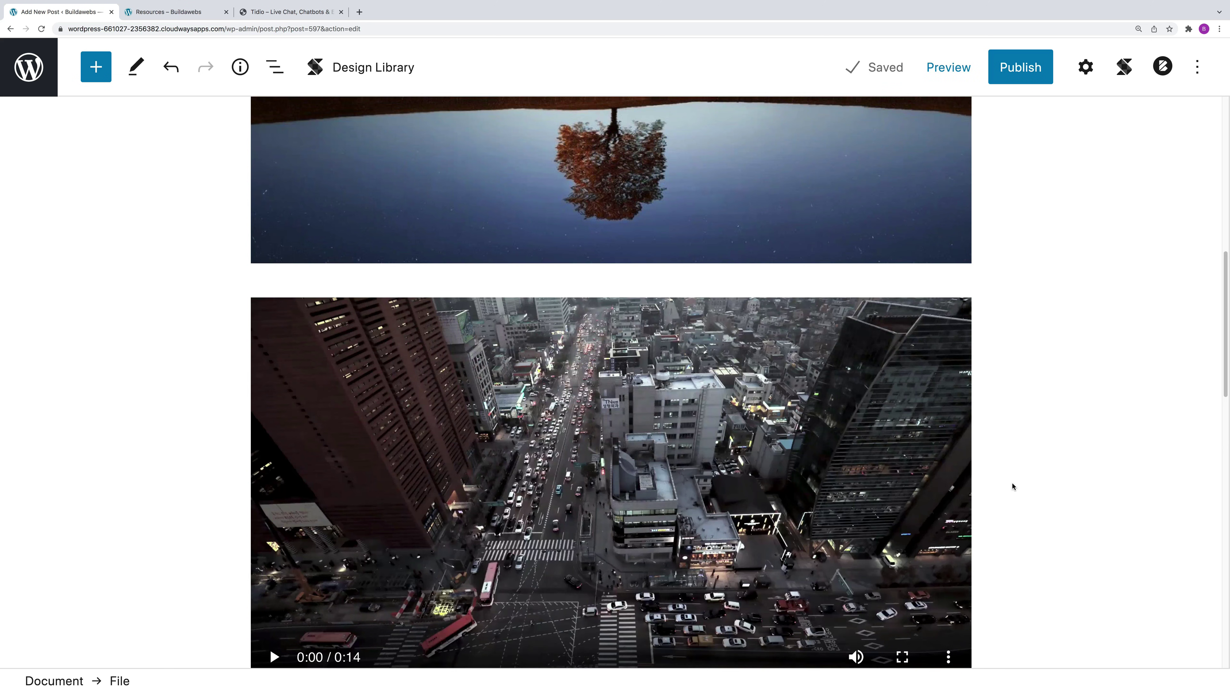
scroll(1014, 485, "up", 4)
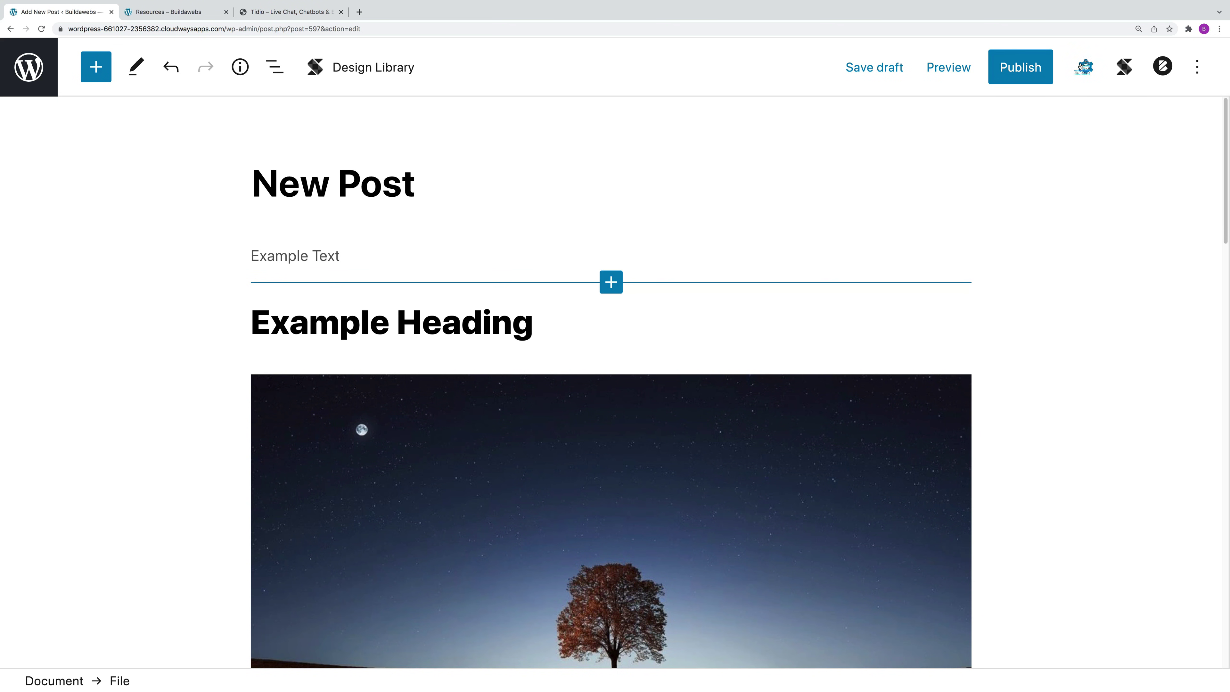
Step: File the post under the agency and news categories
left_click(1086, 67)
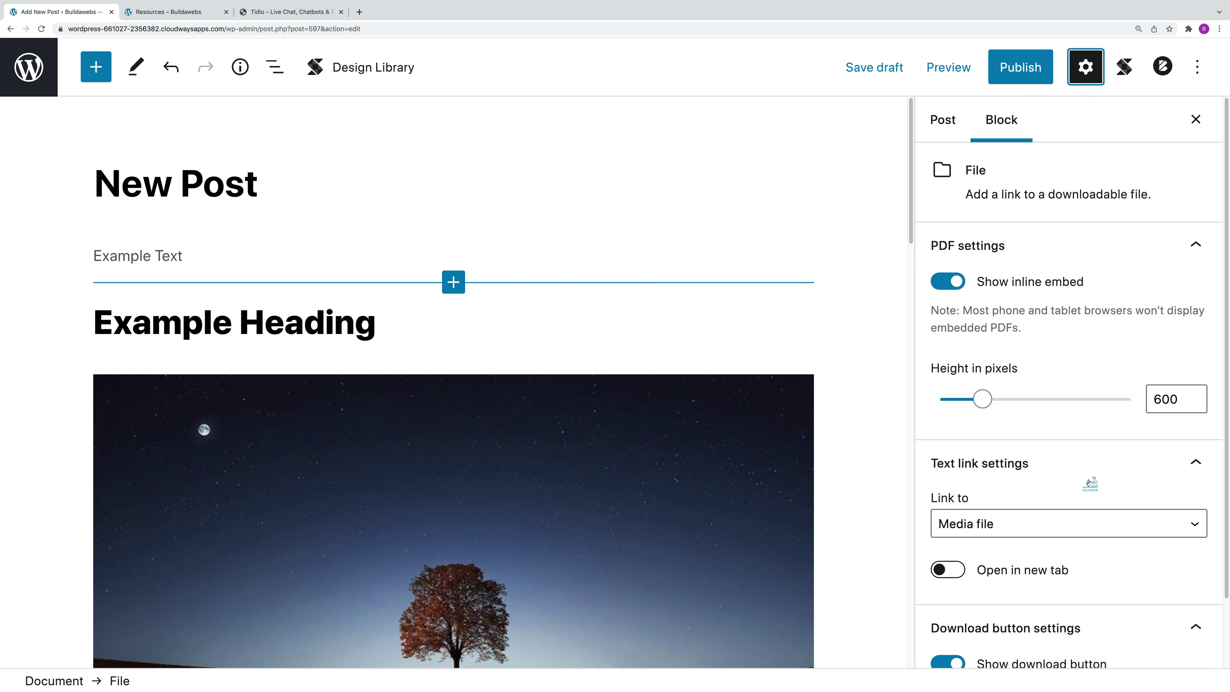
left_click(945, 122)
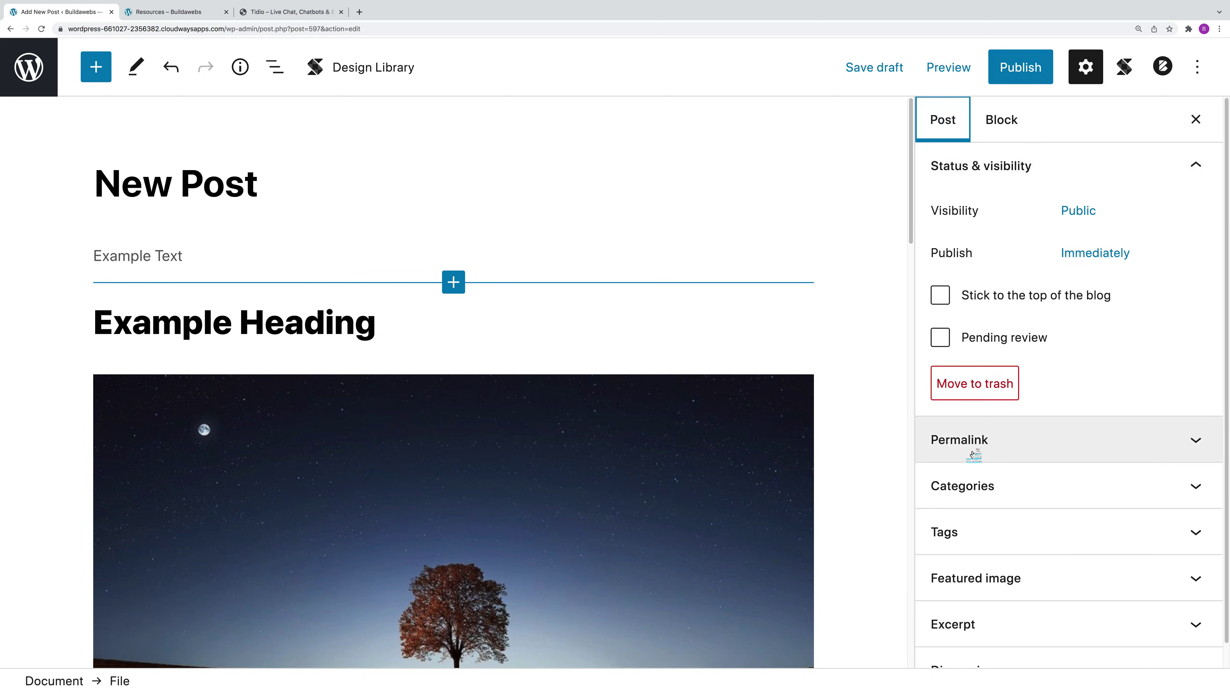
left_click(1005, 487)
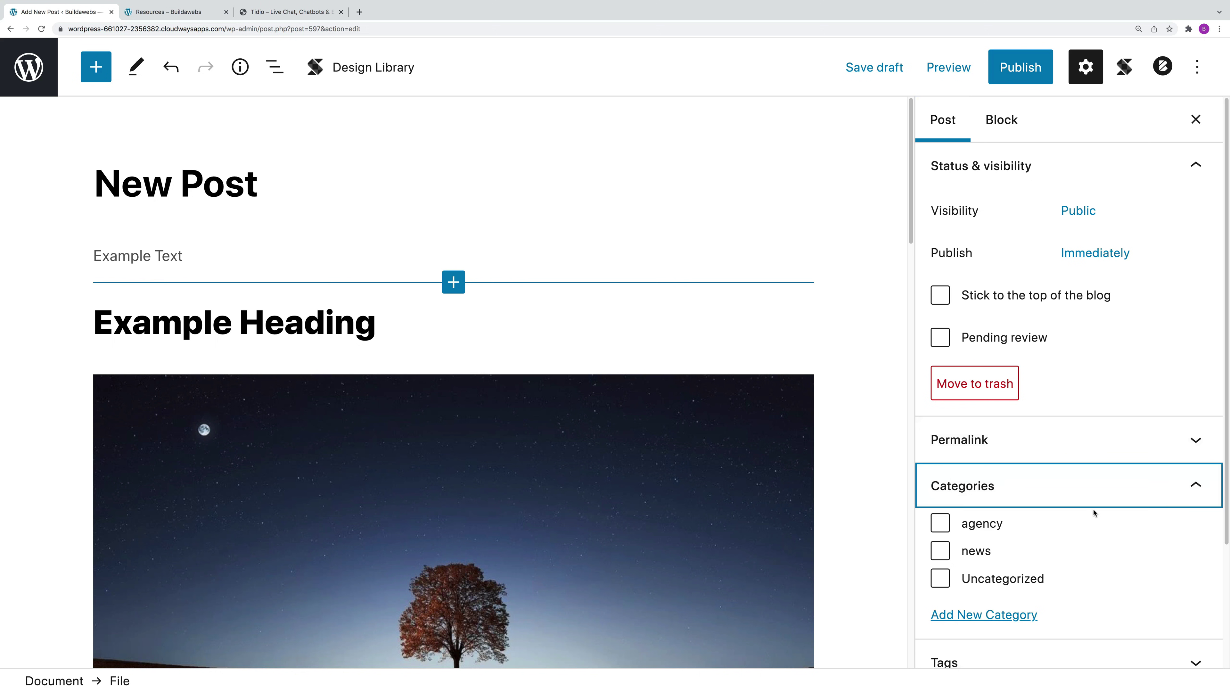
scroll(1104, 521, "down", 2)
left_click(940, 458)
left_click(942, 486)
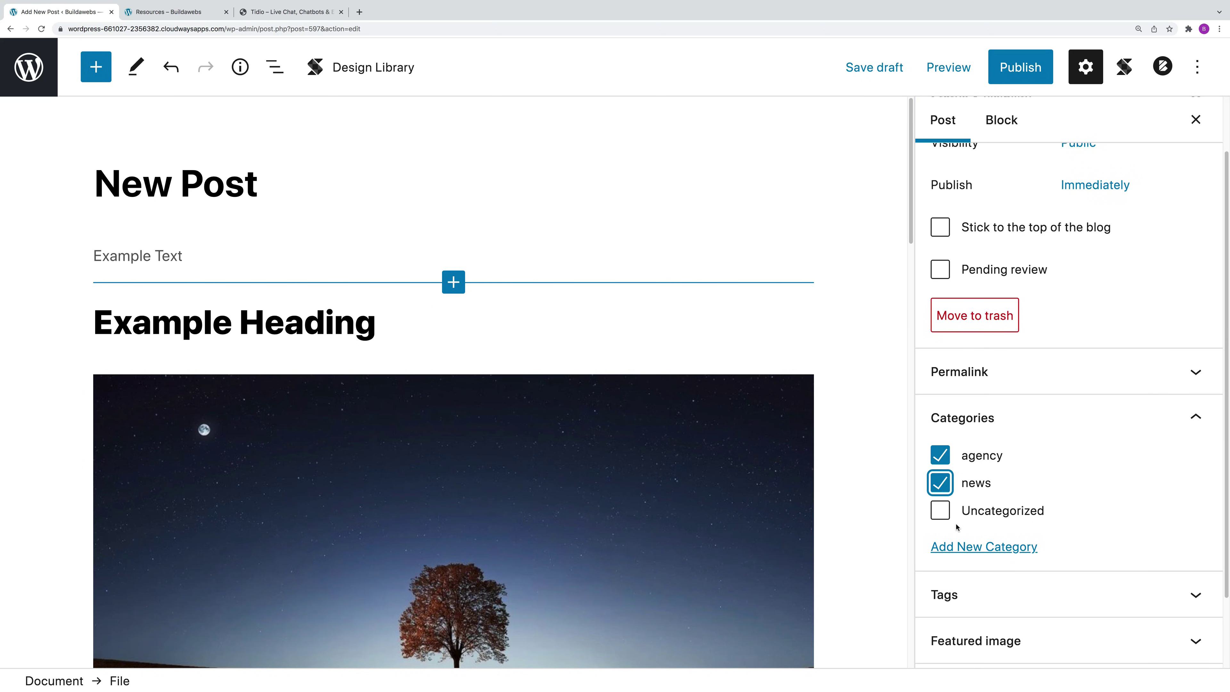
Step: Create a new 'Example Category' and assign the post to it
left_click(989, 550)
left_click(990, 608)
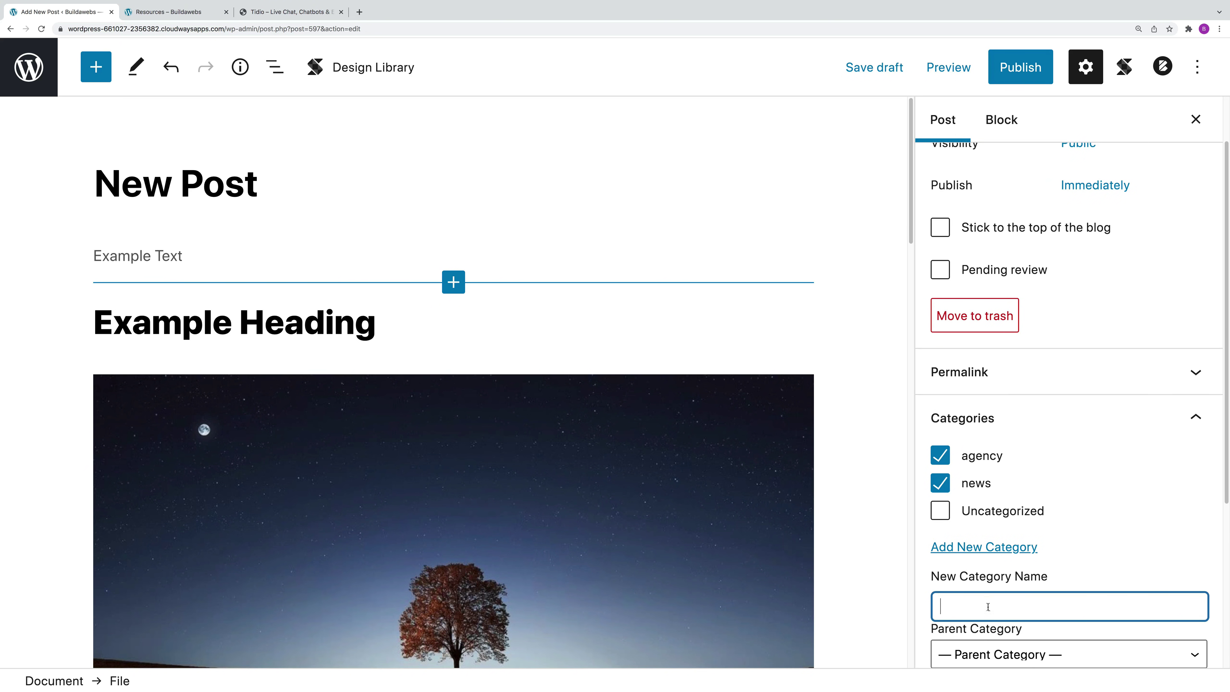
type("Example")
type(" Ctegory")
key("BackSpace")
key("BackSpace")
key("BackSpace")
type("ategory")
scroll(1114, 582, "down", 3)
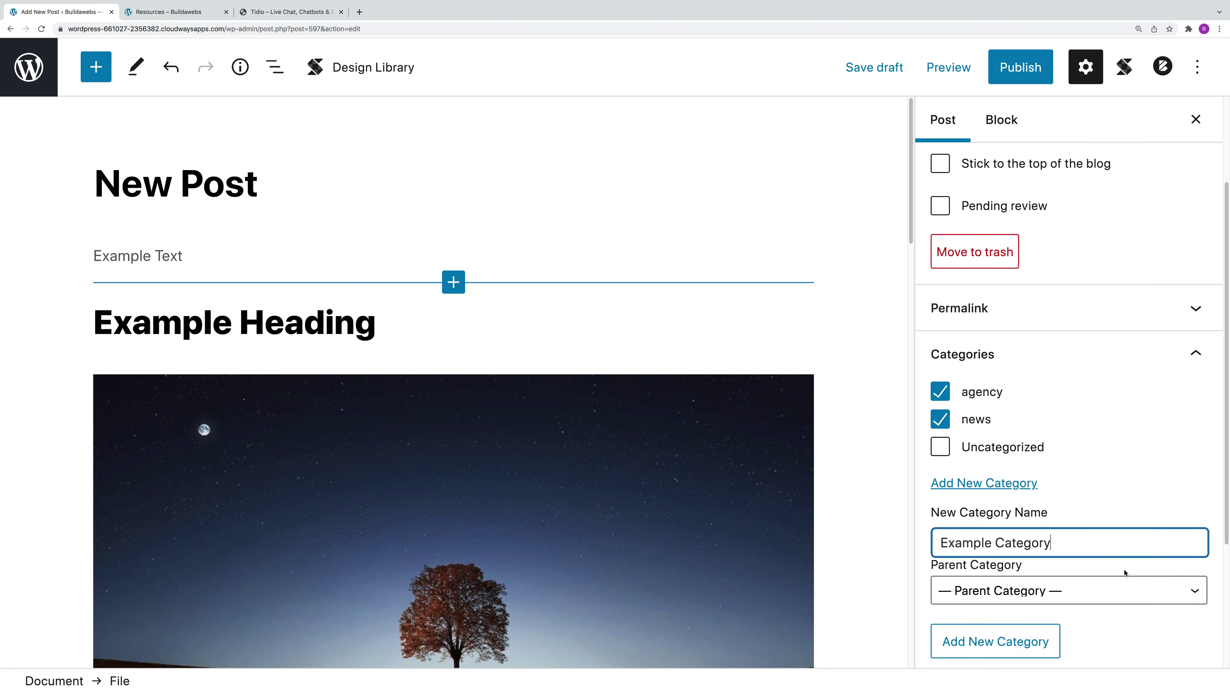
left_click(1007, 628)
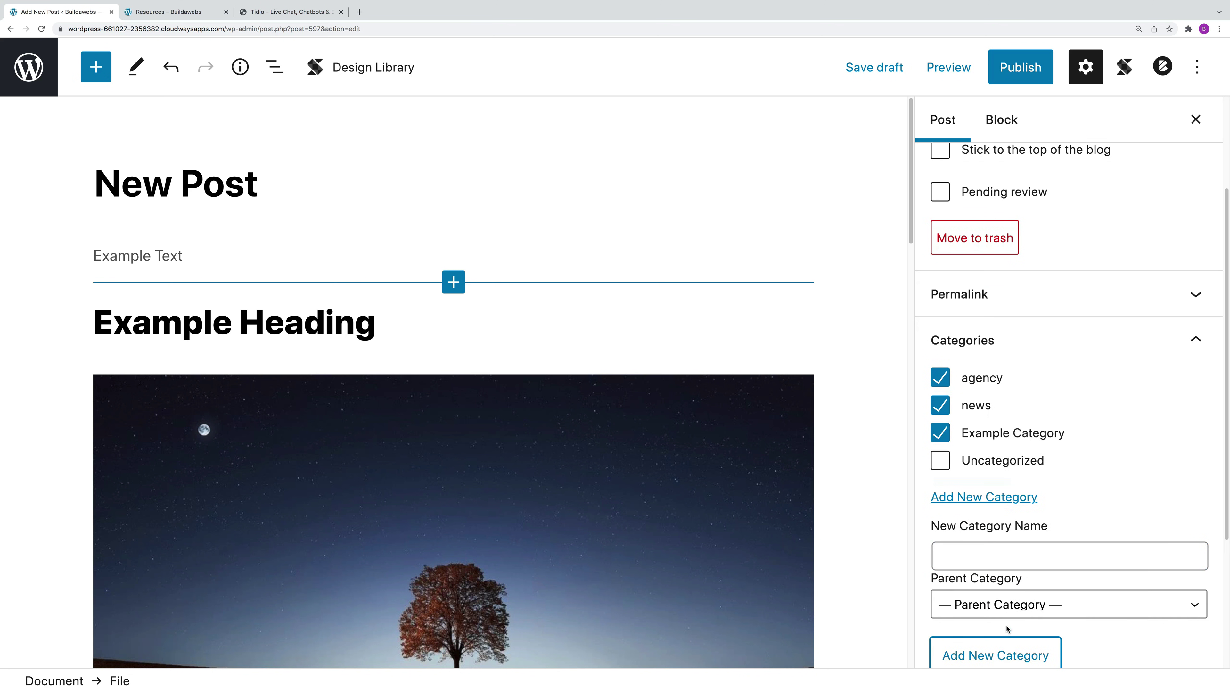
left_click(943, 435)
left_click(942, 435)
scroll(1105, 436, "down", 5)
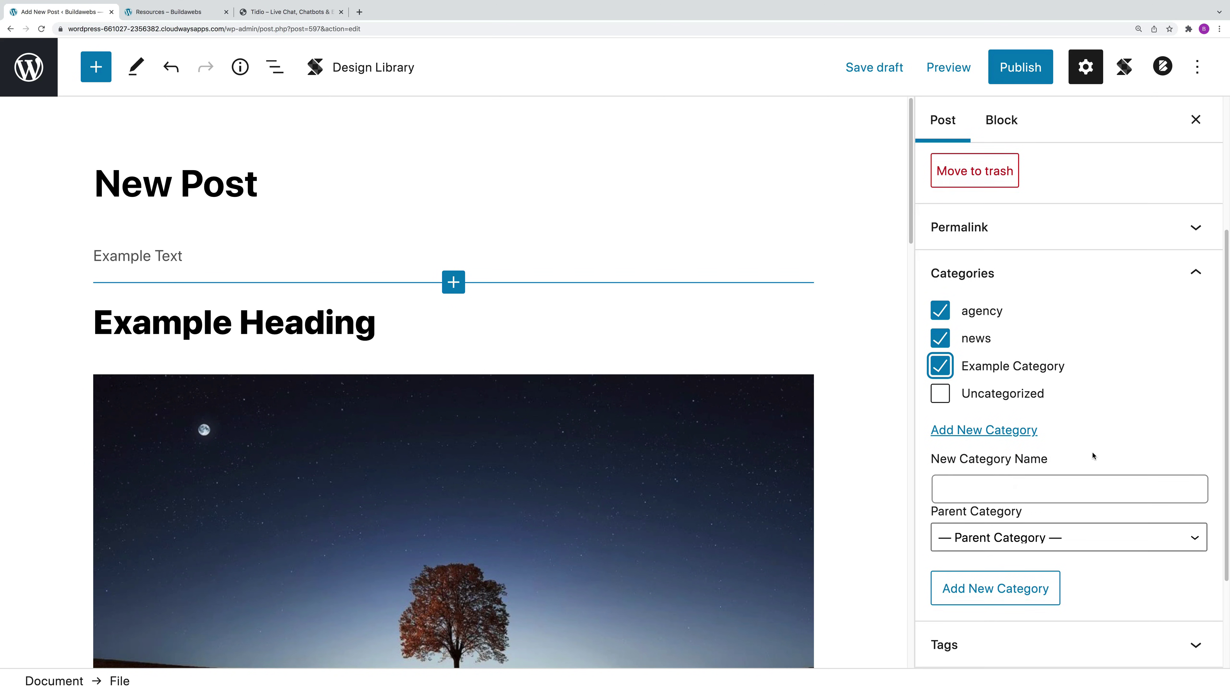
Step: Add the tag 'Trees' to the post from the Tags panel
left_click(1037, 507)
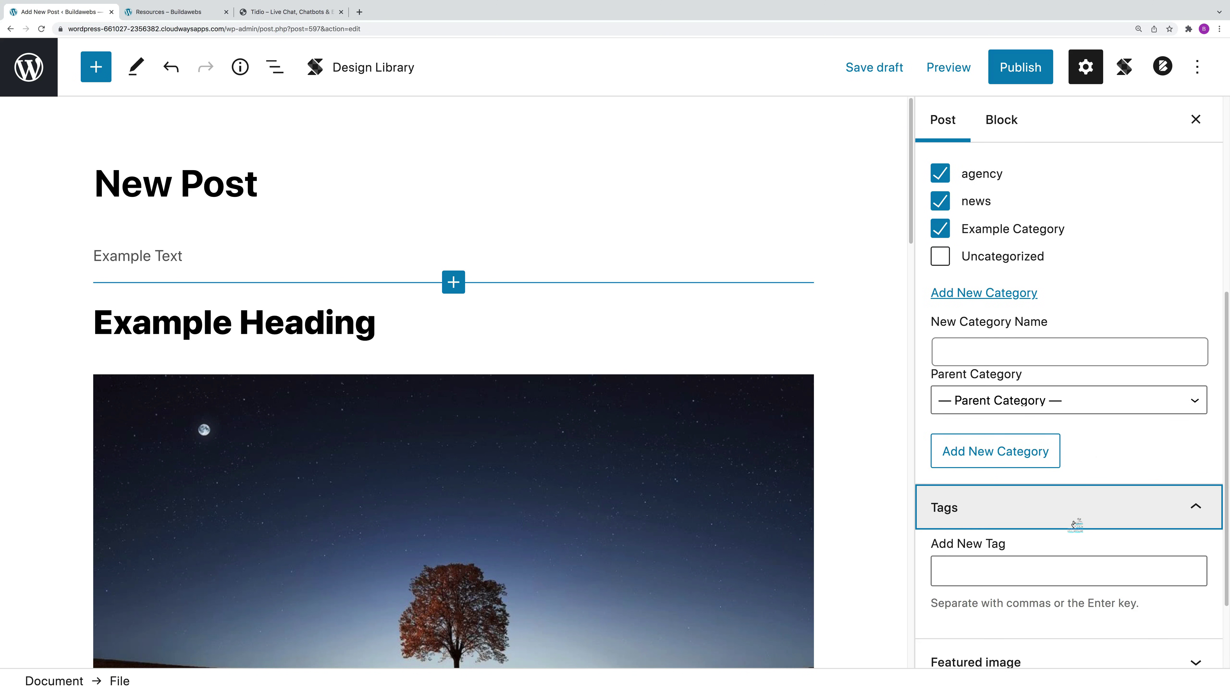
left_click(977, 504)
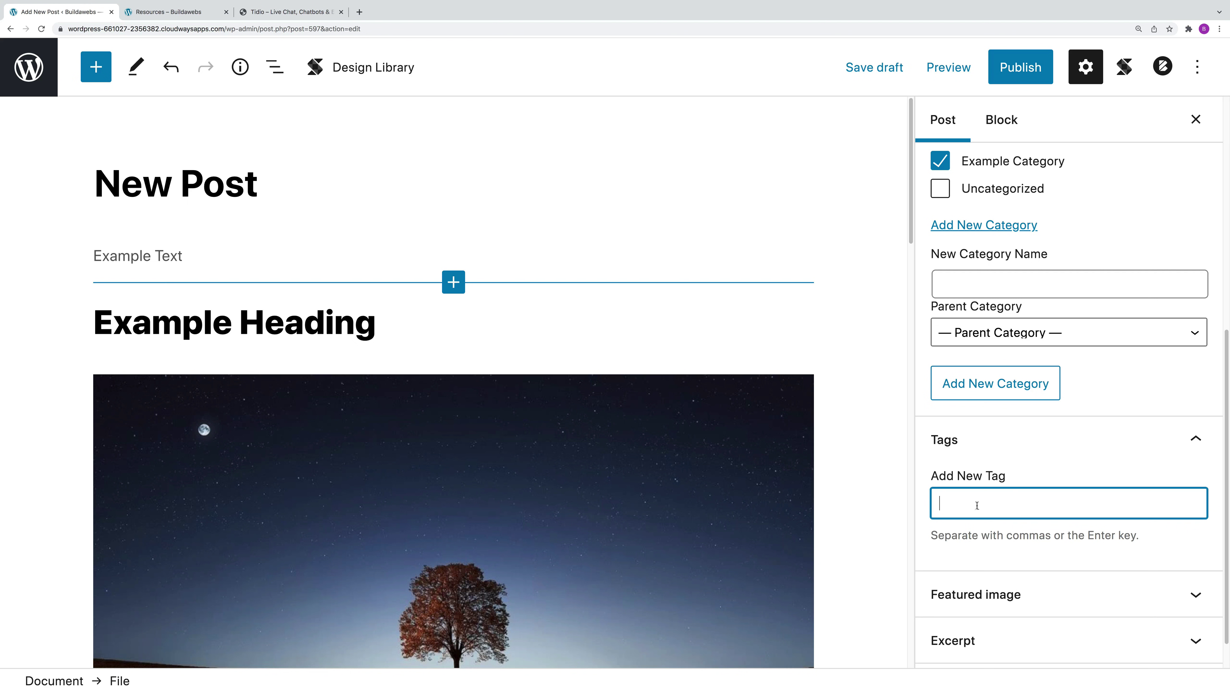
type("Trees")
key("Return")
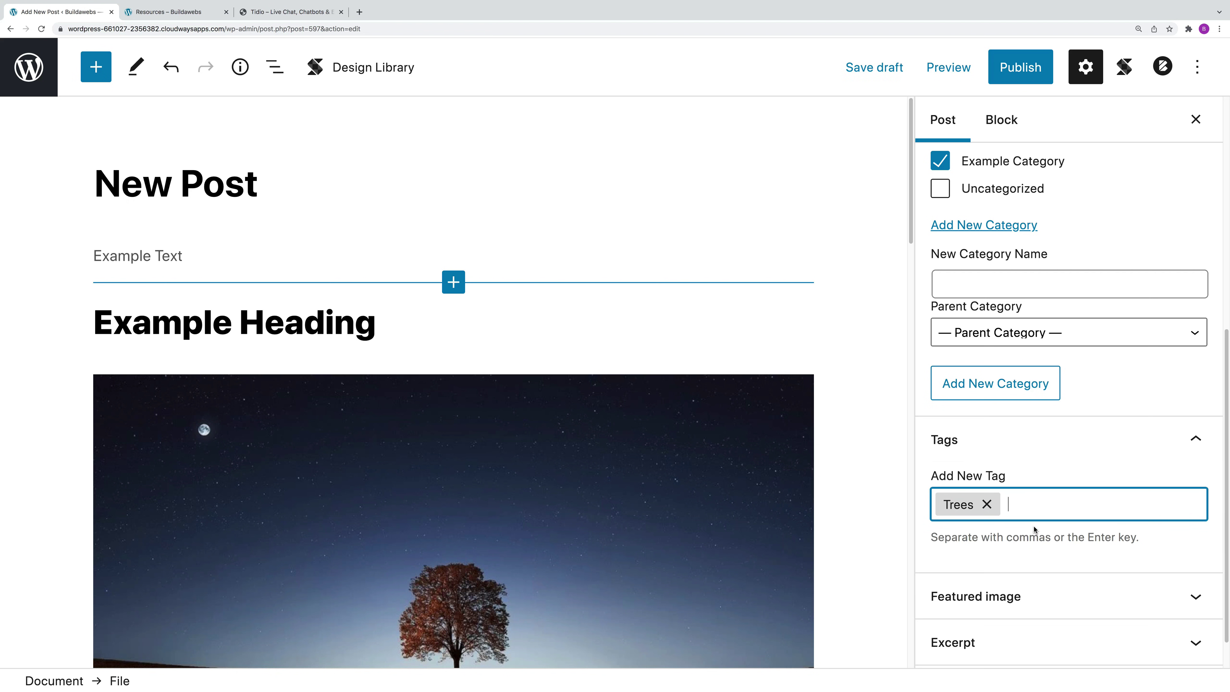
scroll(1038, 516, "down", 2)
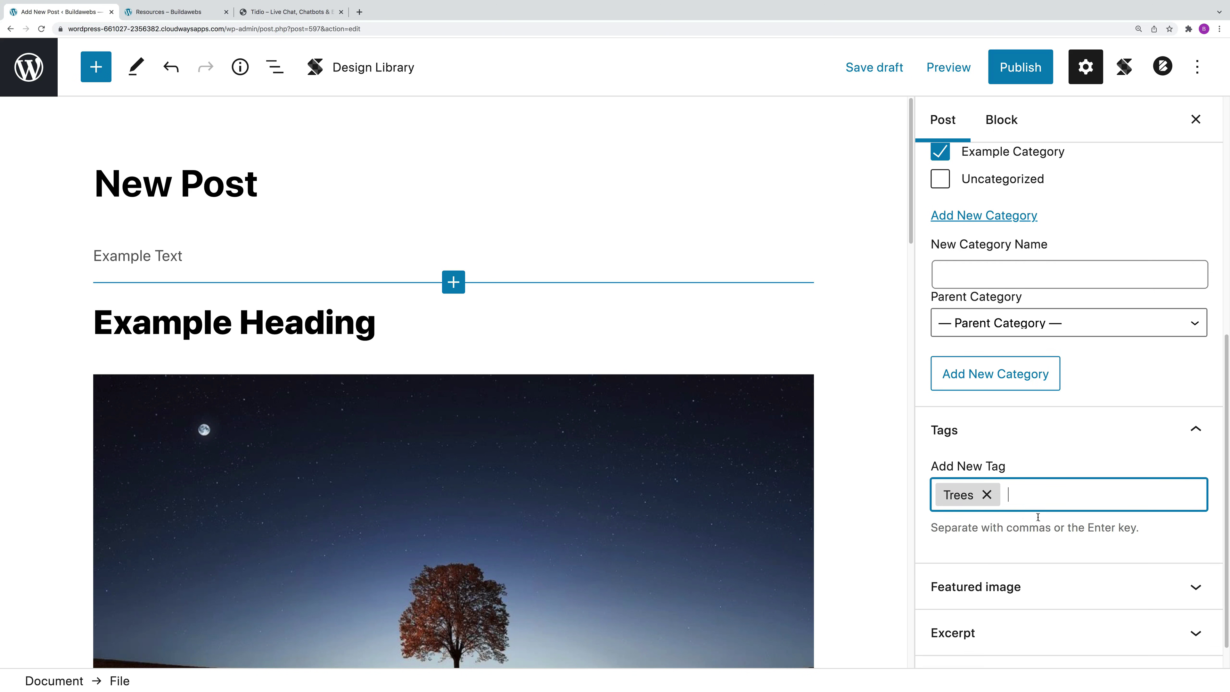
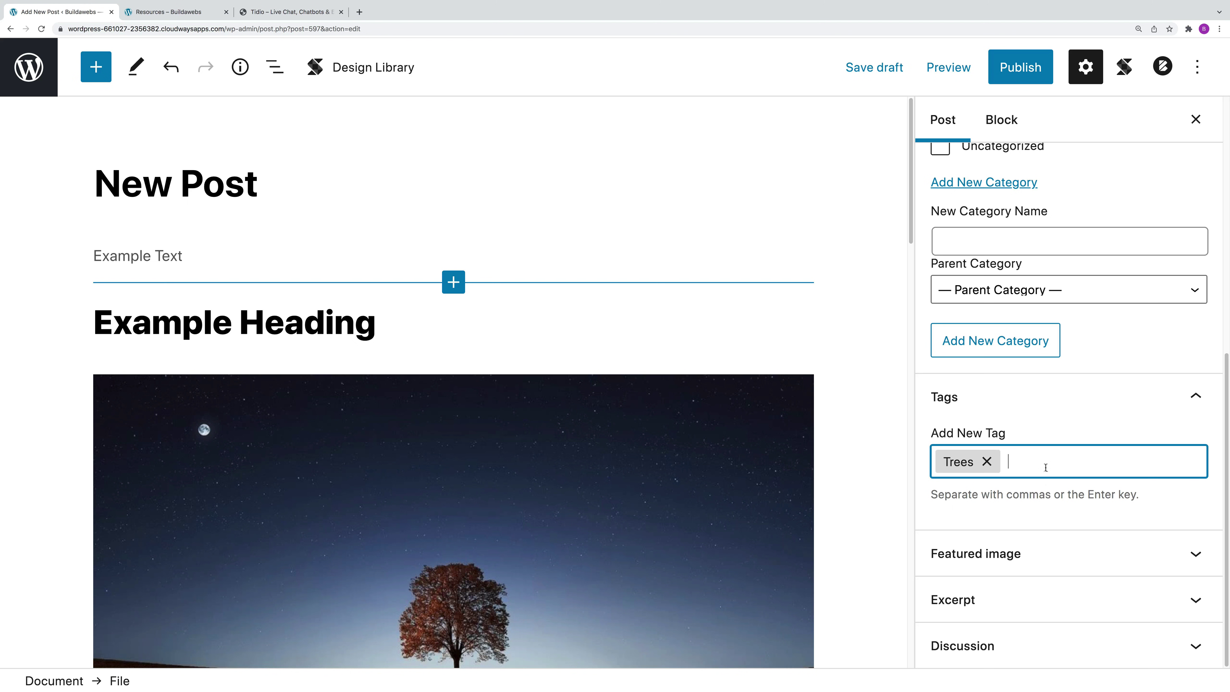
Step: Expand the Featured image panel in the post's sidebar
left_click(1069, 566)
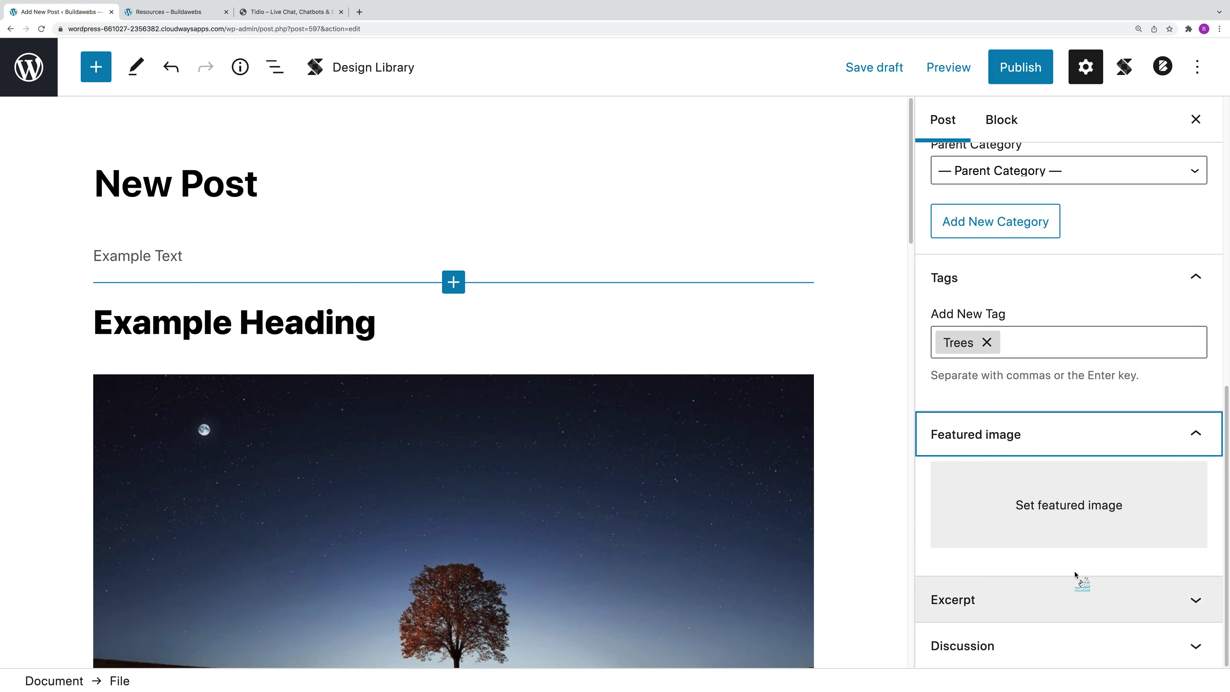
Step: Set the tree reflection photo from the Media Library as featured image and save the draft
left_click(1069, 509)
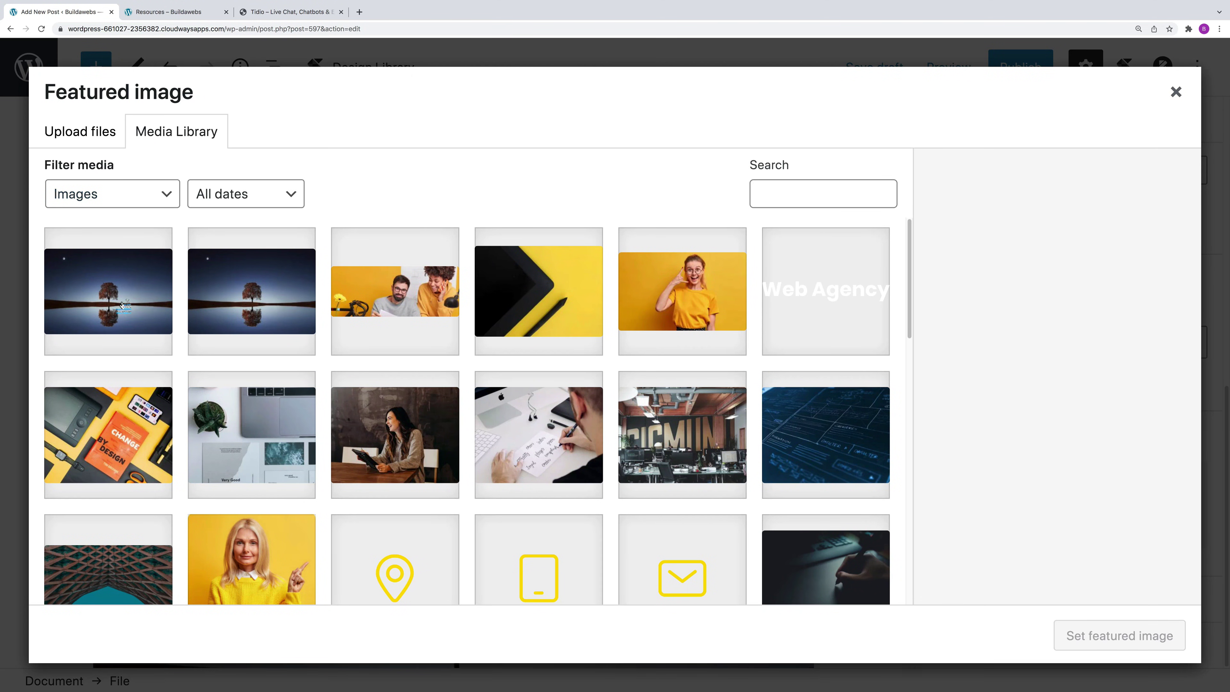
left_click(116, 298)
left_click(1107, 639)
scroll(1132, 490, "down", 3)
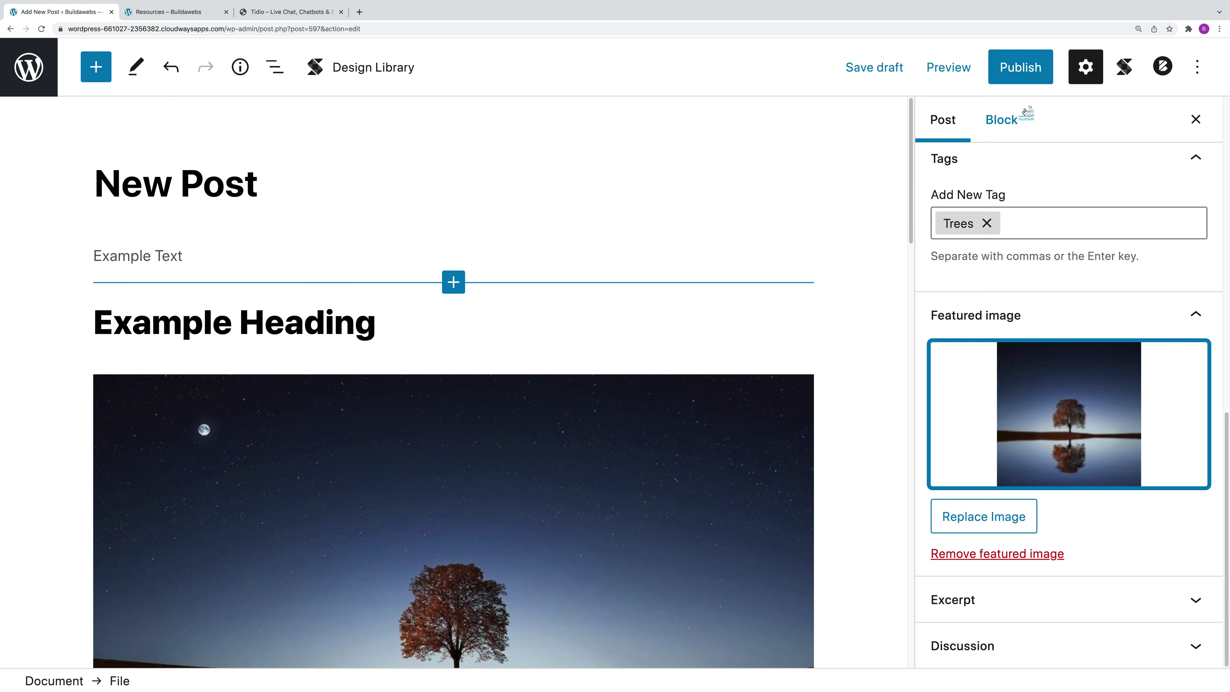
left_click(882, 69)
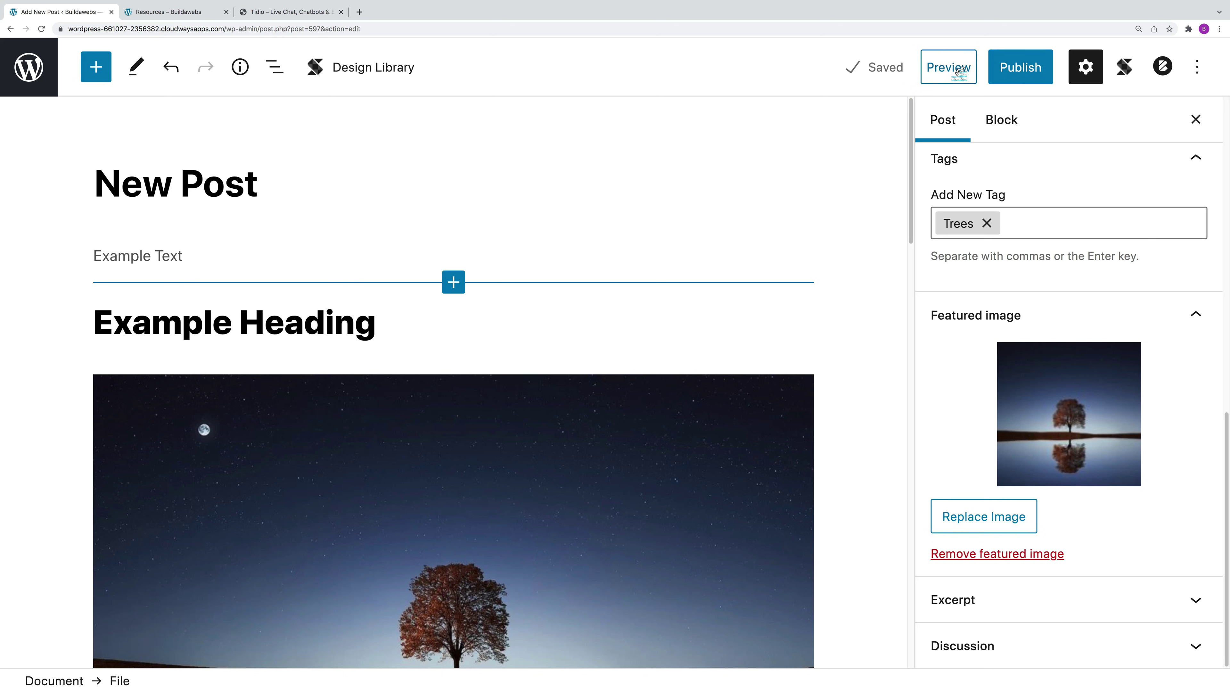
Step: Preview the post in a new tab, then return to the editor and dismiss the media library
left_click(958, 72)
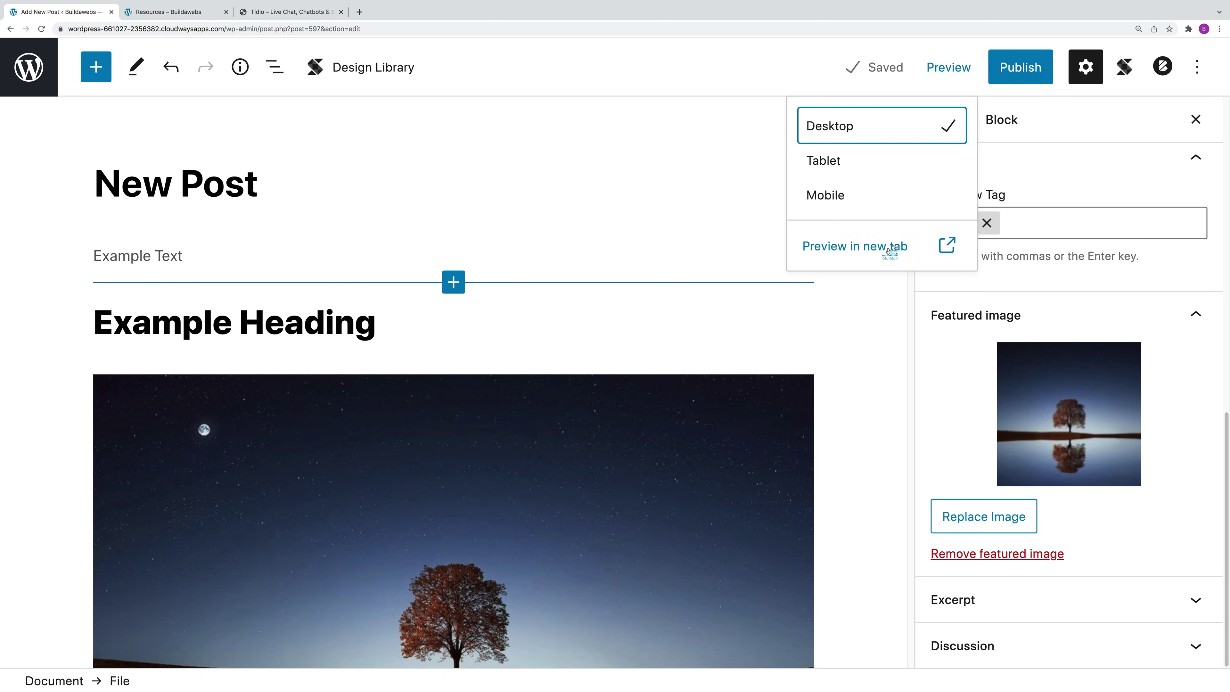
left_click(891, 248)
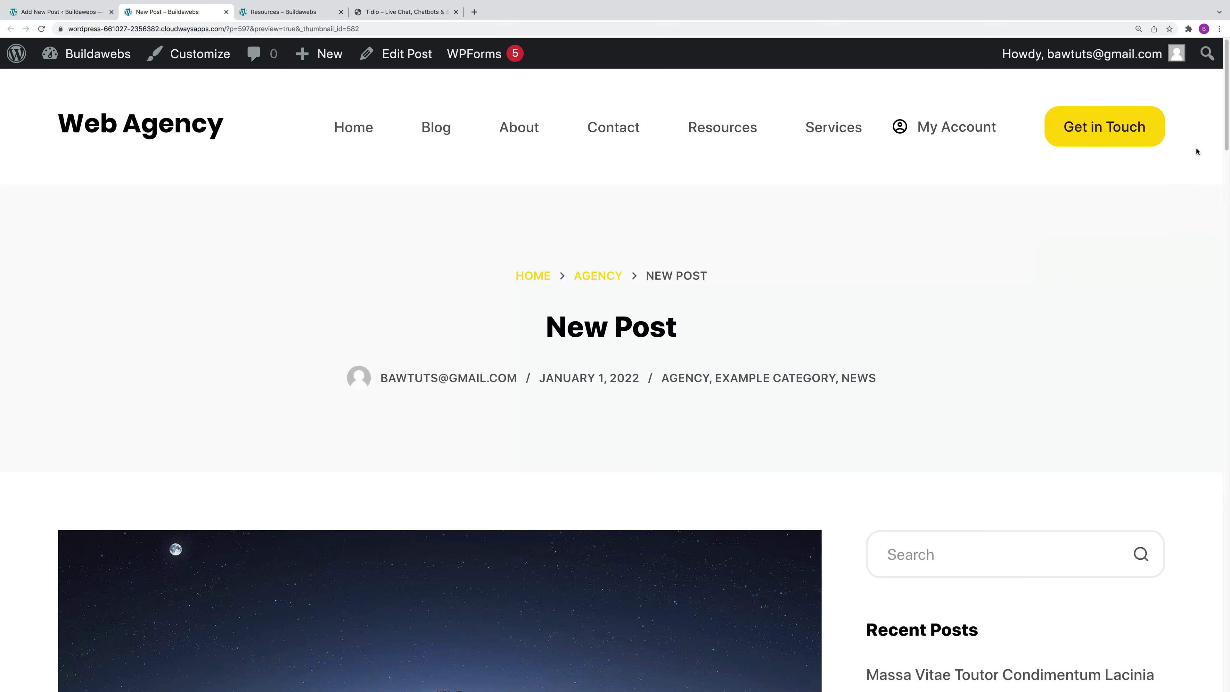
mouse_move(1228, 127)
left_mouse_down()
mouse_move(1212, 355)
mouse_move(1206, 132)
left_mouse_up()
left_click(71, 18)
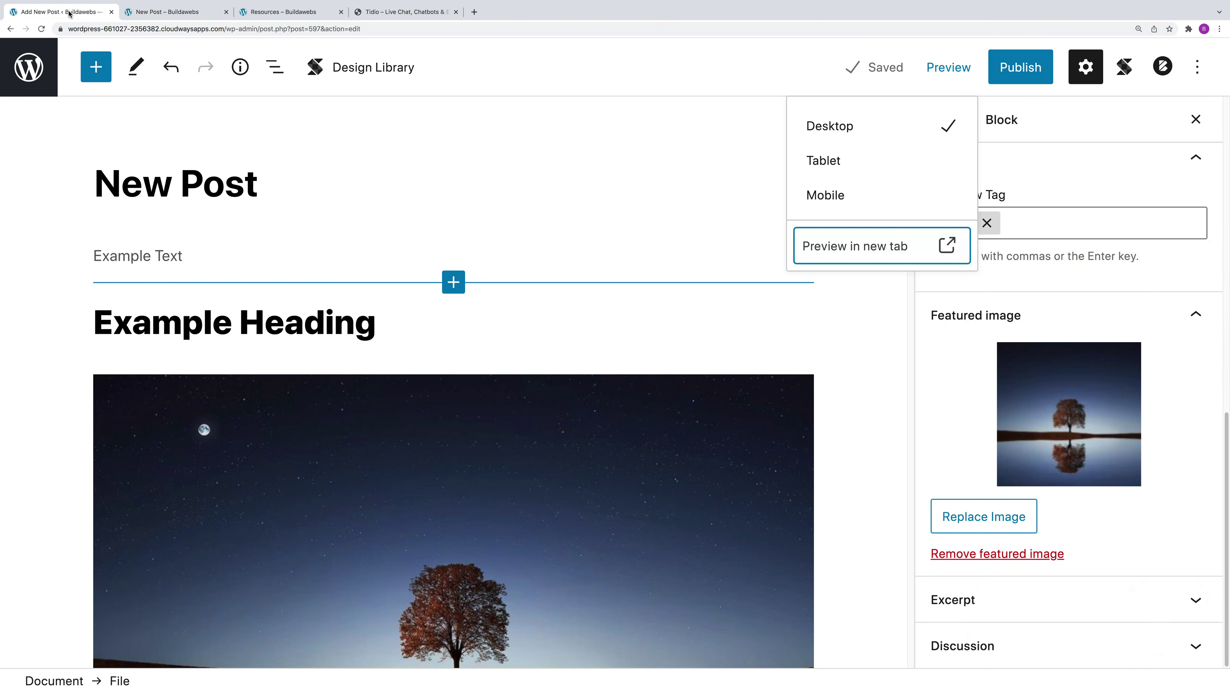
left_click(955, 381)
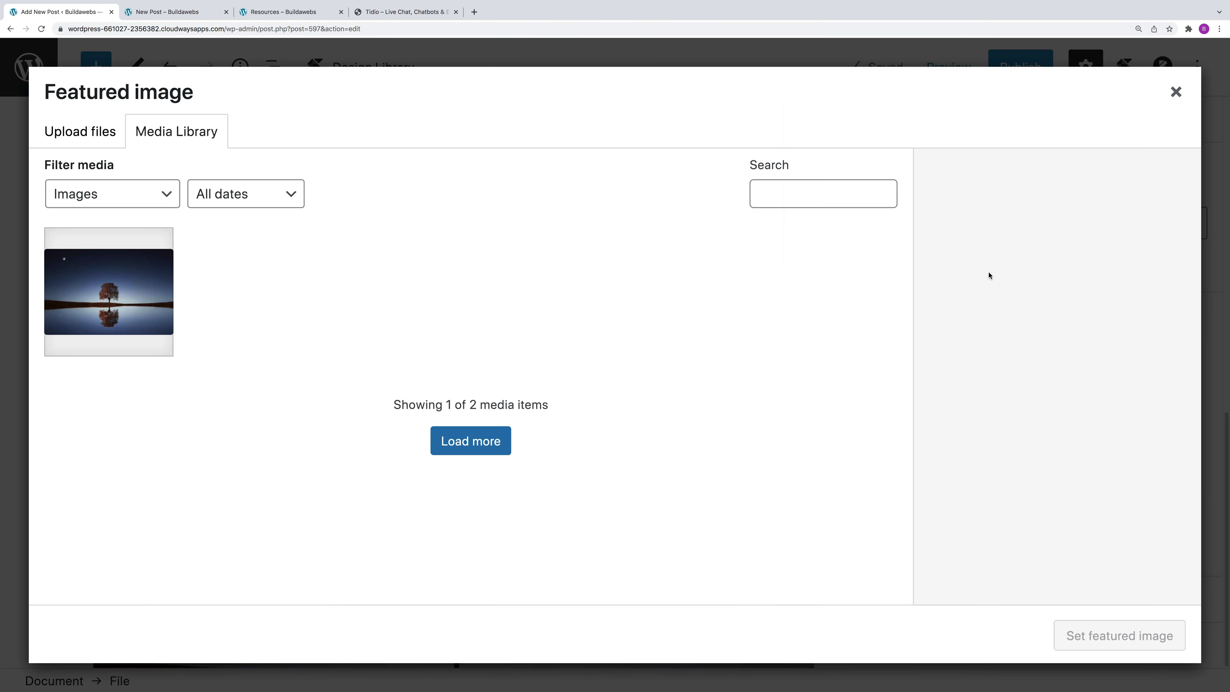
left_click(1176, 90)
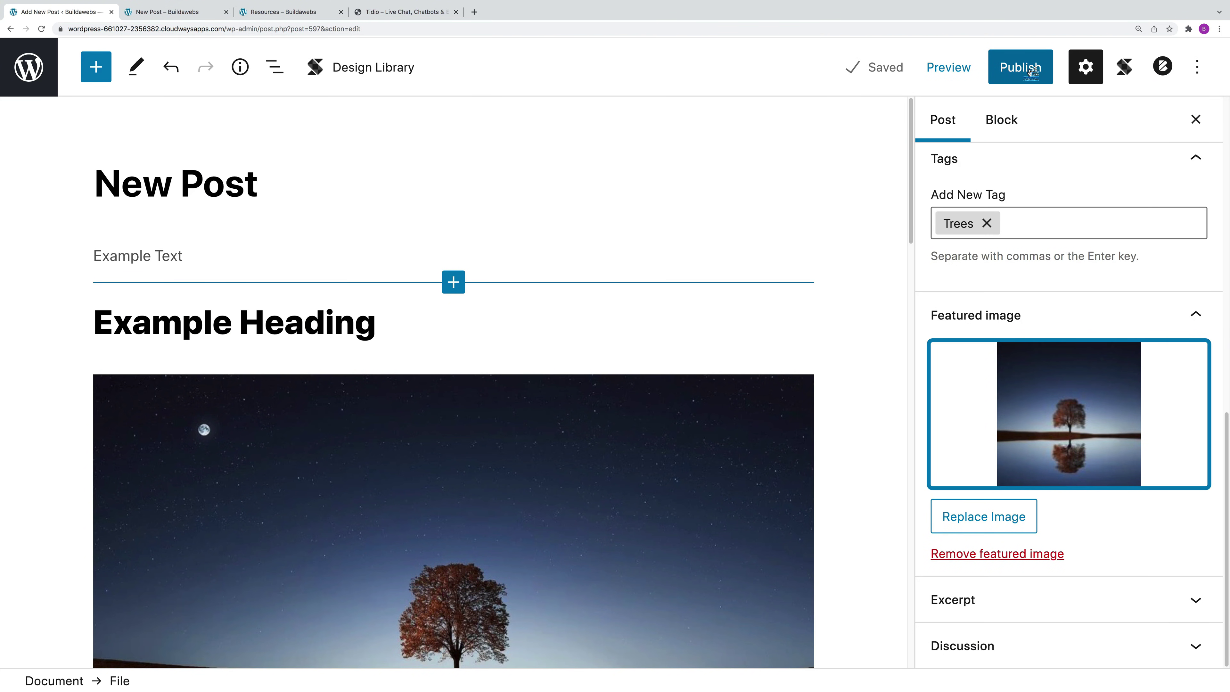
Step: In the pre-publish panel, schedule the post for January 2 at 11:30 PM
left_click(1033, 71)
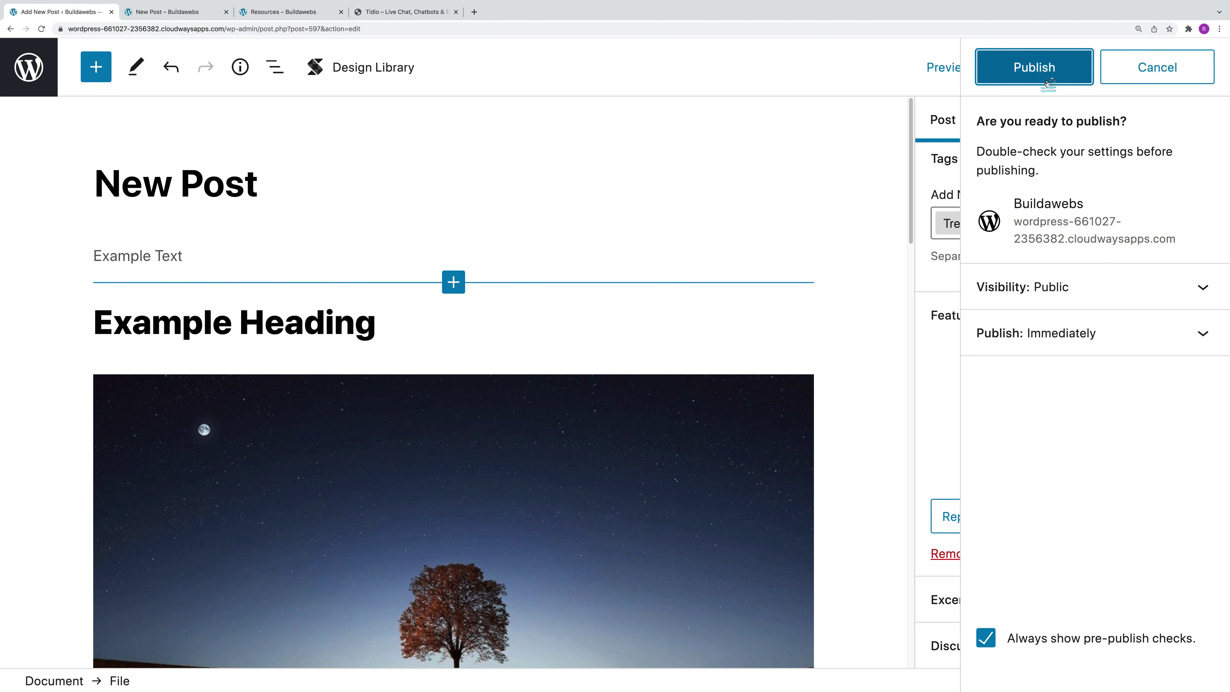
left_click(1049, 333)
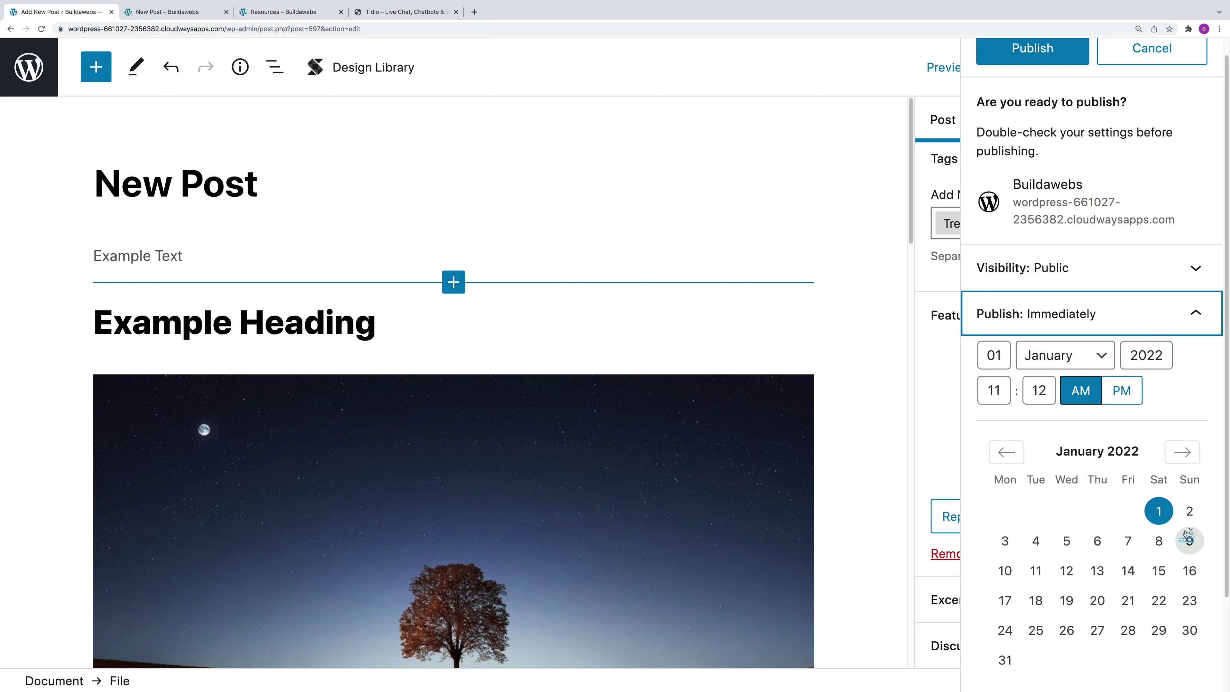
left_click(1190, 511)
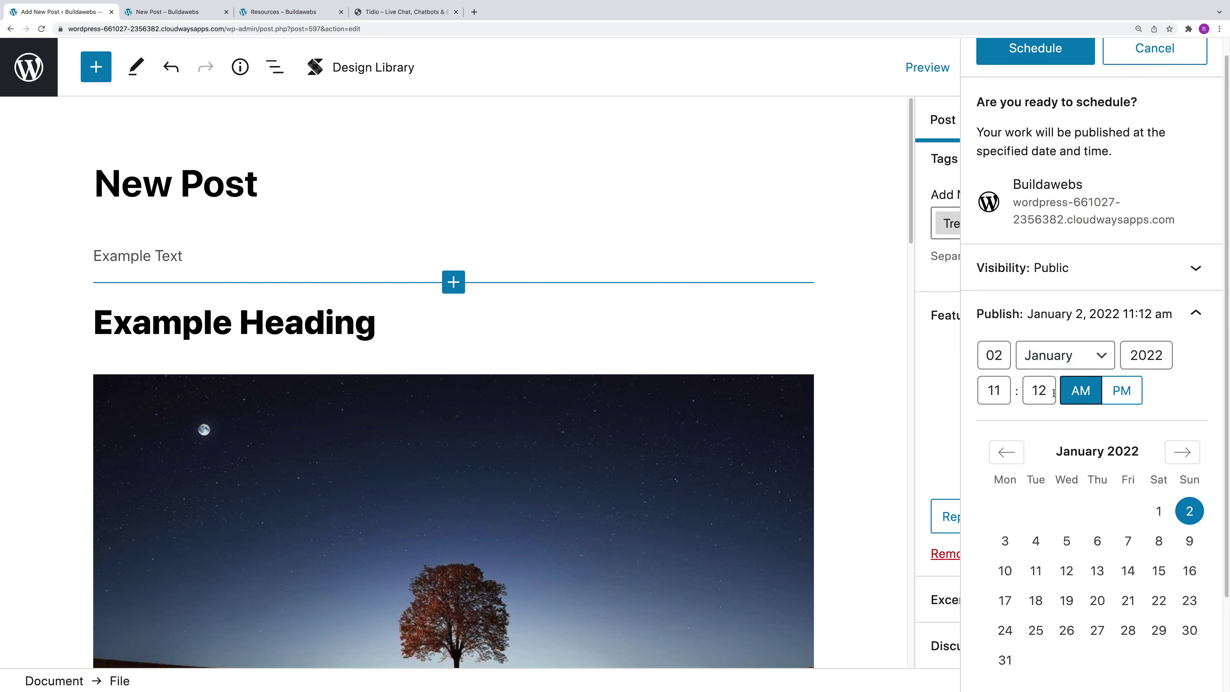
left_click_drag(1051, 393, 1026, 391)
type("30")
left_click(1081, 391)
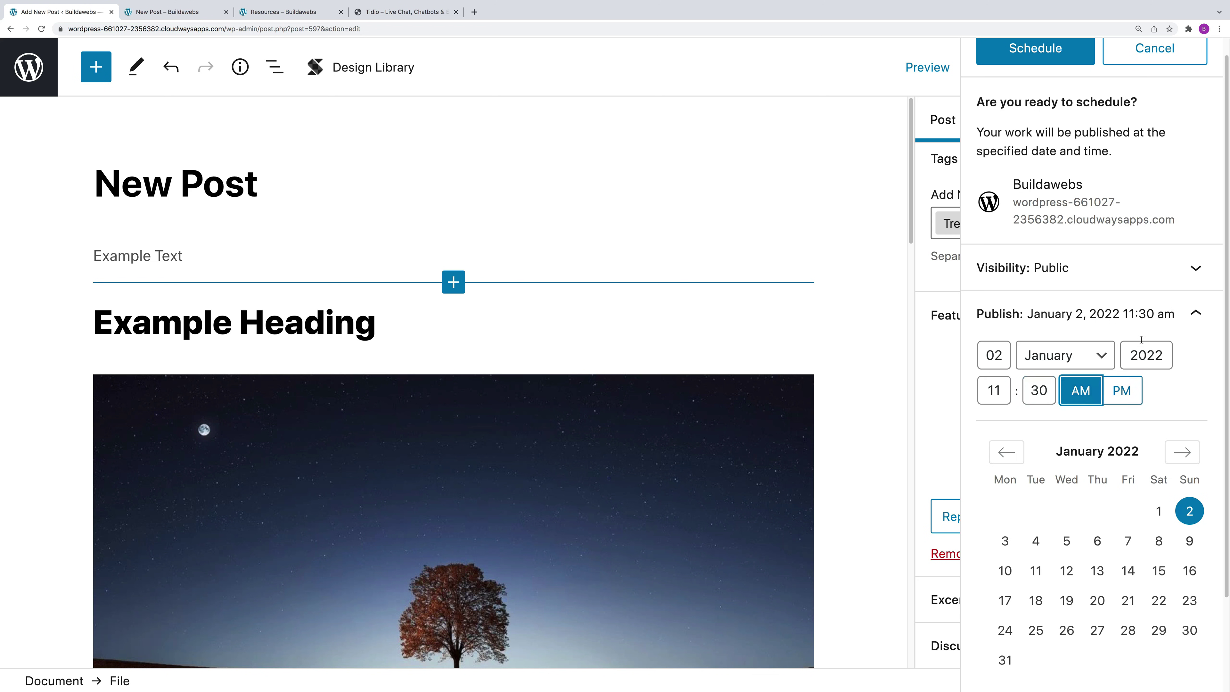
left_click(1120, 389)
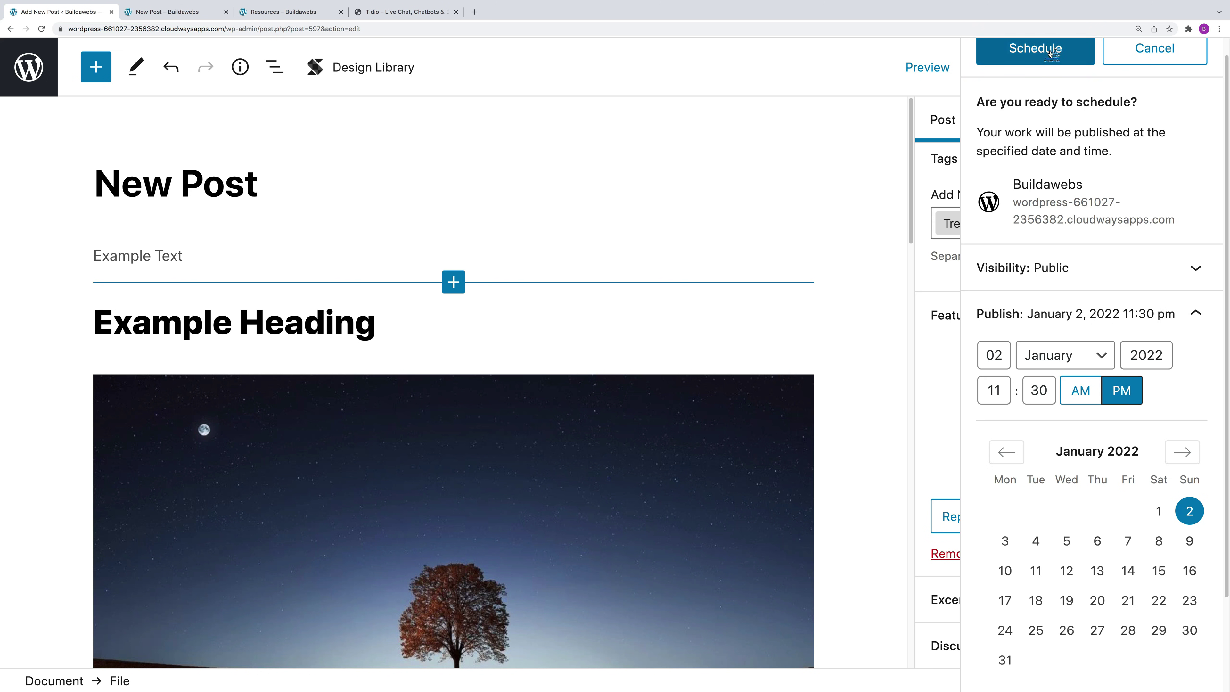
Step: Reset publishing to Immediately and review the Public visibility setting before publishing
scroll(1036, 54, "up", 1)
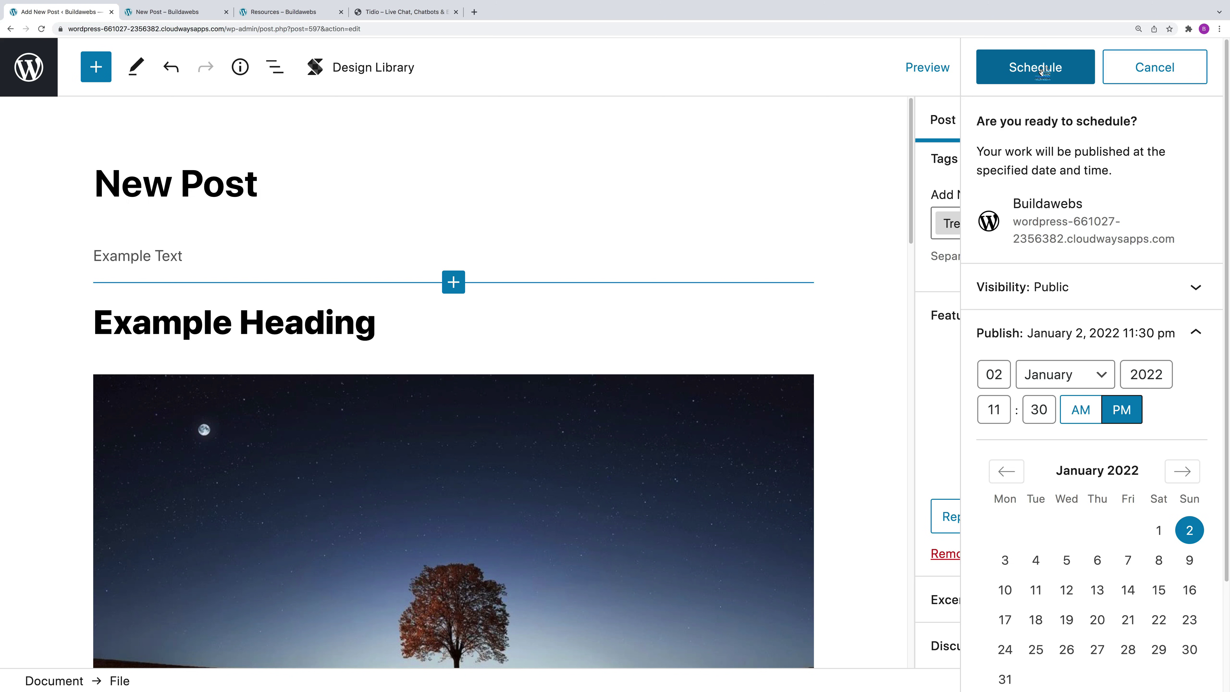
scroll(1066, 504, "down", 3)
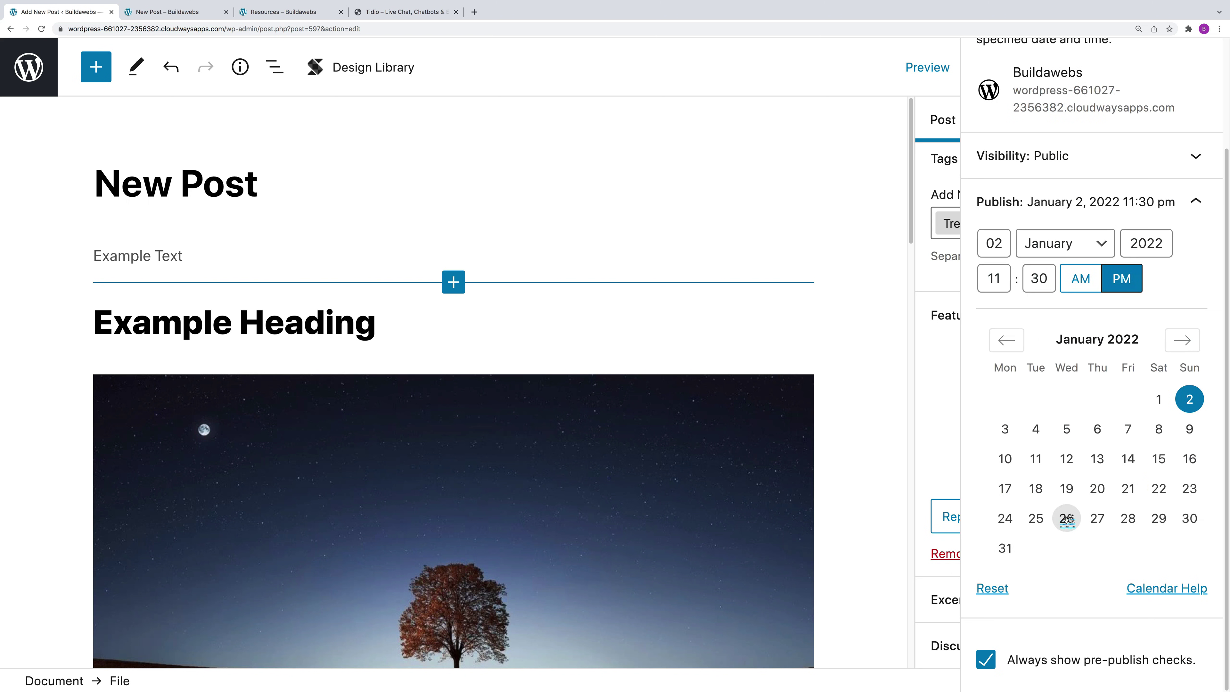
left_click(999, 592)
scroll(1119, 349, "up", 3)
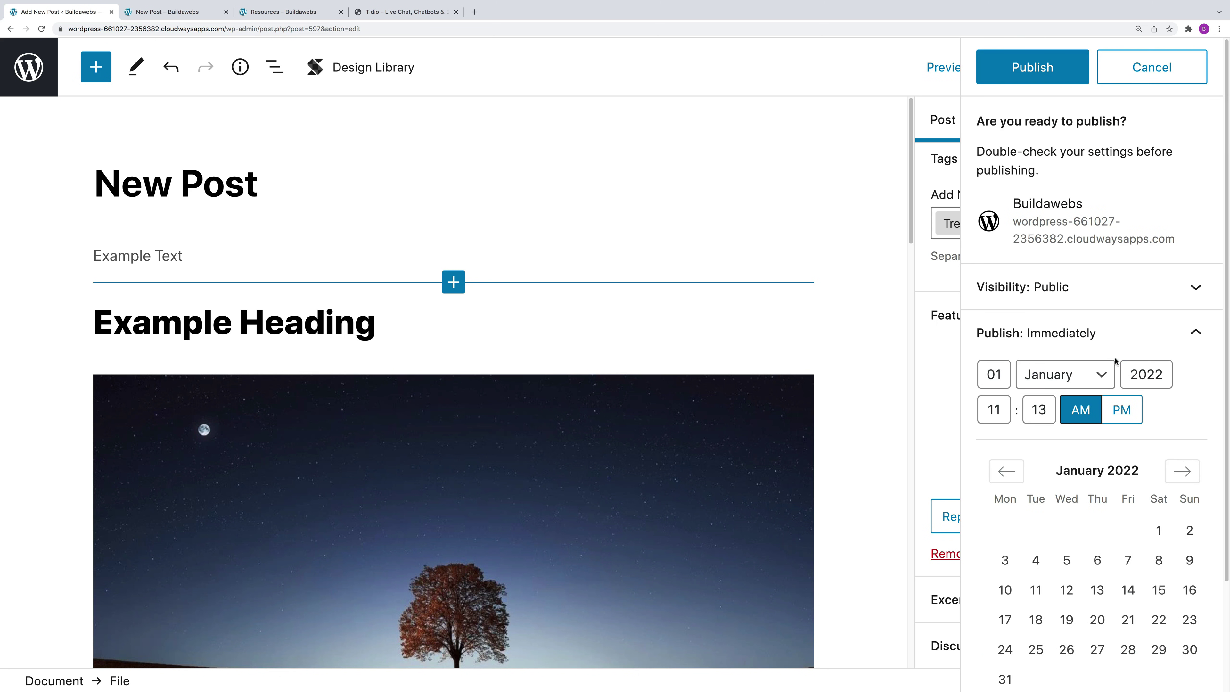
left_click(1080, 290)
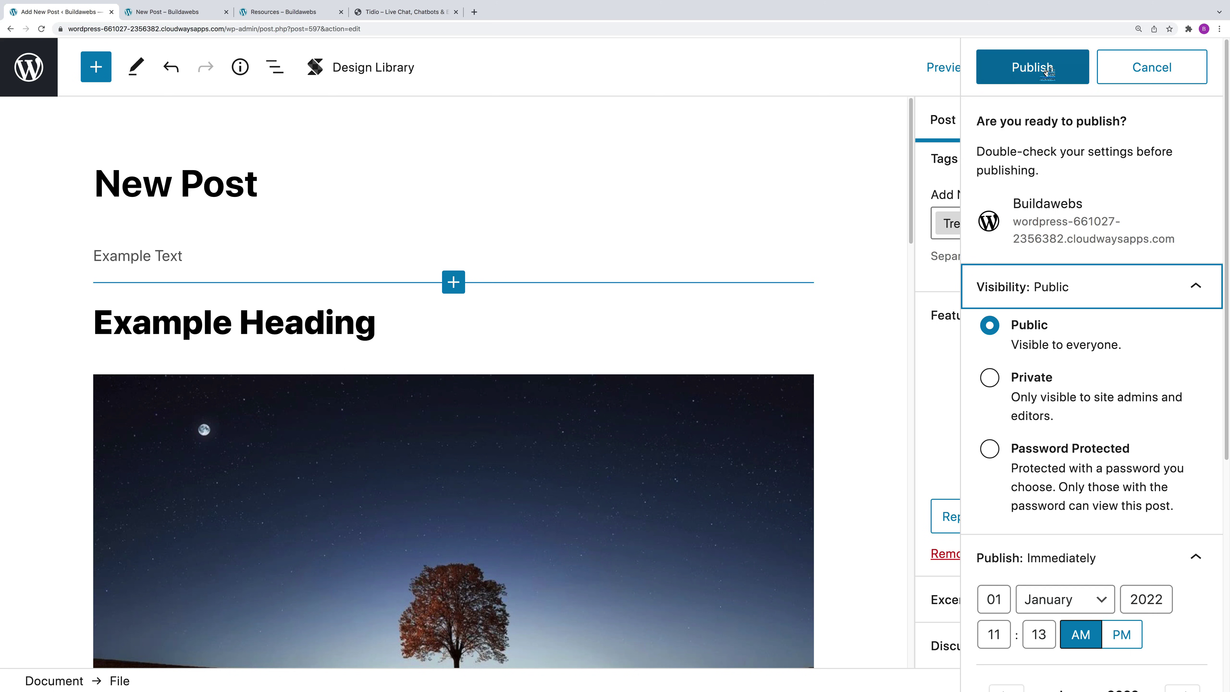
left_click(1003, 68)
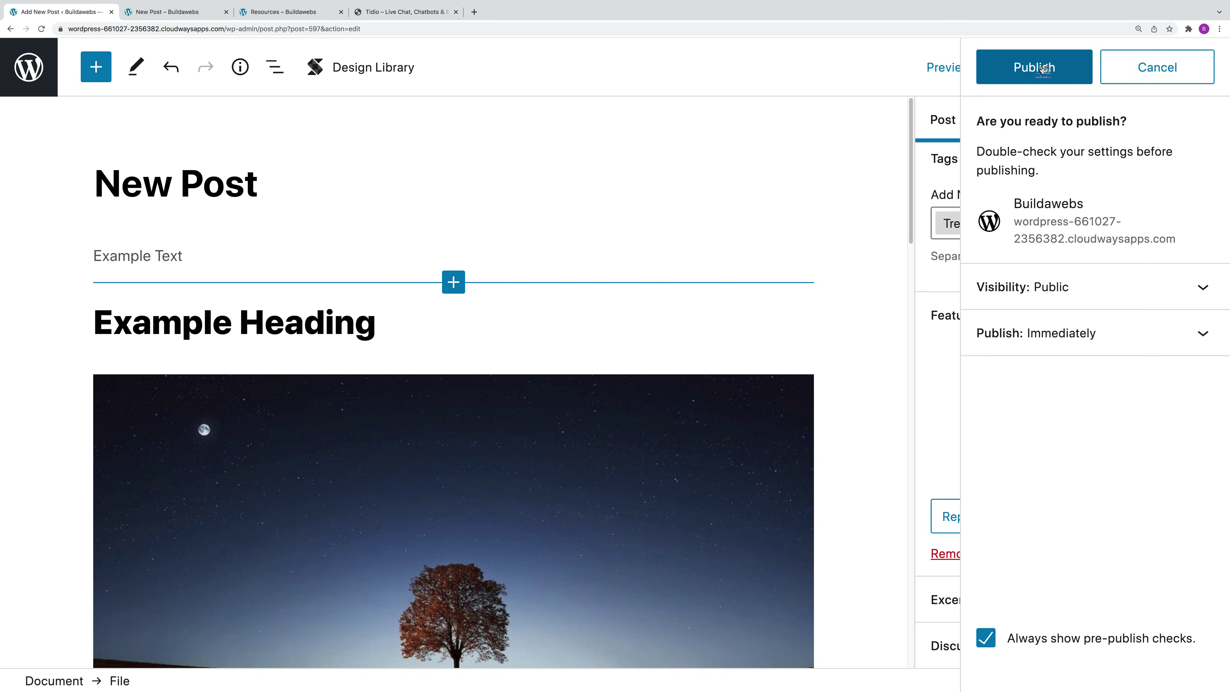
left_click(1041, 68)
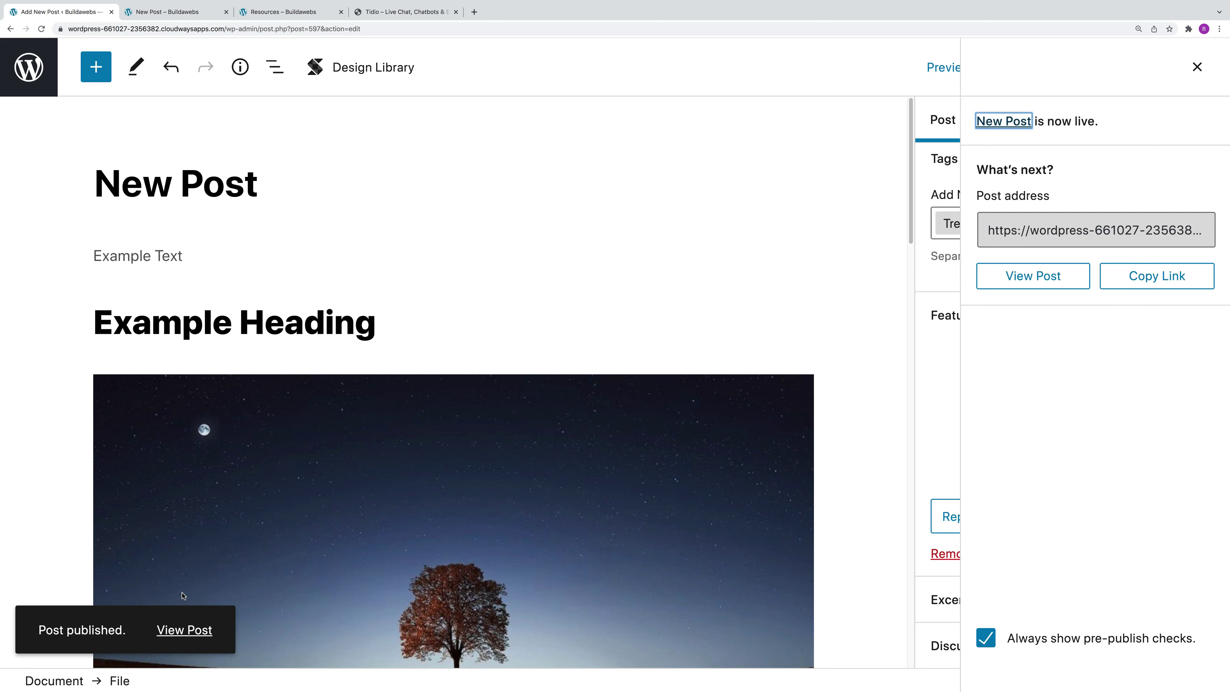
Step: View the live New Post, scroll through it, then return to the admin area
left_click(184, 629)
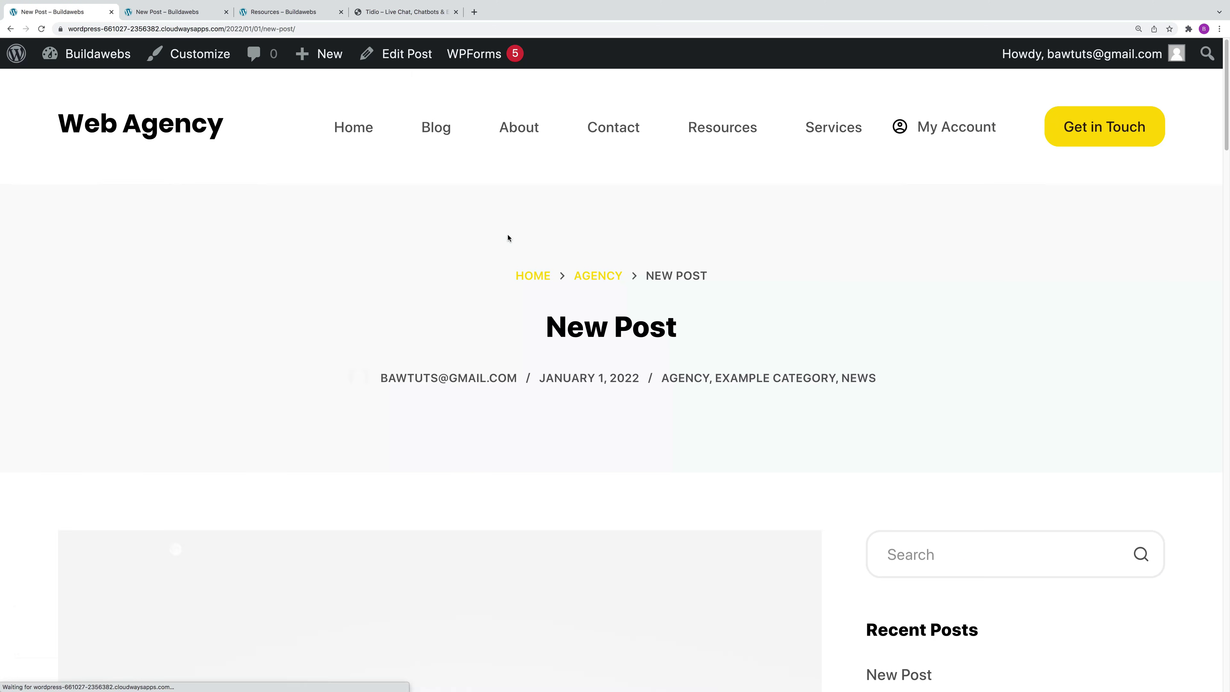
scroll(1214, 254, "down", 10)
scroll(1214, 254, "down", 9)
scroll(1197, 335, "up", 11)
scroll(1207, 222, "down", 15)
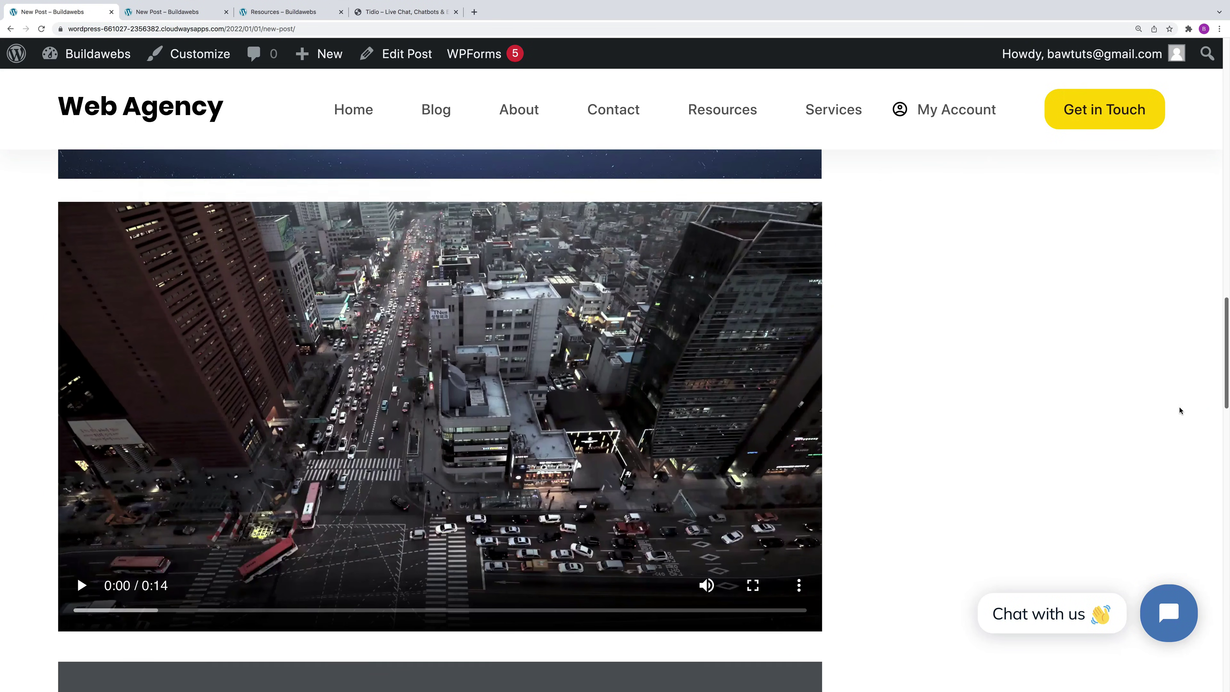
scroll(1180, 410, "down", 5)
scroll(1180, 410, "up", 20)
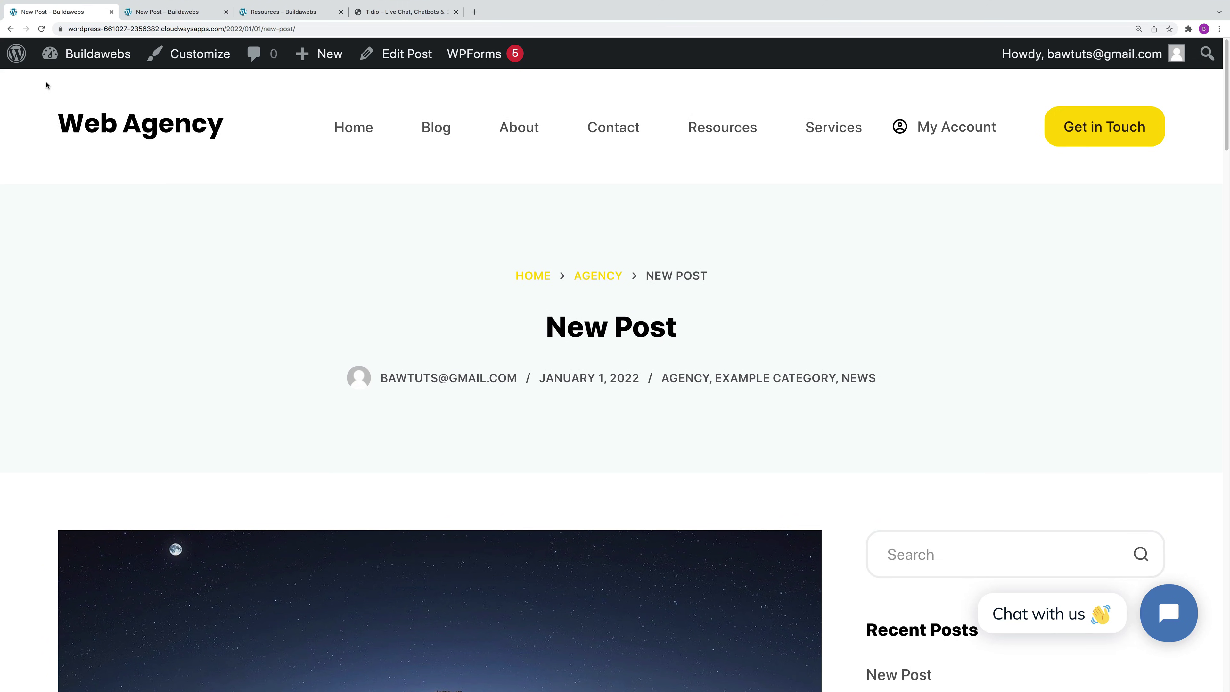
left_click(12, 56)
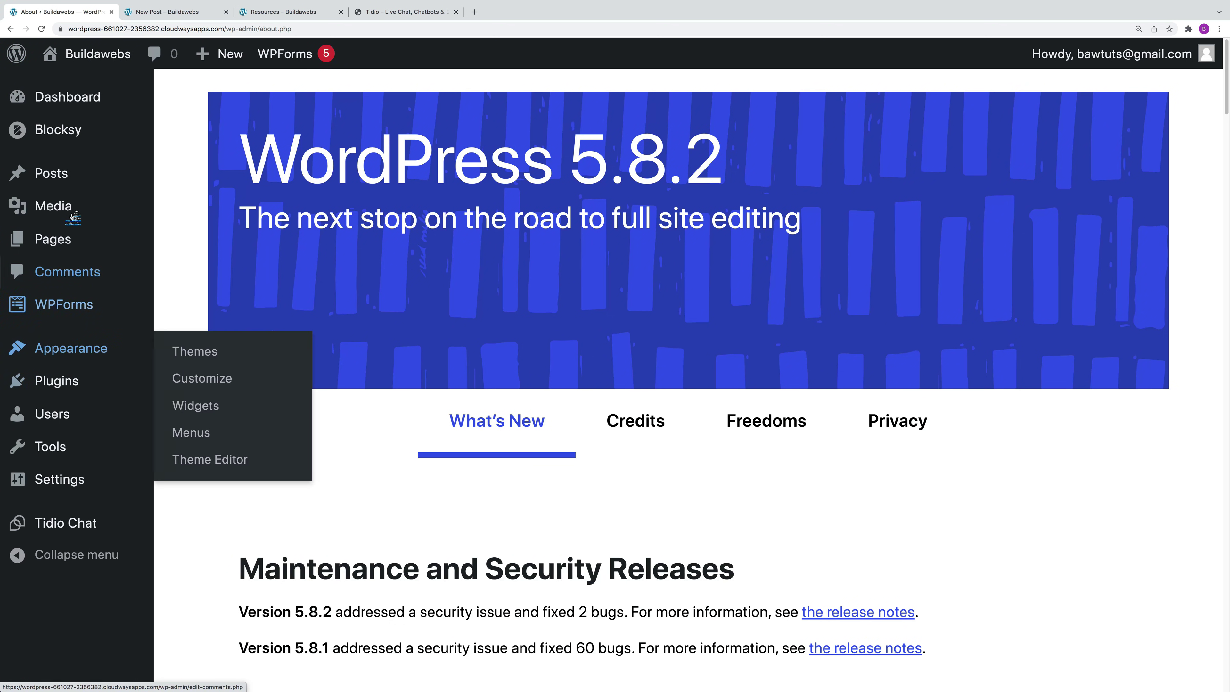
Step: Trash the 'Massa Vitae Toutor Condimentum Lacinia Quis' post, restore it, and filter posts to Drafts
mouse_move(68, 183)
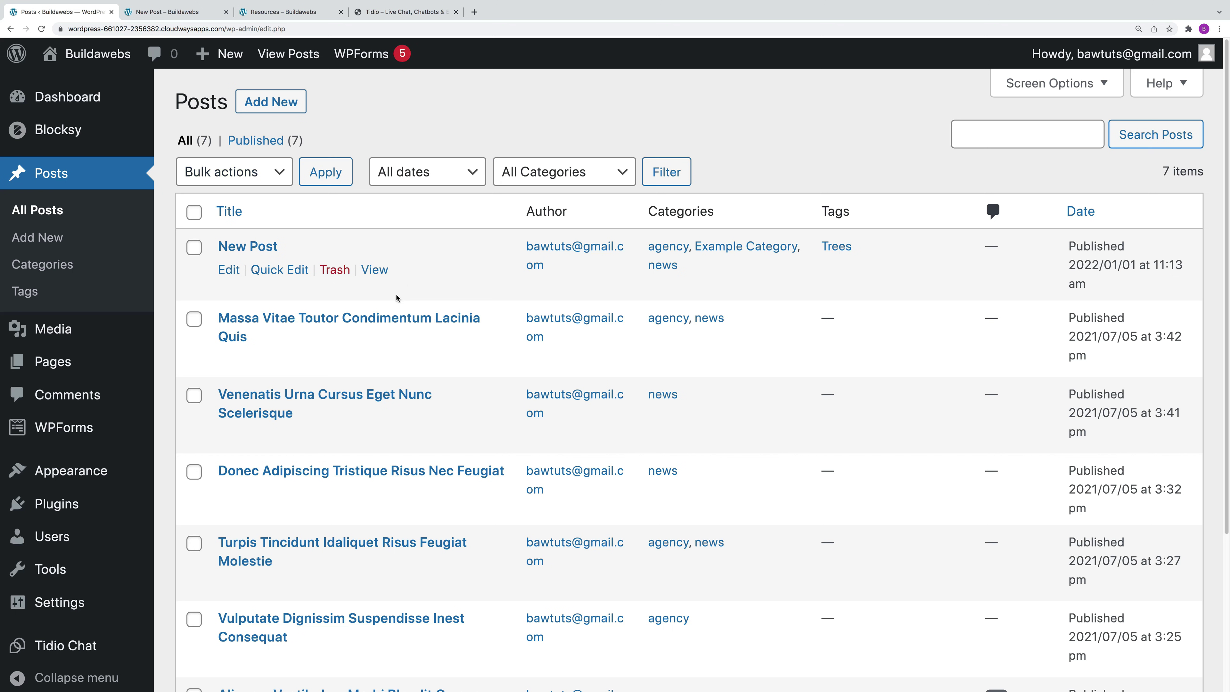
left_click(344, 271)
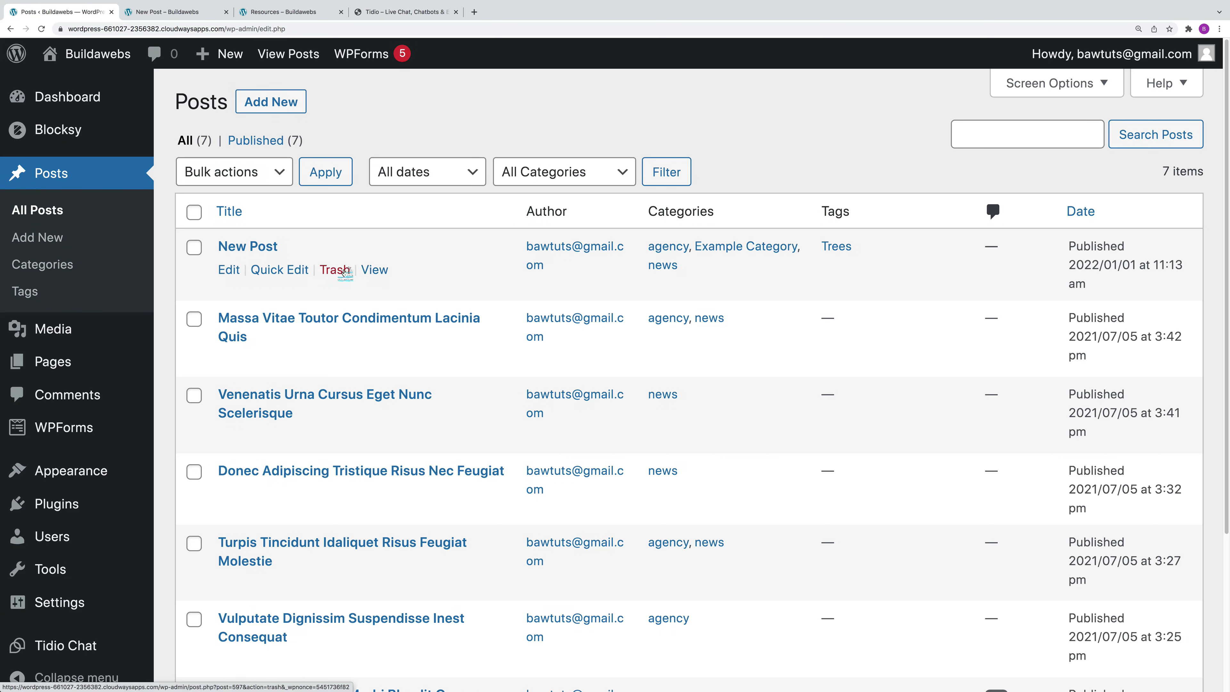
left_click(334, 362)
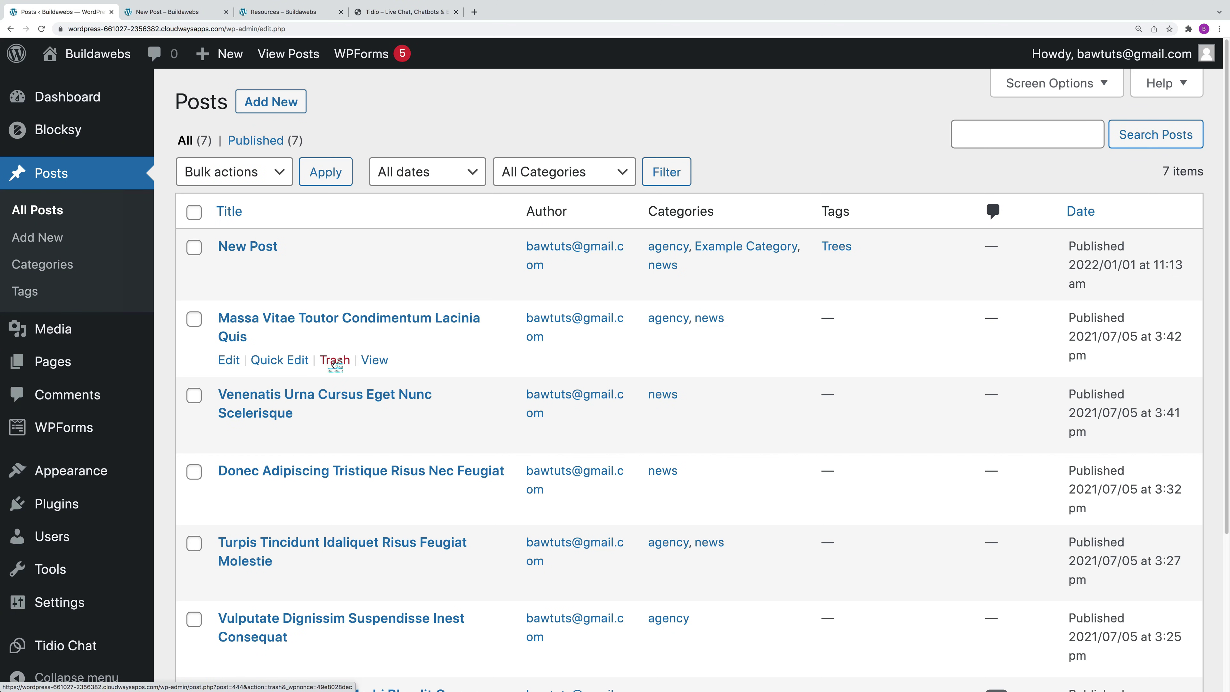
left_click(334, 363)
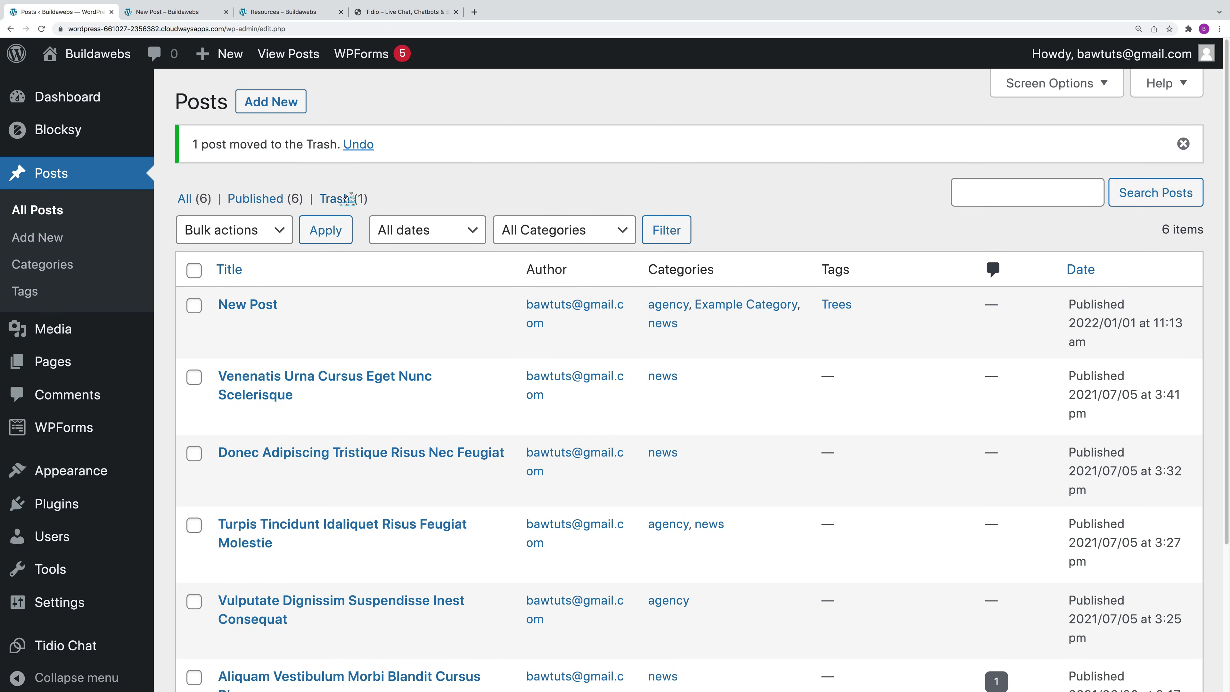
left_click(345, 199)
mouse_move(354, 293)
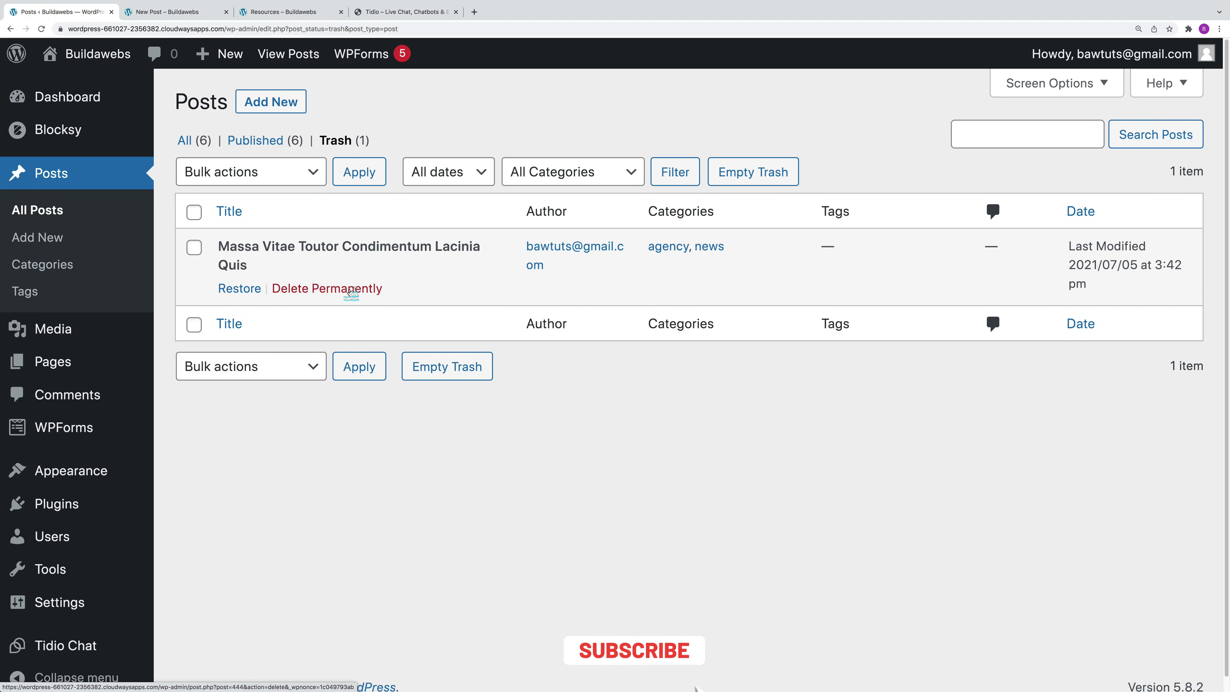
left_click(241, 288)
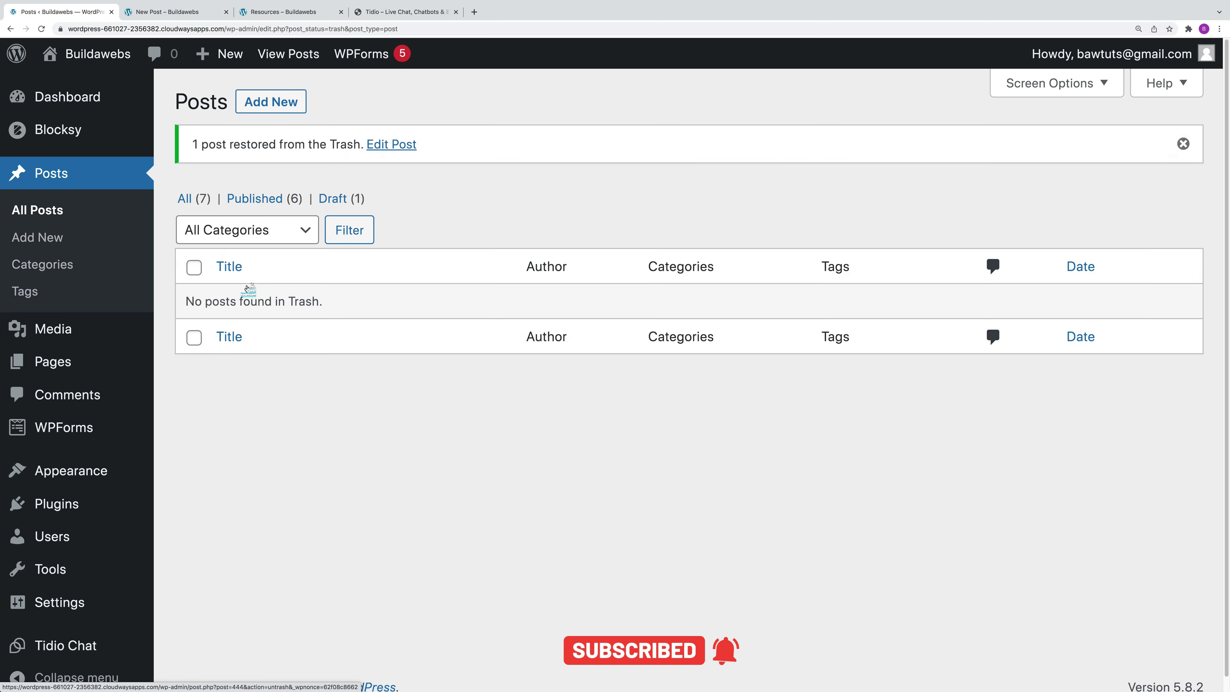
left_click(334, 199)
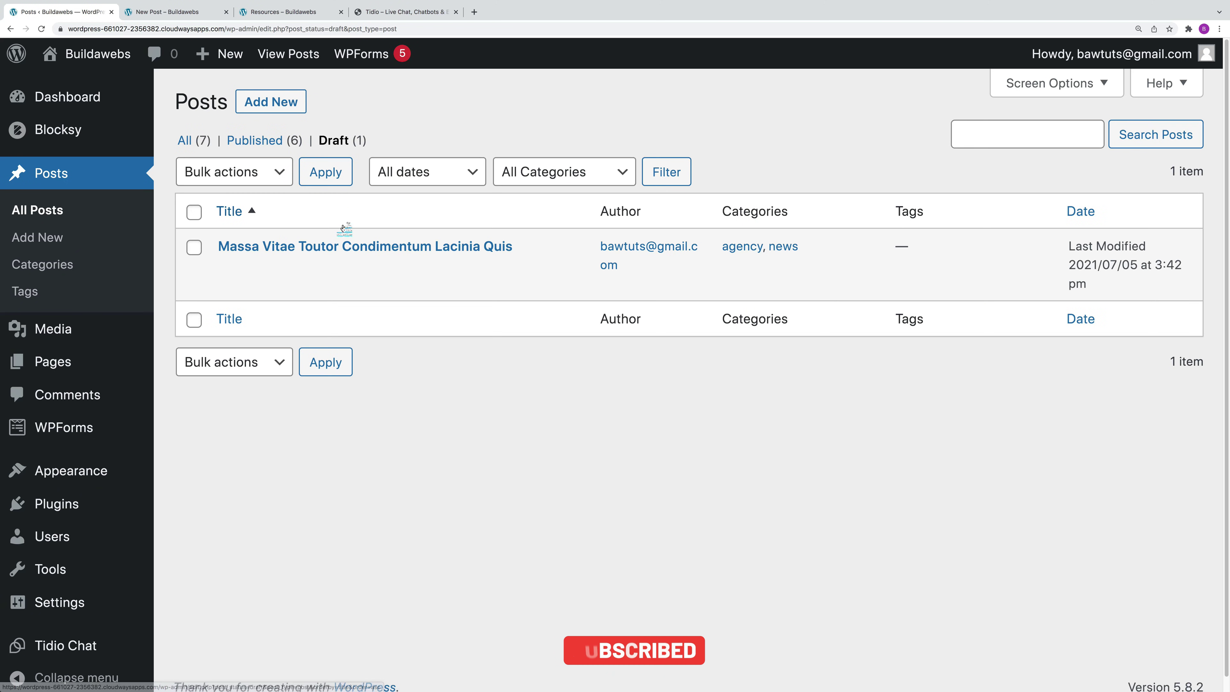
Step: Change the Massa Vitae draft's status to Published using Quick Edit
left_click(295, 270)
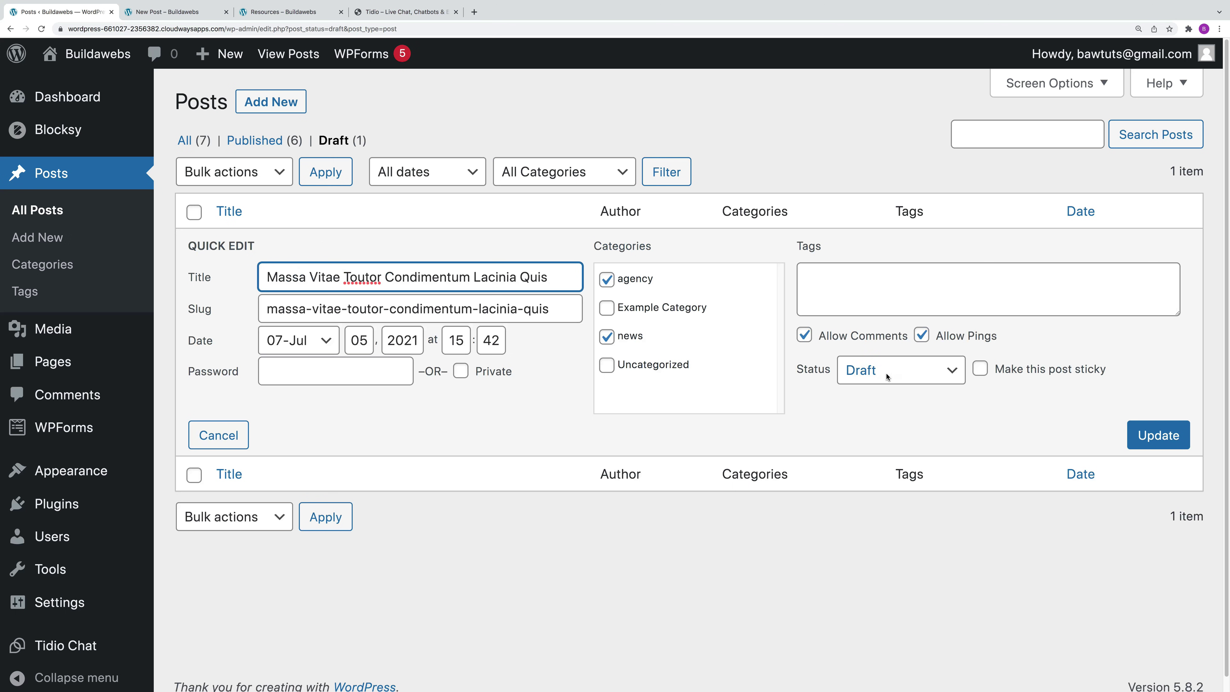
left_click(888, 377)
left_click(865, 340)
left_click(1161, 435)
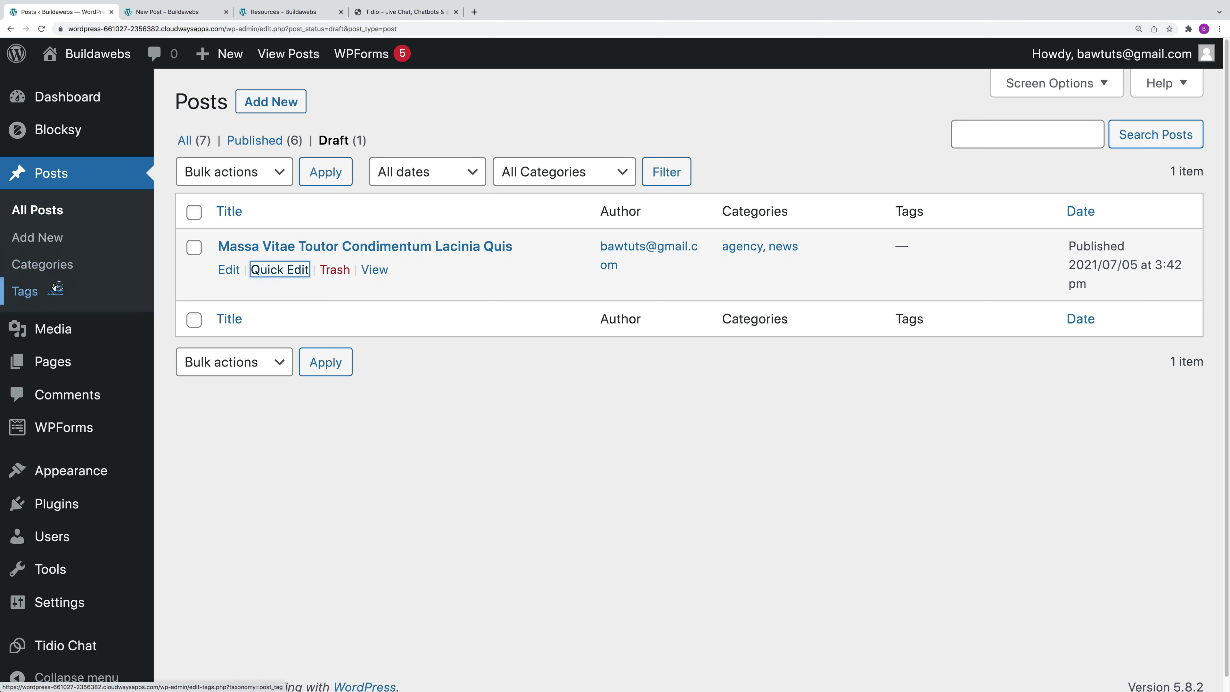
left_click(56, 271)
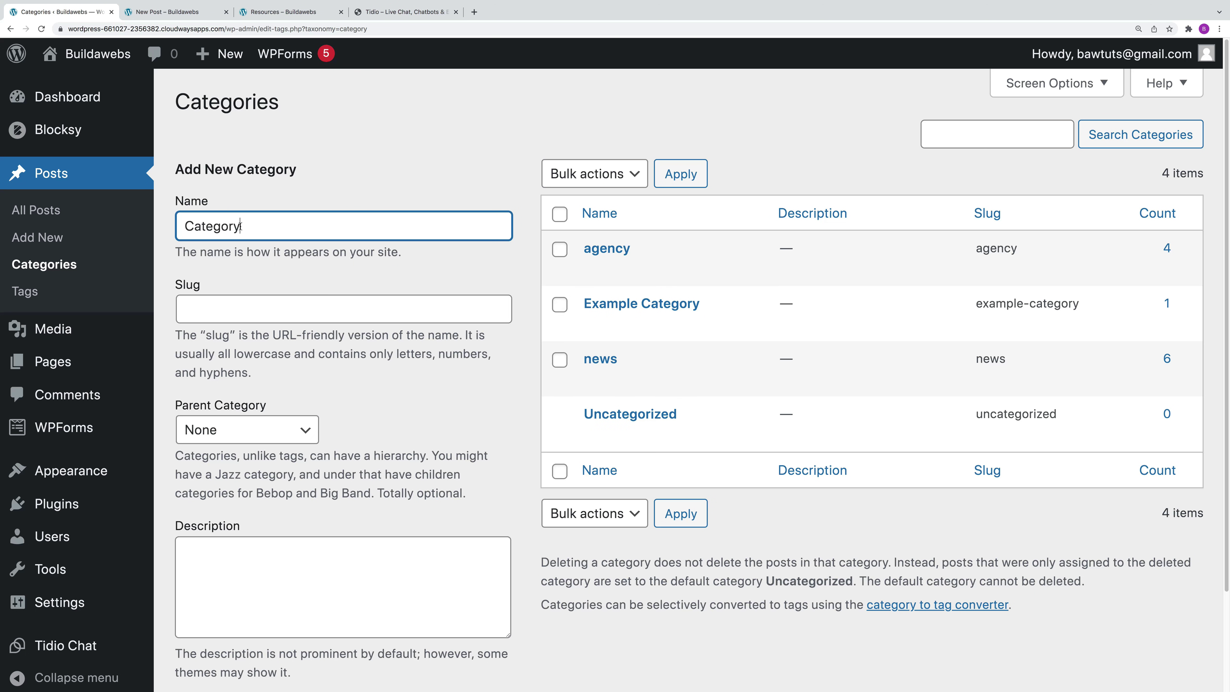
Step: Add a new category 'Category 1' with slug category-1
left_click(273, 310)
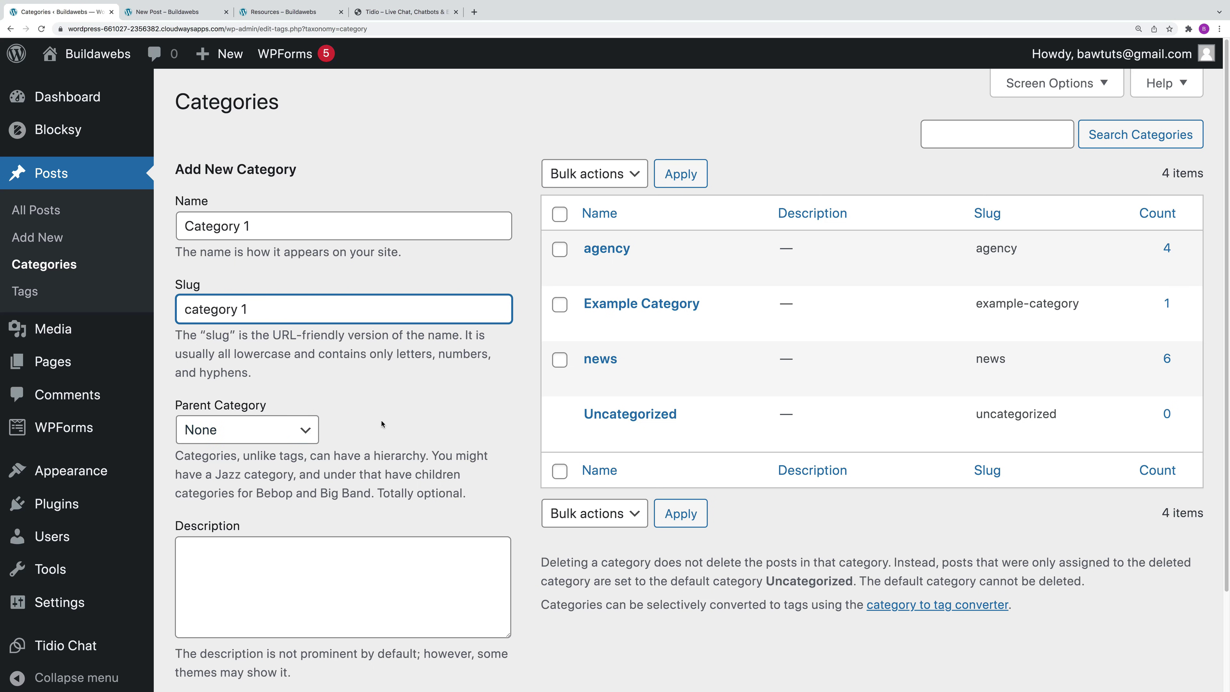
scroll(392, 465, "down", 3)
left_click(264, 584)
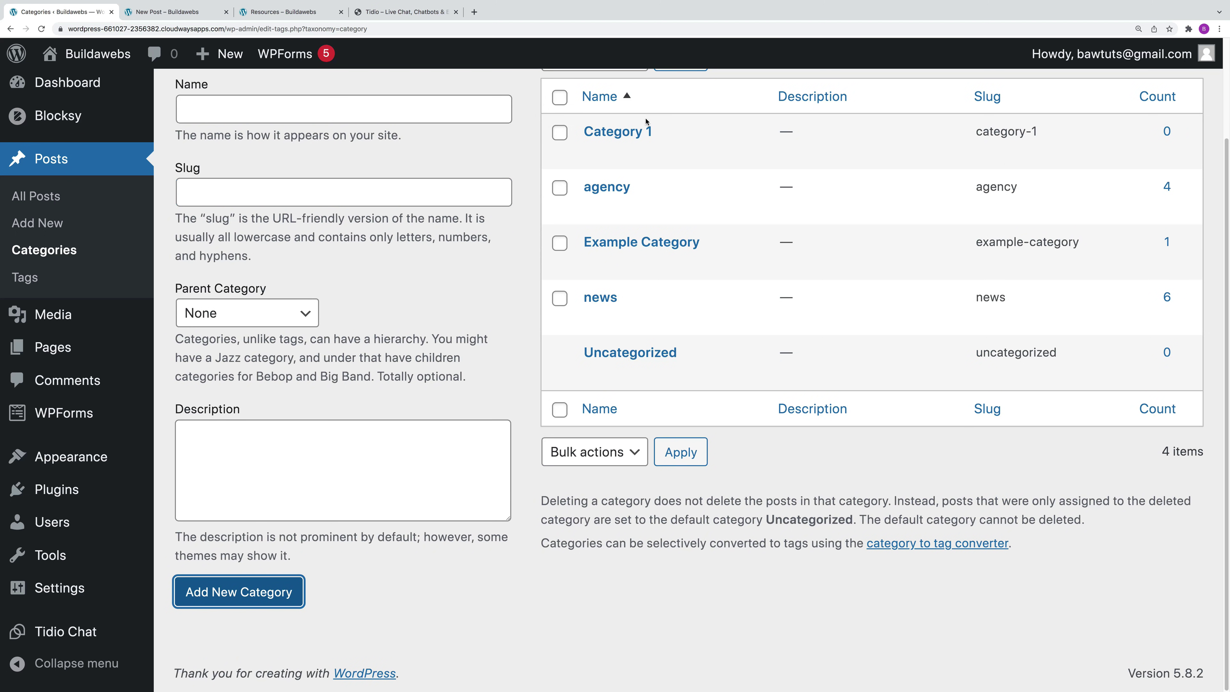
mouse_move(726, 167)
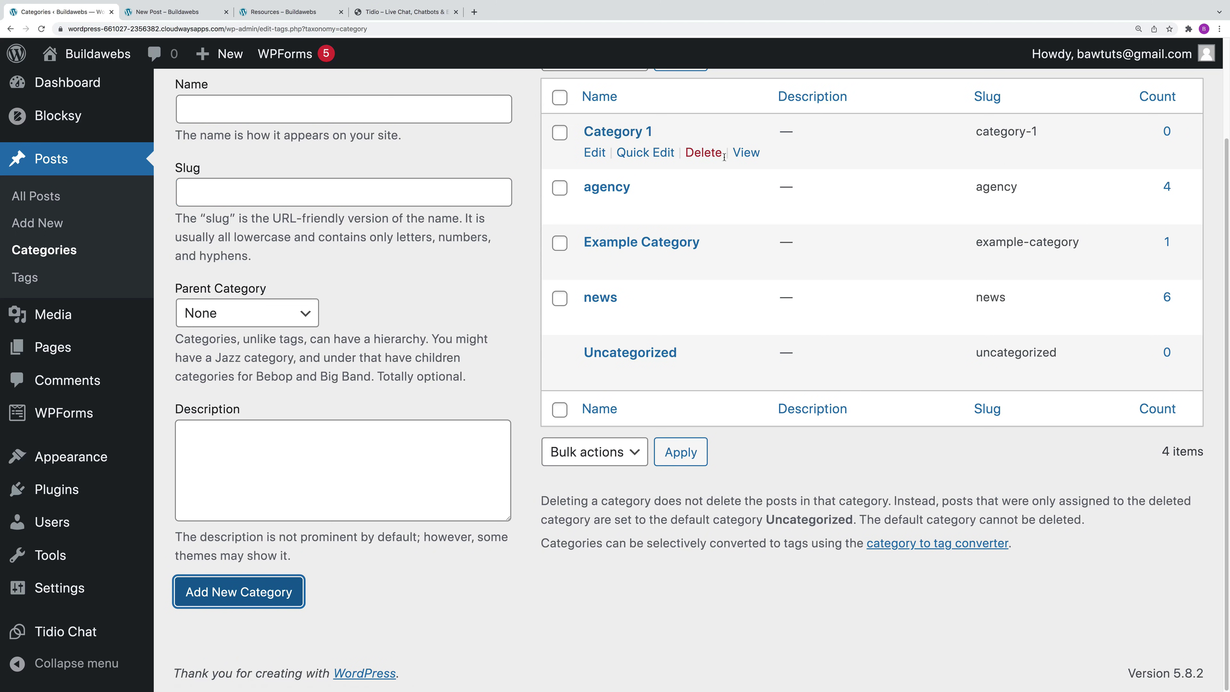
Step: Add a new tag 'Tag 1' with slug tag-1 on the Tags page
left_click(42, 280)
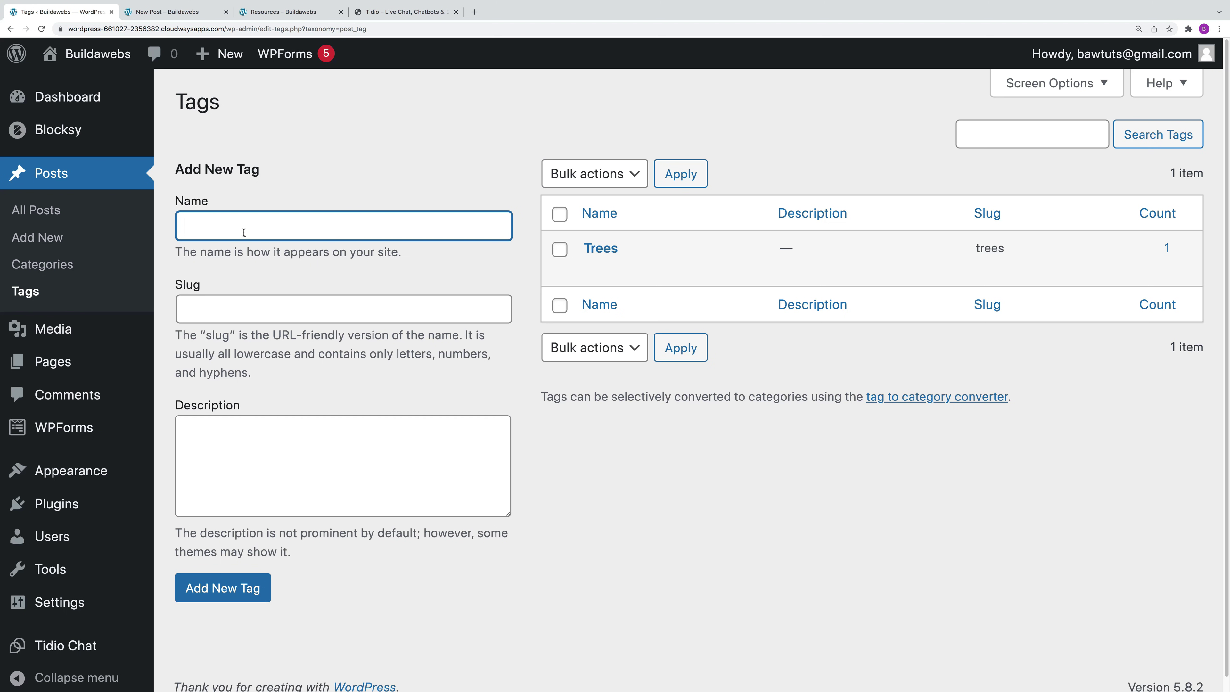
key("Tab")
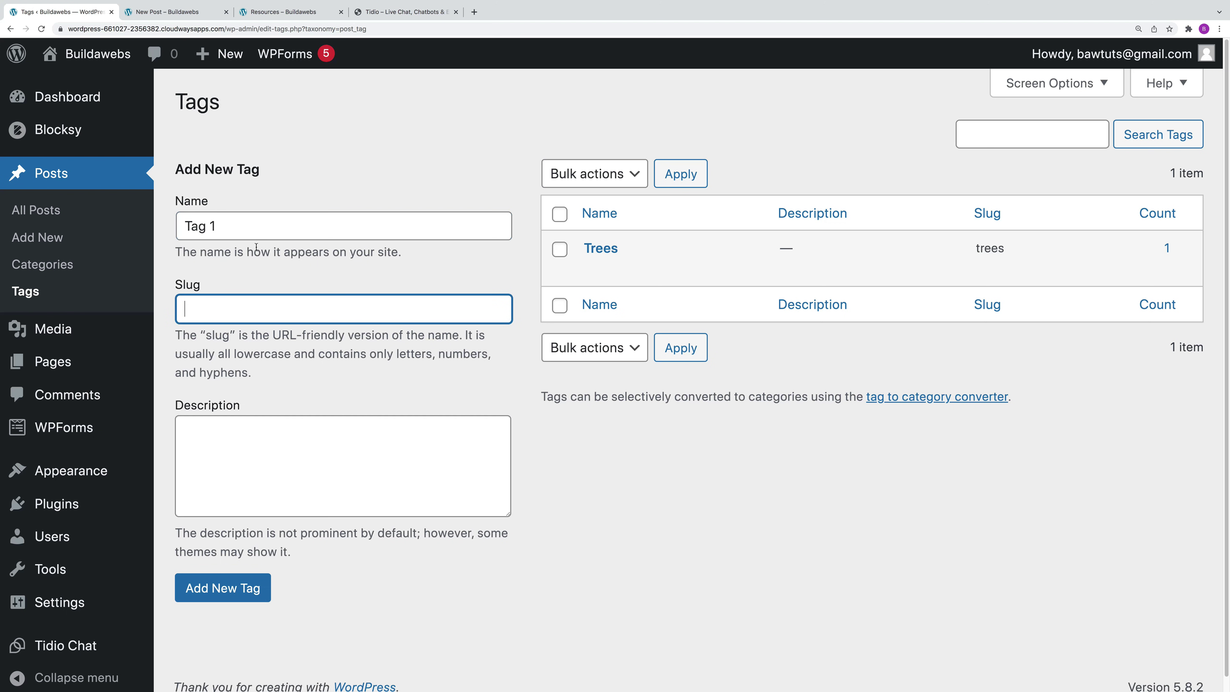
type("tag 1")
left_click(228, 592)
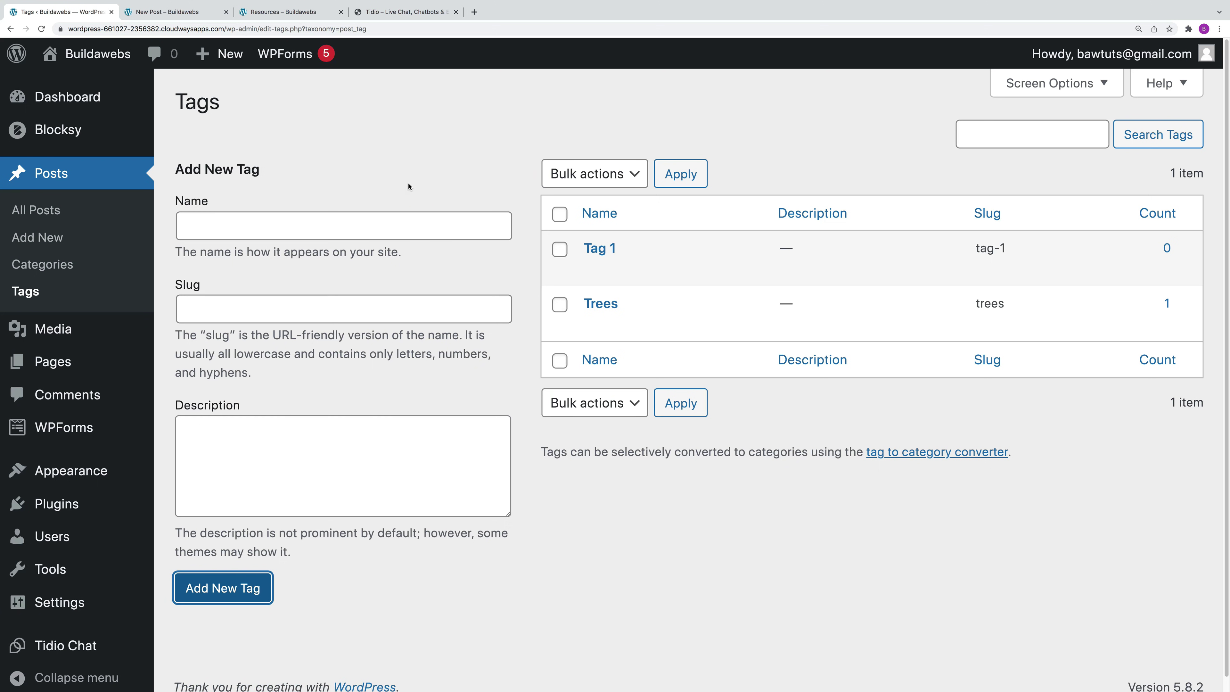
scroll(388, 194, "down", 1)
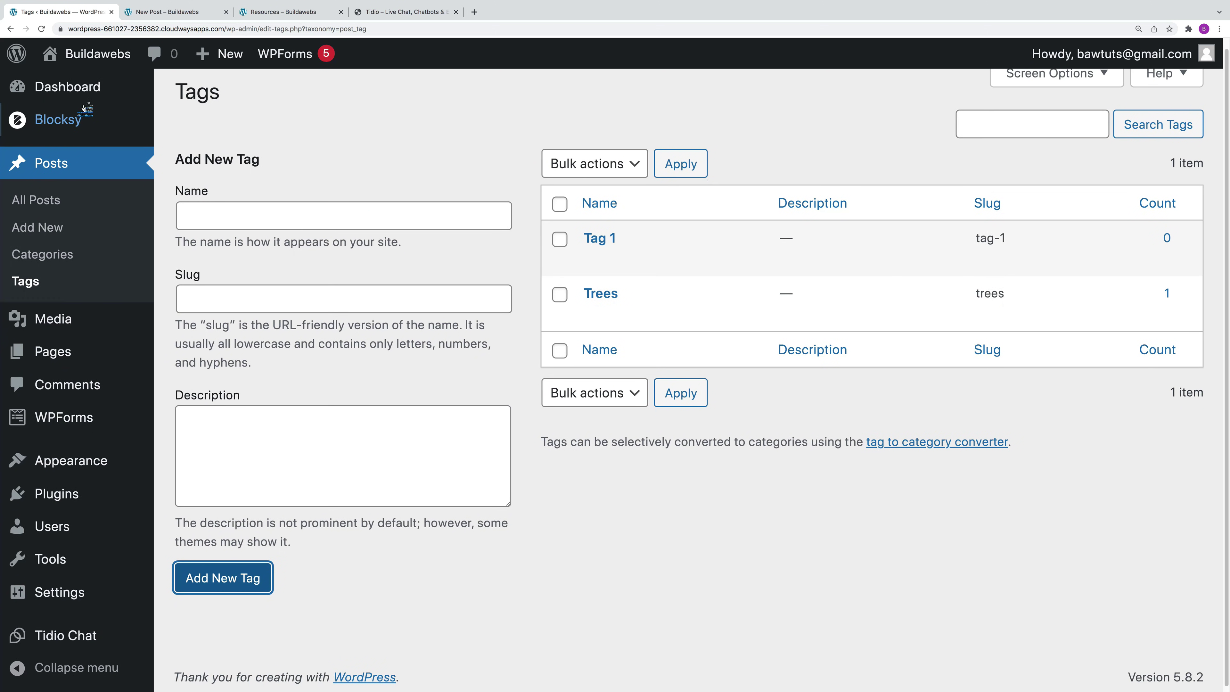
Step: Open the Add New User form and enter the new user's username
left_click(78, 94)
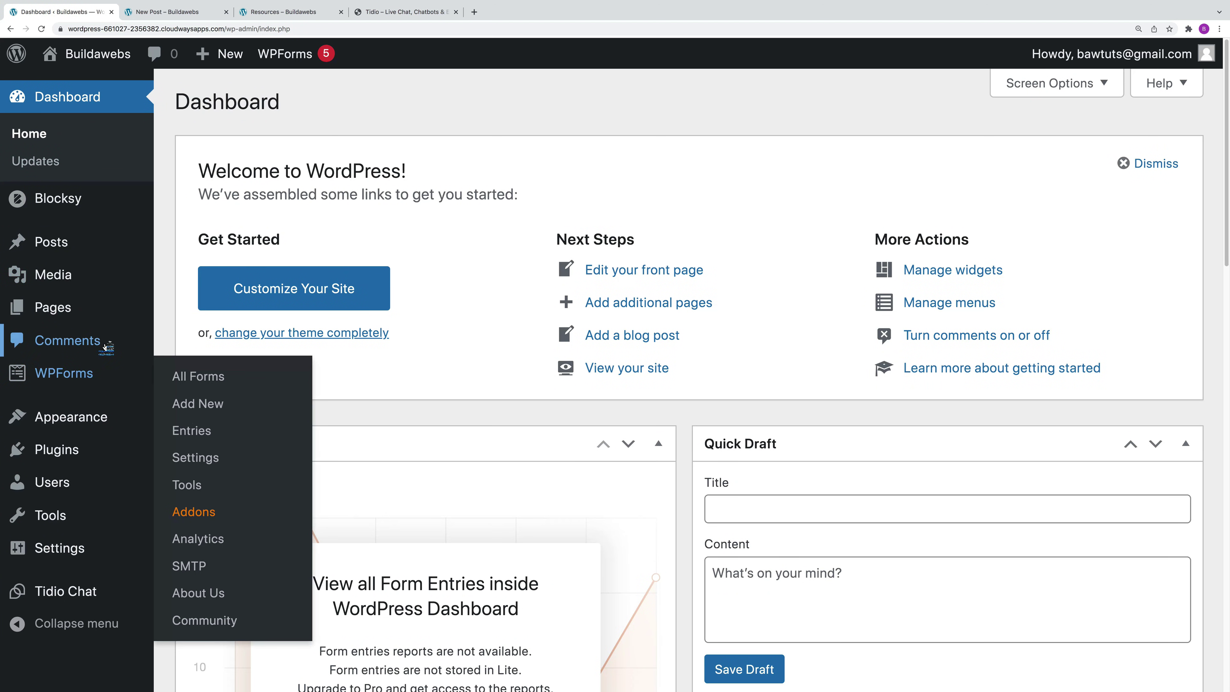
mouse_move(68, 491)
left_click(184, 513)
left_click(444, 195)
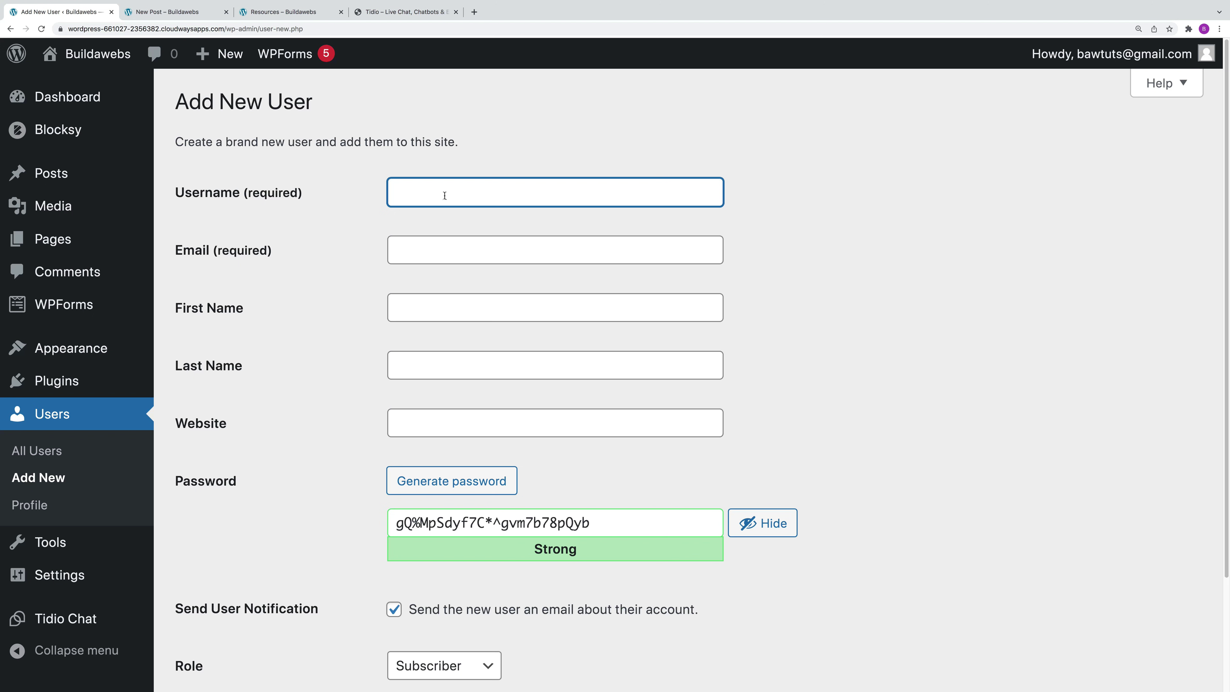
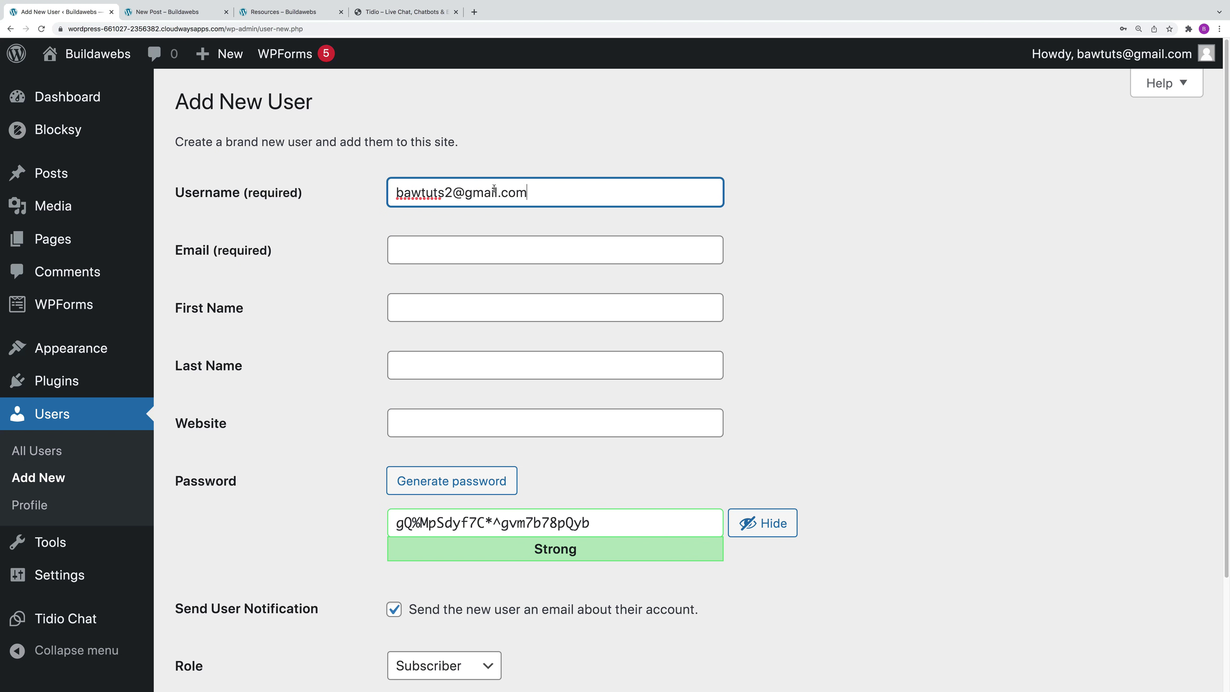
Step: Copy the username into the Email field and fill in the user's first and last name
left_click_drag(530, 193, 393, 176)
key("ctrl+c")
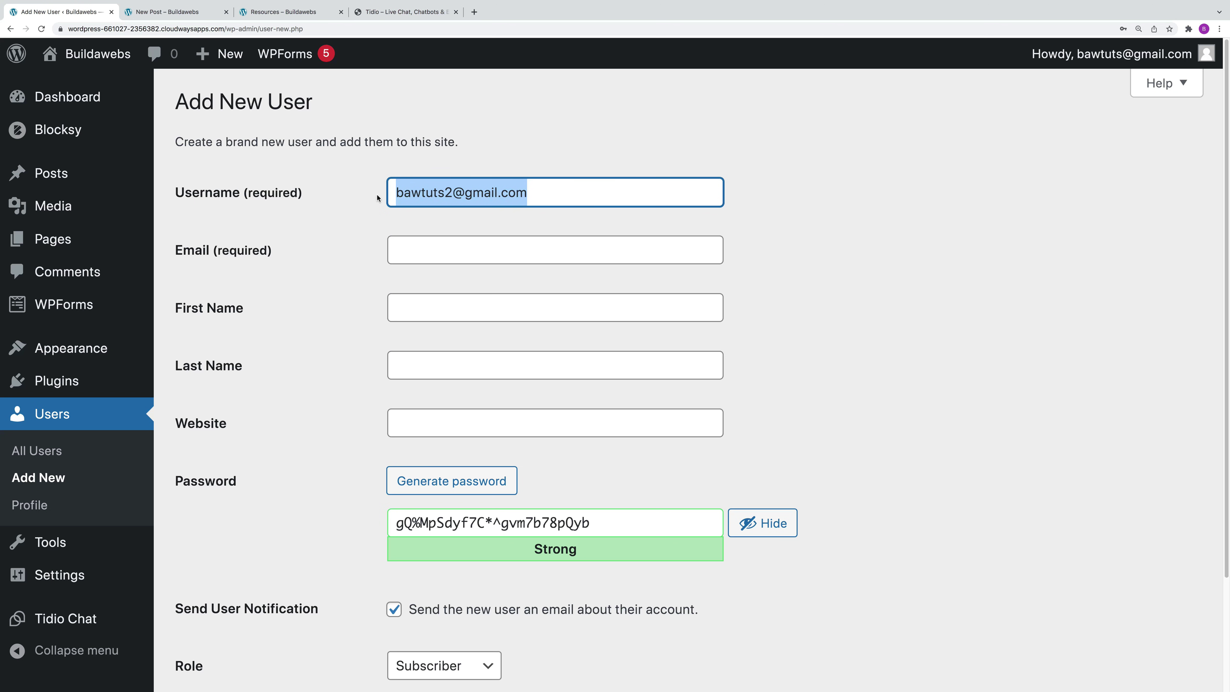
left_click(445, 250)
key("ctrl+v")
key("Tab")
type("Baw")
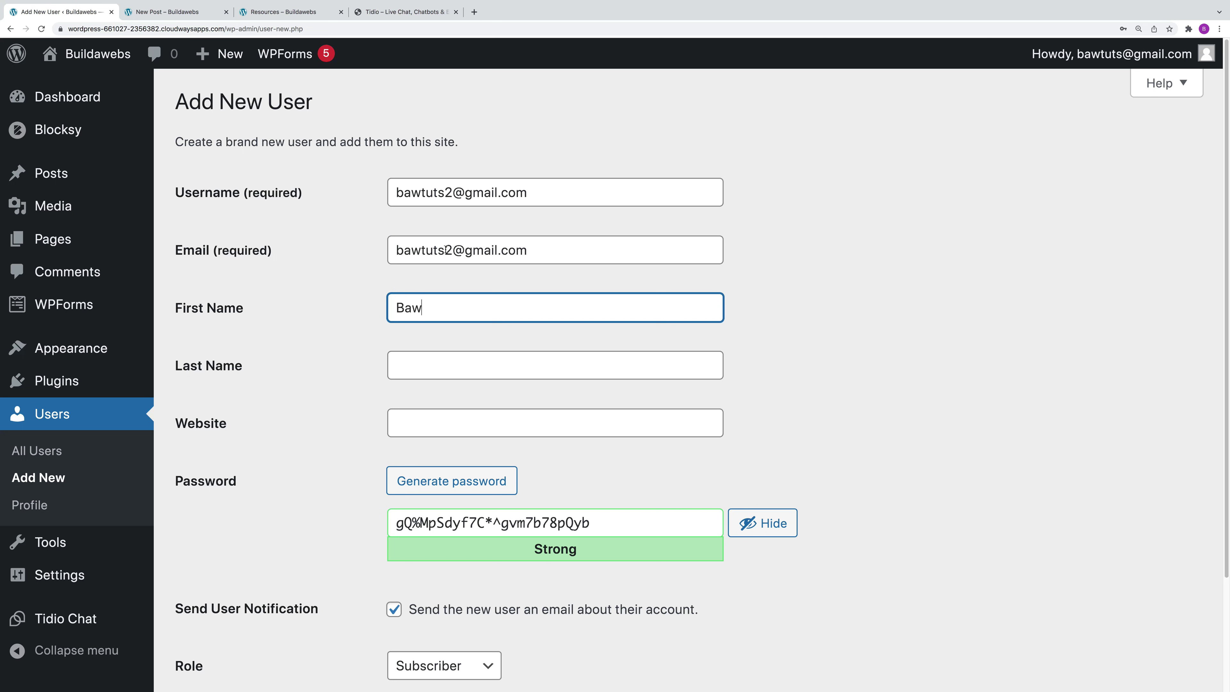
key("Tab")
type("Tuts")
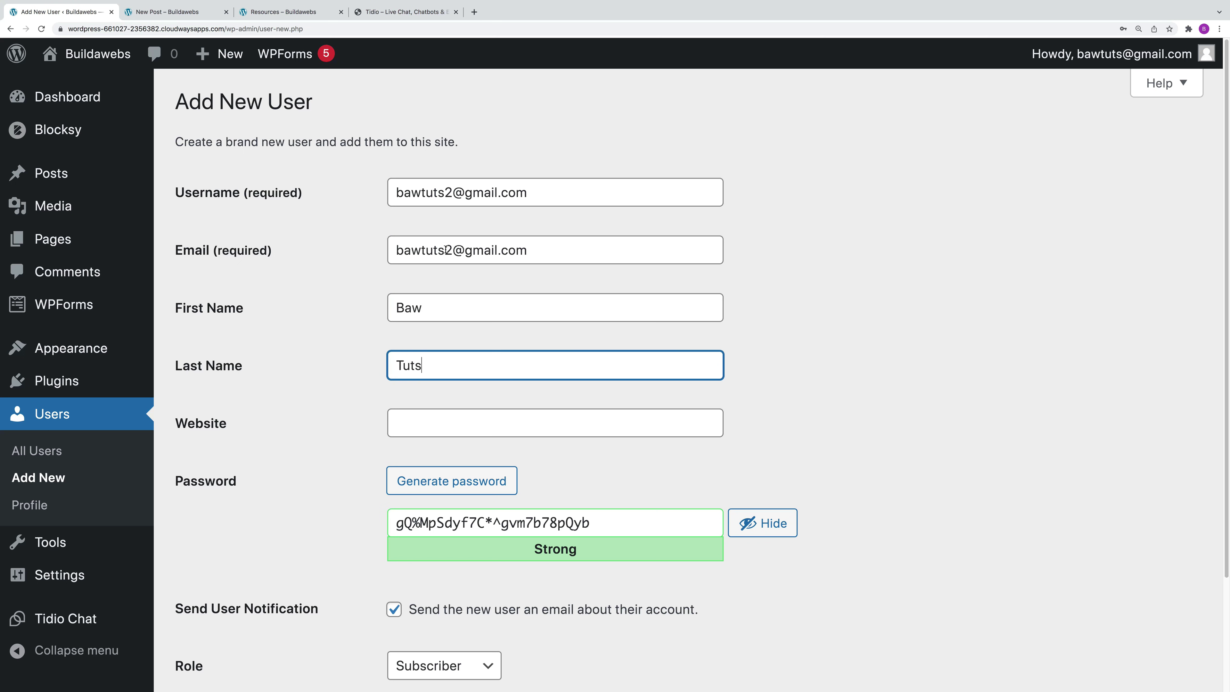
Step: Generate a strong password and create the new Subscriber user
key("Tab")
scroll(596, 407, "down", 2)
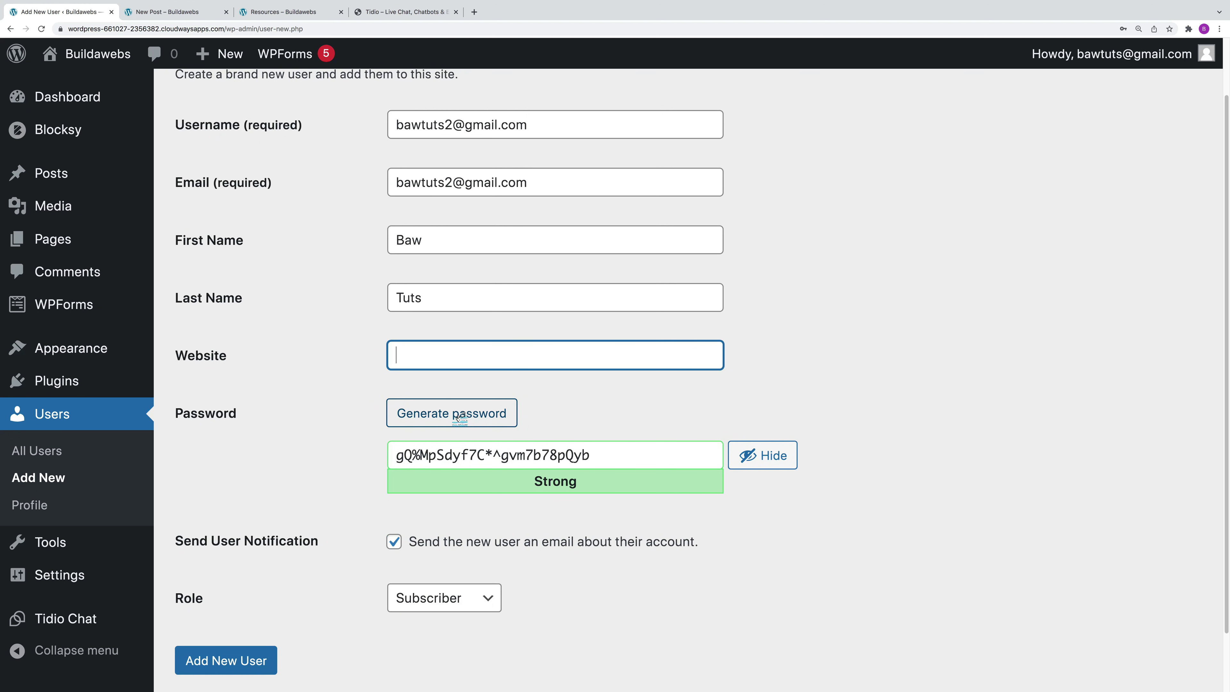
key("Tab")
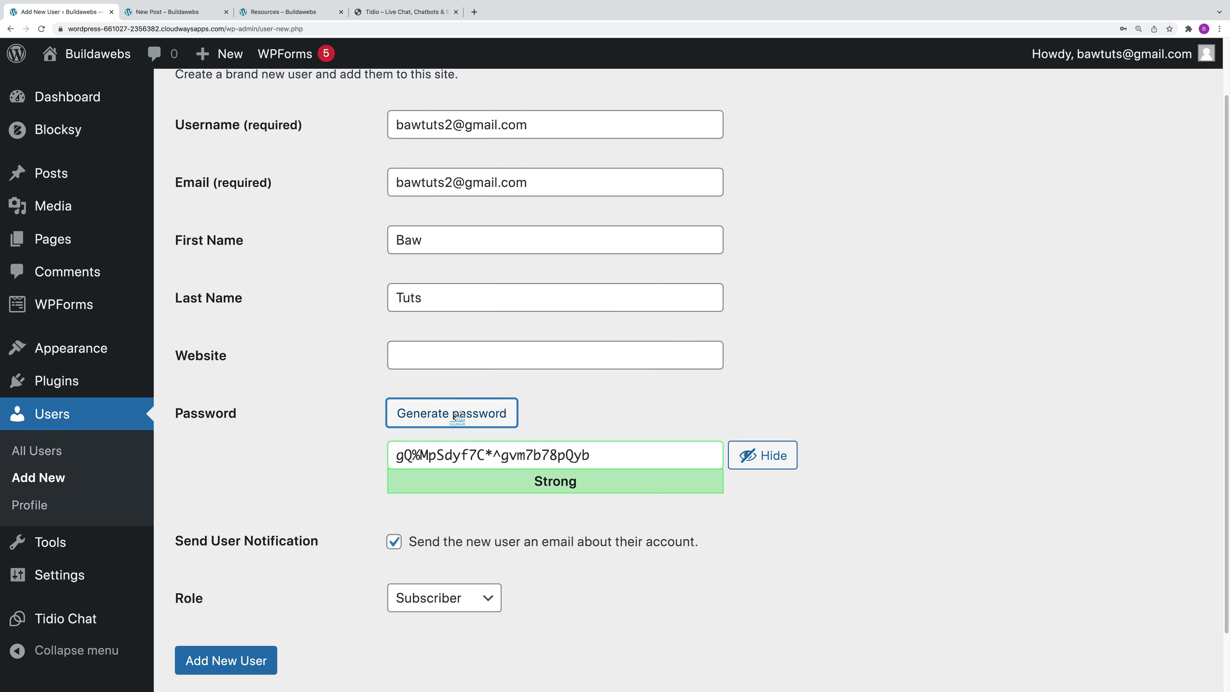
left_click(457, 415)
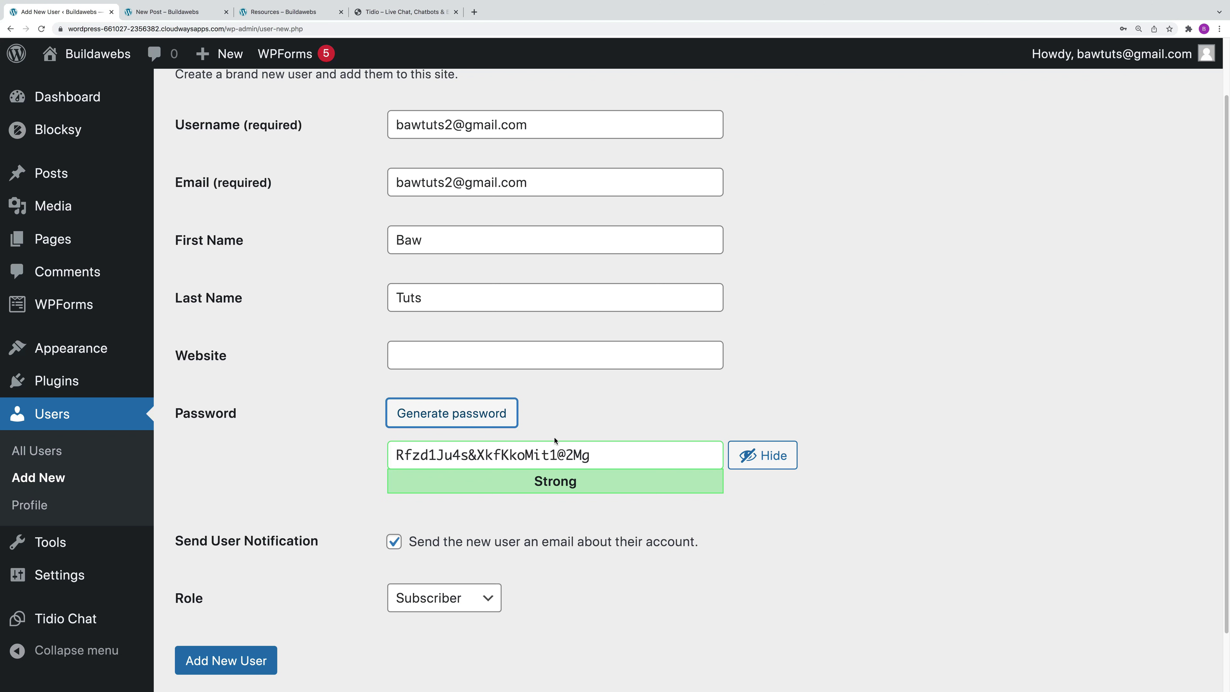
left_click(487, 421)
left_click_drag(606, 454, 349, 443)
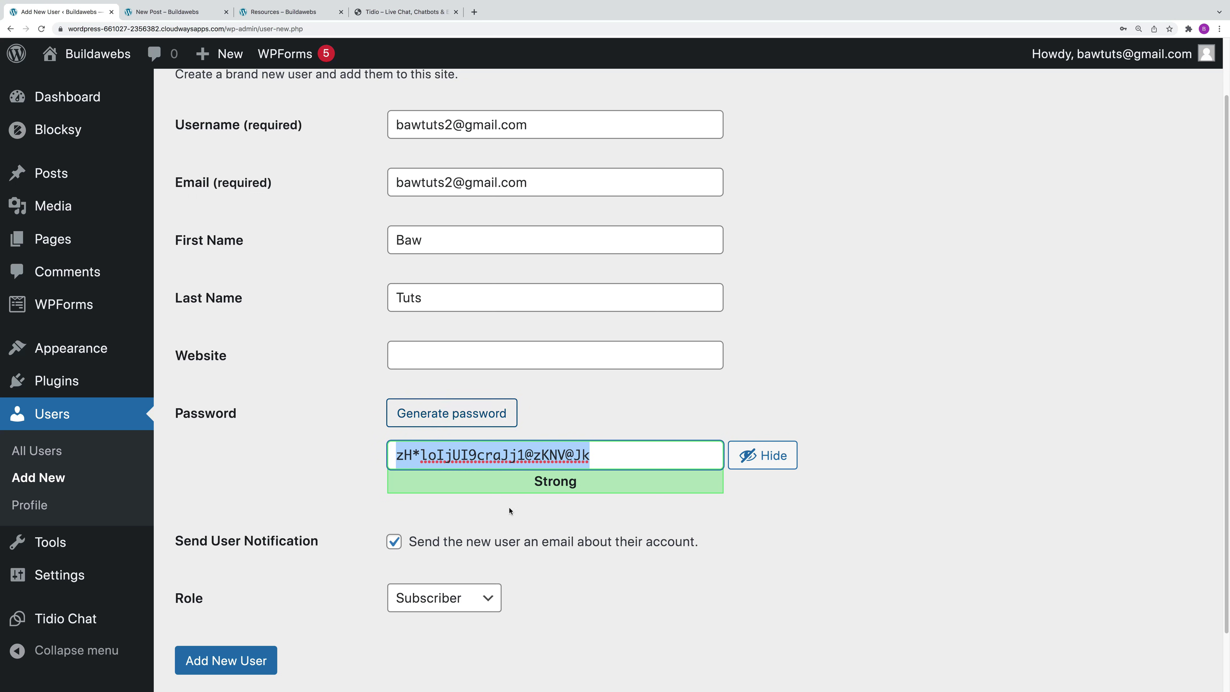
scroll(533, 616, "down", 2)
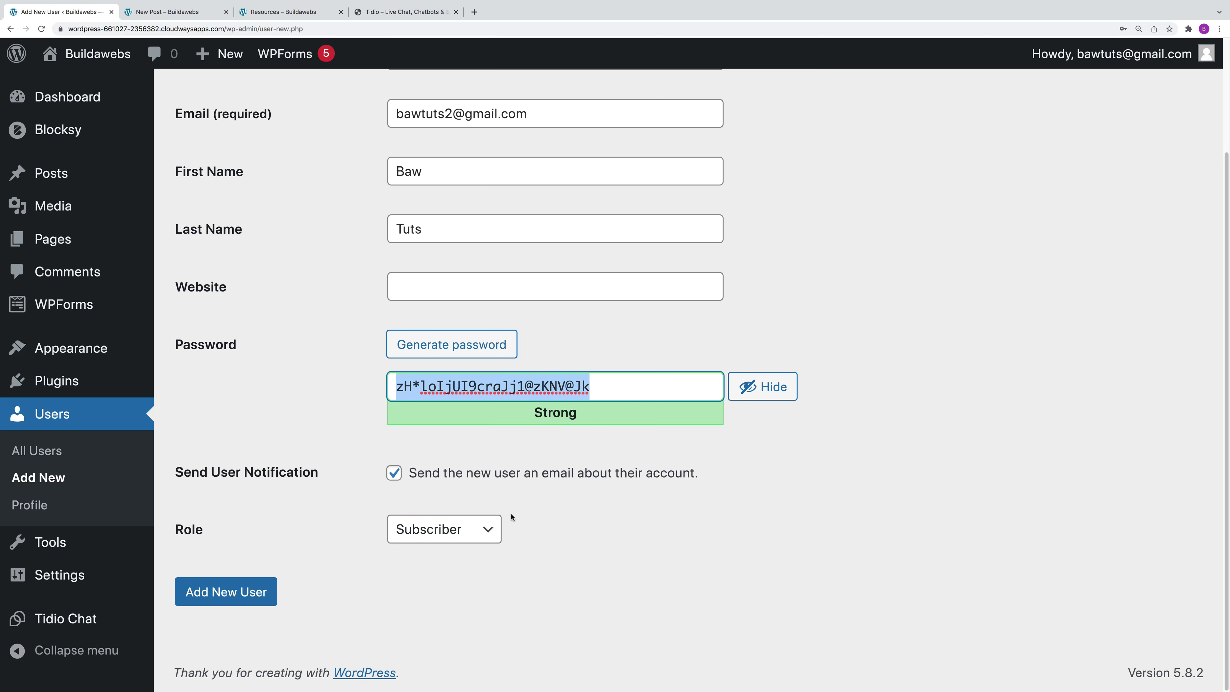
left_click(243, 593)
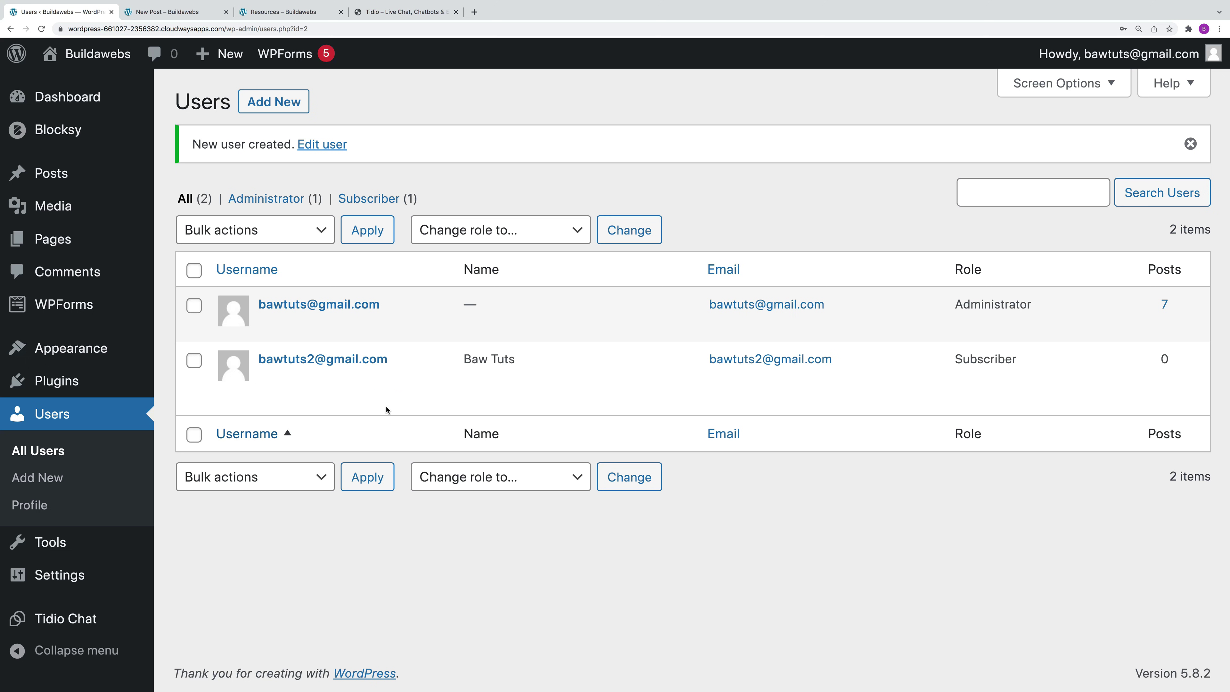
mouse_move(385, 362)
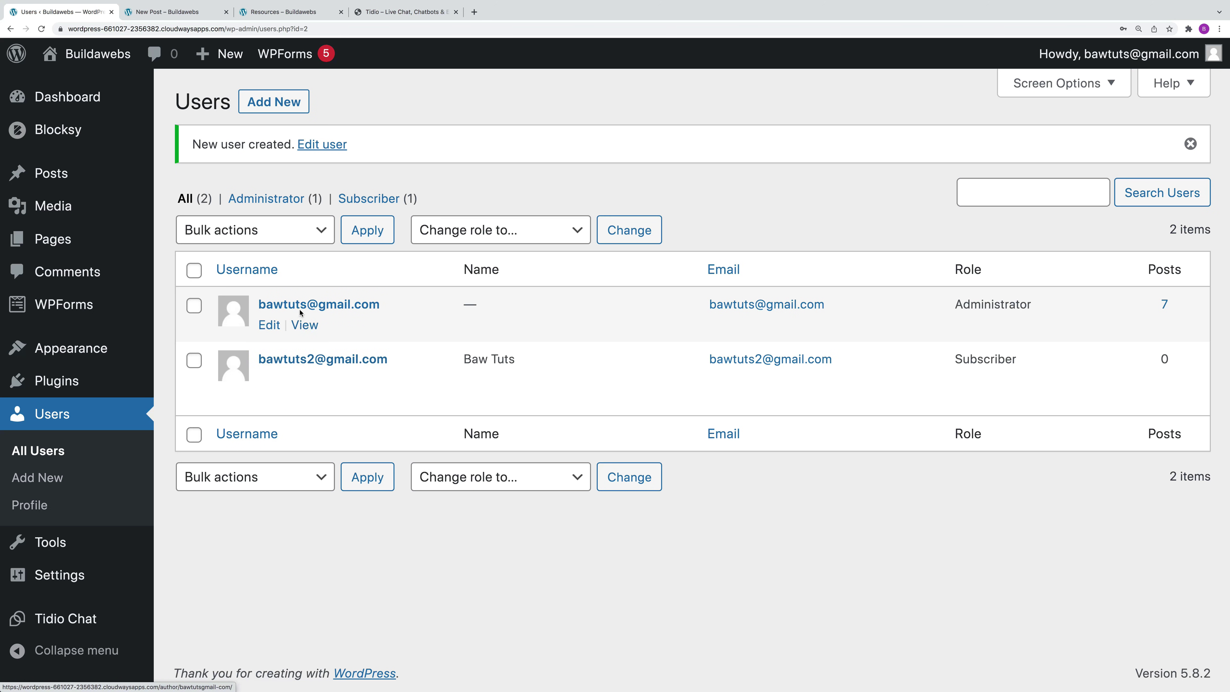
Step: Open the new Subscriber account's Edit User page from the Users list
left_click(324, 310)
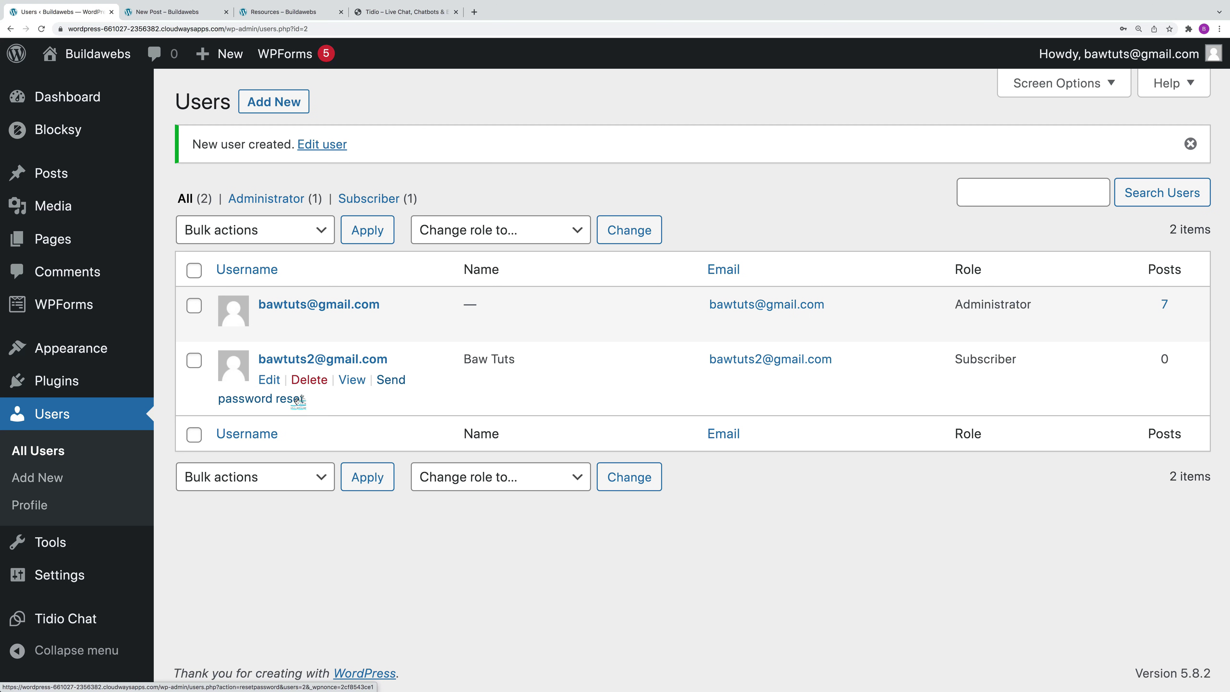
left_click(271, 381)
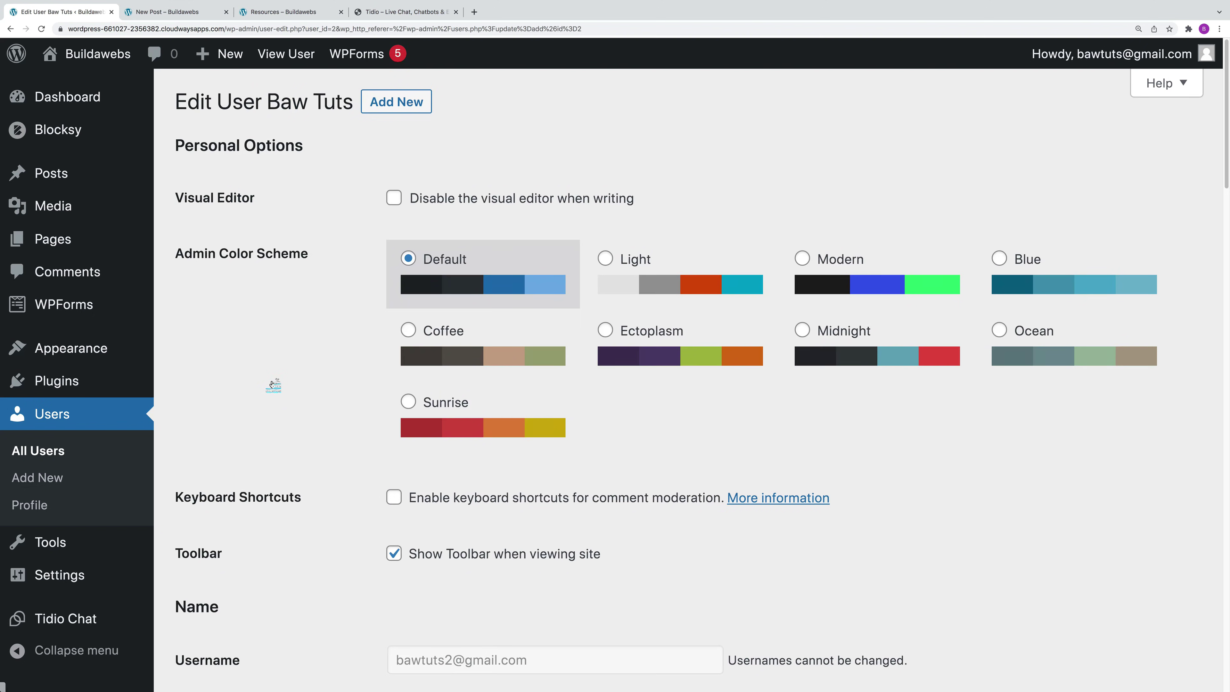
Step: Generate a strong new password for the subscriber under Account Management
scroll(520, 537, "down", 10)
scroll(520, 537, "down", 15)
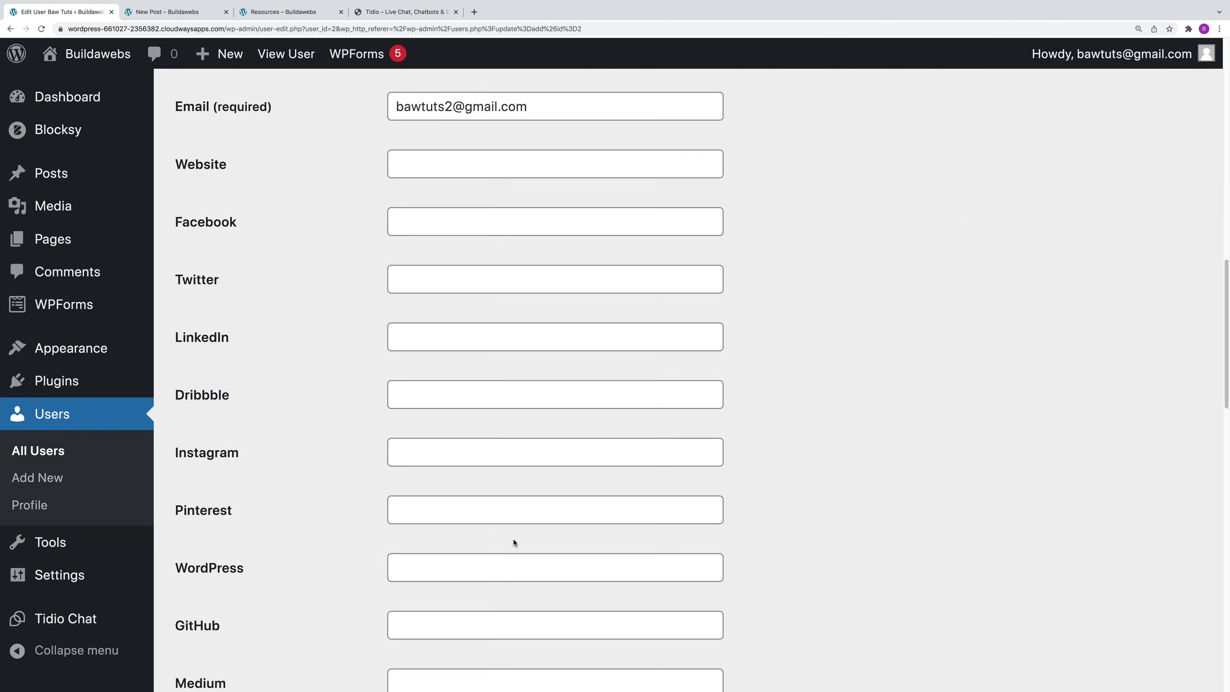
scroll(515, 542, "down", 10)
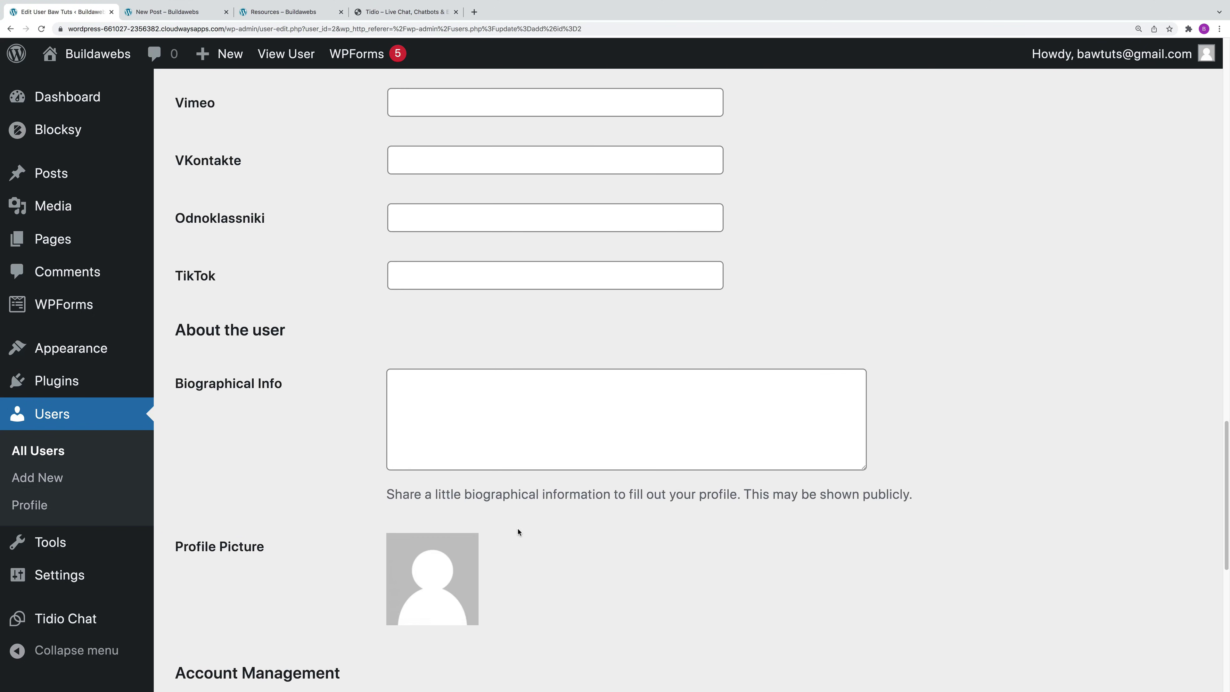
scroll(516, 525, "down", 4)
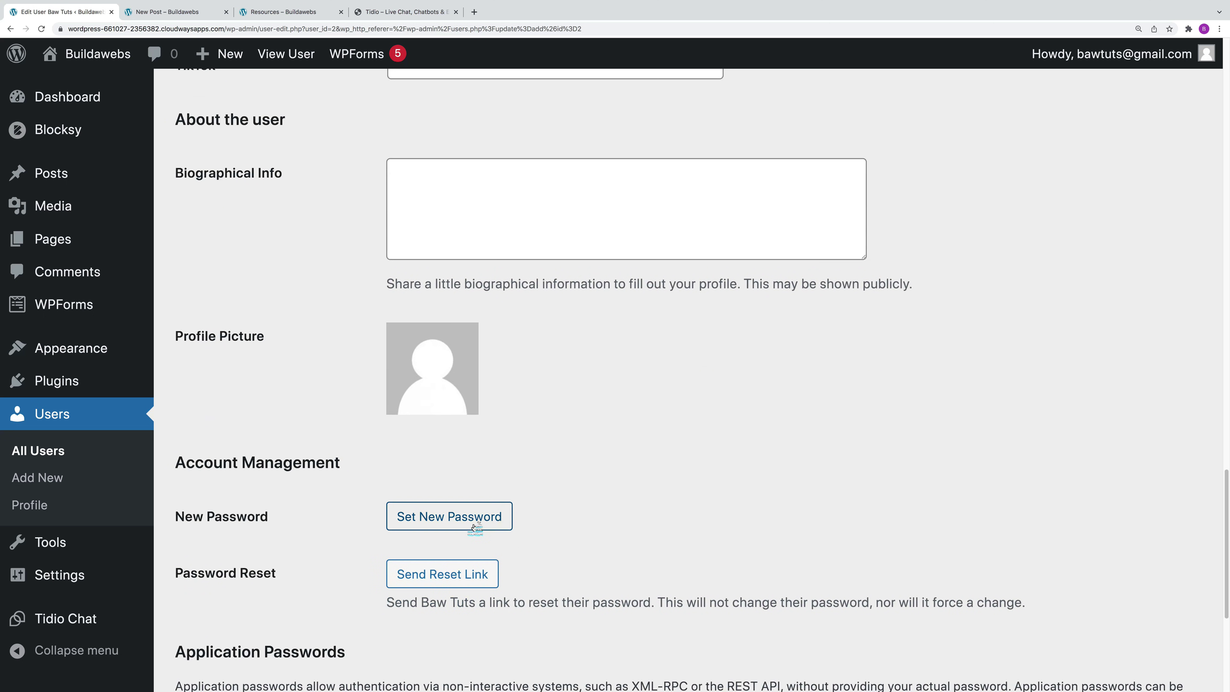
left_click(455, 517)
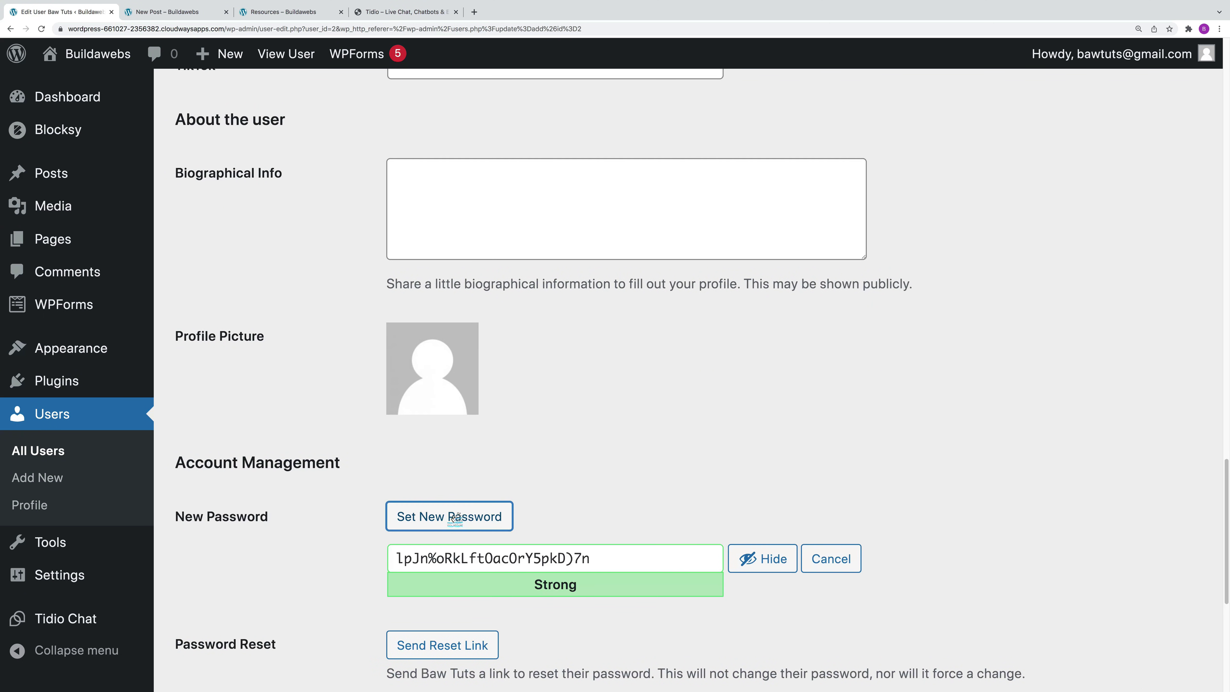
Step: Bring up the site's WordPress login page in the Safari browser
scroll(648, 593, "down", 2)
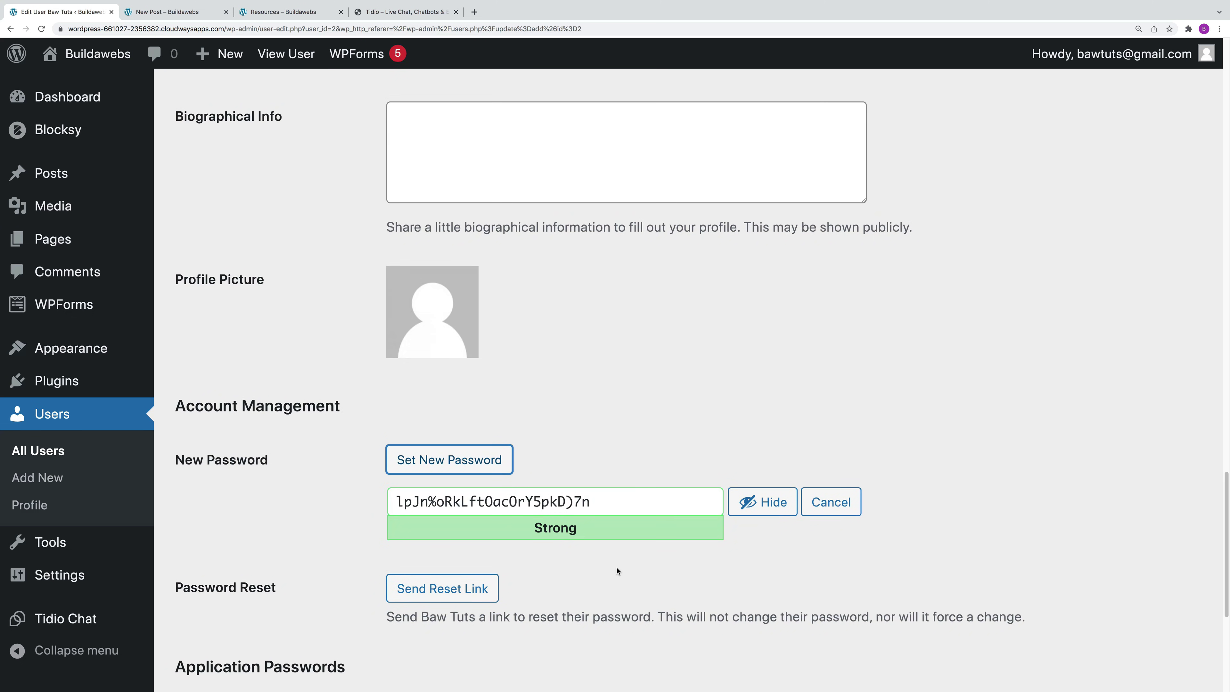
scroll(618, 568, "down", 5)
scroll(605, 572, "down", 5)
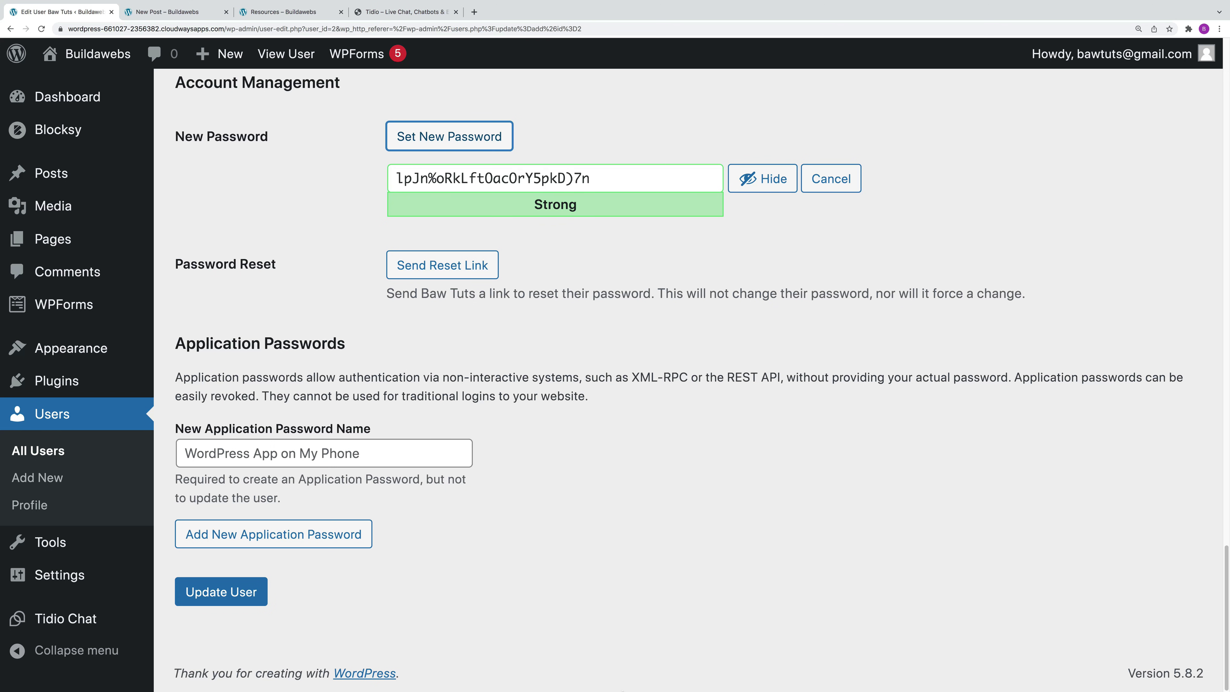
mouse_move(623, 691)
left_click(569, 676)
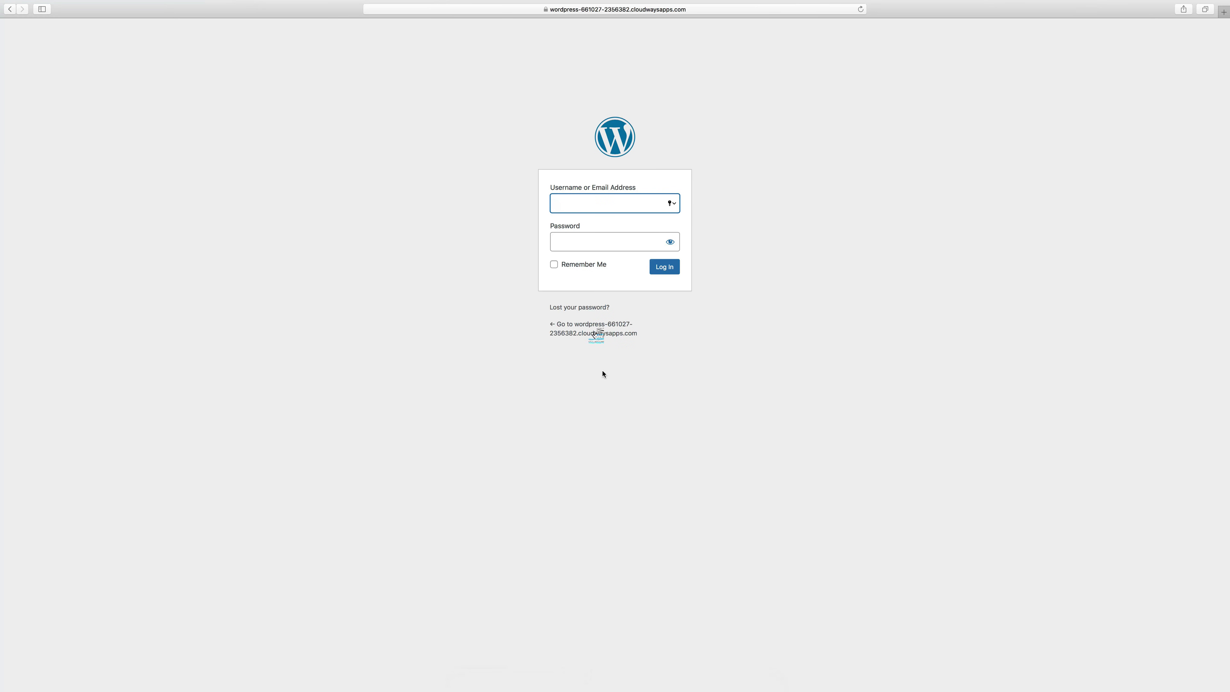
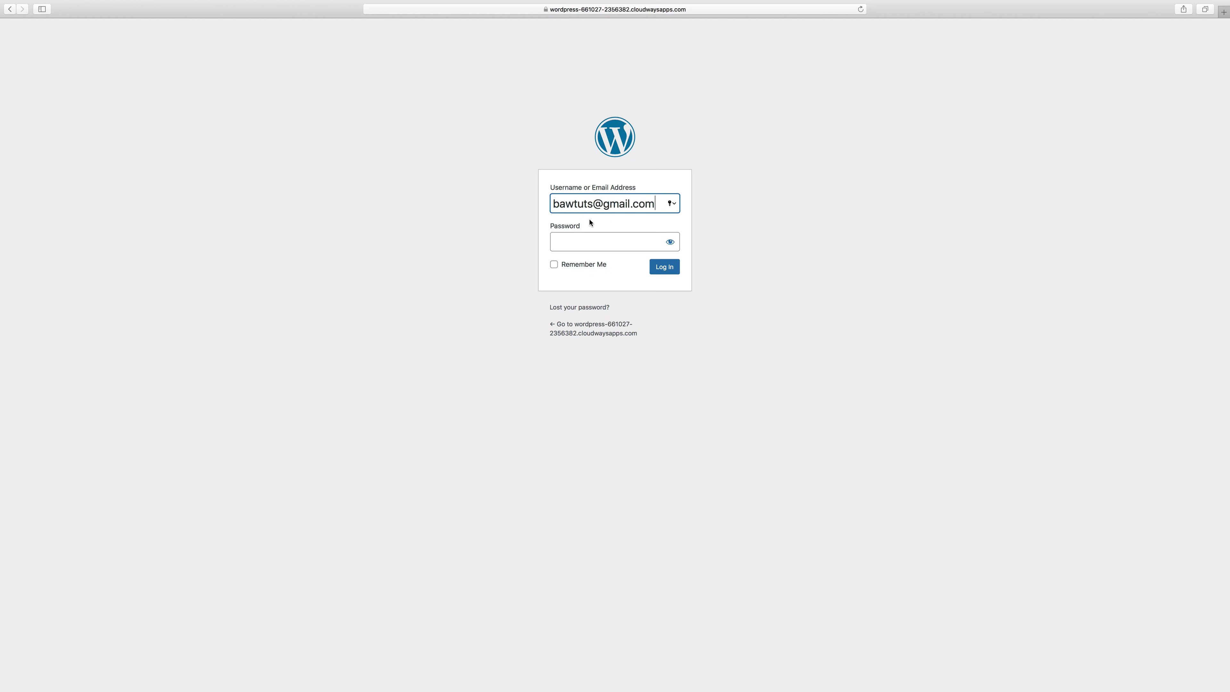
Step: Log in as the subscriber with its e-mail username and pasted password, declining to save it
left_click(592, 203)
type("2")
left_click(586, 239)
key("super+v")
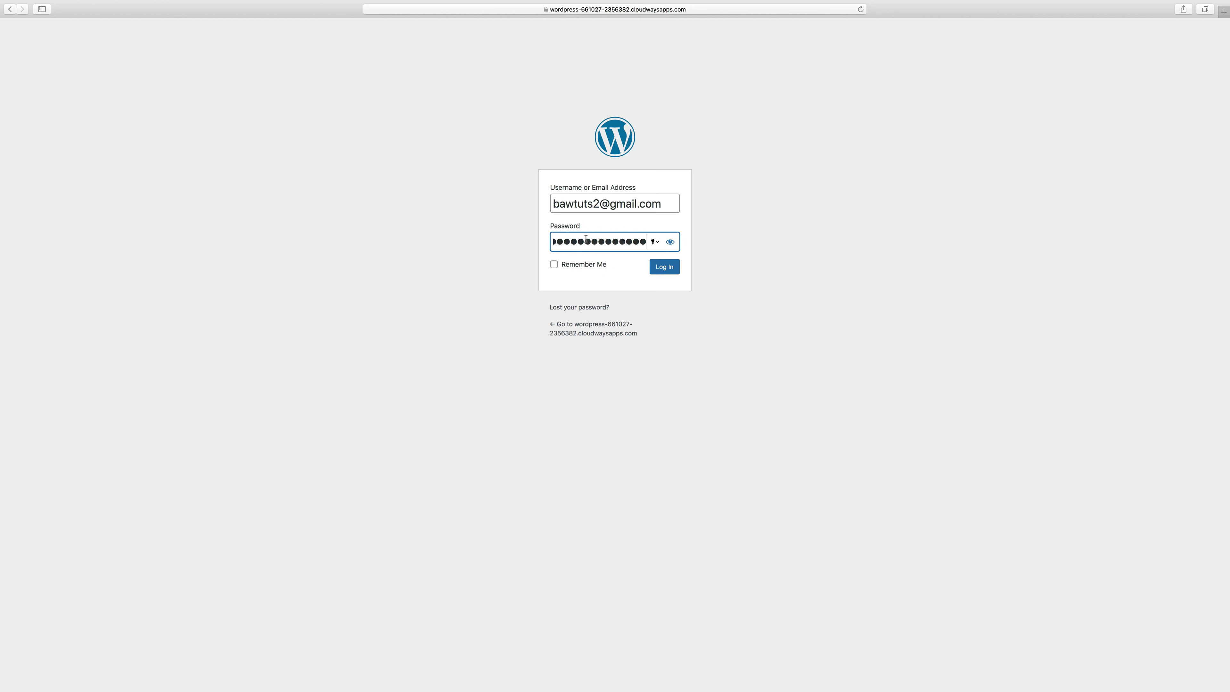
left_click(666, 267)
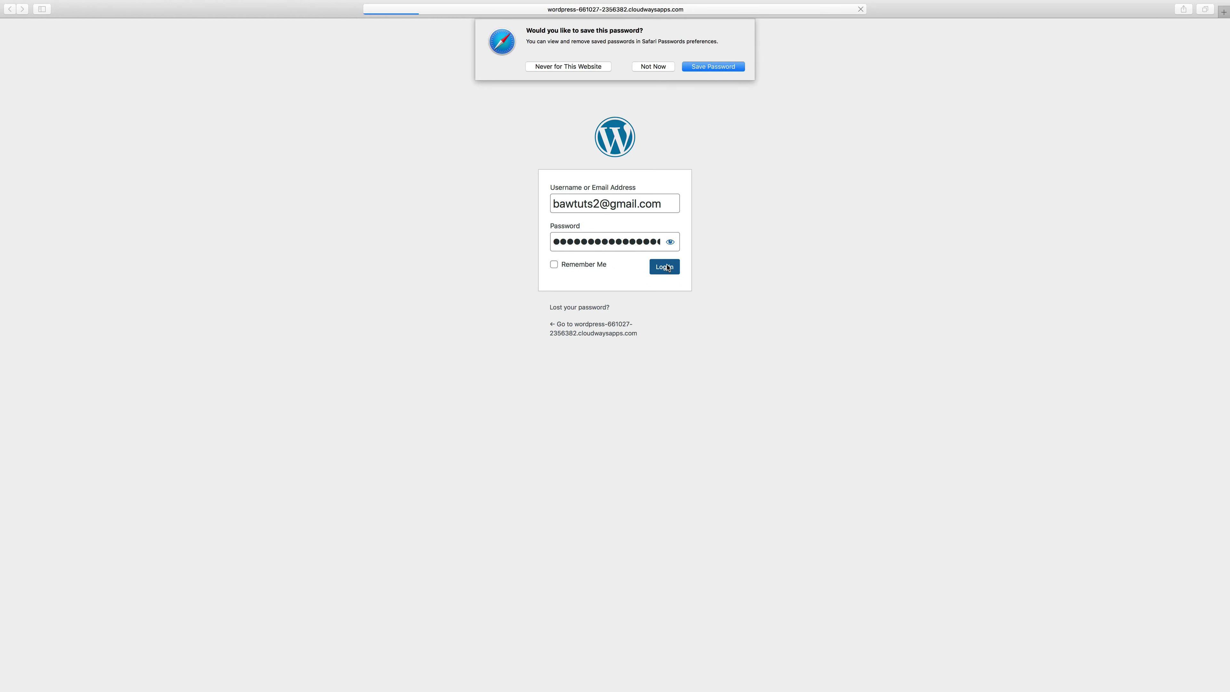
left_click(667, 71)
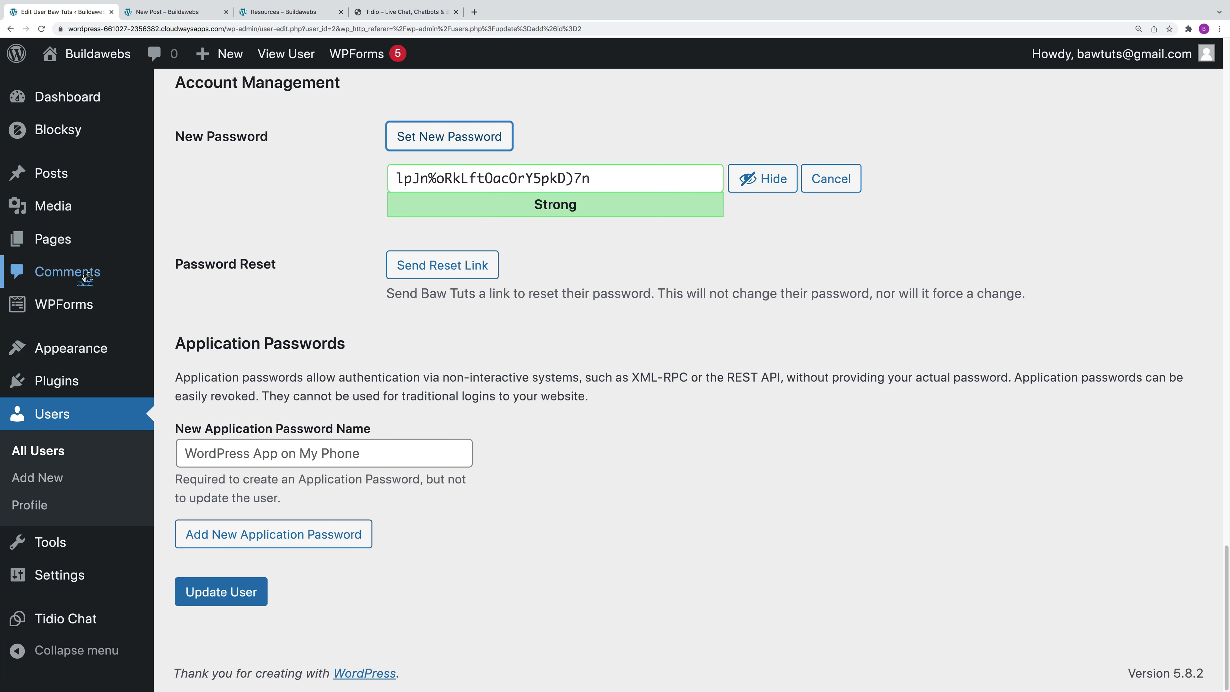
Step: Leave the Edit User page without saving and open the Comments list
left_click(78, 99)
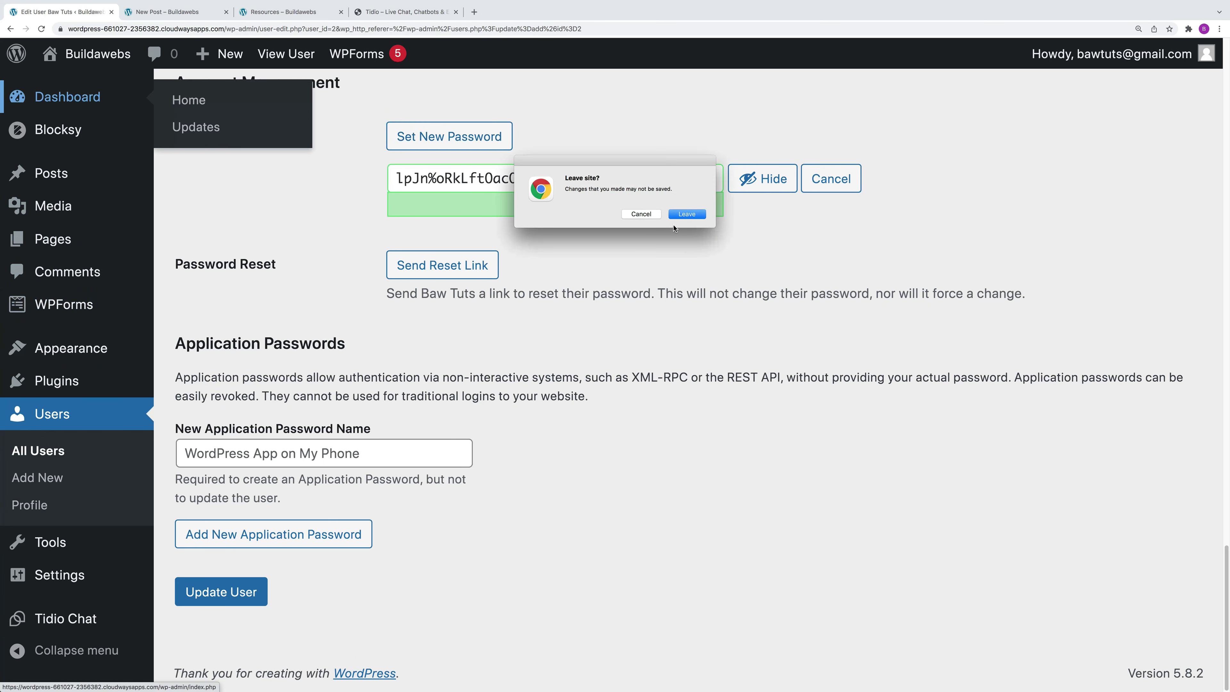
left_click(686, 214)
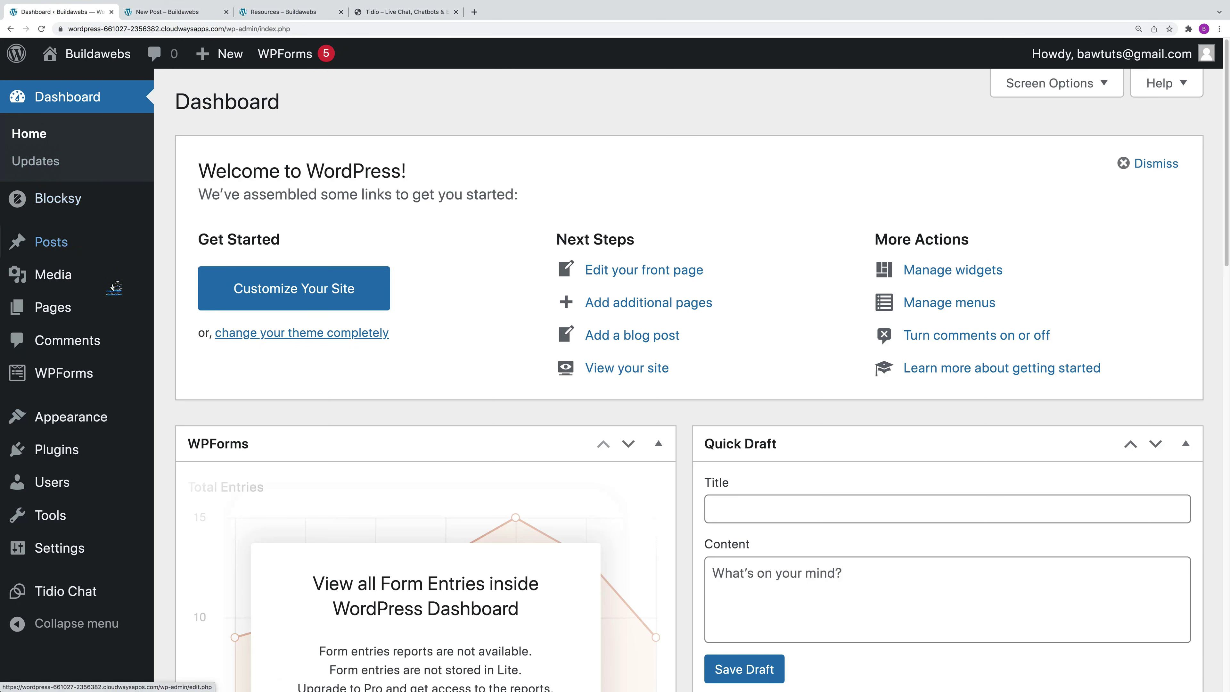
left_click(91, 342)
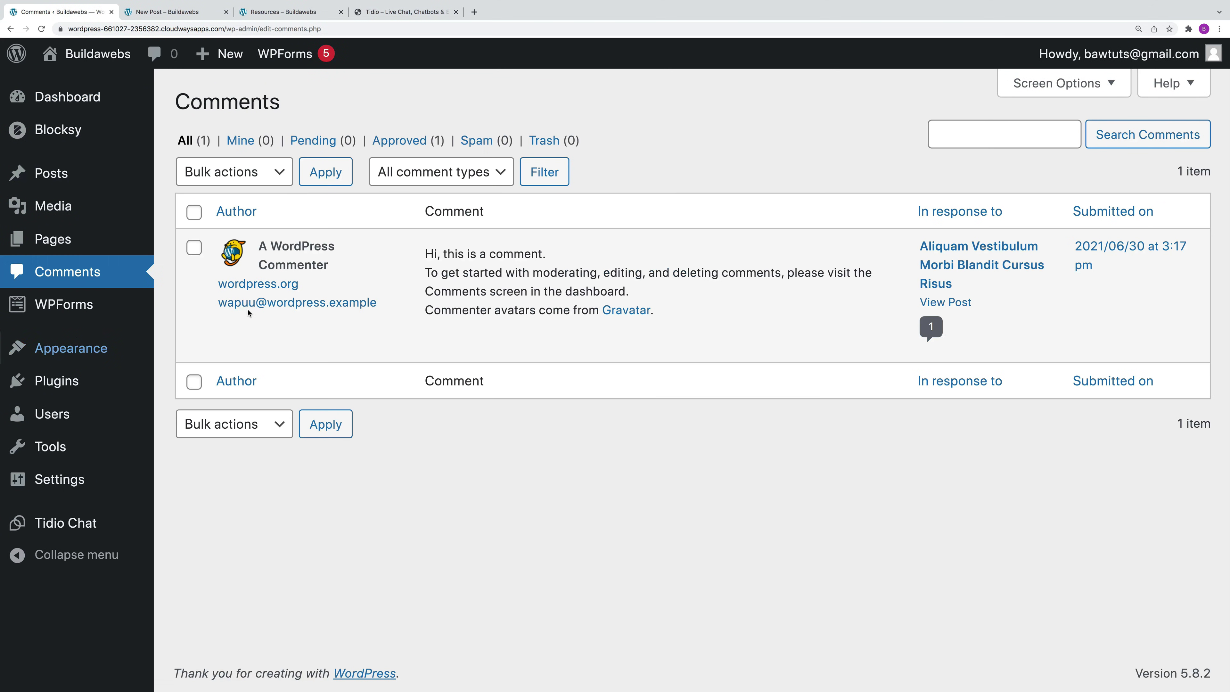
Step: Unapprove, then re-approve the sample comment, and cancel its Quick Edit
mouse_move(523, 340)
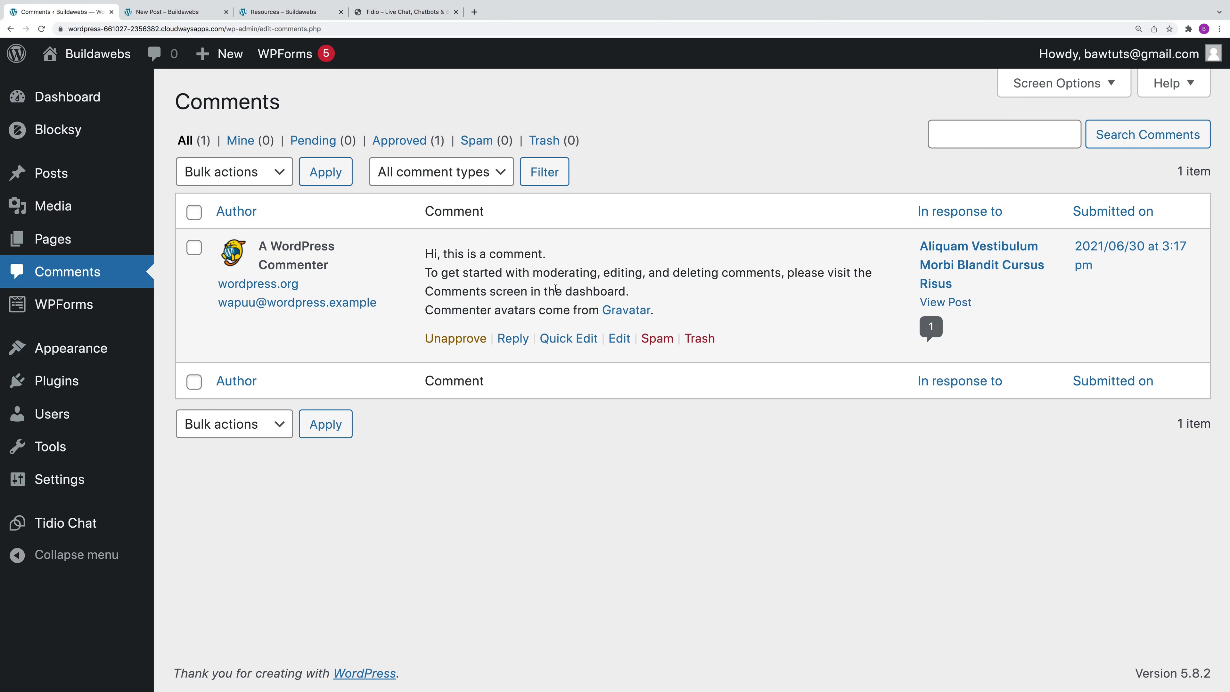
left_click(463, 340)
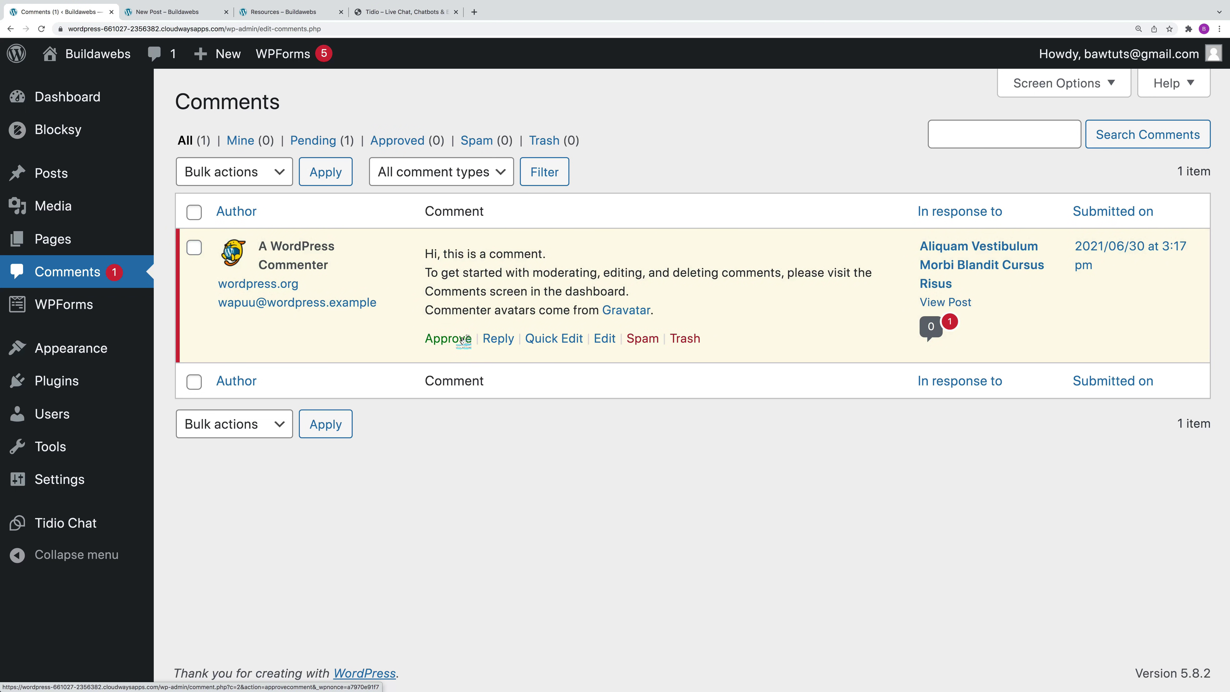
left_click(463, 340)
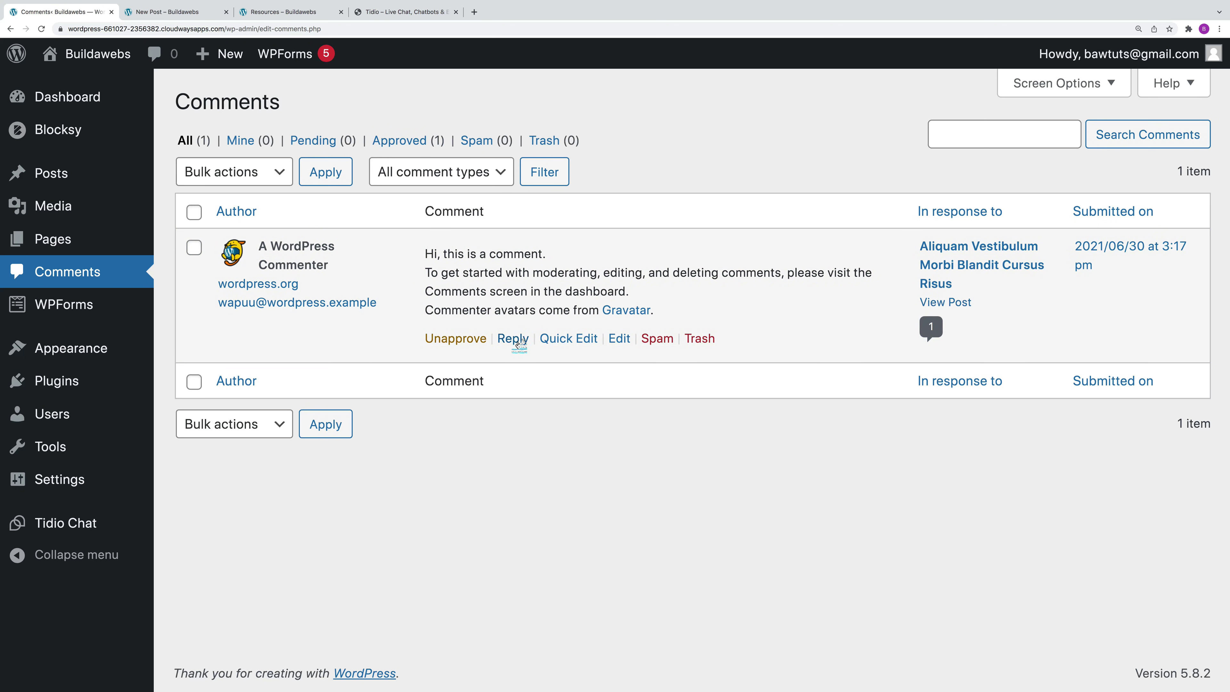
left_click(574, 338)
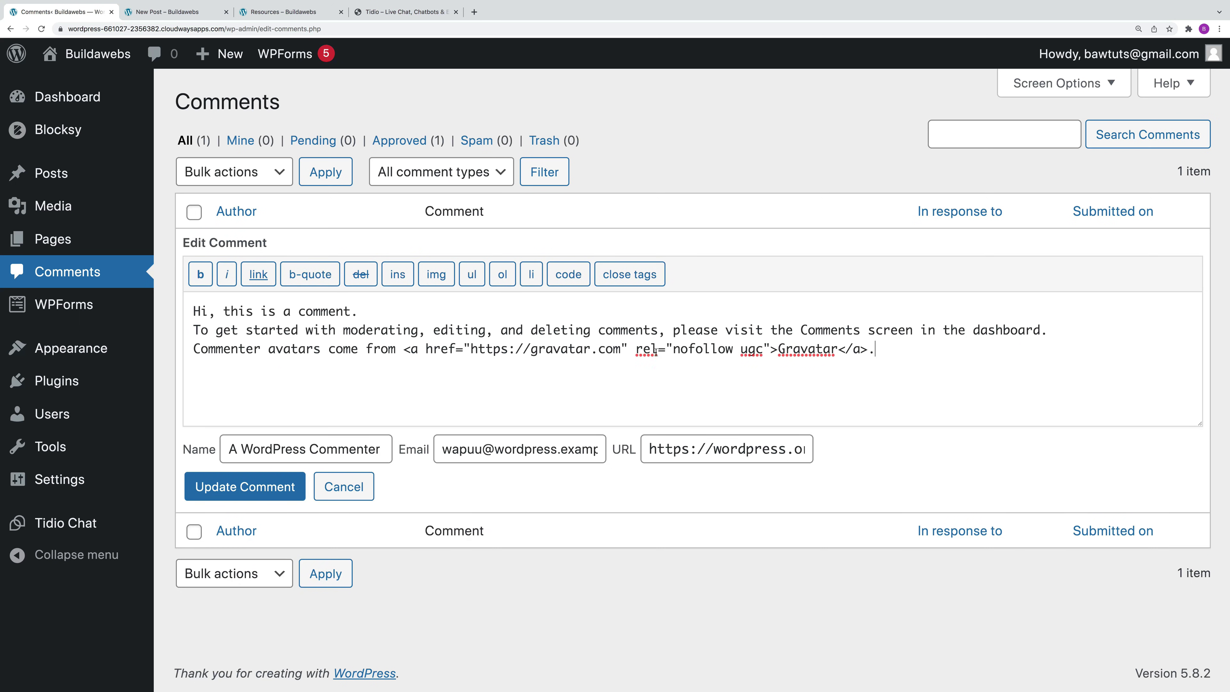
left_click(356, 488)
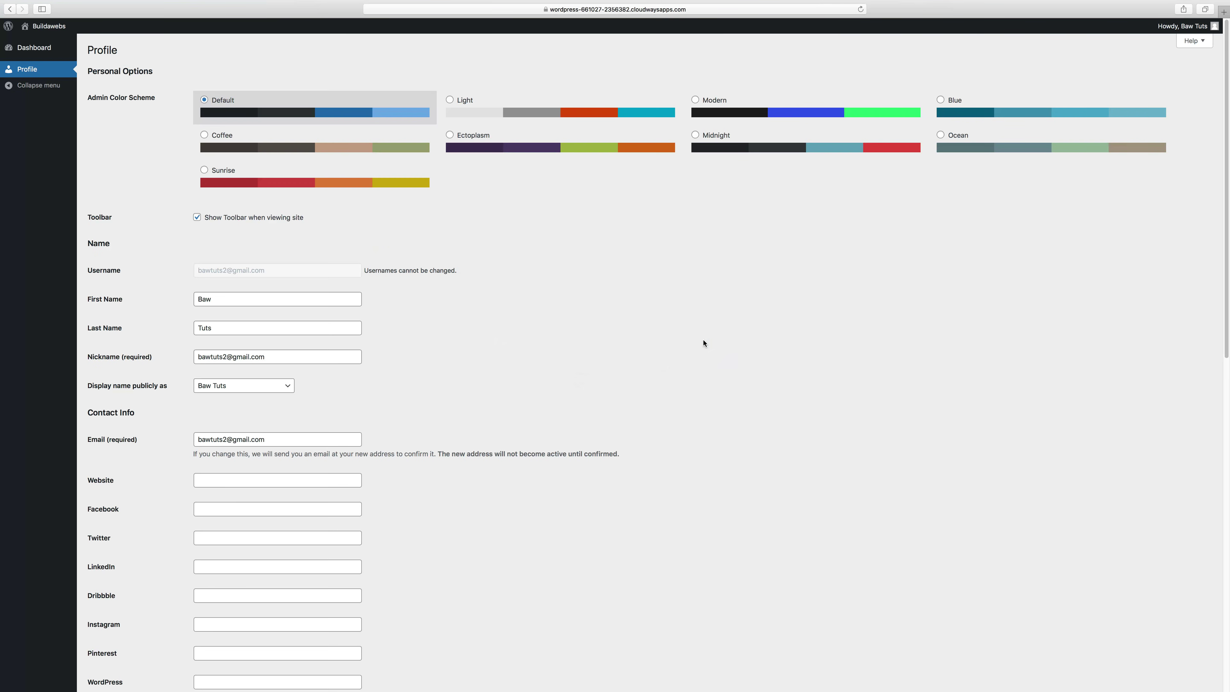
Step: Open the New Post article from the site's Blog page
left_click(49, 27)
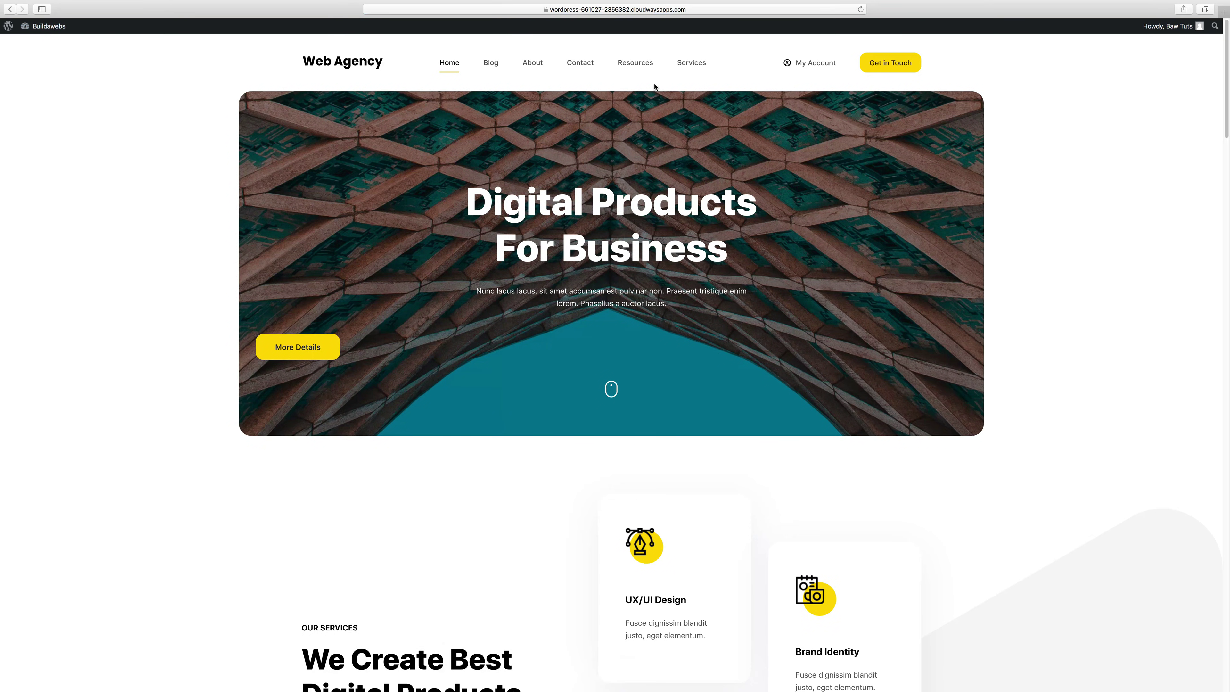
left_click(491, 64)
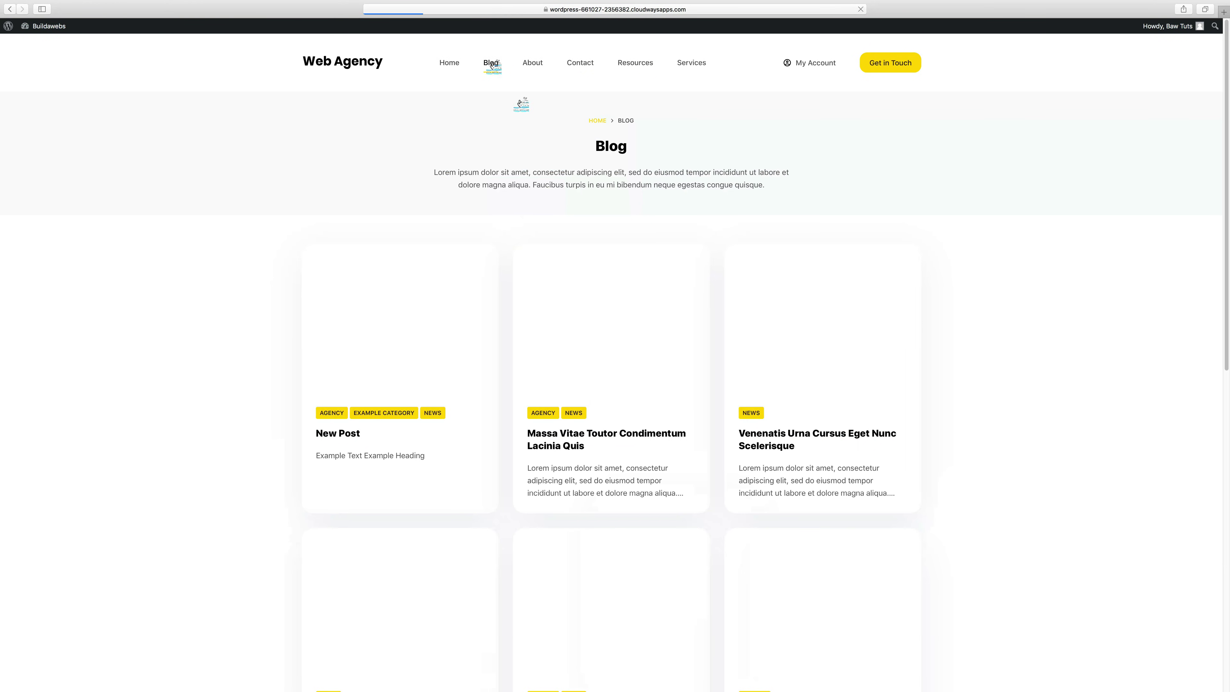
left_click(409, 329)
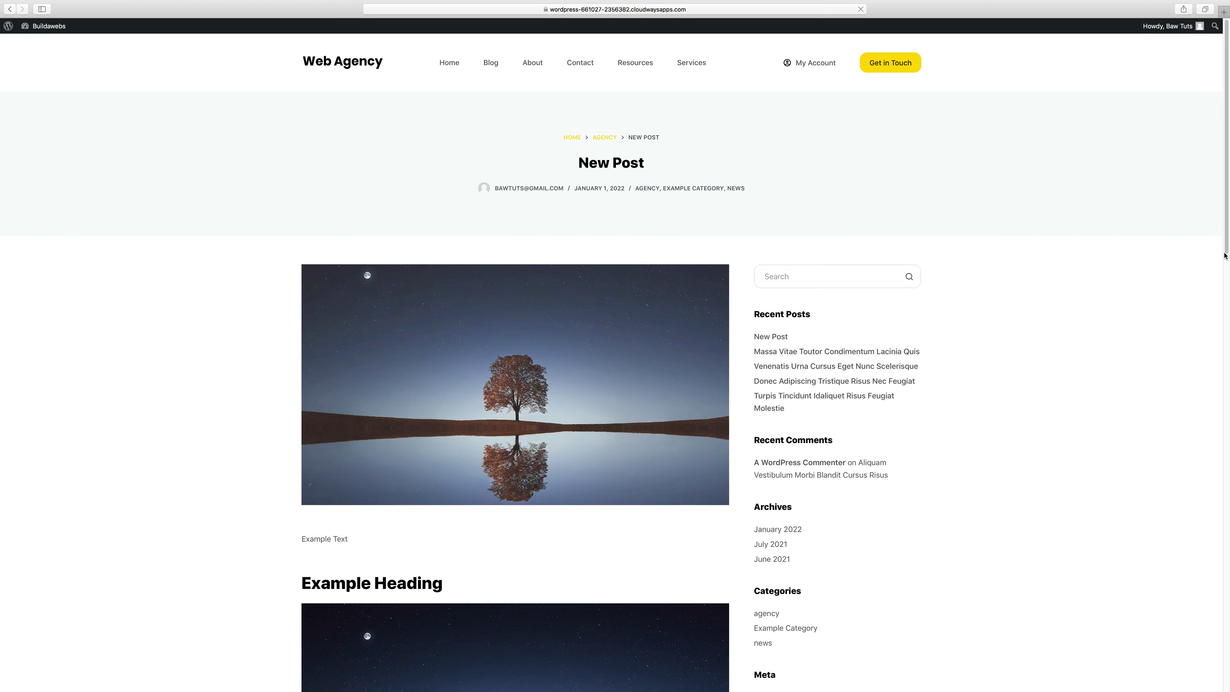
Step: Post the comment 'Hello there' under Leave a Reply on New Post
scroll(387, 291, "down", 5)
scroll(511, 473, "down", 15)
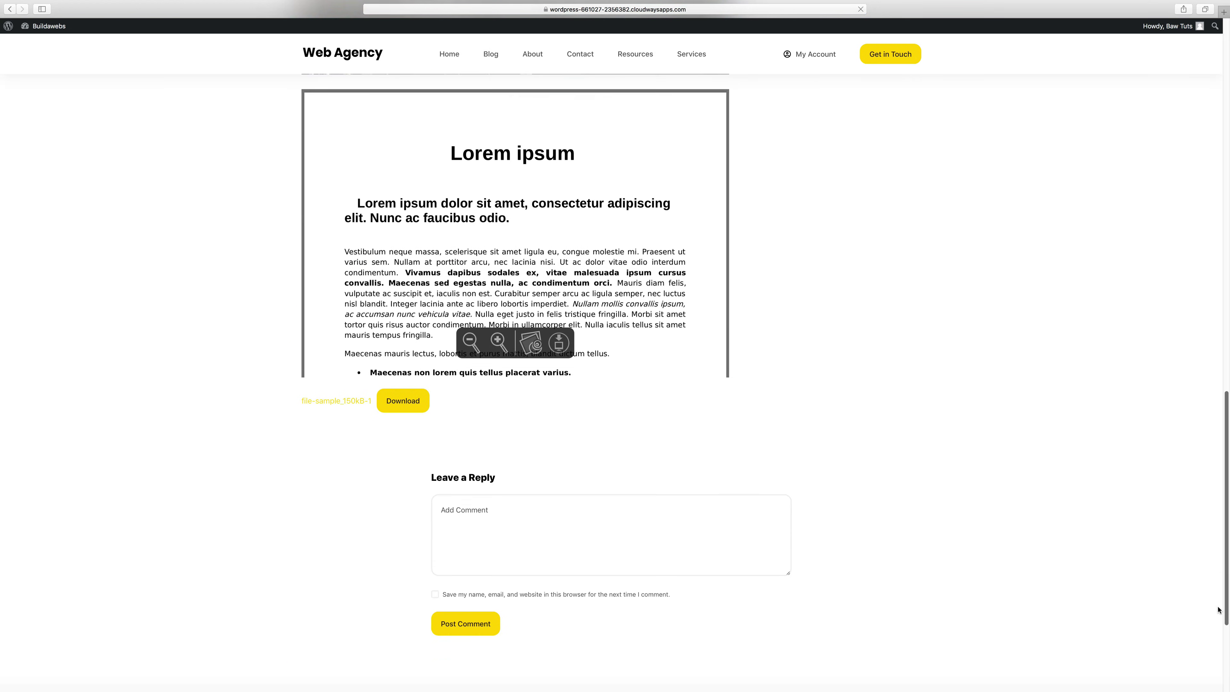
left_click(511, 472)
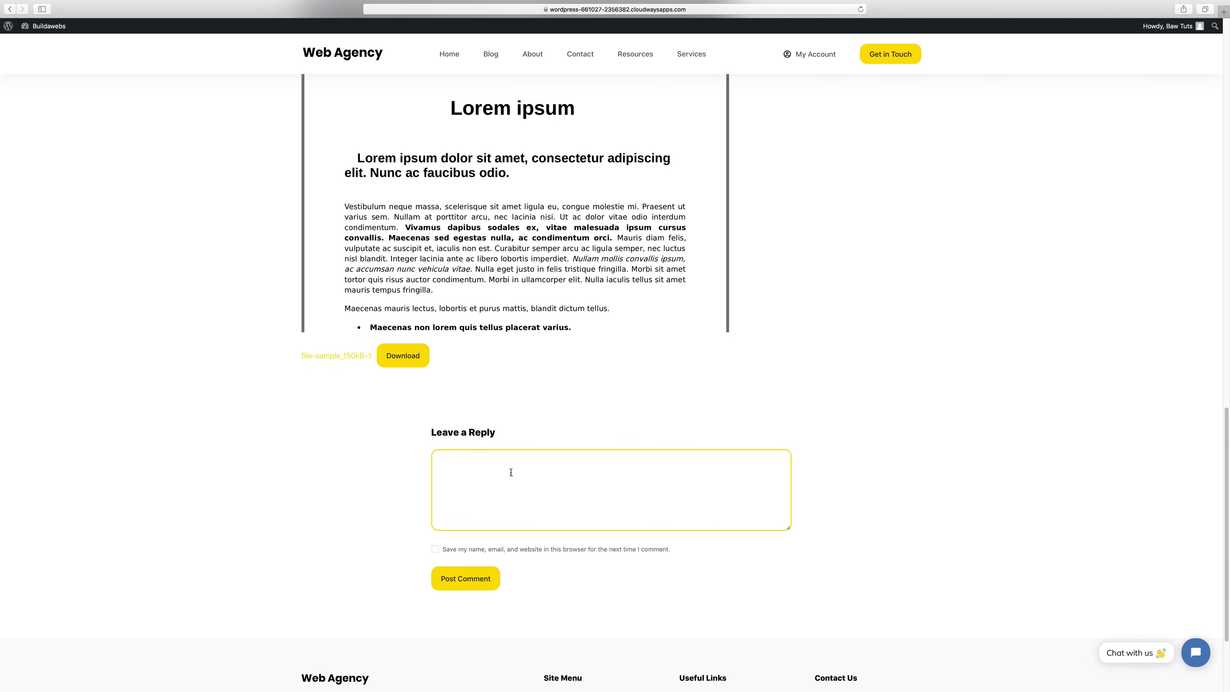
type("Hello there")
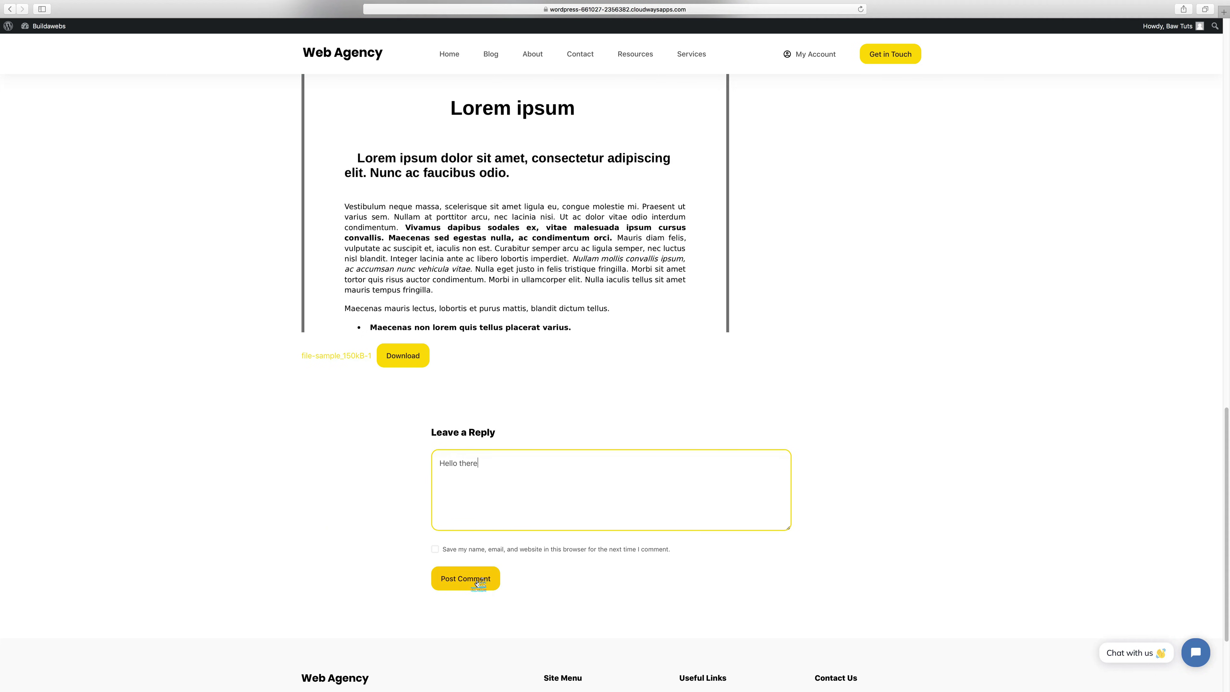
left_click(465, 579)
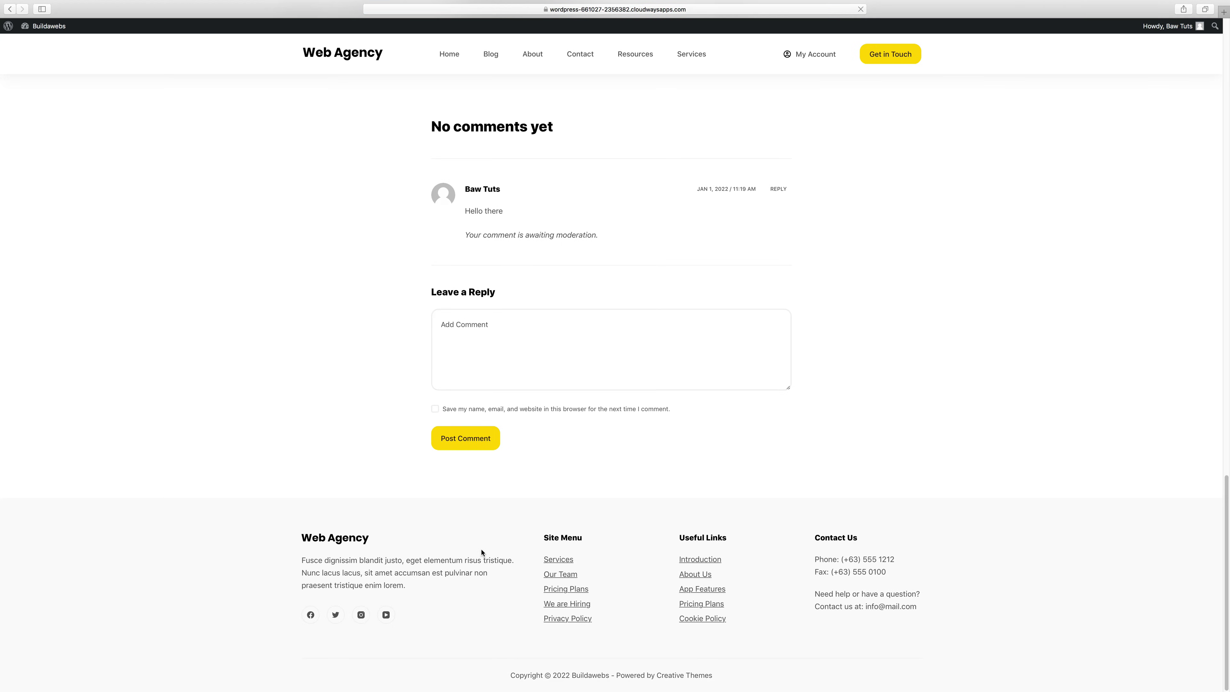
key("super+Tab")
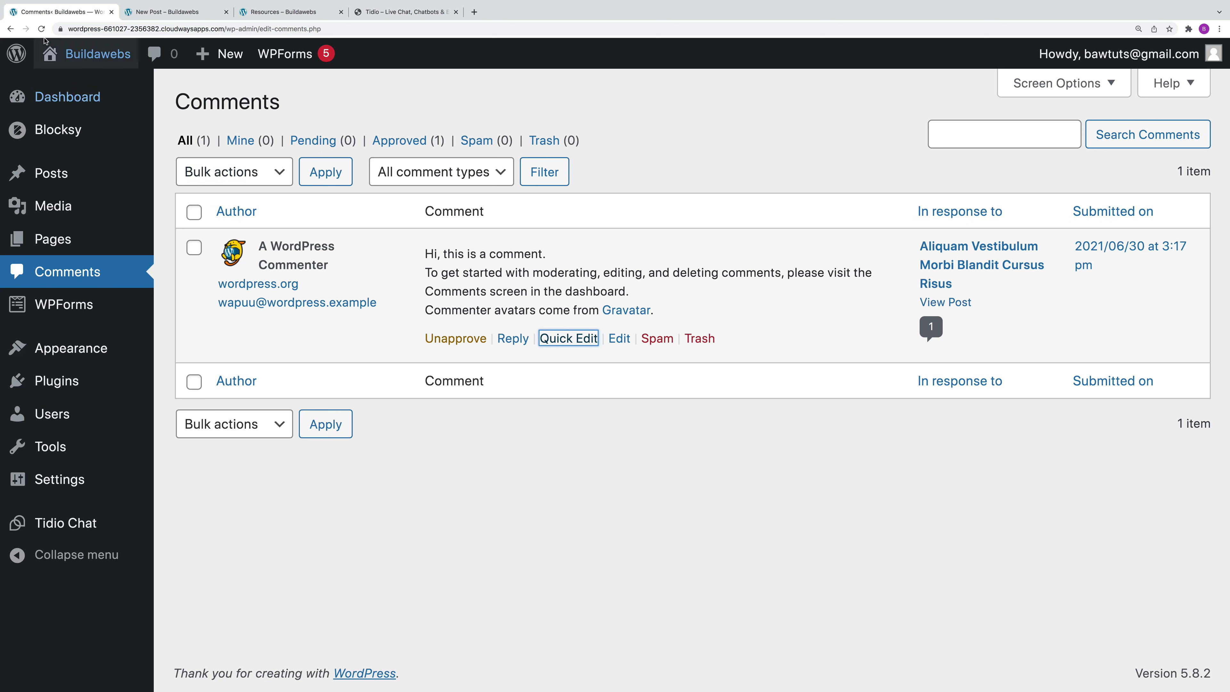
Step: Reload the Comments list and approve the 'Hello there' comment
left_click(41, 28)
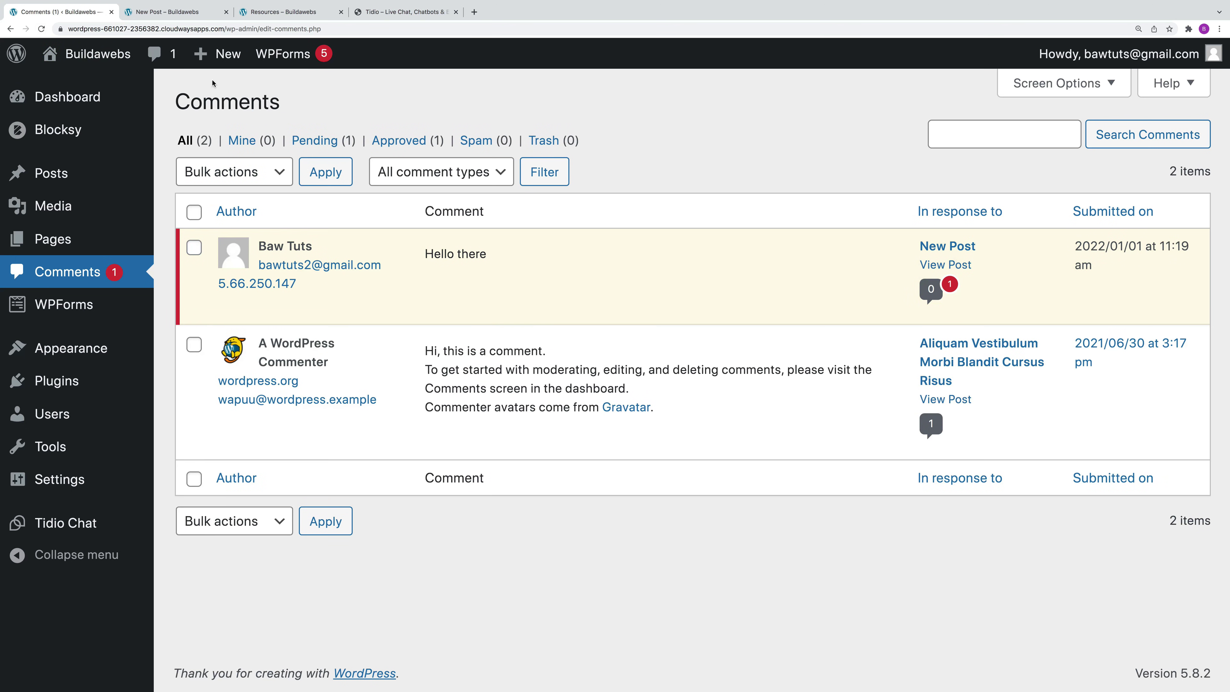
mouse_move(504, 313)
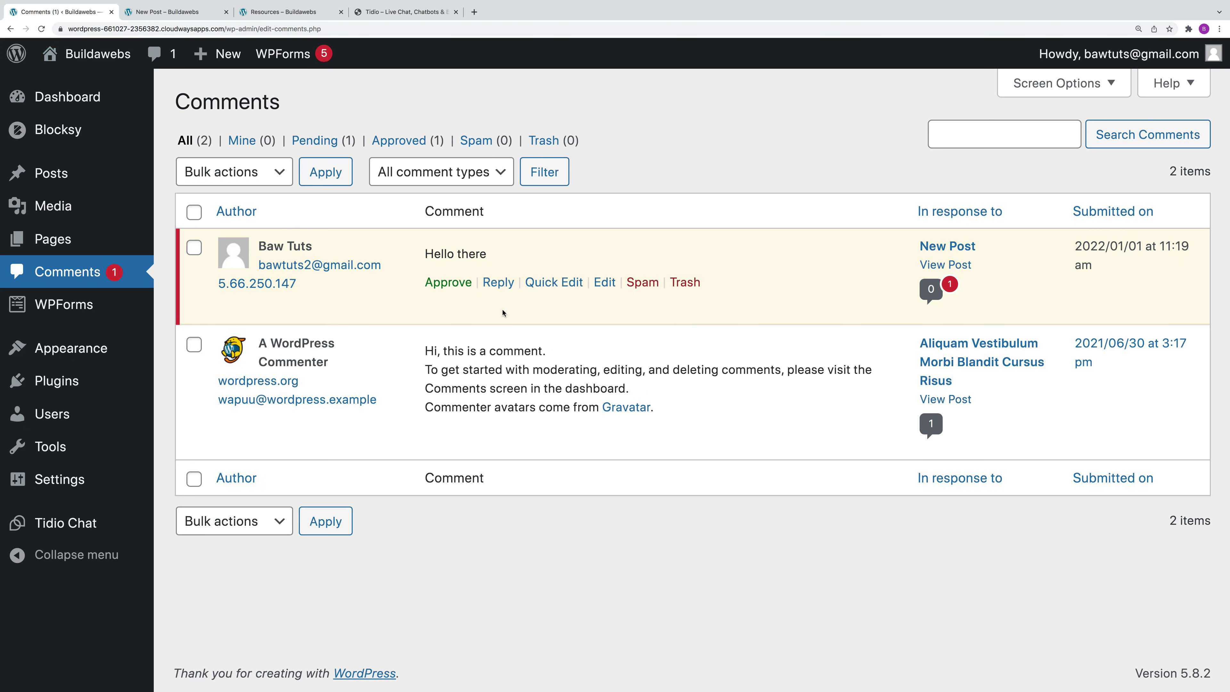
left_click(457, 283)
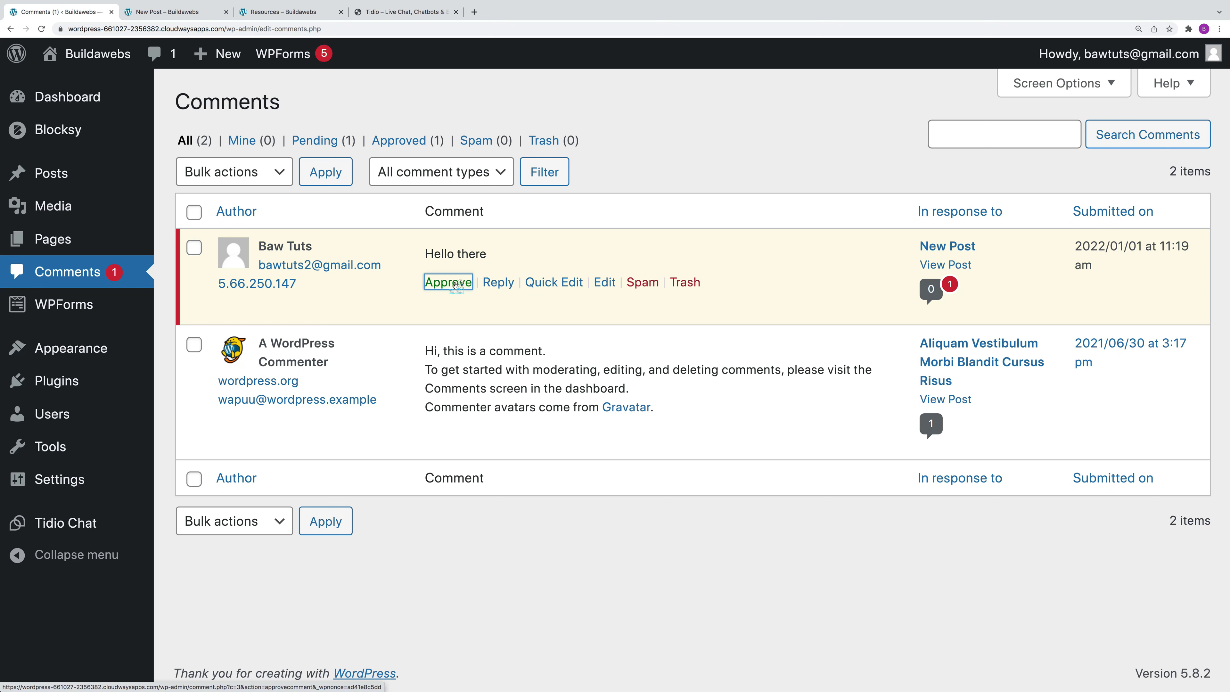
Step: Reply 'Hello' to the 'Hello there' comment
left_click(515, 283)
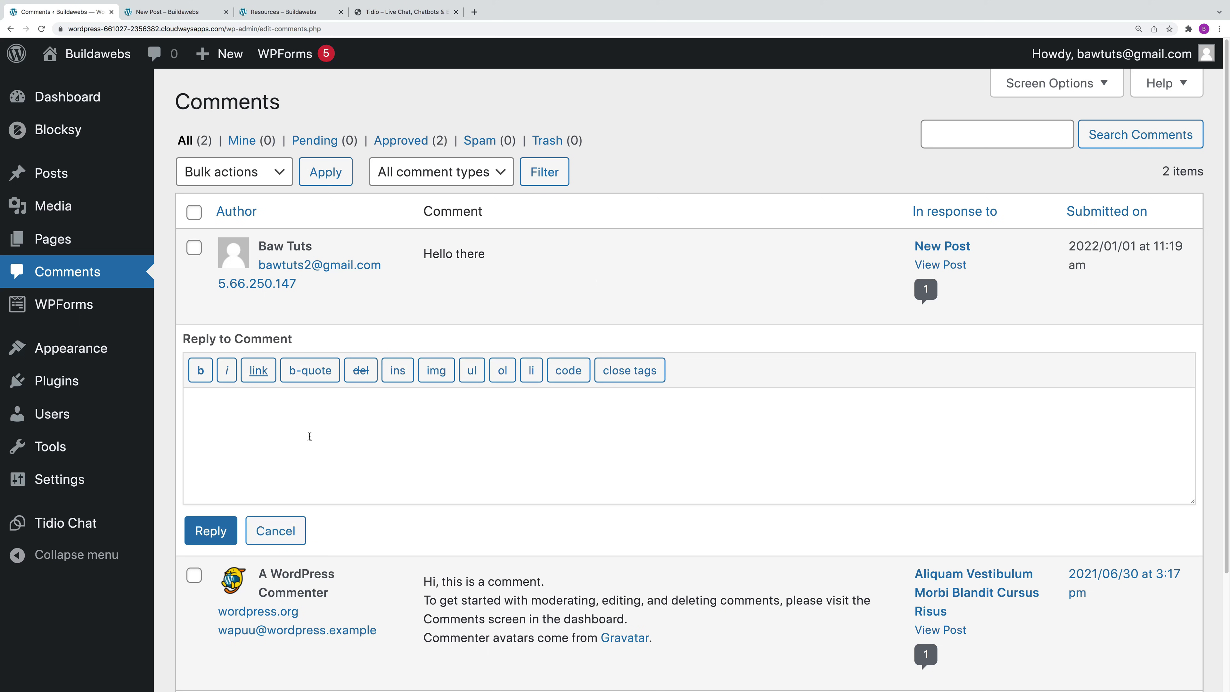
type("Hello")
left_click(214, 532)
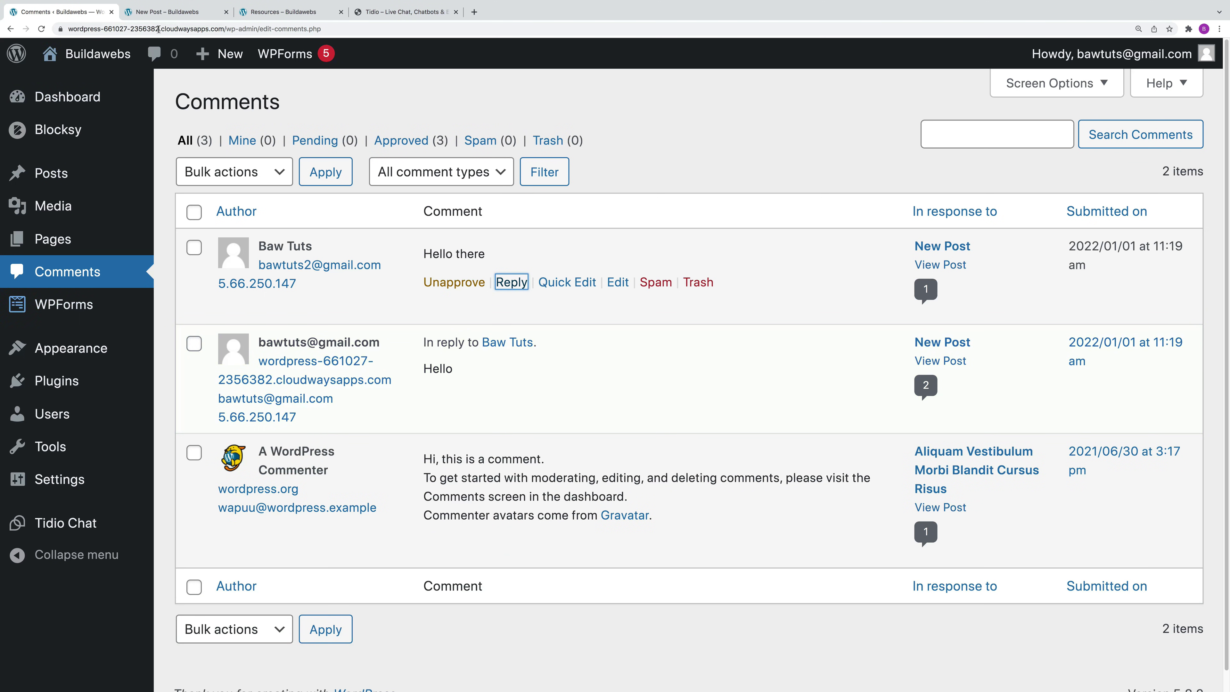
key("super+Tab")
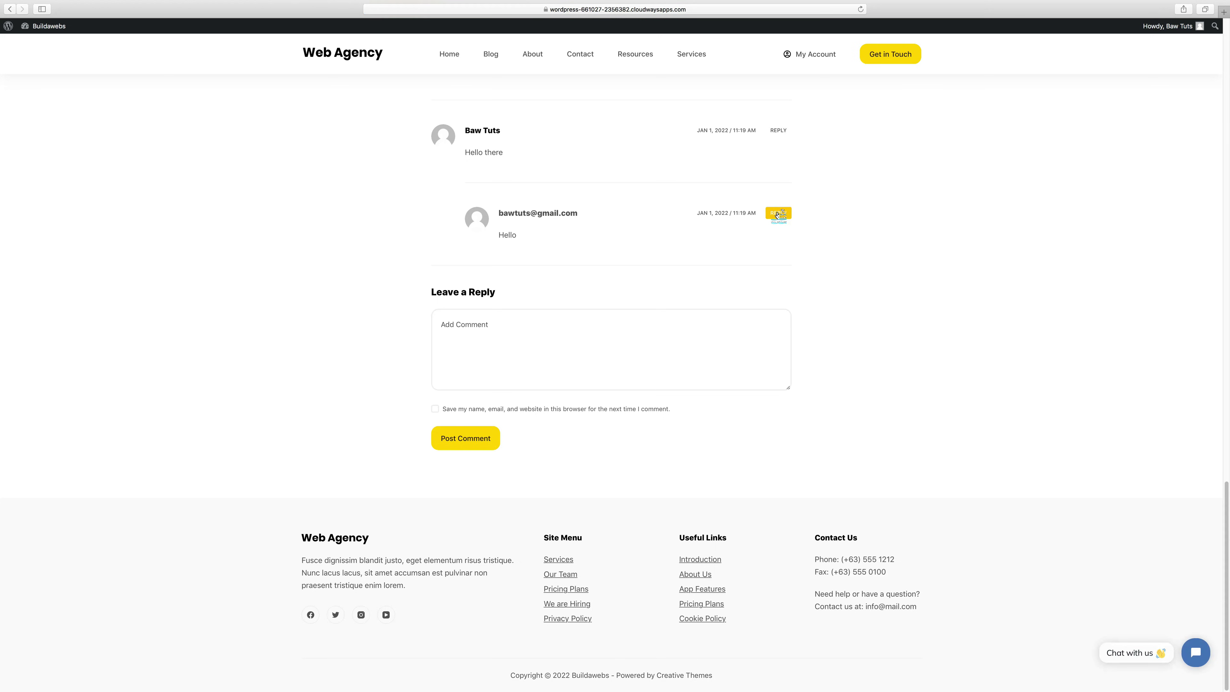
key("super+Tab")
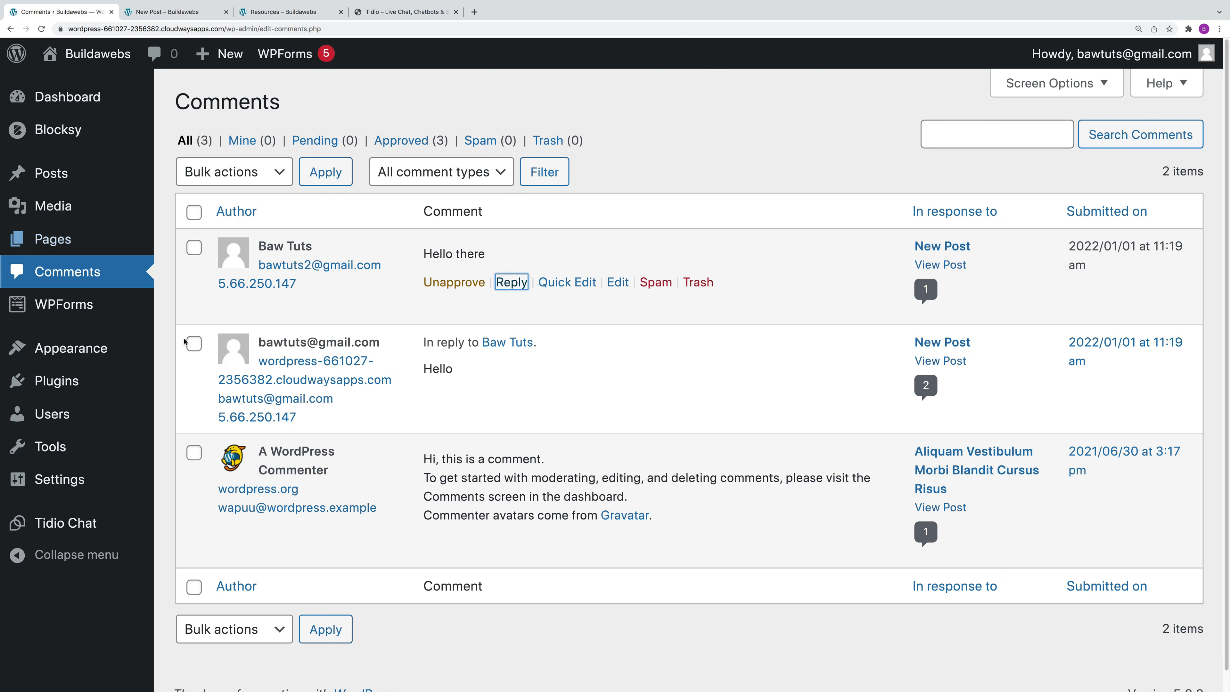
Step: In General Settings, append '.com' to the site title and keep Subscriber as default role
left_click(69, 99)
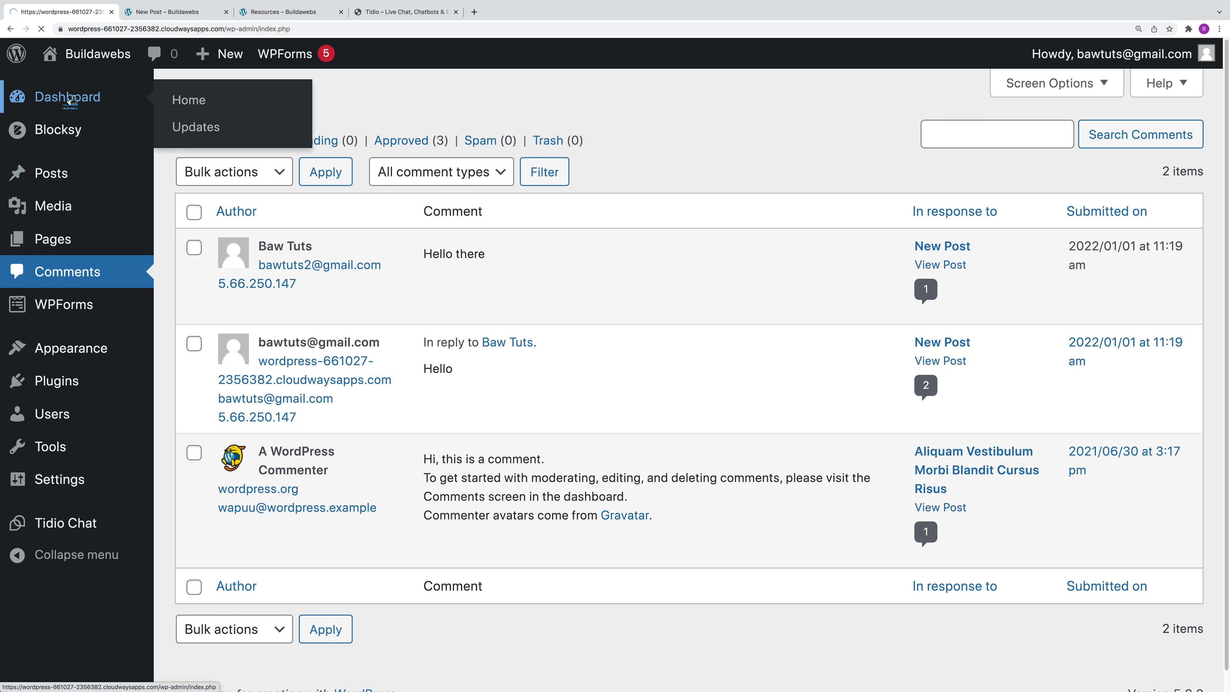
mouse_move(62, 552)
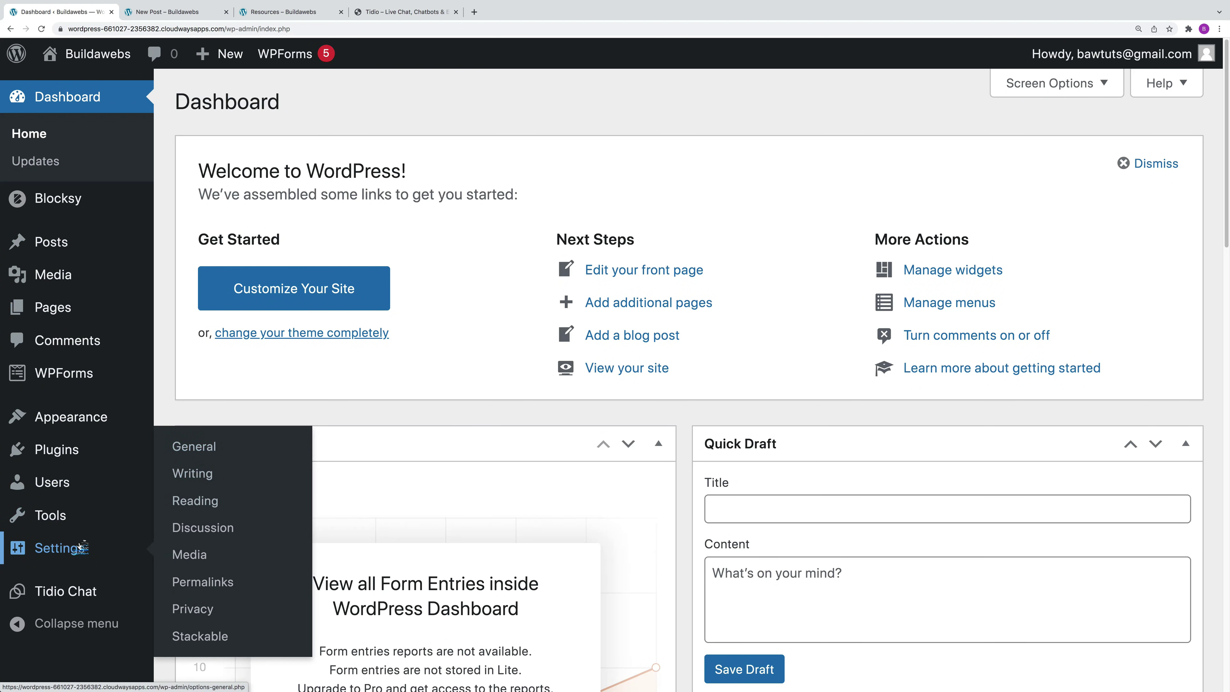
left_click(206, 448)
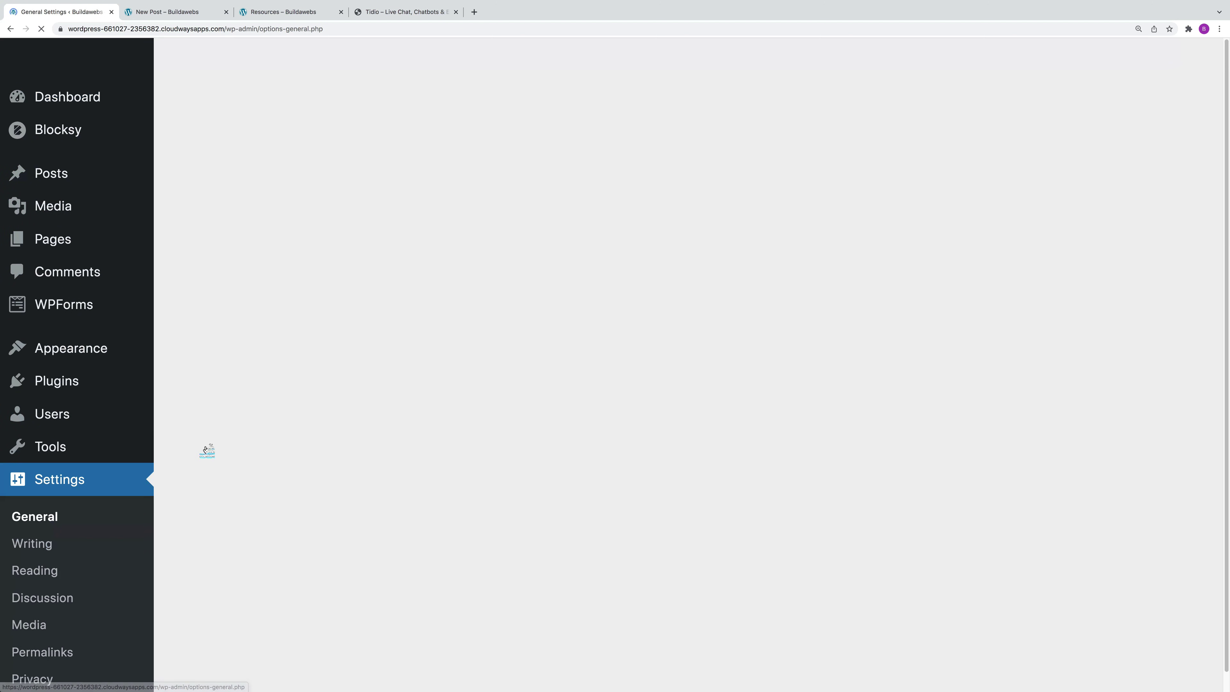
left_click(482, 154)
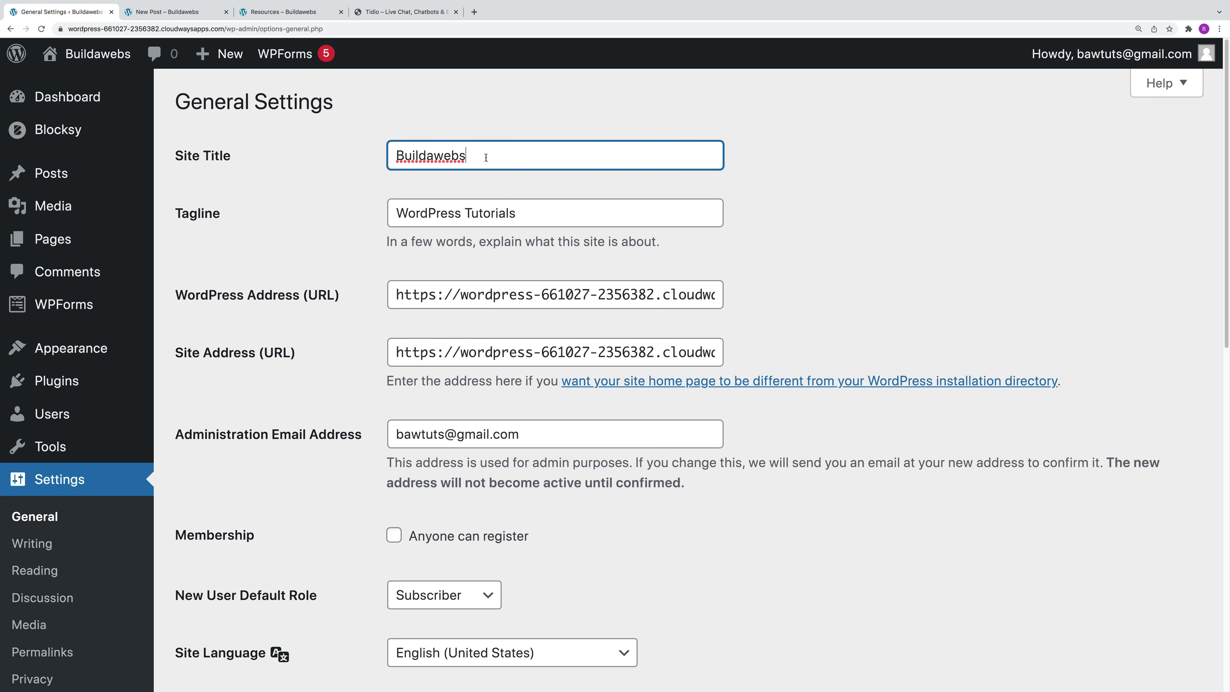
type(".com")
left_click(530, 213)
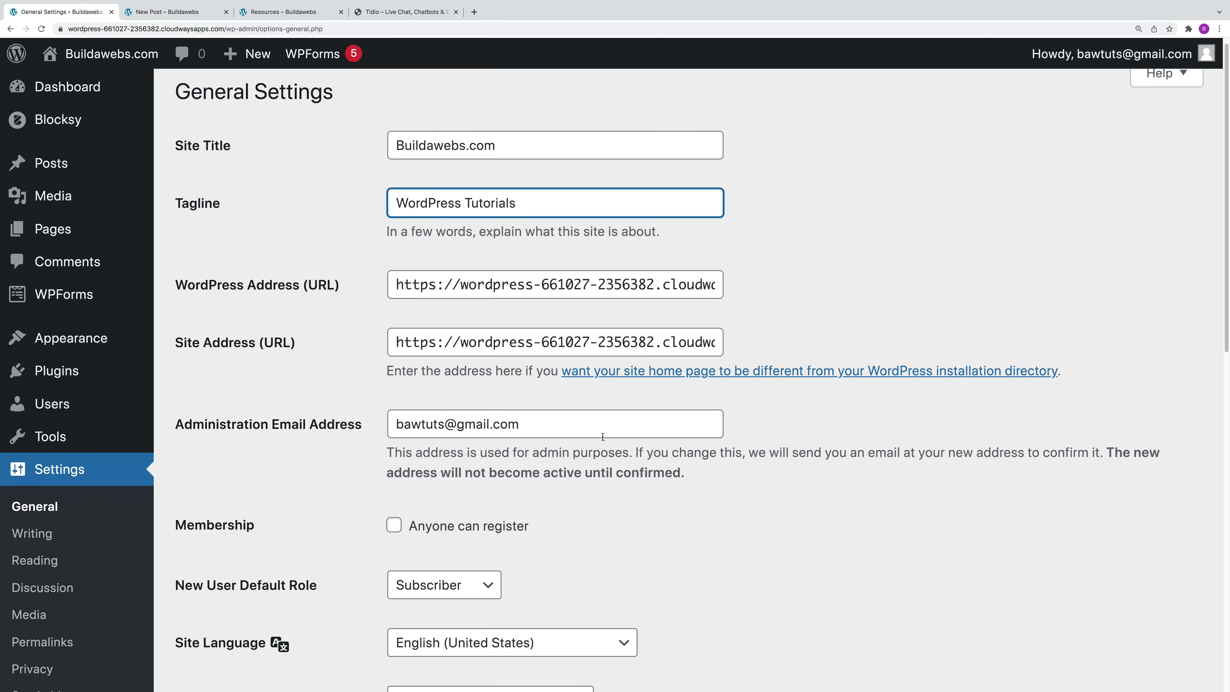
scroll(604, 427, "down", 3)
left_click(557, 304)
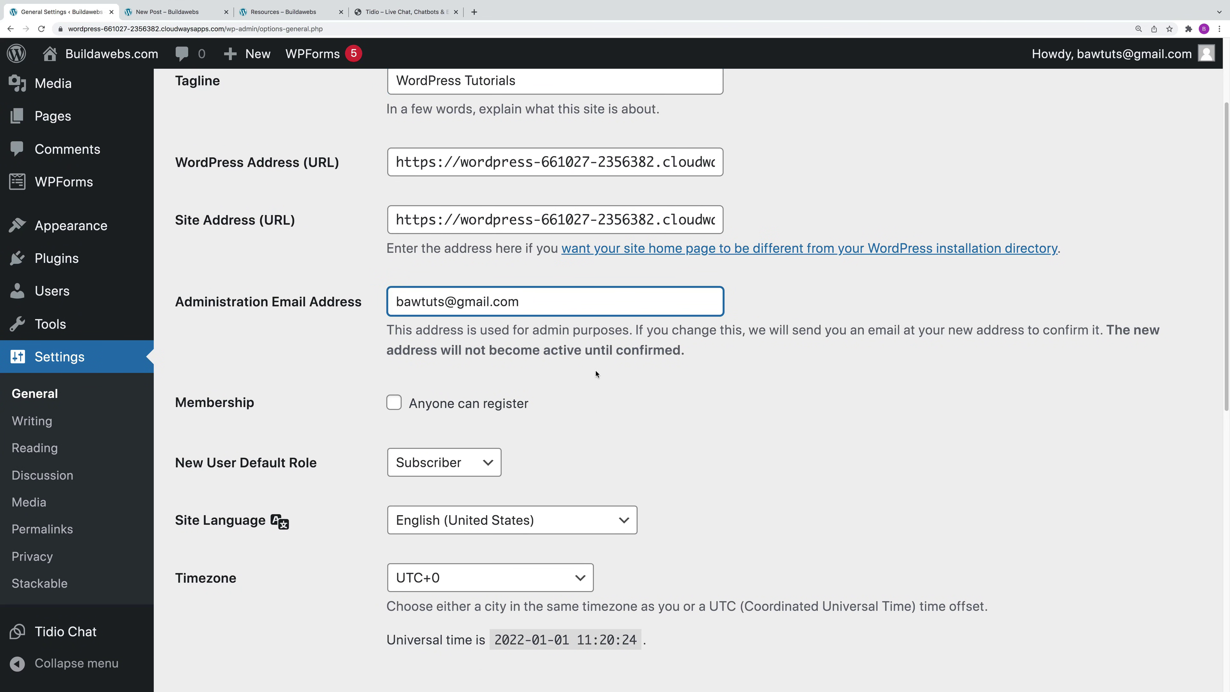
scroll(600, 409, "down", 2)
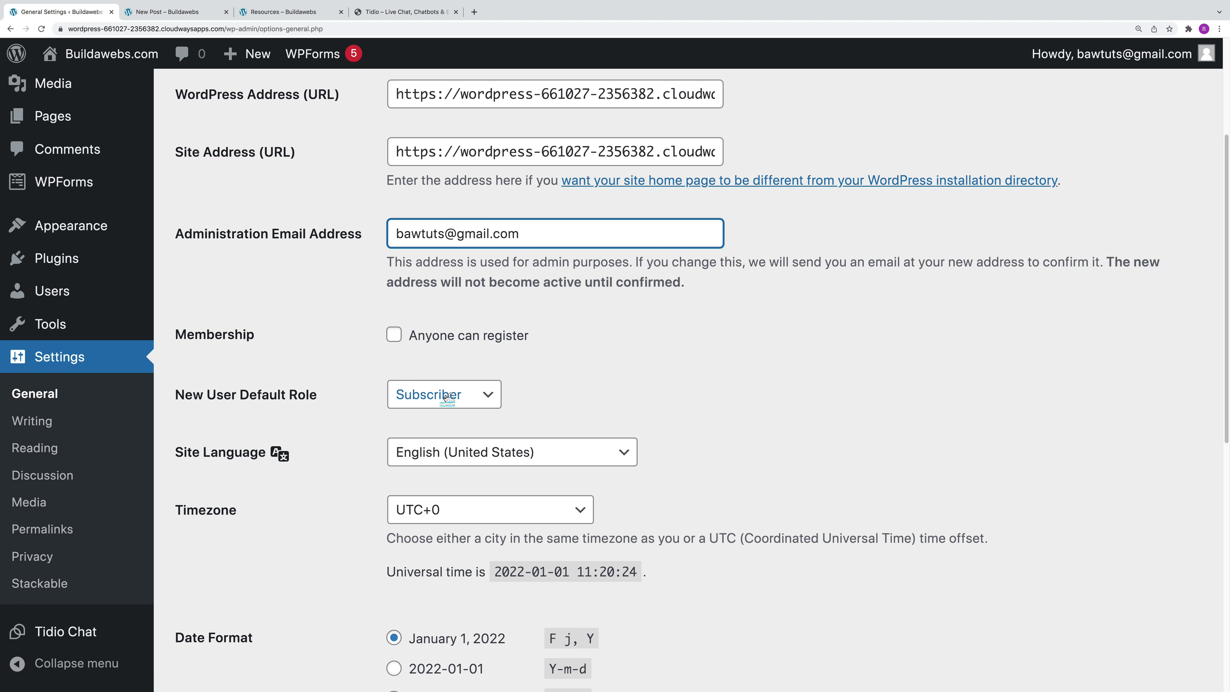
left_click(446, 395)
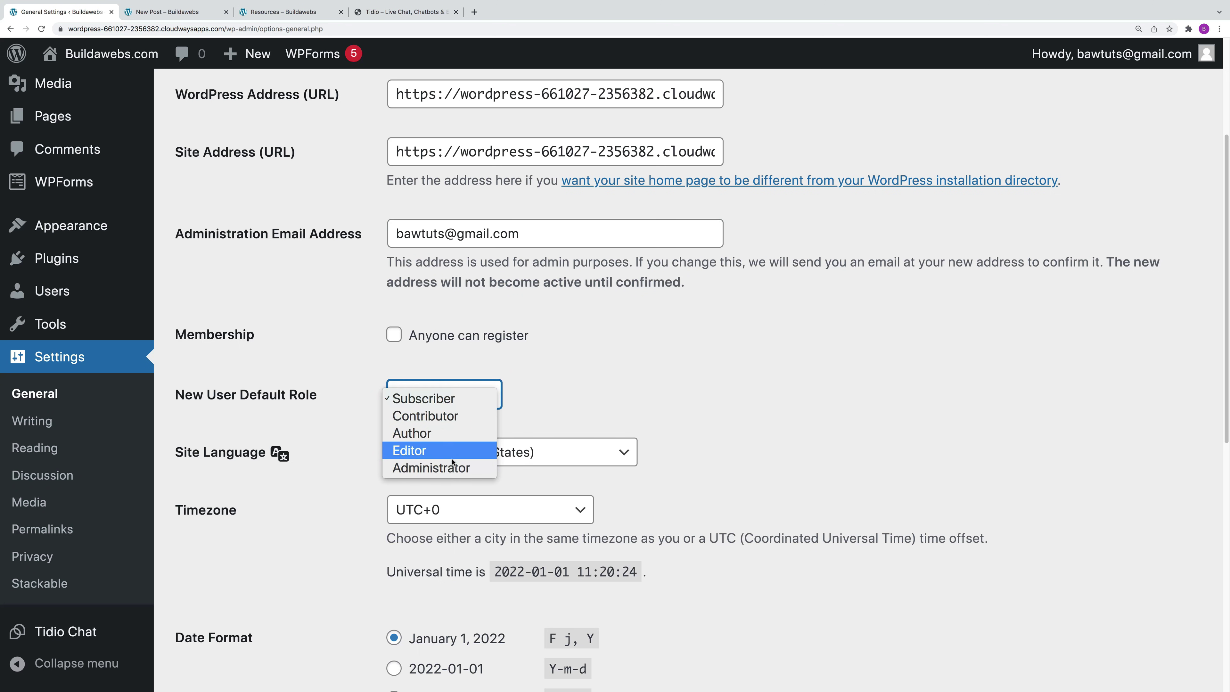
left_click(542, 410)
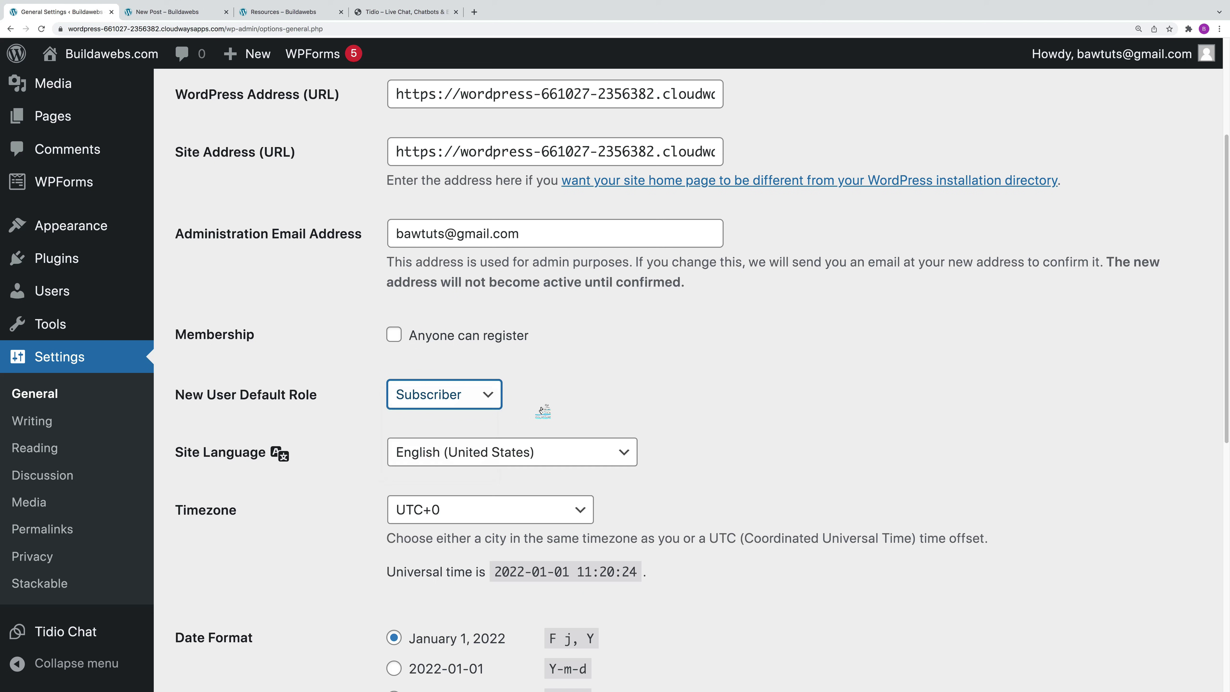
Step: Set the site language to Deutsch and save the General Settings
left_click(521, 453)
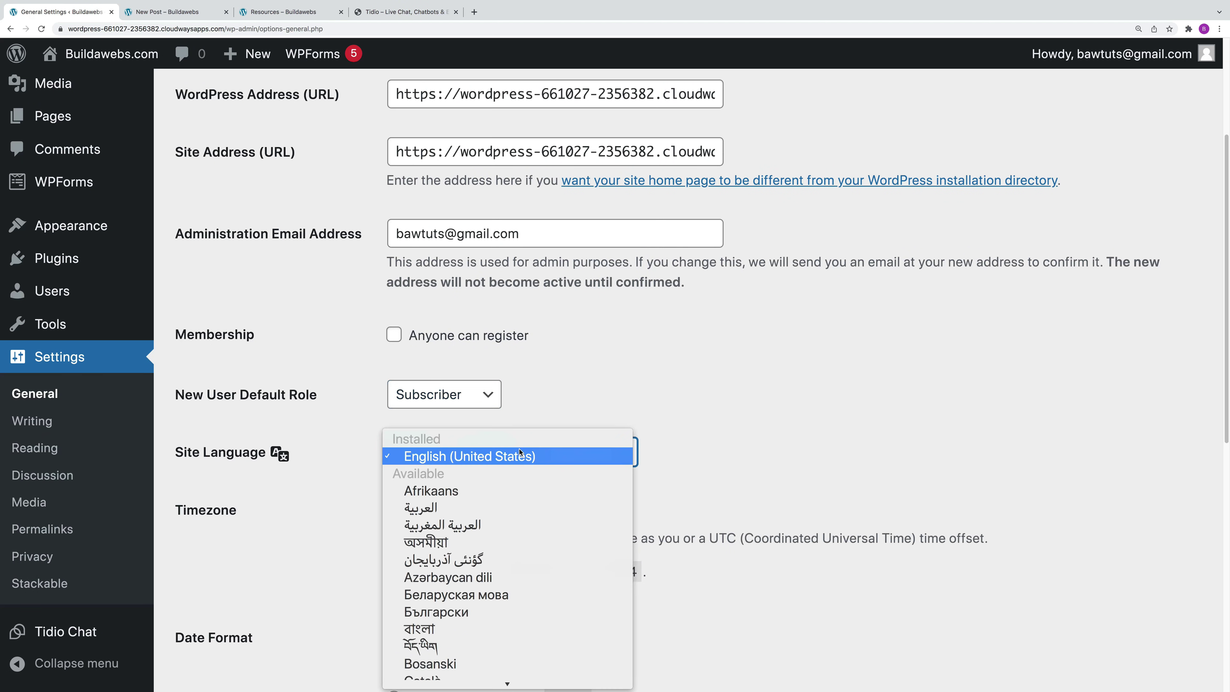
scroll(515, 561, "down", 2)
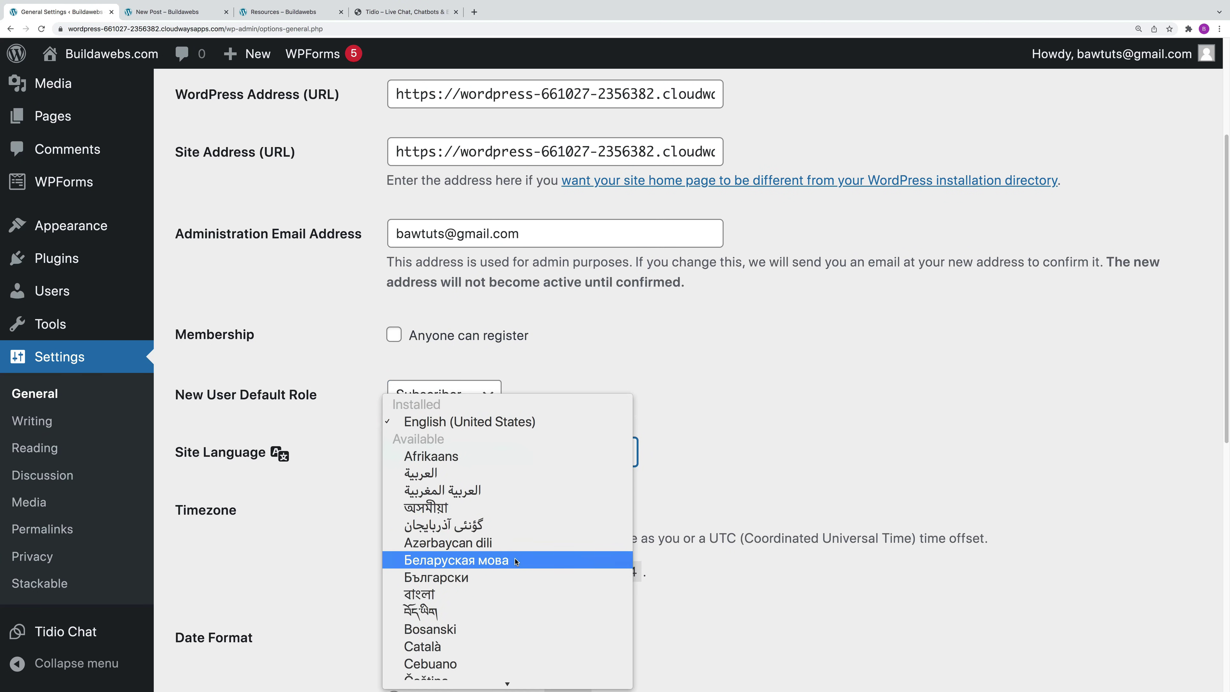
scroll(520, 554, "down", 3)
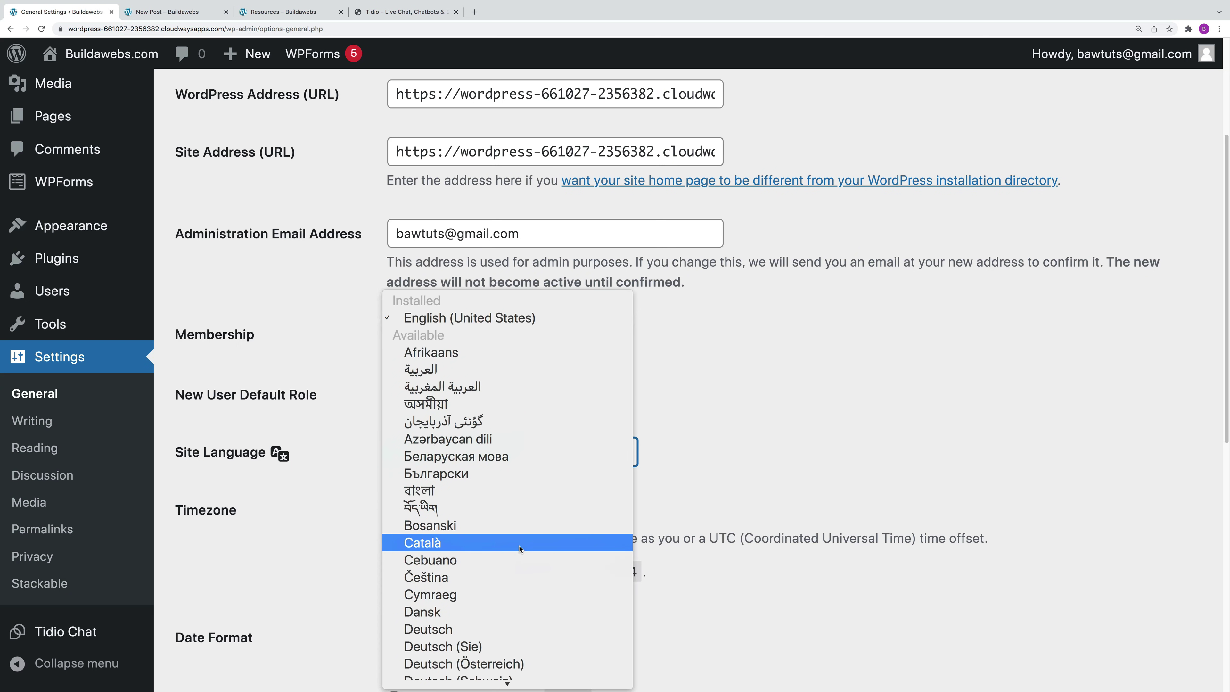
scroll(519, 550, "down", 1)
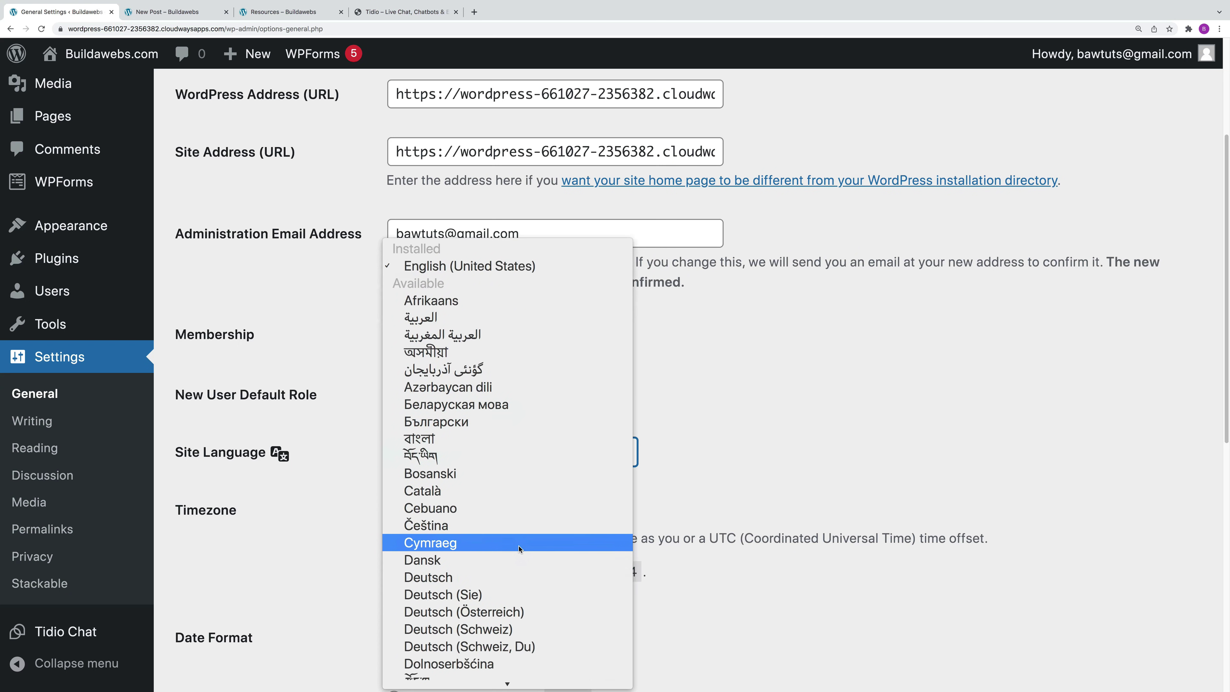
left_click(468, 578)
left_click_drag(1228, 268, 1195, 549)
left_click(248, 593)
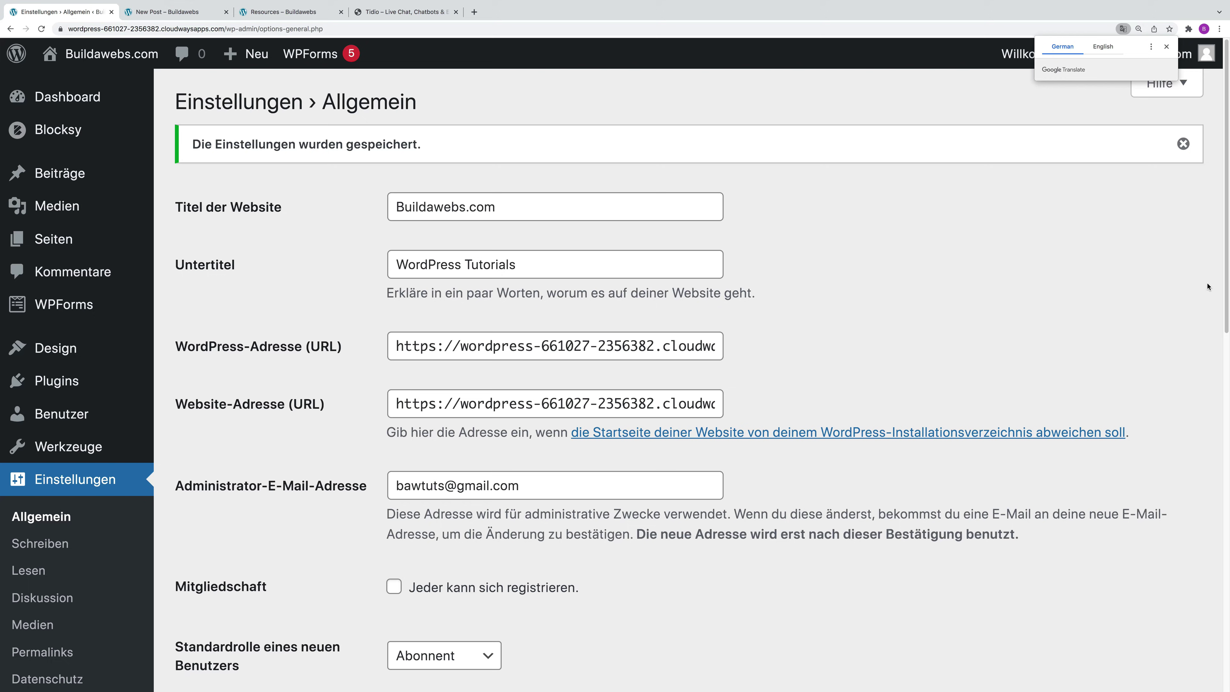
Step: Change Sprache der Website back to English (United States) and save the settings
scroll(1211, 330, "down", 5)
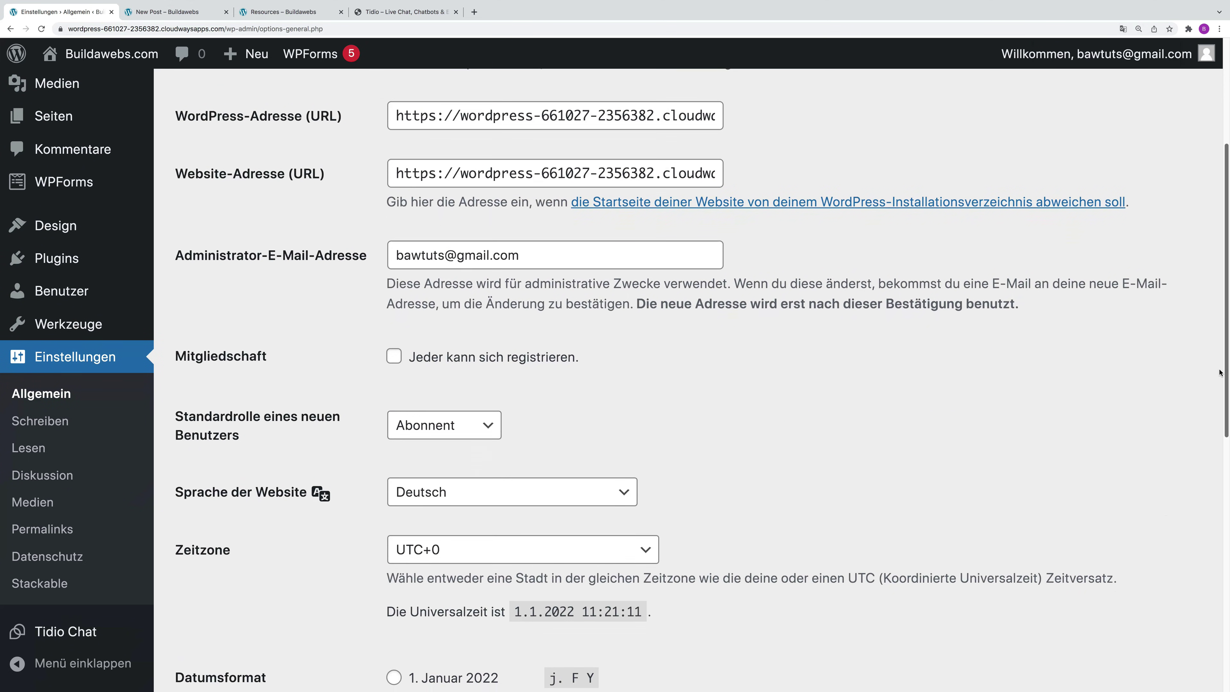
left_click(539, 495)
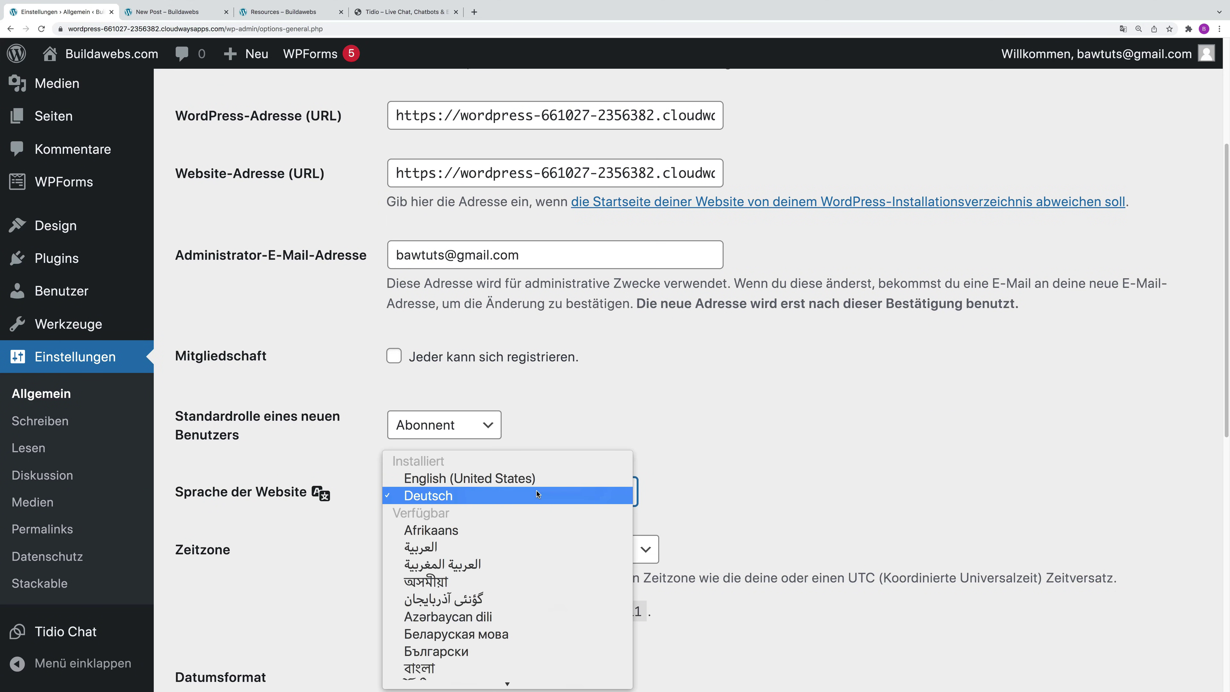
left_click(516, 481)
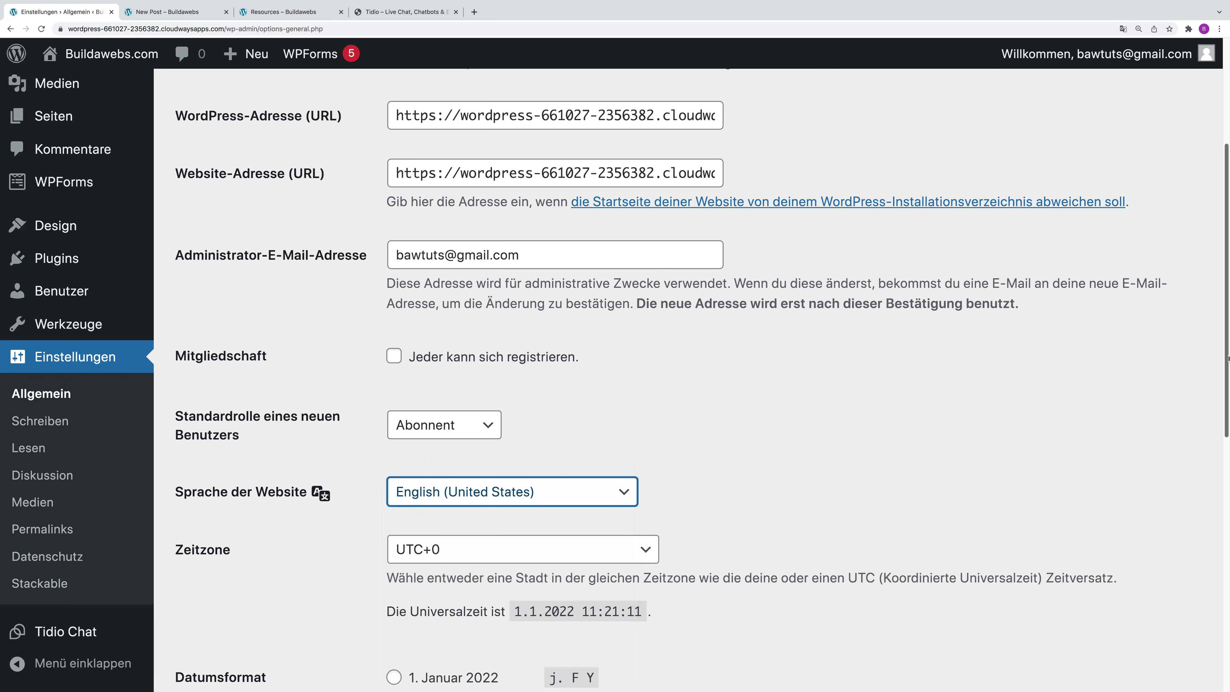
scroll(688, 378, "down", 10)
left_click(264, 598)
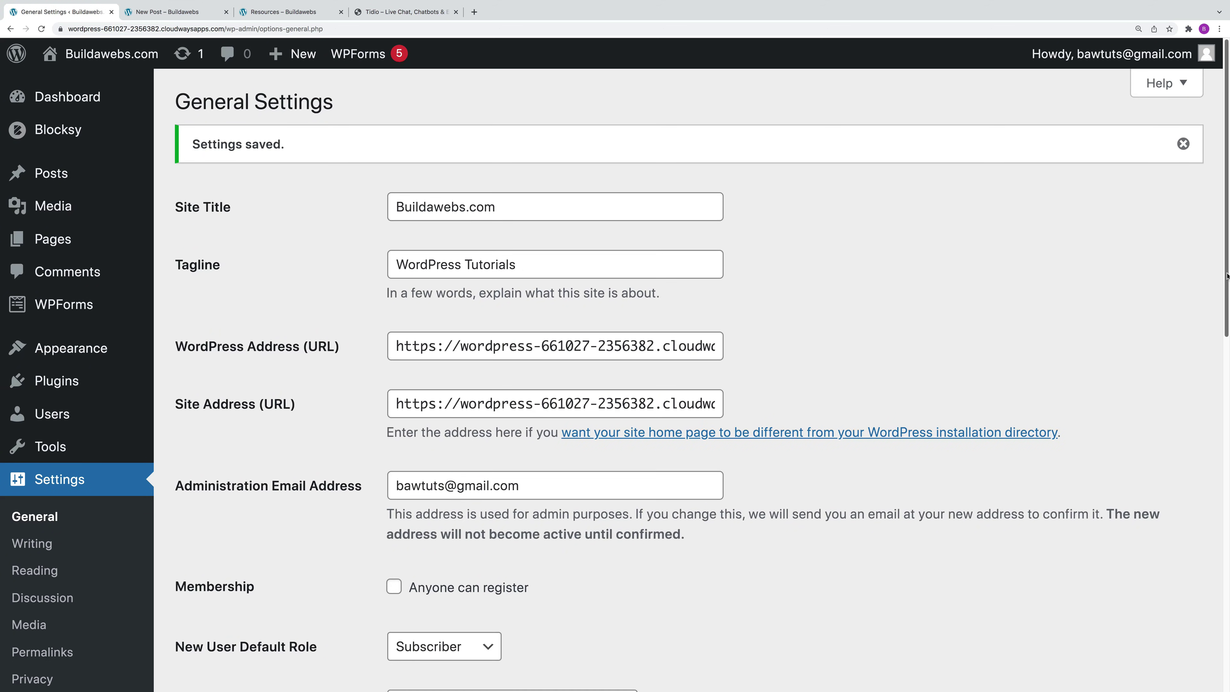
Step: Set the Timezone dropdown to London and save the General Settings
scroll(459, 386, "down", 8)
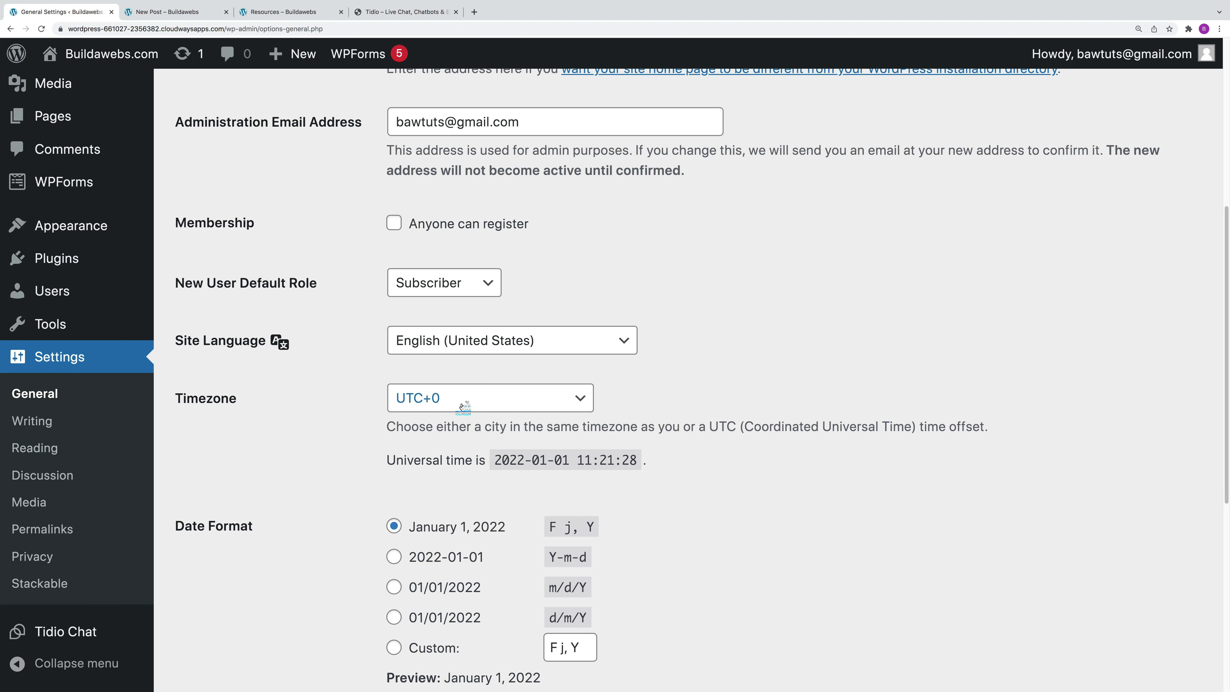
left_click(462, 405)
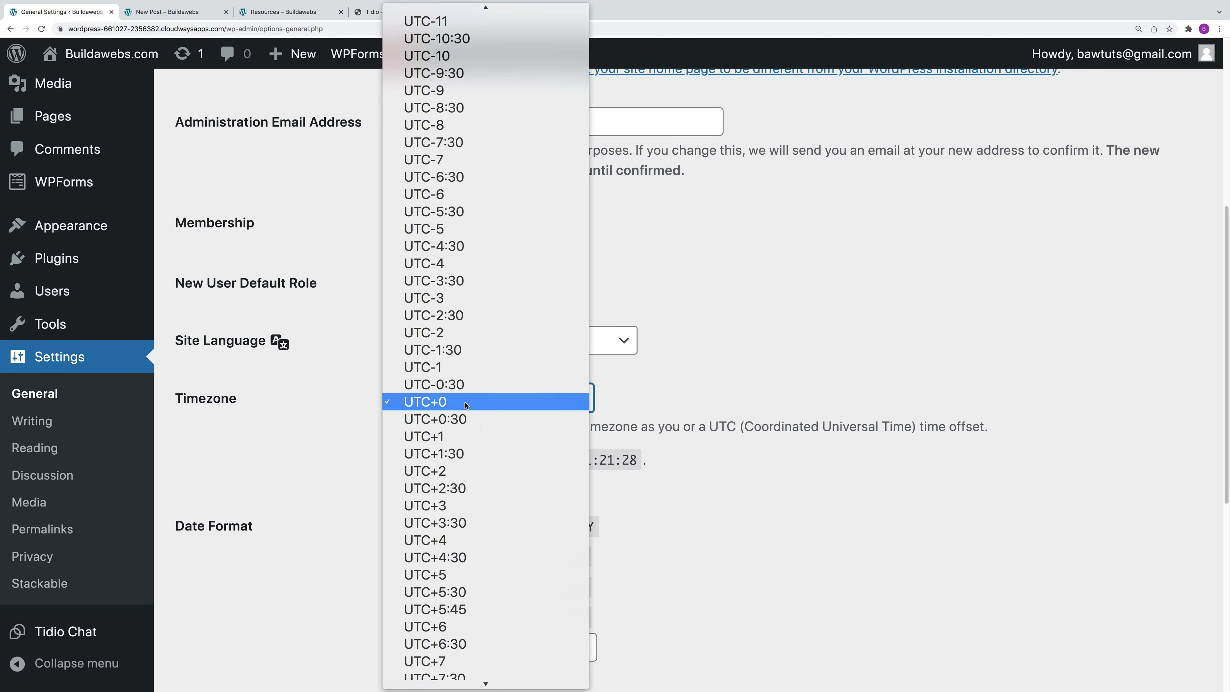
scroll(574, 359, "up", 15)
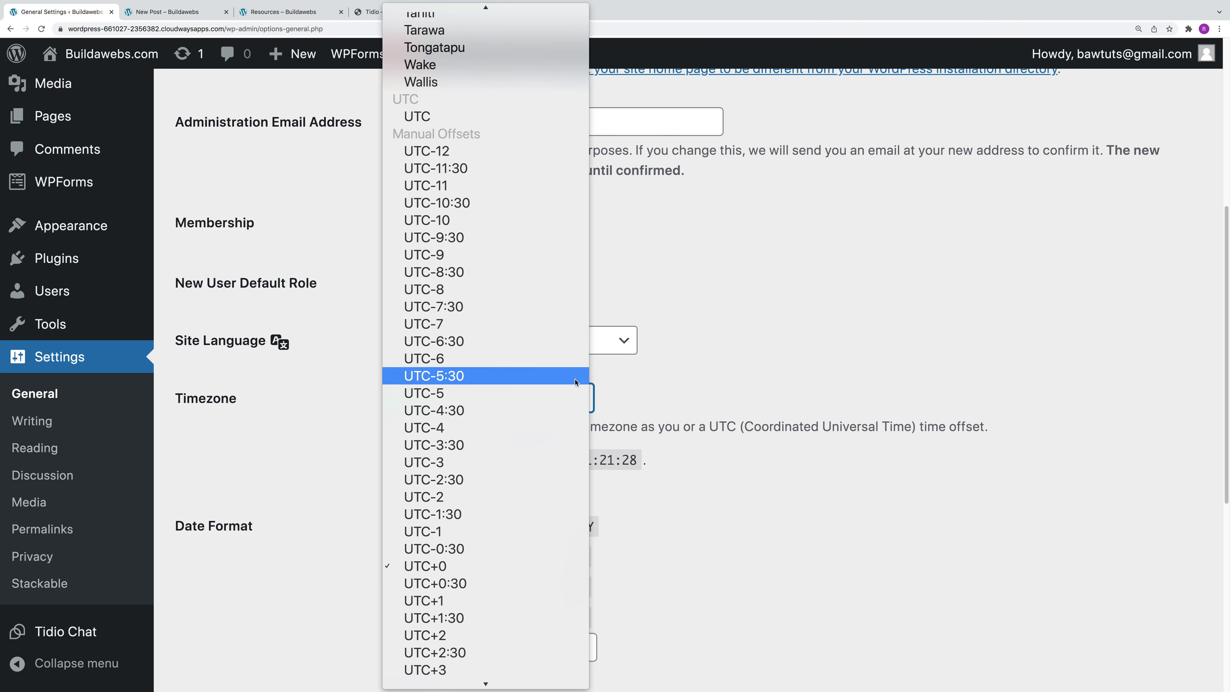
scroll(577, 367, "up", 8)
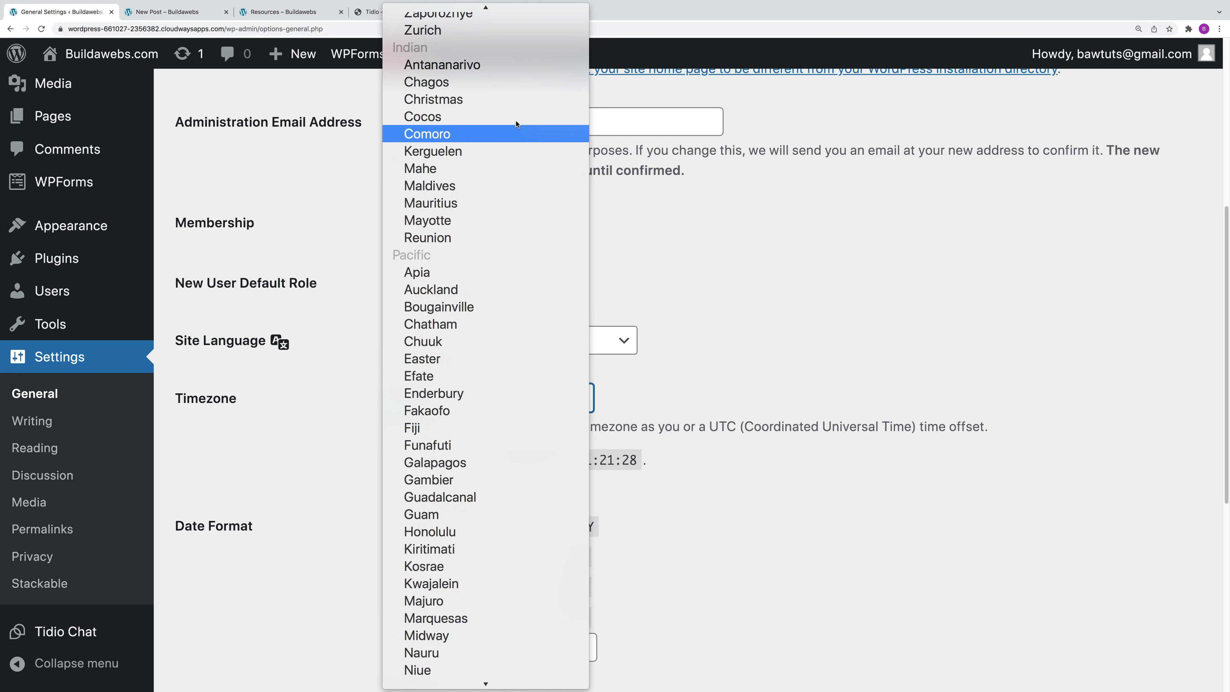
scroll(494, 244, "up", 12)
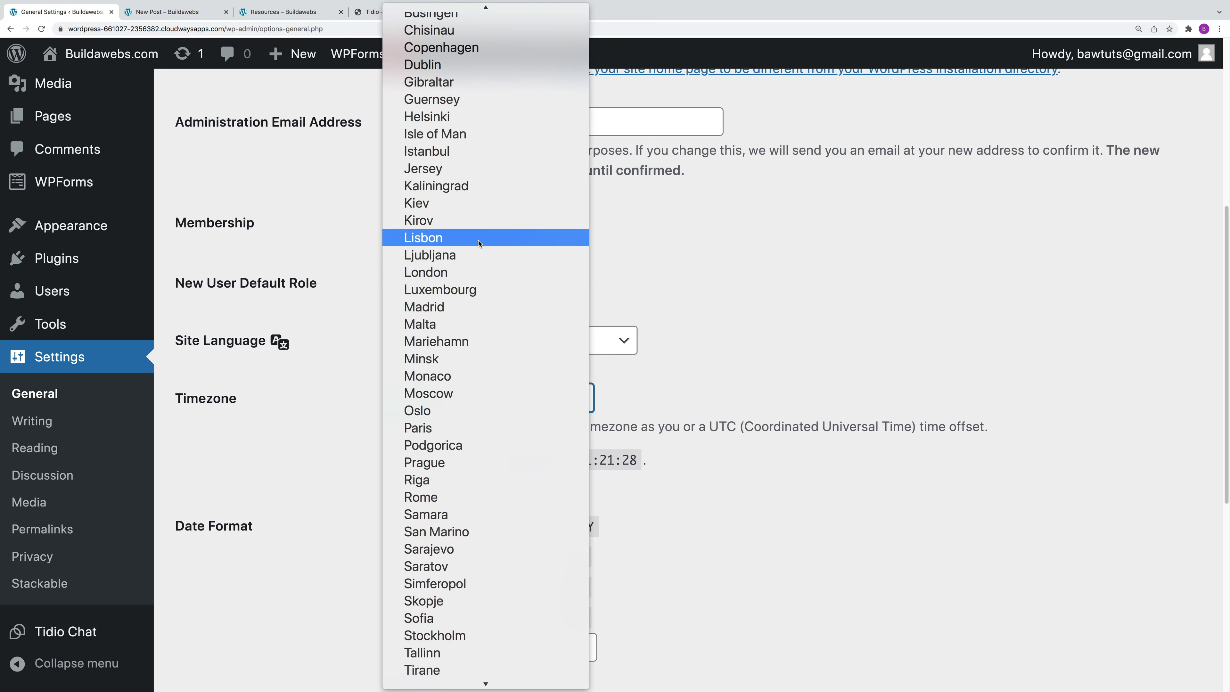
left_click(459, 271)
left_click_drag(1225, 347, 1202, 450)
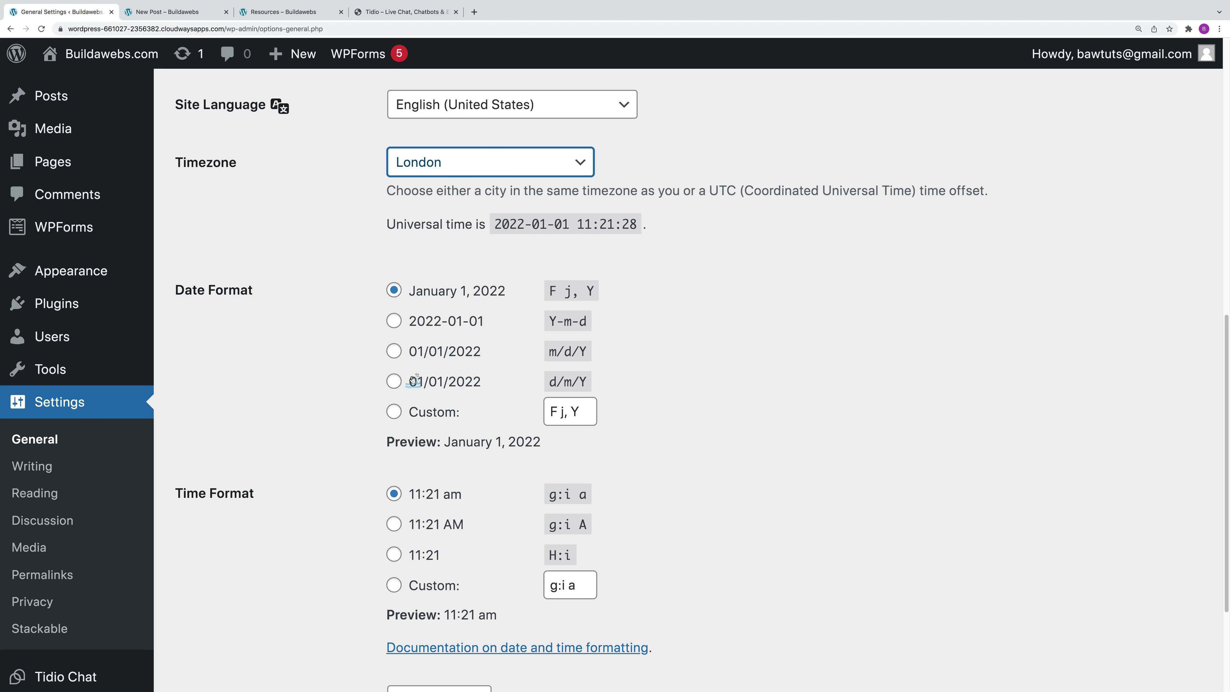
left_click_drag(1228, 401, 1208, 494)
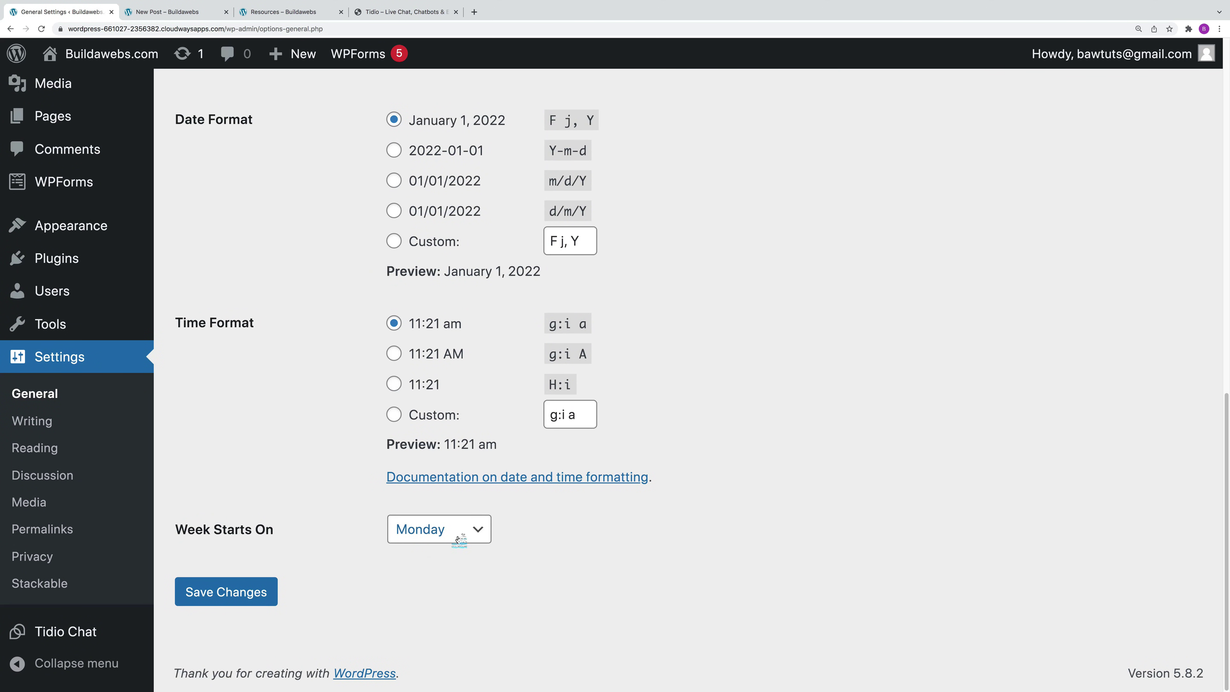
left_click(240, 592)
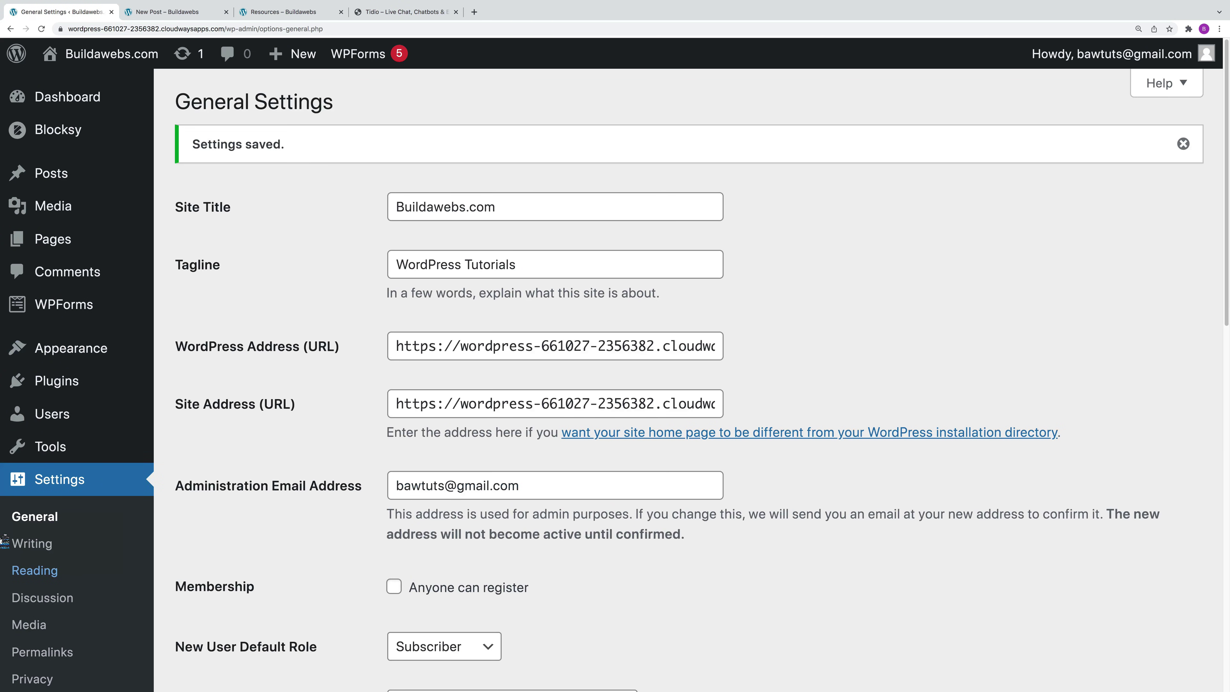
Step: In Writing Settings, make news the default post category and save
scroll(82, 342, "down", 3)
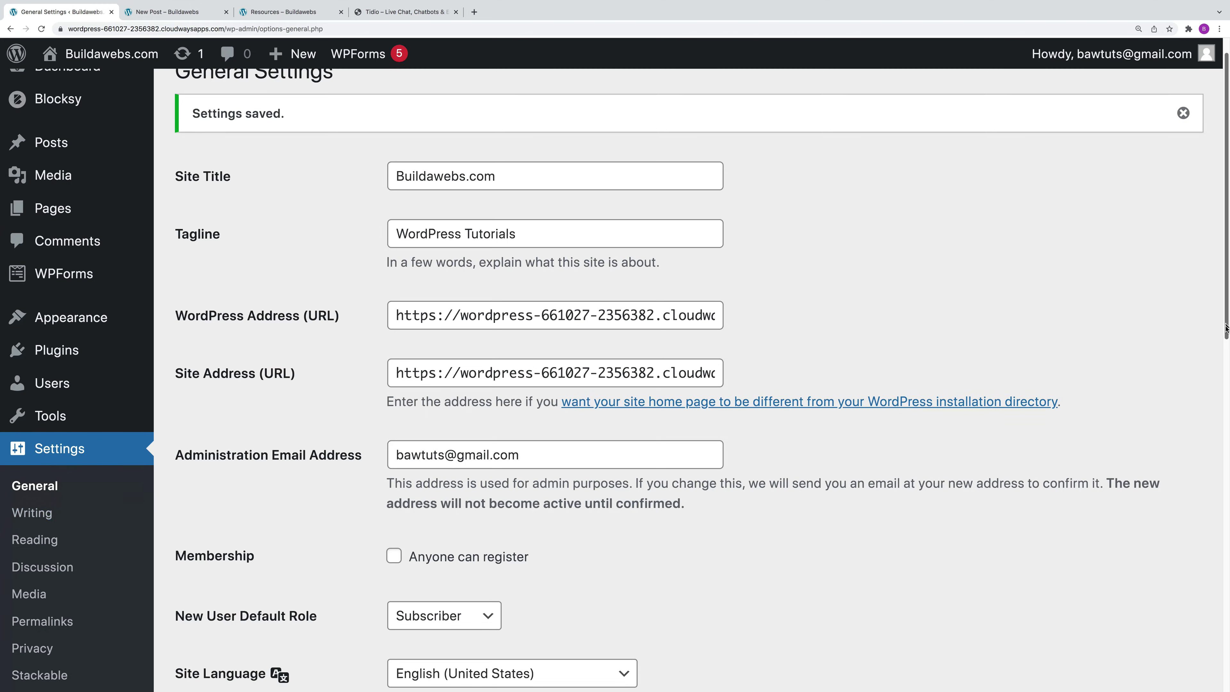
left_click(37, 422)
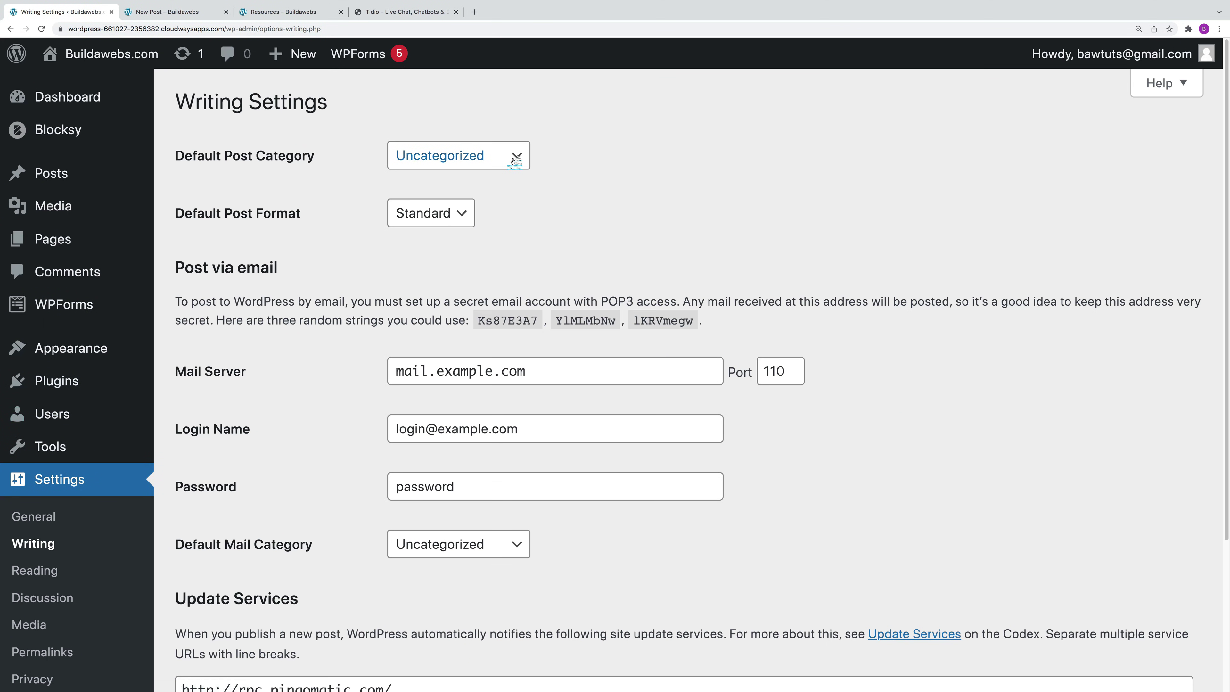
left_click(487, 161)
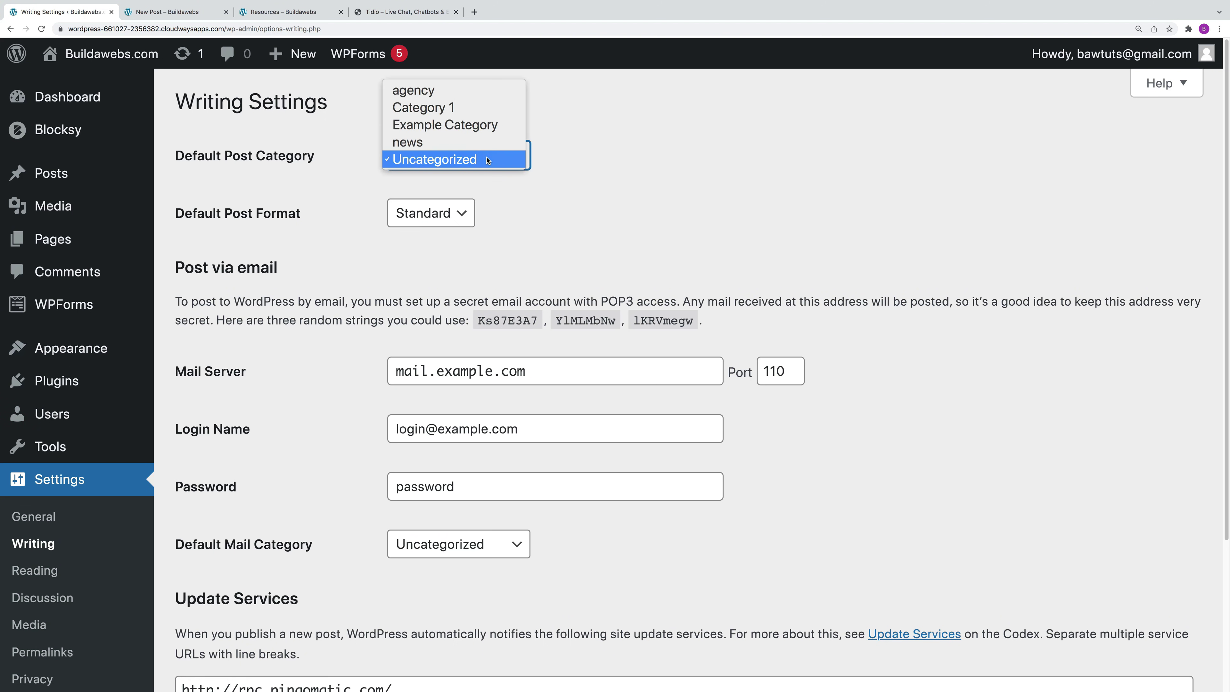
left_click(467, 159)
left_click(467, 160)
left_click(461, 142)
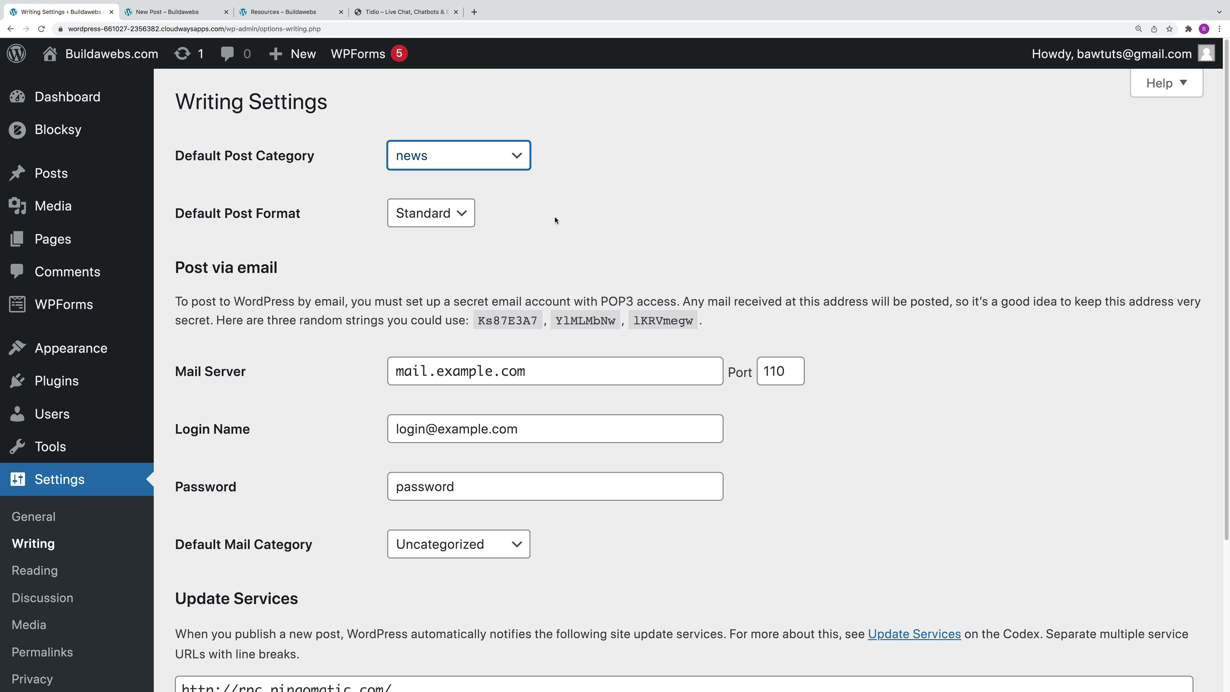
left_click_drag(1223, 257, 1222, 324)
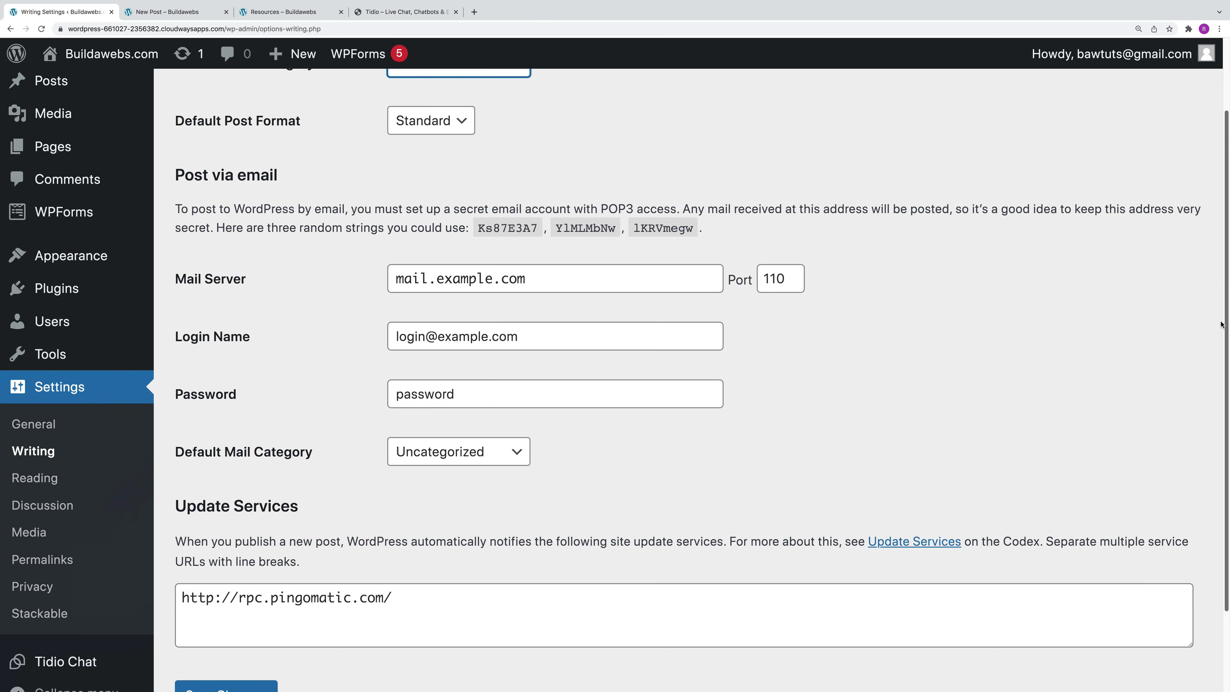
left_click(235, 687)
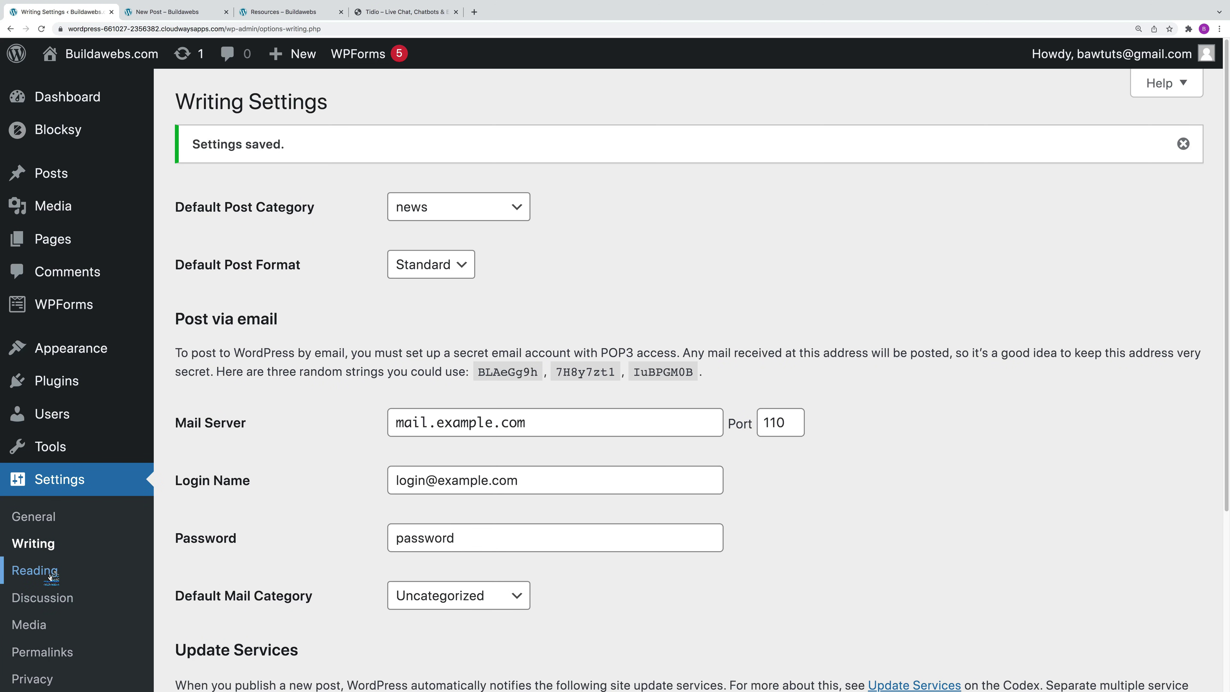
left_click(49, 573)
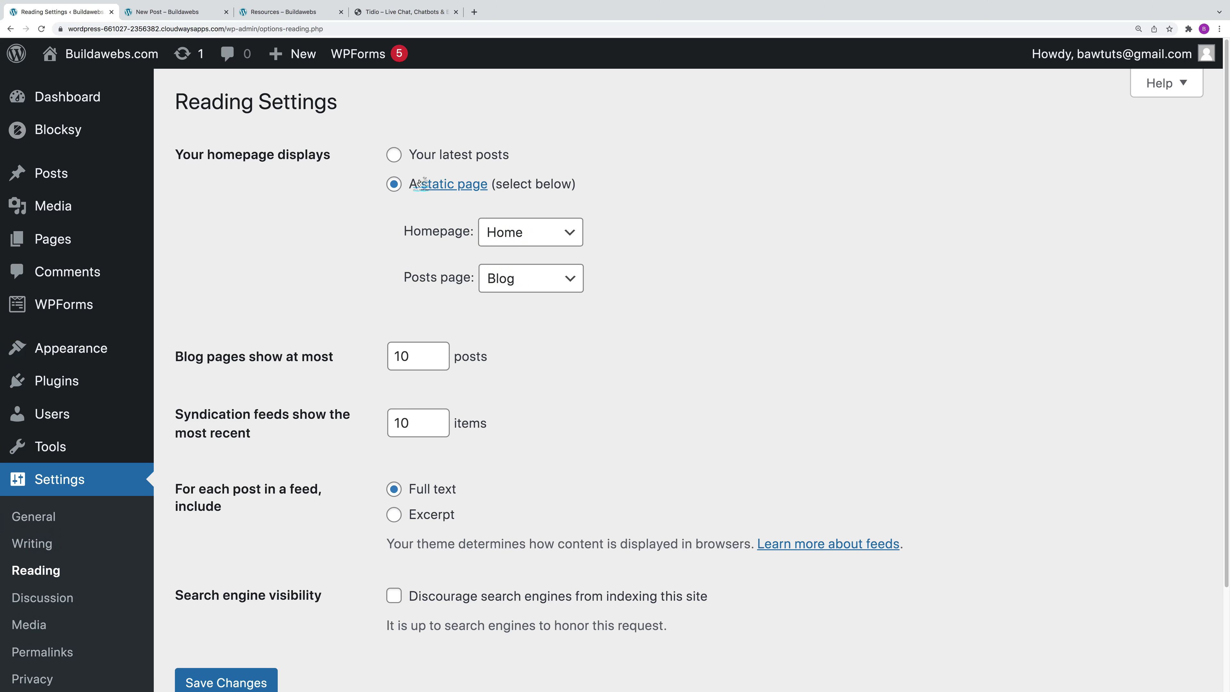
Step: Switch the homepage to a static page with Blog as the posts page, and save
left_click(394, 155)
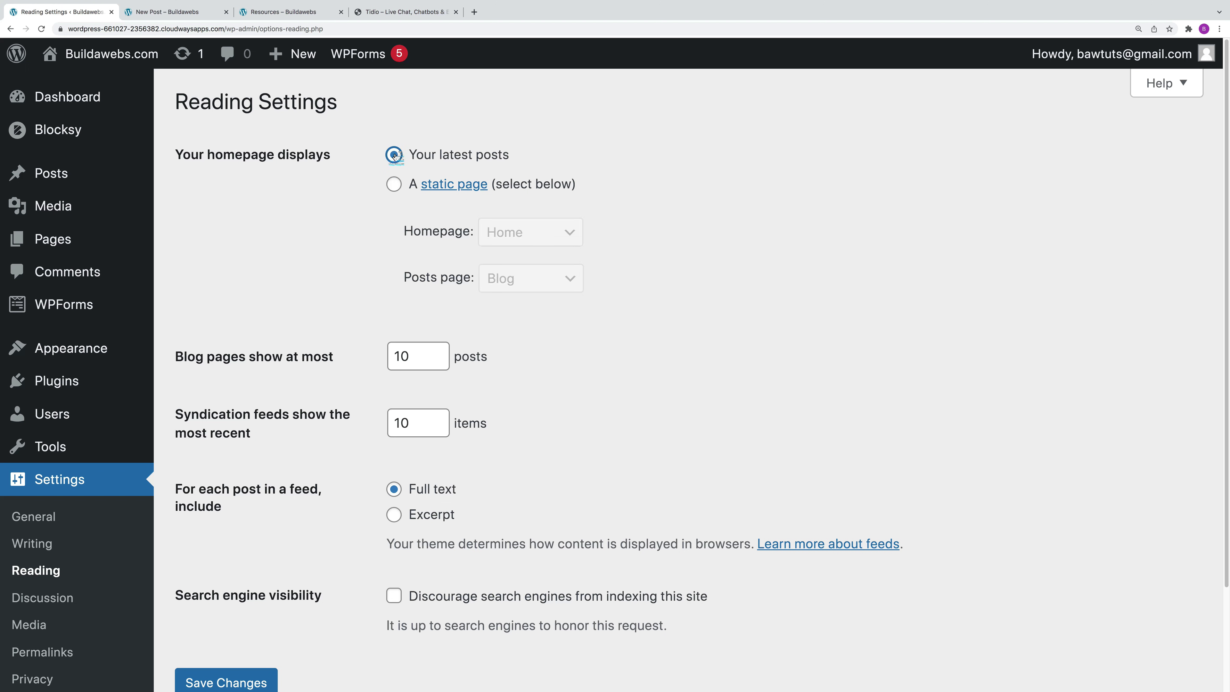
left_click(394, 184)
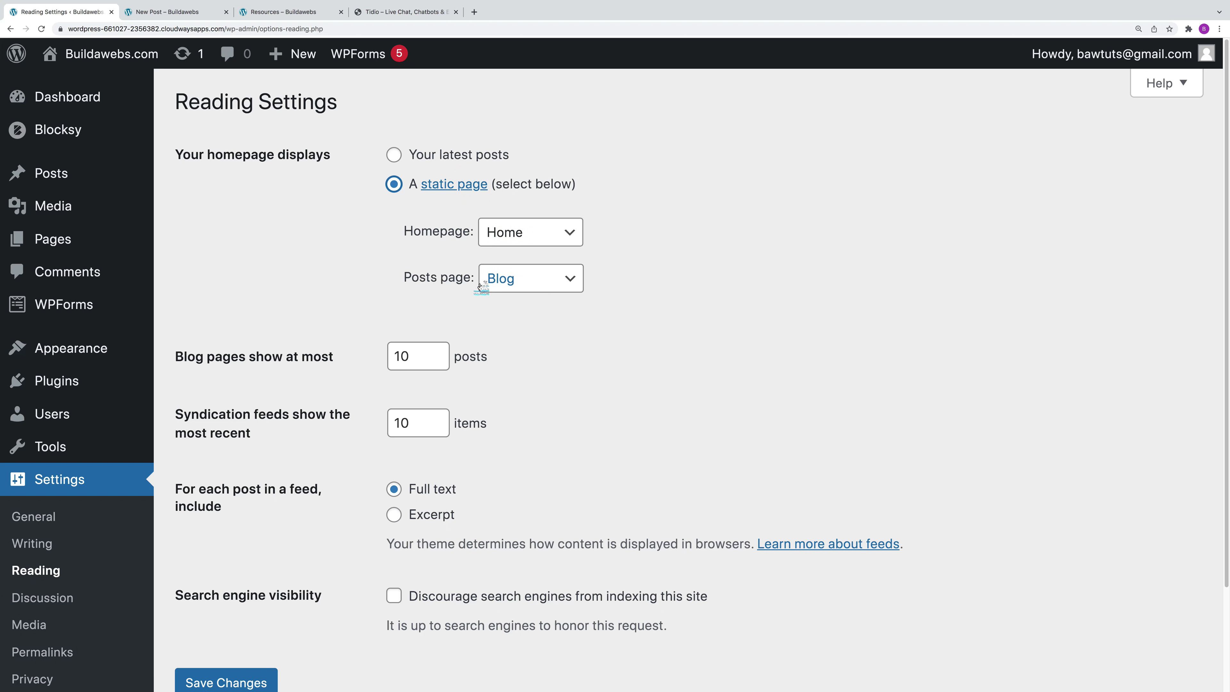
left_click(522, 278)
left_click(576, 291)
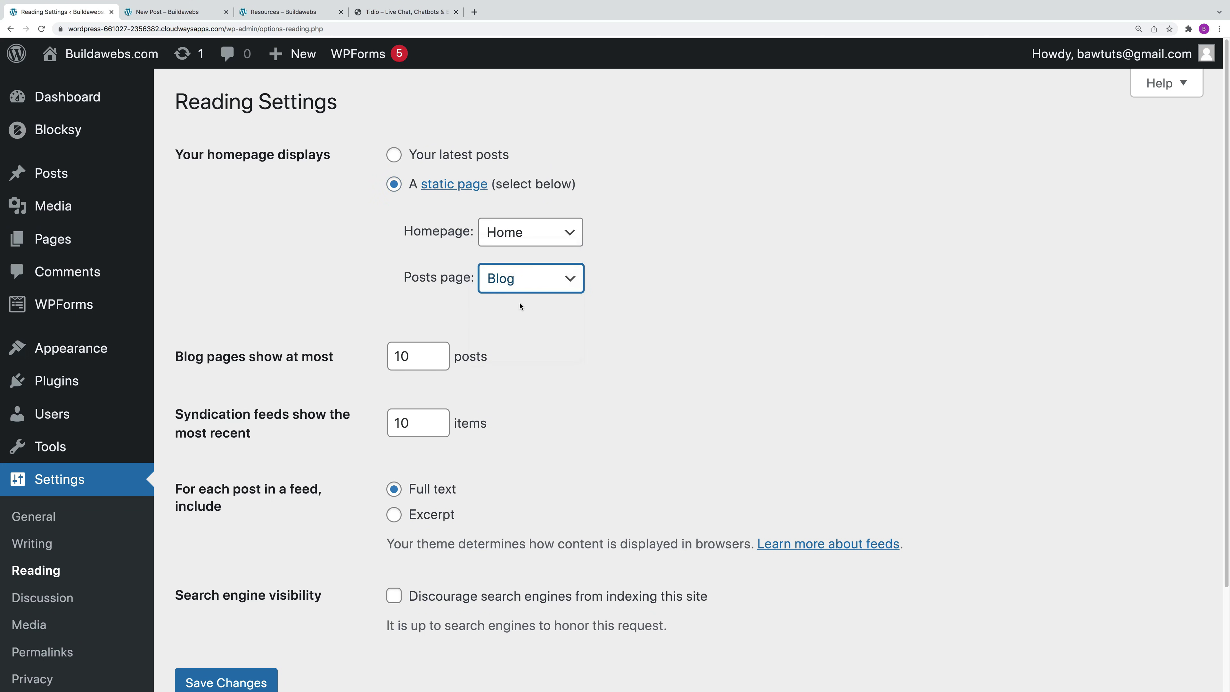
scroll(607, 405, "down", 3)
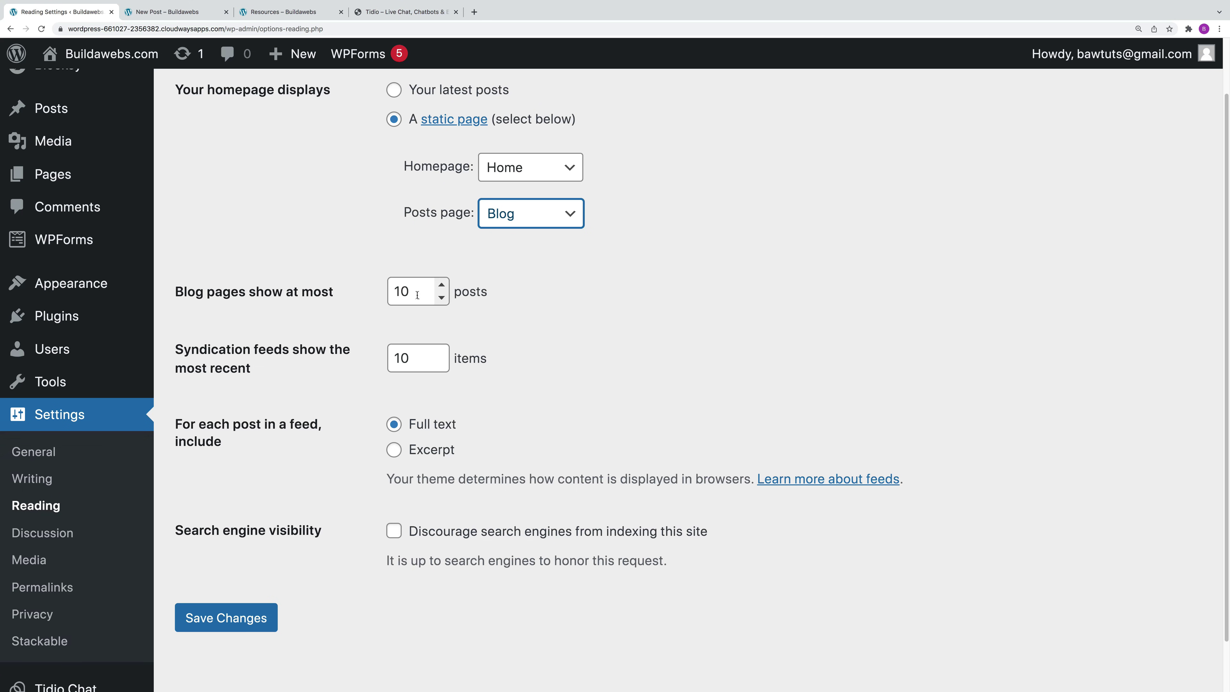
scroll(536, 371, "down", 1)
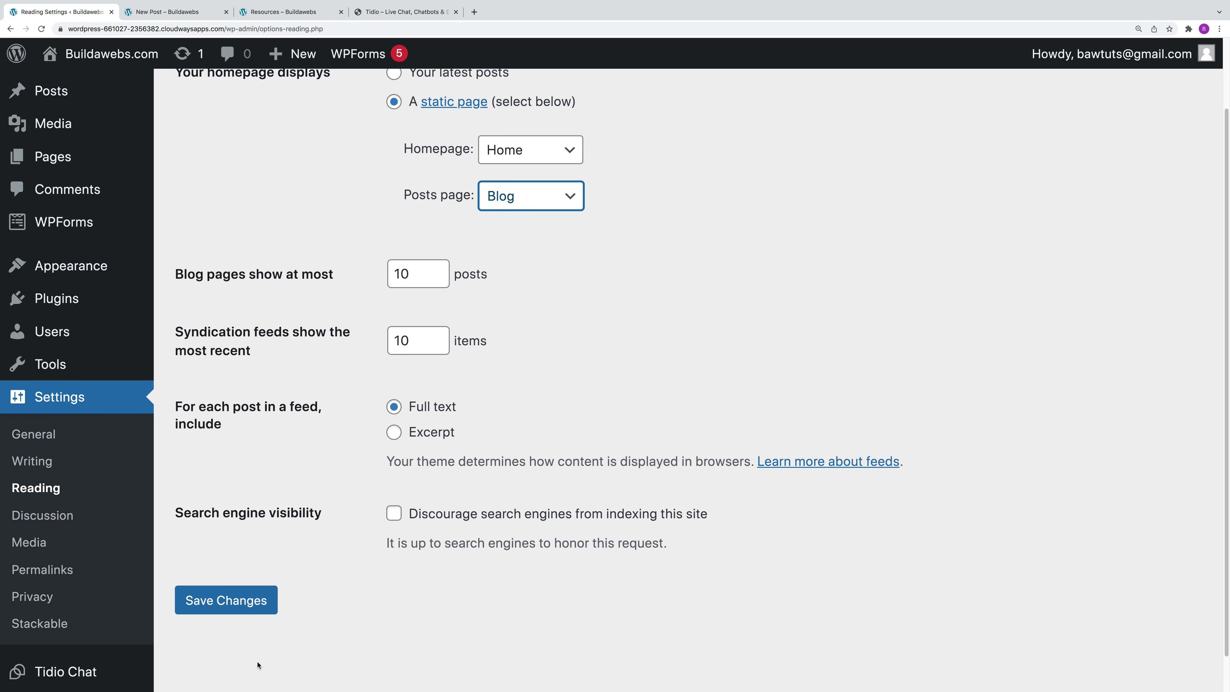
left_click(245, 602)
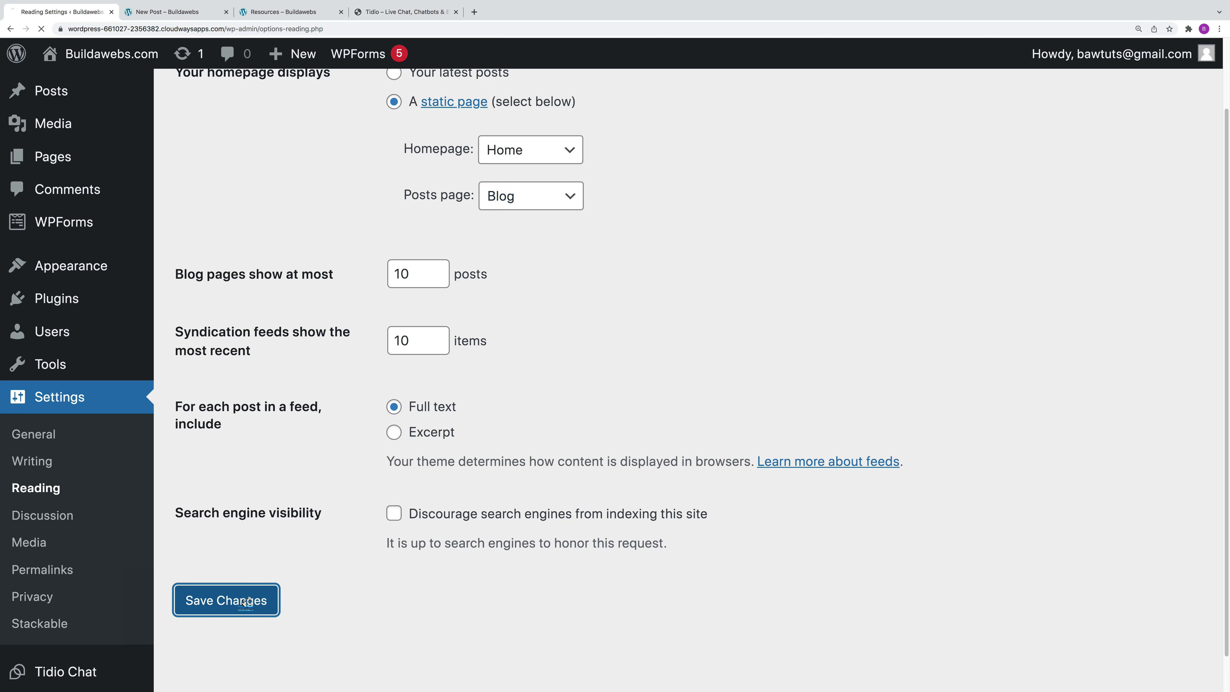
left_click(65, 601)
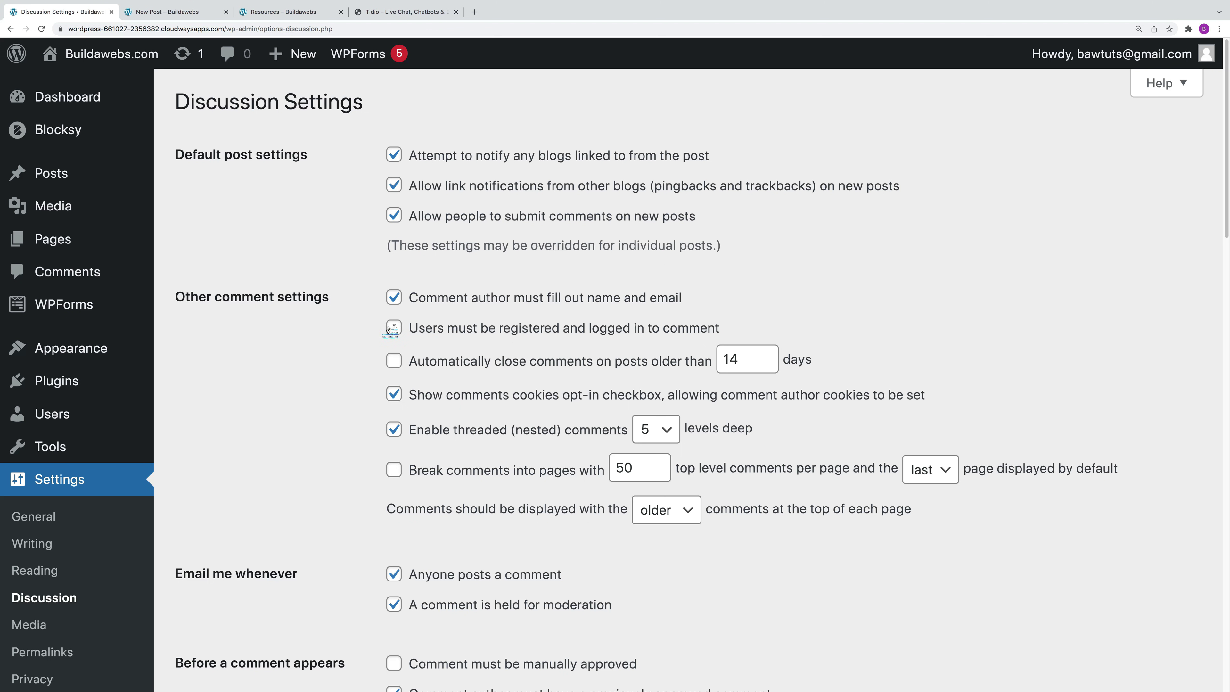
Step: Look over the discussion options, including comments on new posts and 5-level threading, and save them
scroll(507, 431, "down", 1)
scroll(508, 447, "down", 5)
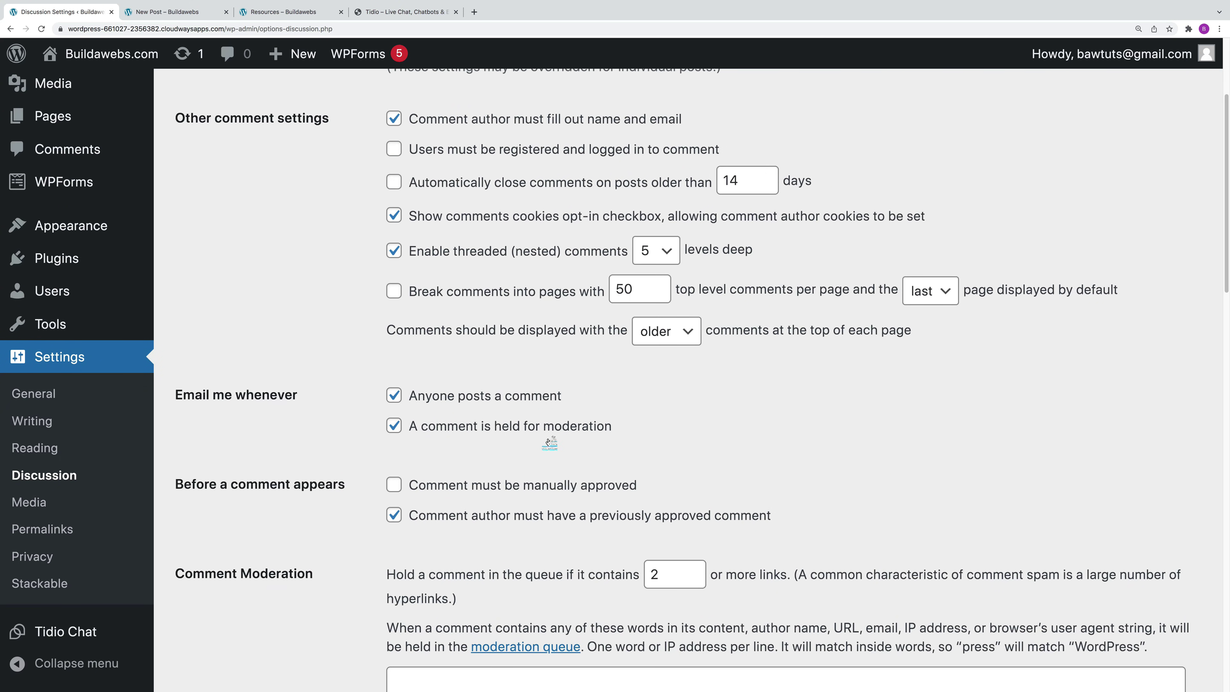
scroll(553, 446, "down", 1)
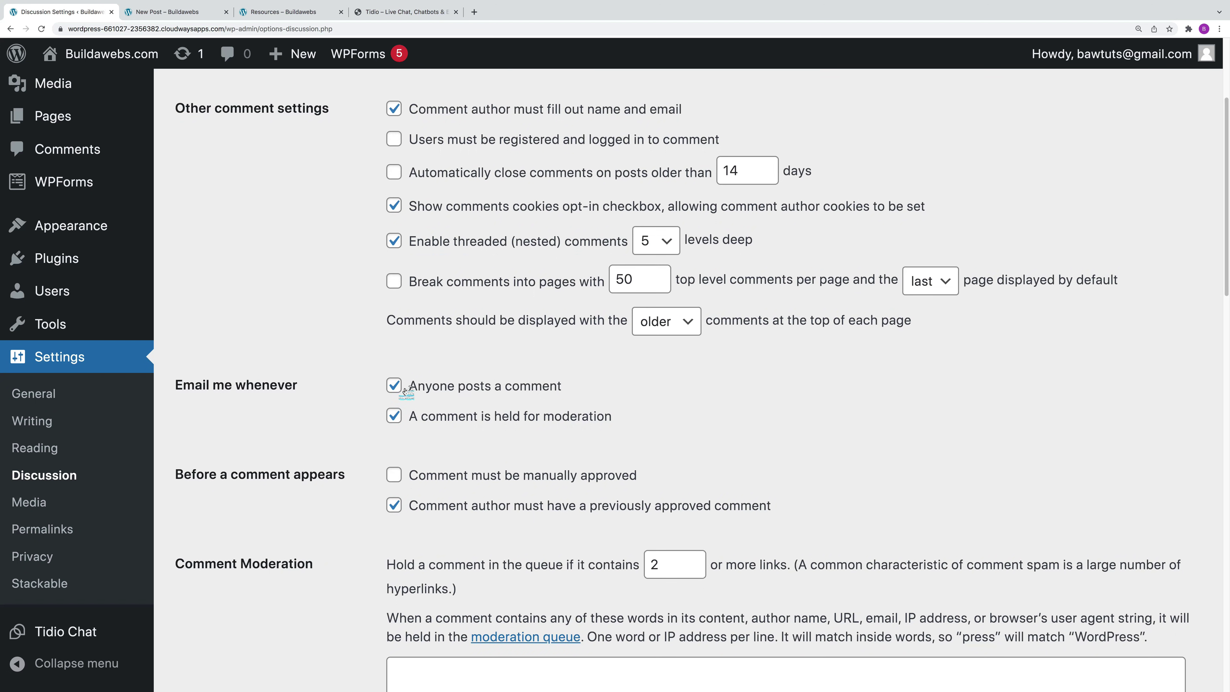
scroll(514, 472, "up", 1)
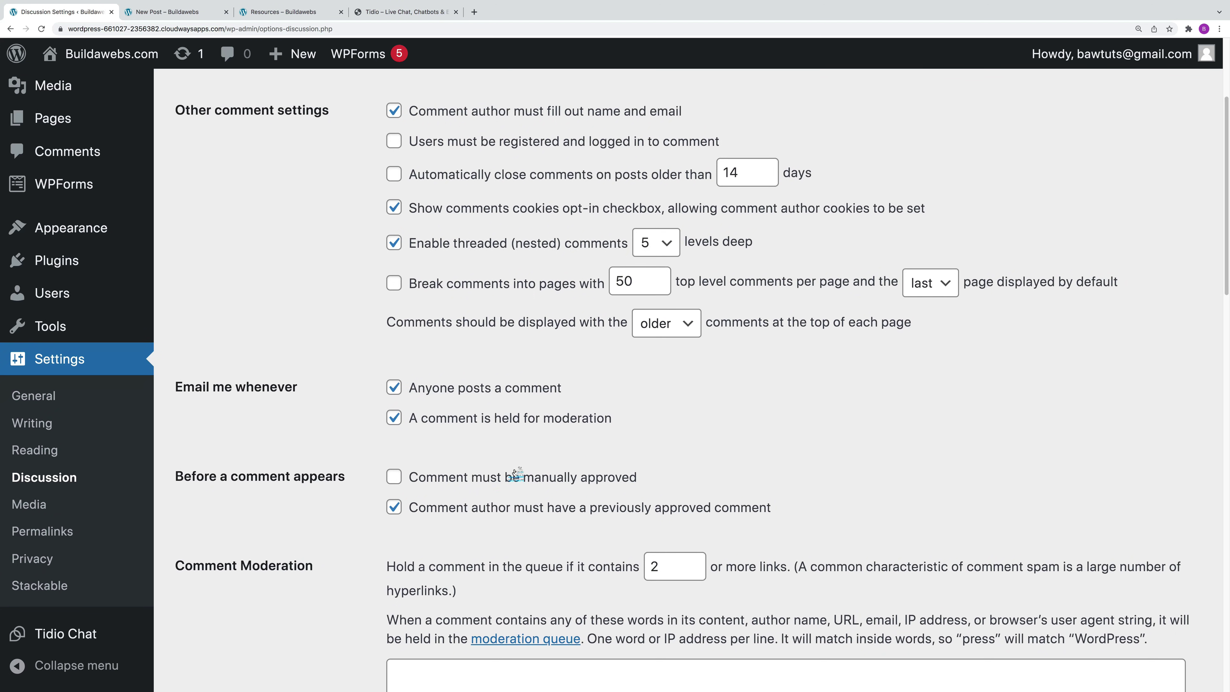
scroll(514, 472, "up", 3)
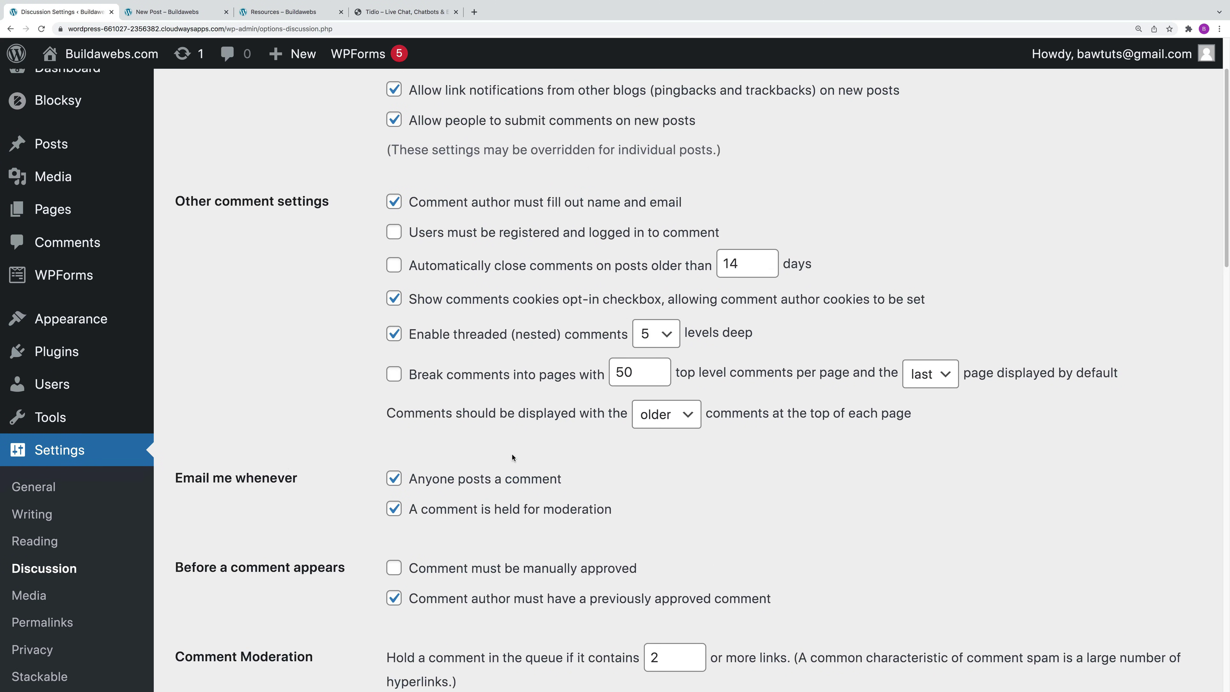
scroll(516, 458, "up", 1)
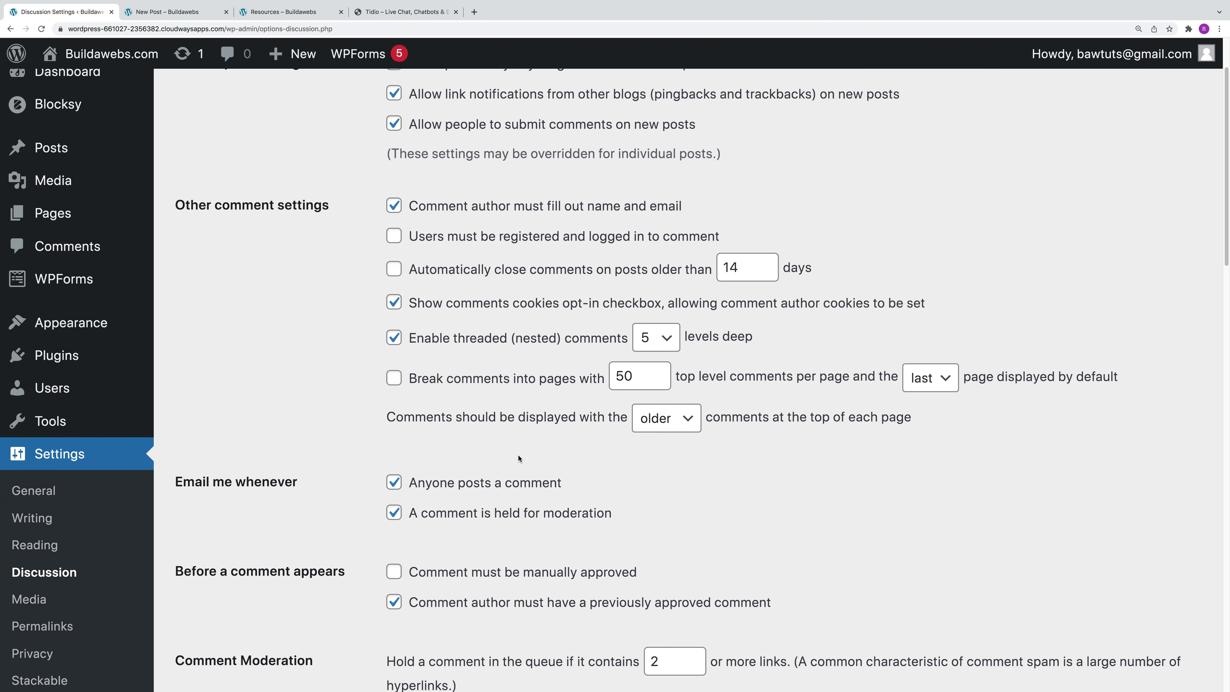
scroll(518, 457, "up", 3)
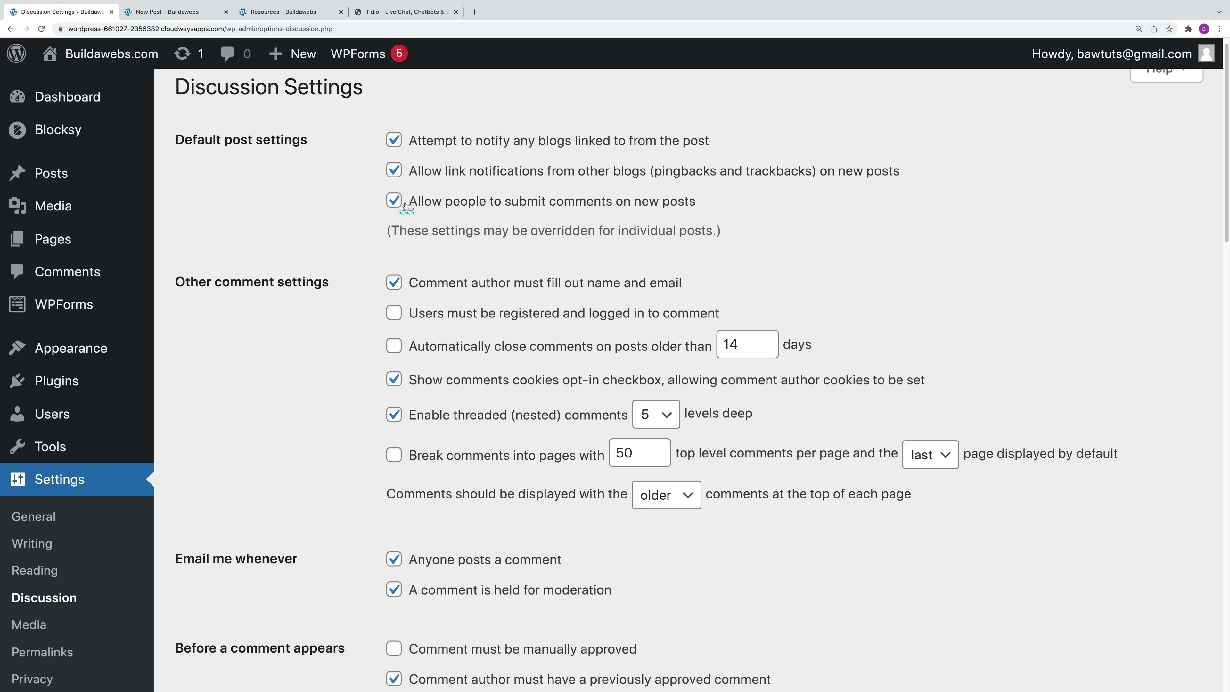
scroll(670, 381, "down", 15)
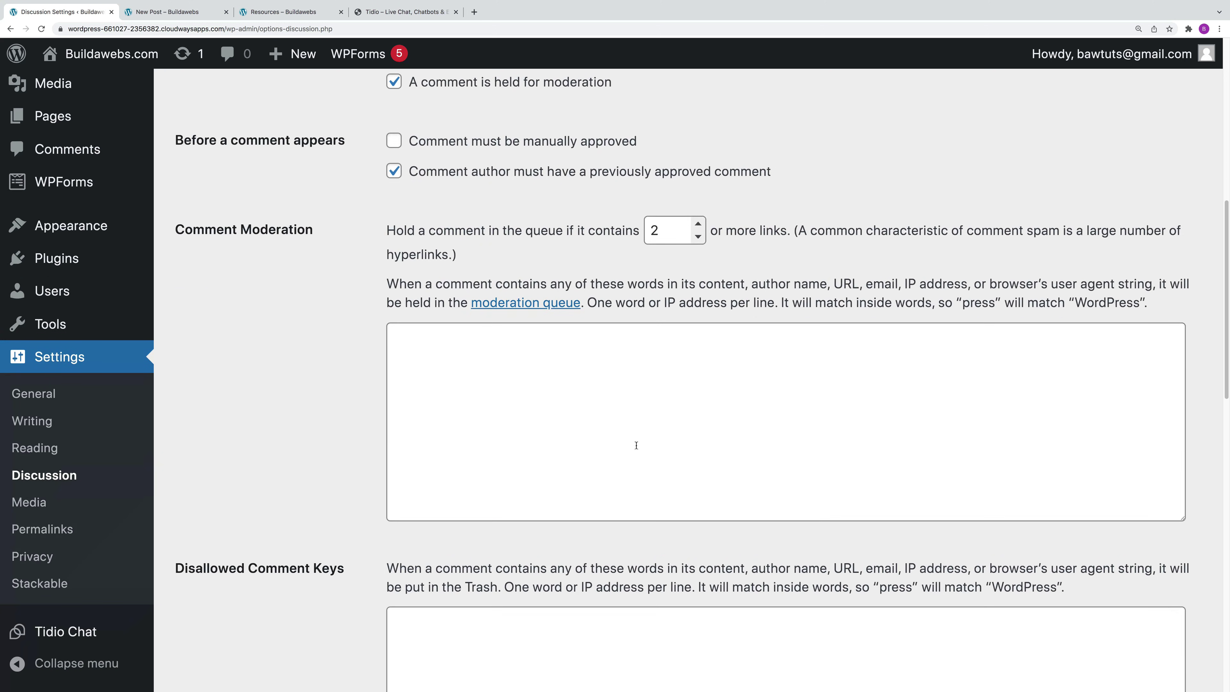
scroll(578, 446, "down", 12)
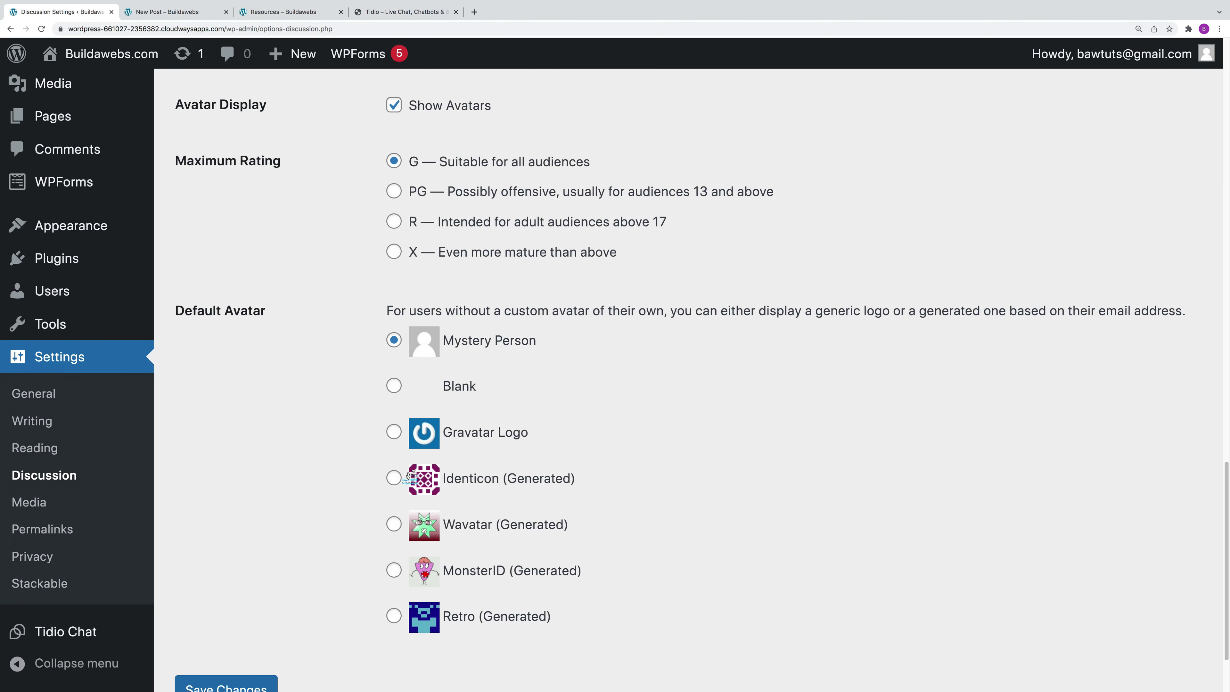
left_click(242, 590)
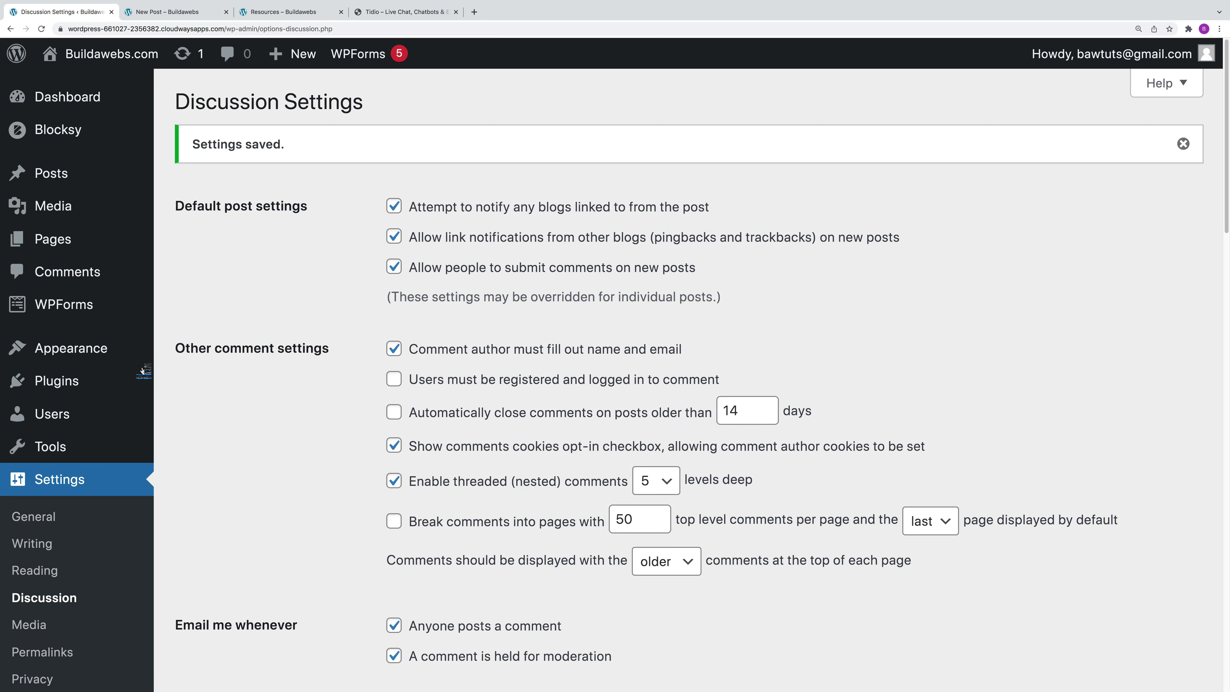
left_click(61, 277)
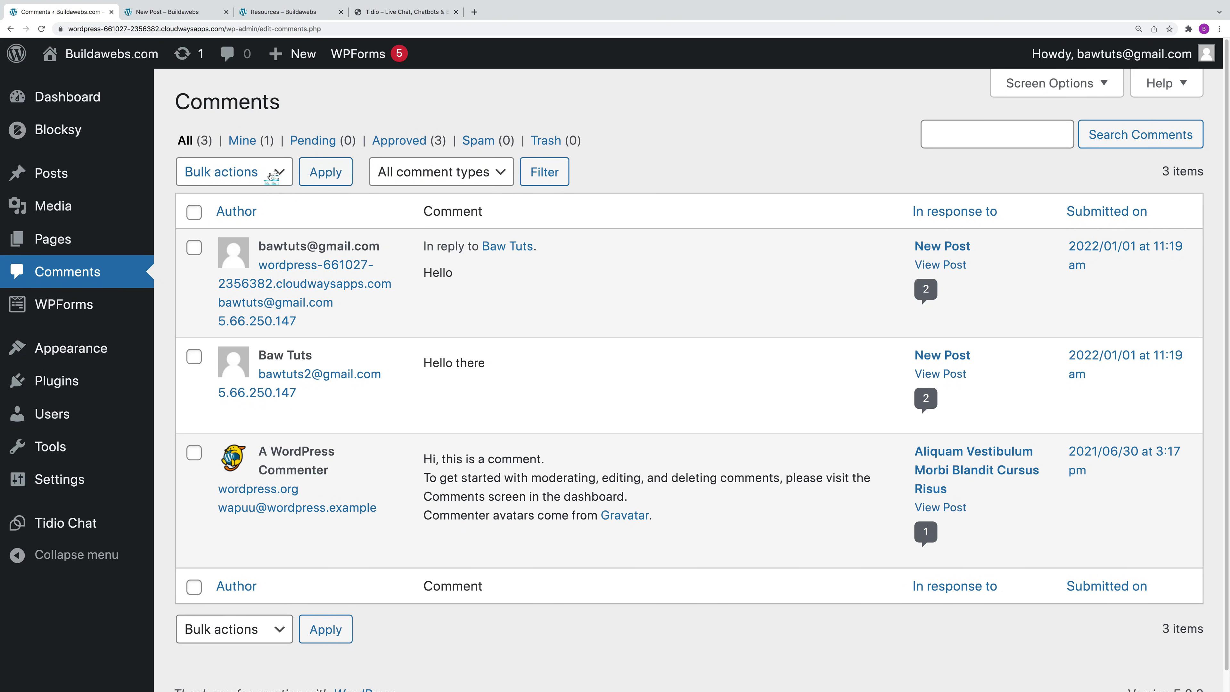
Step: Unapprove all three comments at once with the Unapprove bulk action
left_click(193, 216)
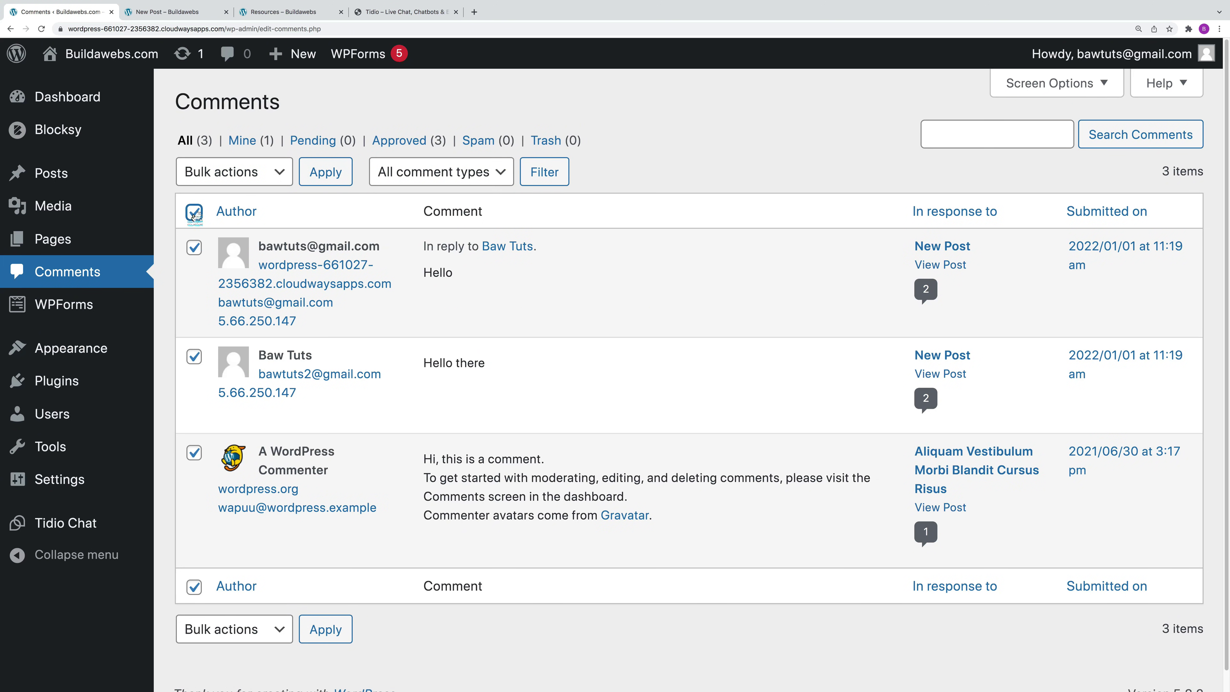
left_click(228, 174)
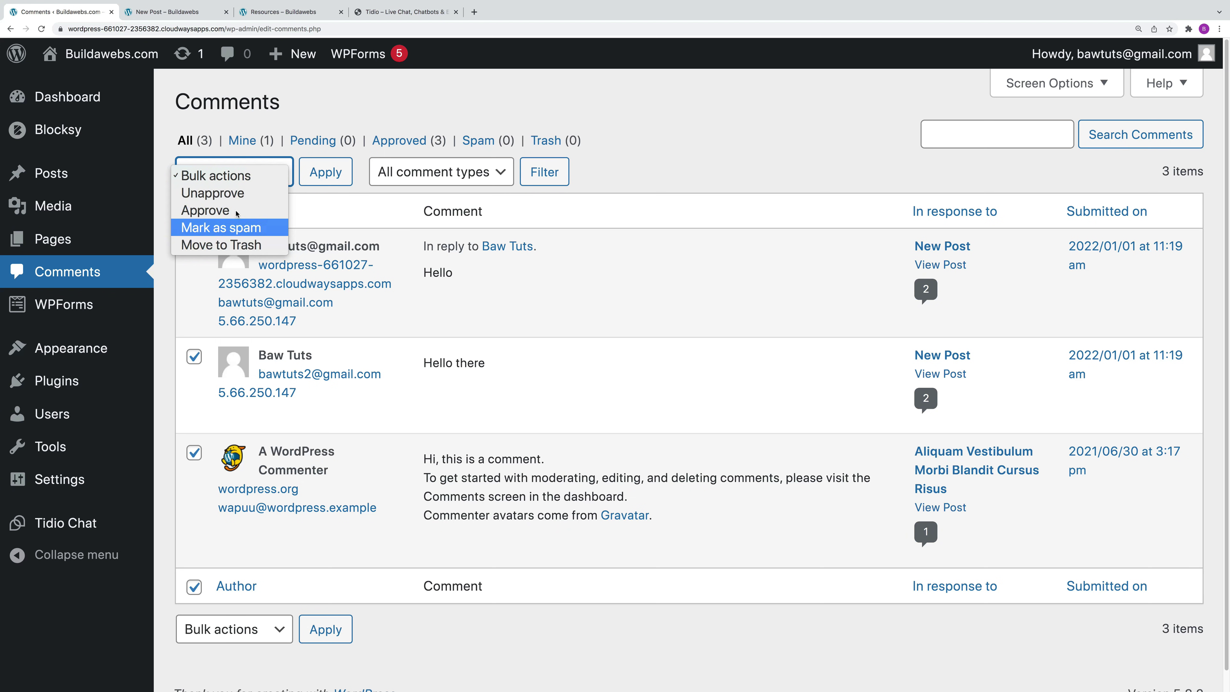
left_click(235, 194)
left_click(327, 174)
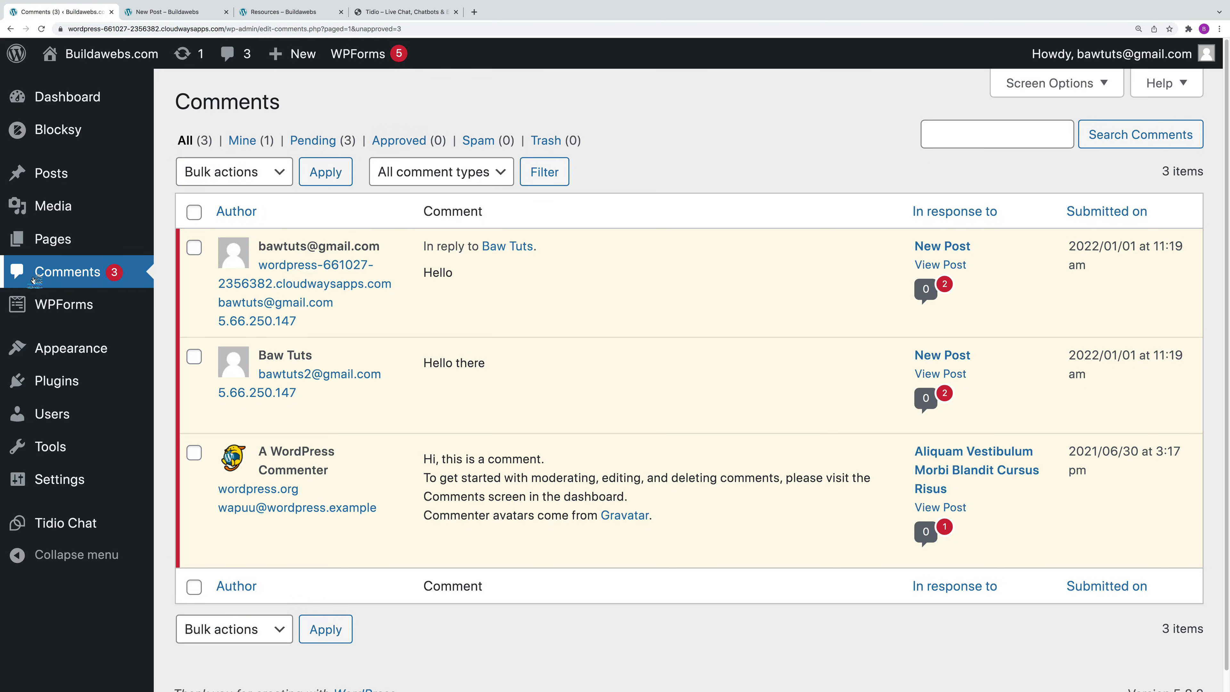
Step: Bring up Media Settings showing thumbnail 150×150, medium 300 and large 1024 sizes
mouse_move(67, 486)
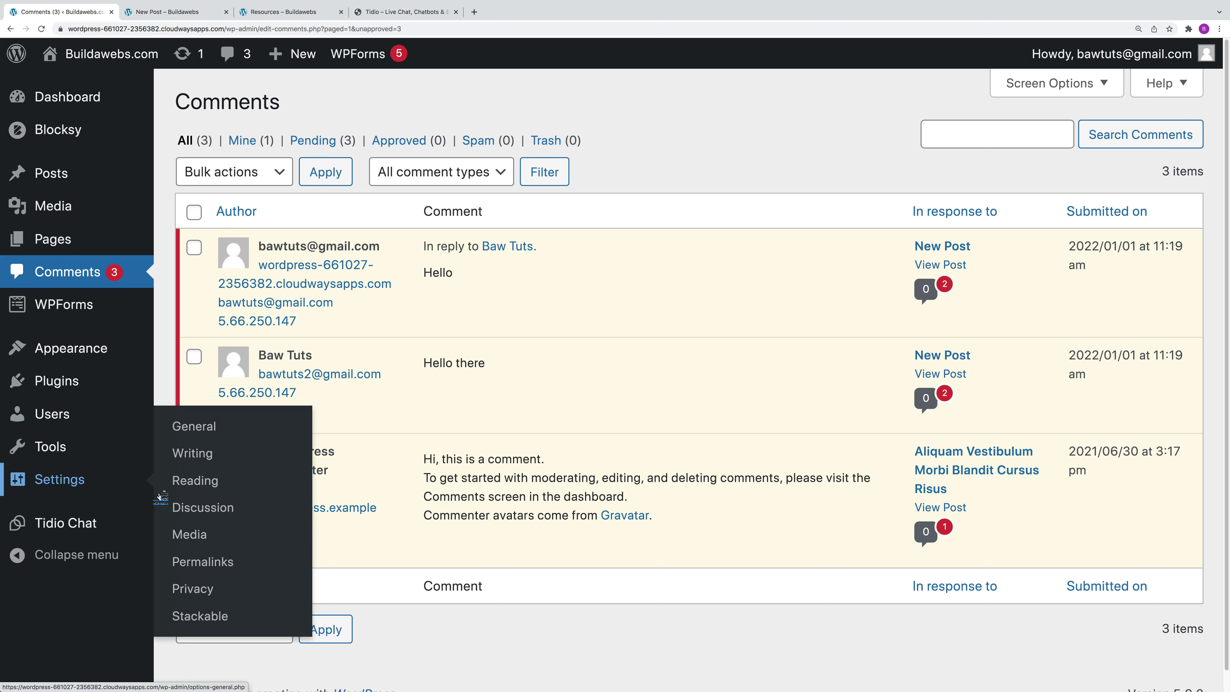
left_click(203, 538)
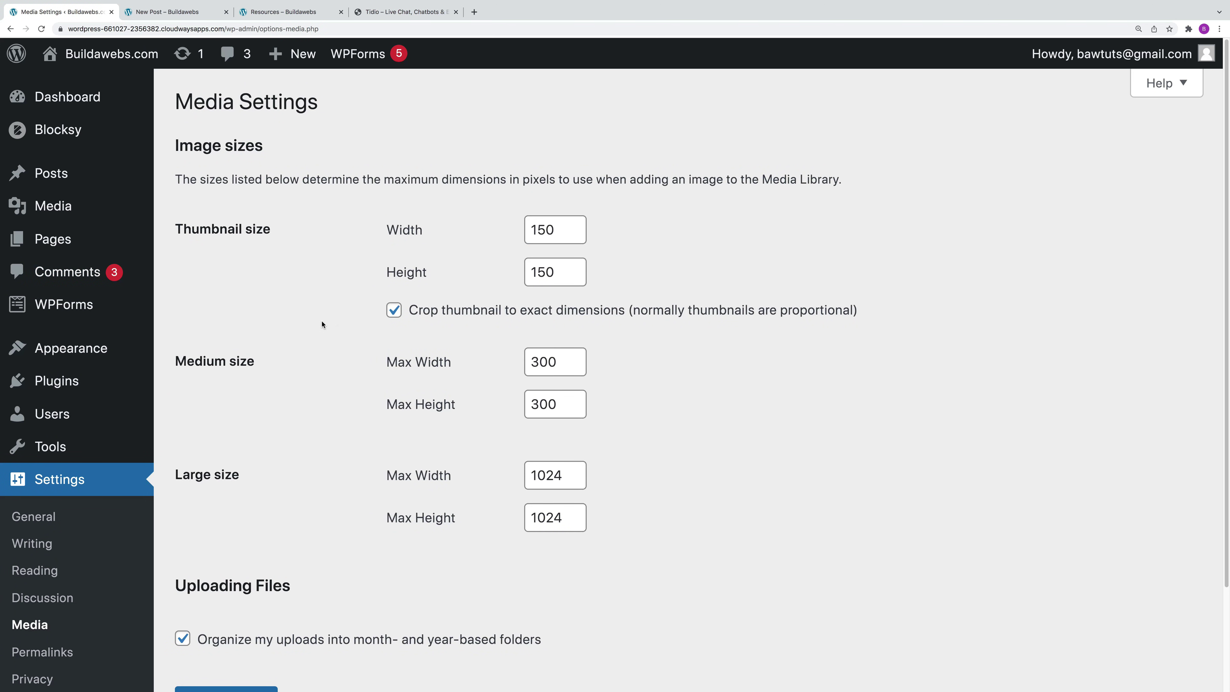
scroll(324, 429, "down", 2)
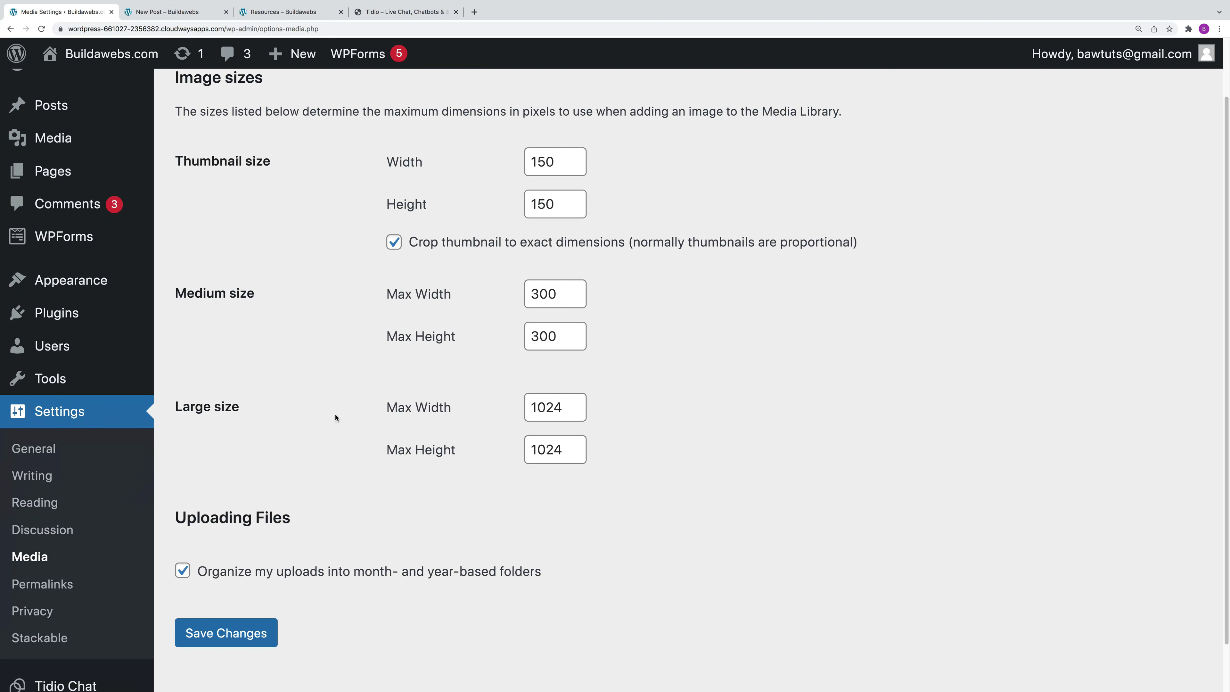
Step: Change the permalink structure to Post name (/%postname%/) and save it
left_click(53, 588)
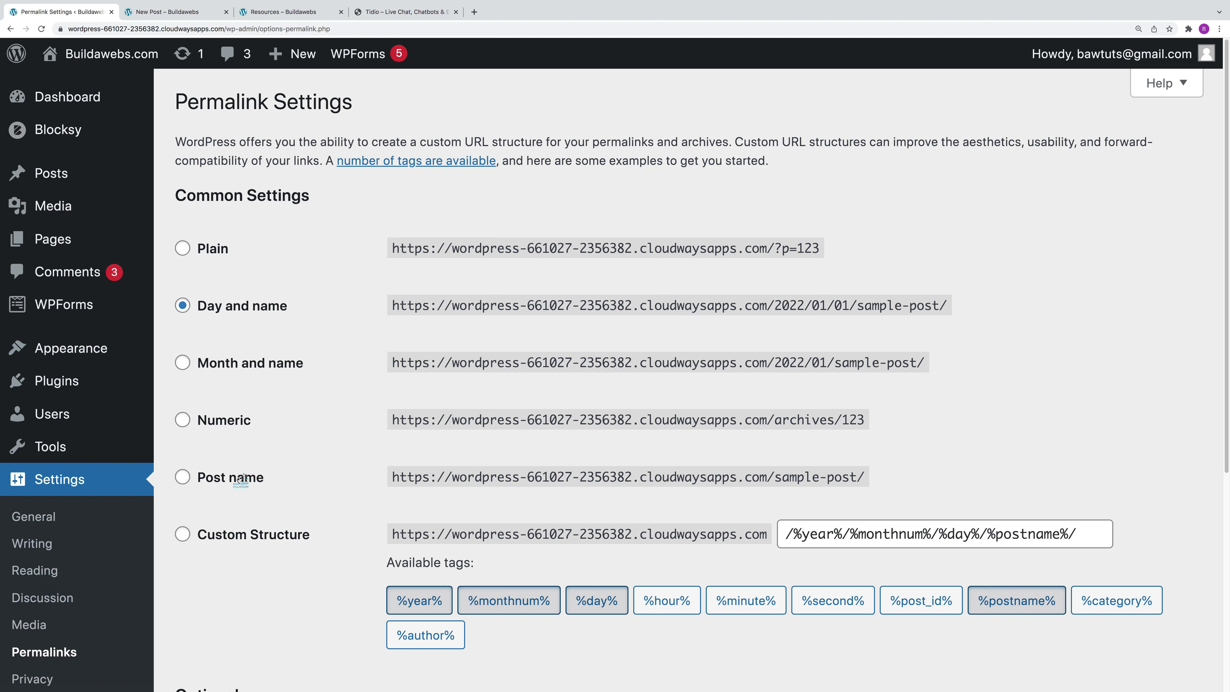
left_click(183, 477)
left_click(182, 478)
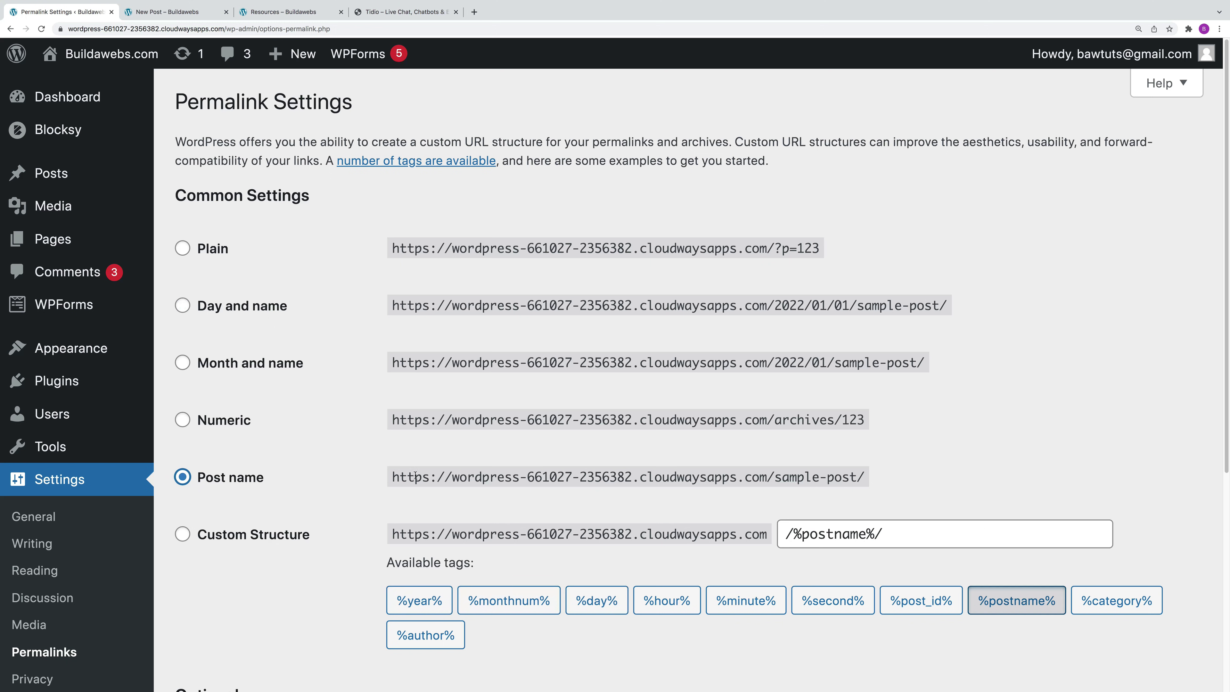
scroll(461, 388, "down", 3)
scroll(324, 587, "down", 5)
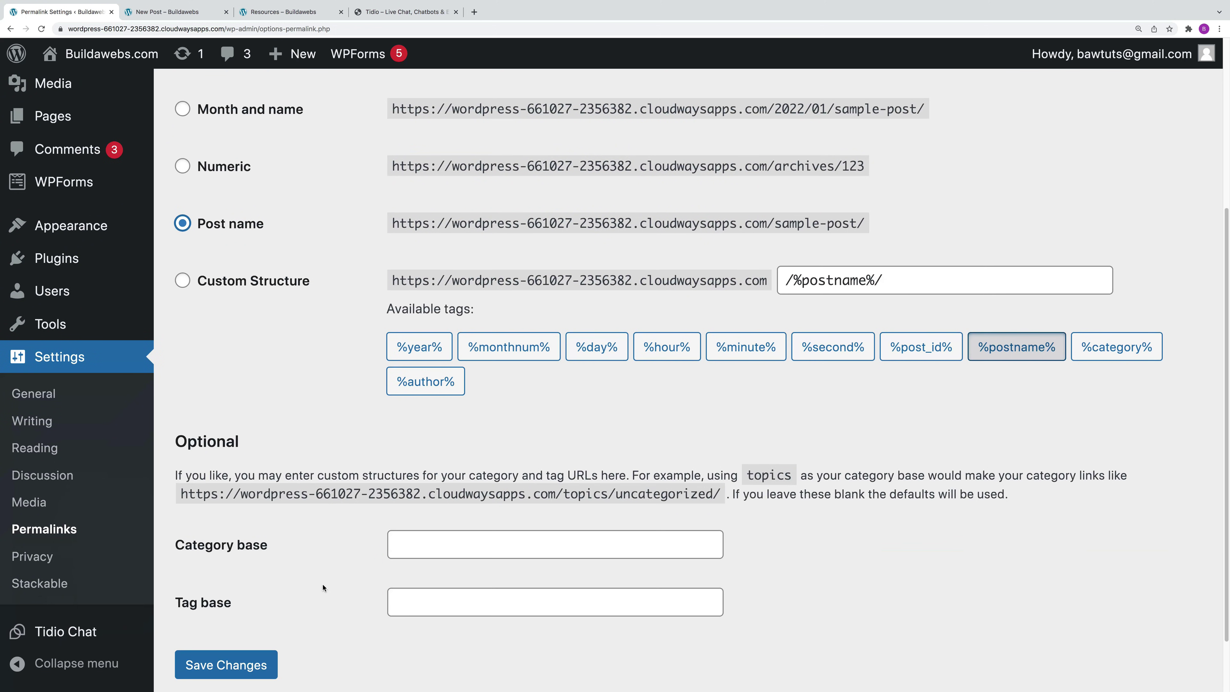
scroll(354, 563, "up", 5)
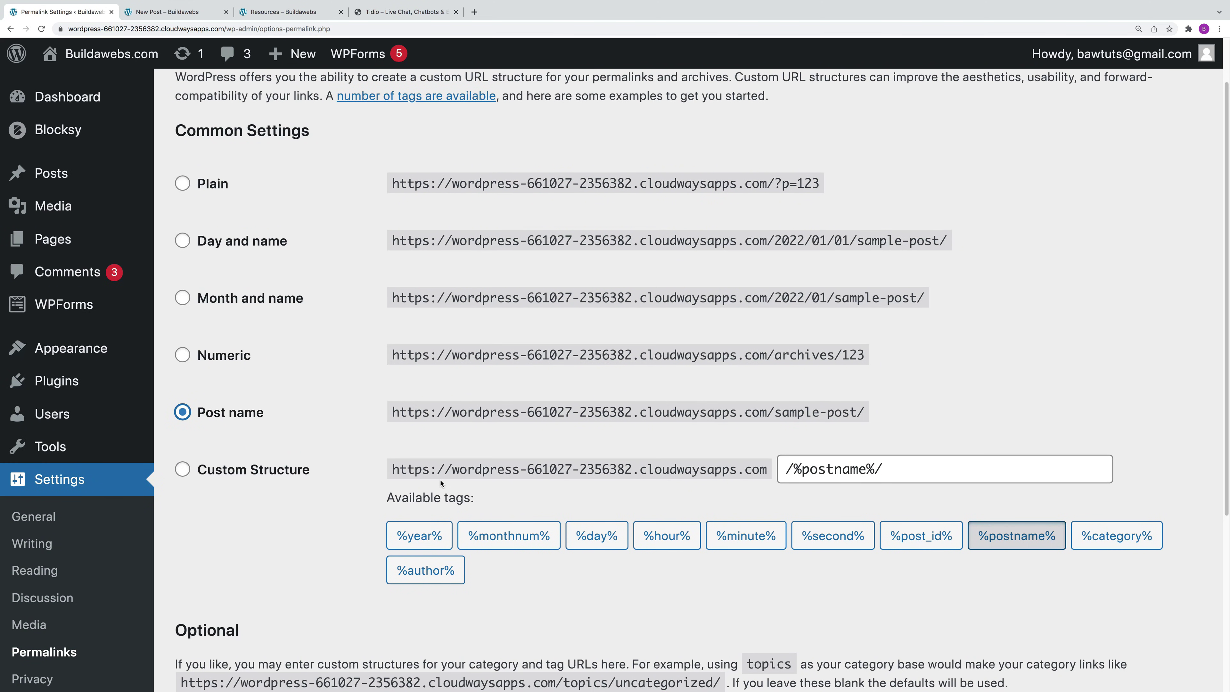
scroll(405, 497, "down", 5)
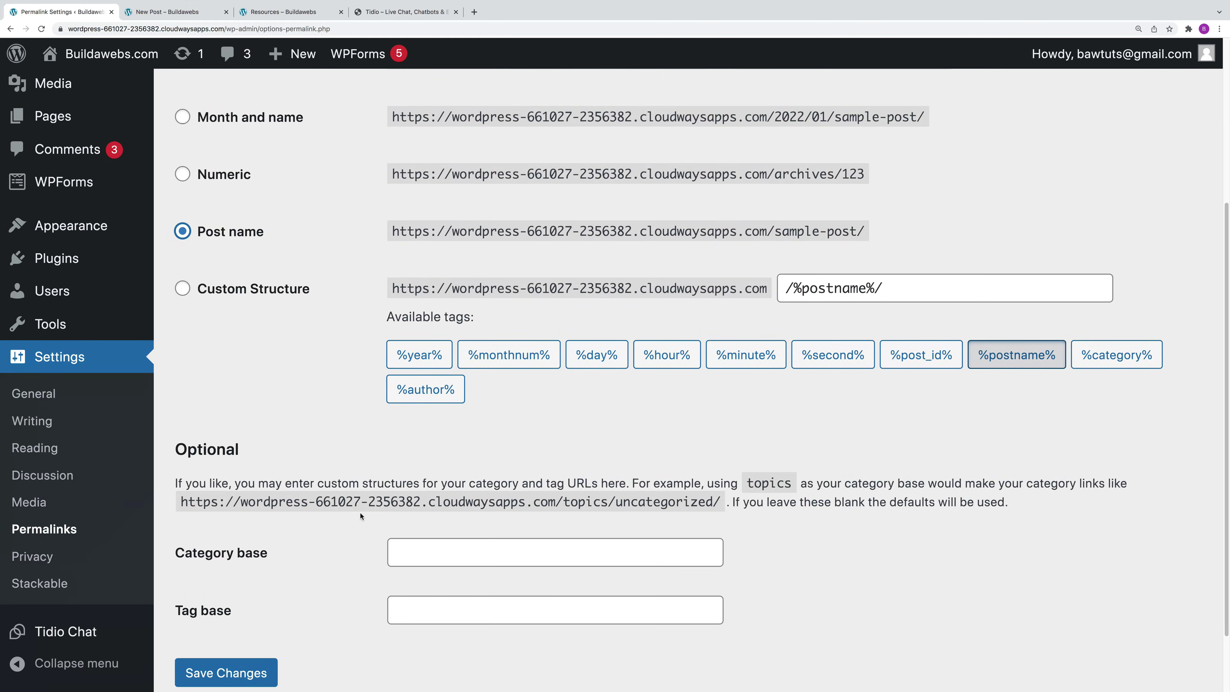
left_click(241, 592)
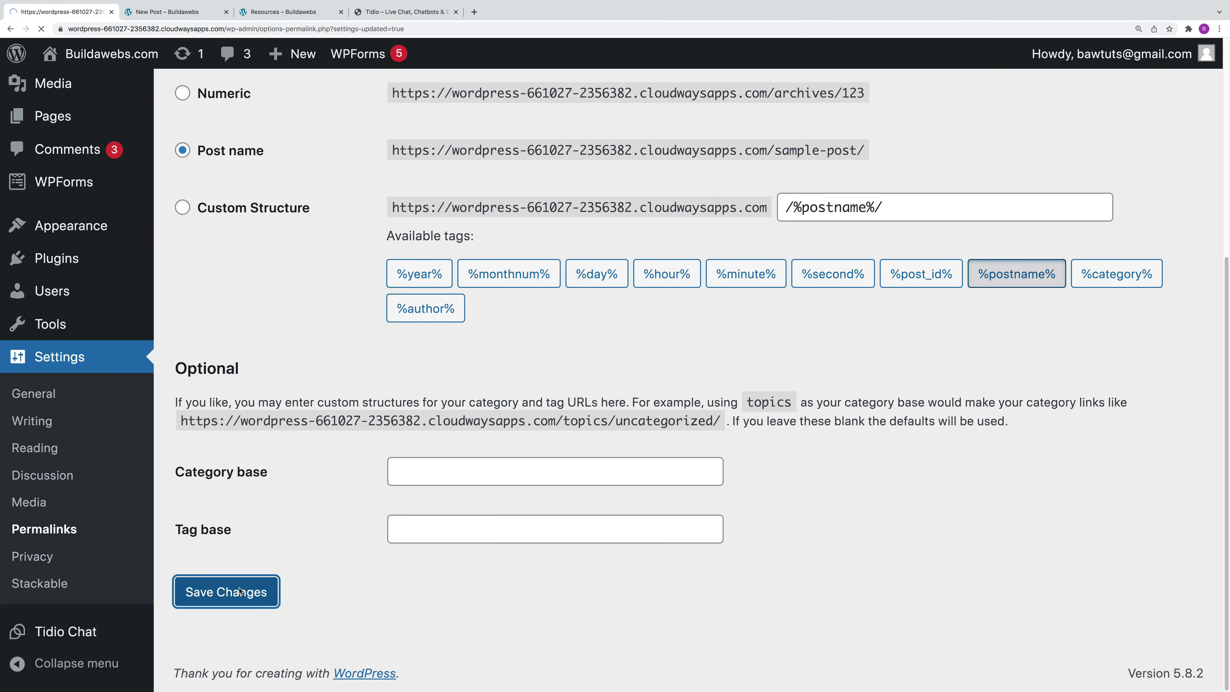
scroll(70, 573, "down", 5)
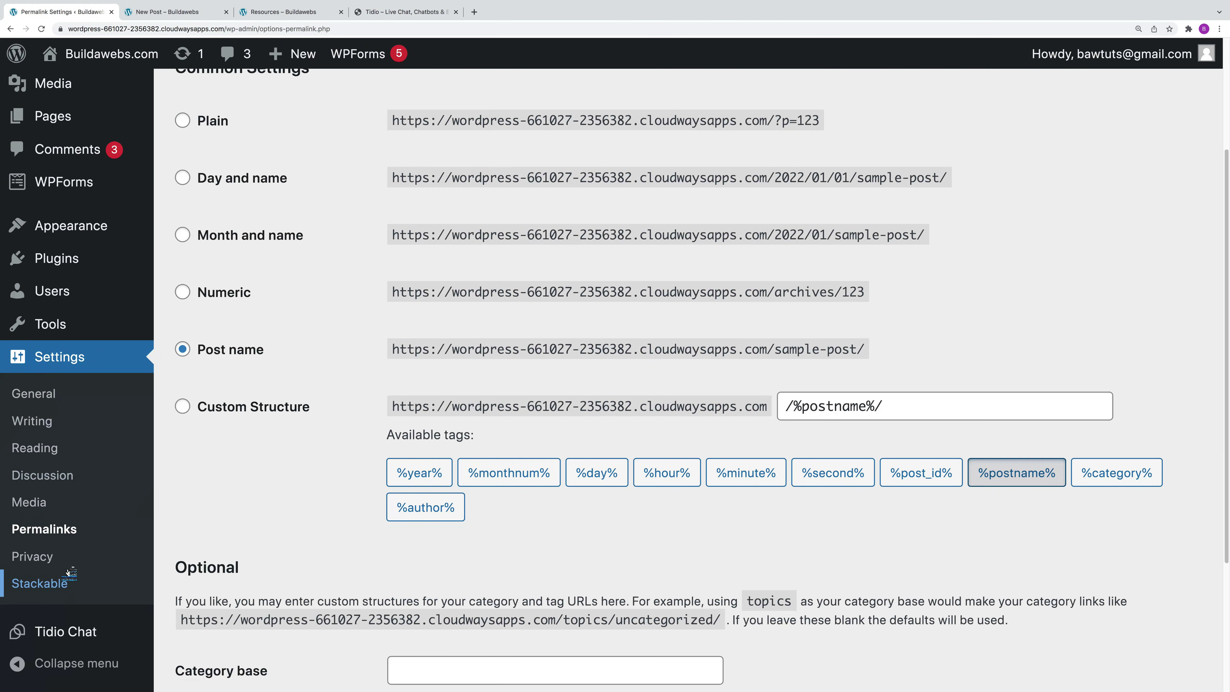
left_click(46, 562)
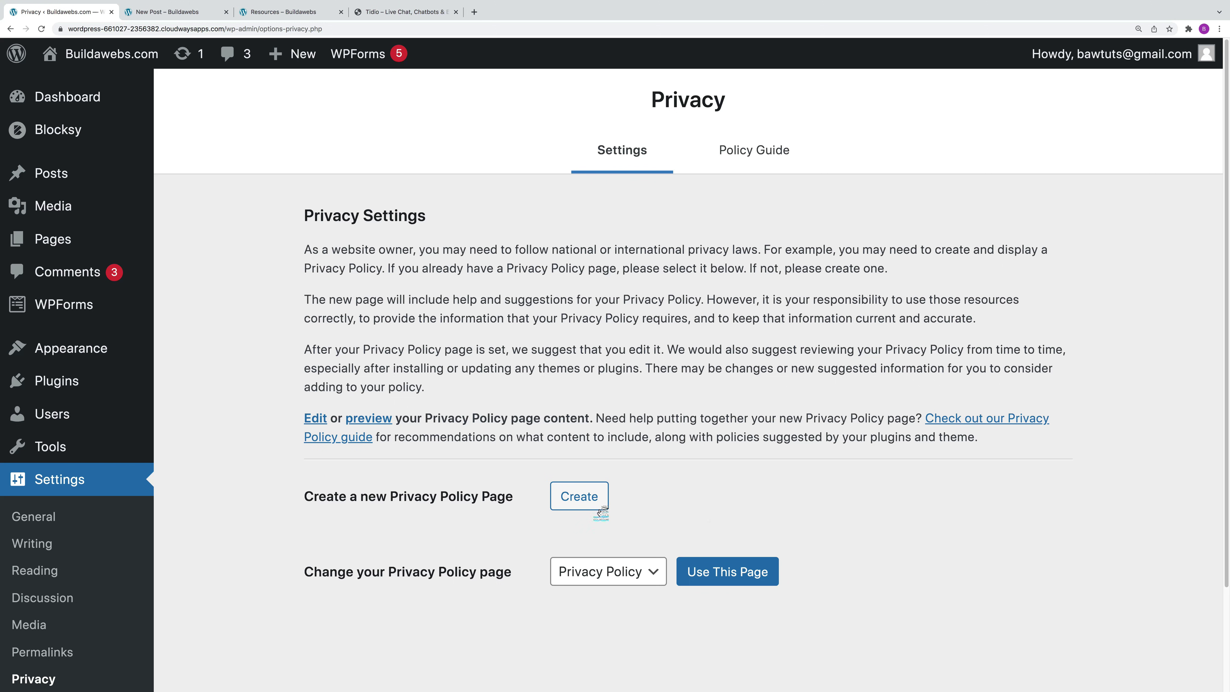
Step: Create and publish a Privacy Policy page pre-filled with WordPress's suggested text
left_click(587, 500)
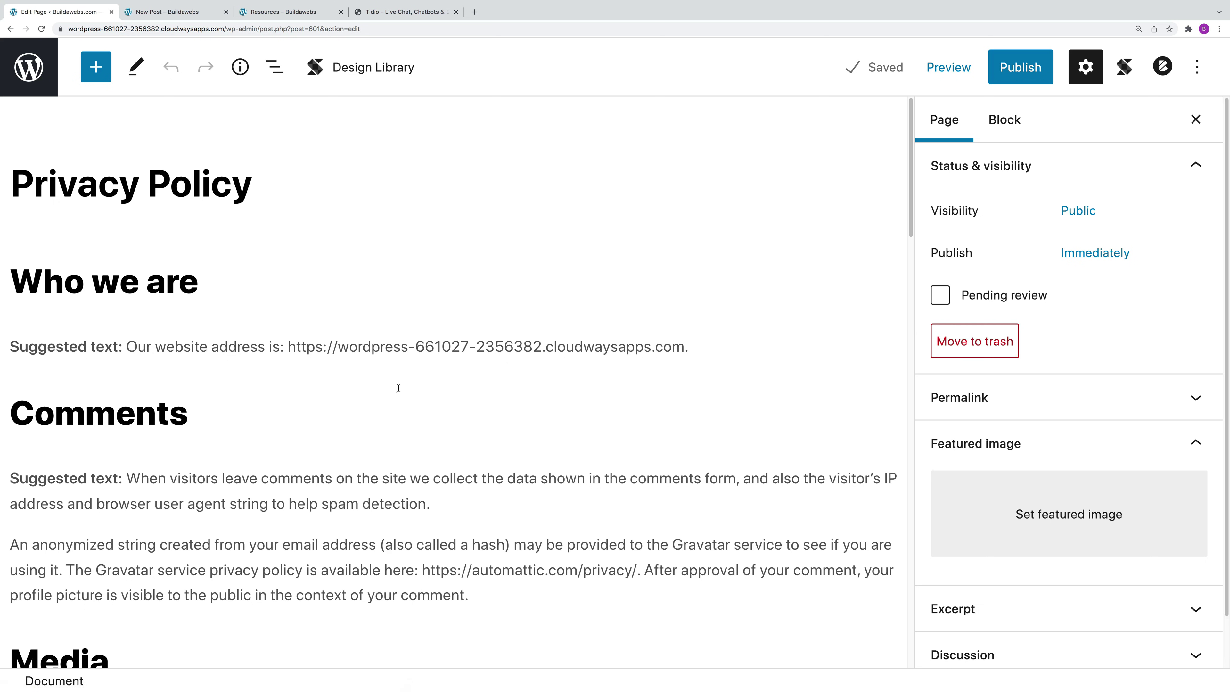
left_click(1021, 68)
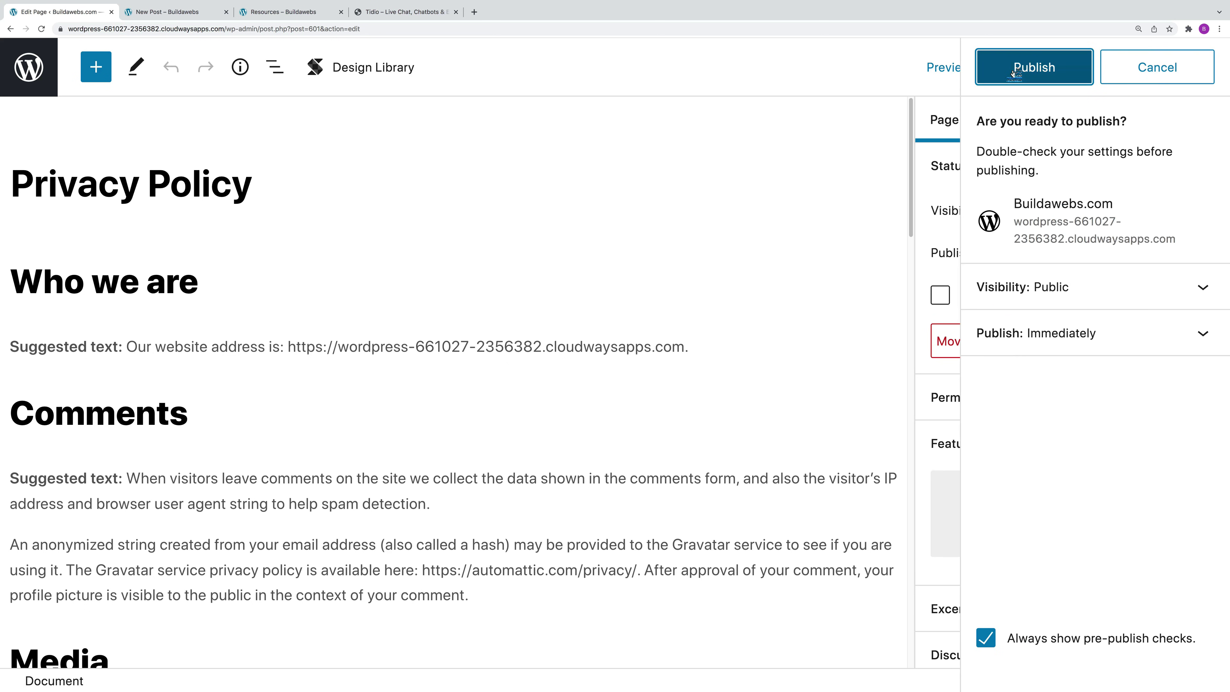
left_click(1031, 67)
left_click(11, 30)
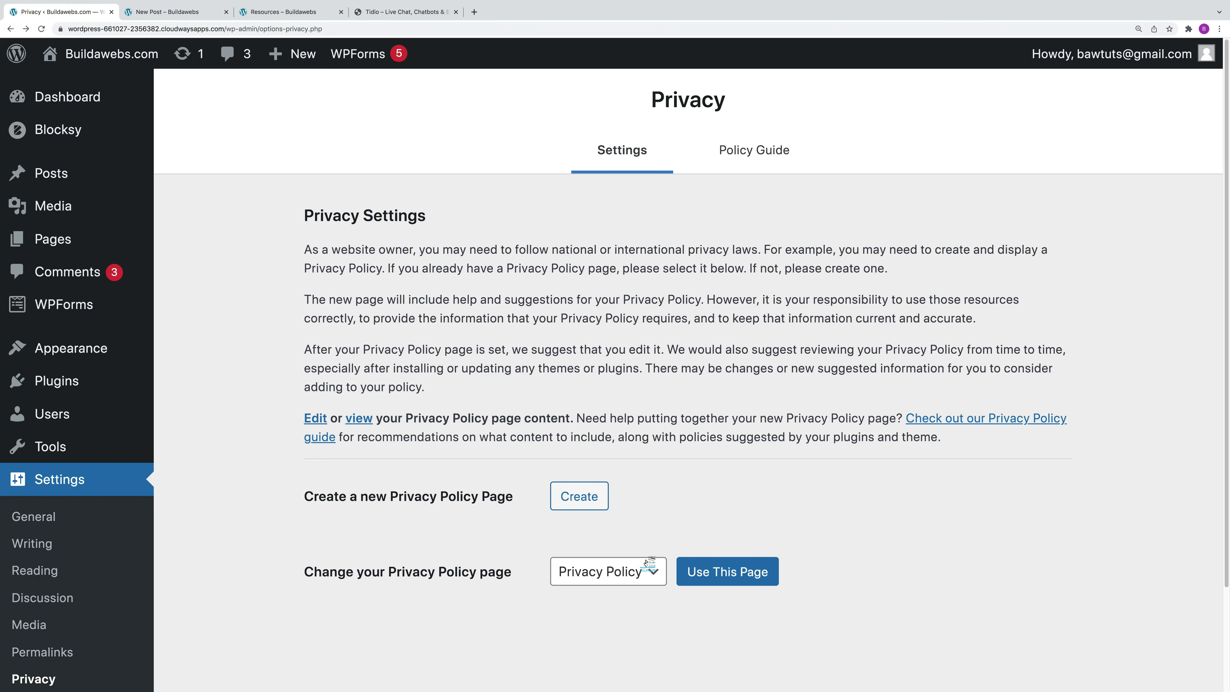
Step: Choose the newly published 'Privacy Policy' page in the dropdown and apply it with Use This Page
left_click(644, 571)
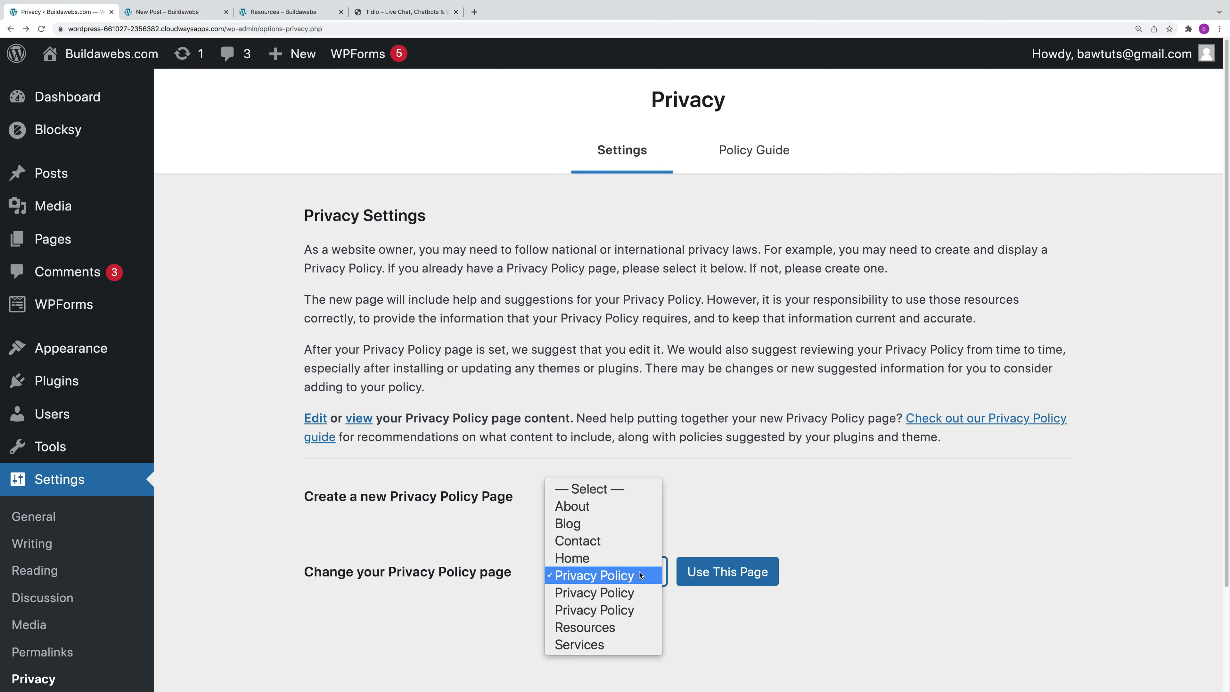
left_click(637, 612)
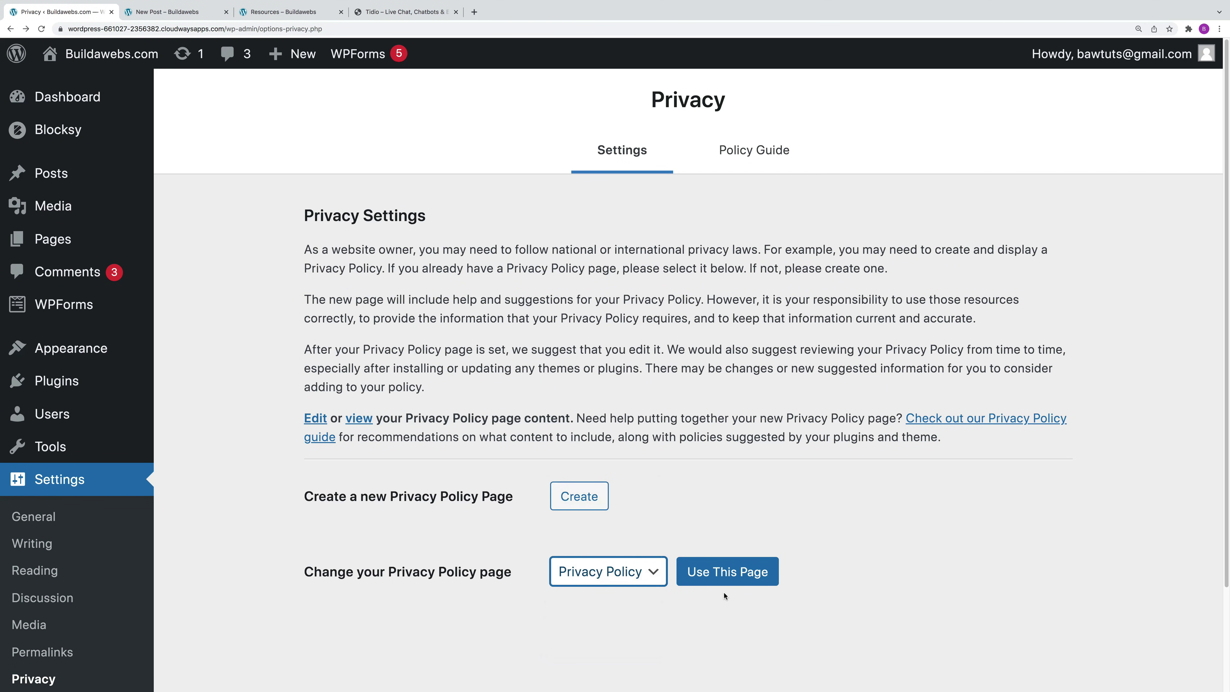
left_click(729, 573)
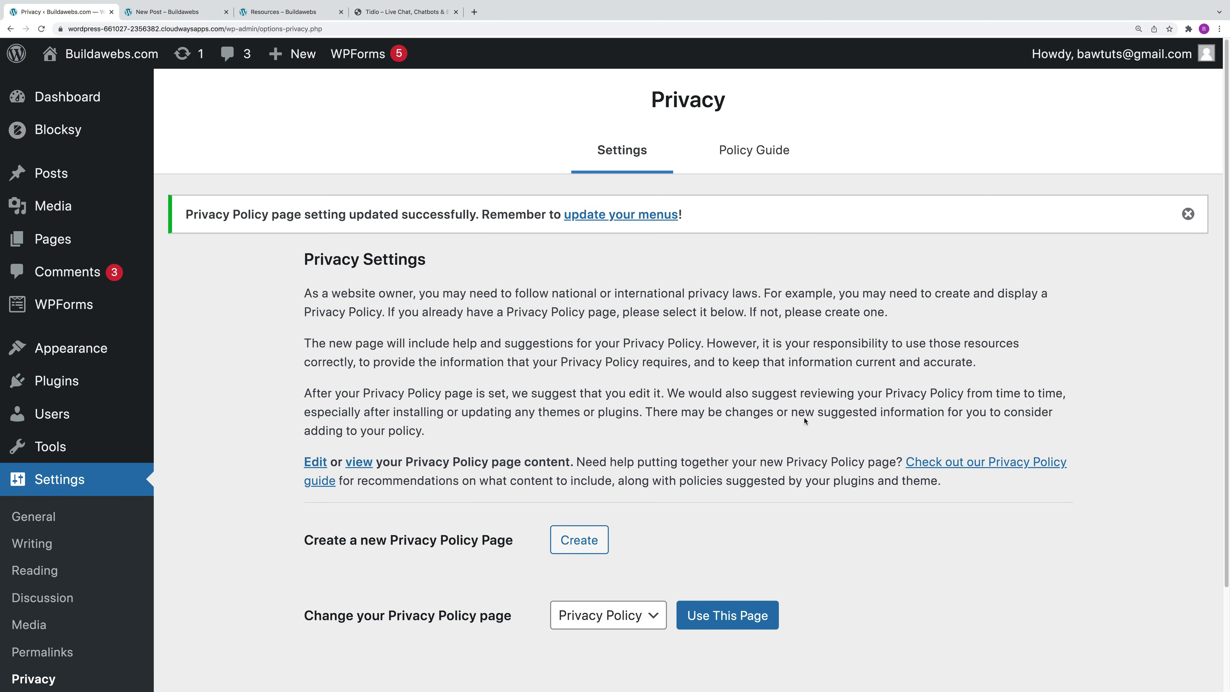